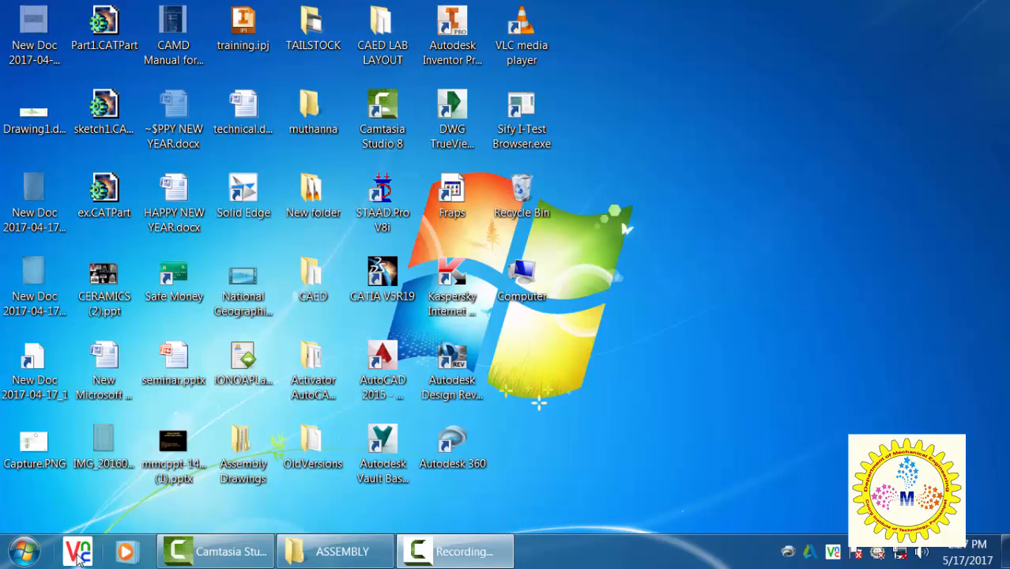
# Launch Autodesk Inventor Professional 2015
pyautogui.click(30, 551)
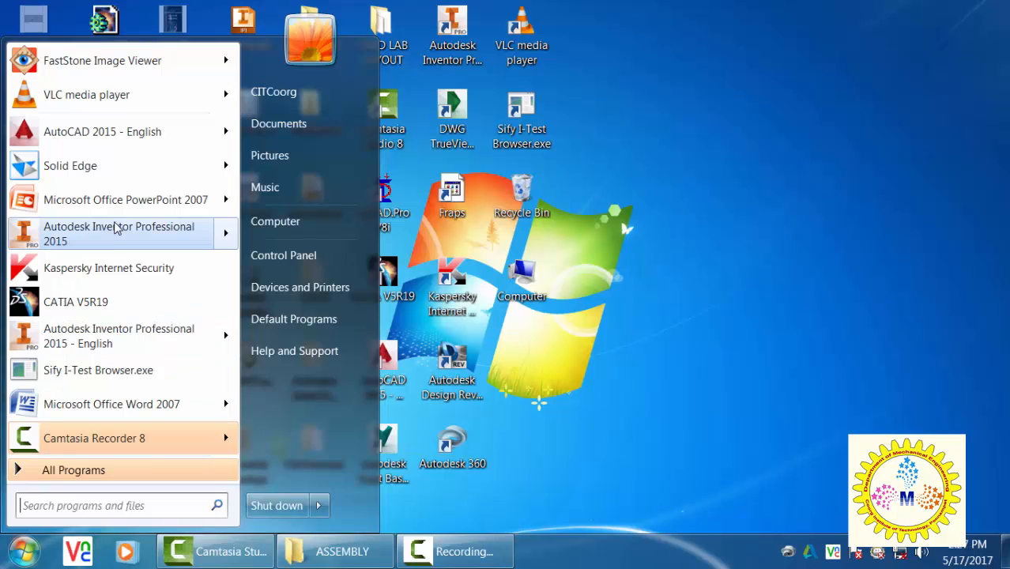
pyautogui.moveTo(111, 255)
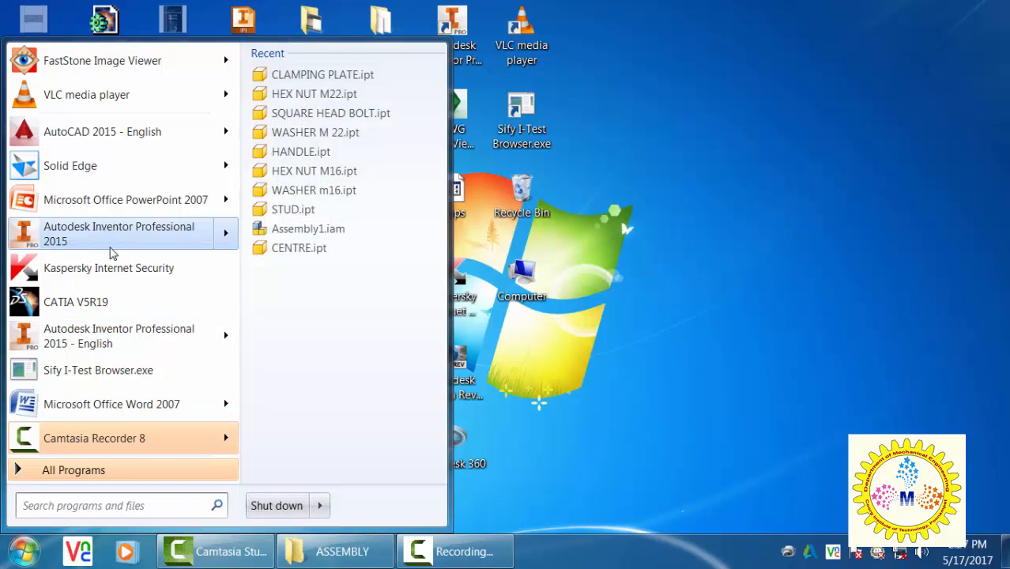
pyautogui.click(111, 253)
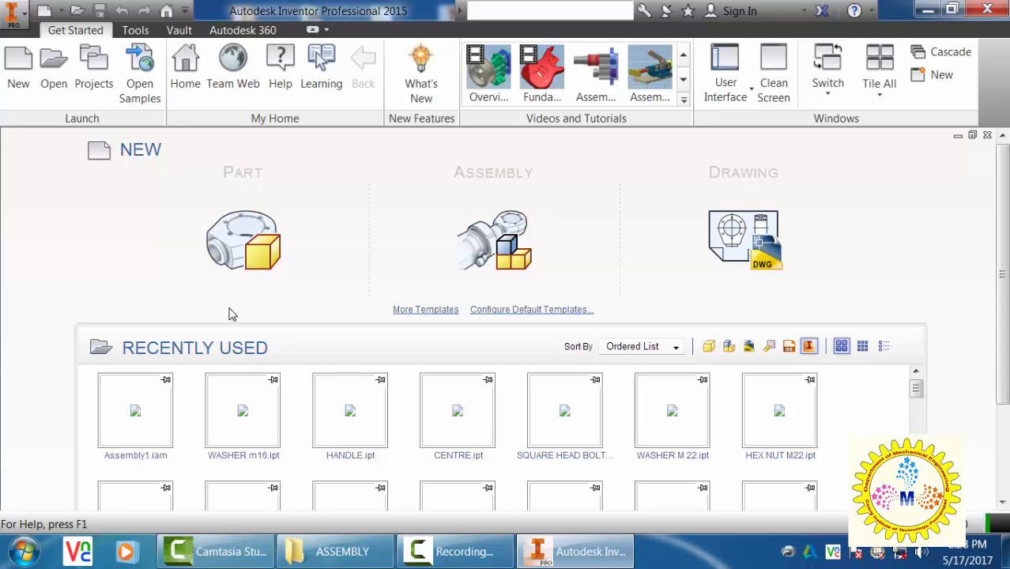
# Start a new single-user project and name it "screw jack"
pyautogui.click(103, 87)
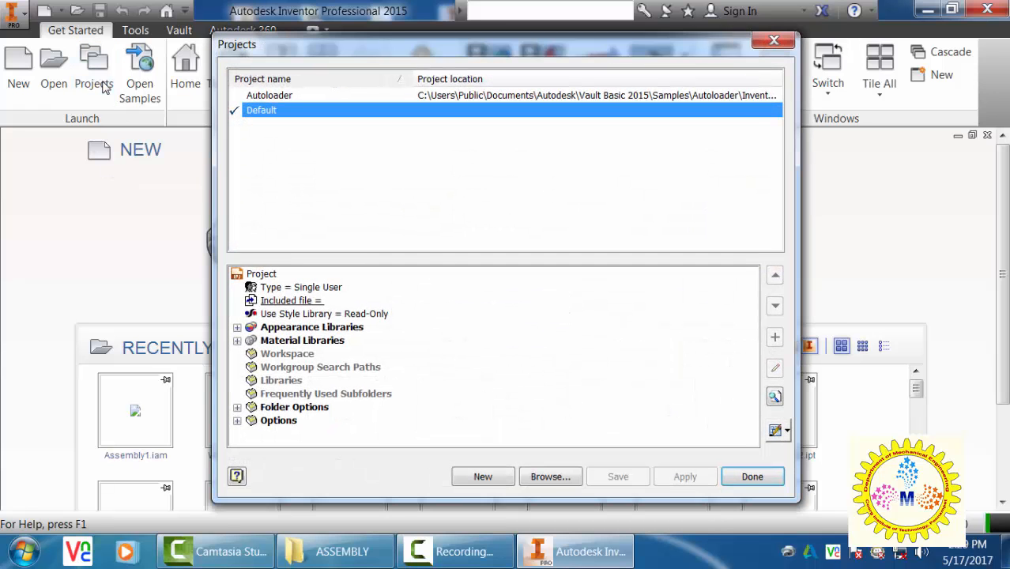
pyautogui.moveTo(378, 44); pyautogui.dragTo(367, 49)
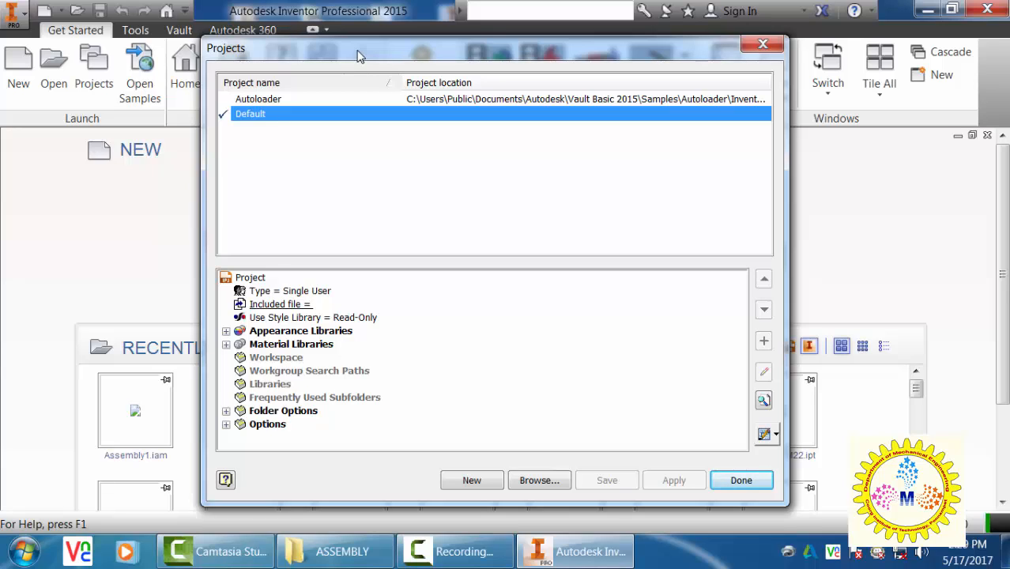
pyautogui.click(472, 484)
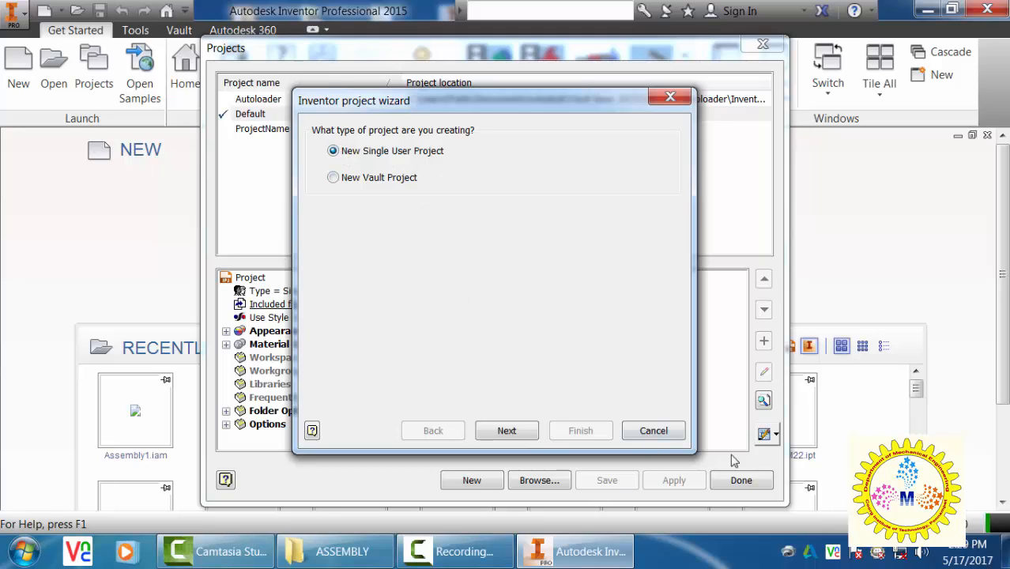
pyautogui.click(488, 436)
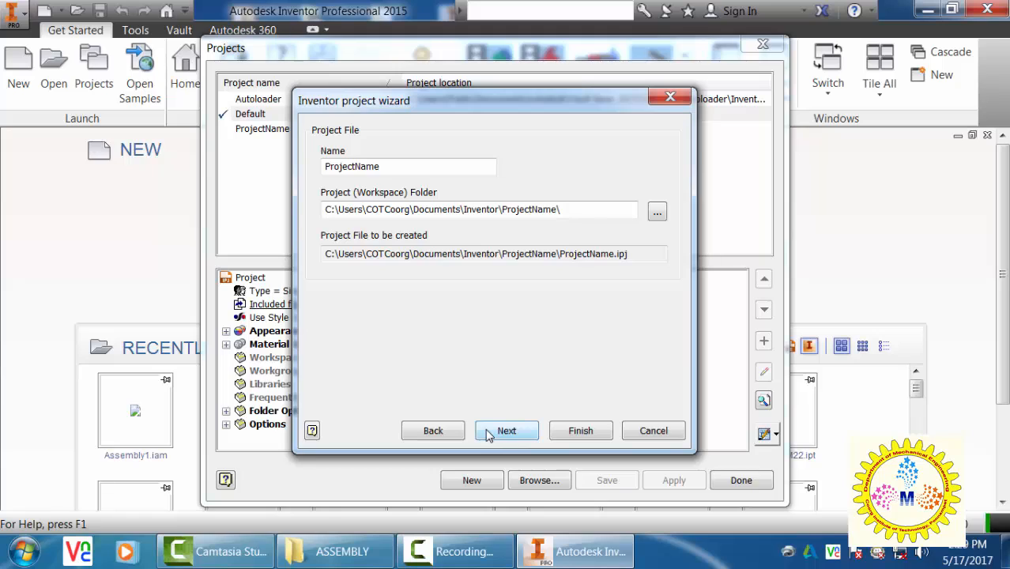
pyautogui.moveTo(394, 167); pyautogui.dragTo(299, 180)
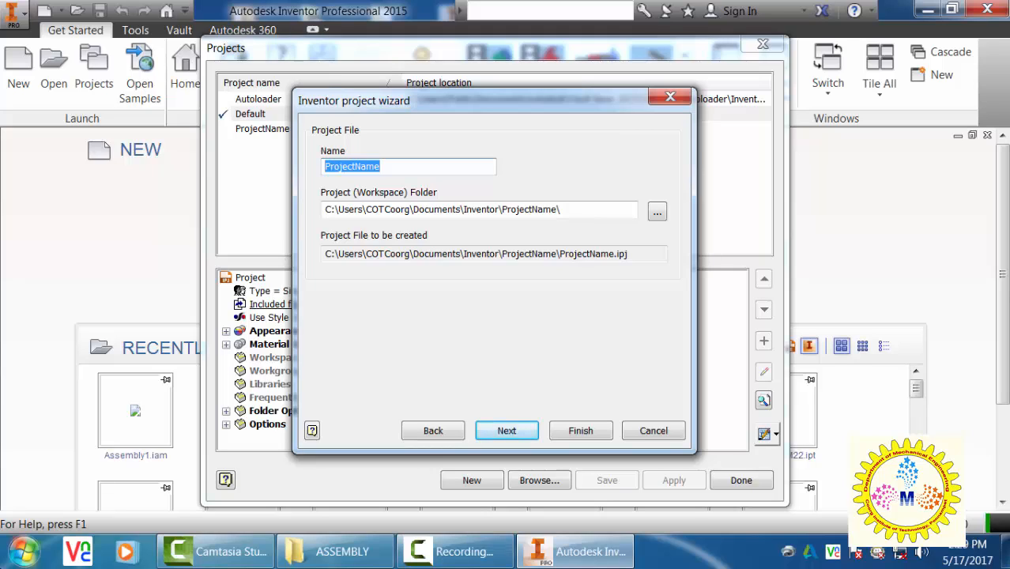
pyautogui.press('BackSpace')
pyautogui.write('sc')
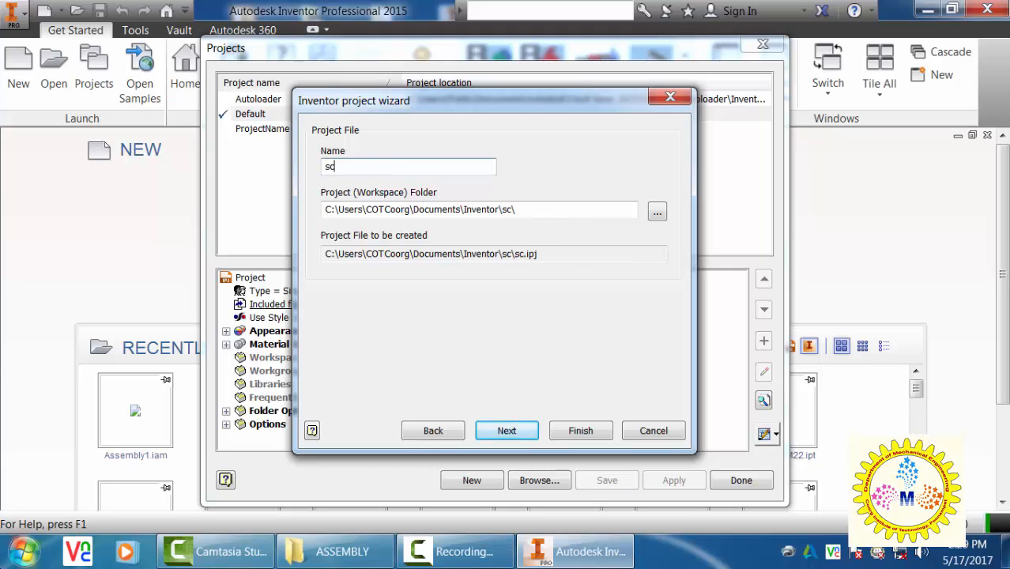
pyautogui.write('rew jack')
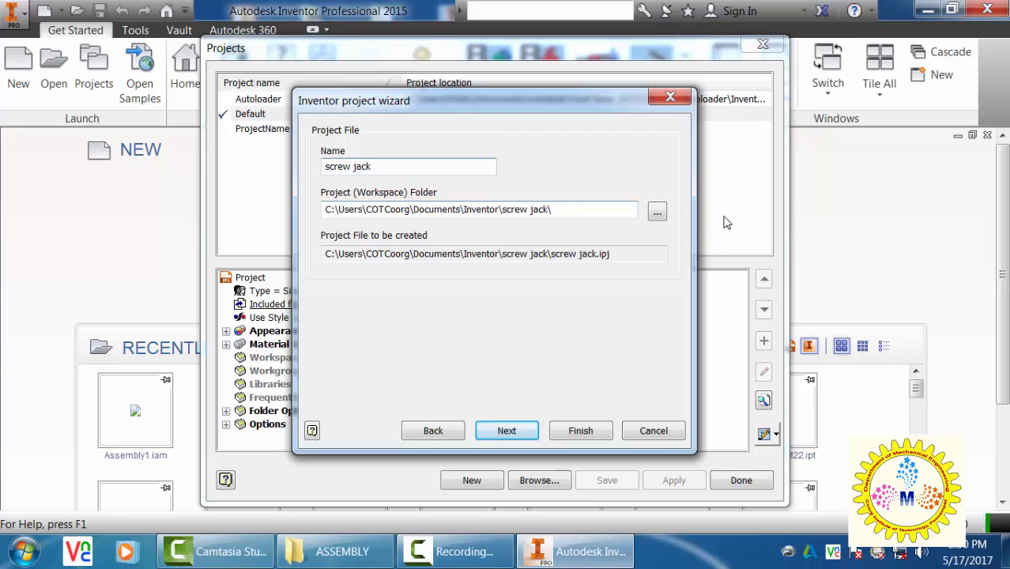
# Set the project's workspace folder to E:\4CI15MEXXX\ASSEMBLY\Screw Jack, finish creating the project and close the project manager
pyautogui.click(658, 213)
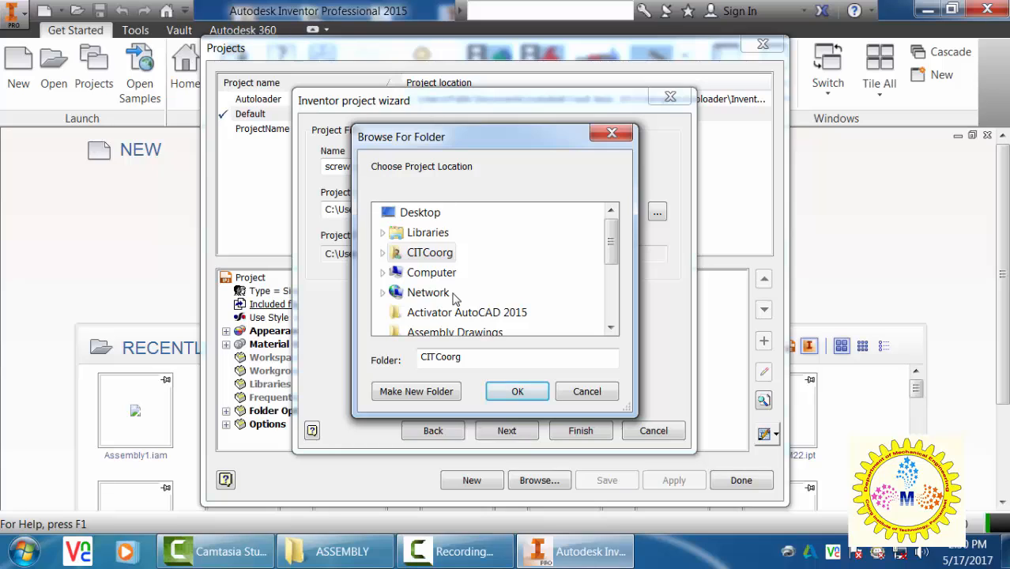
pyautogui.click(433, 272)
pyautogui.scroll(-2, 457, 294)
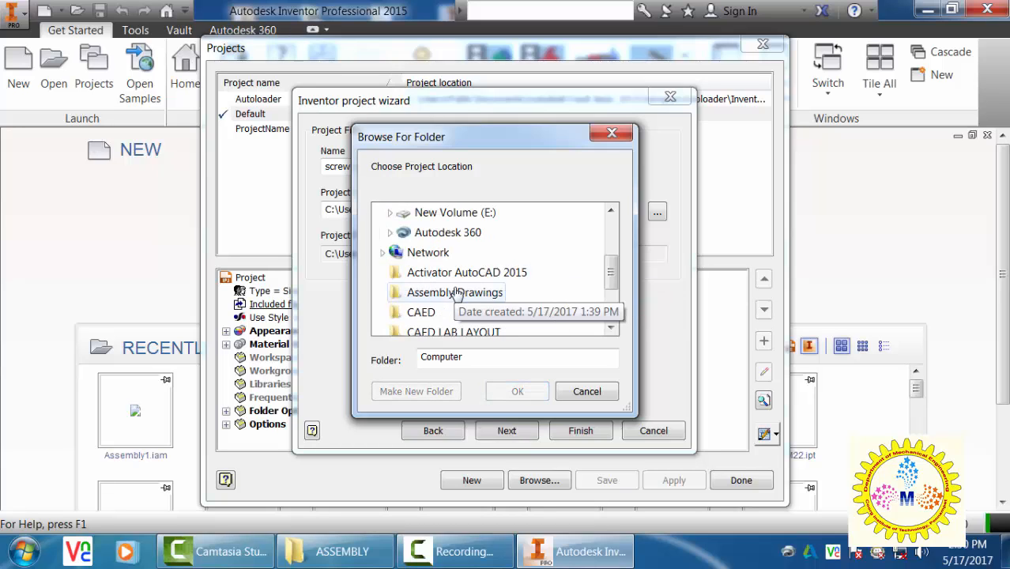
pyautogui.scroll(1, 453, 294)
pyautogui.scroll(1, 452, 293)
pyautogui.click(453, 308)
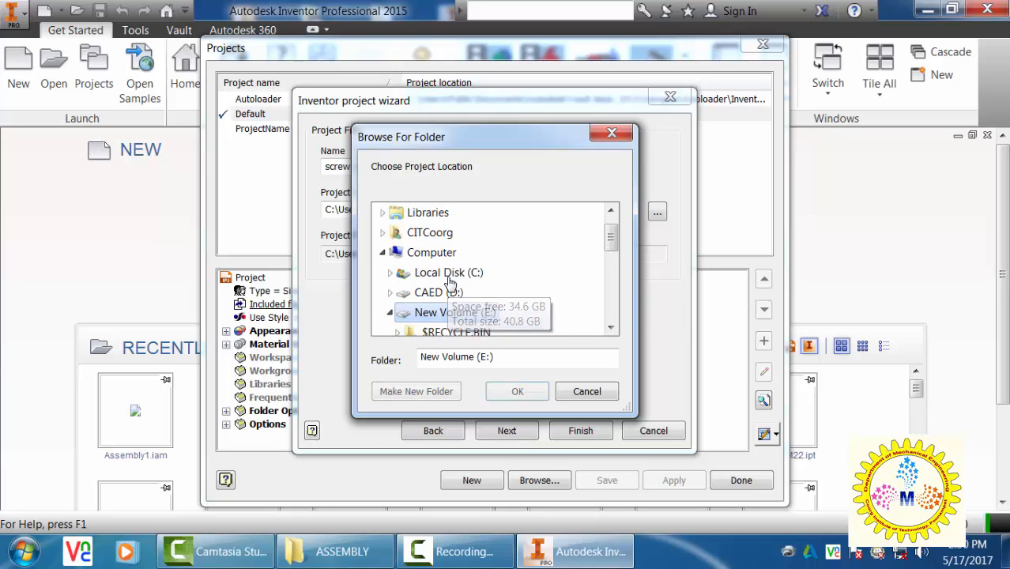
pyautogui.scroll(-2, 453, 307)
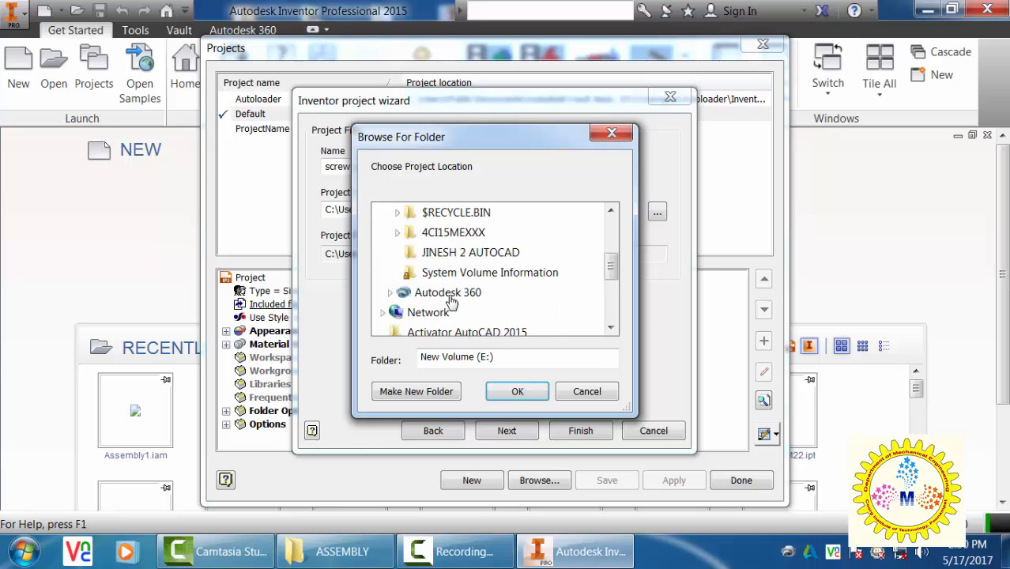
pyautogui.click(453, 233)
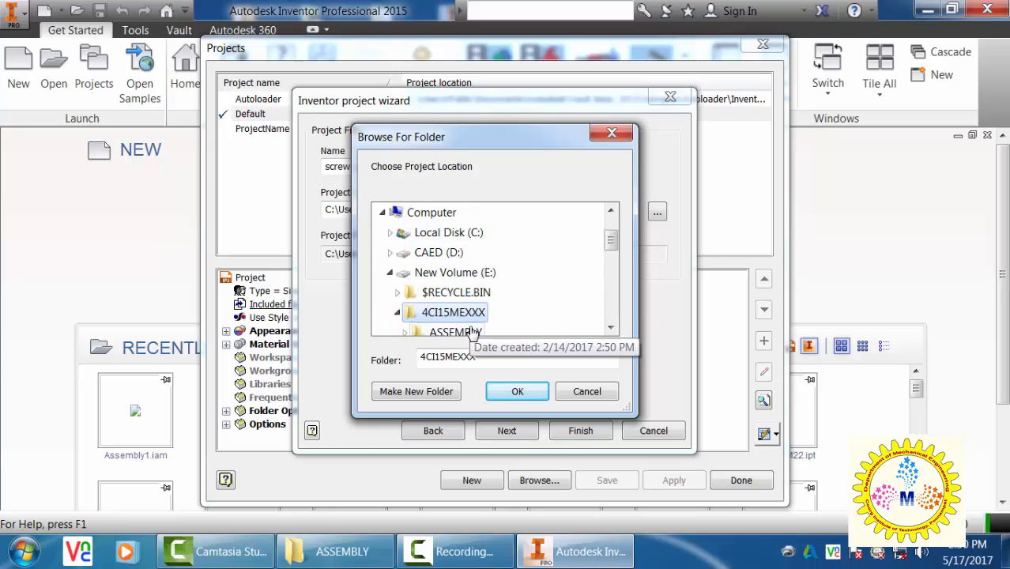
pyautogui.scroll(-1, 459, 328)
pyautogui.click(440, 269)
pyautogui.scroll(-1, 452, 305)
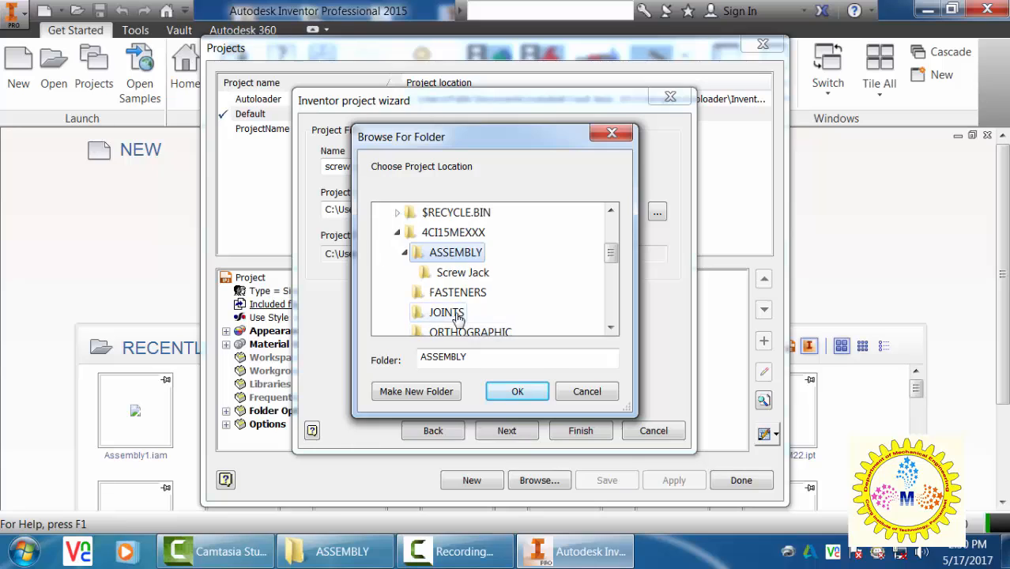
pyautogui.click(459, 275)
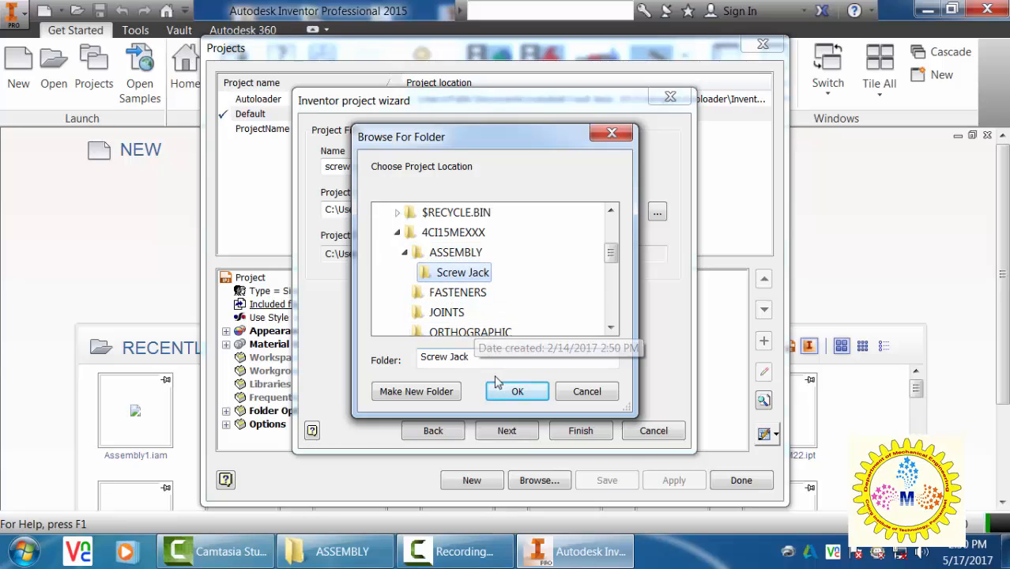
pyautogui.click(515, 392)
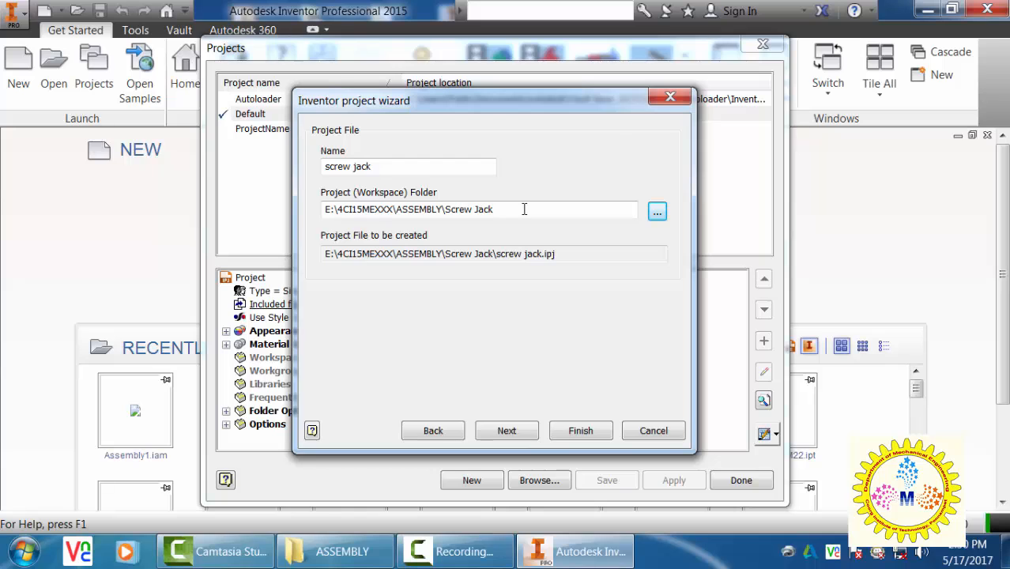
pyautogui.click(581, 431)
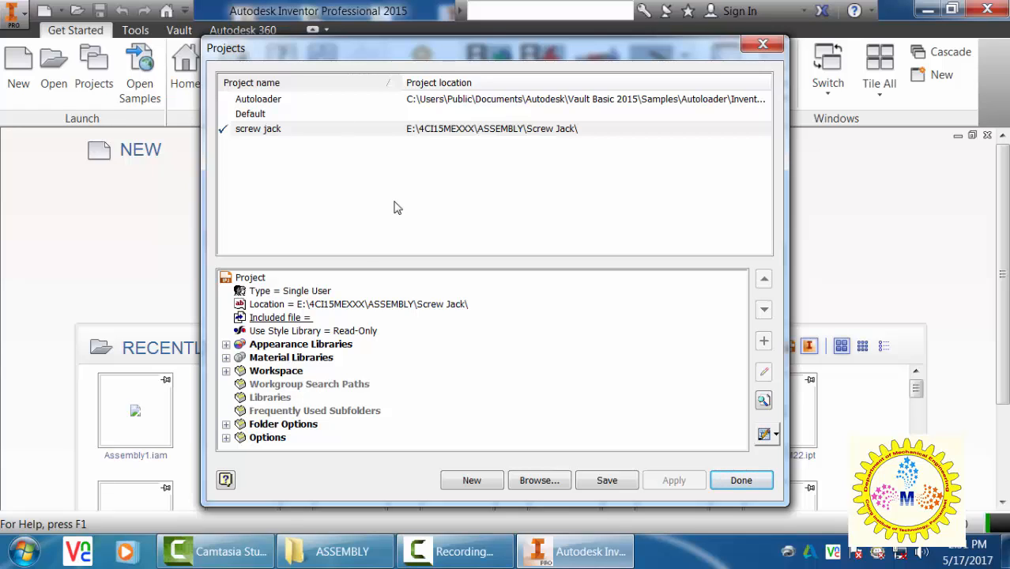
pyautogui.click(743, 481)
# Create a new part from the metric Standard (mm).ipt template
pyautogui.moveTo(276, 244)
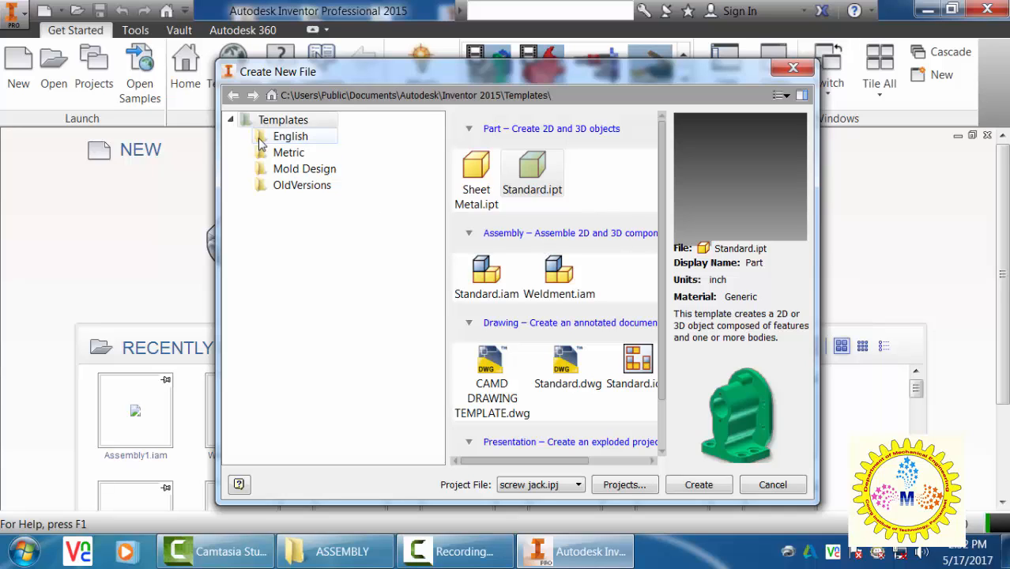
pyautogui.click(282, 153)
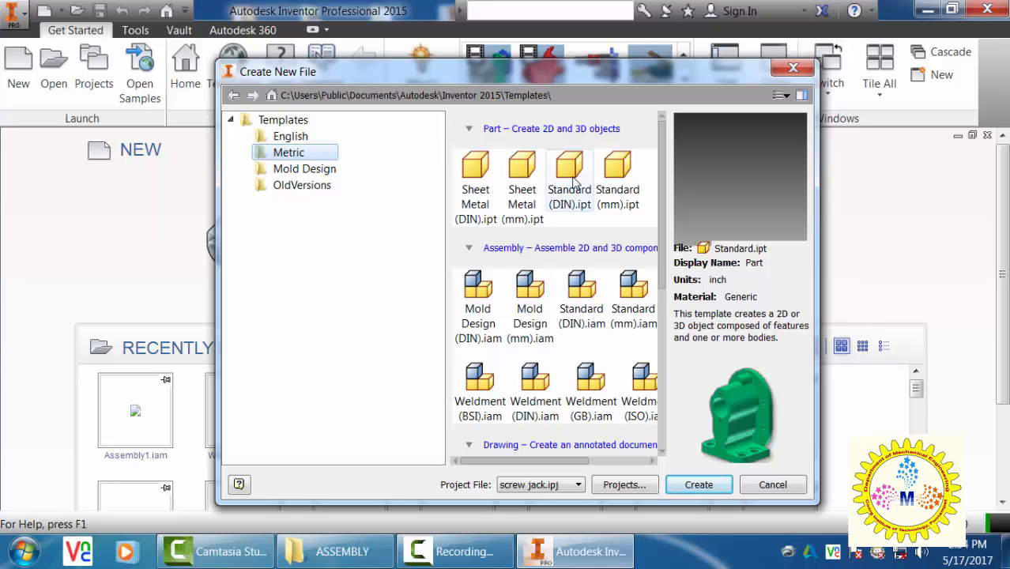
pyautogui.click(617, 174)
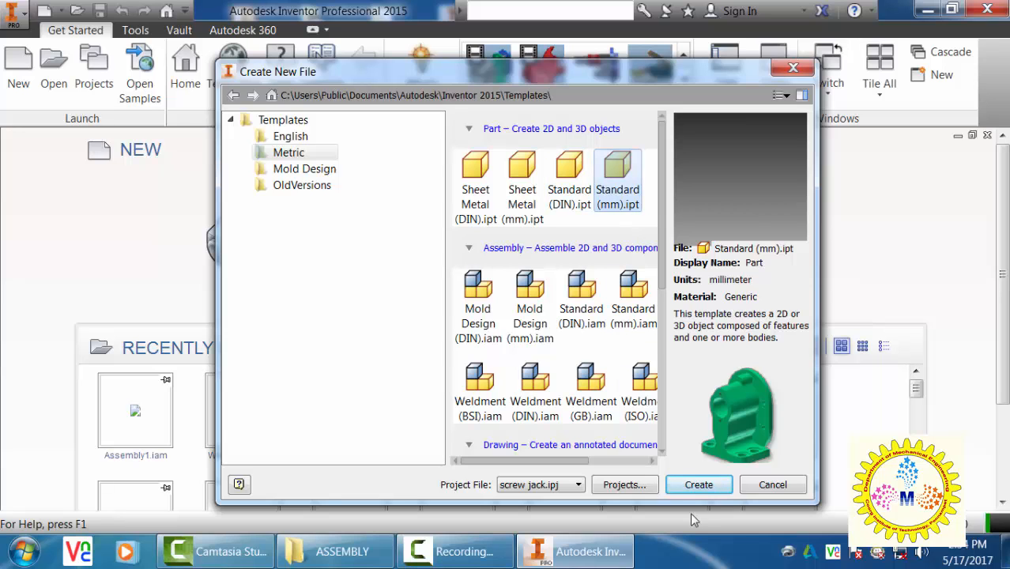
pyautogui.click(694, 491)
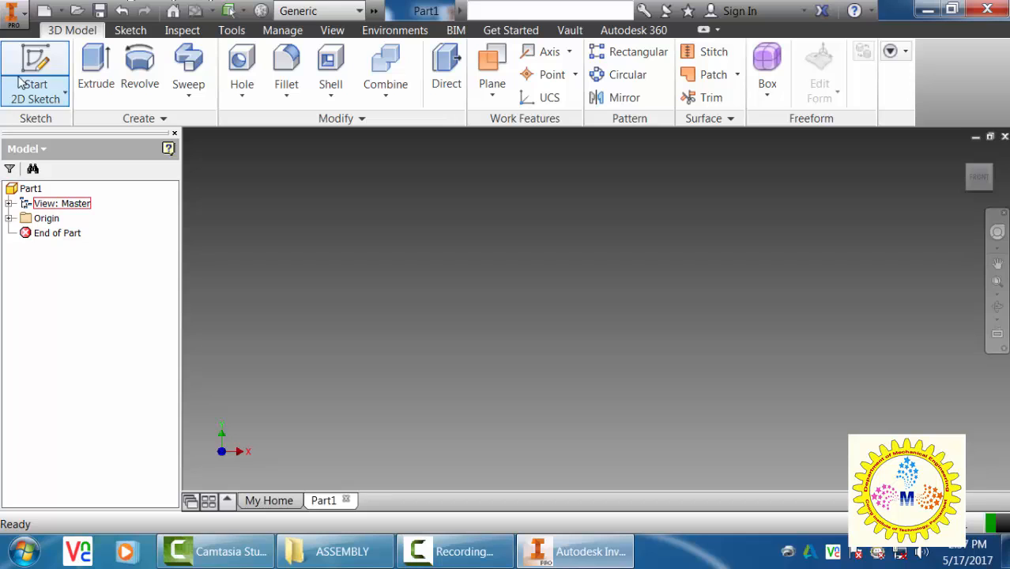
# Start a 2D sketch on the XY plane of the new part
pyautogui.click(52, 93)
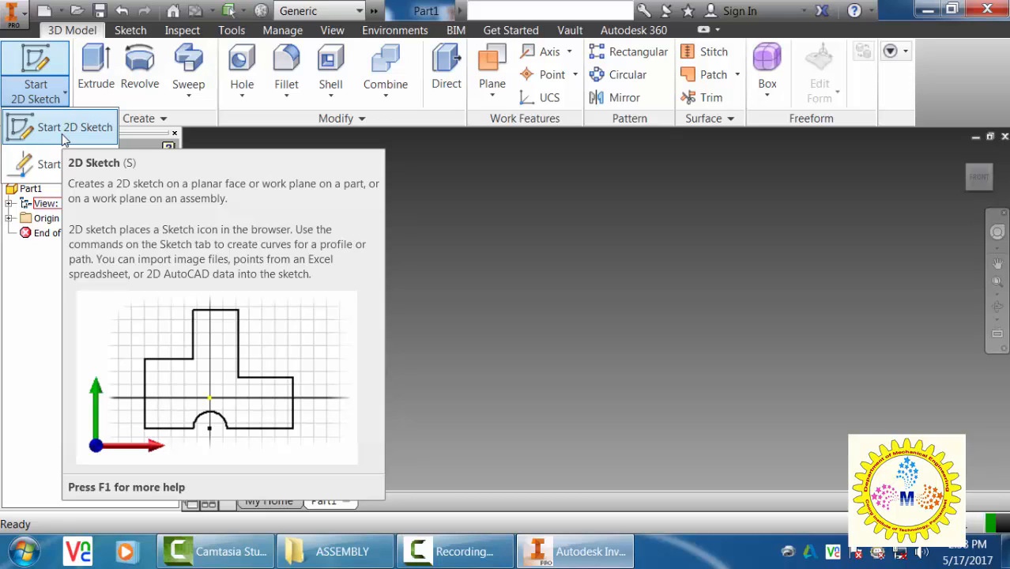
pyautogui.click(65, 139)
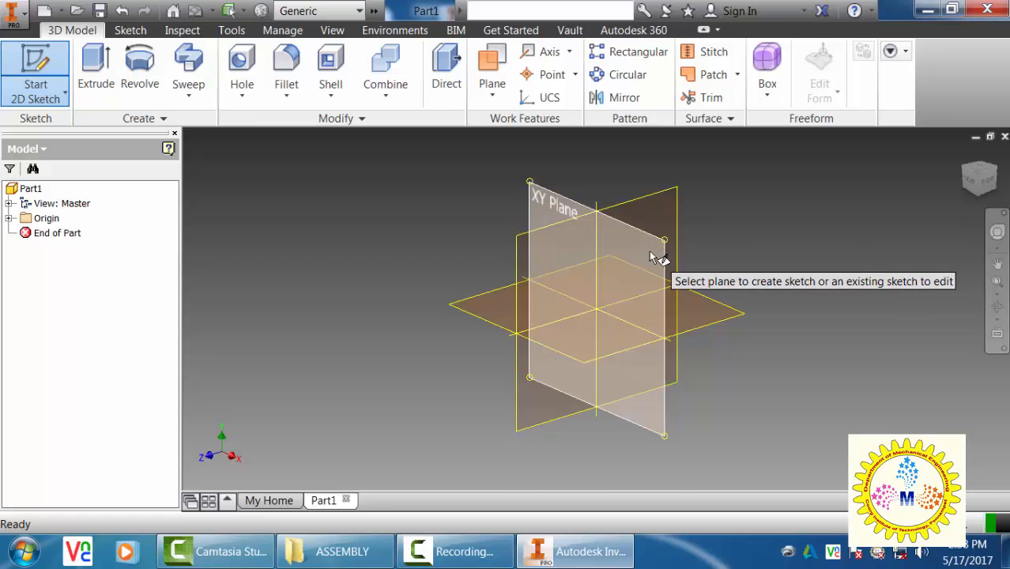
pyautogui.moveTo(650, 253)
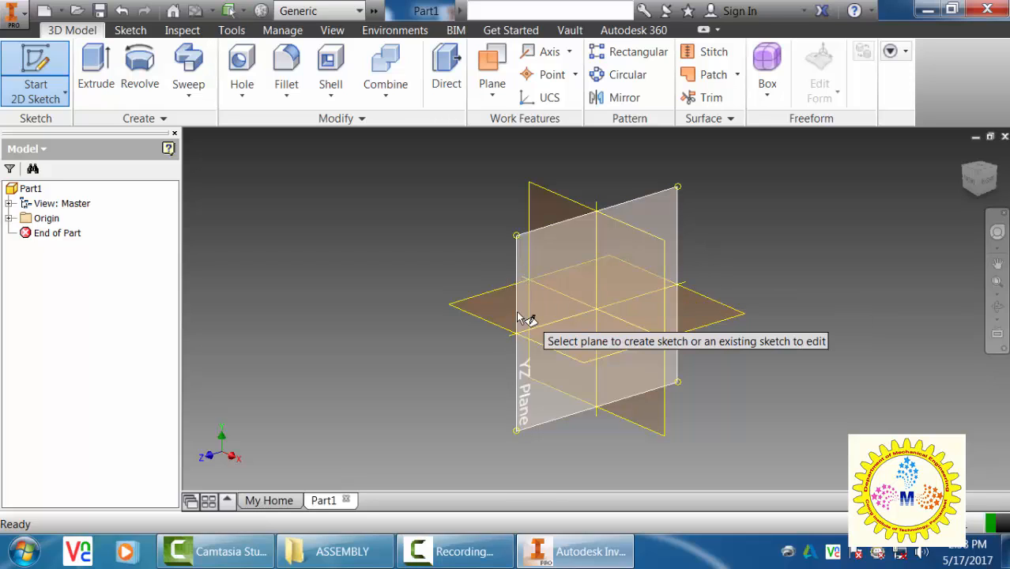
pyautogui.moveTo(522, 316)
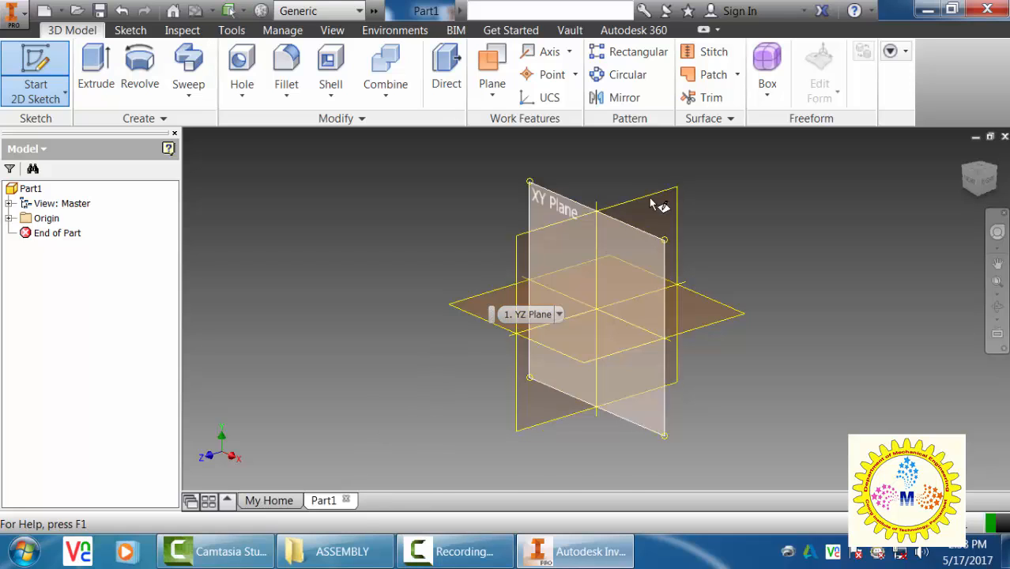
pyautogui.click(641, 260)
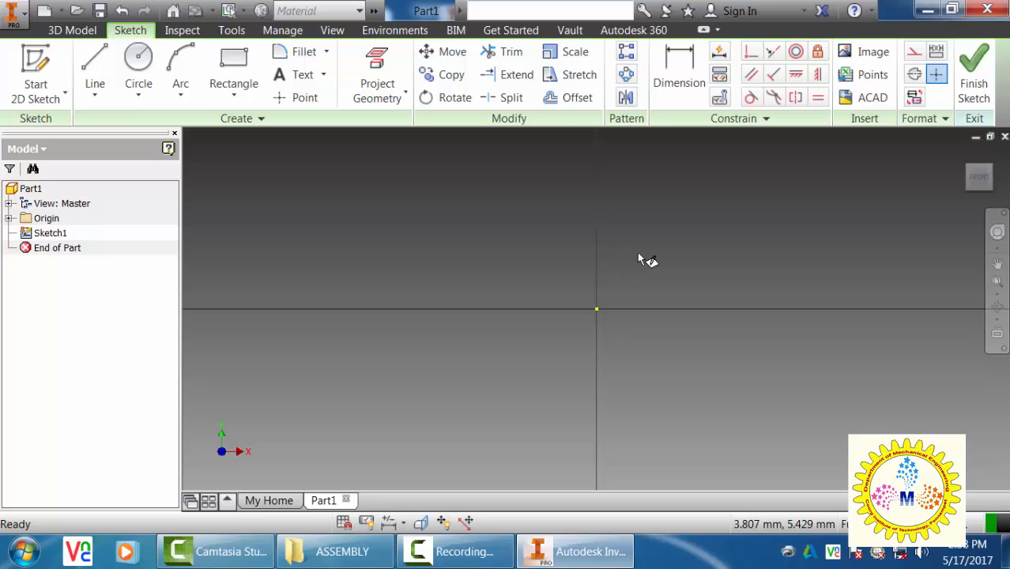
# Start a line profile on the horizontal axis about 10.8 mm right of the origin, with a 1.4 mm rise, 2 mm inward step and inward-slanting wall
pyautogui.press('F2')
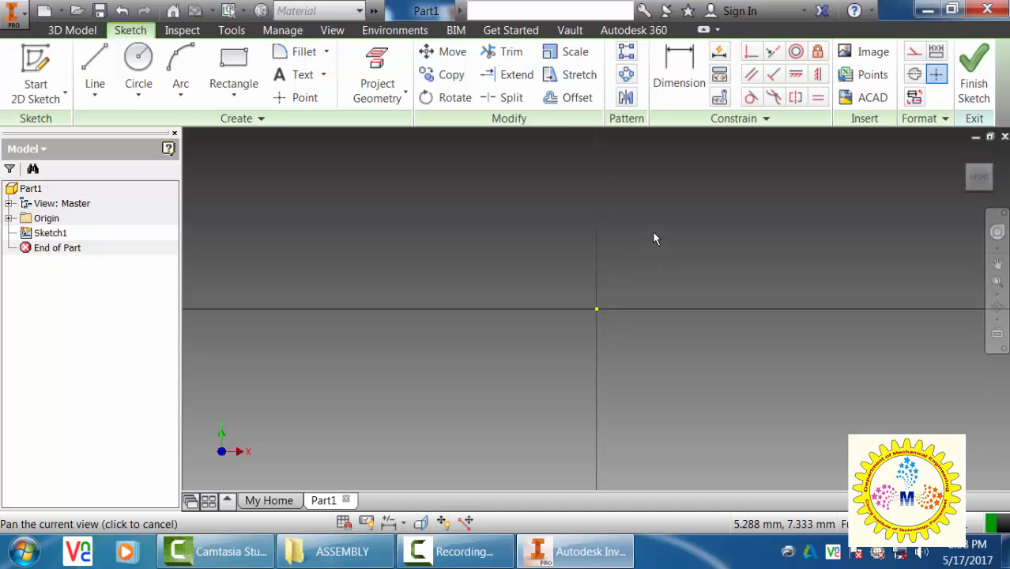
pyautogui.moveTo(652, 231); pyautogui.dragTo(617, 250)
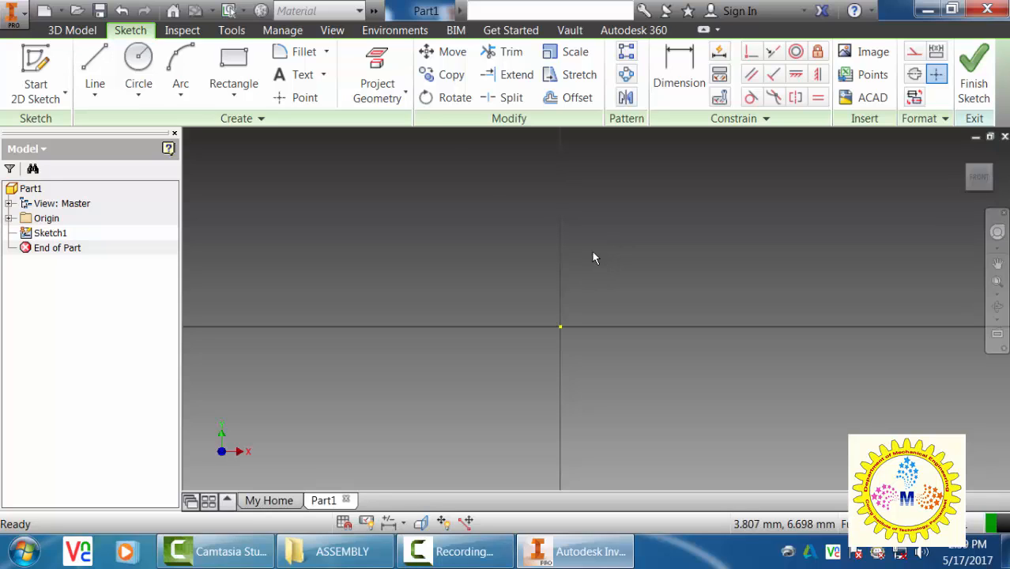
pyautogui.click(107, 59)
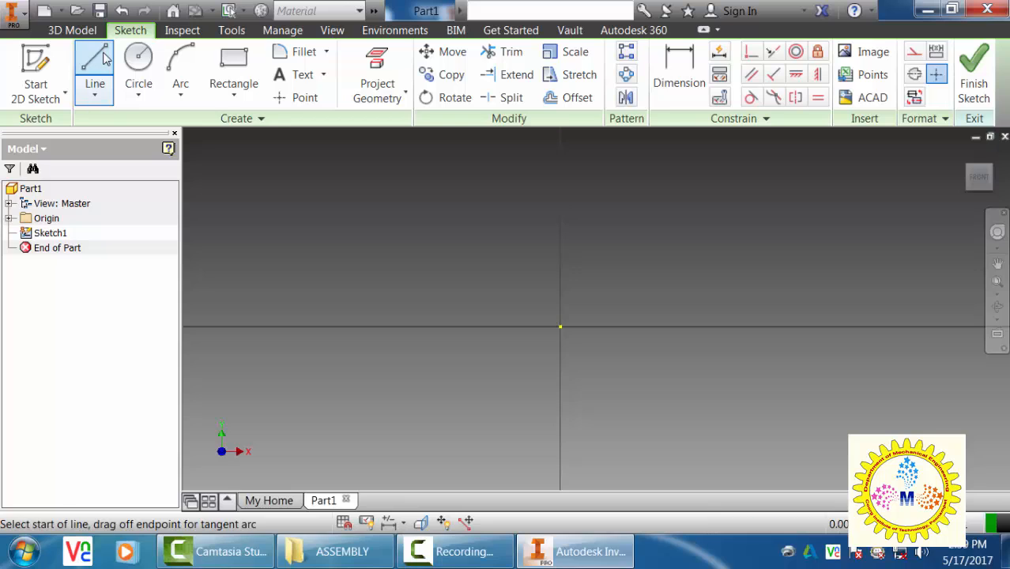
pyautogui.click(560, 326)
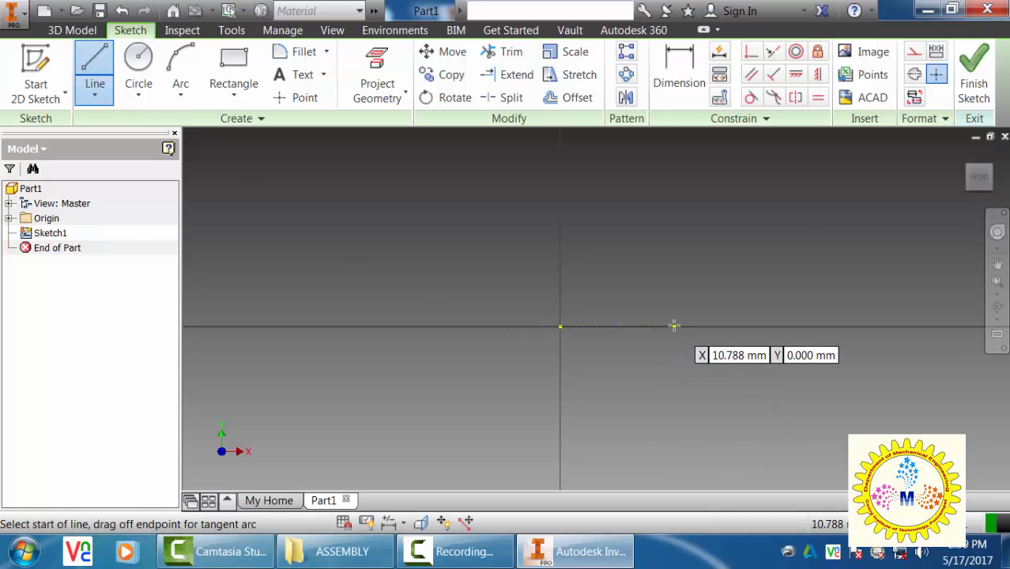
pyautogui.click(673, 325)
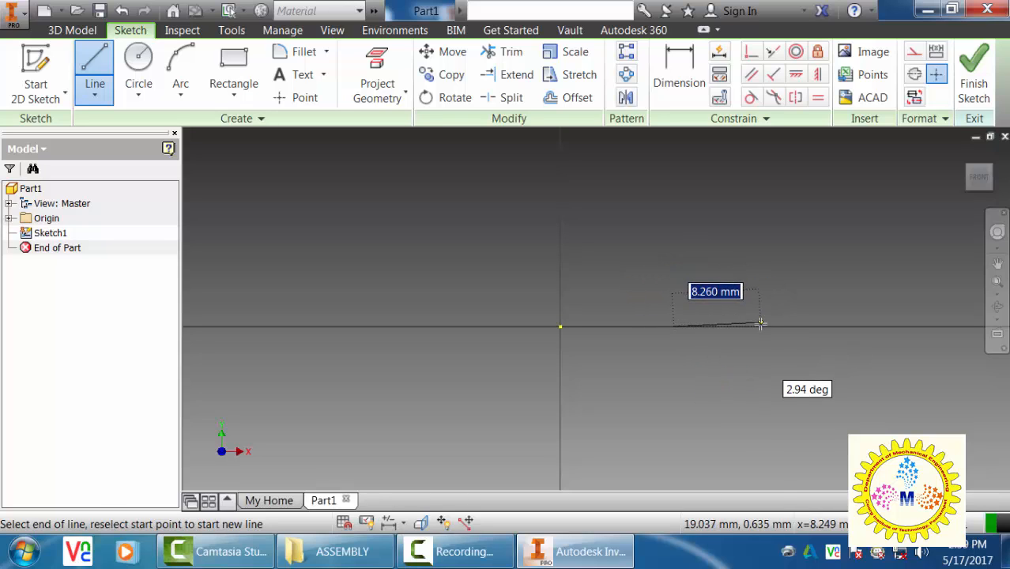
pyautogui.click(669, 312)
pyautogui.click(654, 313)
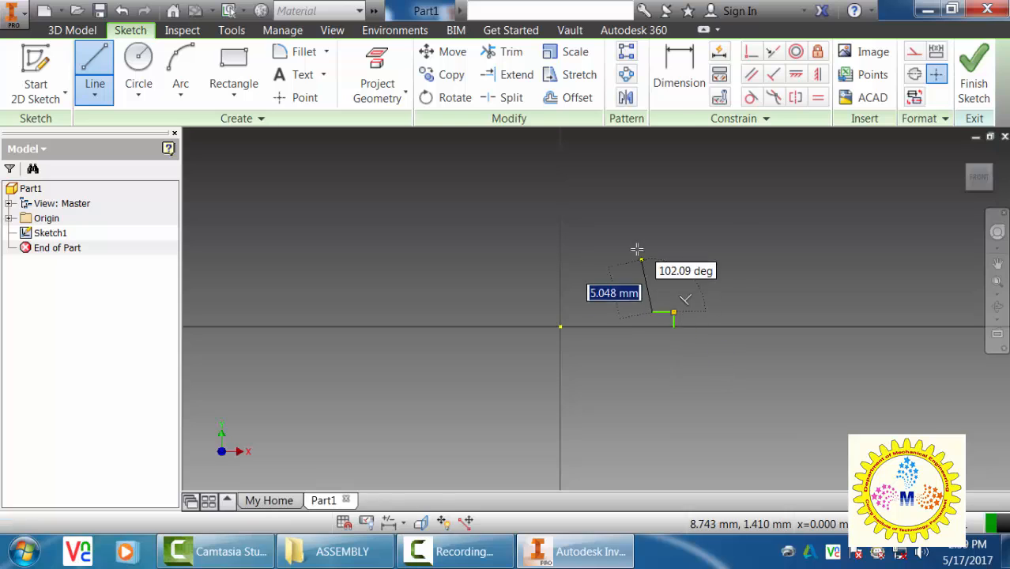
pyautogui.click(619, 216)
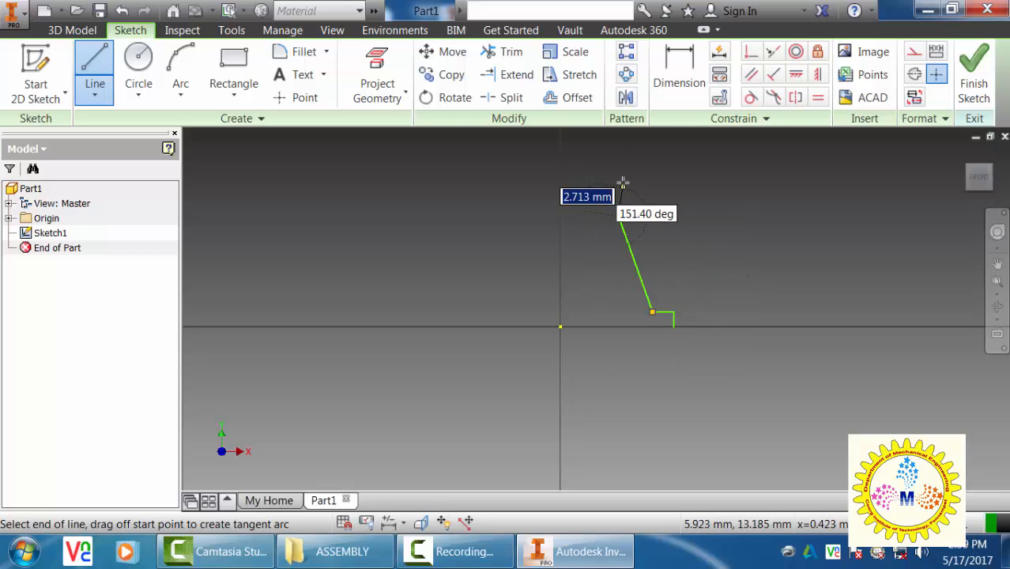
# Continue the profile with a vertical line, a top edge about 3.2 mm wide, a drop of about 3.4 mm and an inward ledge of about 1.6 mm
pyautogui.moveTo(621, 188); pyautogui.dragTo(607, 312, button='middle')
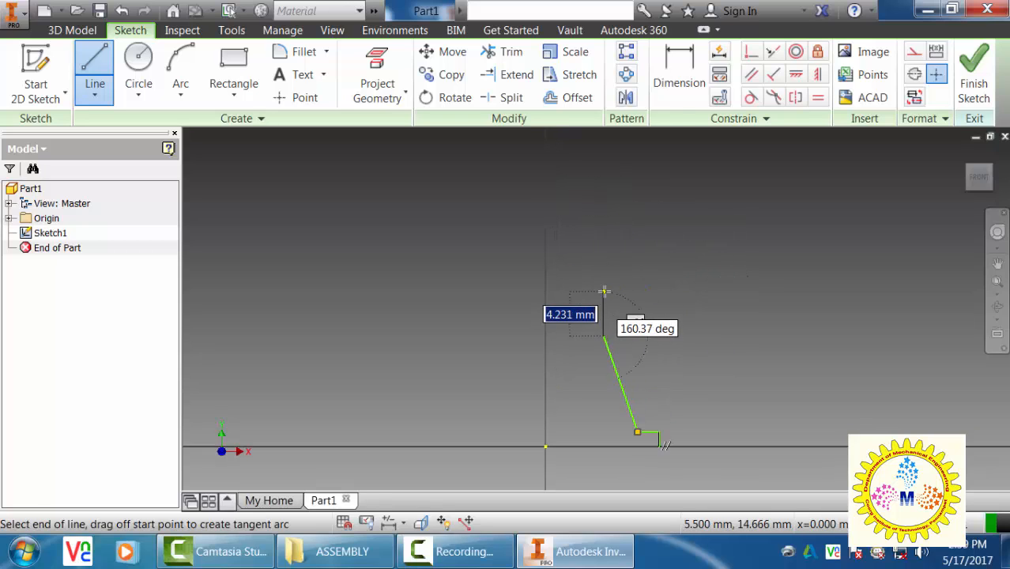
pyautogui.click(605, 278)
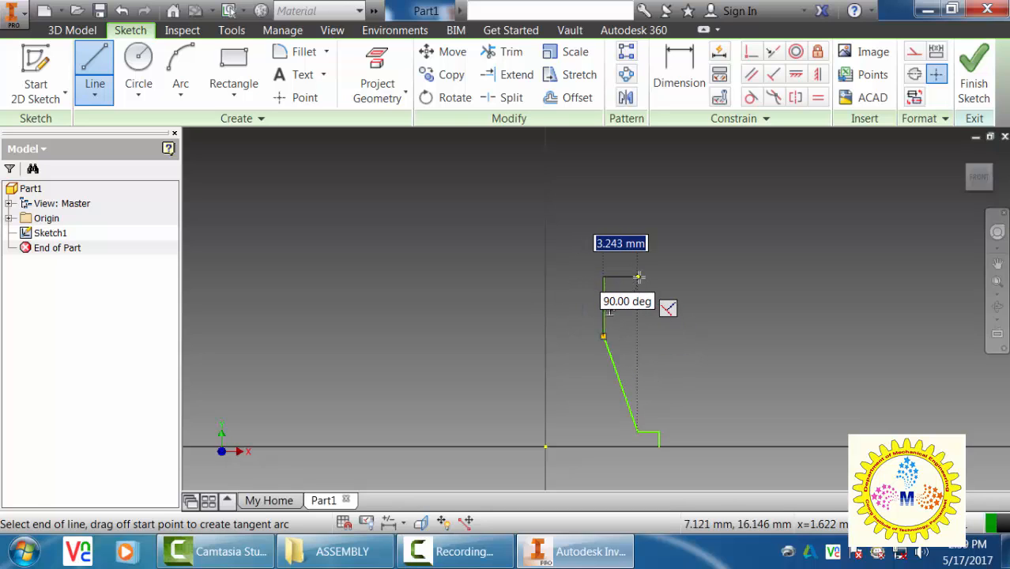
pyautogui.click(638, 276)
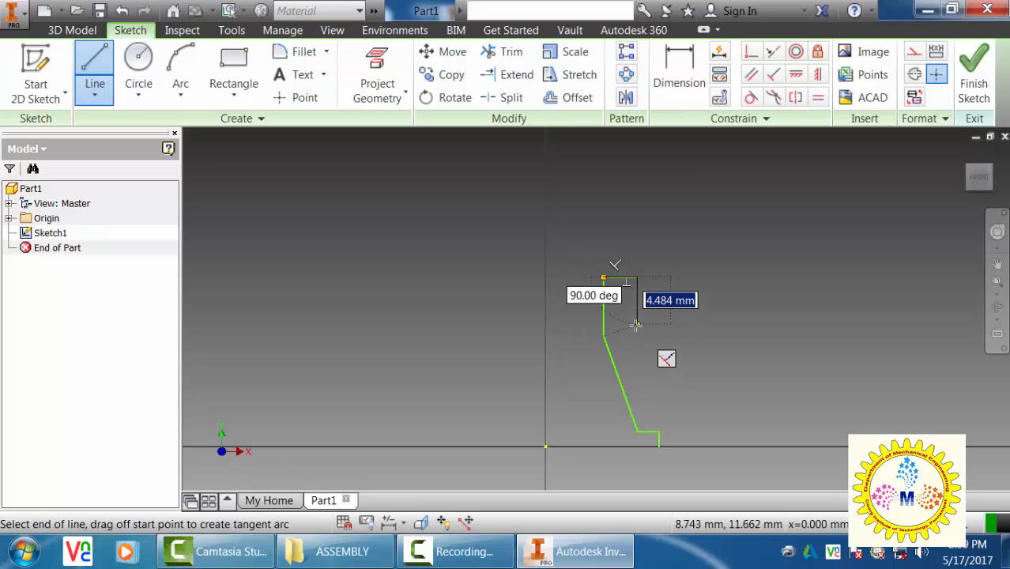
pyautogui.click(638, 277)
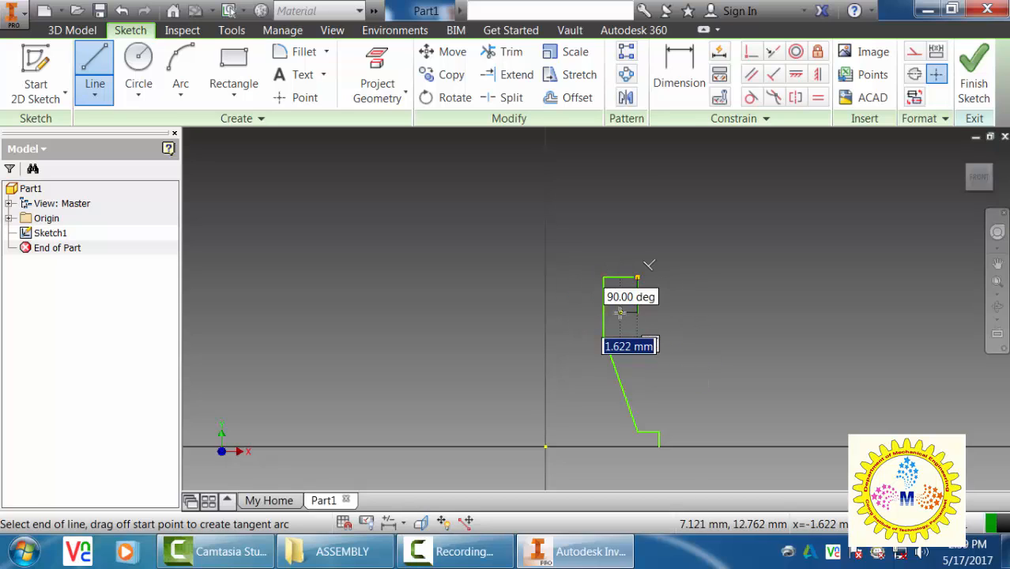
pyautogui.click(638, 312)
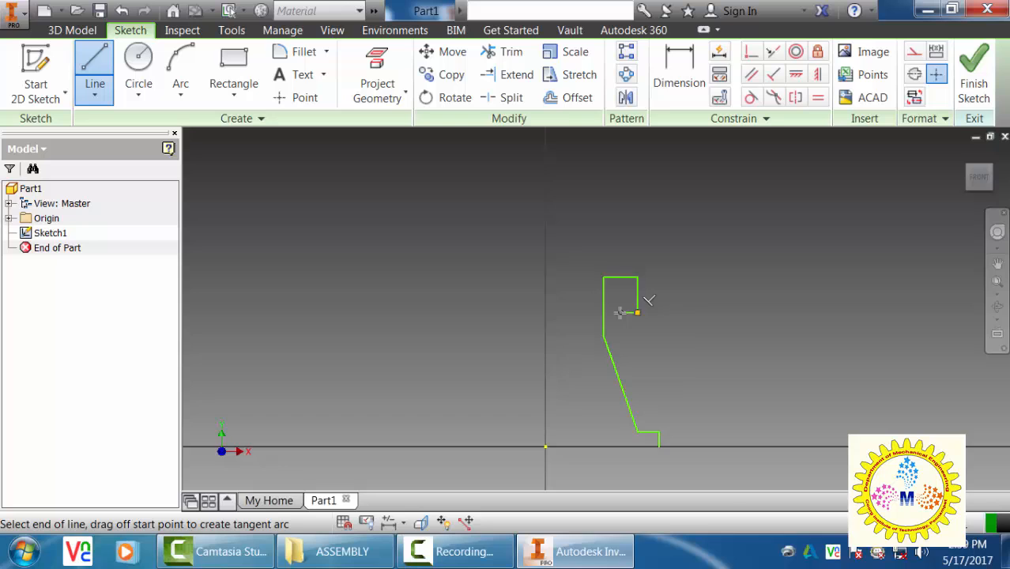
# Close the profile with an outward-slanting line, a horizontal flange top, a vertical edge to the horizontal axis and a base edge about 7.1 mm long
pyautogui.click(655, 385)
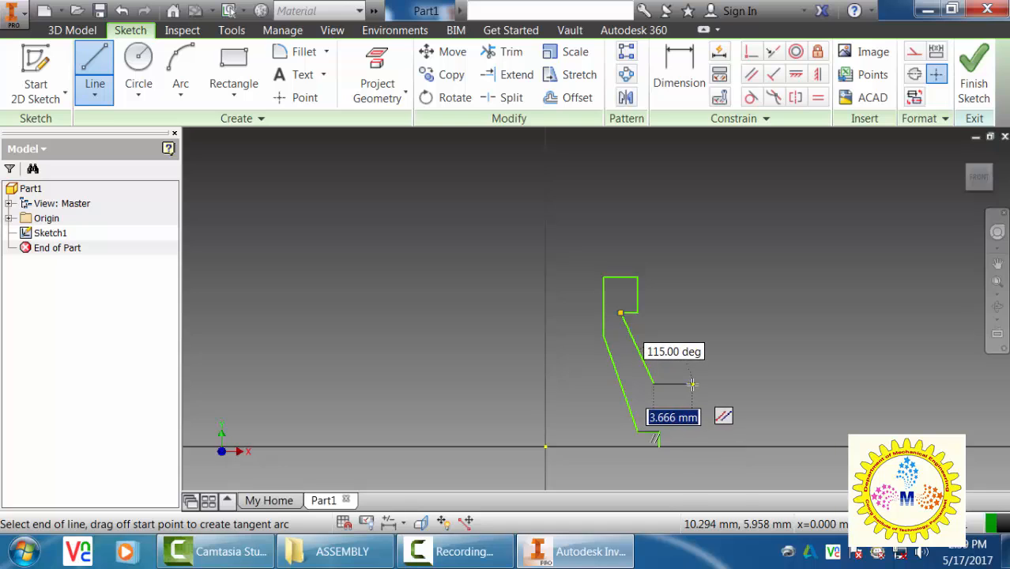
pyautogui.click(734, 385)
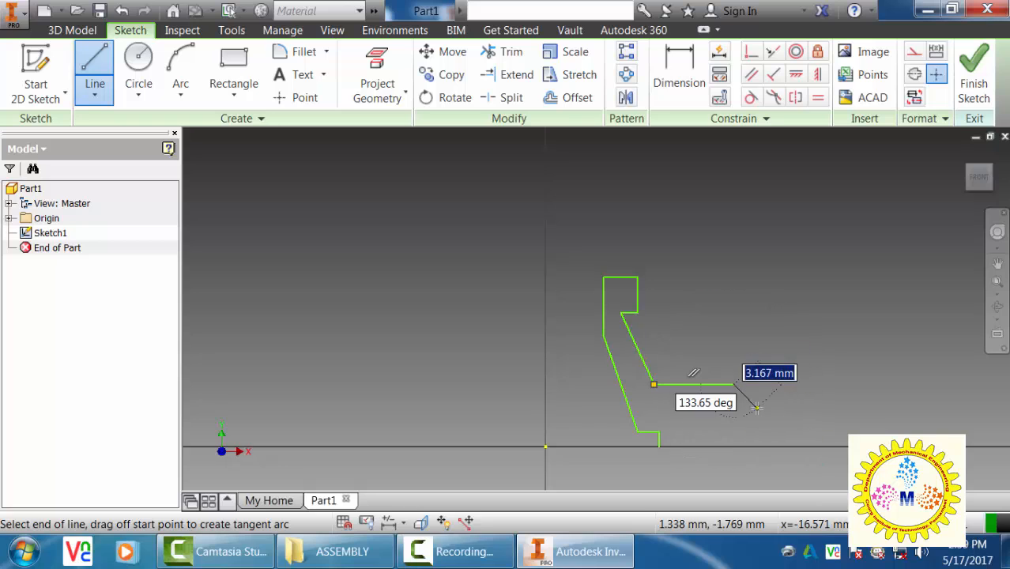
pyautogui.click(733, 447)
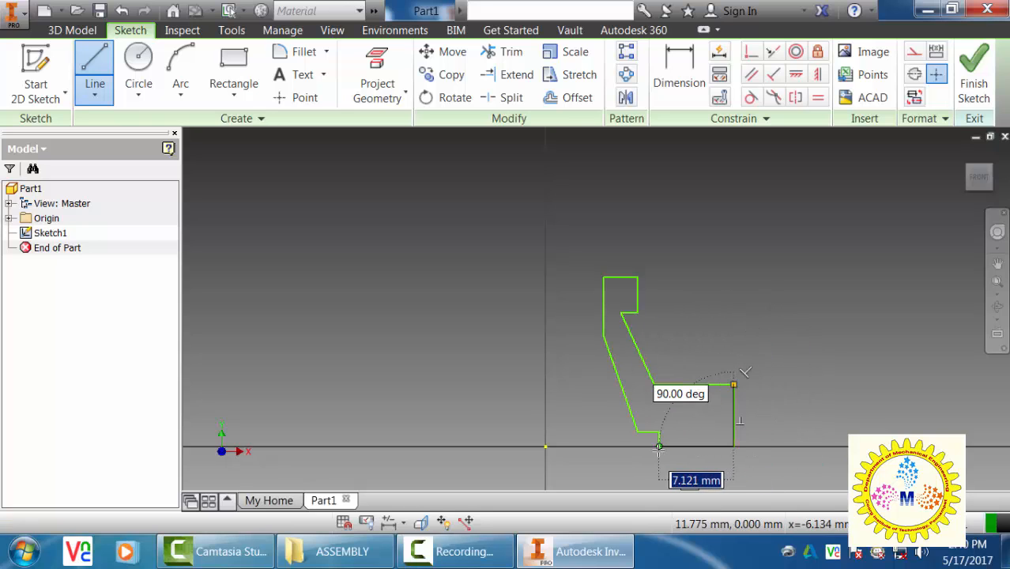
pyautogui.click(659, 448)
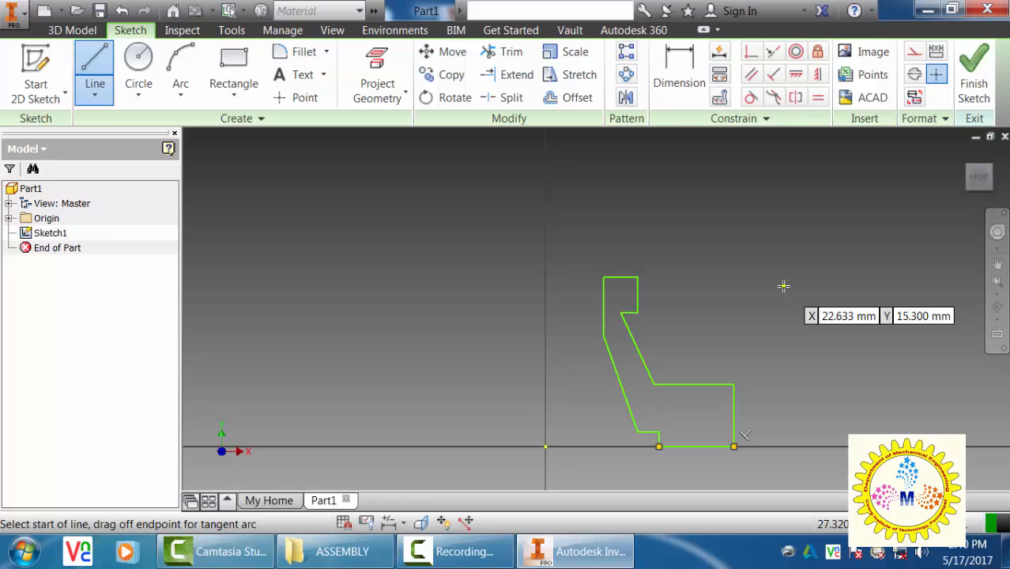
pyautogui.press('Escape')
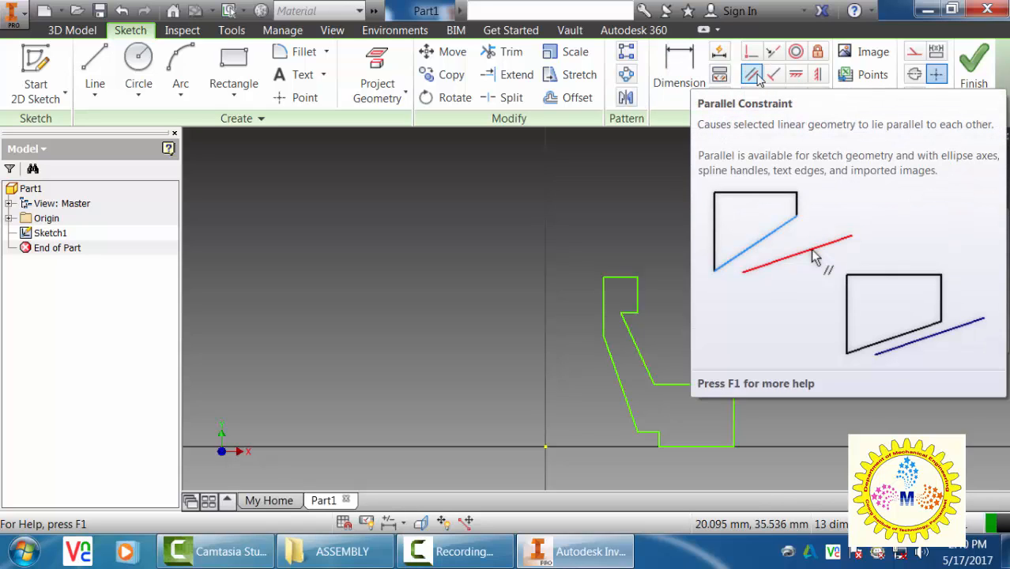
# Constrain the profile's outer slanted line parallel to its inner slanted line
pyautogui.click(756, 79)
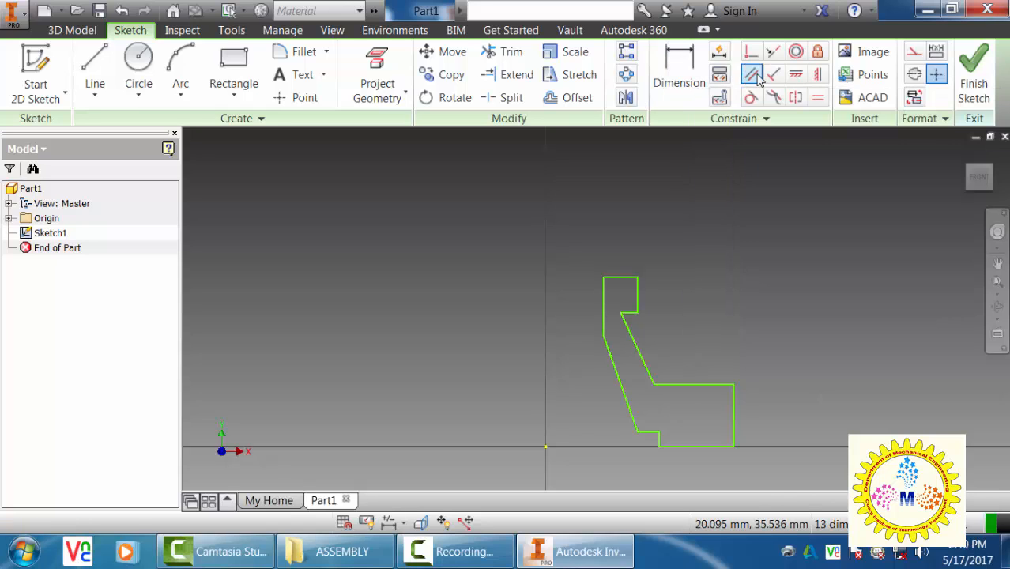
pyautogui.click(642, 362)
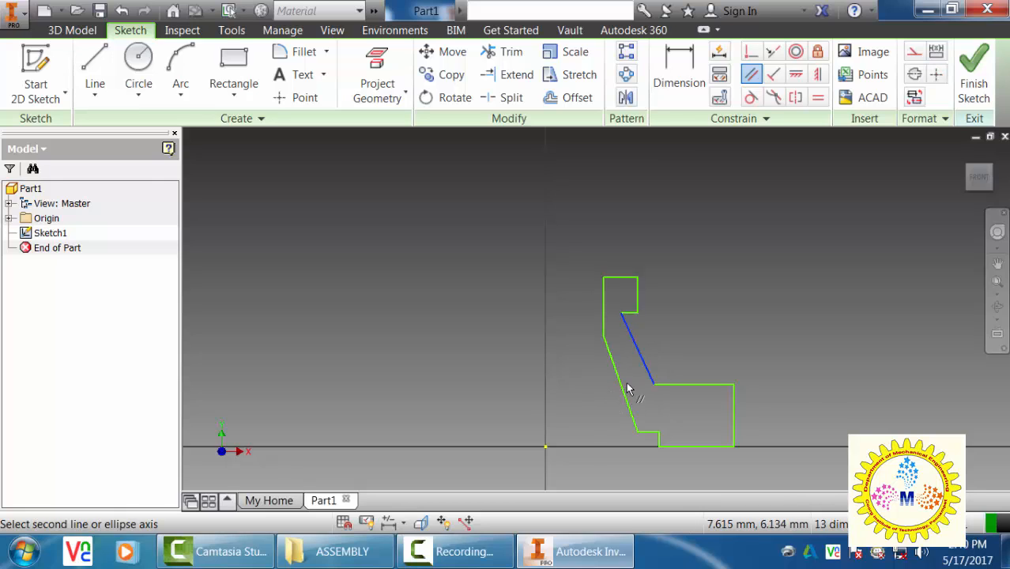
pyautogui.click(628, 393)
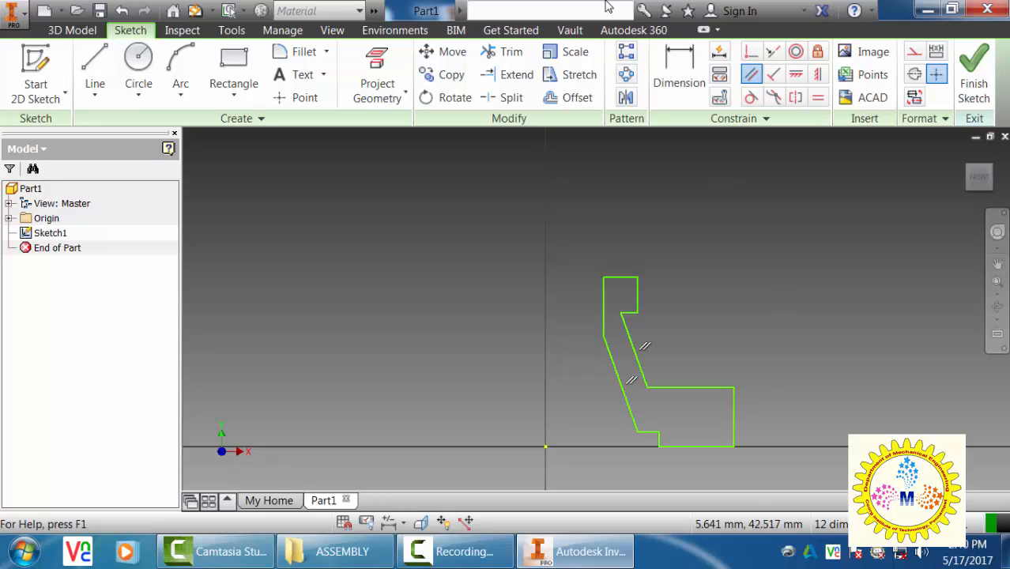
# Dimension the outer vertical edge of the base flange and set its height to 20 mm
pyautogui.click(680, 85)
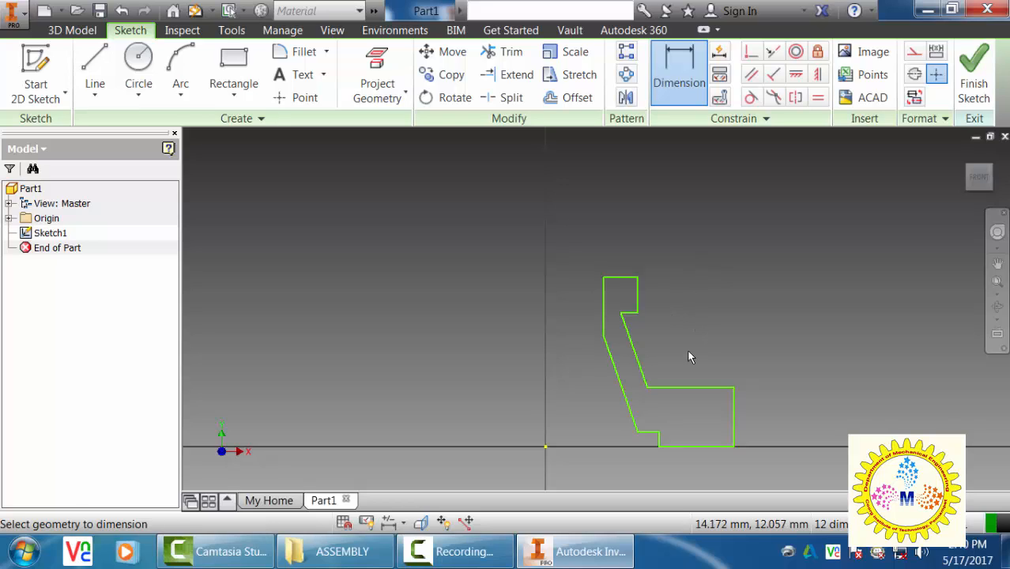
pyautogui.click(733, 414)
pyautogui.click(779, 420)
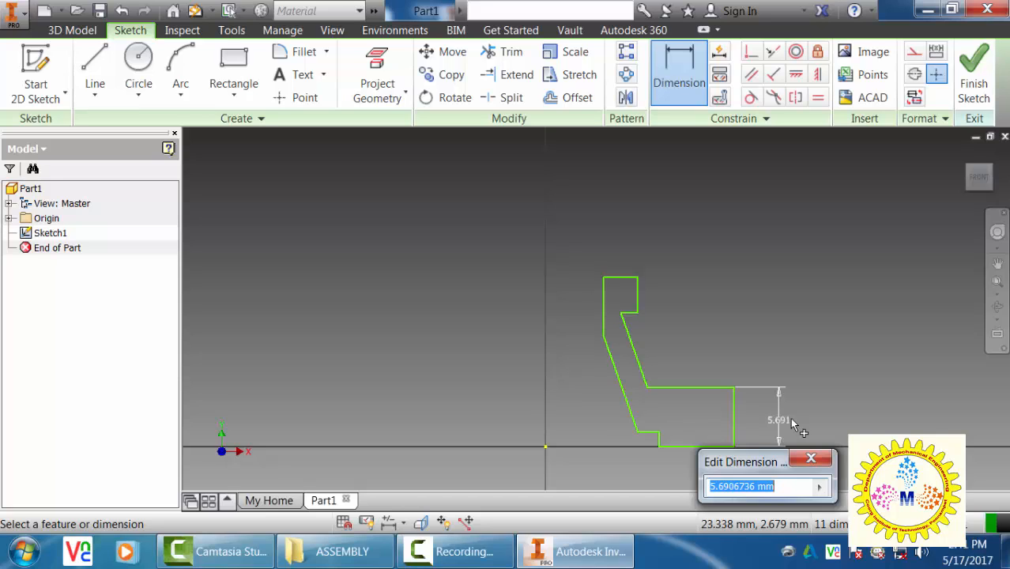
pyautogui.write('20')
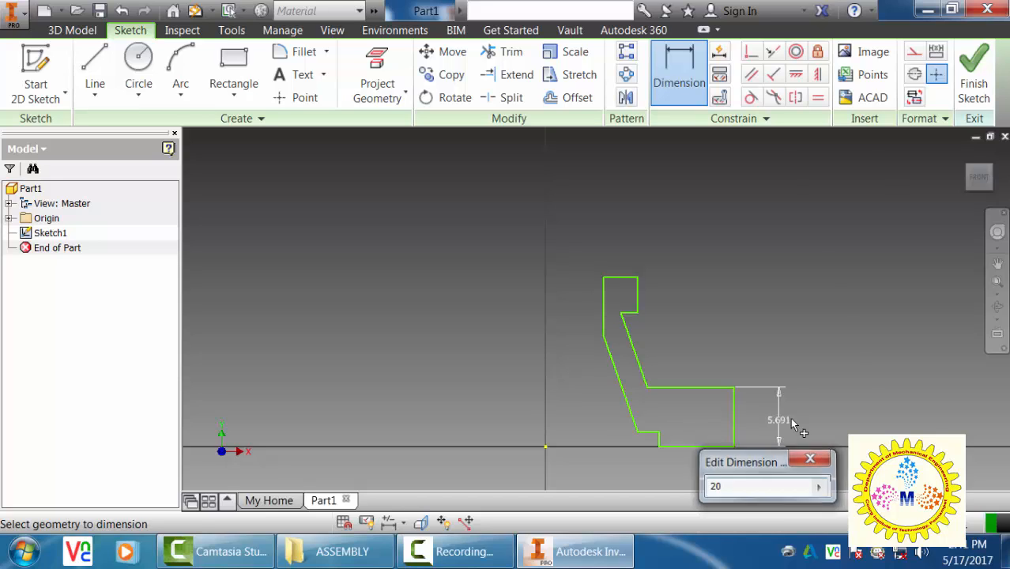
pyautogui.press('Return')
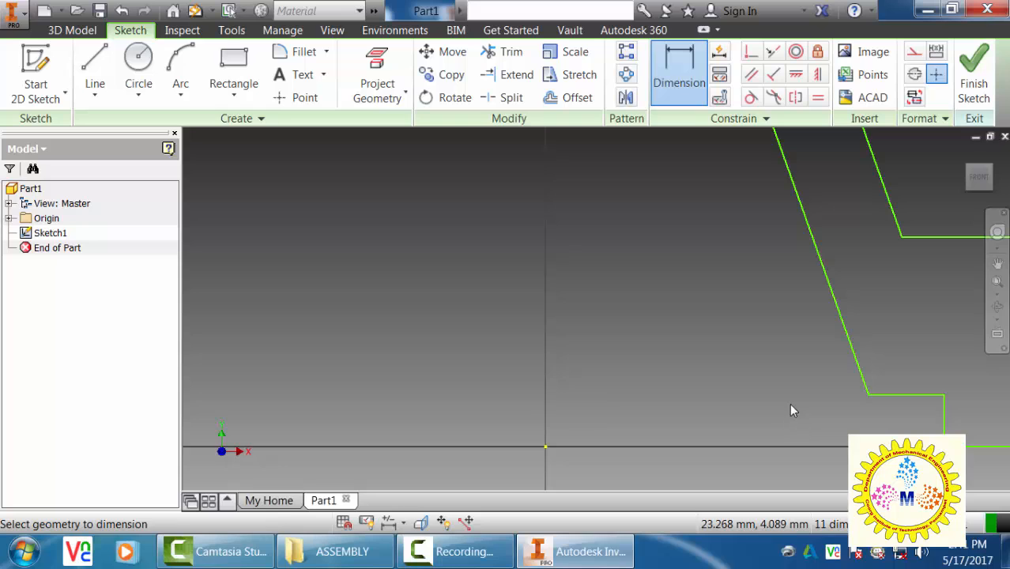
# Draw a vertical line from the origin up to the level of the profile's top edge and convert it to a centerline
pyautogui.middleClick(792, 406)
pyautogui.middleClick(791, 406)
pyautogui.scroll(-4, 753, 400)
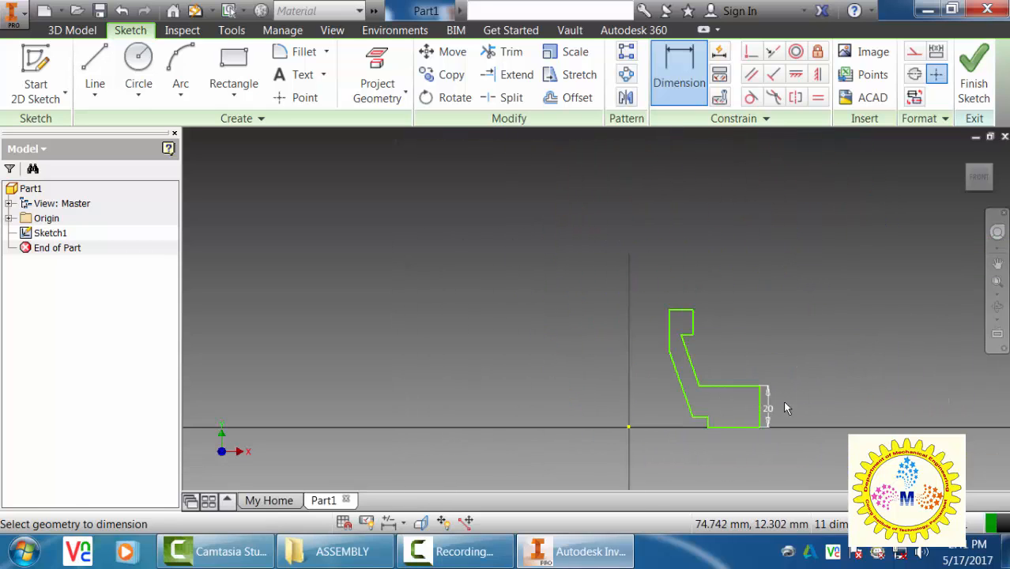
pyautogui.scroll(2, 781, 402)
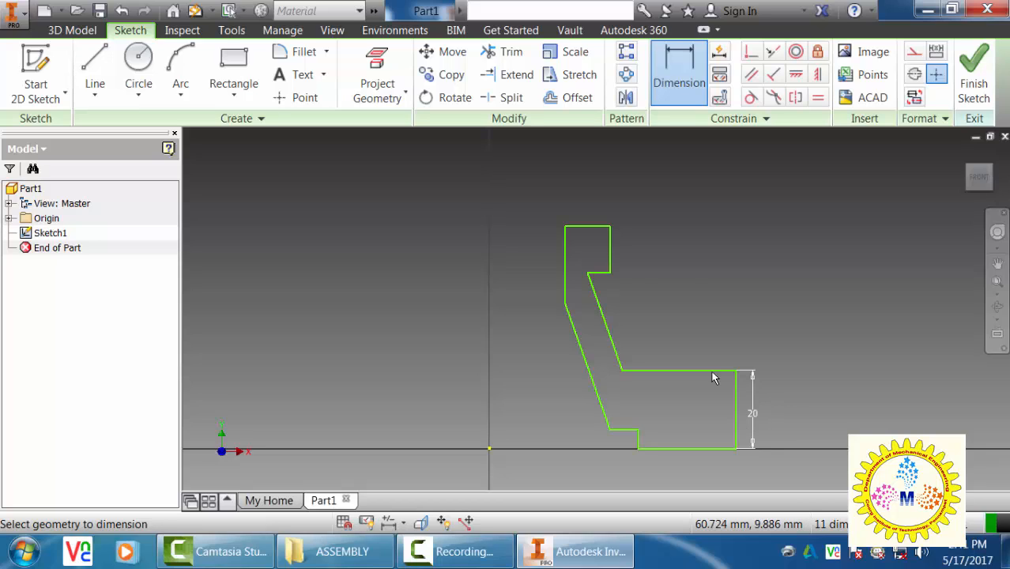
pyautogui.moveTo(637, 277); pyautogui.dragTo(637, 291, button='middle')
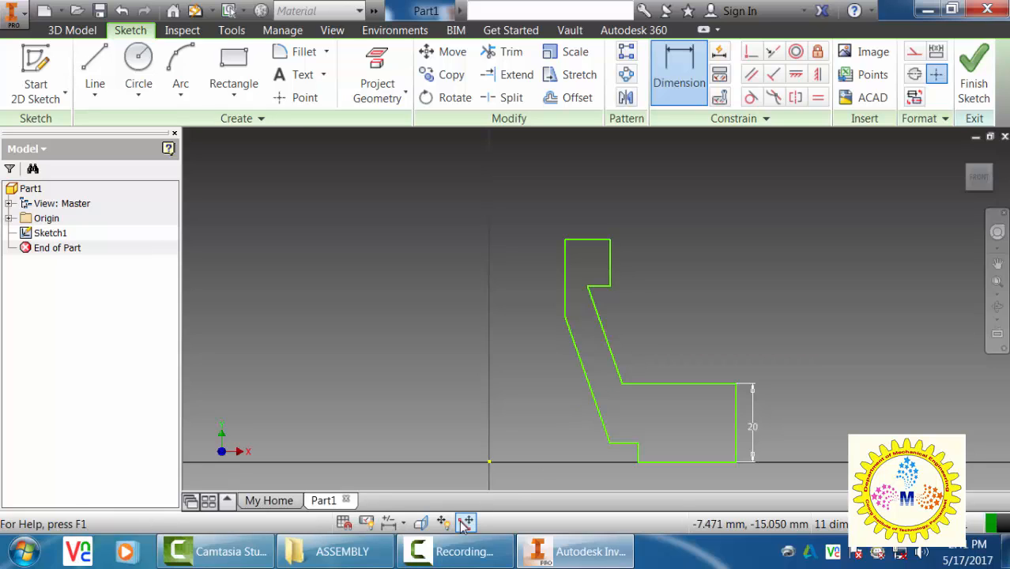
pyautogui.click(89, 73)
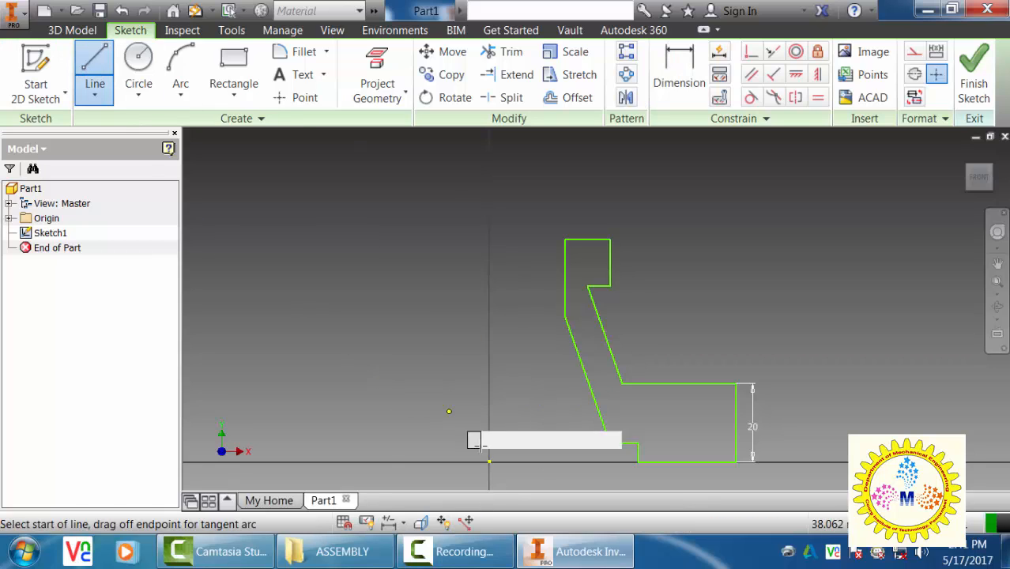
pyautogui.click(489, 461)
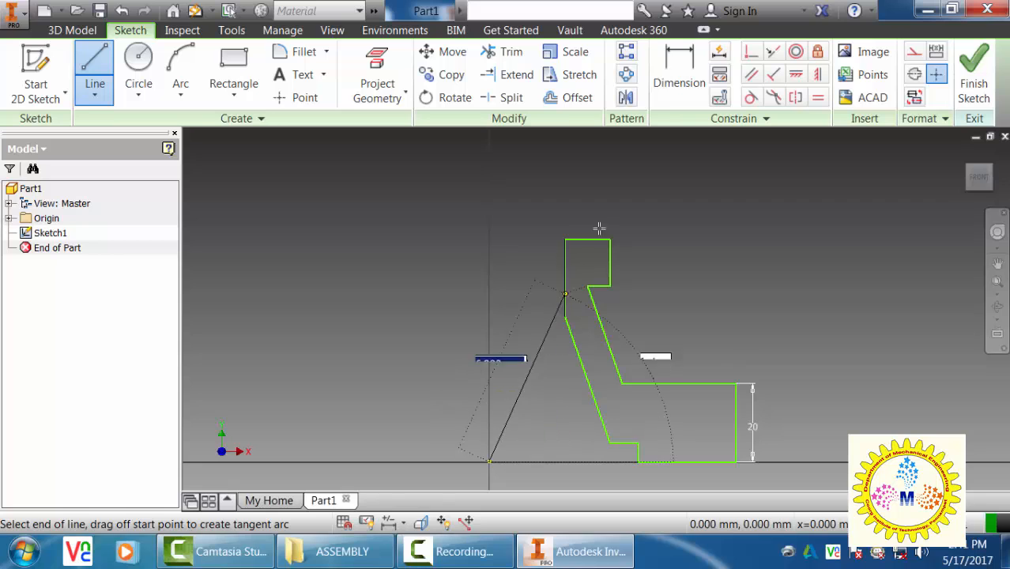
pyautogui.click(488, 238)
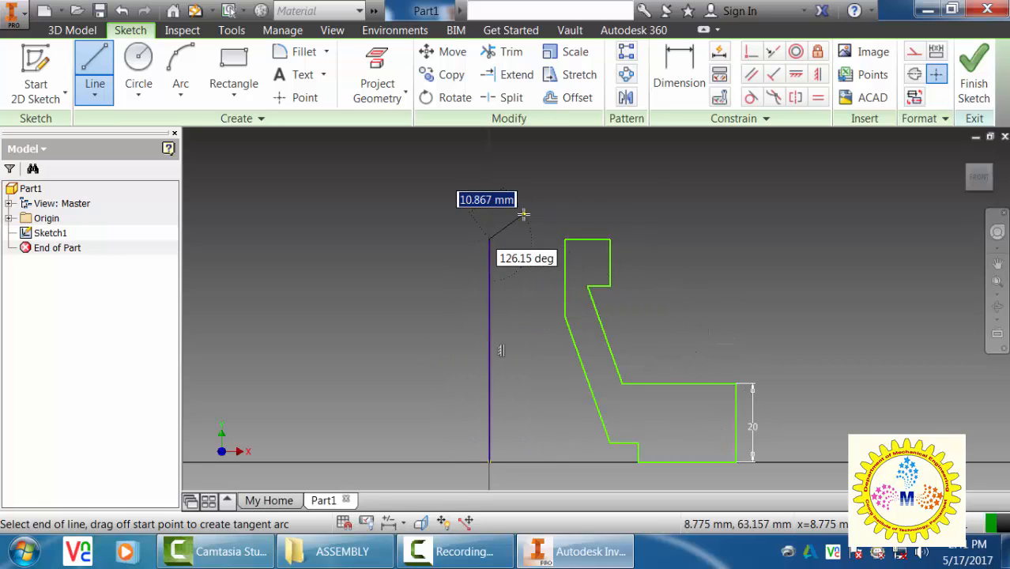
pyautogui.rightClick(521, 214)
pyautogui.click(573, 214)
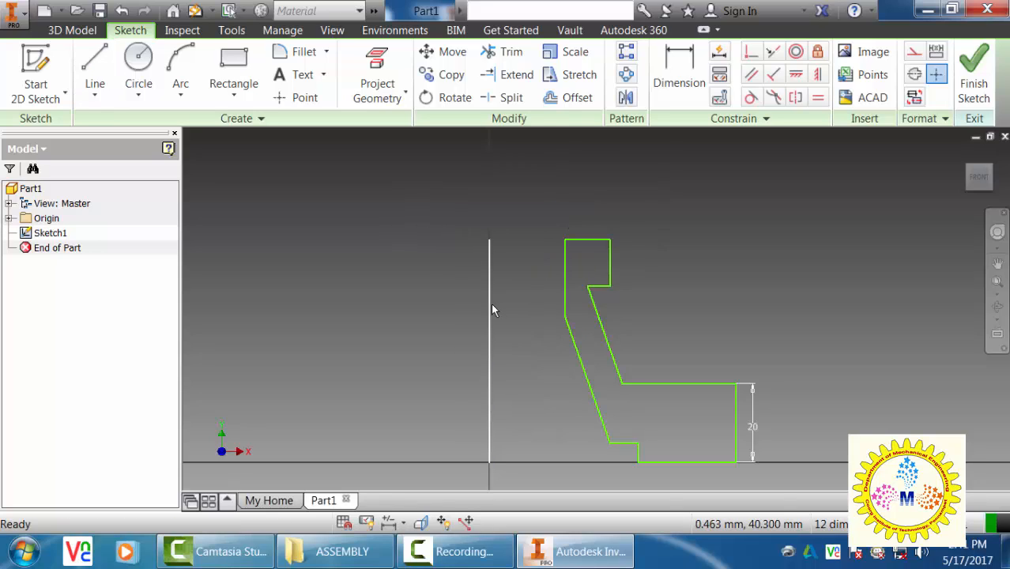
pyautogui.click(498, 349)
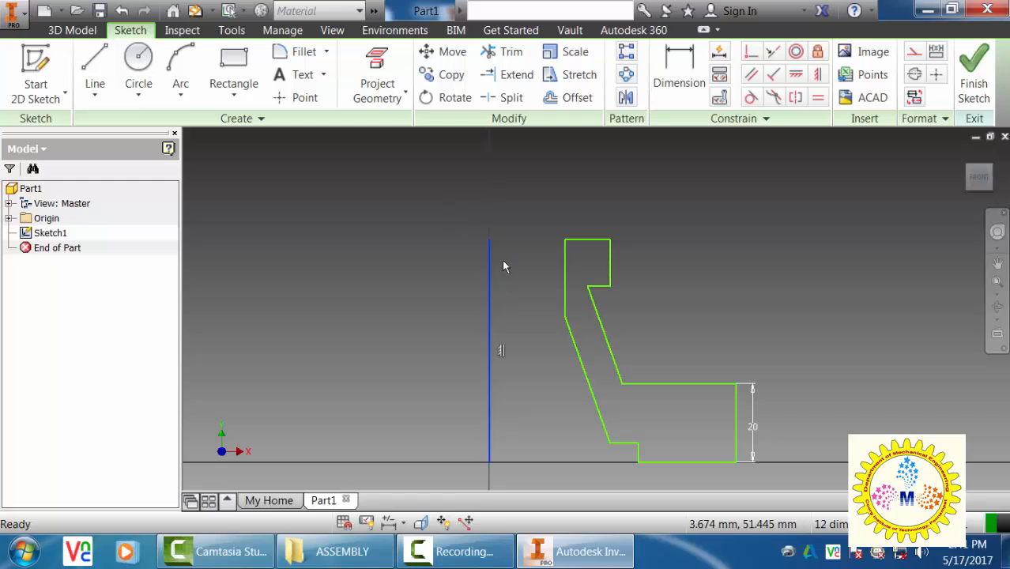
pyautogui.click(915, 74)
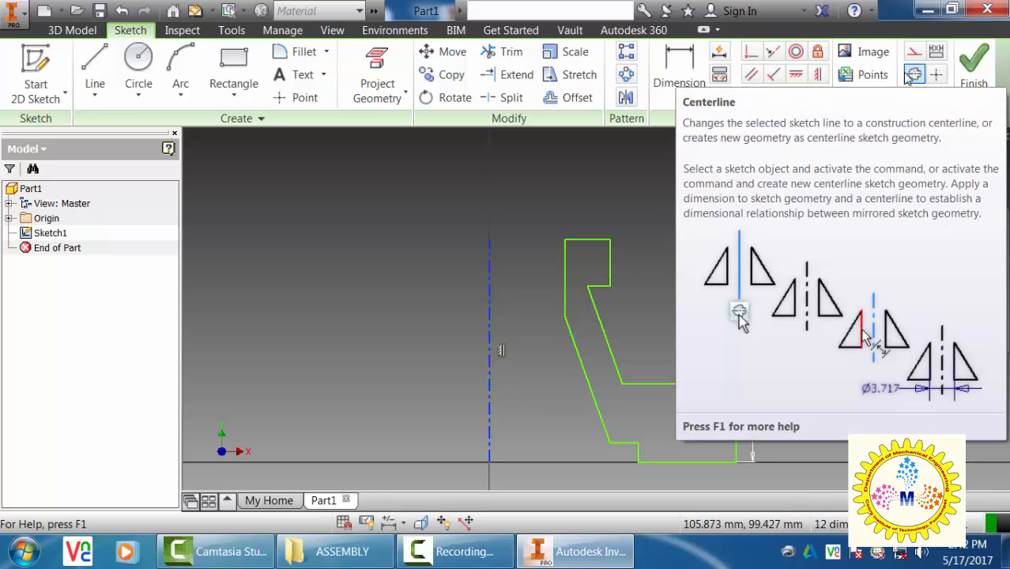
# Dimension the short inner vertical edge at the base about the centerline as a diameter of 100 mm
pyautogui.click(674, 71)
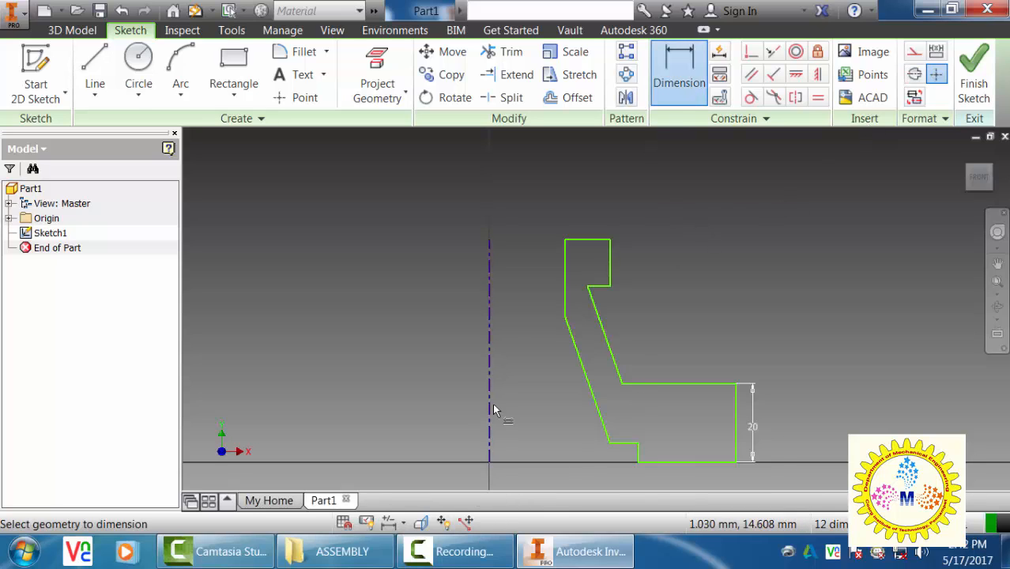
pyautogui.moveTo(494, 410); pyautogui.dragTo(555, 219, button='middle')
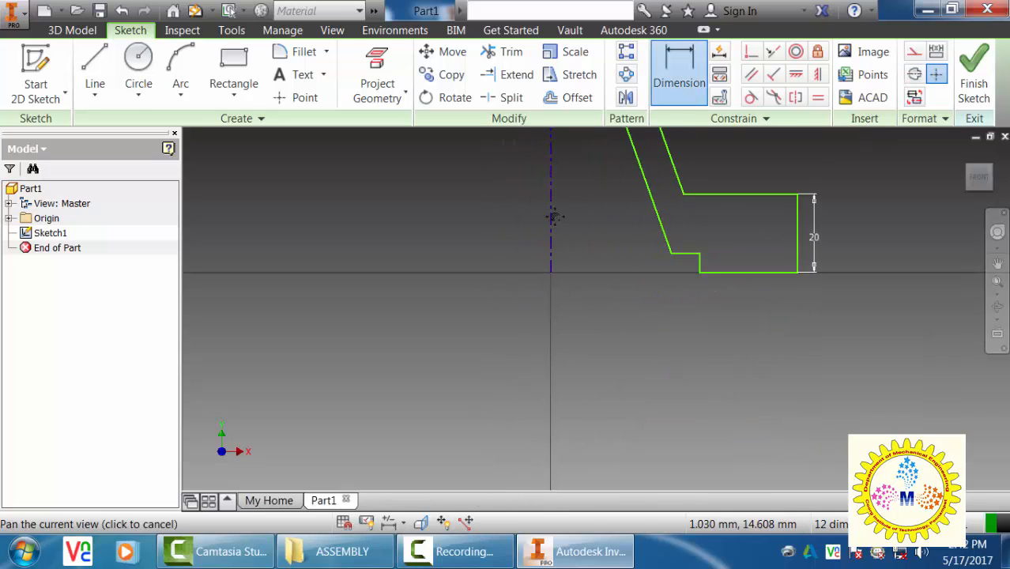
pyautogui.click(700, 265)
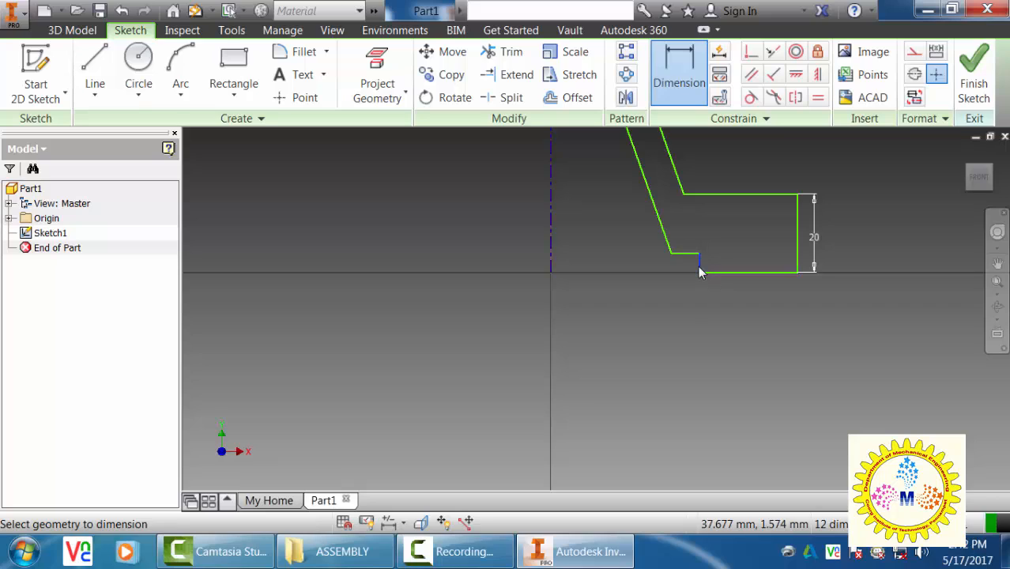
pyautogui.click(551, 267)
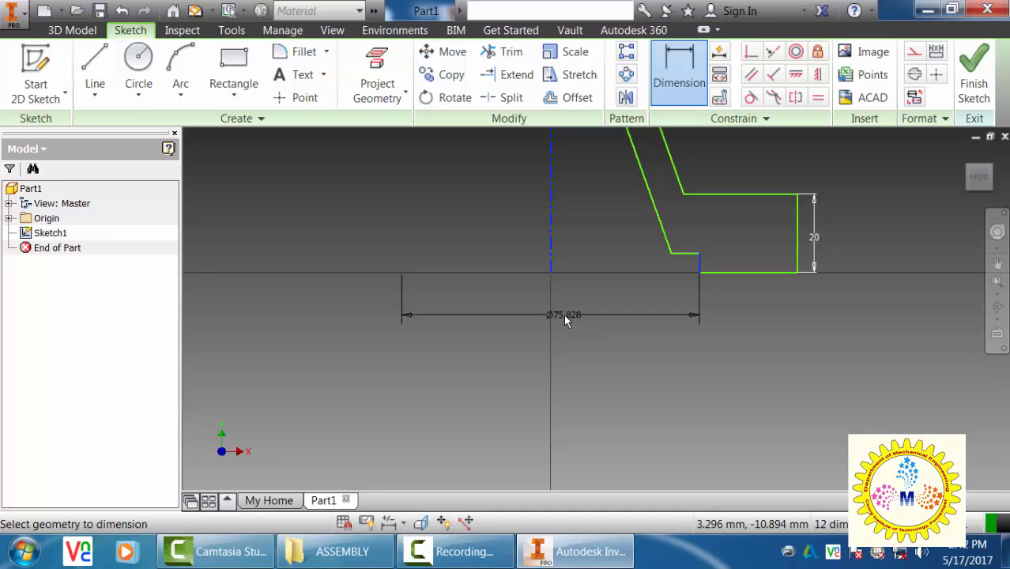
pyautogui.click(564, 314)
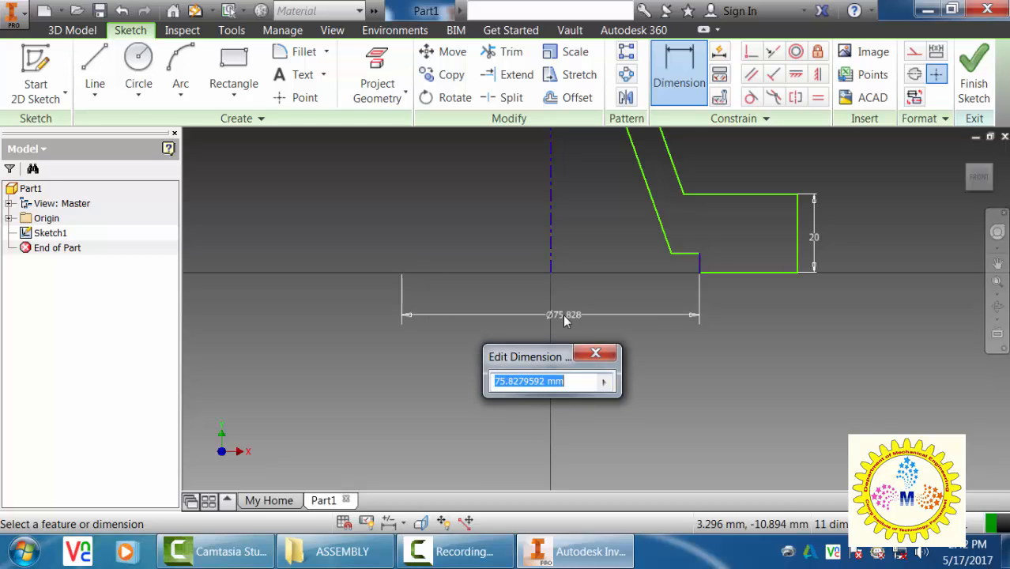
pyautogui.write('100')
pyautogui.press('Return')
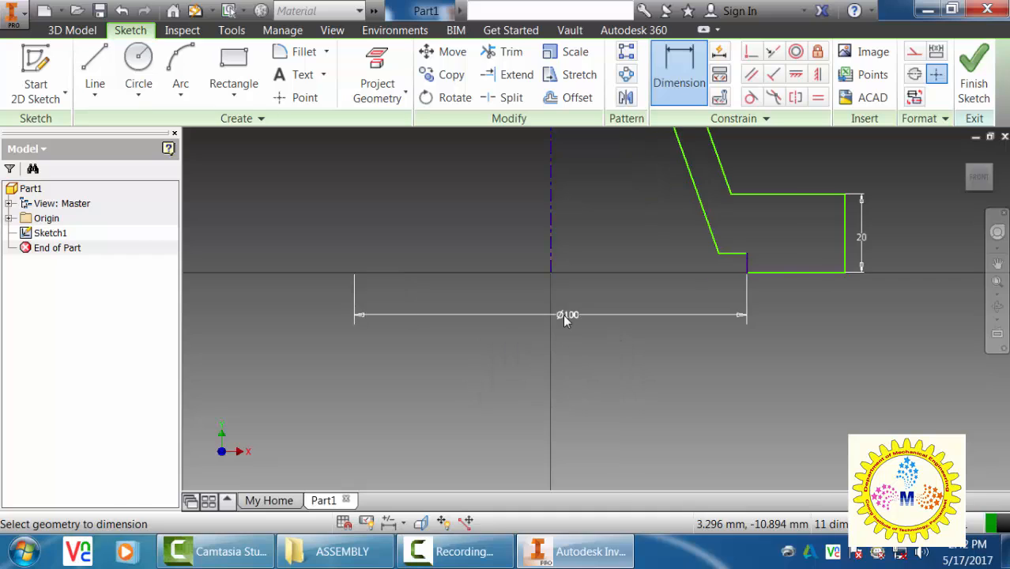
# Dimension the flange's outer vertical edge about the centerline as a diameter of 140 mm
pyautogui.click(844, 250)
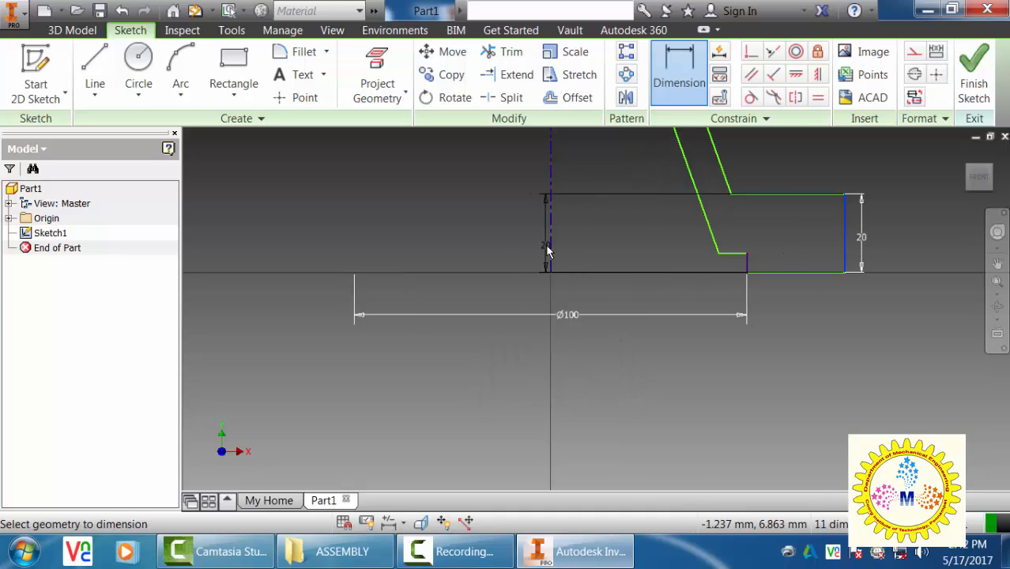
pyautogui.click(550, 251)
pyautogui.click(543, 385)
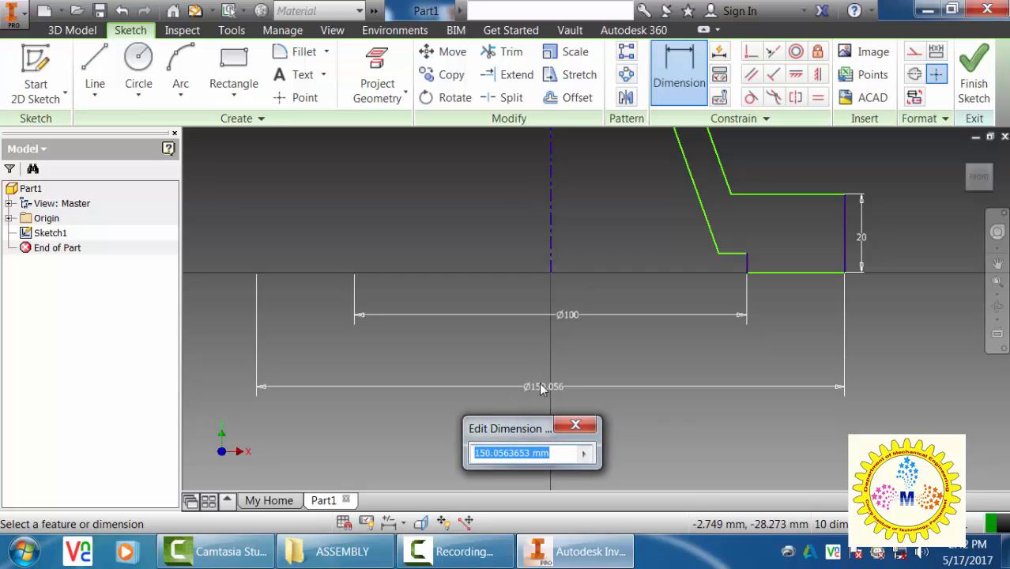
pyautogui.write('140')
pyautogui.press('Return')
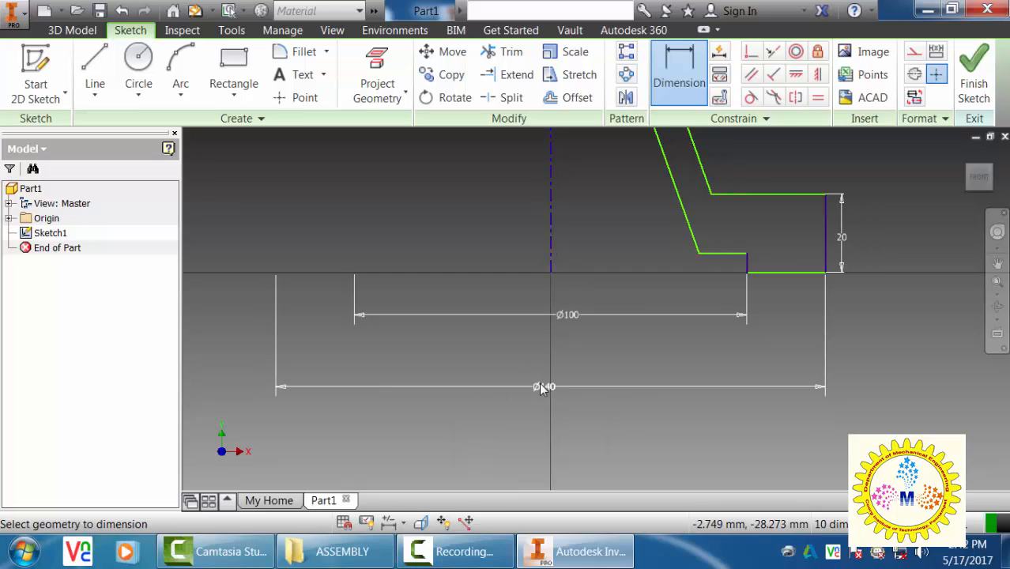
# Dimension the short inner vertical edge of the base recess and set its height to 3 mm
pyautogui.click(751, 262)
pyautogui.click(790, 263)
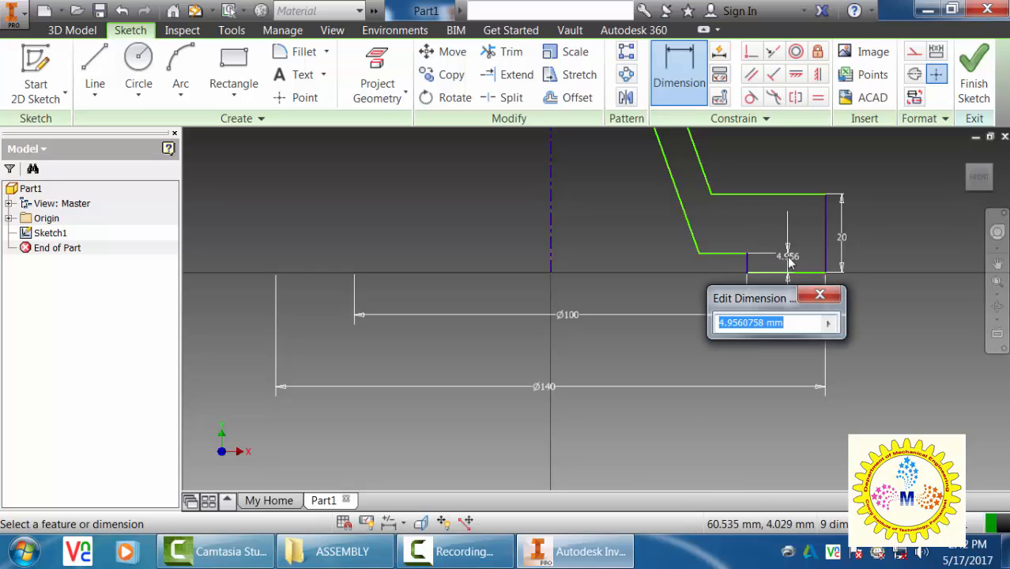
pyautogui.write('3')
pyautogui.press('Return')
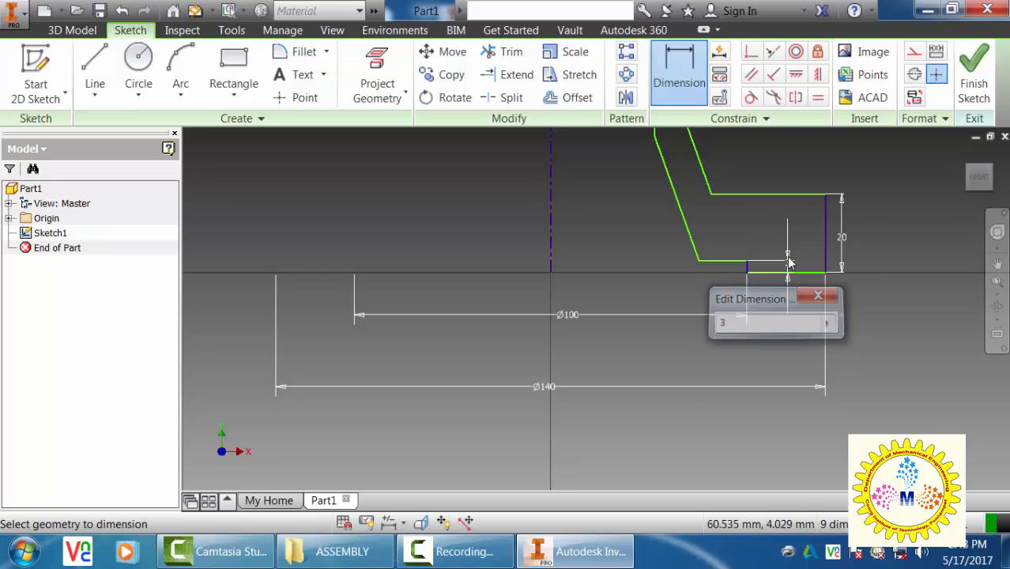
# Dimension the outer vertical edge of the upper collar and set its height to 40 mm
pyautogui.moveTo(807, 219); pyautogui.dragTo(713, 399, button='middle')
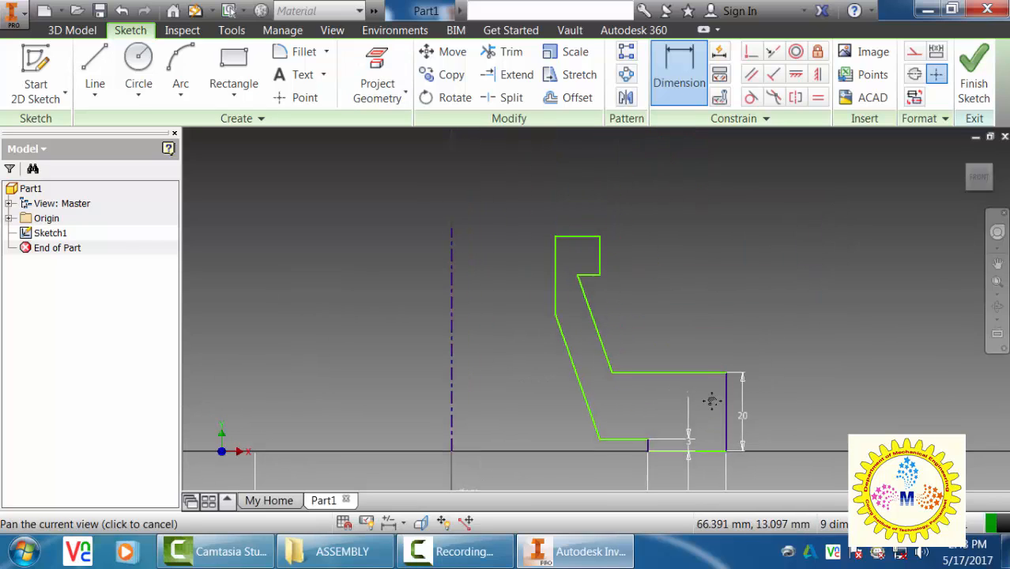
pyautogui.click(600, 264)
pyautogui.click(644, 260)
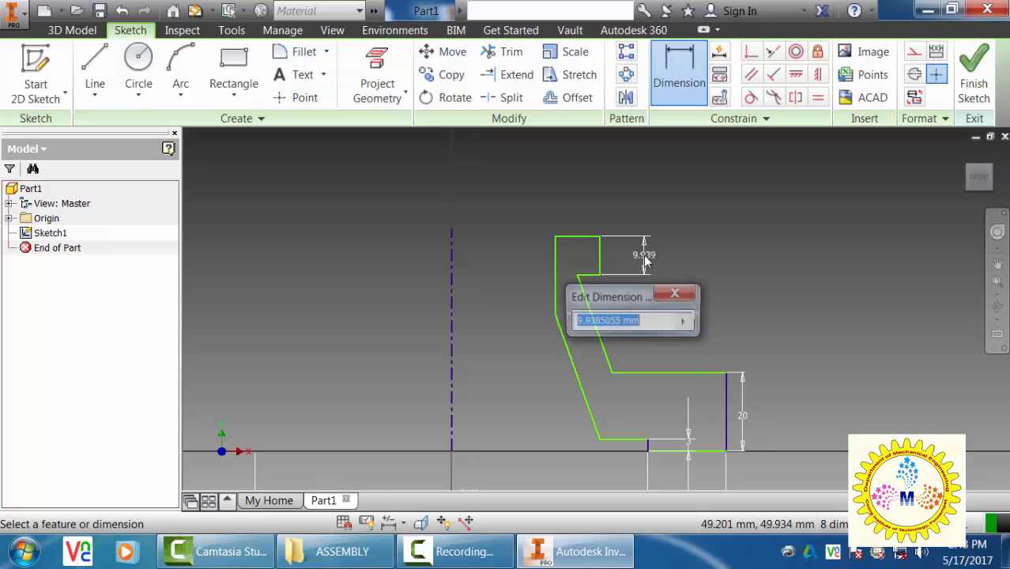
pyautogui.write('40')
pyautogui.press('Return')
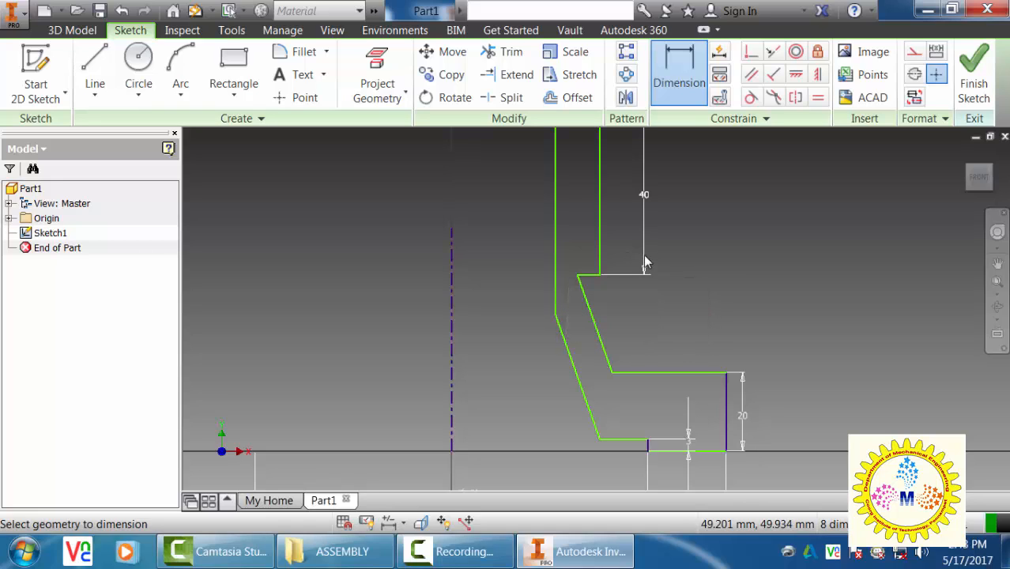
# Dimension the distance between the two parallel slanted lines and set the wall thickness to 10 mm
pyautogui.click(597, 327)
pyautogui.click(571, 358)
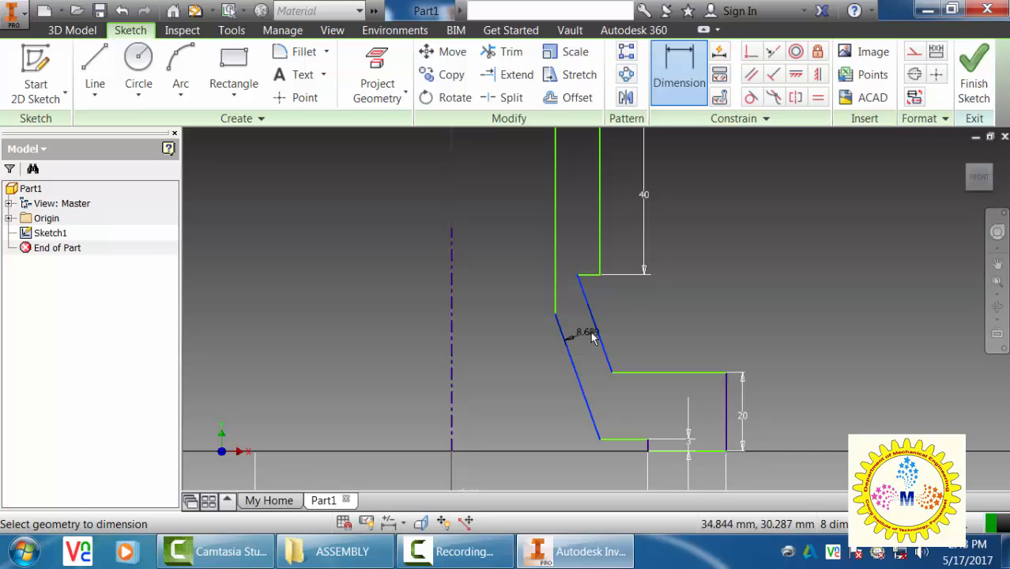
pyautogui.click(594, 362)
pyautogui.write('10')
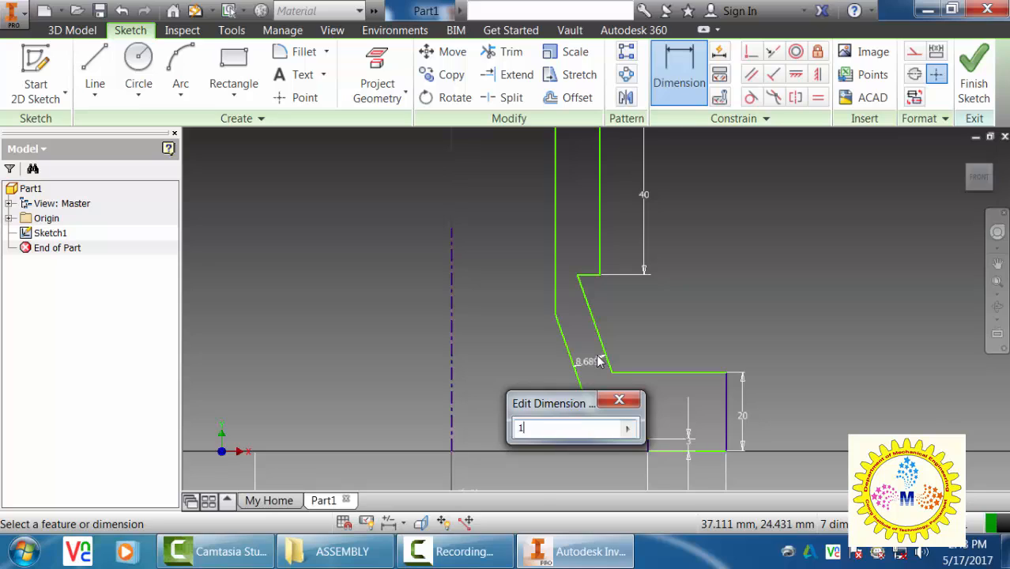
pyautogui.press('Return')
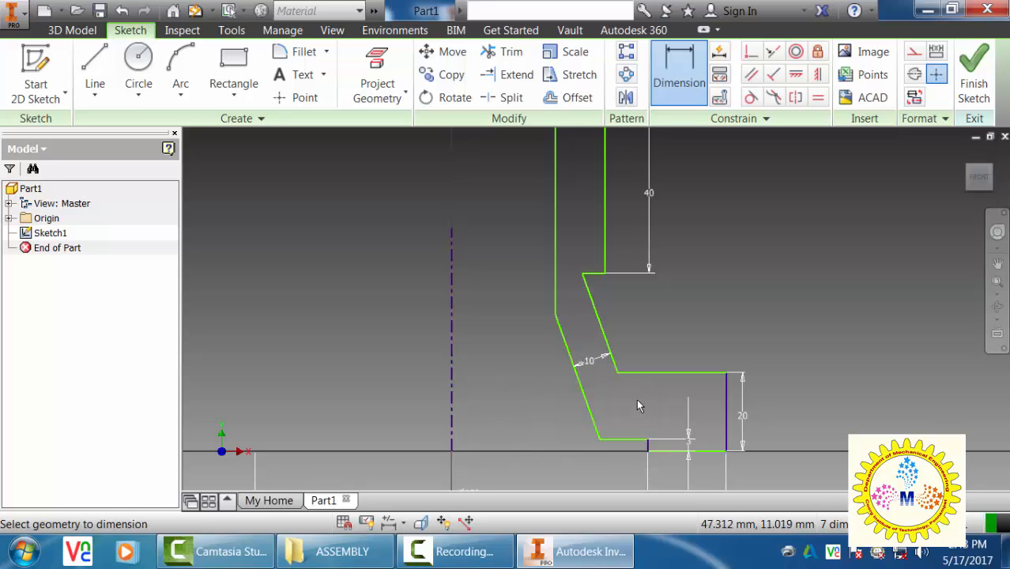
# Dimension the corner where the outer slanted line meets the flange top about the centerline as a diameter of 100 mm
pyautogui.click(619, 373)
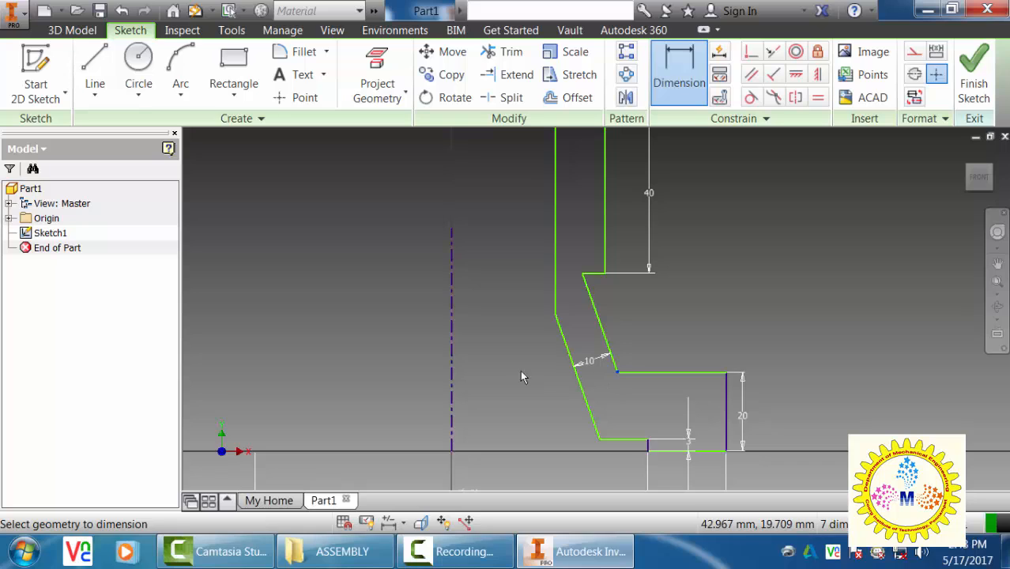
pyautogui.click(452, 352)
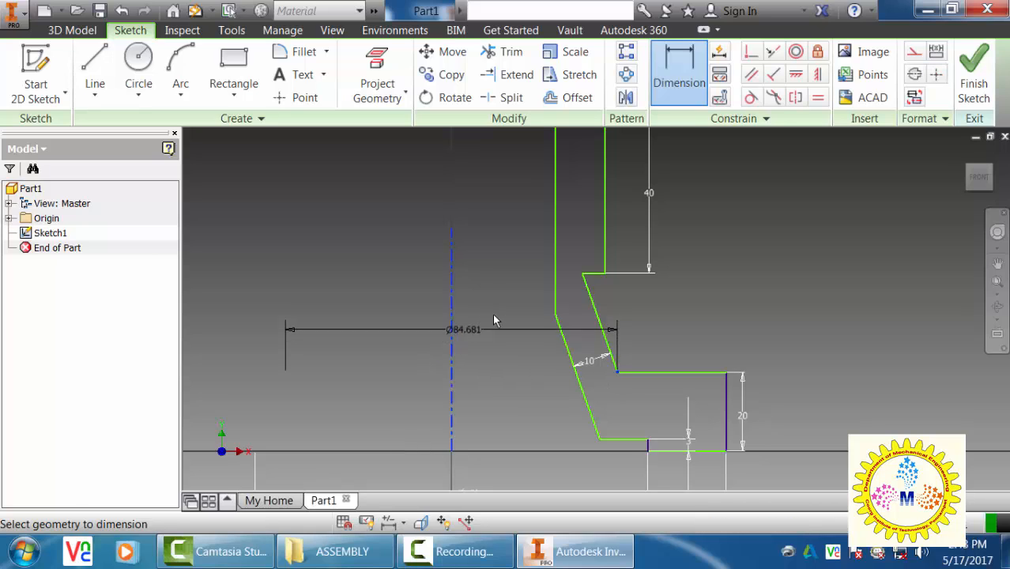
pyautogui.click(502, 315)
pyautogui.write('100')
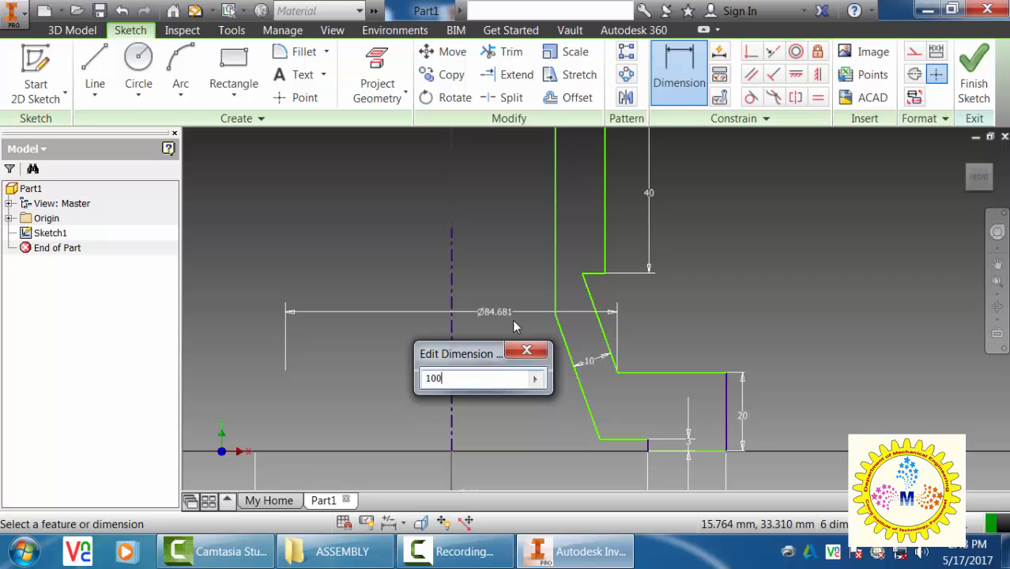
pyautogui.press('Return')
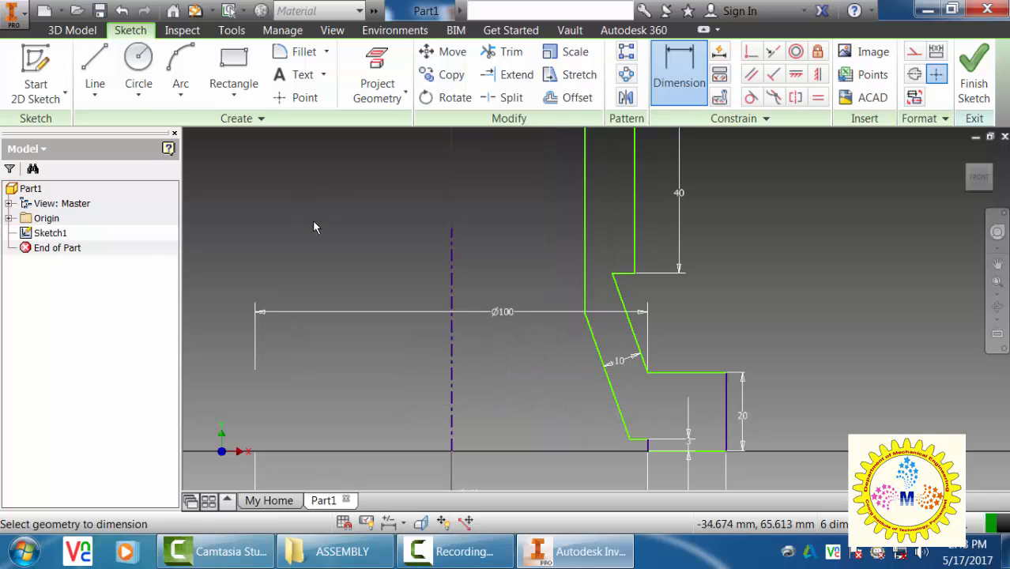
# Dimension the profile's long inner vertical edge about the centerline as a bore diameter of 50 mm
pyautogui.click(586, 196)
pyautogui.click(453, 242)
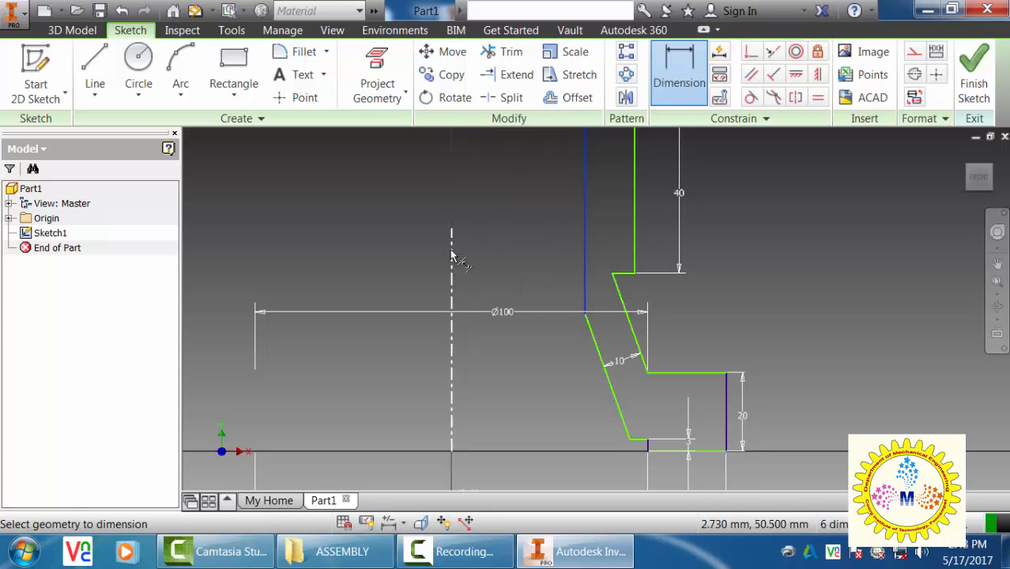
pyautogui.click(452, 152)
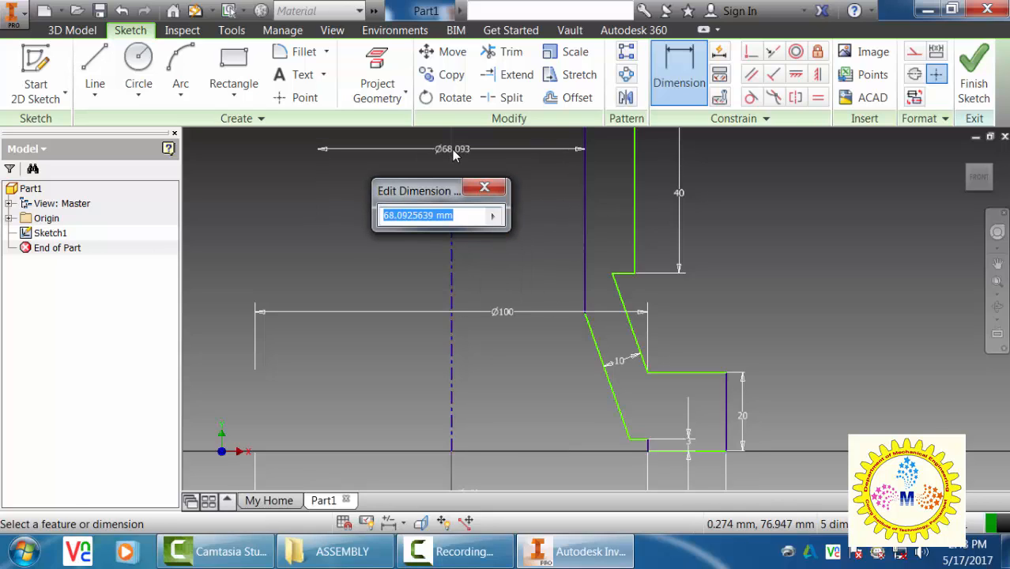
pyautogui.write('50')
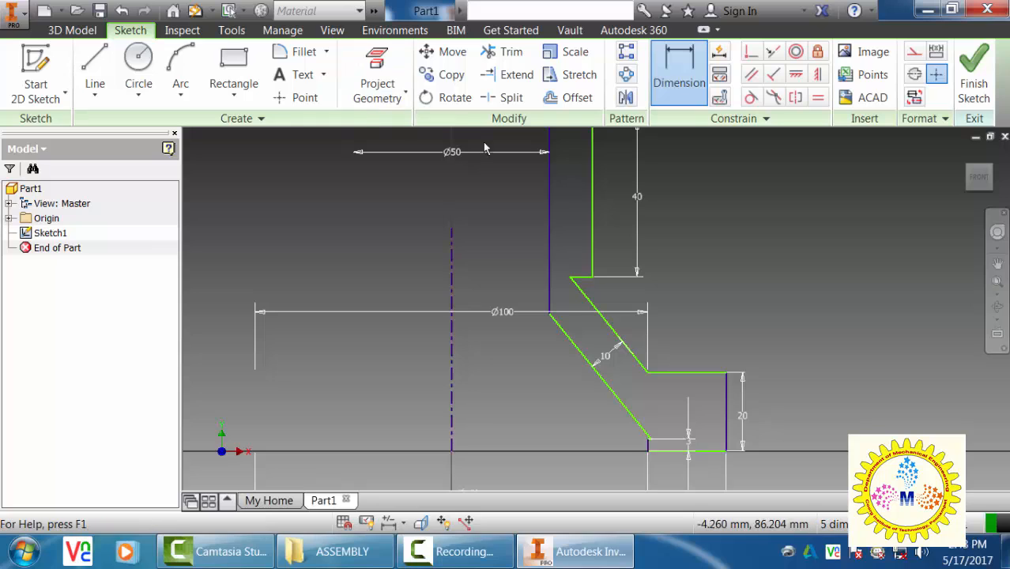
# Dimension the upper collar's outer vertical edge about the centerline as a diameter of 70 mm
pyautogui.click(591, 200)
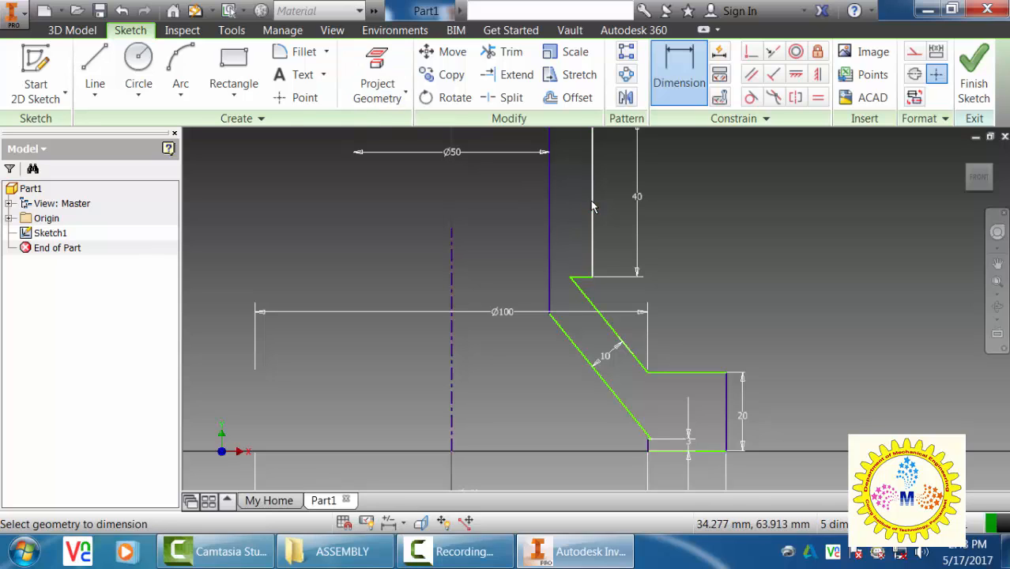
pyautogui.click(452, 255)
pyautogui.click(478, 187)
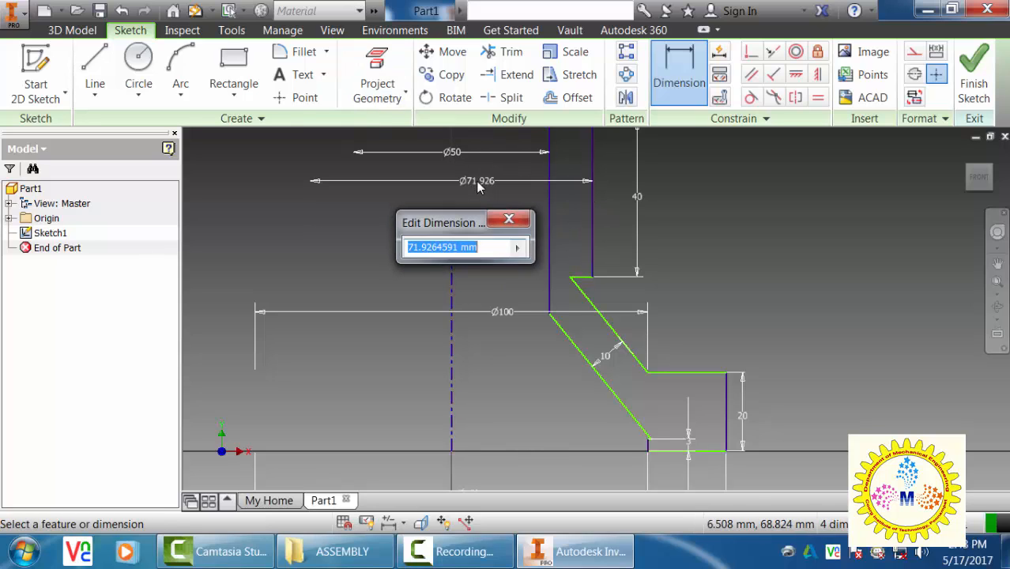
pyautogui.write('70')
pyautogui.press('Return')
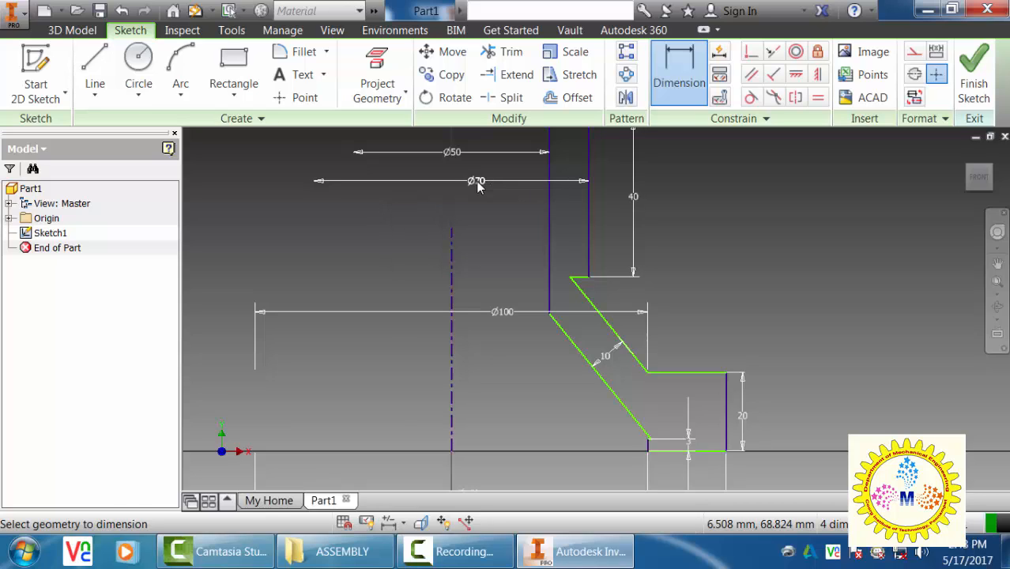
# Dimension the profile's overall height from the base edge to the top edge and set it to 185 mm
pyautogui.scroll(-5, 753, 322)
pyautogui.scroll(4, 753, 323)
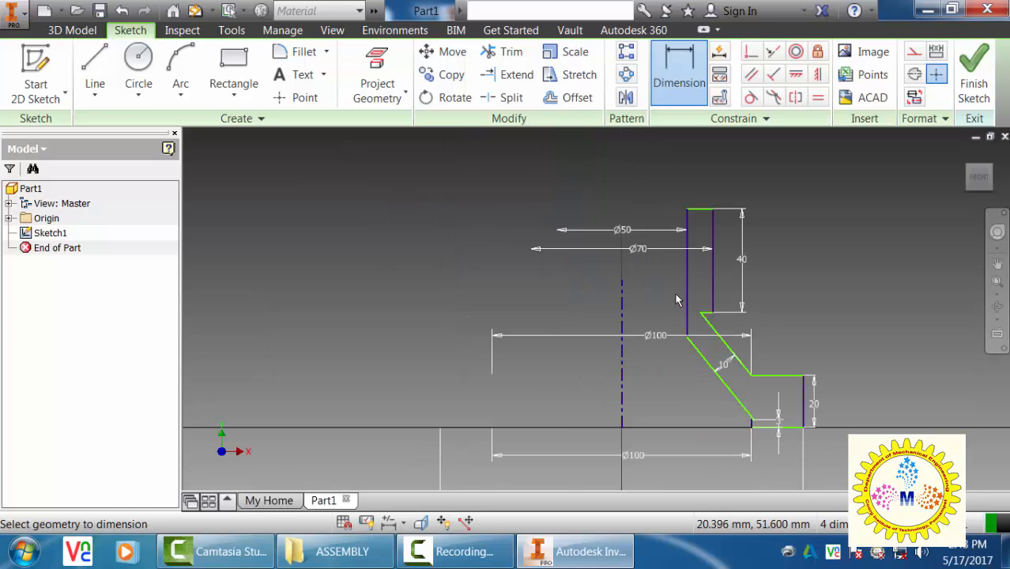
pyautogui.click(783, 427)
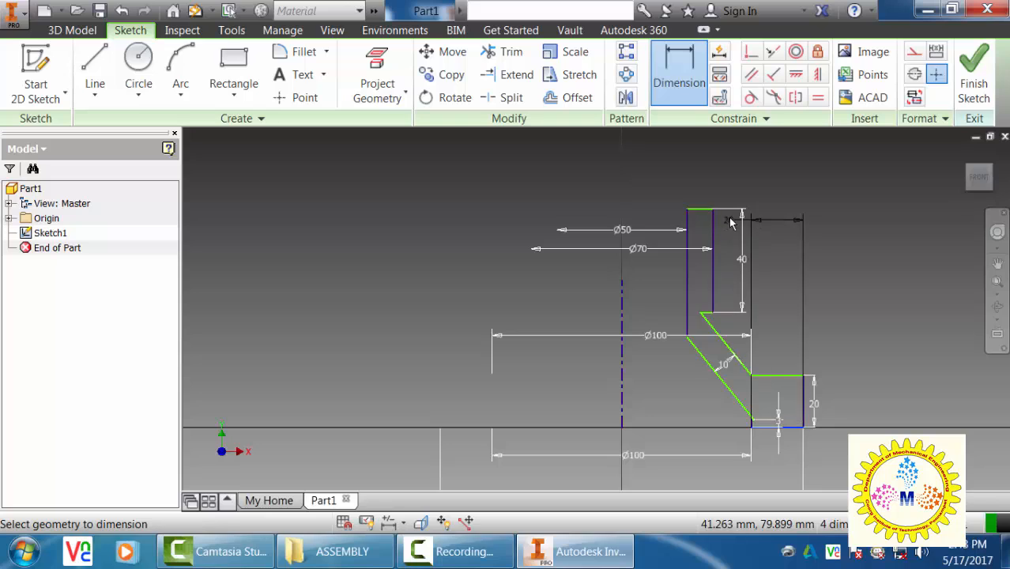
pyautogui.click(702, 209)
pyautogui.click(887, 290)
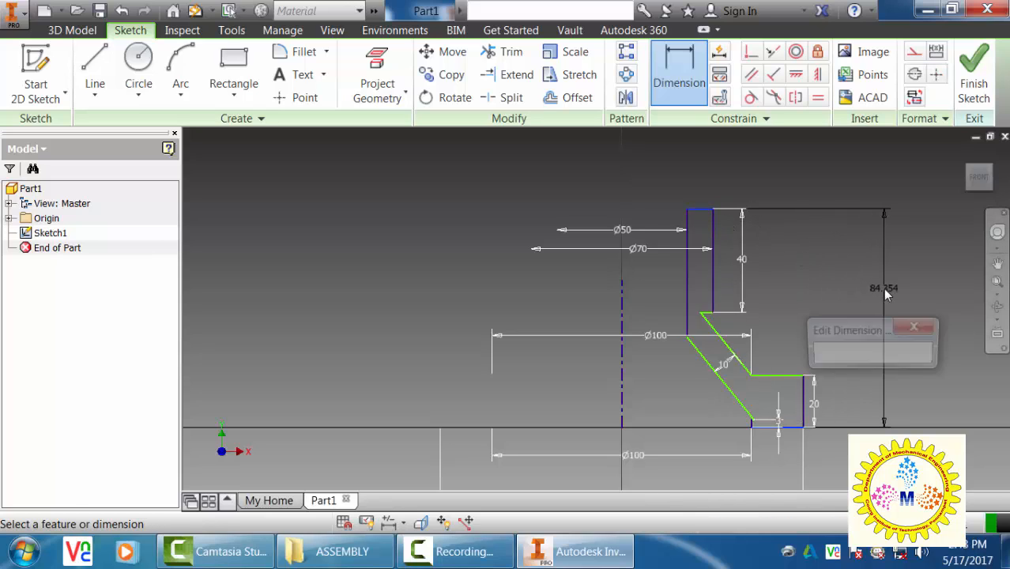
pyautogui.write('185')
pyautogui.press('Return')
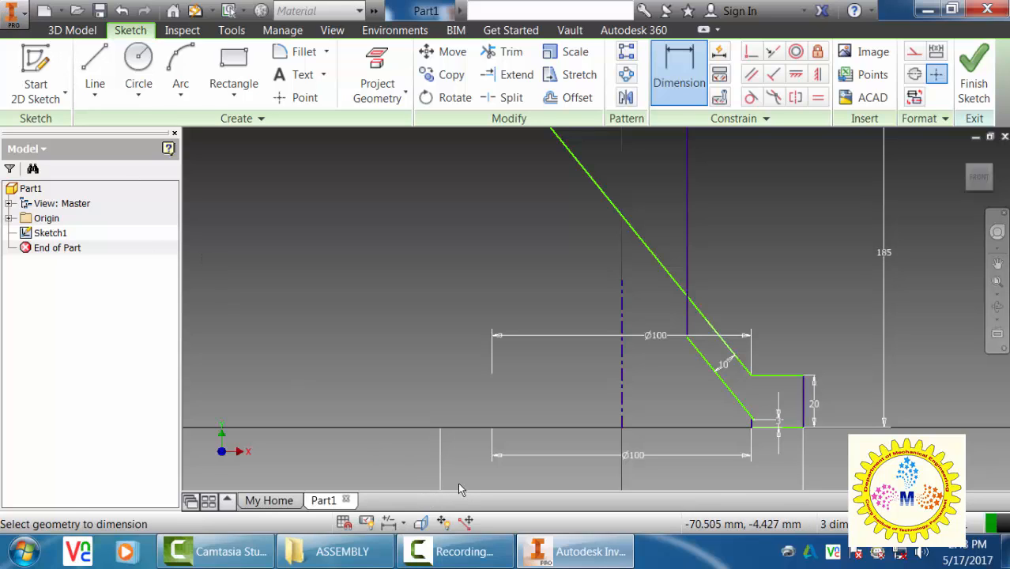
# Leave the Dimension tool and undo the last overall height change
pyautogui.scroll(5, 732, 296)
pyautogui.scroll(-3, 733, 296)
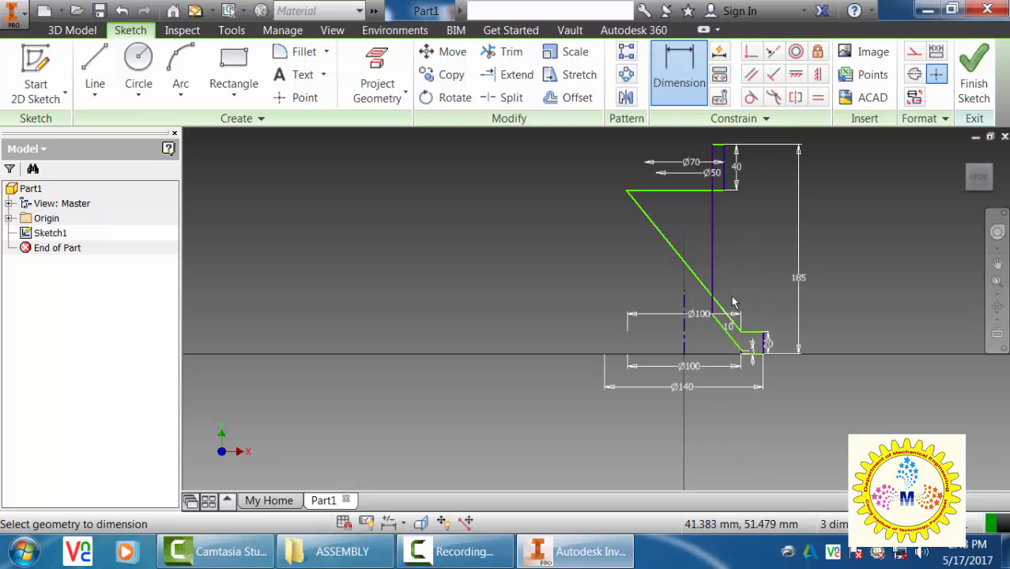
pyautogui.scroll(-3, 638, 176)
pyautogui.moveTo(639, 181); pyautogui.dragTo(643, 316, button='middle')
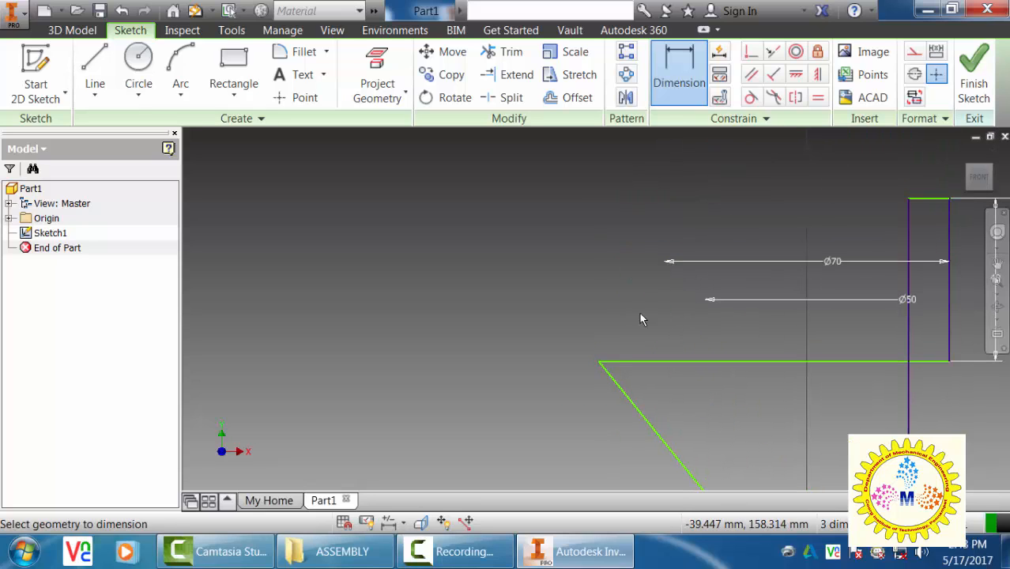
pyautogui.press('Escape')
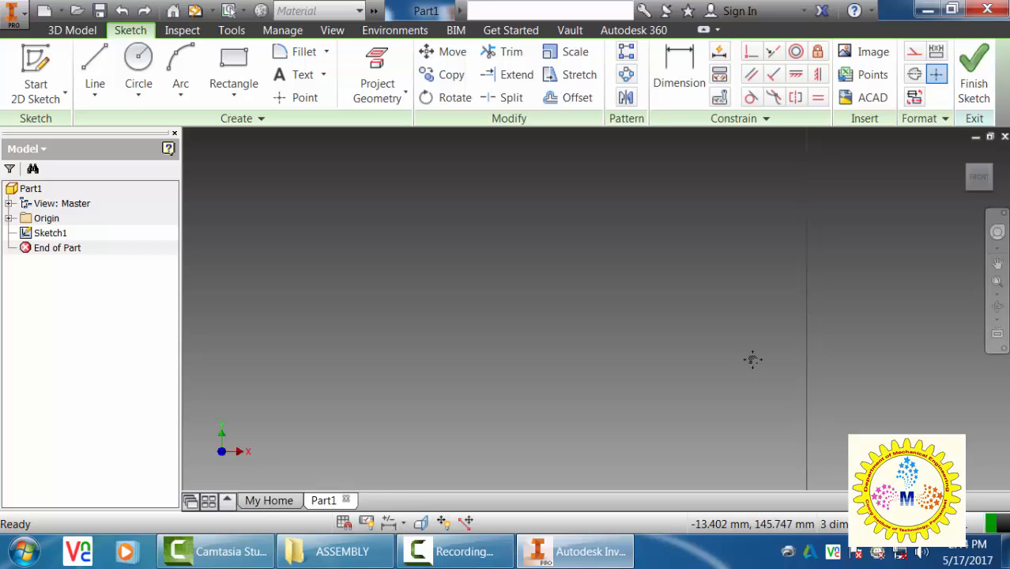
pyautogui.scroll(-3, 728, 327)
pyautogui.middleClick(728, 327)
pyautogui.middleClick(728, 328)
pyautogui.scroll(3, 652, 220)
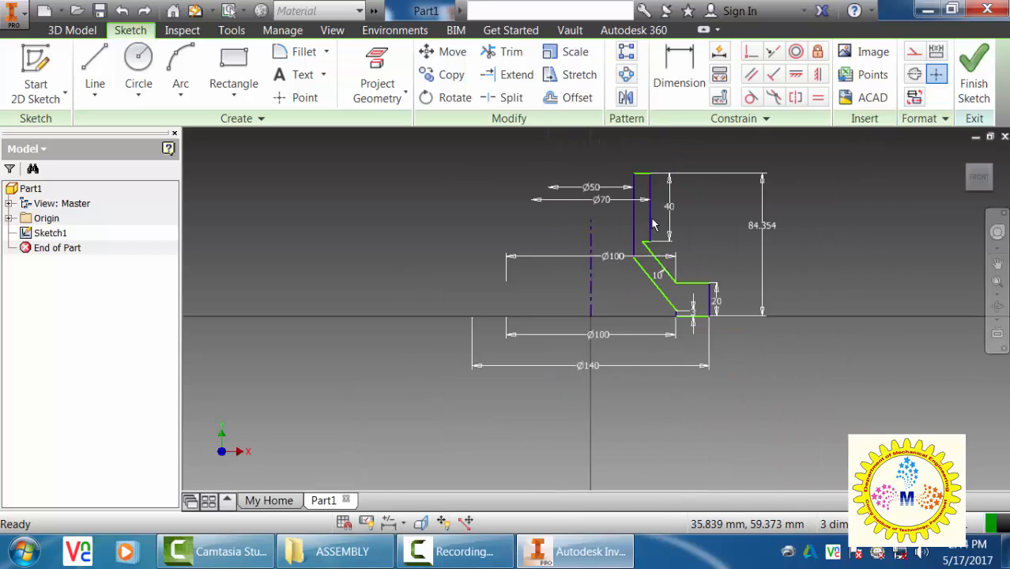
# Delete the overall height dimension between the profile's base edge and top edge
pyautogui.scroll(-3, 625, 194)
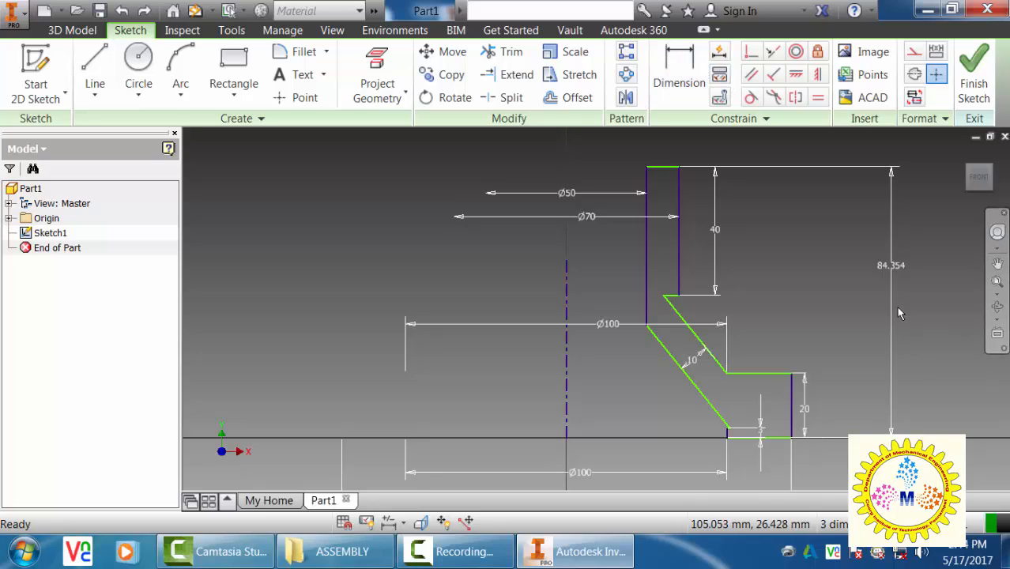
pyautogui.click(894, 269)
pyautogui.press('Delete')
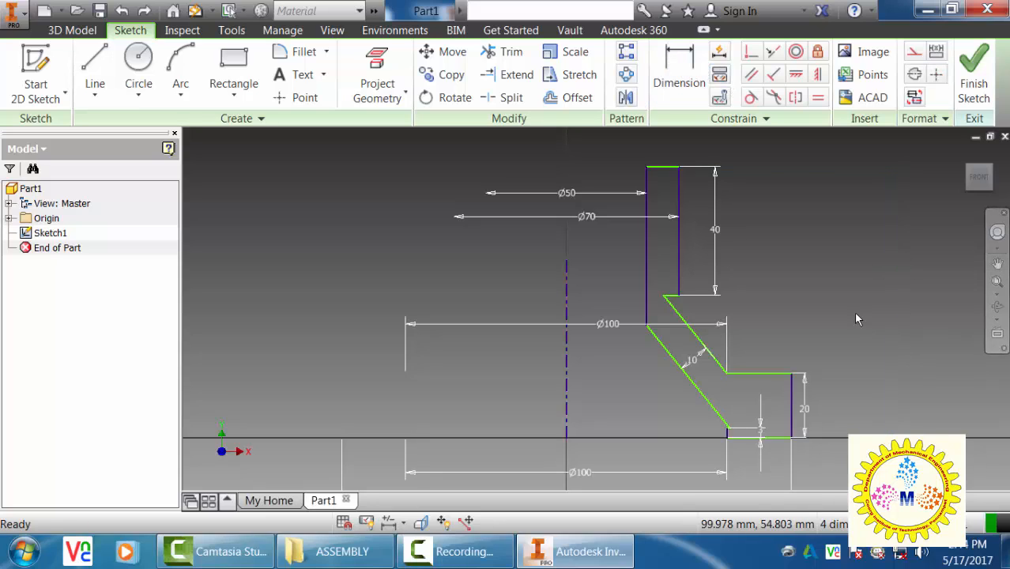
# Dimension the upper end of the sloped outer edge, just below the collar, about the centerline as a diameter of 66 mm
pyautogui.click(685, 83)
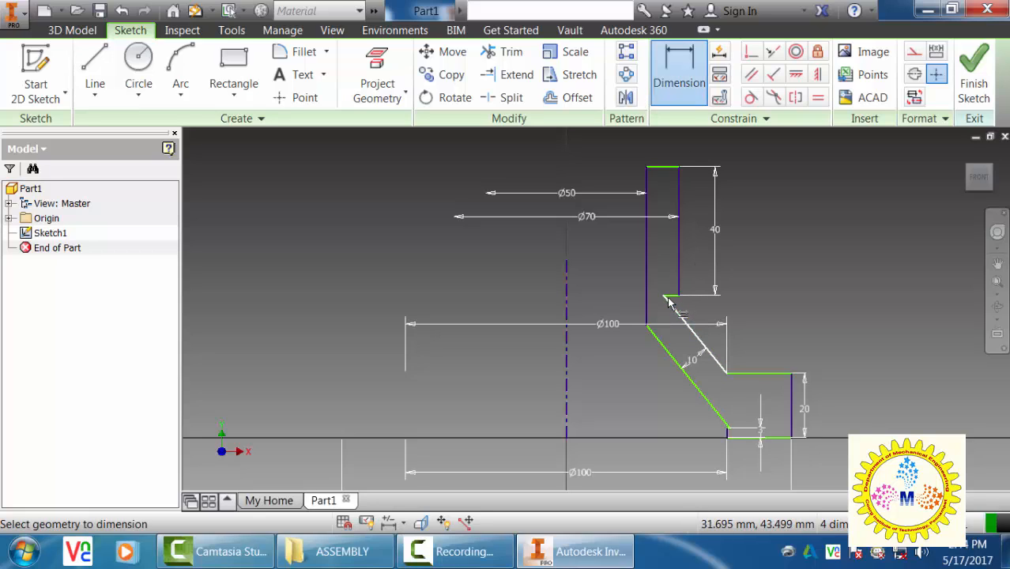
pyautogui.click(568, 384)
pyautogui.click(579, 295)
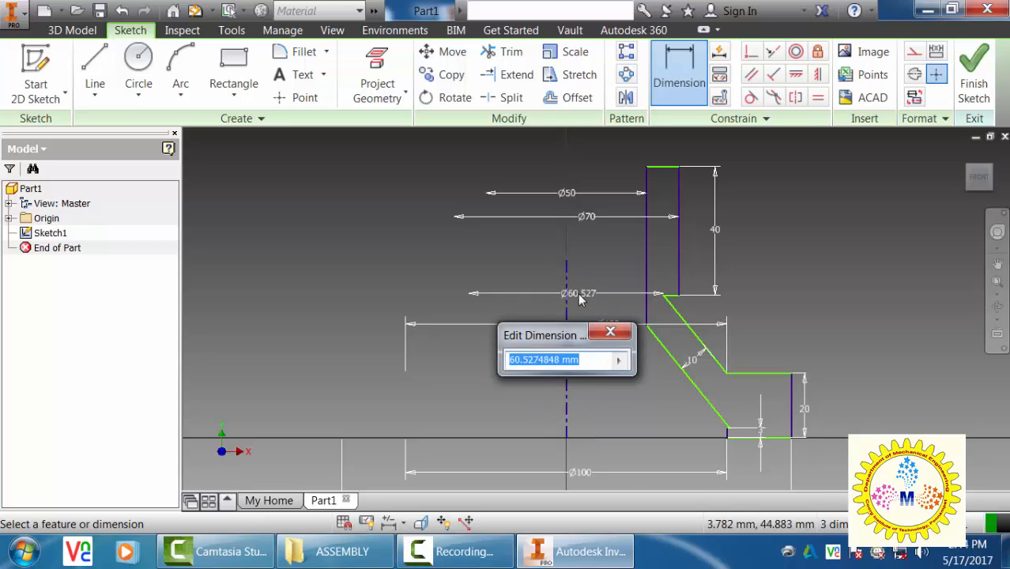
pyautogui.write('66')
pyautogui.press('Return')
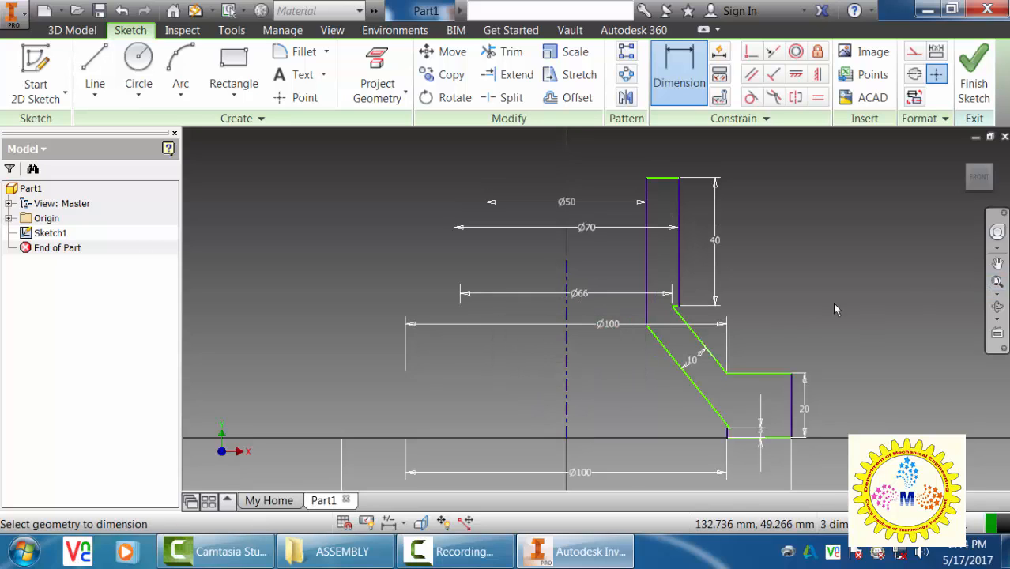
# Dimension the profile's overall height between the top edge and the base edge and set it to 185 mm
pyautogui.moveTo(817, 302)
pyautogui.mouseDown(button='middle')
pyautogui.moveTo(835, 202)
pyautogui.moveTo(828, 283)
pyautogui.mouseUp(button='middle')
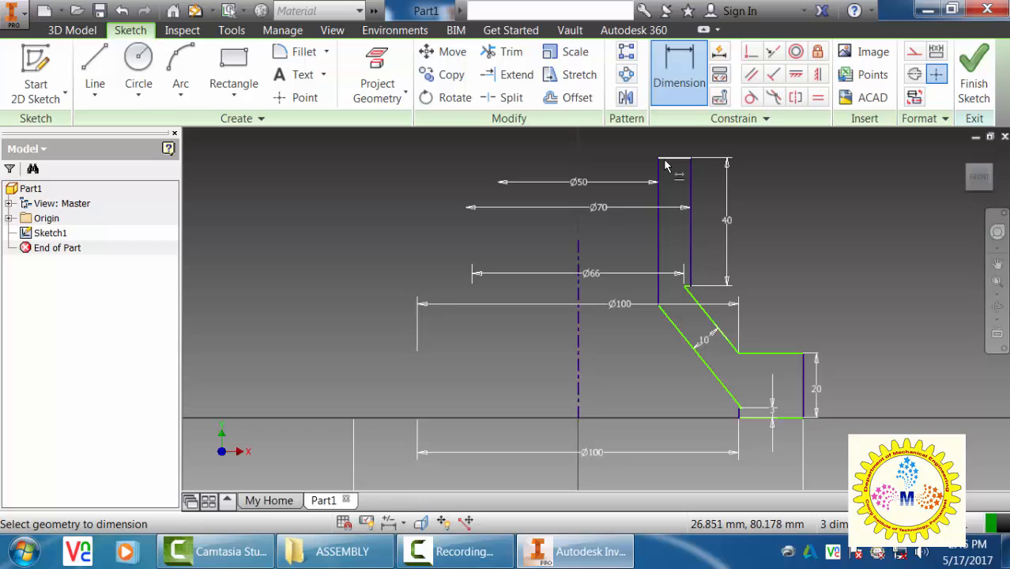
pyautogui.click(789, 421)
pyautogui.click(910, 250)
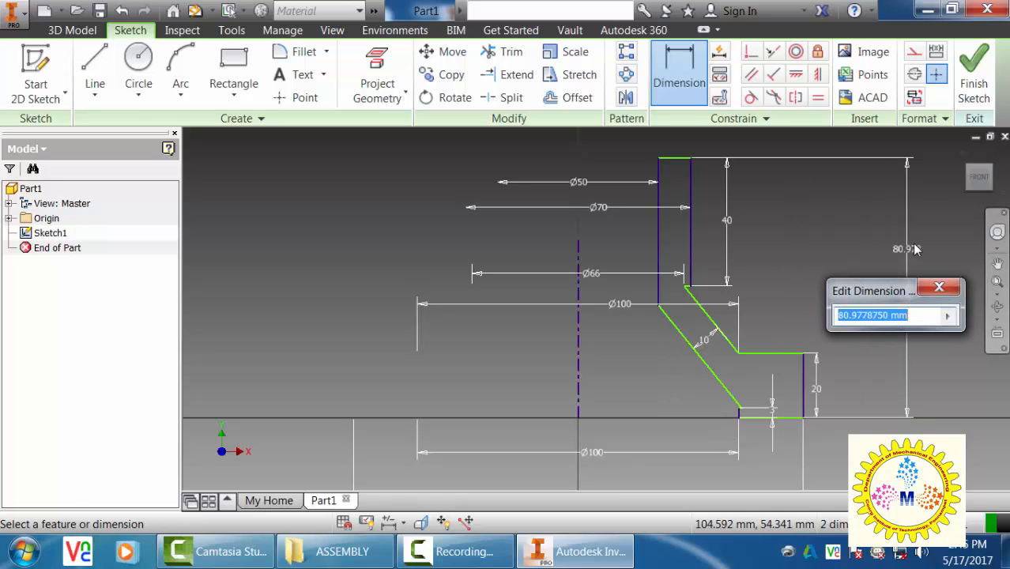
pyautogui.write('180')
pyautogui.press('Return')
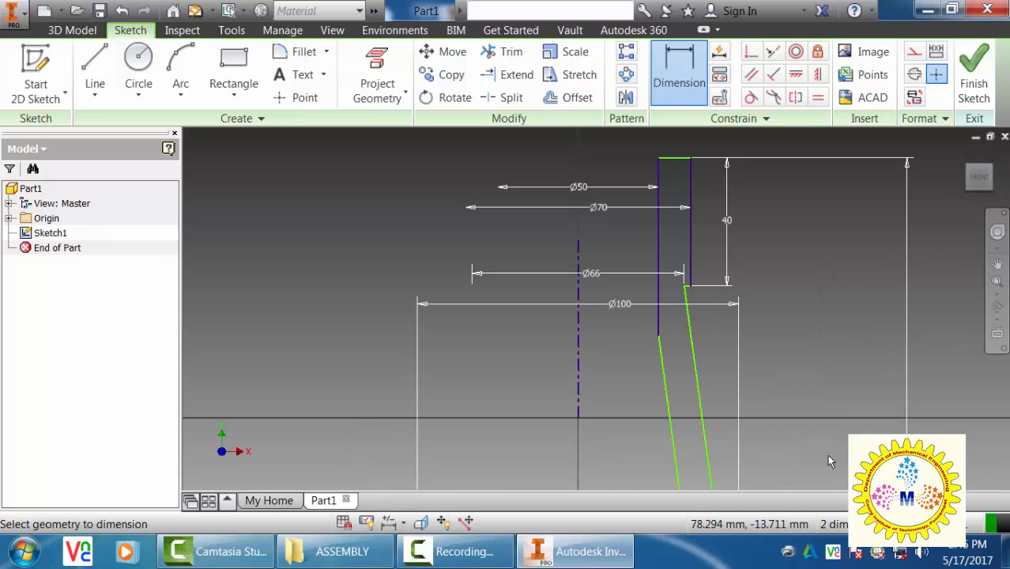
pyautogui.middleClick(879, 361)
pyautogui.middleClick(879, 361)
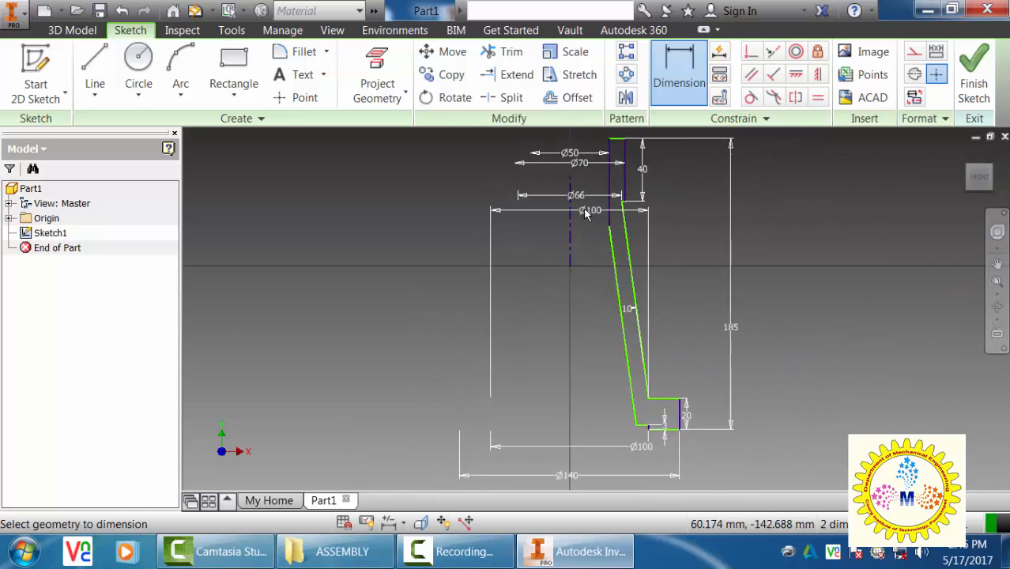
# Apply a coincident constraint between the profile's base edge and the centerline's lower endpoint at the origin
pyautogui.scroll(-4, 652, 202)
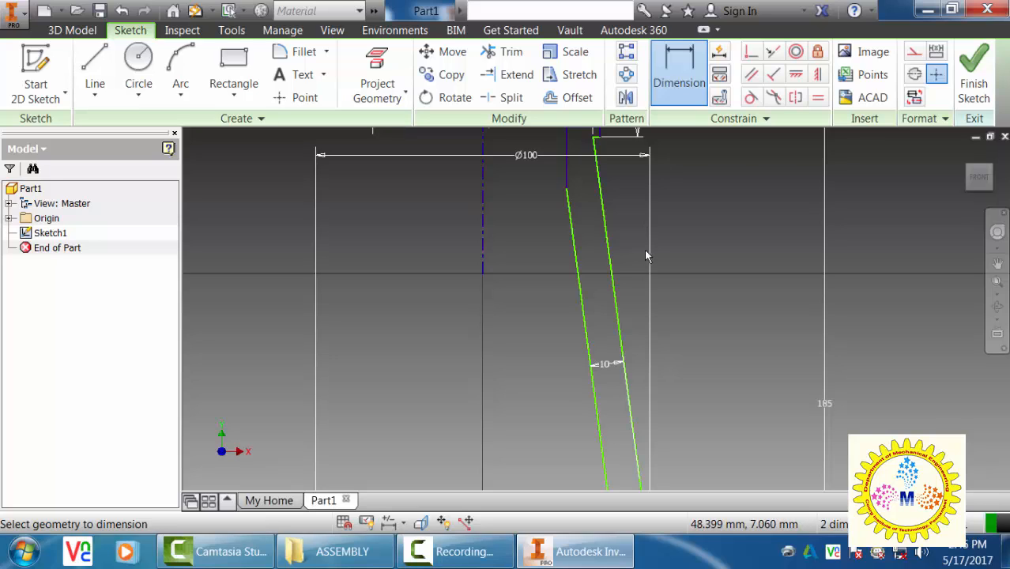
pyautogui.scroll(5, 737, 245)
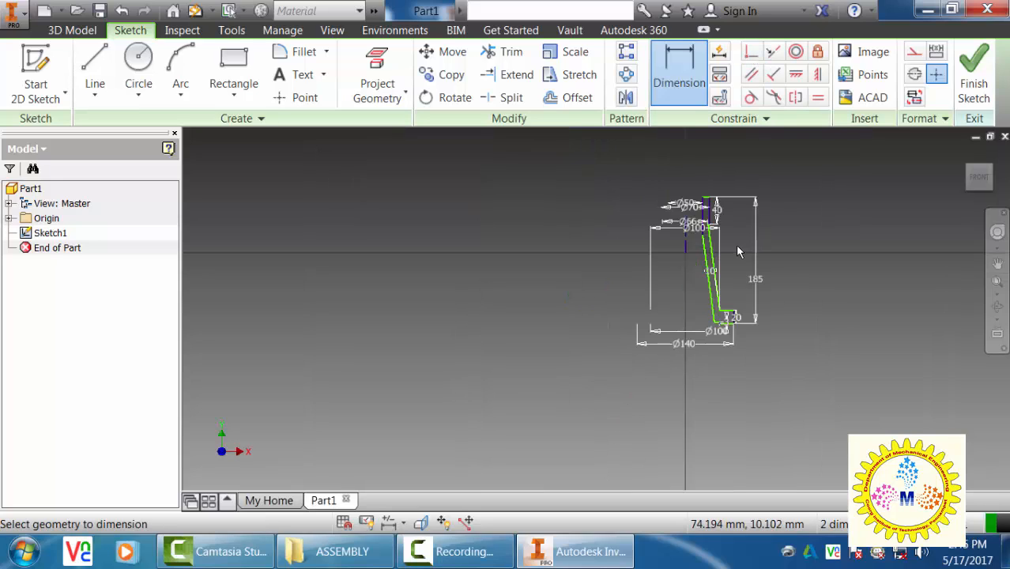
pyautogui.scroll(-5, 725, 339)
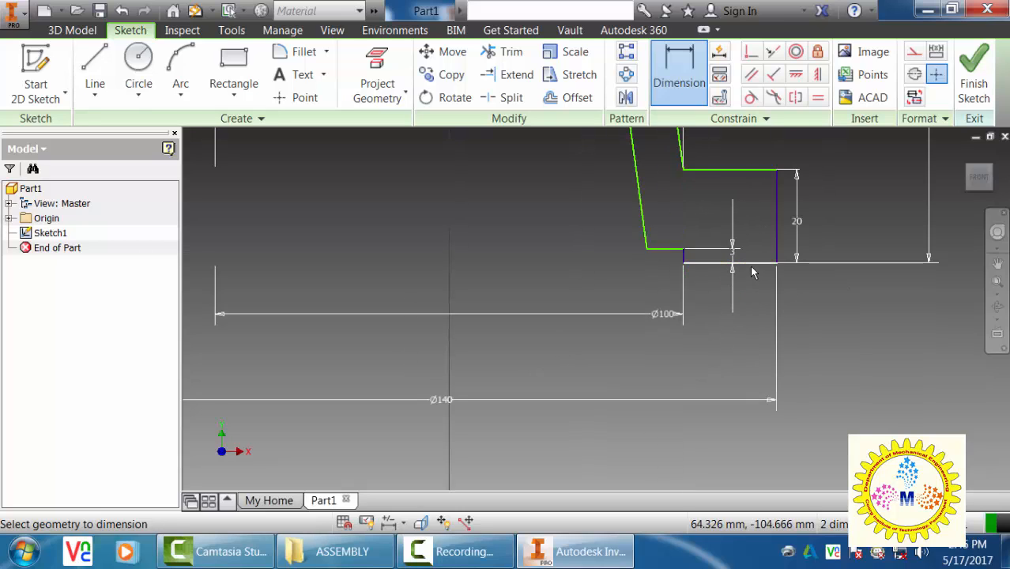
pyautogui.scroll(5, 707, 338)
pyautogui.scroll(-5, 704, 348)
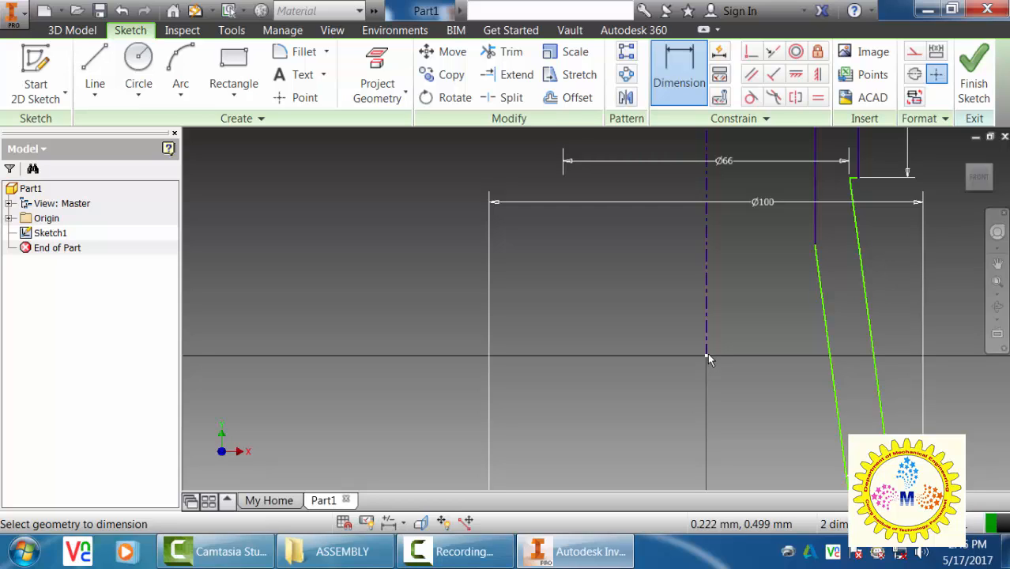
pyautogui.click(752, 52)
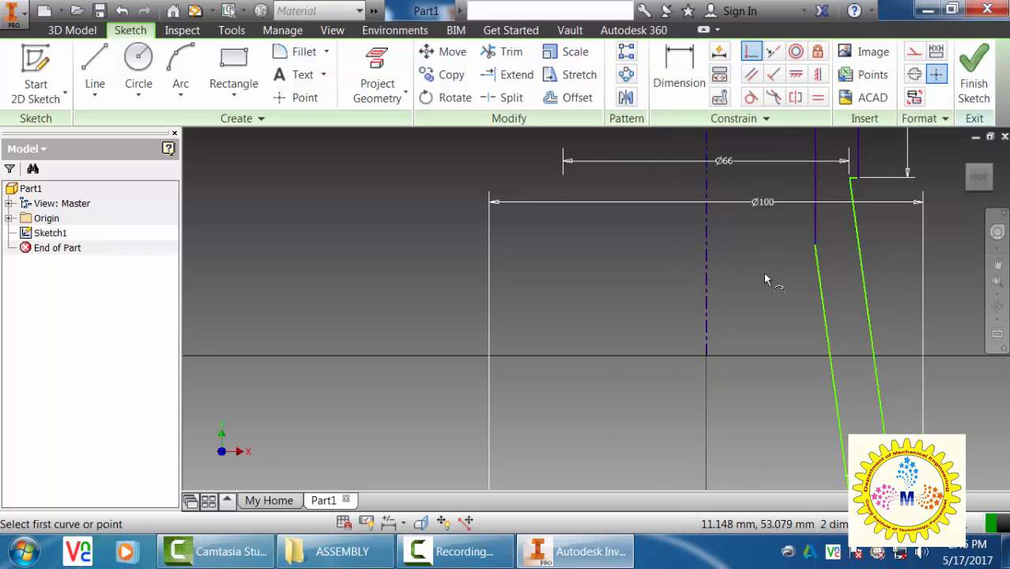
pyautogui.scroll(-5, 765, 279)
pyautogui.scroll(2, 804, 349)
pyautogui.scroll(4, 717, 250)
pyautogui.scroll(2, 680, 200)
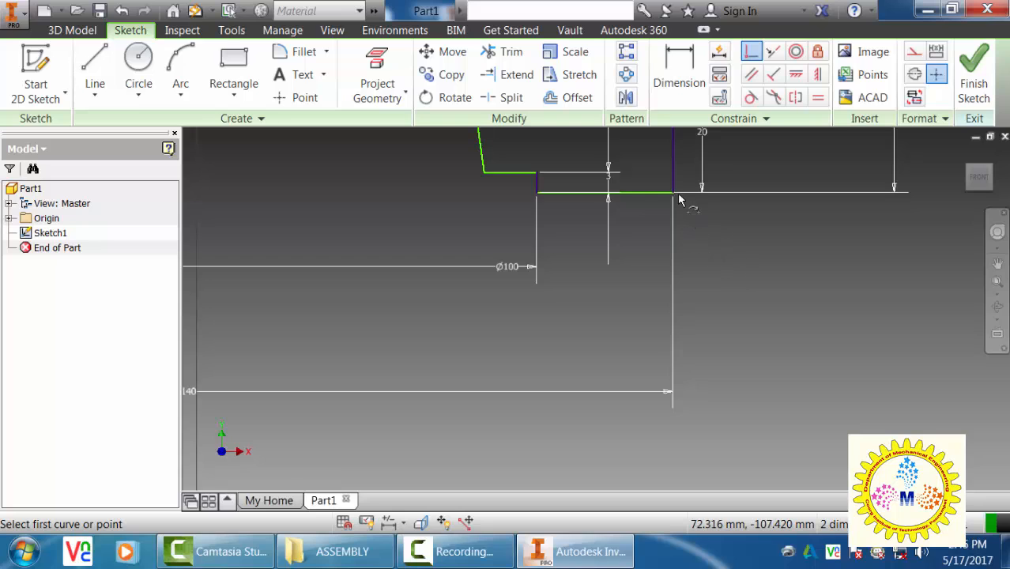
pyautogui.click(645, 199)
pyautogui.scroll(5, 648, 245)
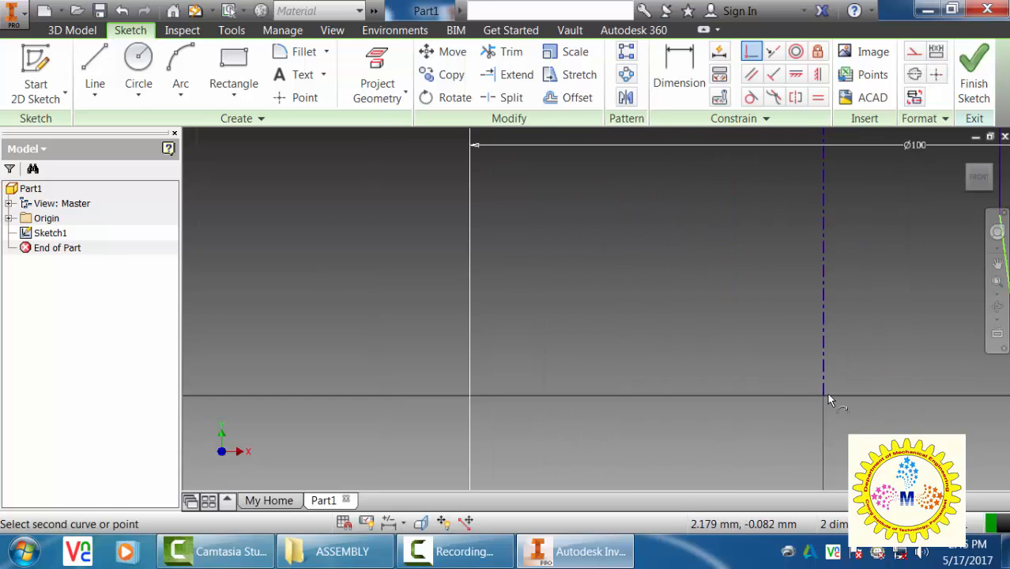
pyautogui.click(823, 395)
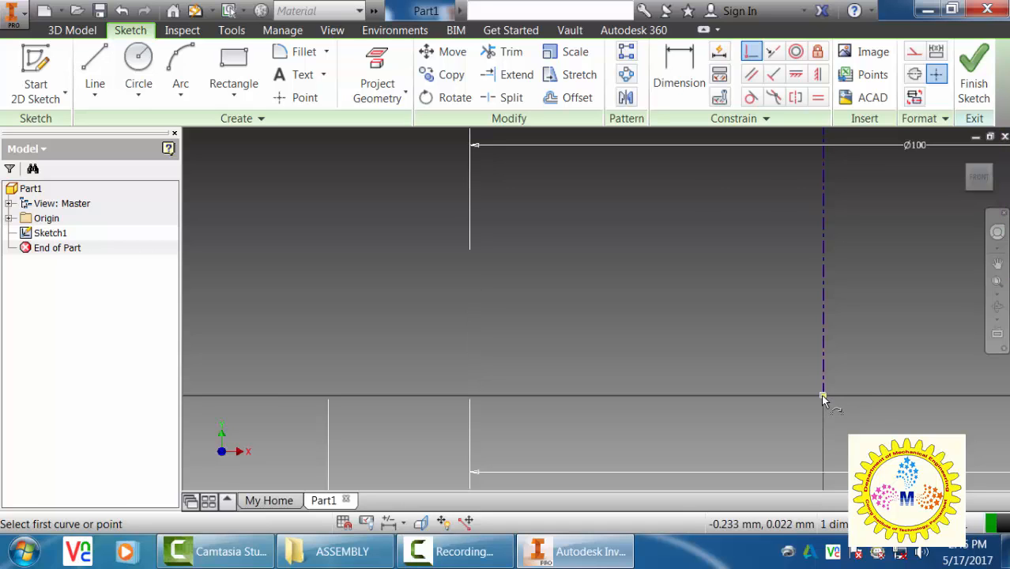
pyautogui.scroll(1, 870, 360)
pyautogui.middleClick(870, 360)
pyautogui.middleClick(870, 360)
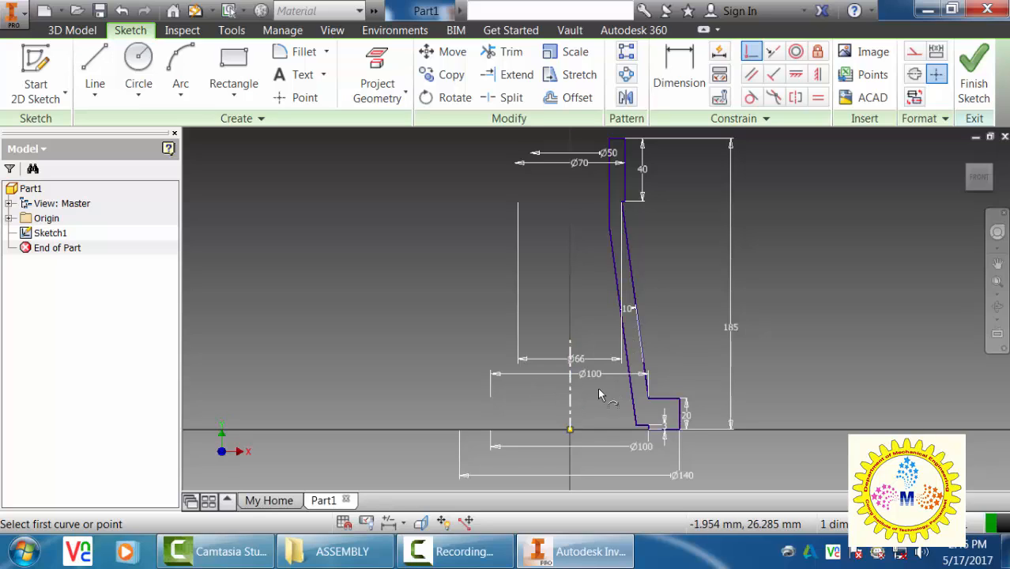
# Finish the sketch and revolve the closed profile a full turn about the centerline as a new solid
pyautogui.click(978, 93)
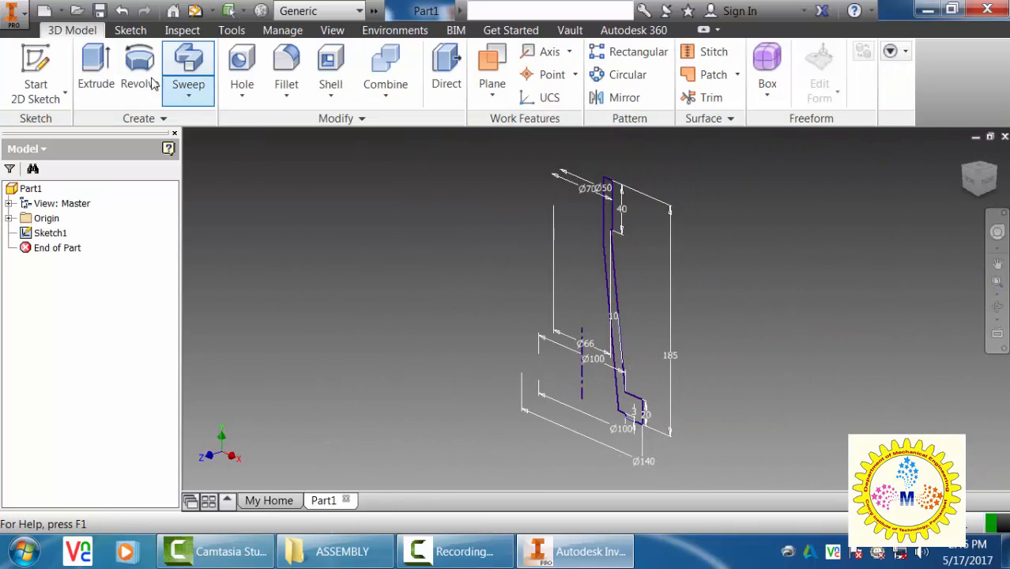
pyautogui.click(134, 82)
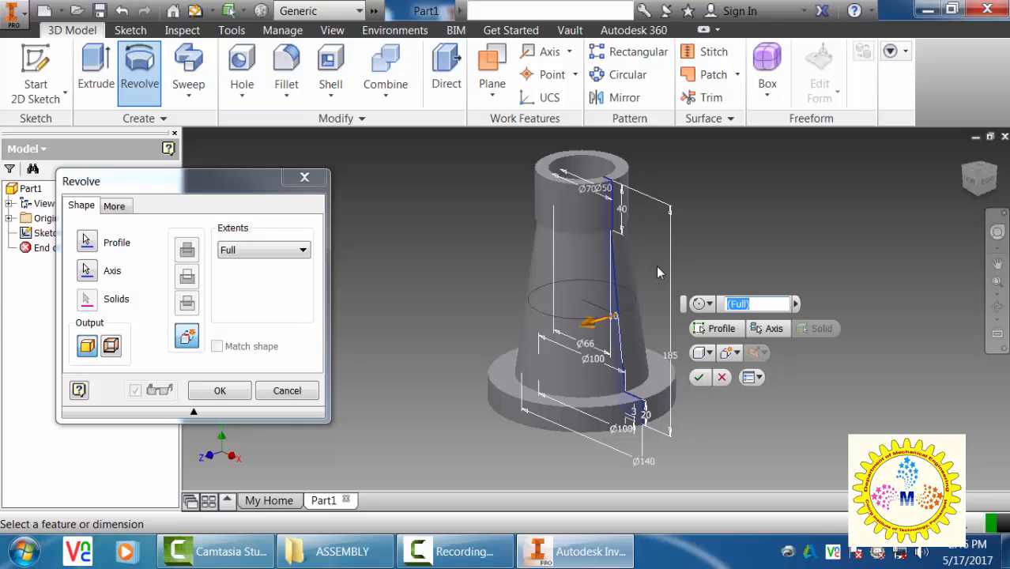
pyautogui.click(220, 390)
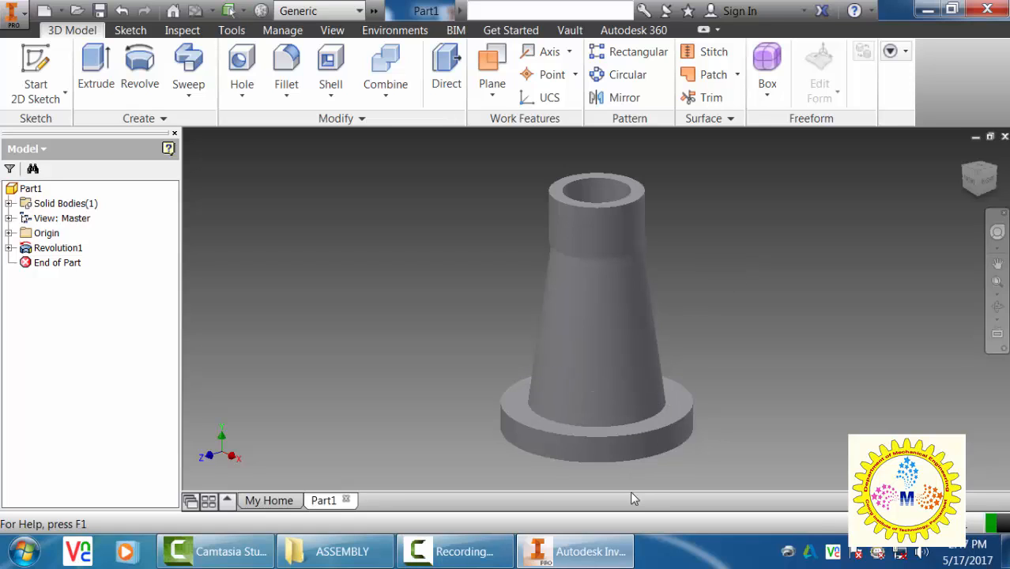
# Examine the revolved body's flange, tapered wall and upper collar from several angles
pyautogui.scroll(4, 657, 430)
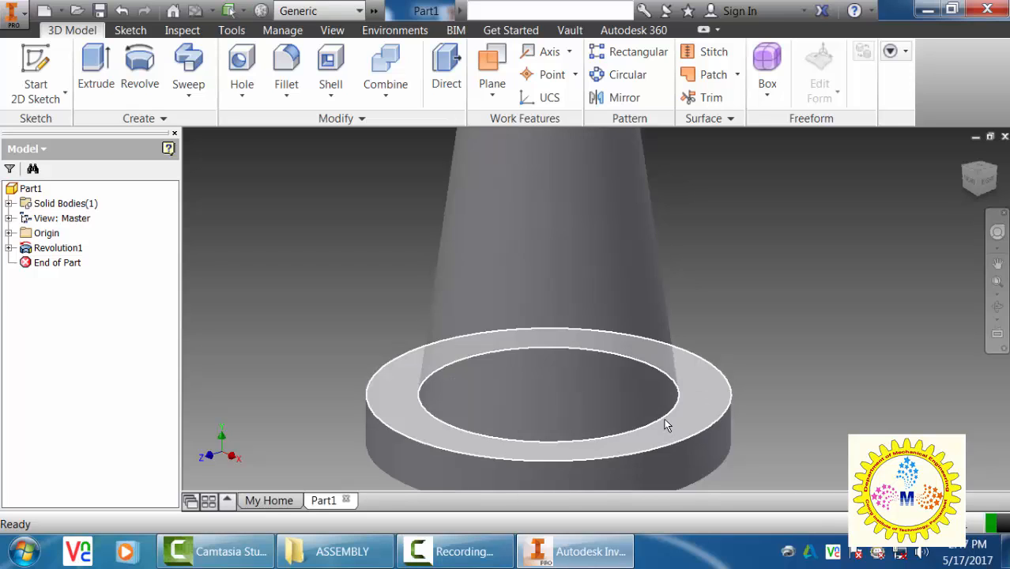
pyautogui.scroll(-4, 861, 330)
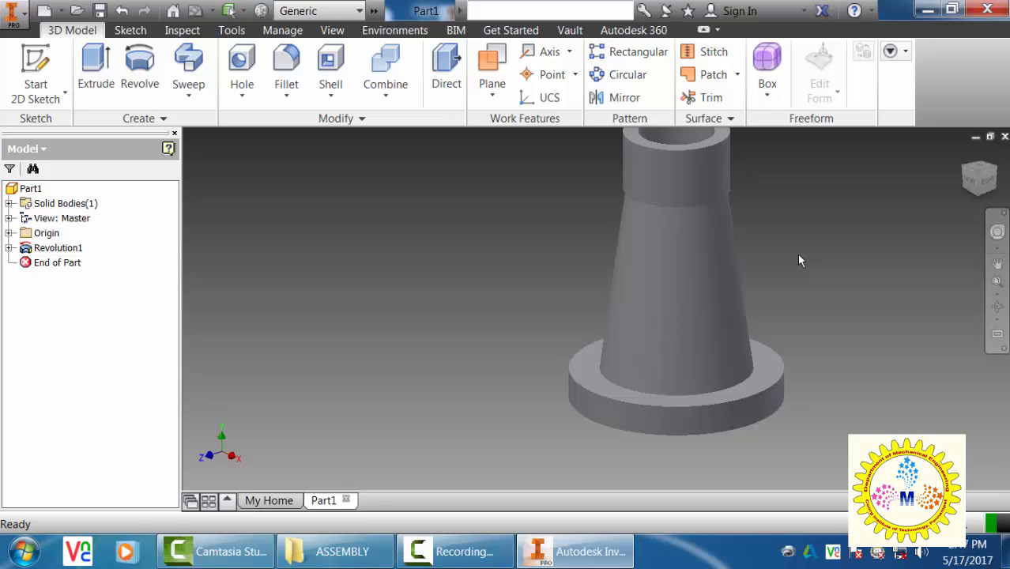
pyautogui.moveTo(799, 261); pyautogui.dragTo(782, 315, button='middle')
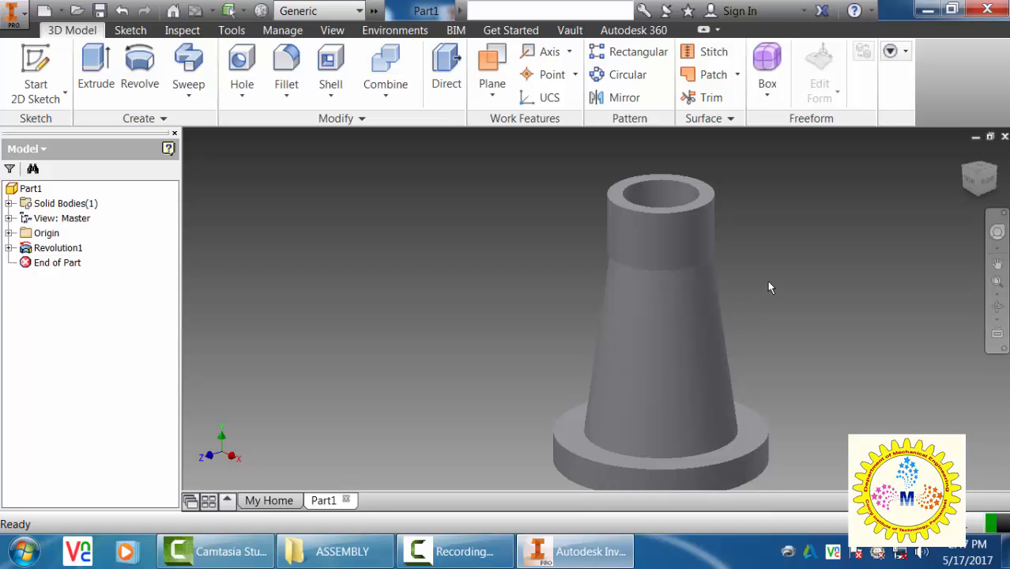
pyautogui.moveTo(824, 307); pyautogui.dragTo(791, 309, button='middle')
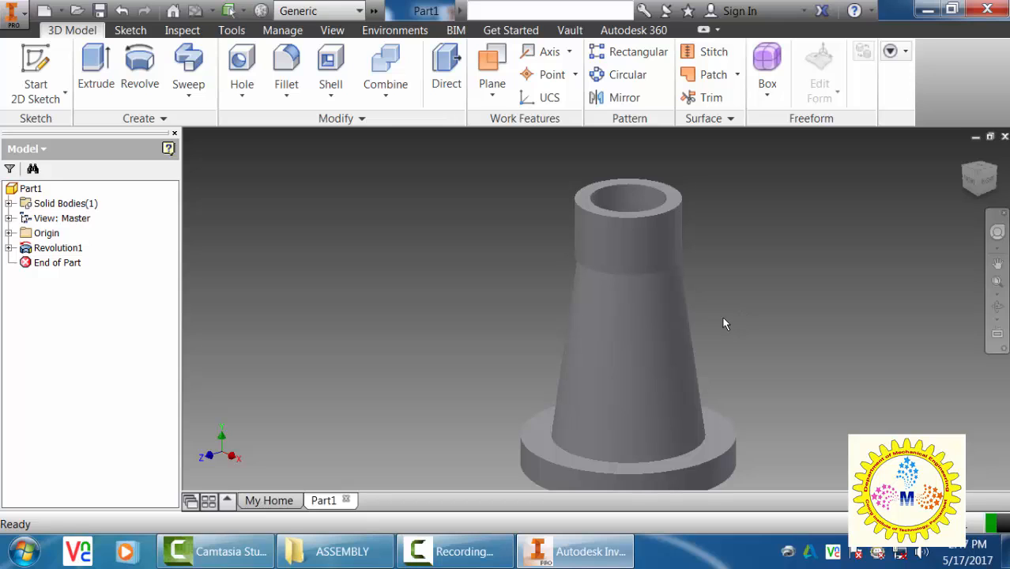
pyautogui.moveTo(724, 320)
pyautogui.keyDown('shift'); pyautogui.mouseDown(button='middle')
pyautogui.moveTo(730, 232)
pyautogui.moveTo(735, 311)
pyautogui.mouseUp(button='middle'); pyautogui.keyUp('shift')
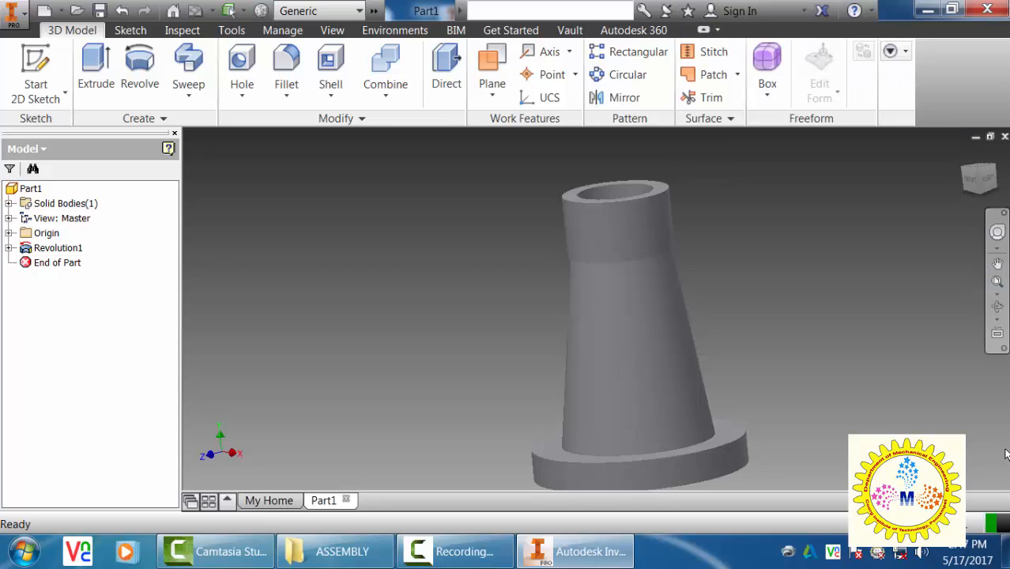
pyautogui.click(999, 309)
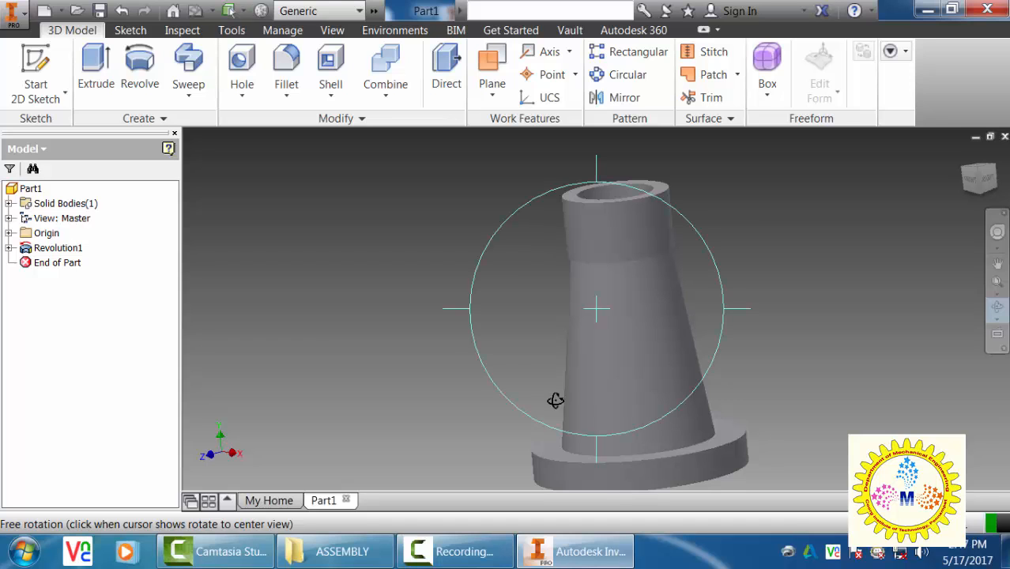
pyautogui.moveTo(459, 313); pyautogui.dragTo(593, 323)
pyautogui.moveTo(505, 280); pyautogui.dragTo(665, 343)
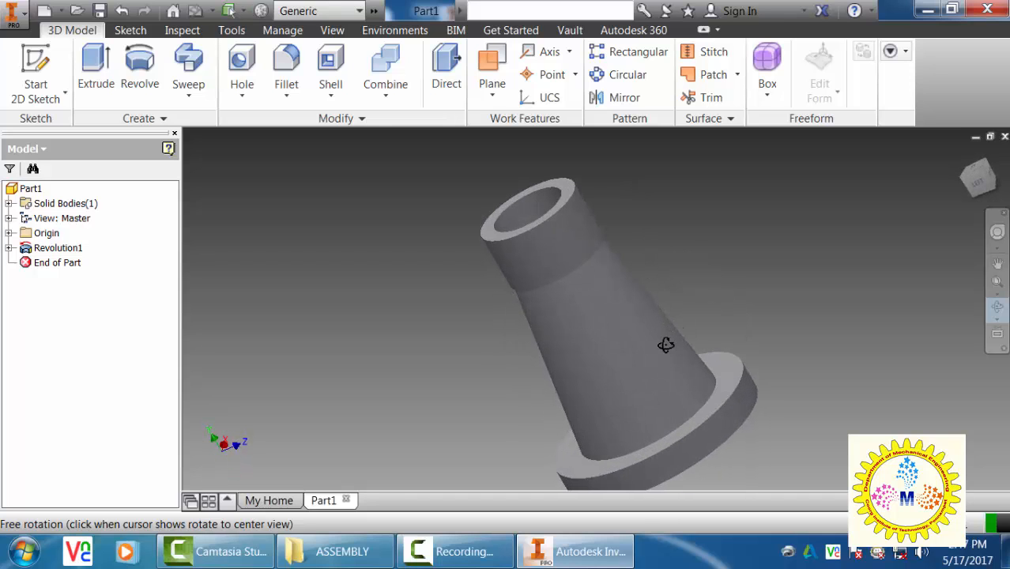
pyautogui.rightClick(735, 211)
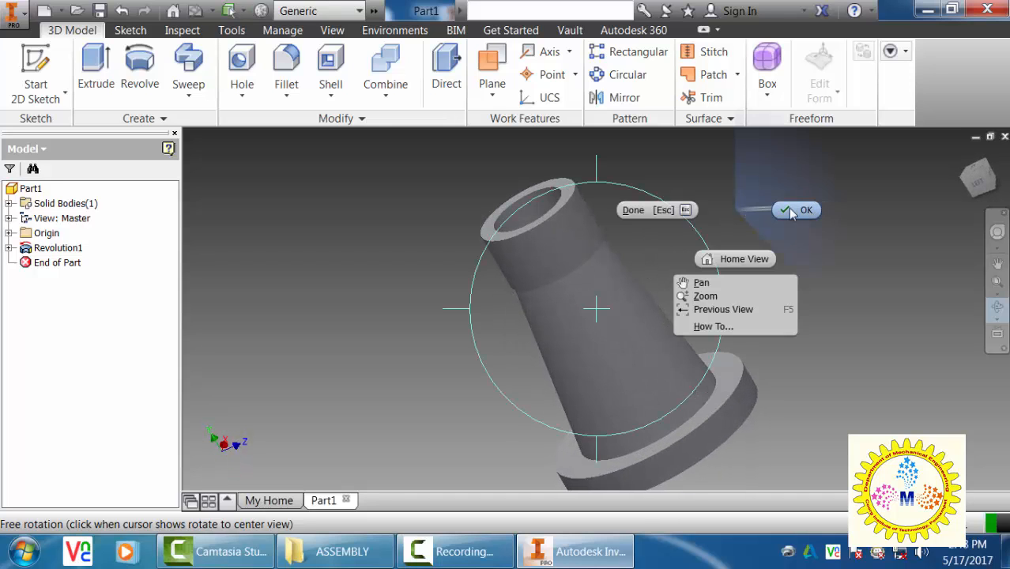
pyautogui.click(790, 211)
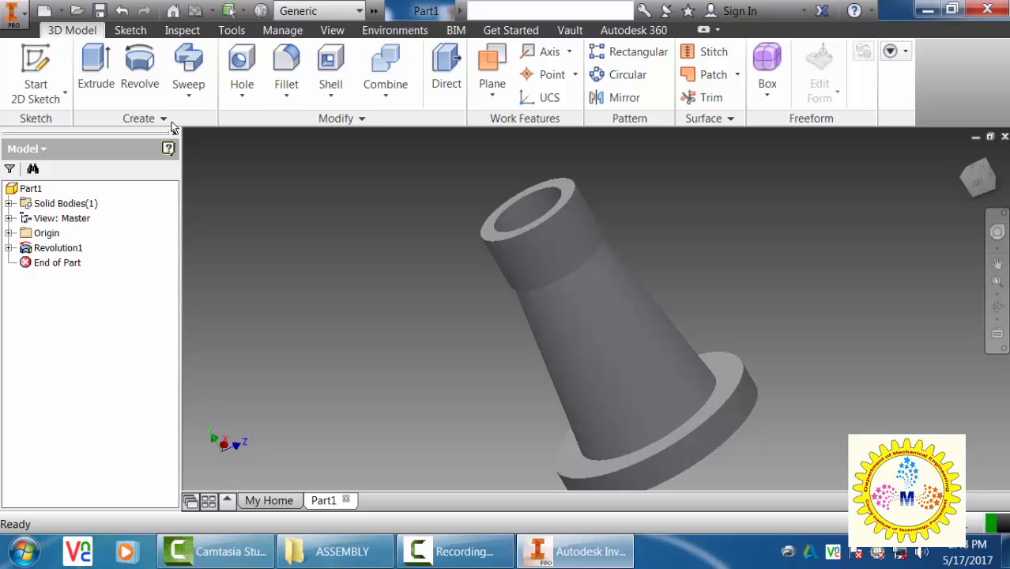
pyautogui.click(294, 86)
pyautogui.click(300, 137)
pyautogui.scroll(-5, 686, 401)
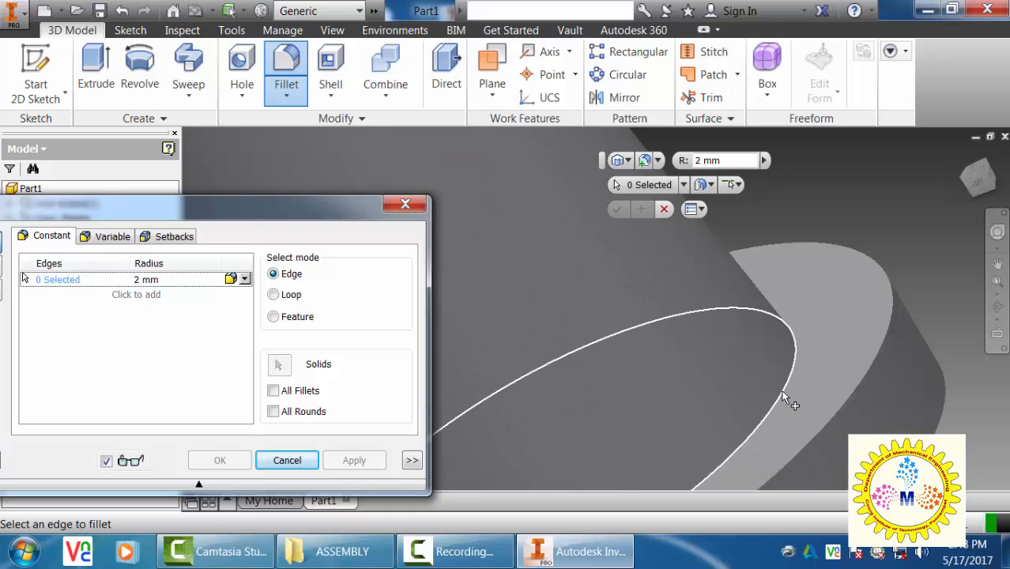
pyautogui.click(169, 280)
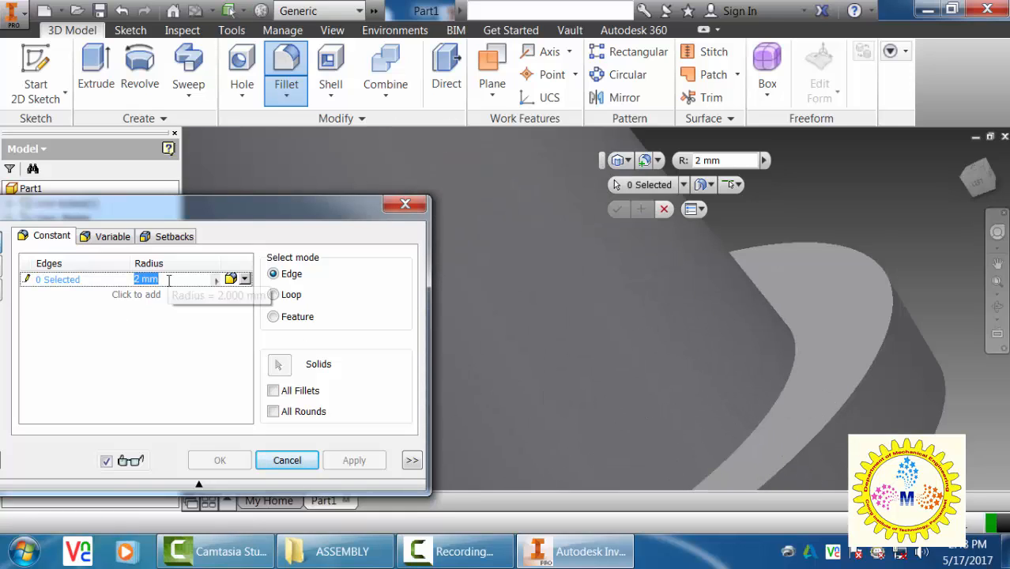
pyautogui.write('8')
pyautogui.press('Return')
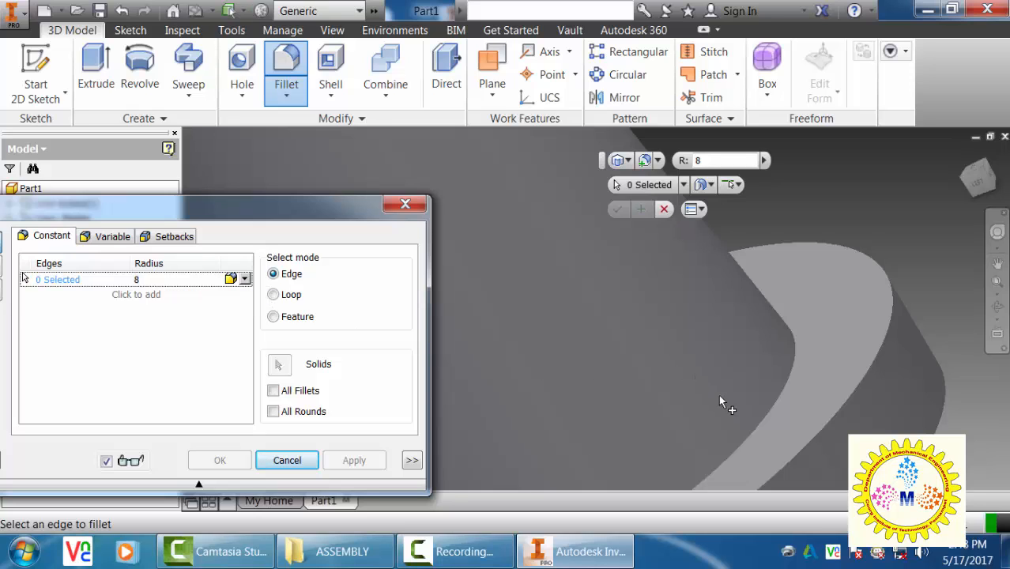
pyautogui.click(786, 393)
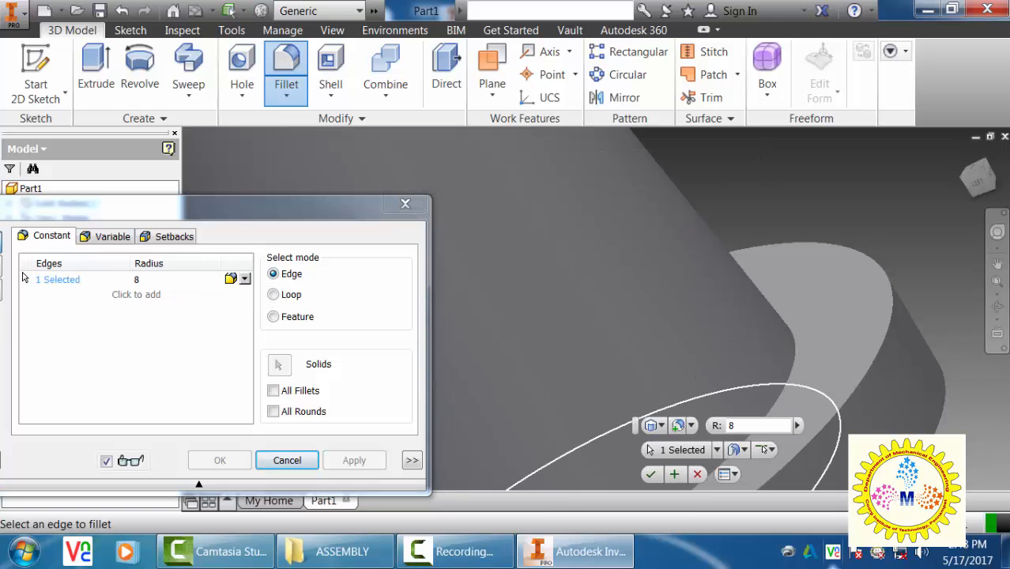
pyautogui.click(305, 465)
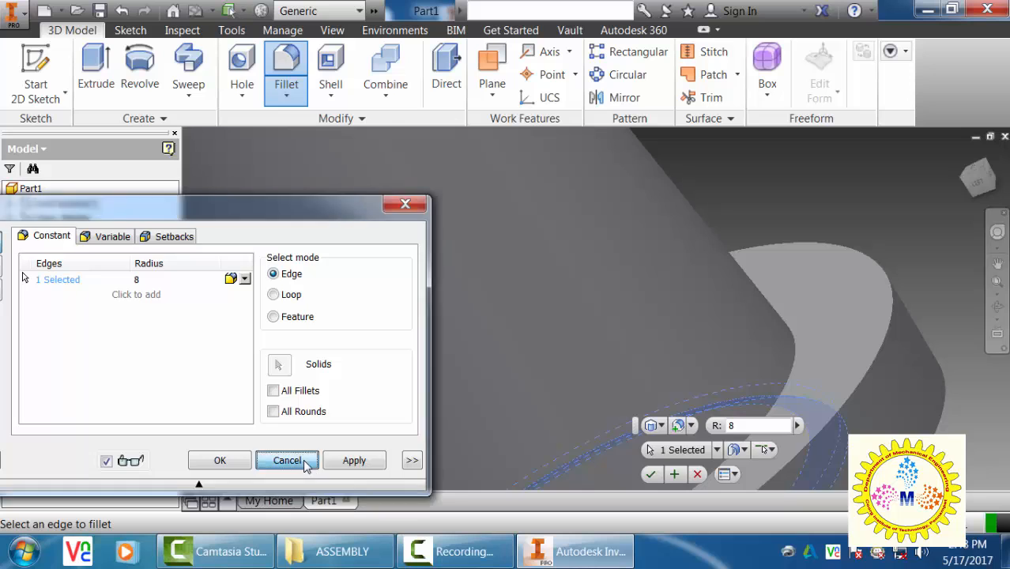
# Start a fillet with an 8 mm radius on the outer edge where the tapered wall meets the base flange
pyautogui.click(287, 71)
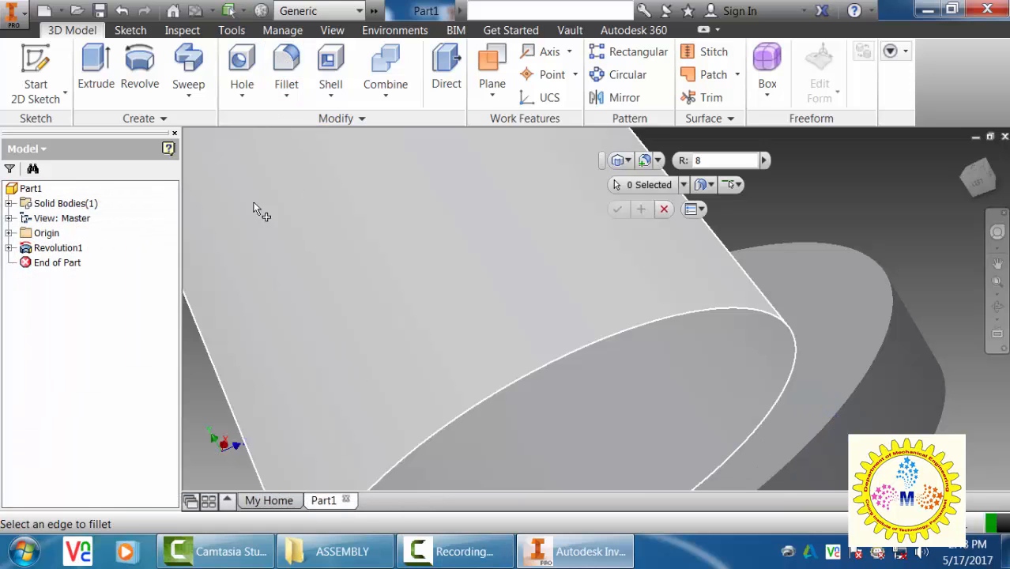
pyautogui.click(801, 369)
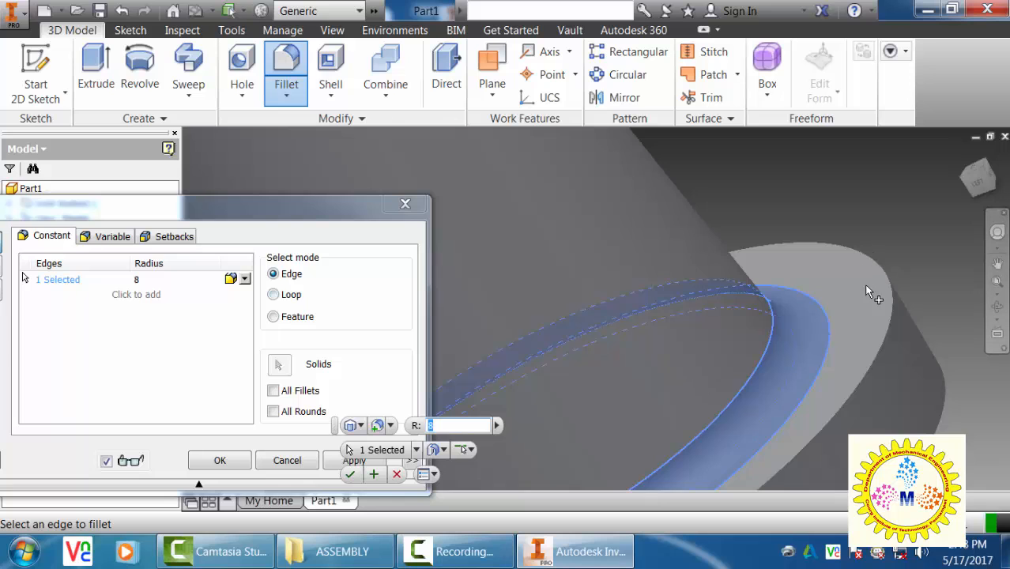
pyautogui.scroll(5, 864, 281)
pyautogui.scroll(-1, 861, 243)
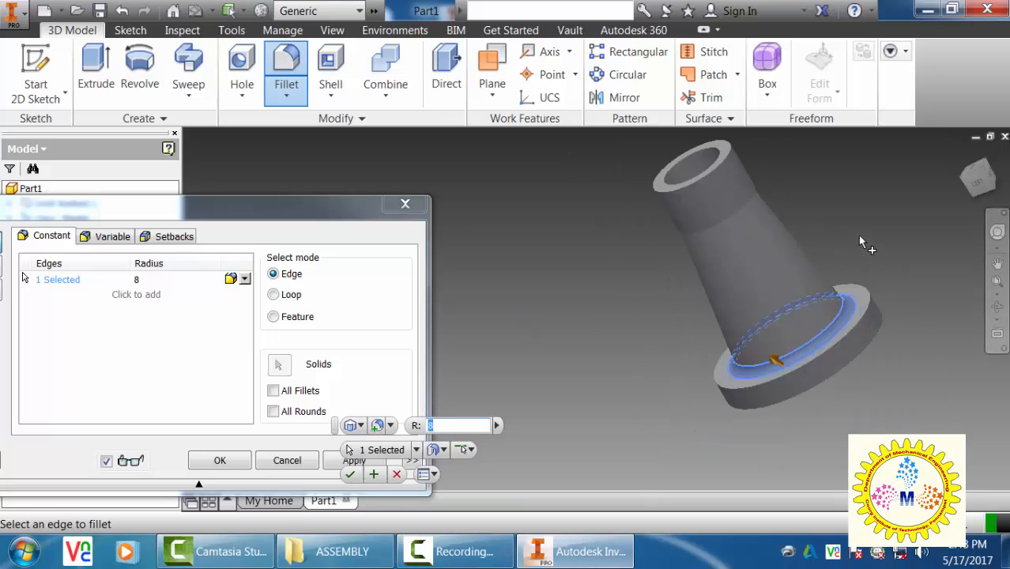
# Add a 1 mm radius edge set for the inner corner of the recess under the base and create both fillets
pyautogui.keyDown('shift'); pyautogui.moveTo(859, 236); pyautogui.dragTo(840, 193, button='middle'); pyautogui.keyUp('shift')
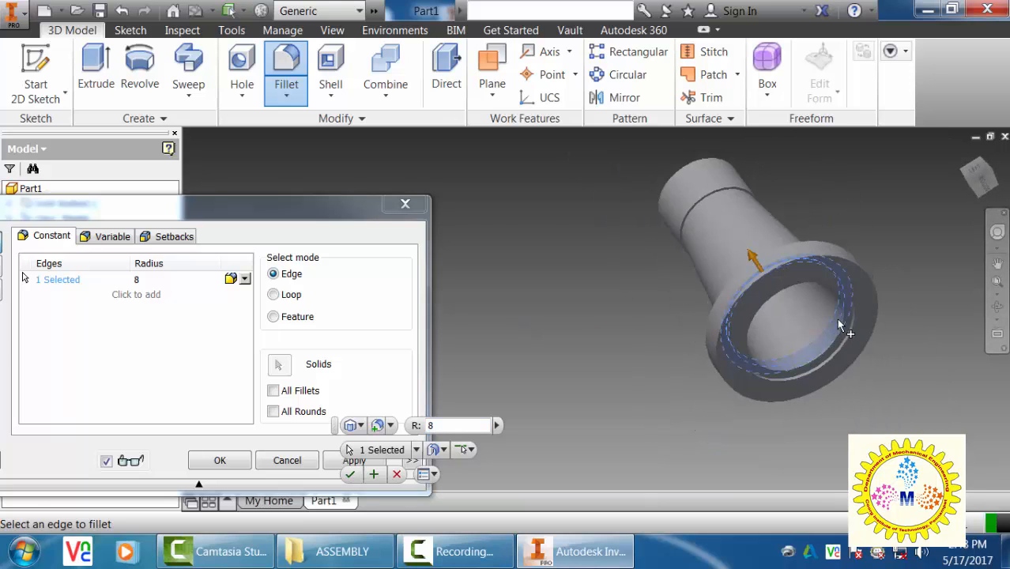
pyautogui.scroll(-5, 840, 325)
pyautogui.scroll(1, 837, 326)
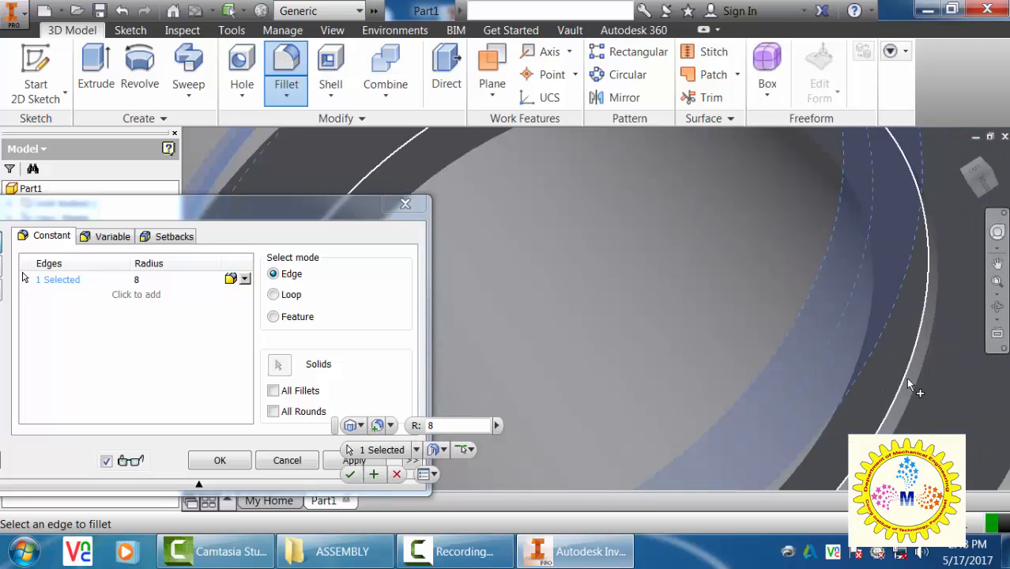
pyautogui.click(157, 295)
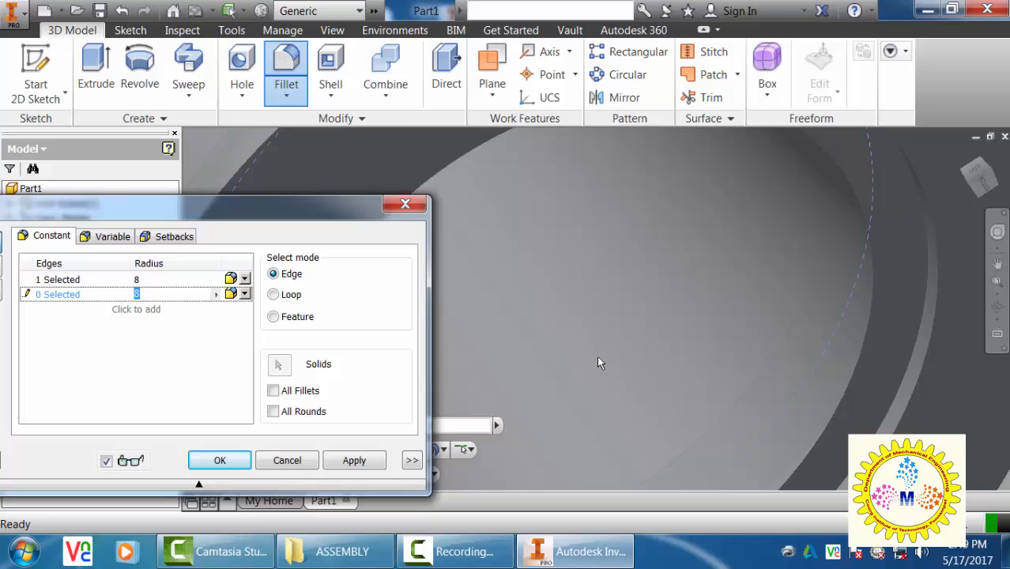
pyautogui.write('1')
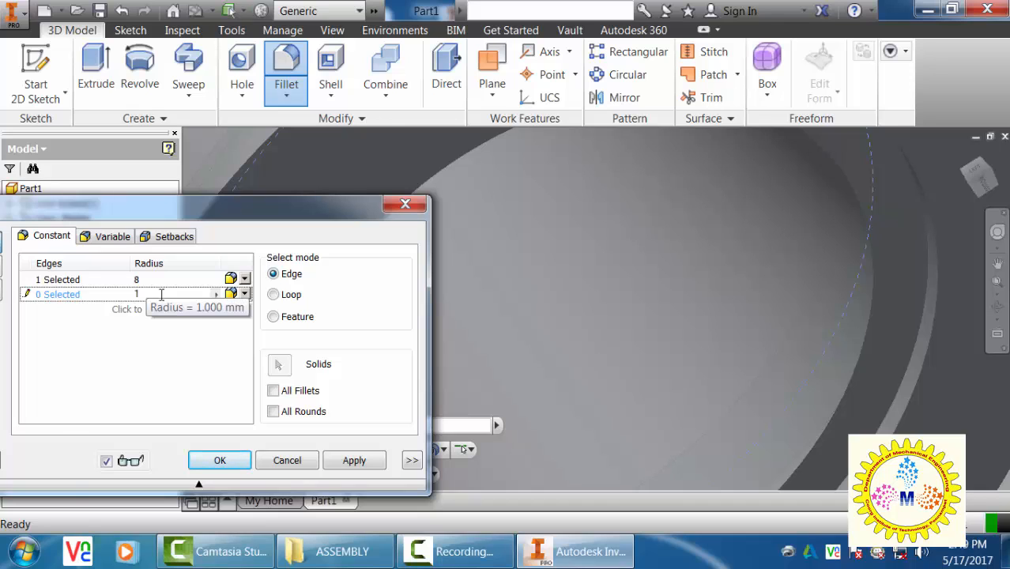
pyautogui.click(918, 356)
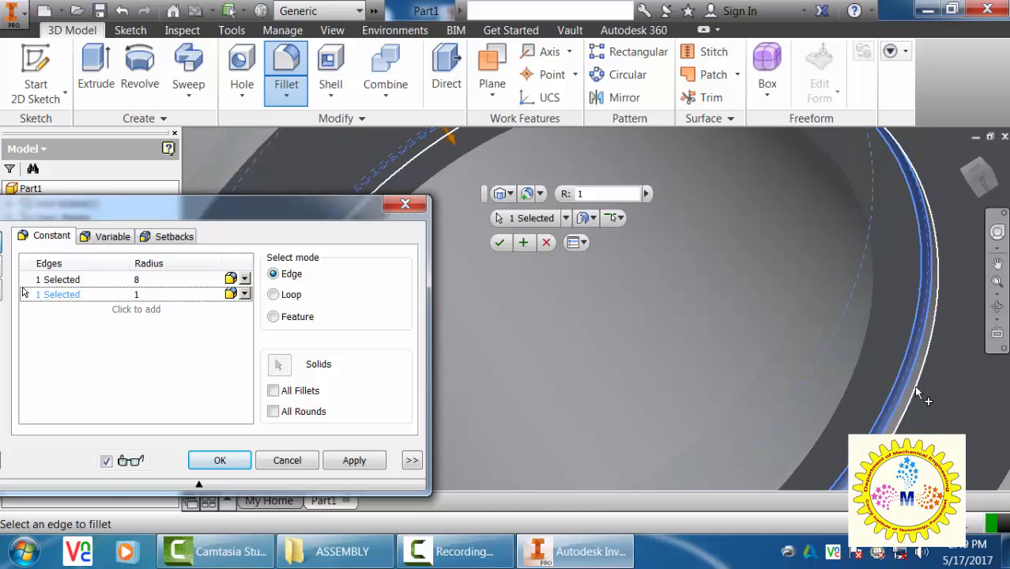
pyautogui.scroll(6, 741, 374)
pyautogui.scroll(-2, 740, 368)
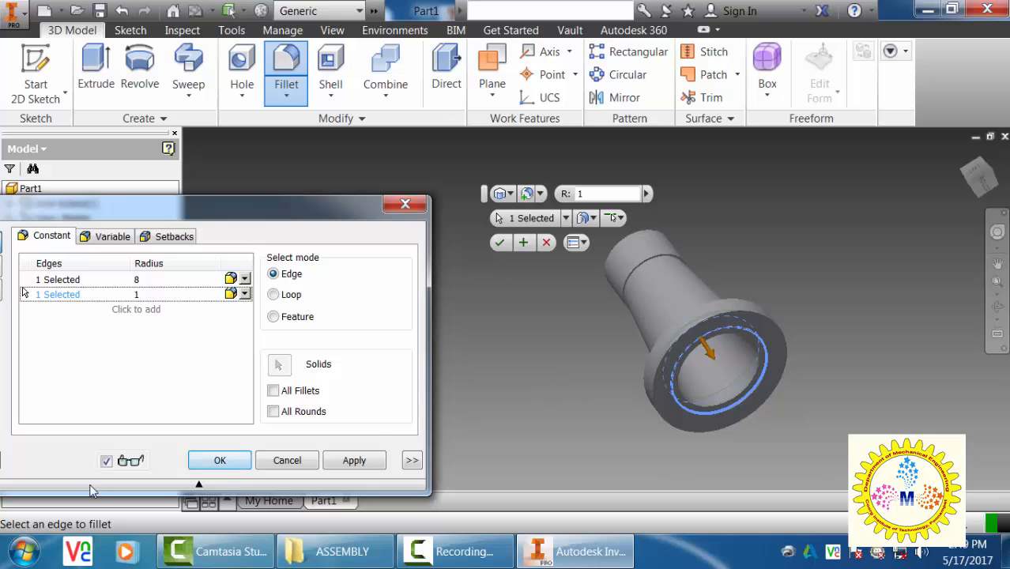
pyautogui.click(204, 463)
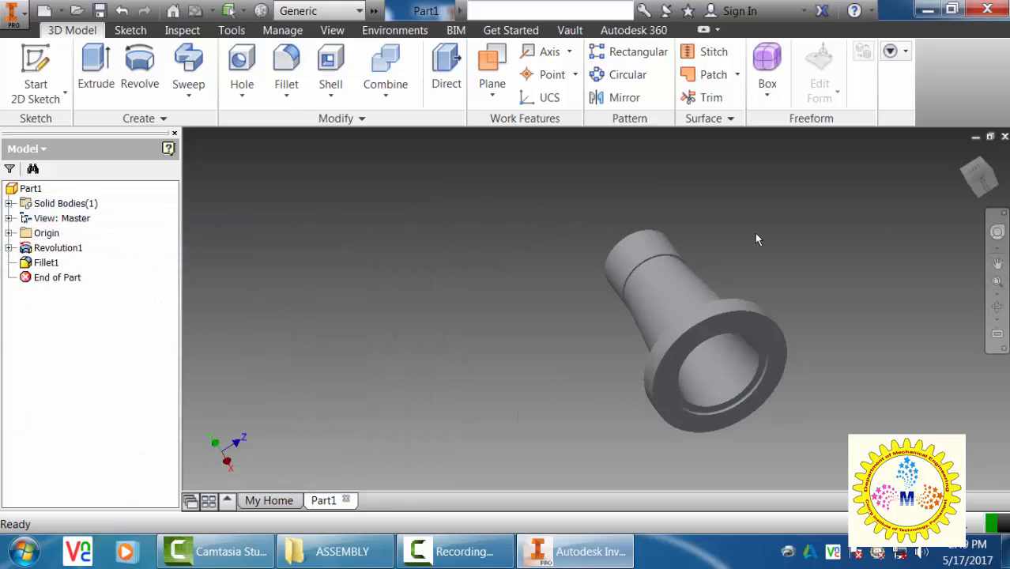
# Open the part's iProperties at the physical properties
pyautogui.keyDown('shift'); pyautogui.moveTo(757, 251); pyautogui.dragTo(657, 327, button='middle'); pyautogui.keyUp('shift')
pyautogui.scroll(4, 668, 316)
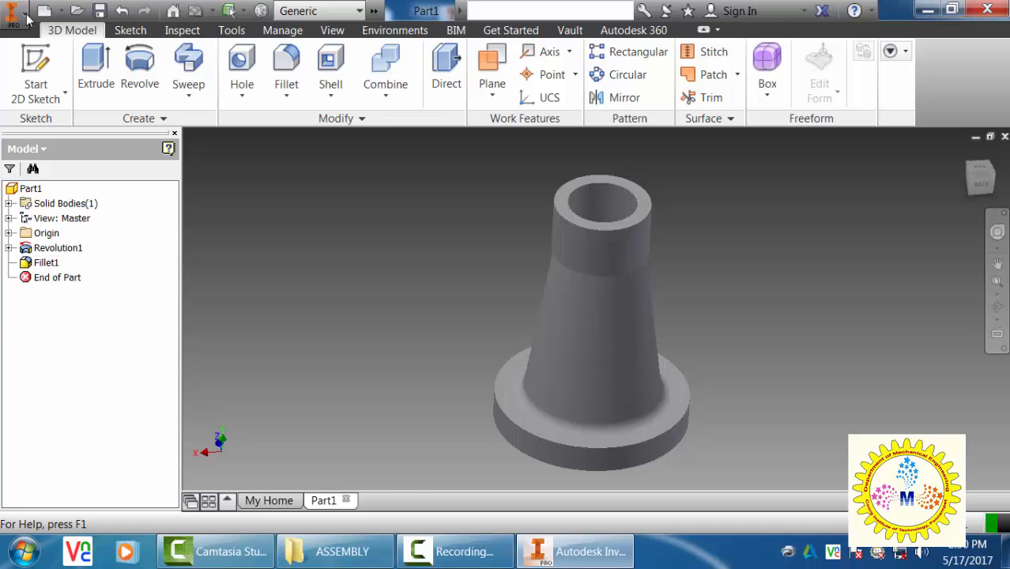
pyautogui.click(24, 16)
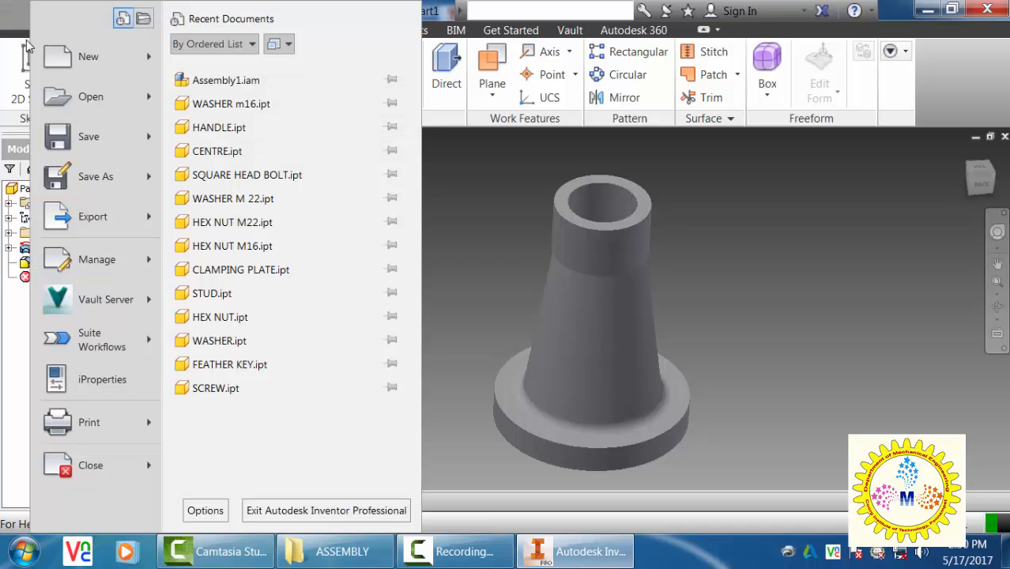
pyautogui.click(109, 392)
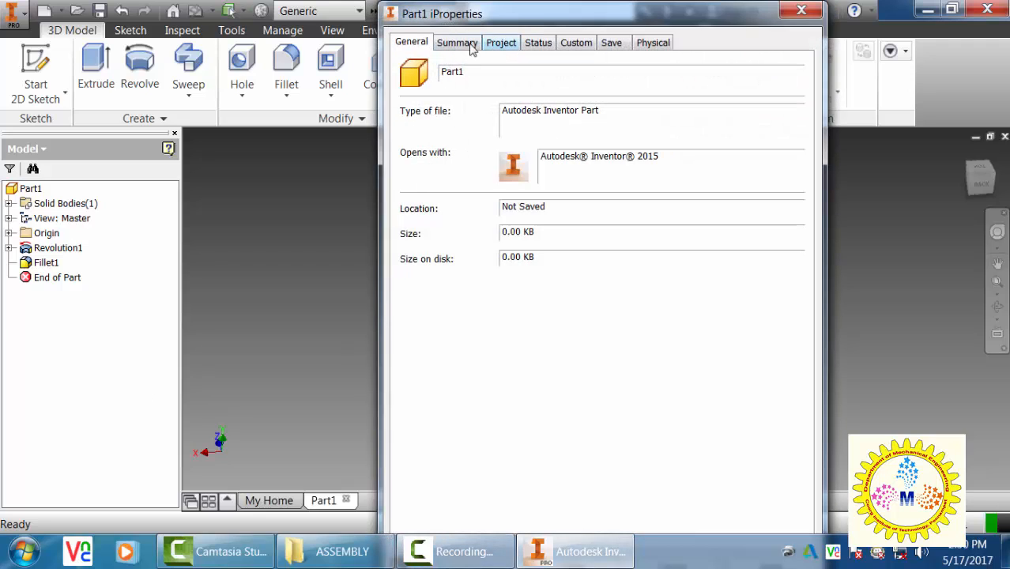
pyautogui.click(653, 43)
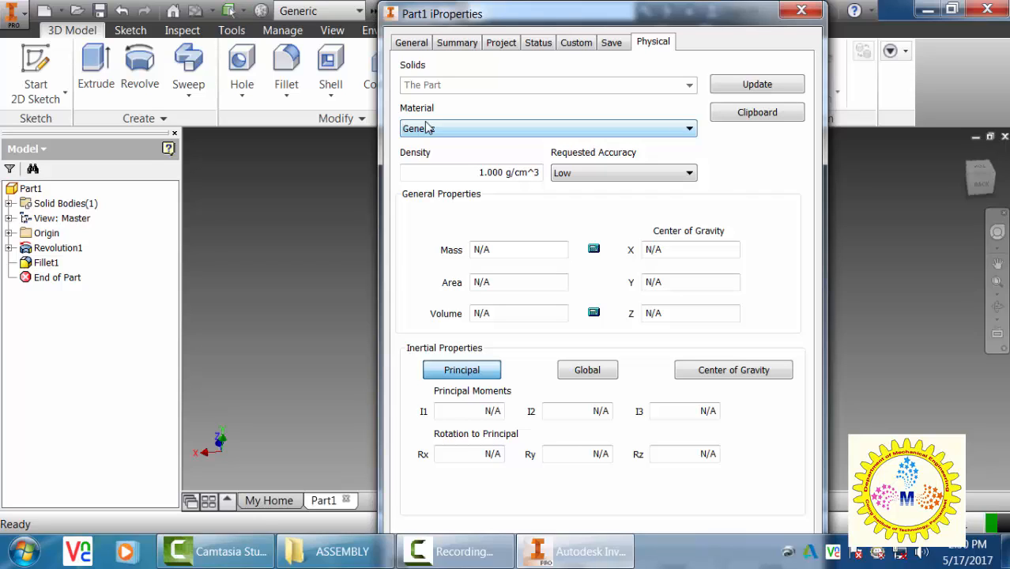
# Set the part's material to Iron, Cast
pyautogui.click(466, 130)
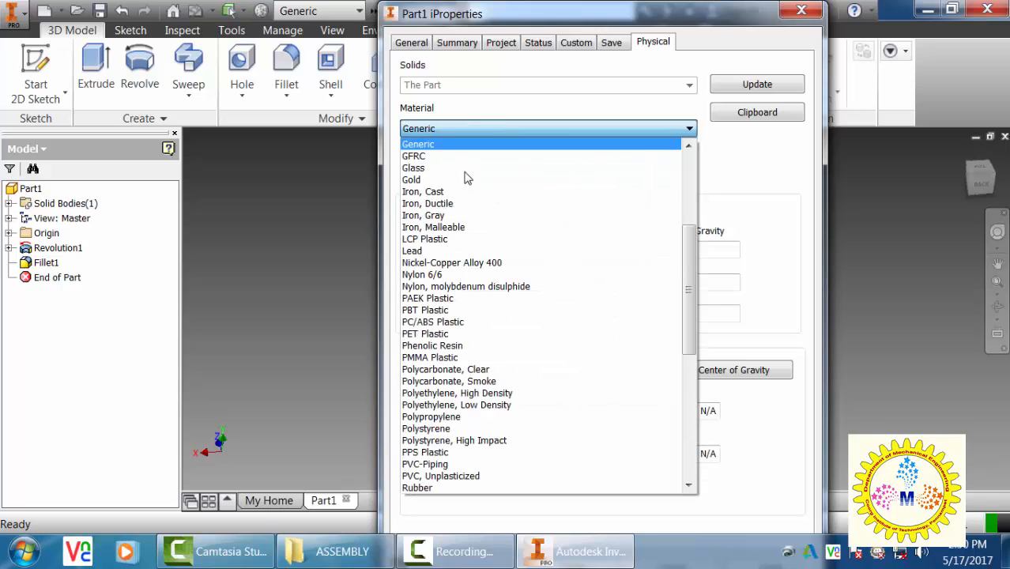
pyautogui.scroll(-9, 474, 301)
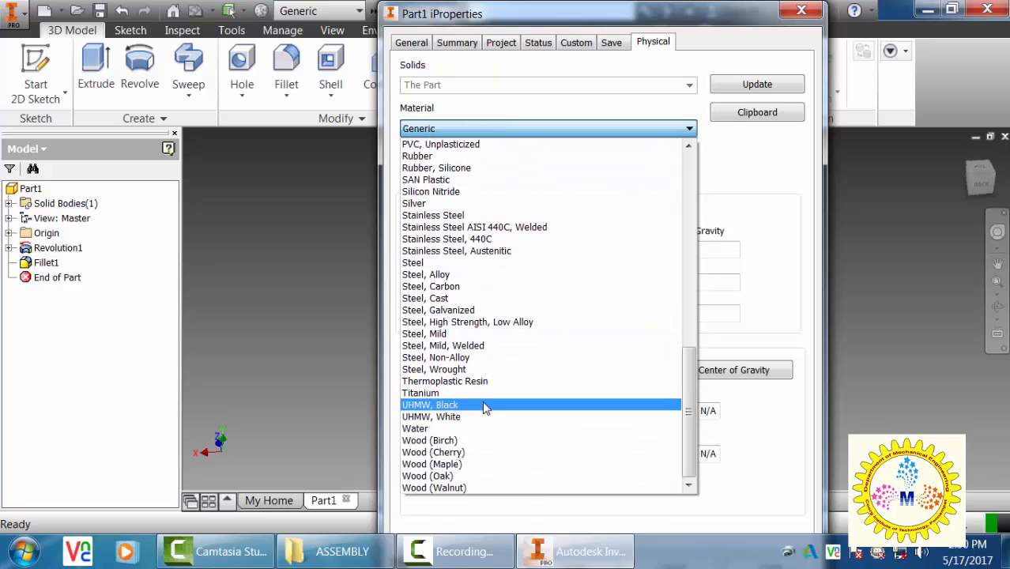
pyautogui.scroll(15, 485, 408)
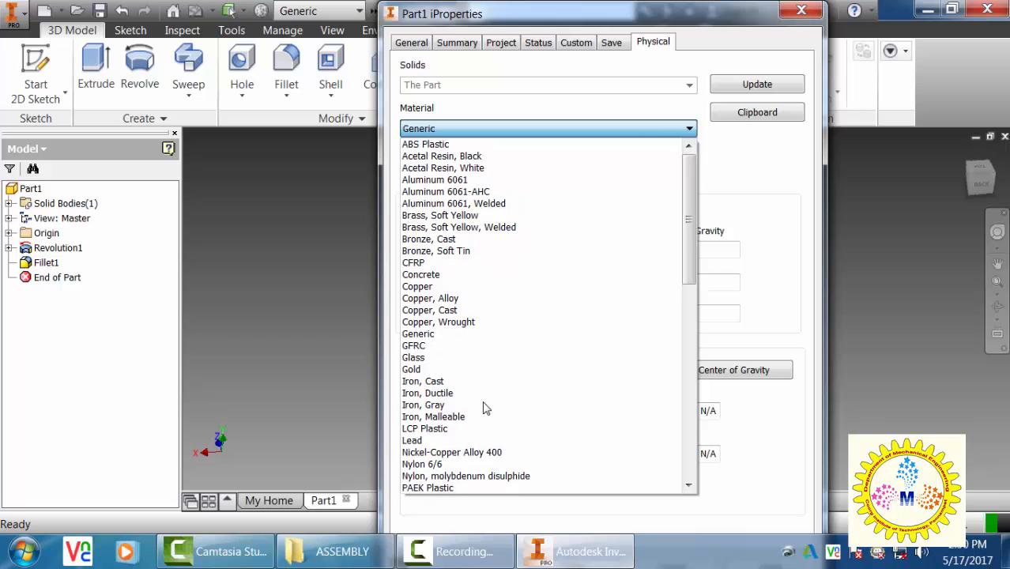
pyautogui.scroll(-15, 485, 408)
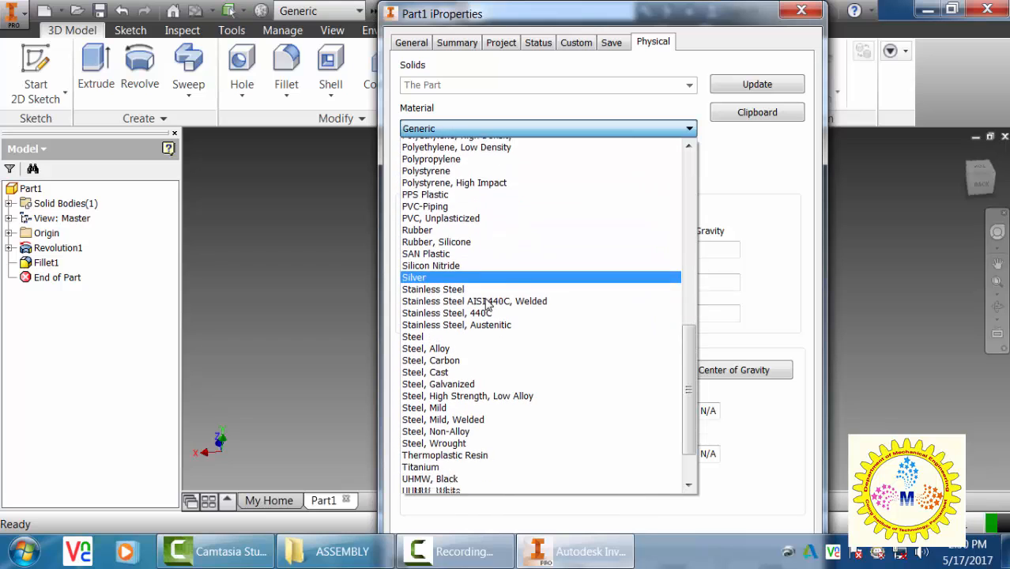
pyautogui.scroll(4, 488, 307)
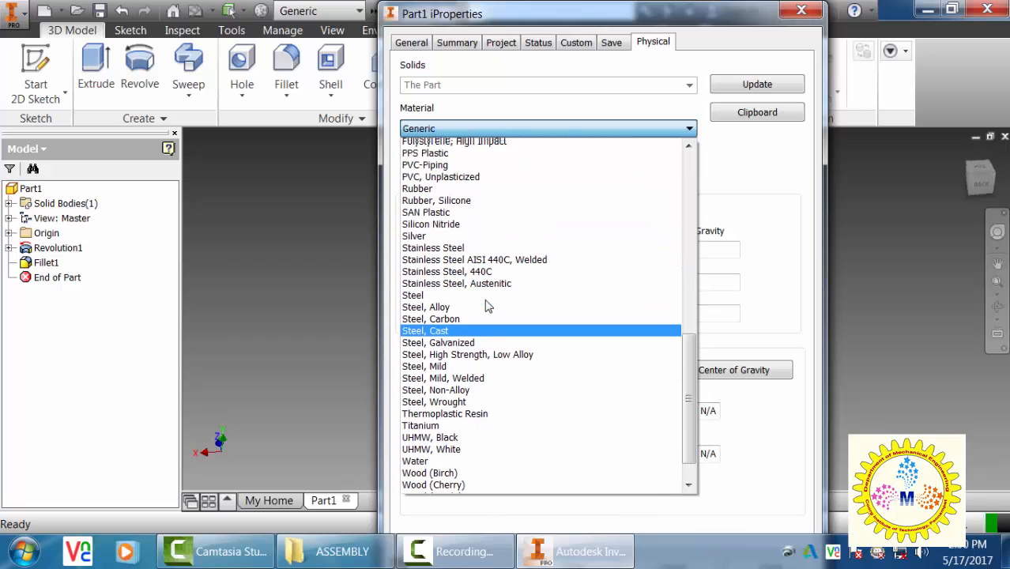
pyautogui.scroll(-3, 488, 308)
pyautogui.scroll(-1, 486, 308)
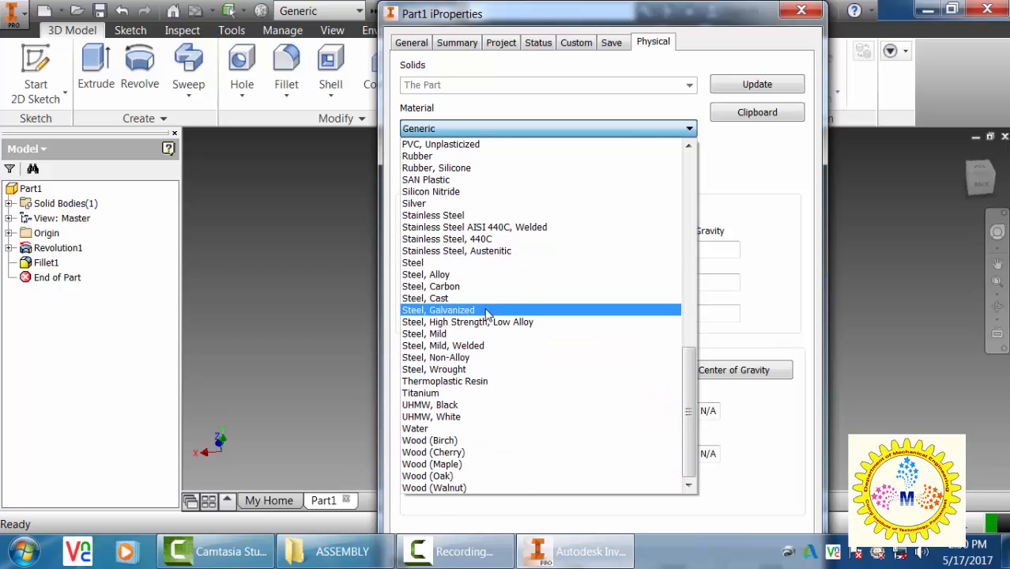
pyautogui.scroll(7, 488, 312)
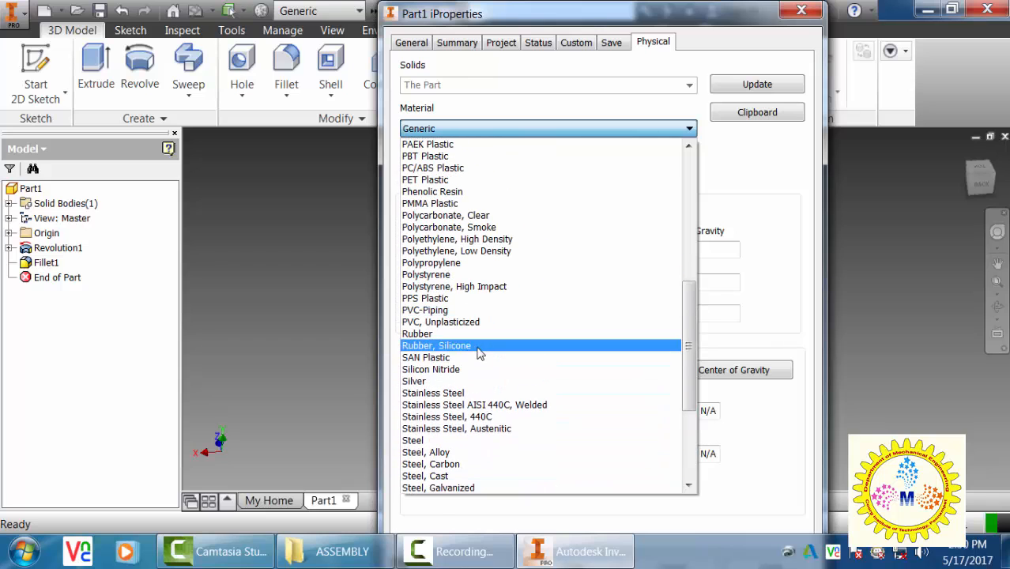
pyautogui.scroll(5, 479, 361)
pyautogui.click(427, 286)
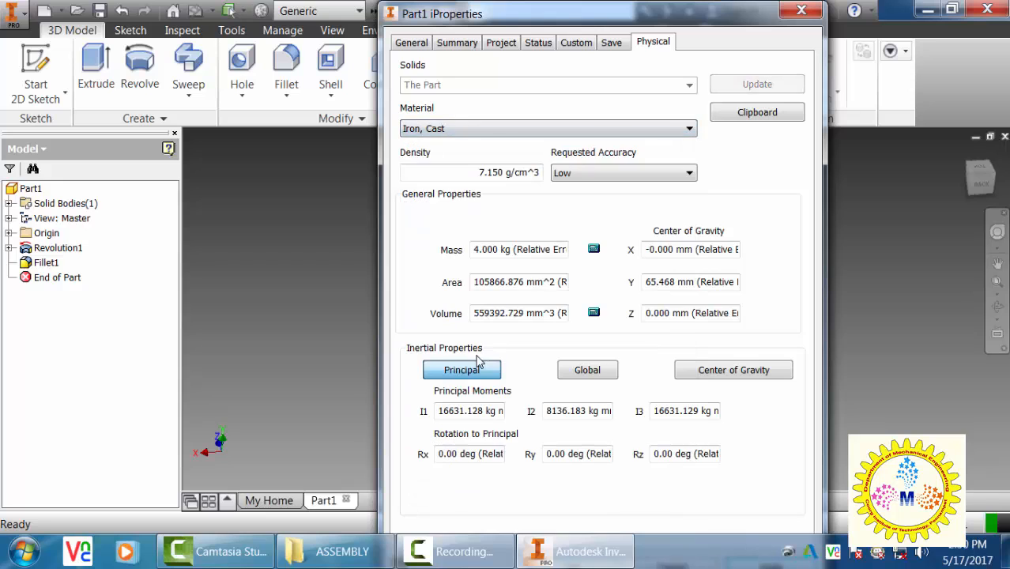
# Reselect Iron, Cast in the material choices, then apply and close the part's properties
pyautogui.click(445, 129)
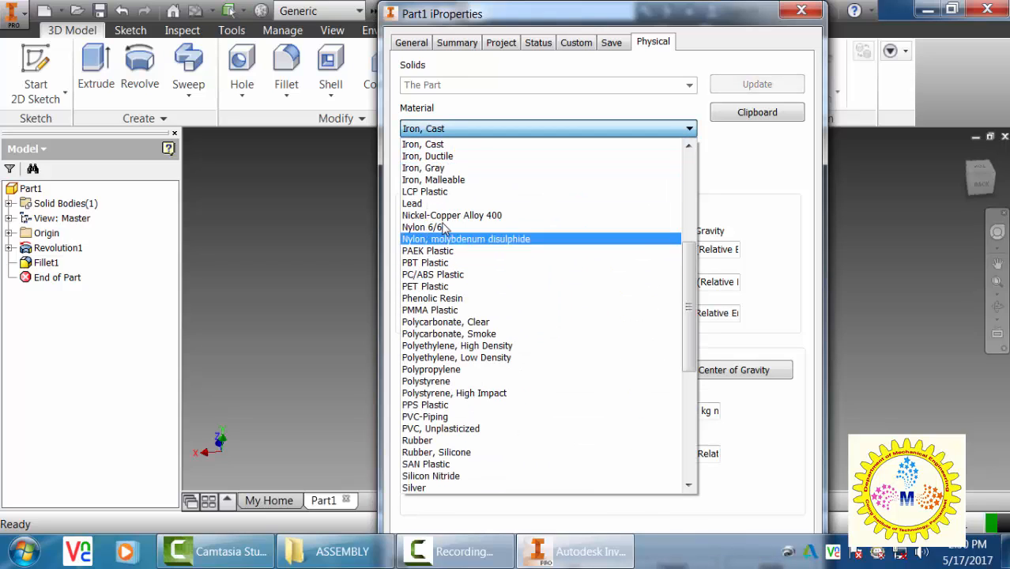
pyautogui.click(450, 147)
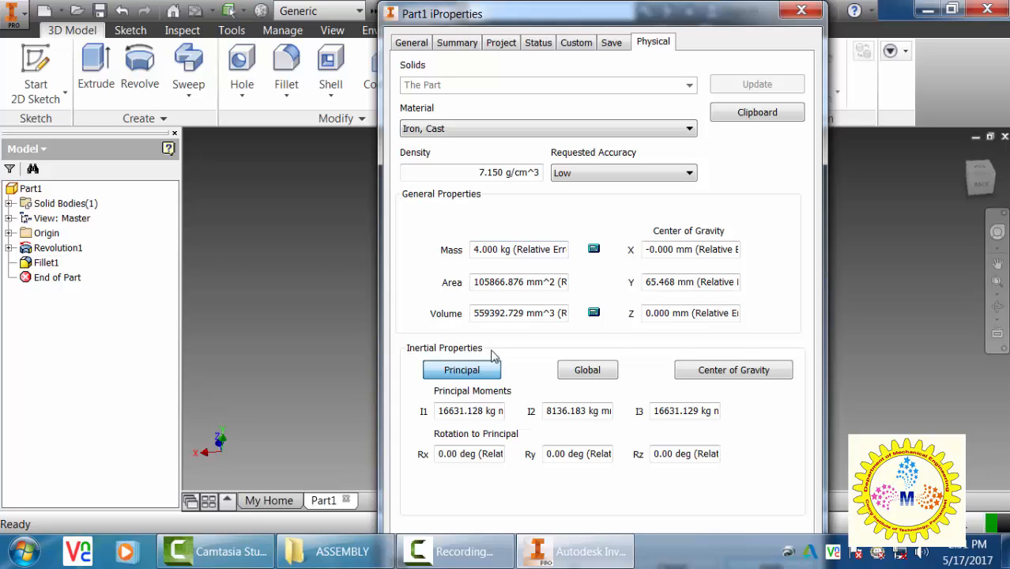
pyautogui.moveTo(693, 12); pyautogui.dragTo(695, 0)
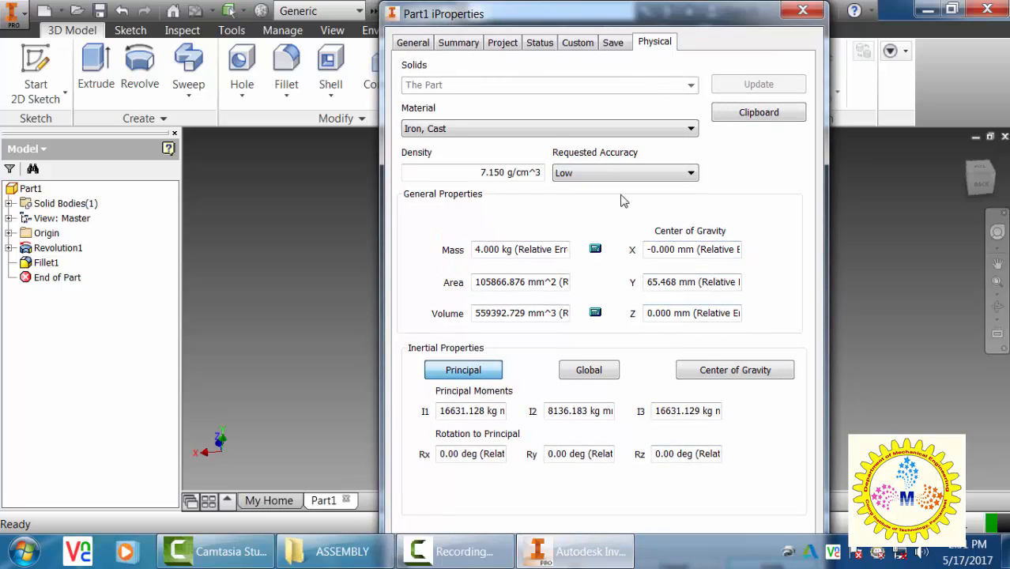
pyautogui.press('Return')
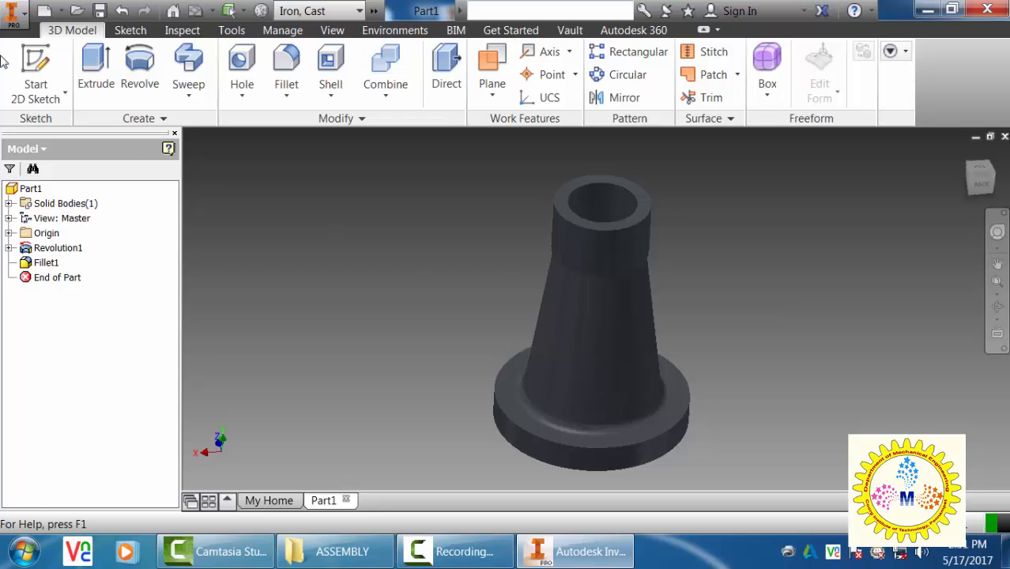
# Save the part as BODY in the Screw Jack folder
pyautogui.click(11, 14)
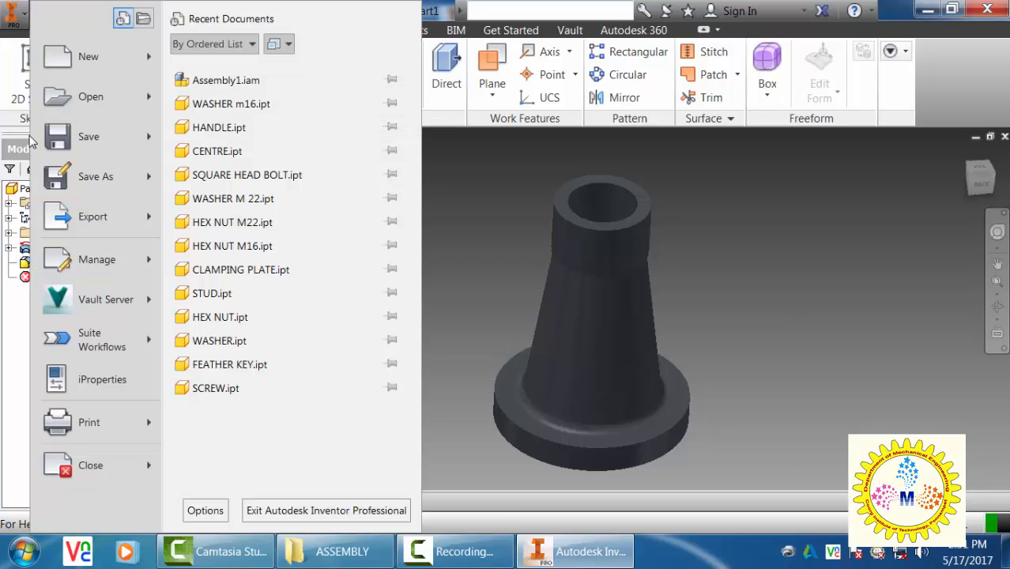
pyautogui.click(95, 180)
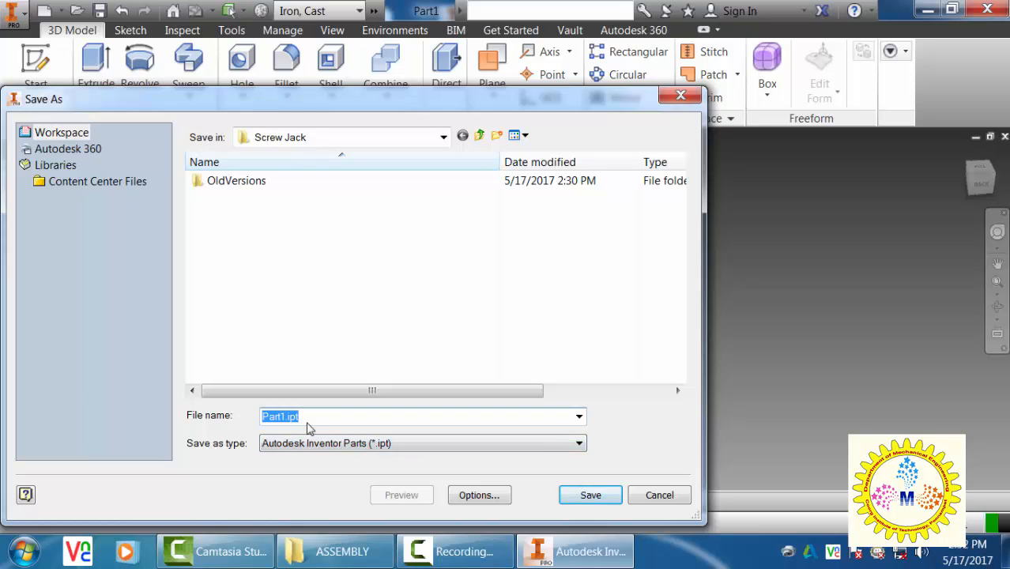
pyautogui.press('BackSpace')
pyautogui.write('BODY')
pyautogui.click(586, 497)
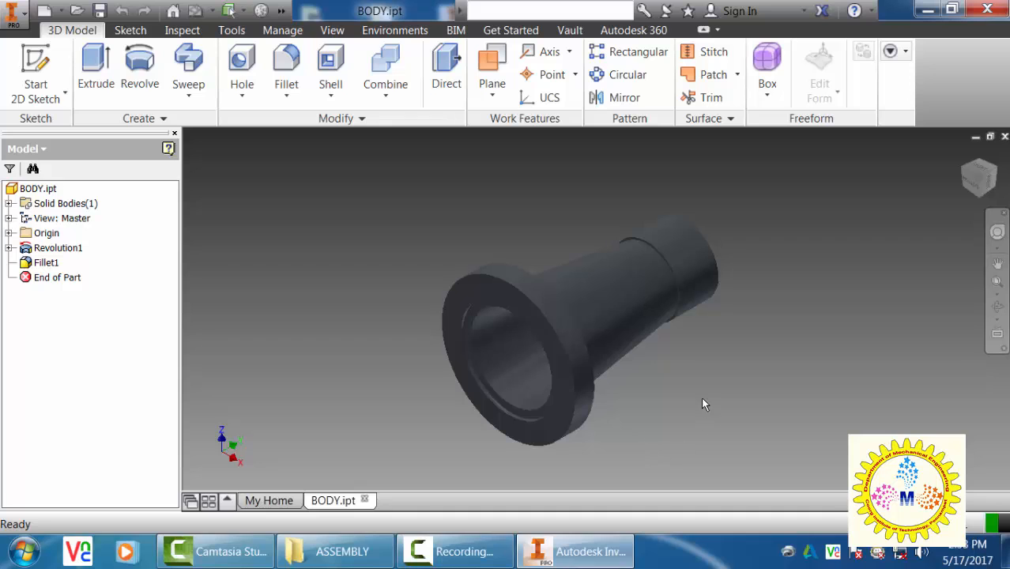
# Create a new part from the metric Standard (mm).ipt template in the screw jack.ipj project
pyautogui.click(976, 137)
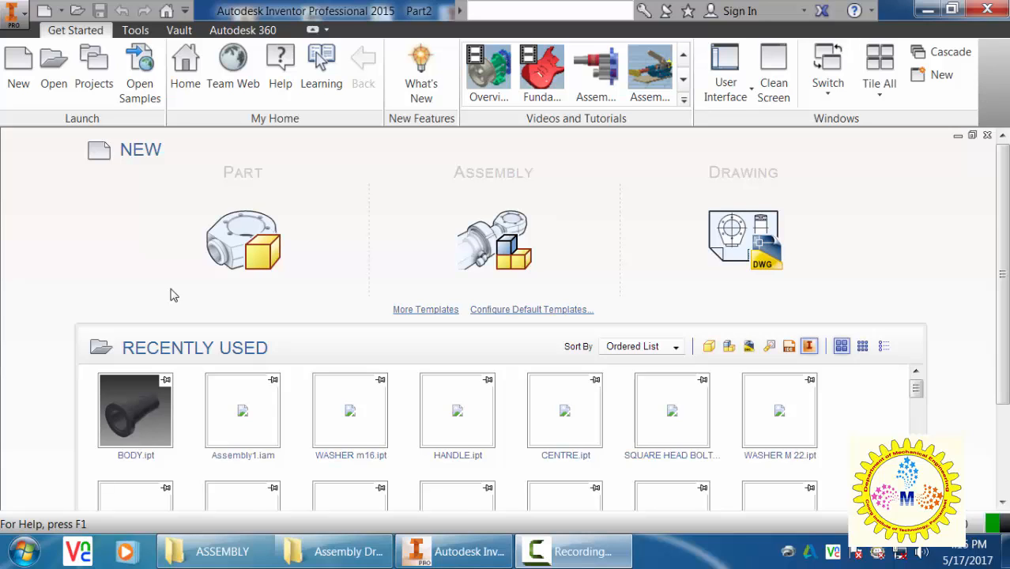
pyautogui.click(18, 83)
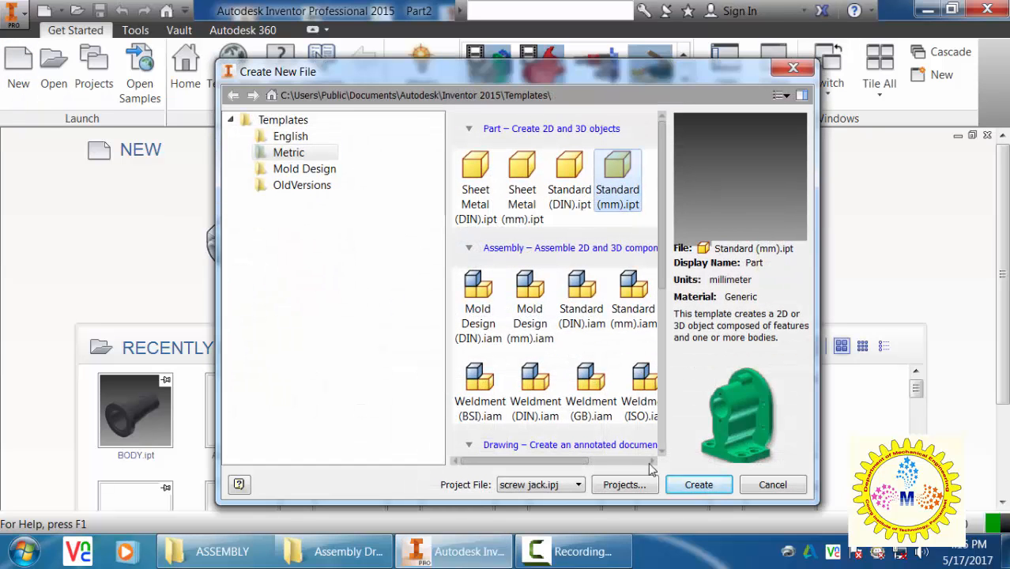
pyautogui.click(696, 485)
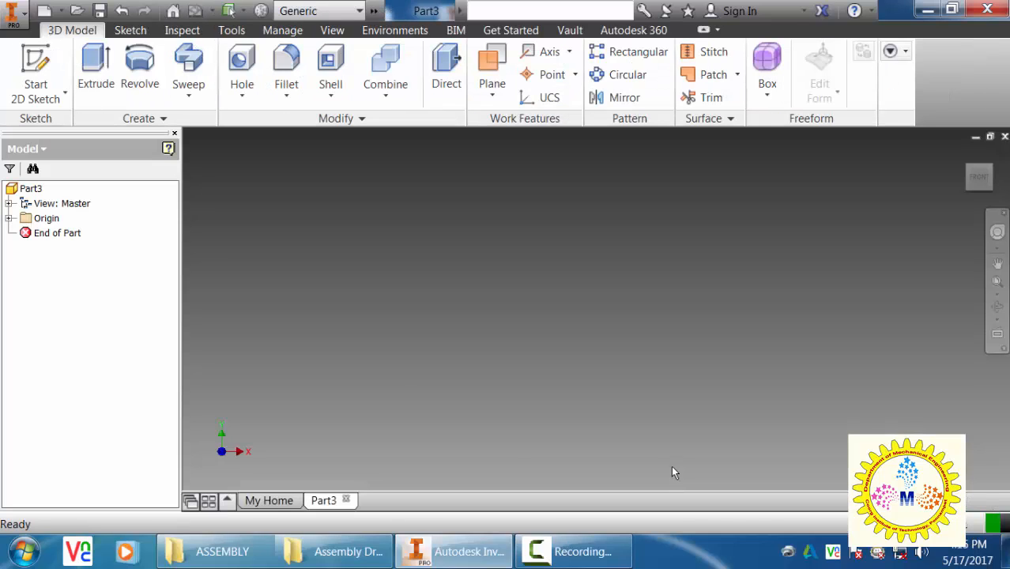
# Start a 2D sketch on the XY plane of the new part
pyautogui.click(36, 63)
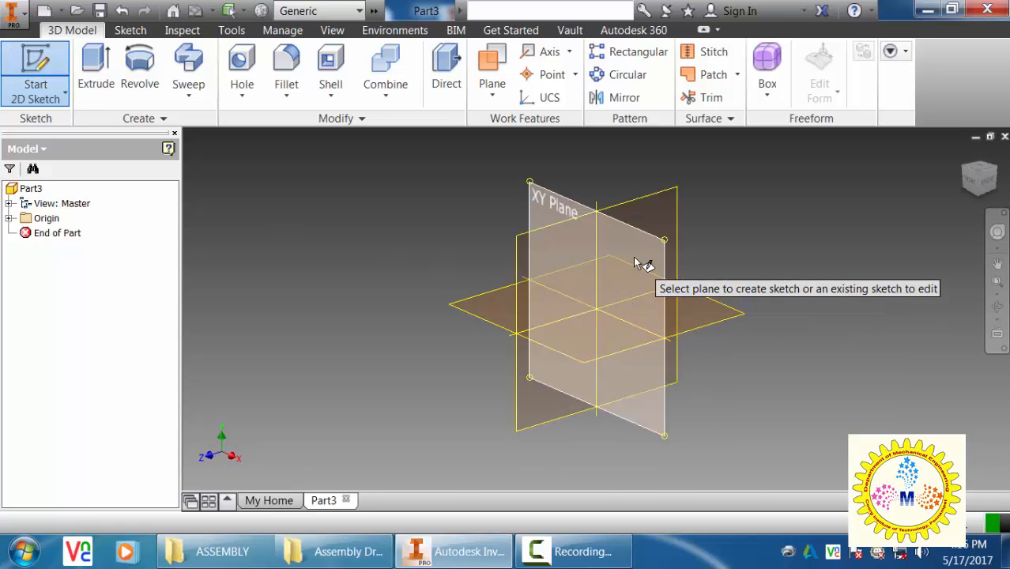
pyautogui.moveTo(642, 263)
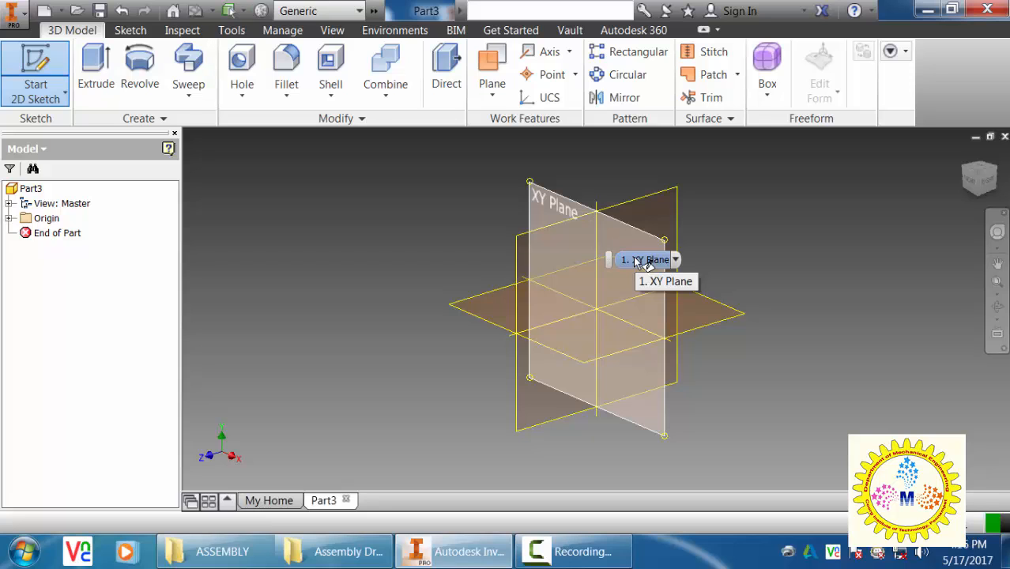
pyautogui.click(643, 260)
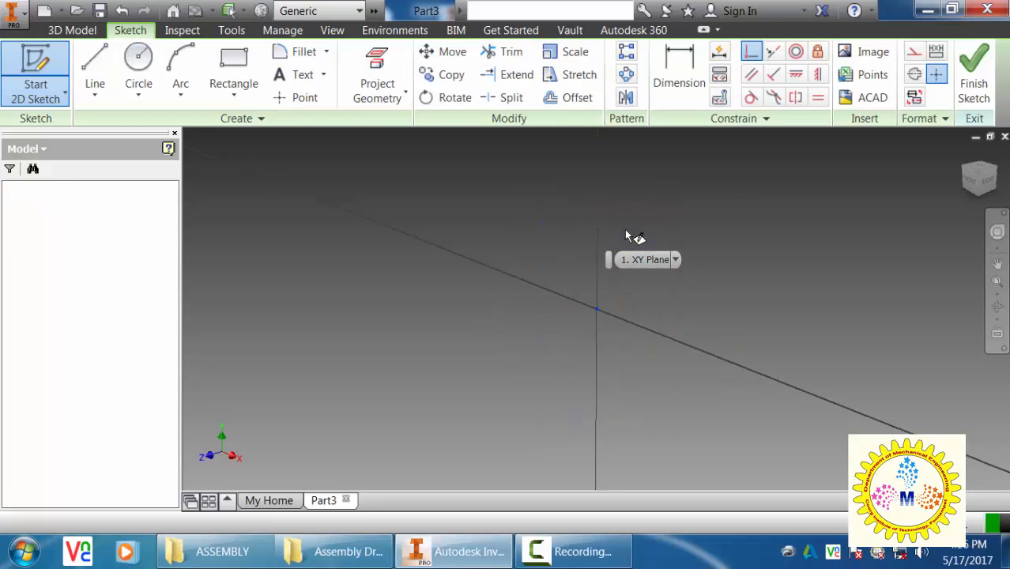
# Sketch a closed wall-and-flange profile with lines on the horizontal axis: wall about 4.9 × 13.3 mm, side flange about 8.4 × 3.4 mm
pyautogui.click(92, 63)
pyautogui.moveTo(823, 354); pyautogui.dragTo(724, 466, button='middle')
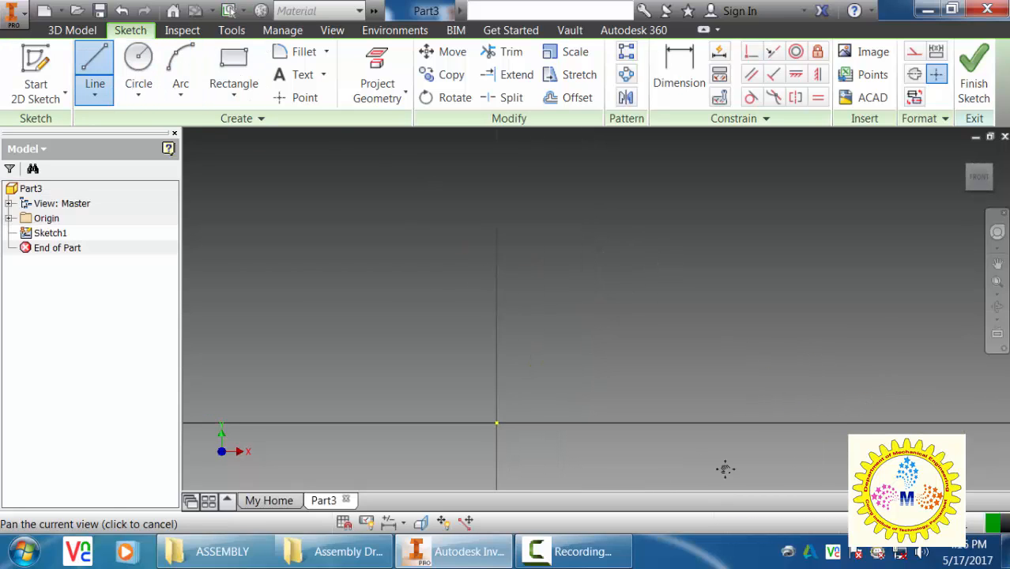
pyautogui.click(645, 421)
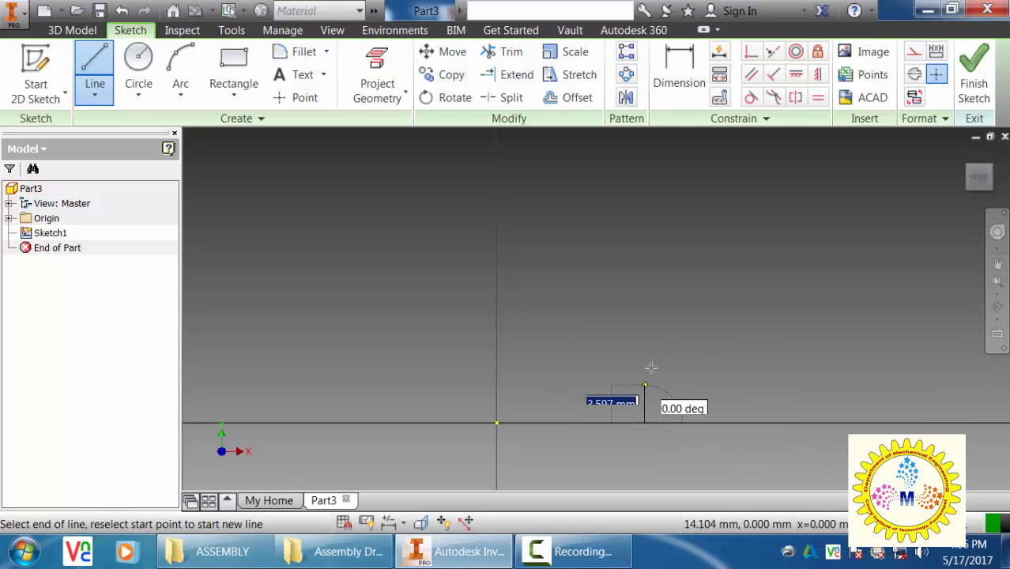
pyautogui.click(646, 283)
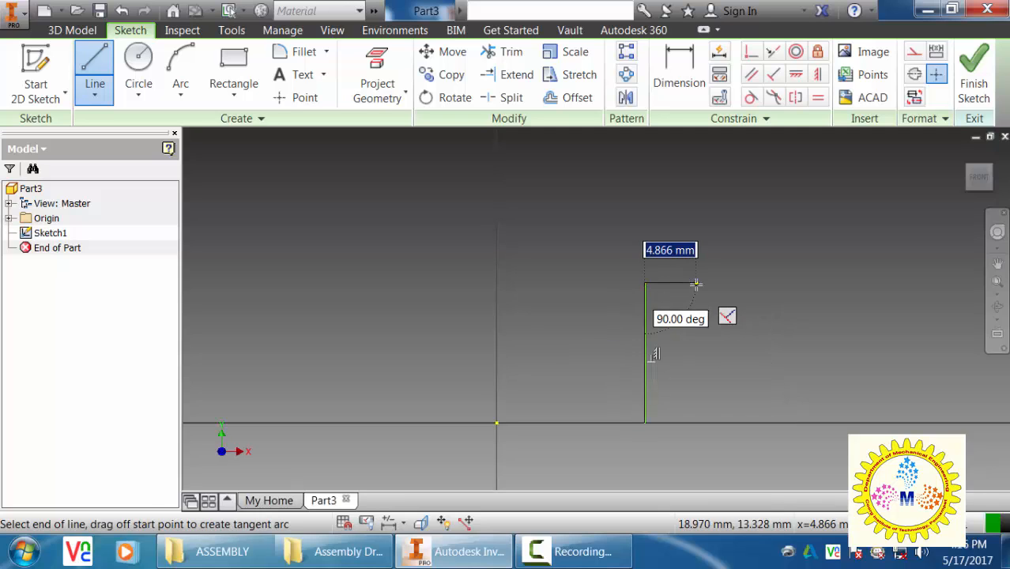
pyautogui.click(695, 317)
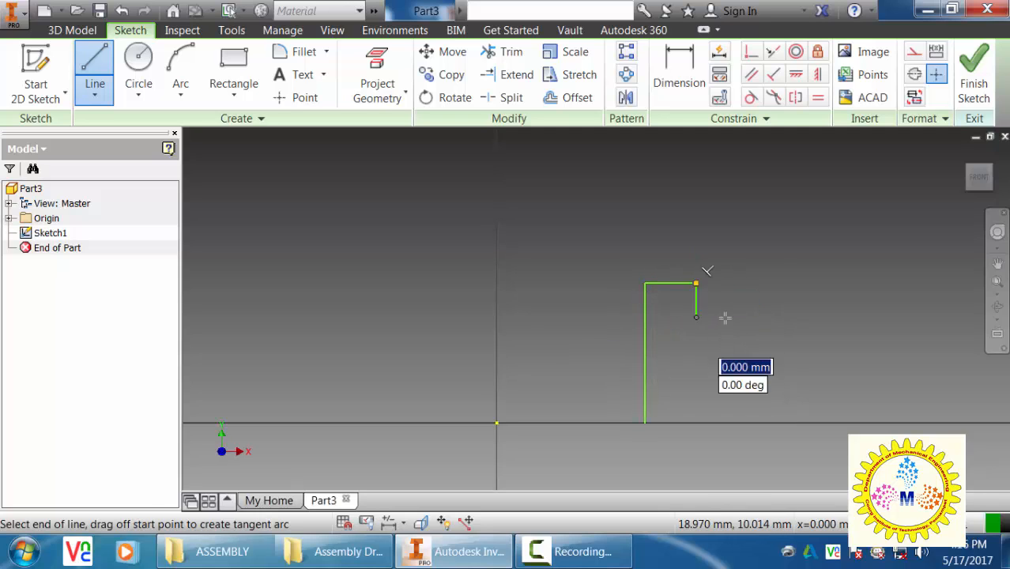
pyautogui.click(785, 318)
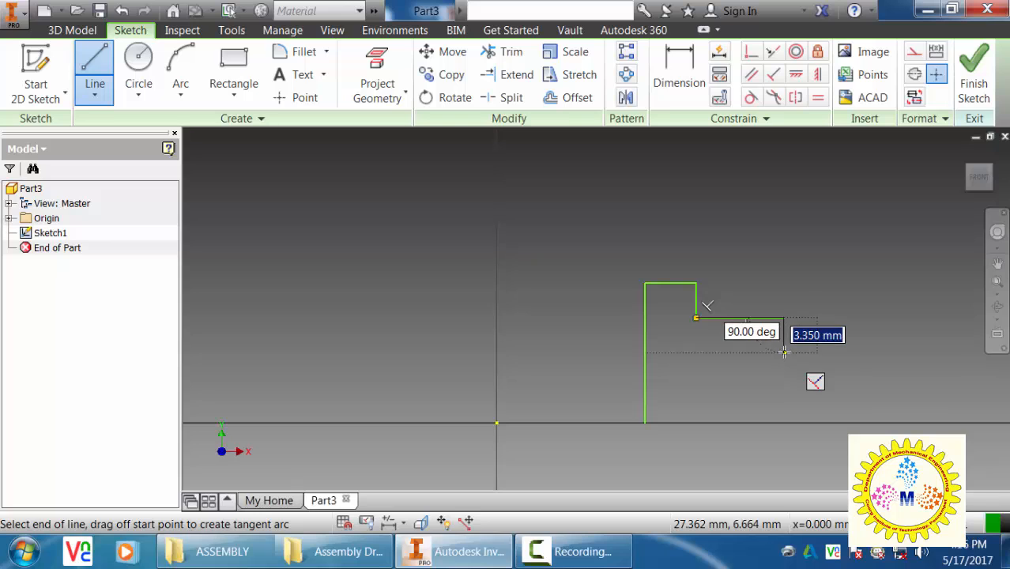
pyautogui.click(784, 352)
pyautogui.click(696, 353)
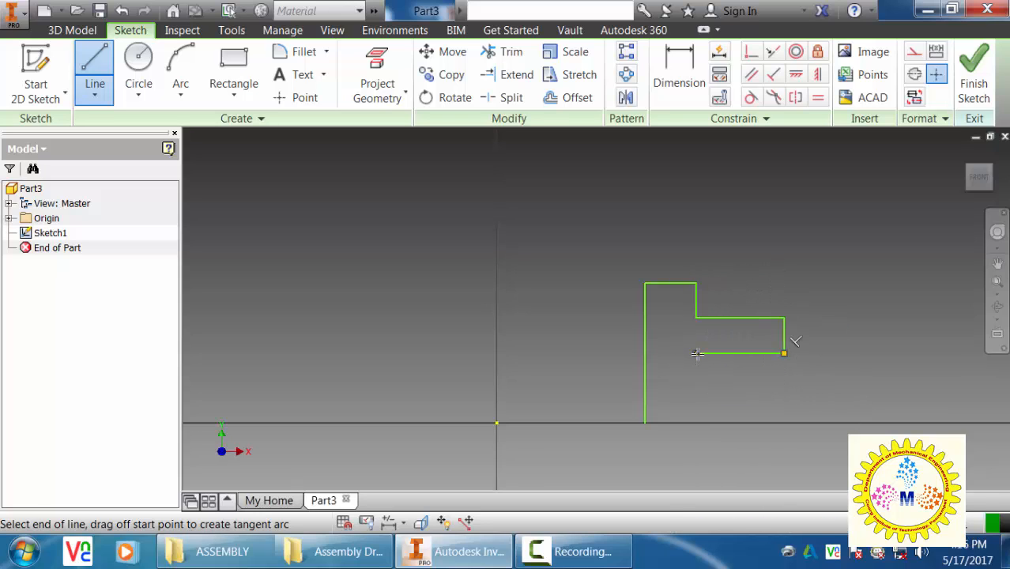
pyautogui.click(695, 423)
pyautogui.click(646, 423)
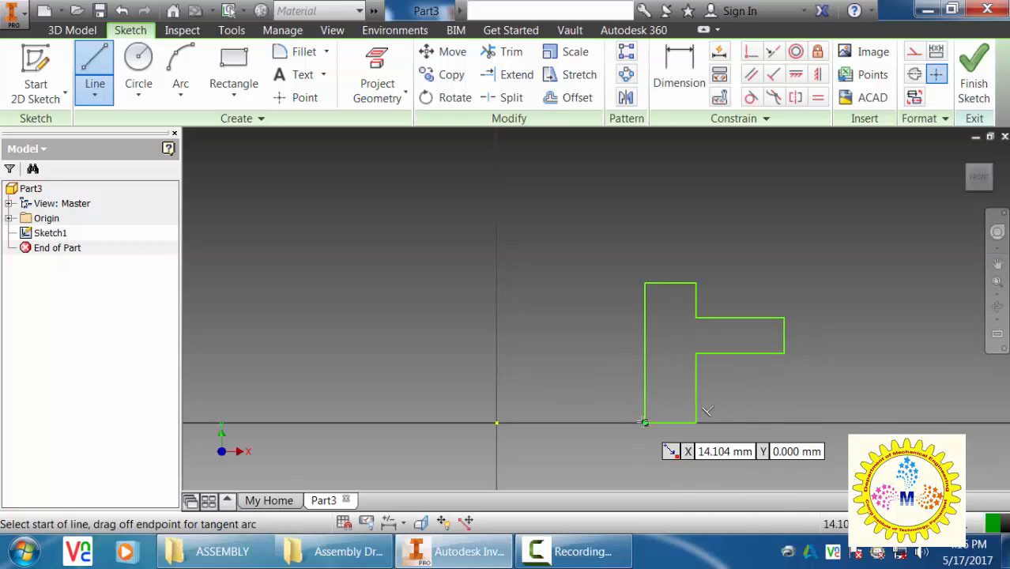
# Draw a vertical line about 13.3 mm long up from the origin and convert it to a centerline
pyautogui.click(497, 423)
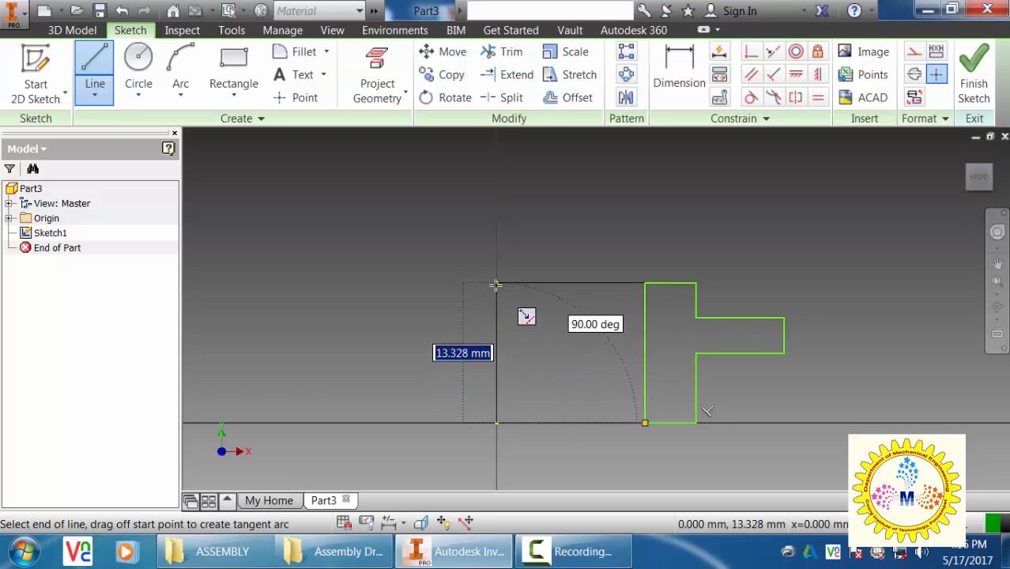
pyautogui.click(496, 283)
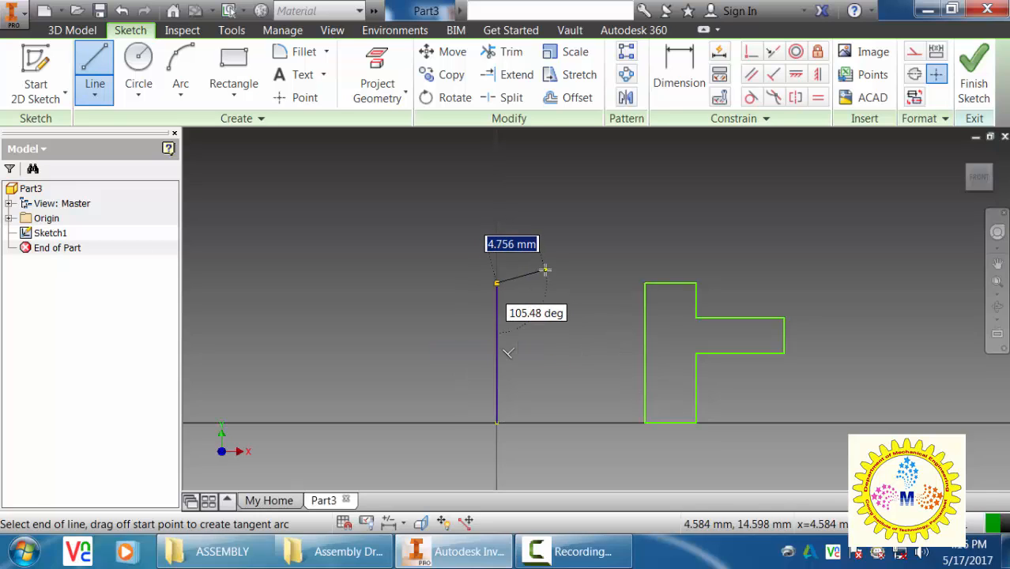
pyautogui.press('Escape')
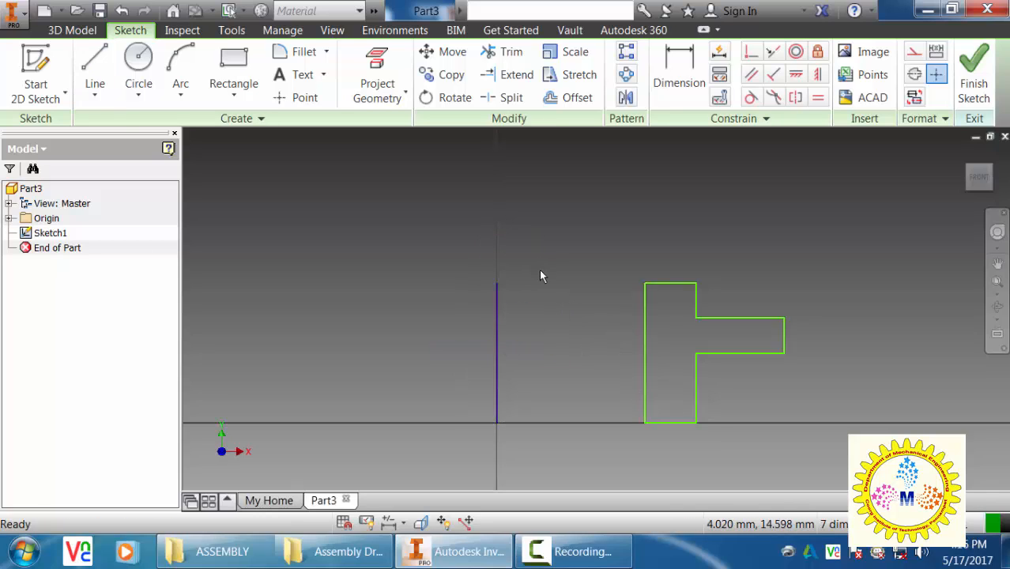
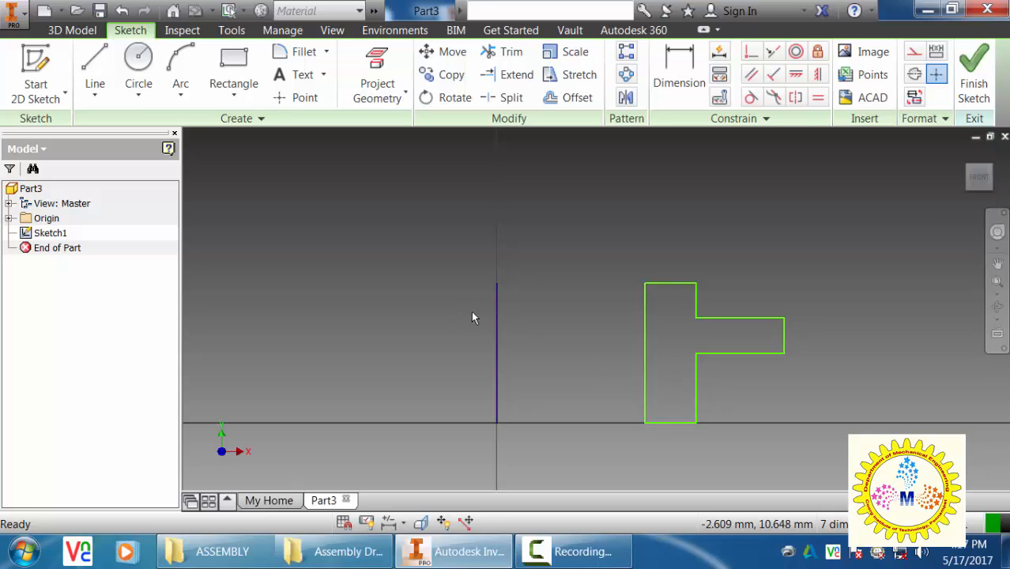
pyautogui.click(494, 313)
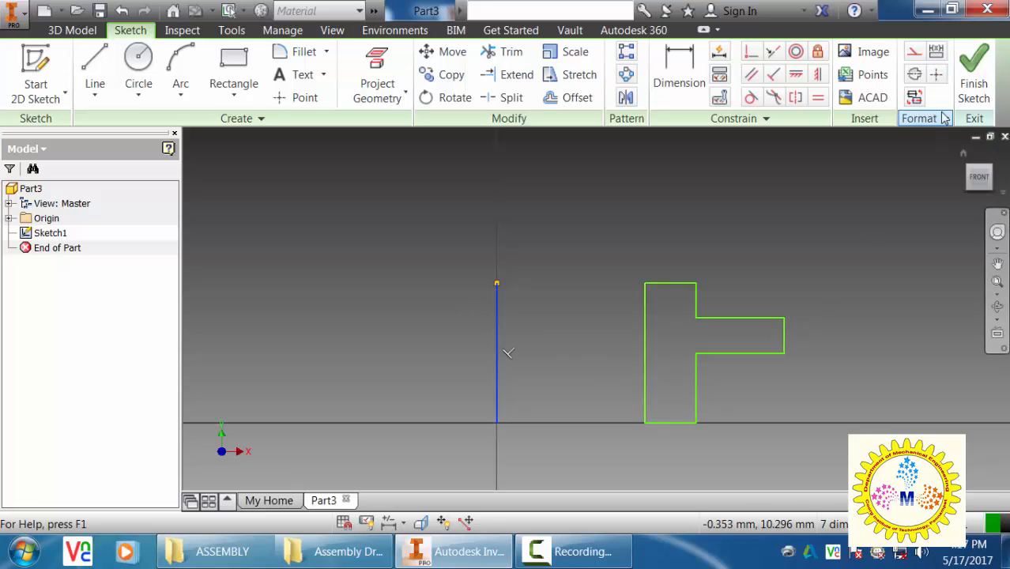
pyautogui.click(914, 76)
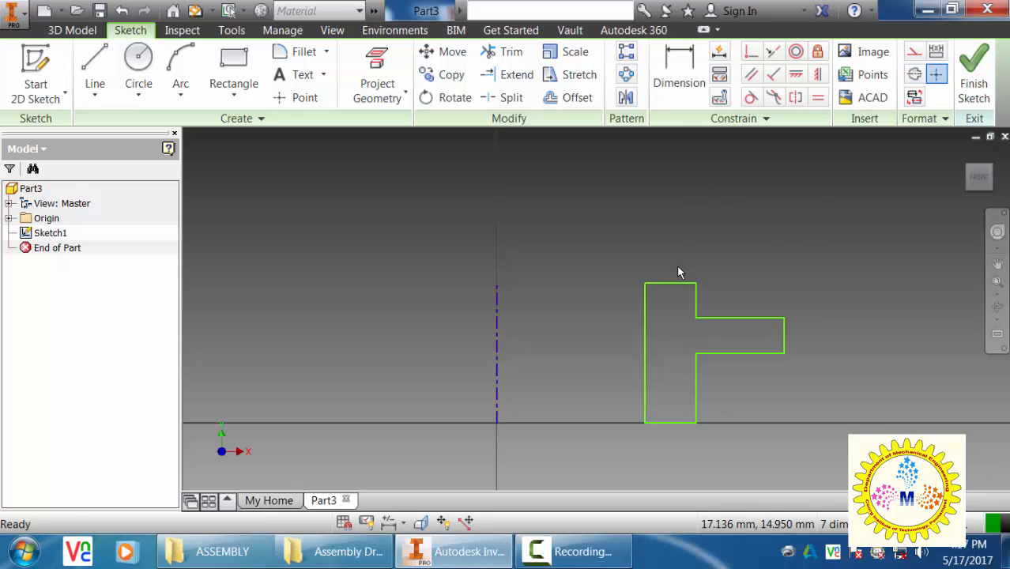
# Dimension the wall's inner edge from the centerline as a 38 mm diameter
pyautogui.click(678, 79)
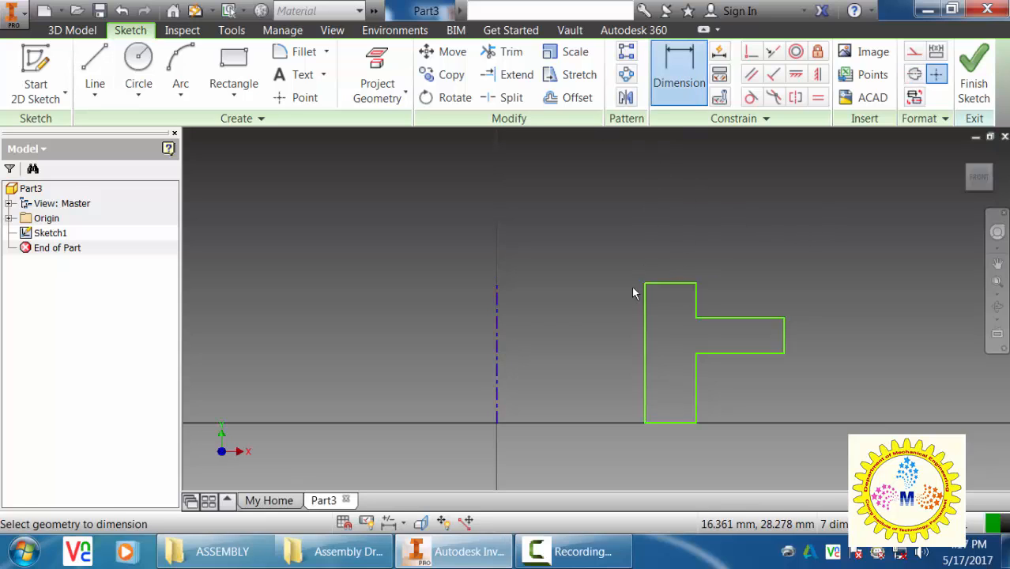
pyautogui.click(646, 308)
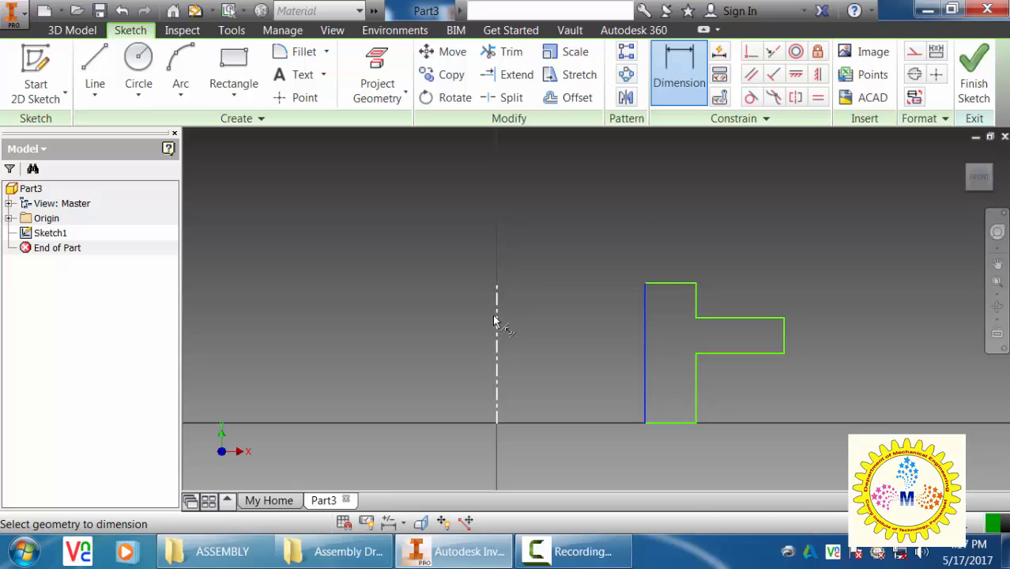
pyautogui.click(496, 321)
pyautogui.click(504, 213)
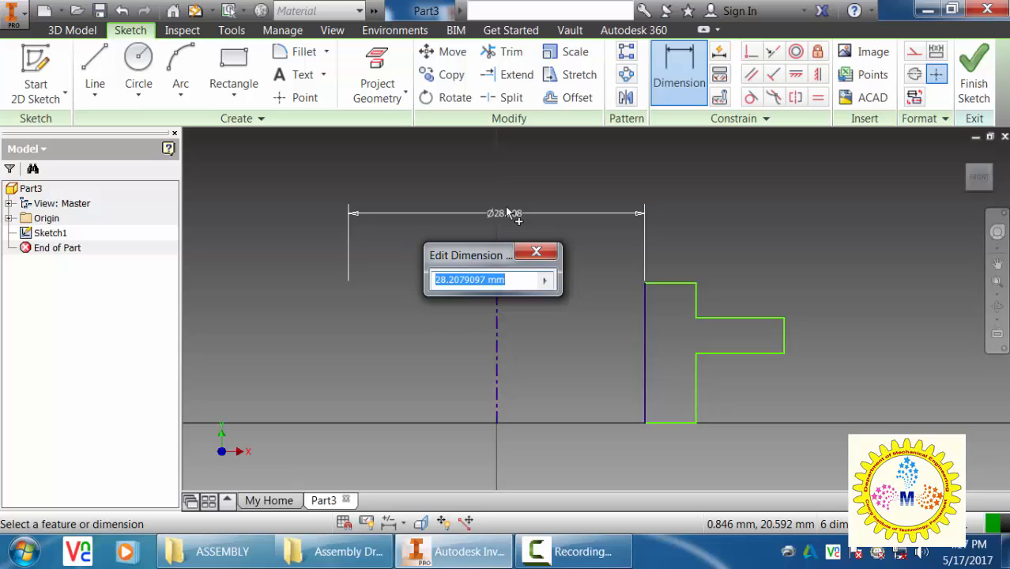
pyautogui.write('38')
pyautogui.press('Return')
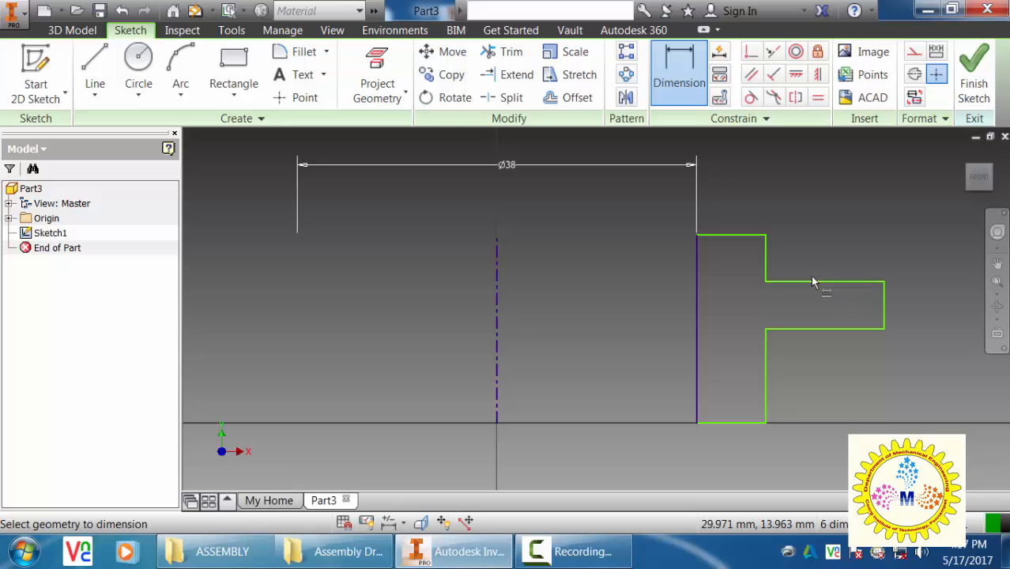
# Dimension the wall's outer edge from the centerline as a 50 mm diameter
pyautogui.click(765, 260)
pyautogui.click(497, 253)
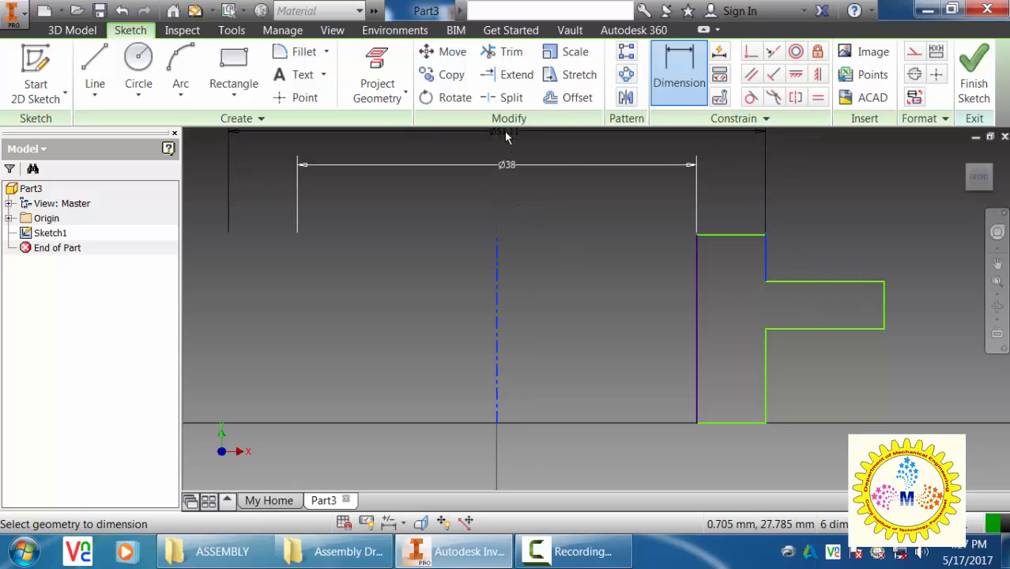
pyautogui.click(507, 136)
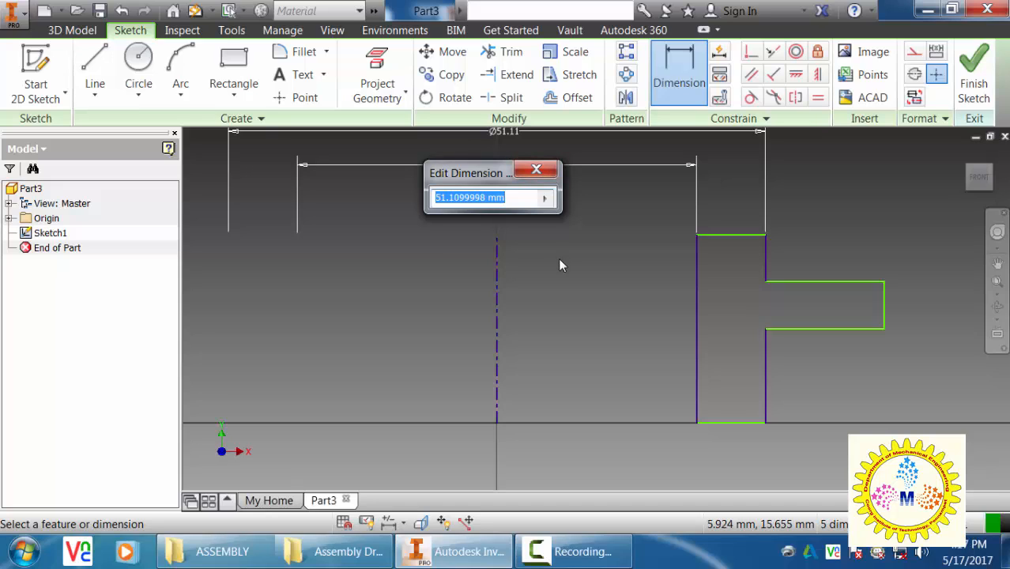
pyautogui.write('50')
pyautogui.press('Return')
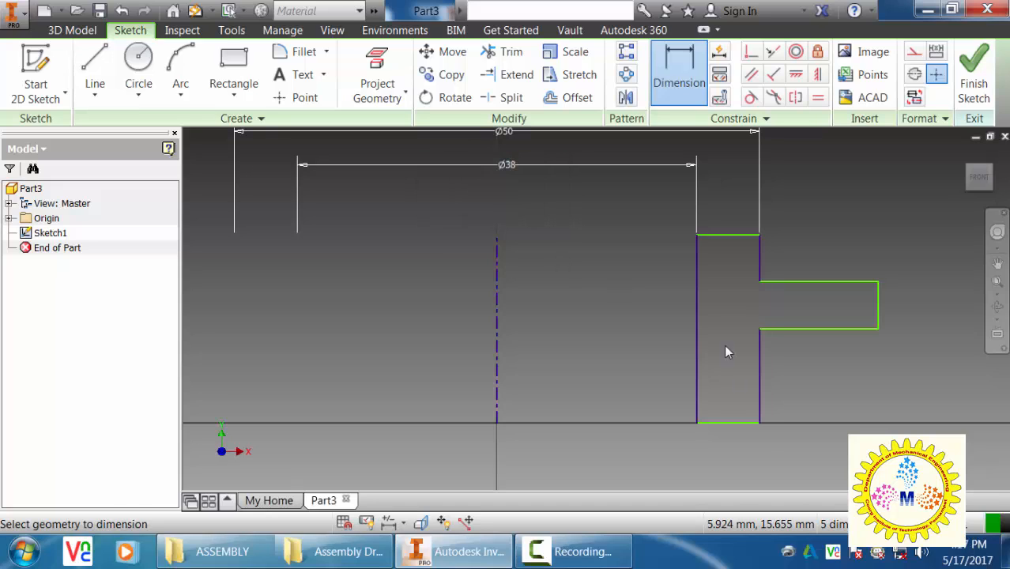
# Dimension the profile's overall height between the wall's top and bottom edges as 45 mm
pyautogui.click(734, 237)
pyautogui.click(722, 422)
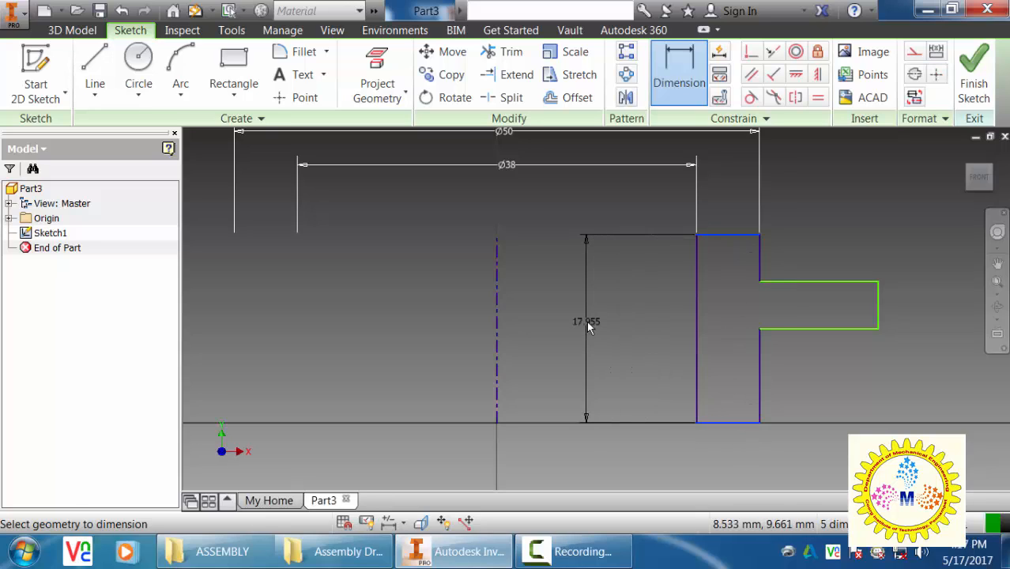
pyautogui.click(586, 321)
pyautogui.write('45')
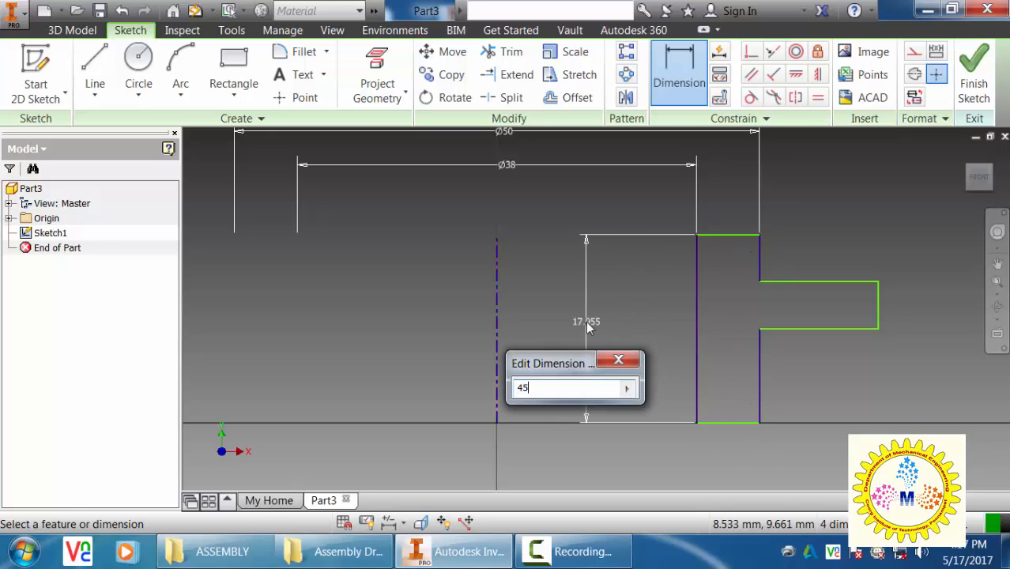
pyautogui.press('Return')
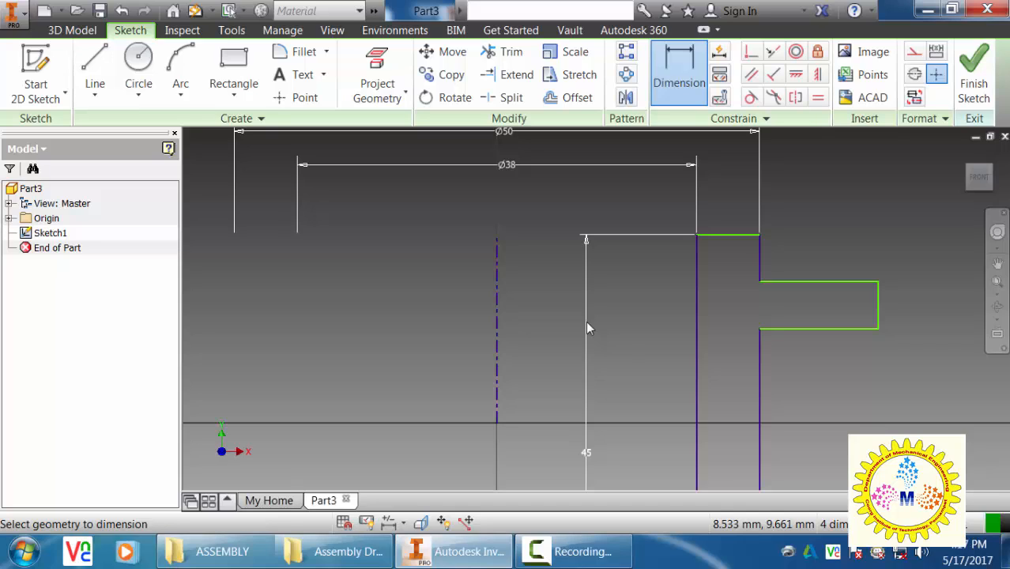
# Dimension the flange's upper edge 10 mm below the wall's top edge
pyautogui.click(803, 282)
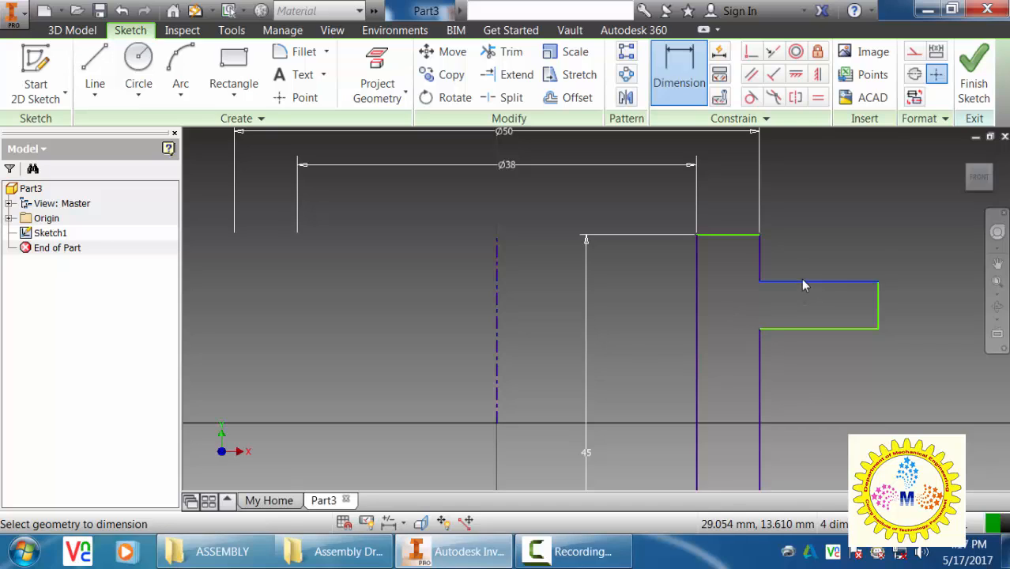
pyautogui.click(747, 236)
pyautogui.click(806, 264)
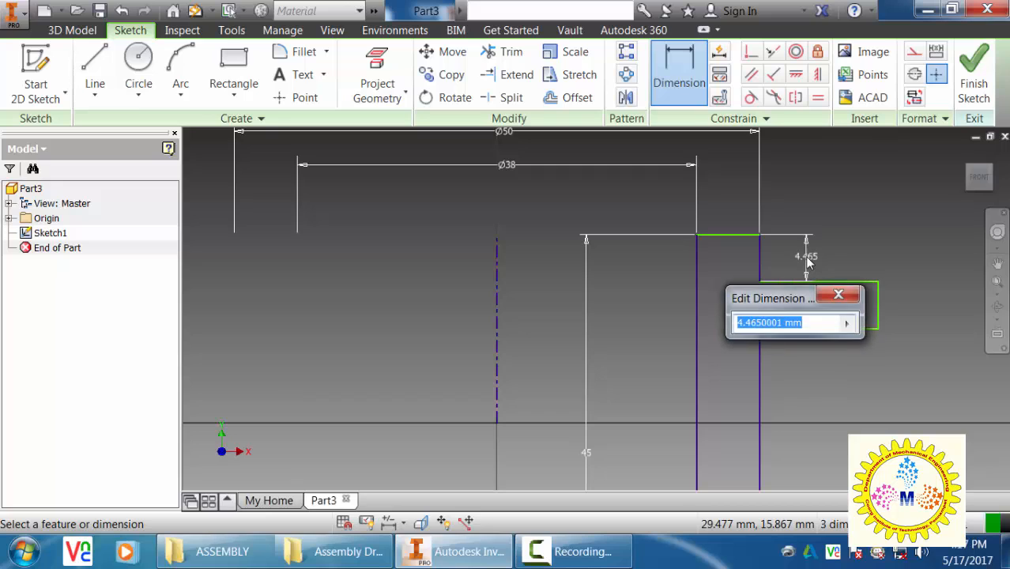
pyautogui.write('10')
pyautogui.press('Return')
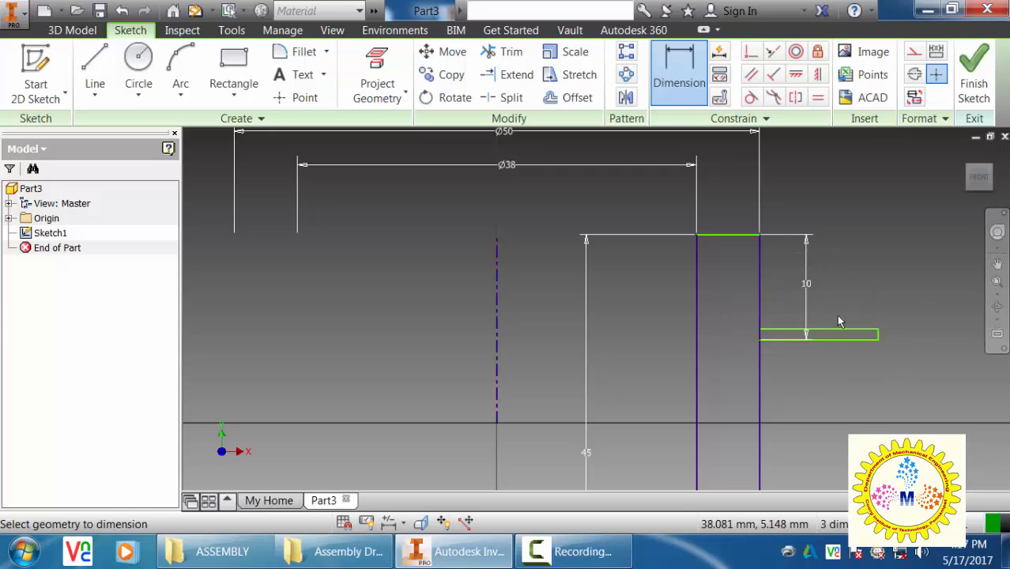
pyautogui.scroll(-4, 834, 338)
pyautogui.scroll(4, 833, 338)
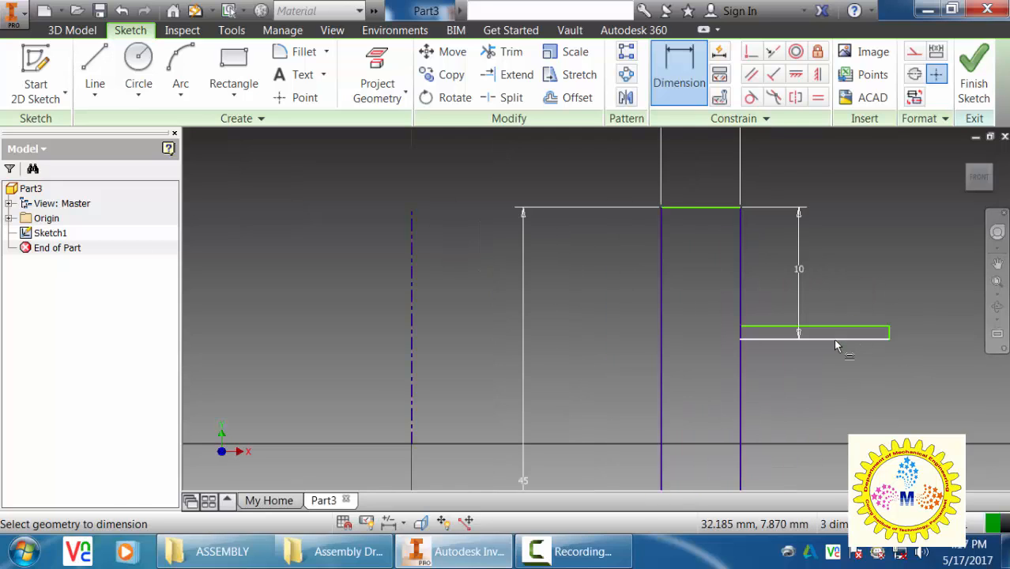
pyautogui.click(834, 327)
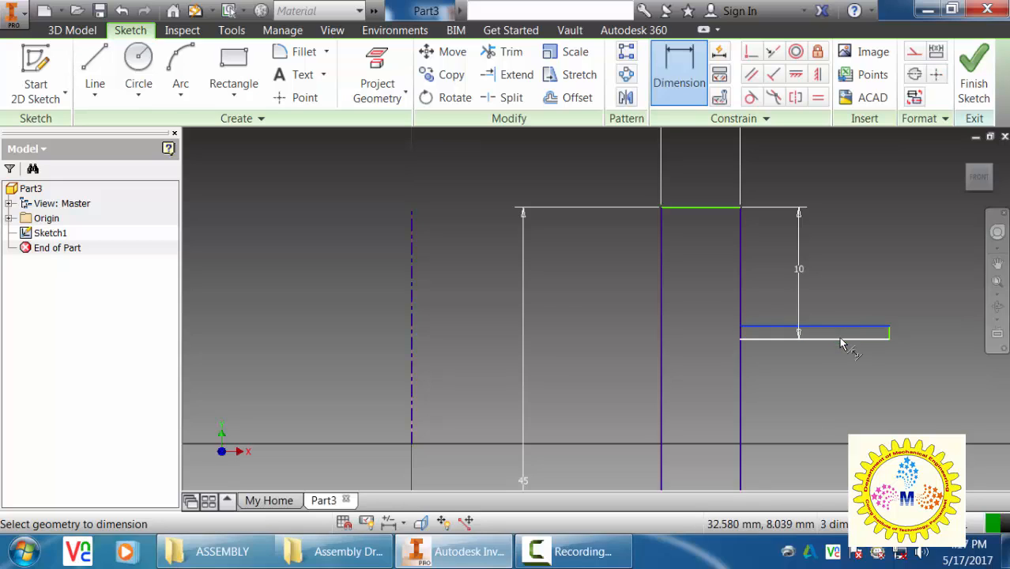
pyautogui.click(841, 338)
pyautogui.press('Escape')
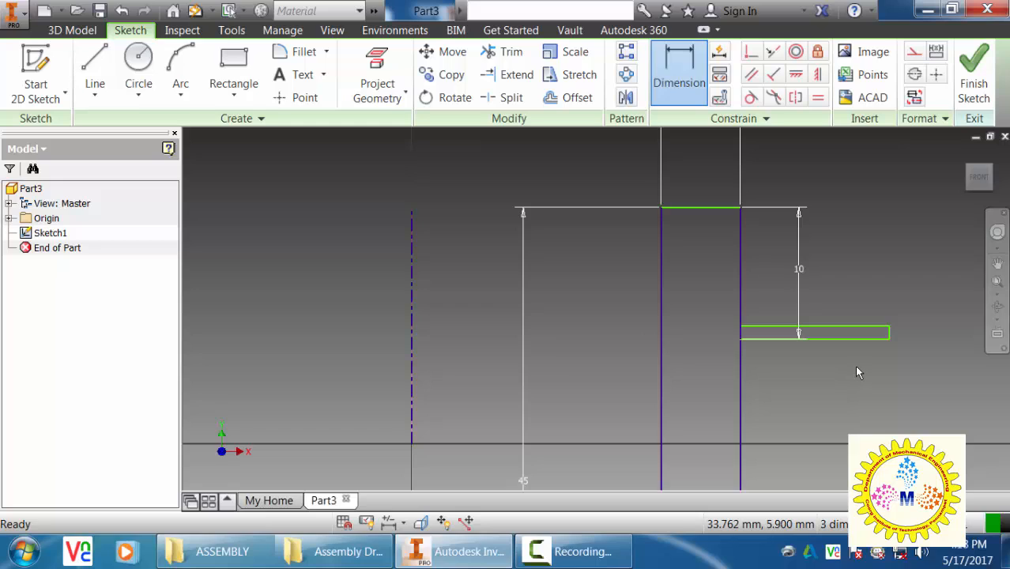
# Undo the 10 mm change and delete the offset dimension between the wall's top edge and the flange's upper edge
pyautogui.hotkey('ctrl', 'z')
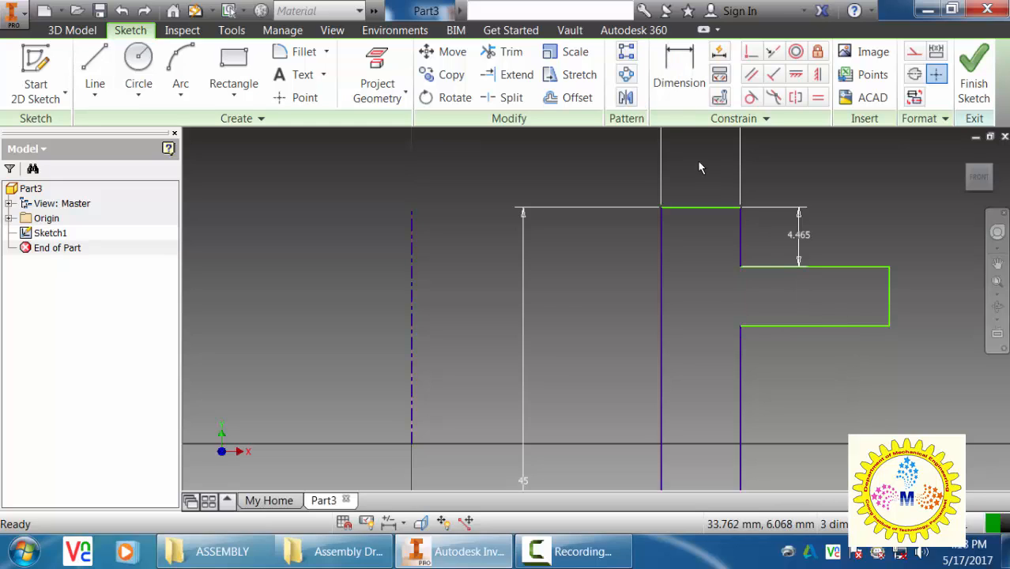
pyautogui.click(799, 241)
pyautogui.press('Delete')
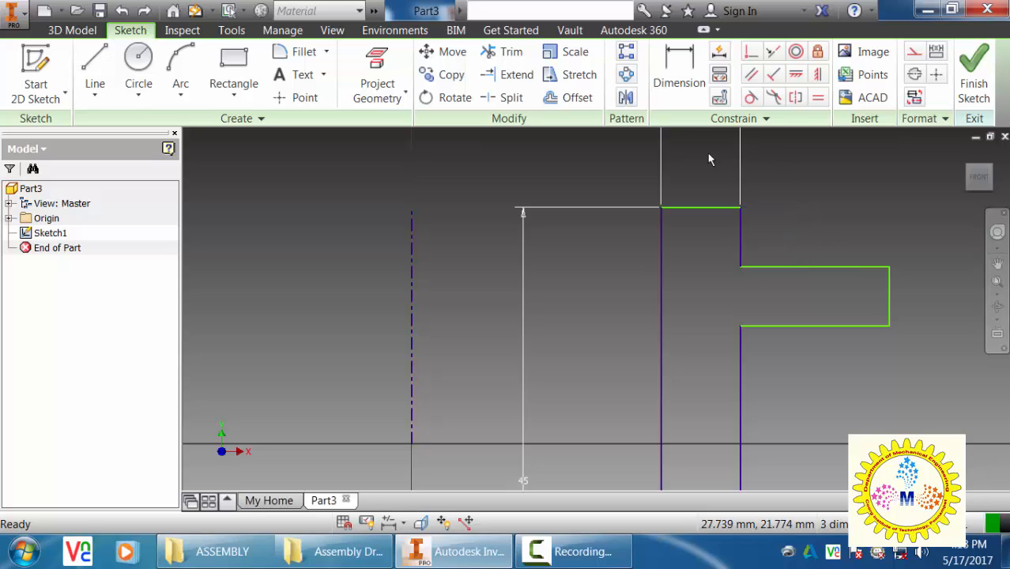
# Dimension the flange's thickness between its upper and lower edges as 10 mm
pyautogui.press('d')
pyautogui.click(801, 266)
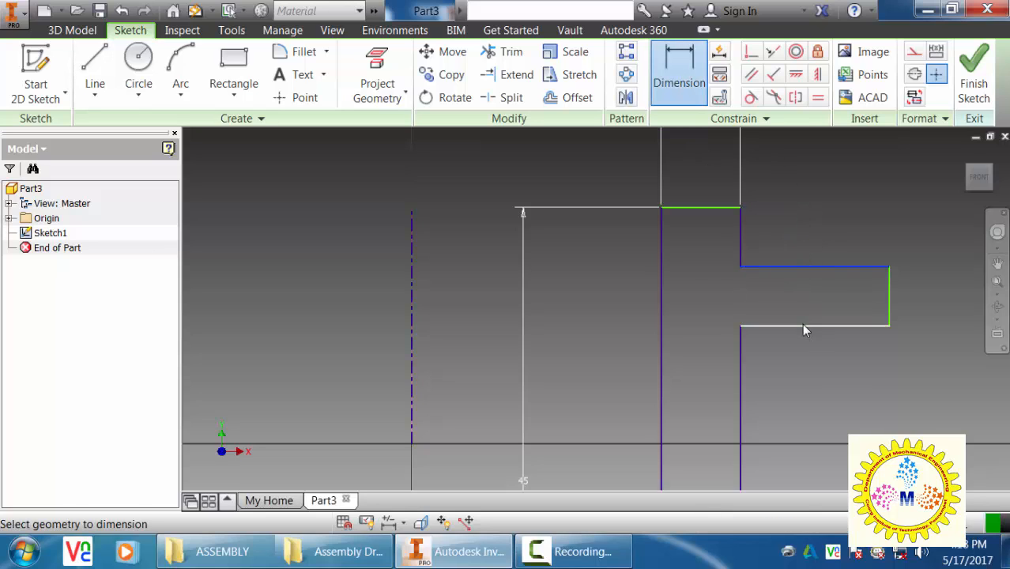
pyautogui.click(804, 326)
pyautogui.click(692, 282)
pyautogui.write('10')
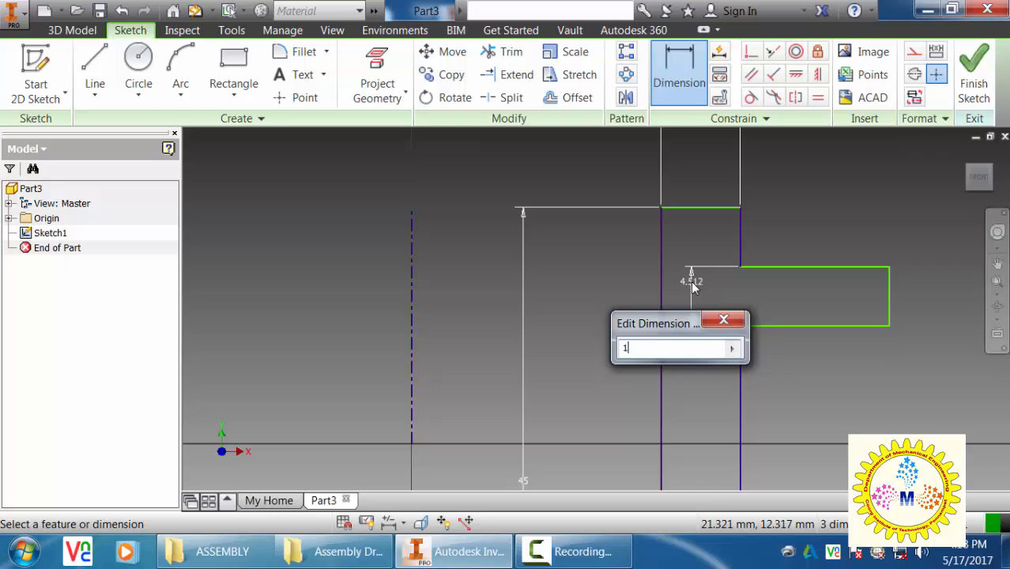
pyautogui.press('Return')
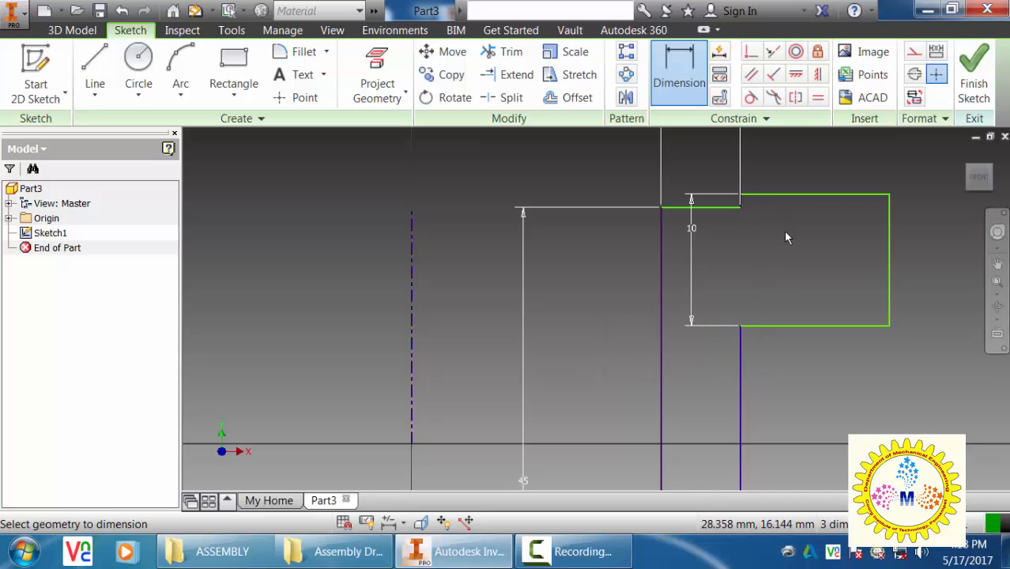
pyautogui.scroll(-3, 783, 231)
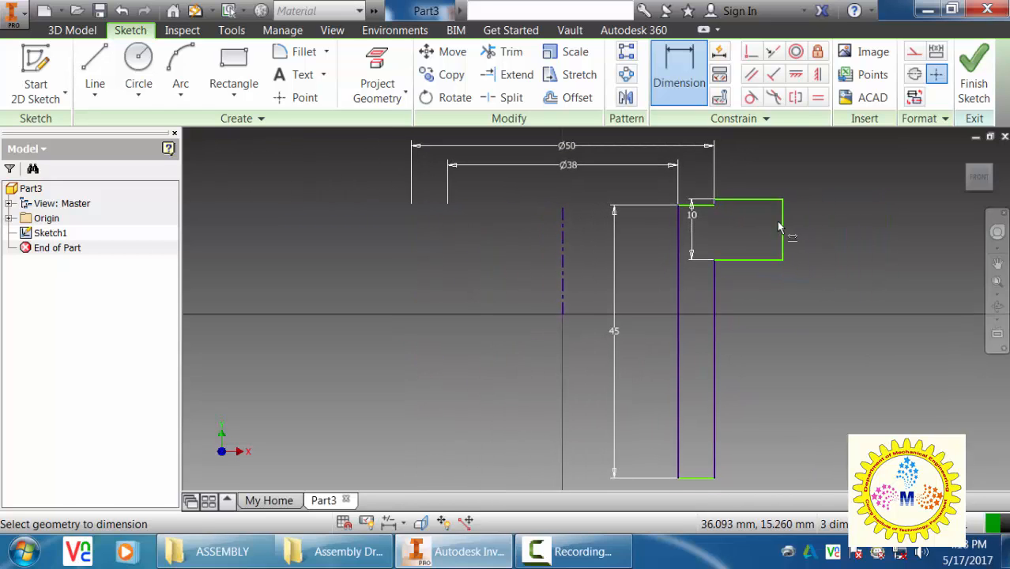
# Move the flange down below the wall's top edge and dimension its upper edge 10 mm below that edge
pyautogui.moveTo(776, 221); pyautogui.dragTo(755, 325, button='middle')
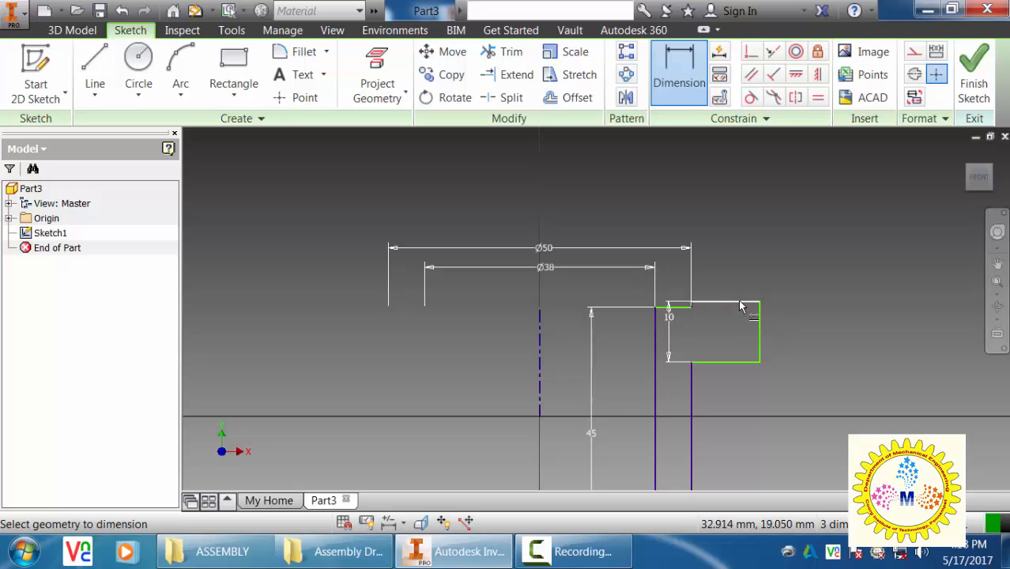
pyautogui.moveTo(740, 300); pyautogui.dragTo(739, 341)
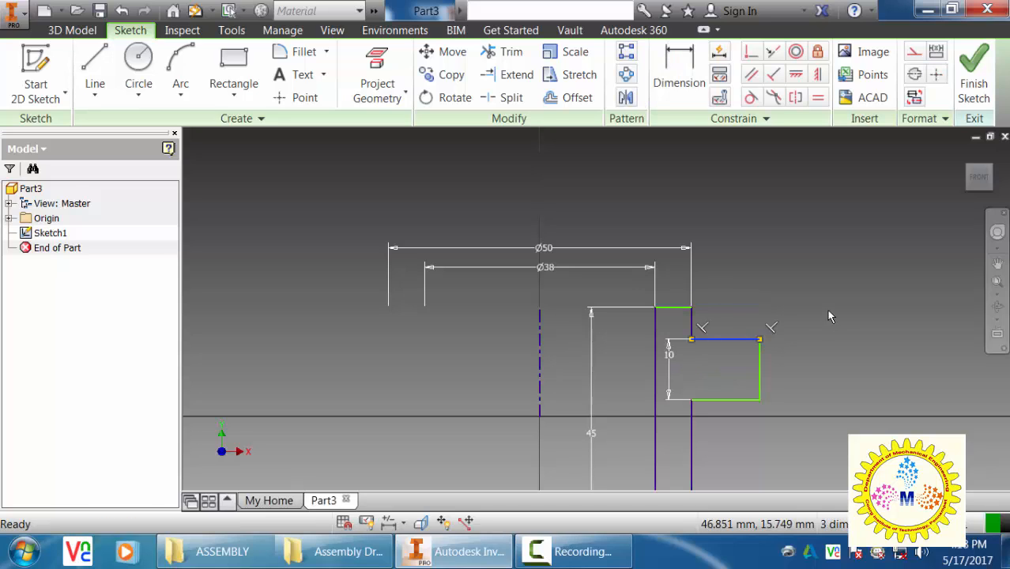
pyautogui.click(689, 66)
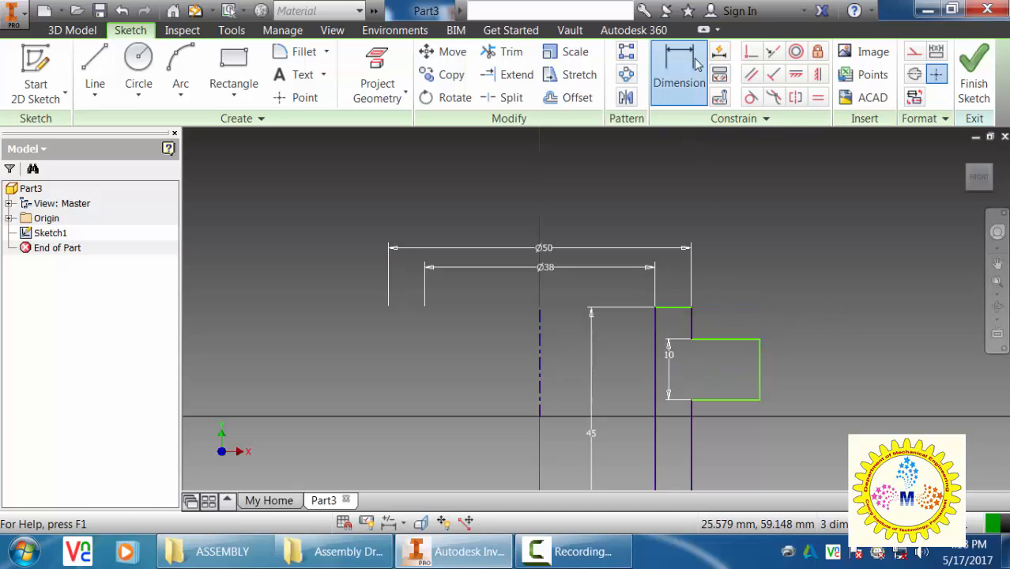
pyautogui.click(692, 320)
pyautogui.click(746, 318)
pyautogui.write('10')
pyautogui.press('Return')
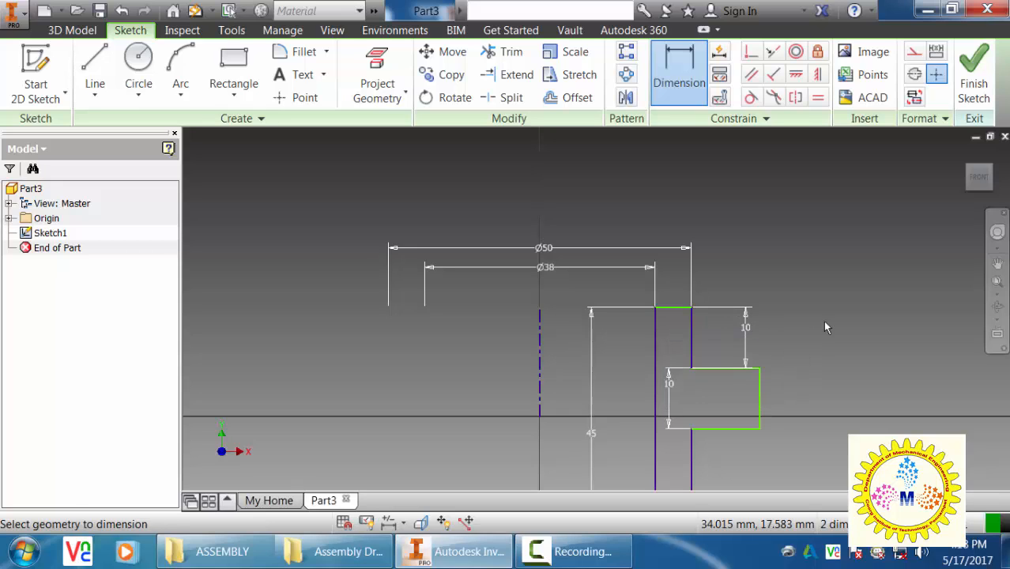
pyautogui.moveTo(823, 321); pyautogui.dragTo(831, 211, button='middle')
pyautogui.press('Escape')
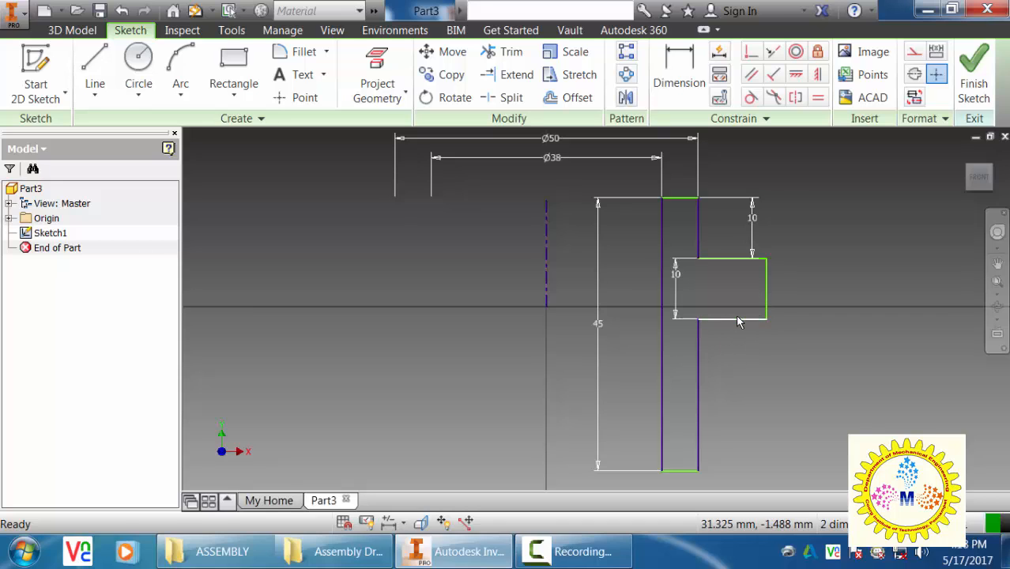
# Shift the dimensioned wall and flange profile upward along the centerline by moving the flange's lower edge
pyautogui.moveTo(736, 315)
pyautogui.mouseDown()
pyautogui.moveTo(740, 347)
pyautogui.moveTo(746, 265)
pyautogui.mouseUp()
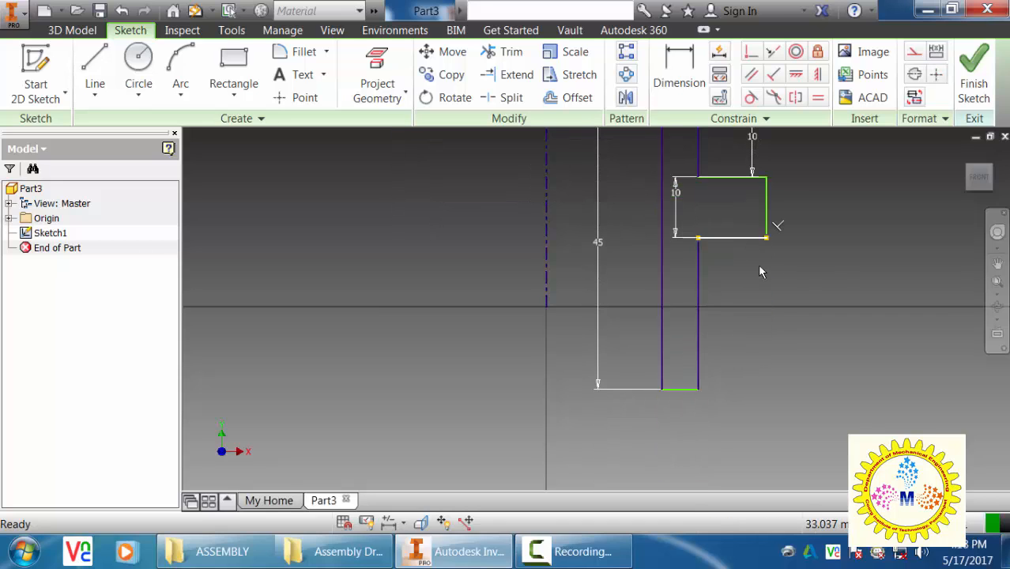
pyautogui.click(834, 269)
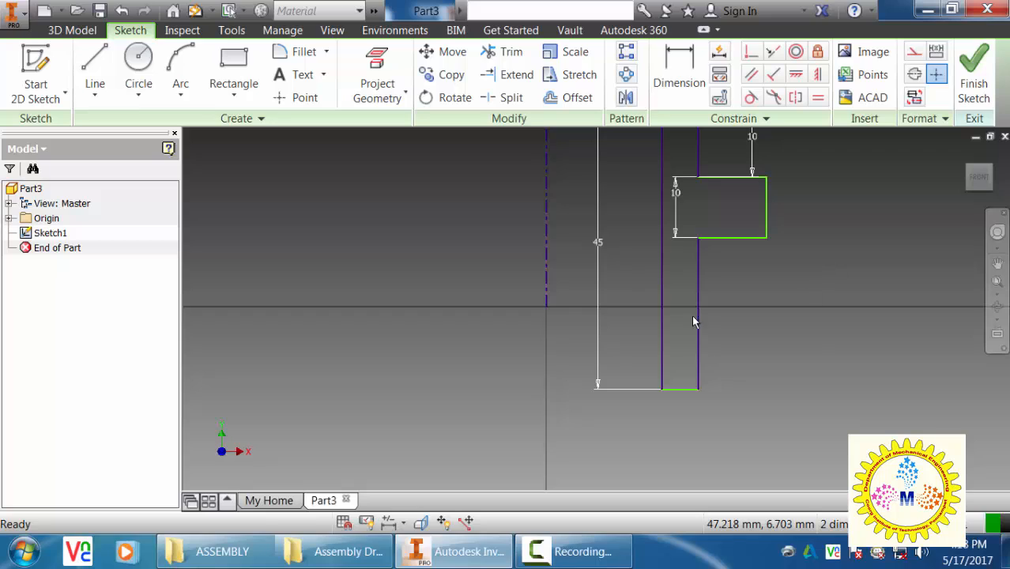
pyautogui.moveTo(701, 286); pyautogui.dragTo(741, 287)
pyautogui.click(740, 292)
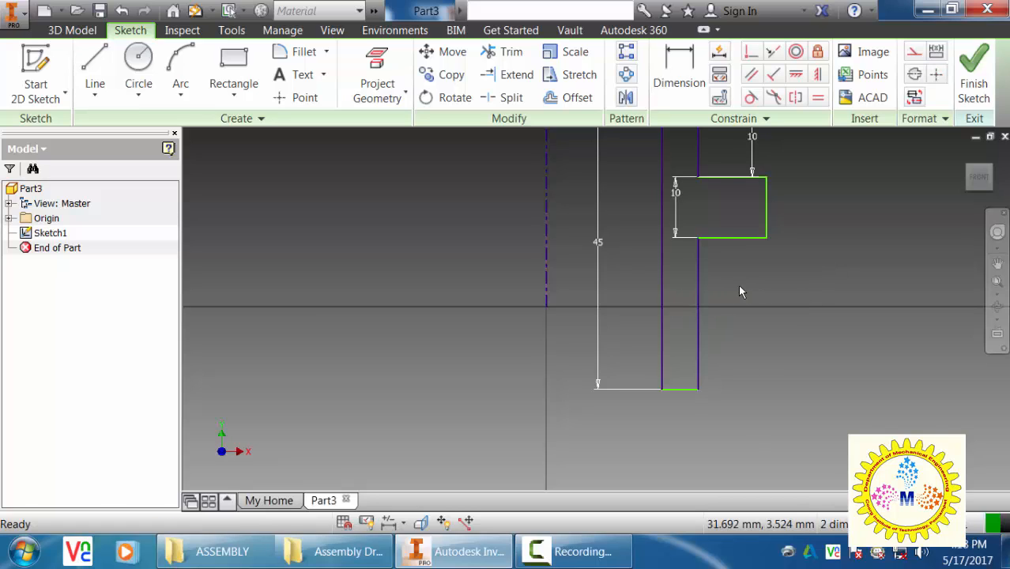
pyautogui.moveTo(741, 238)
pyautogui.mouseDown()
pyautogui.moveTo(744, 288)
pyautogui.moveTo(755, 221)
pyautogui.mouseUp()
pyautogui.moveTo(757, 196); pyautogui.dragTo(757, 194)
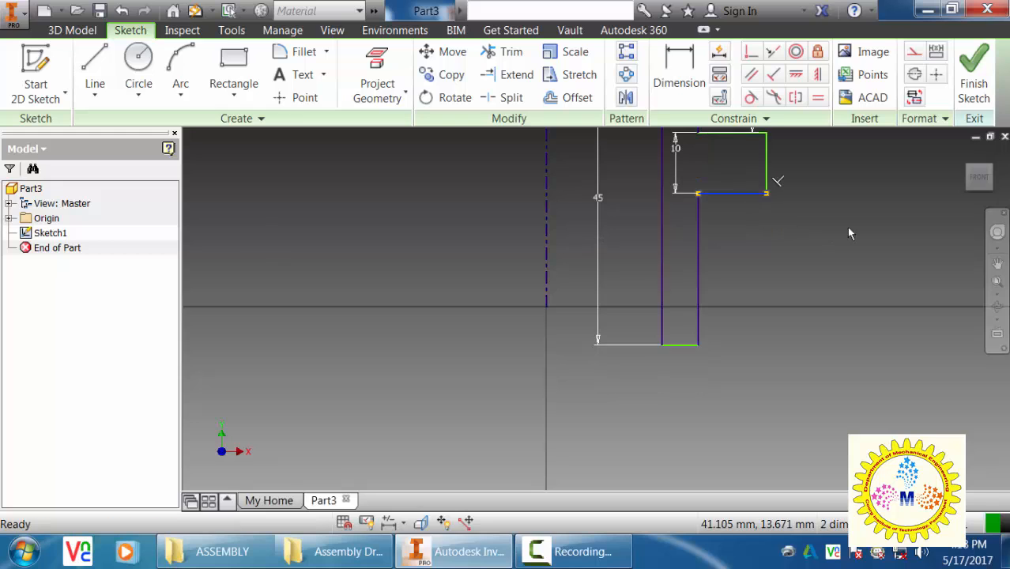
pyautogui.moveTo(857, 213)
pyautogui.mouseDown(button='middle')
pyautogui.moveTo(799, 408)
pyautogui.moveTo(813, 332)
pyautogui.moveTo(825, 367)
pyautogui.mouseUp(button='middle')
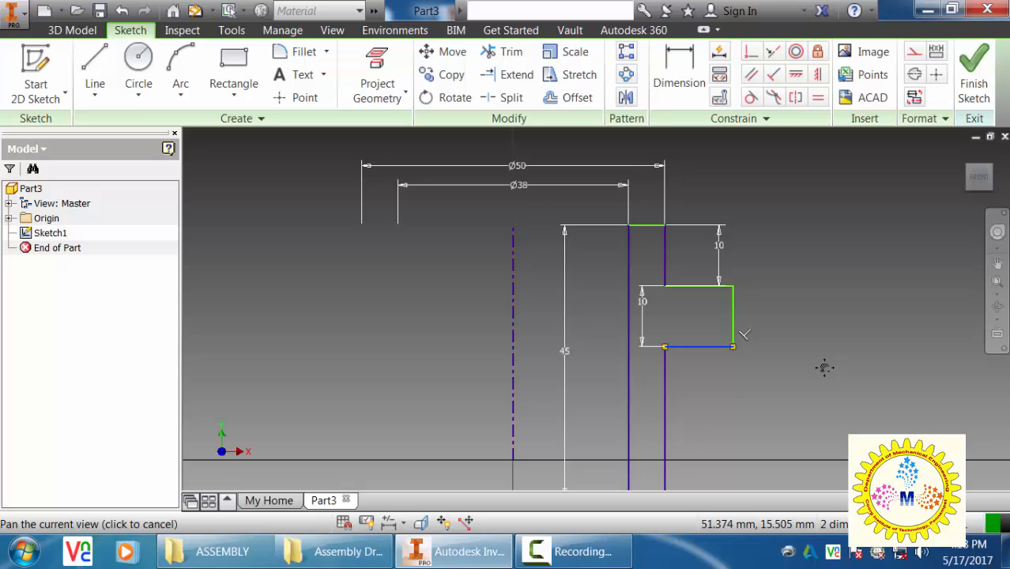
pyautogui.press('Escape')
pyautogui.click(678, 79)
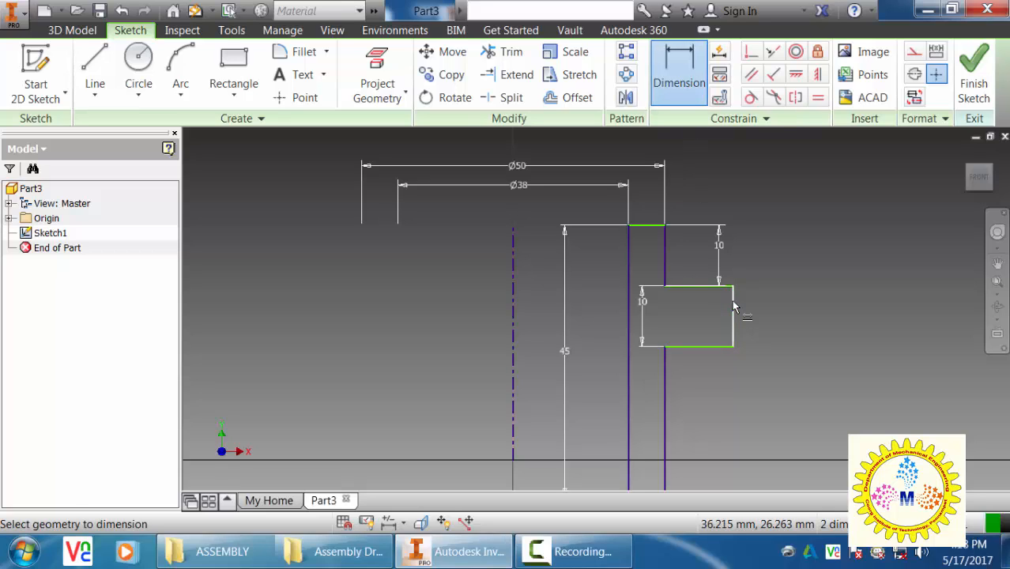
pyautogui.press('Escape')
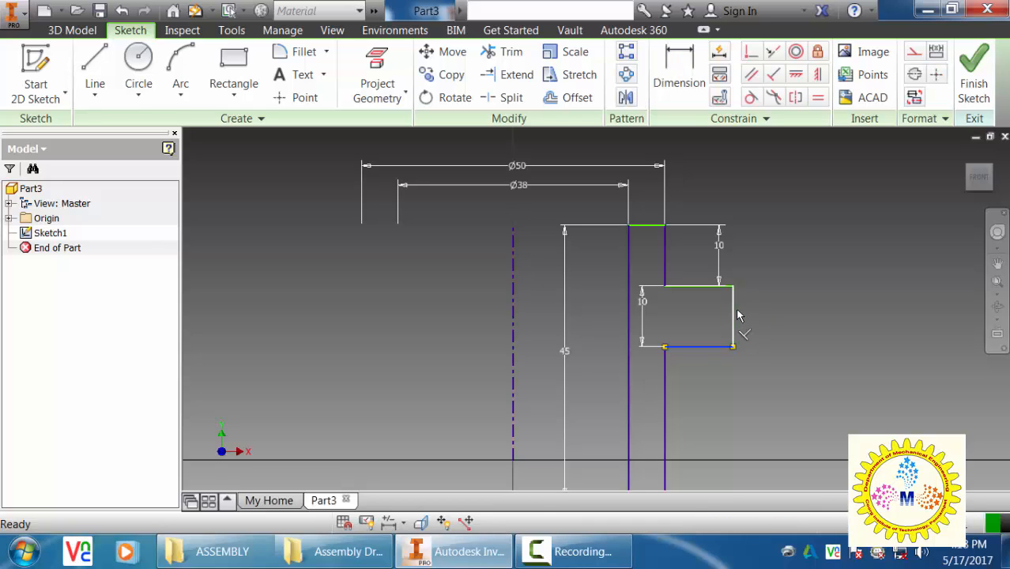
pyautogui.click(734, 316)
pyautogui.press('Delete')
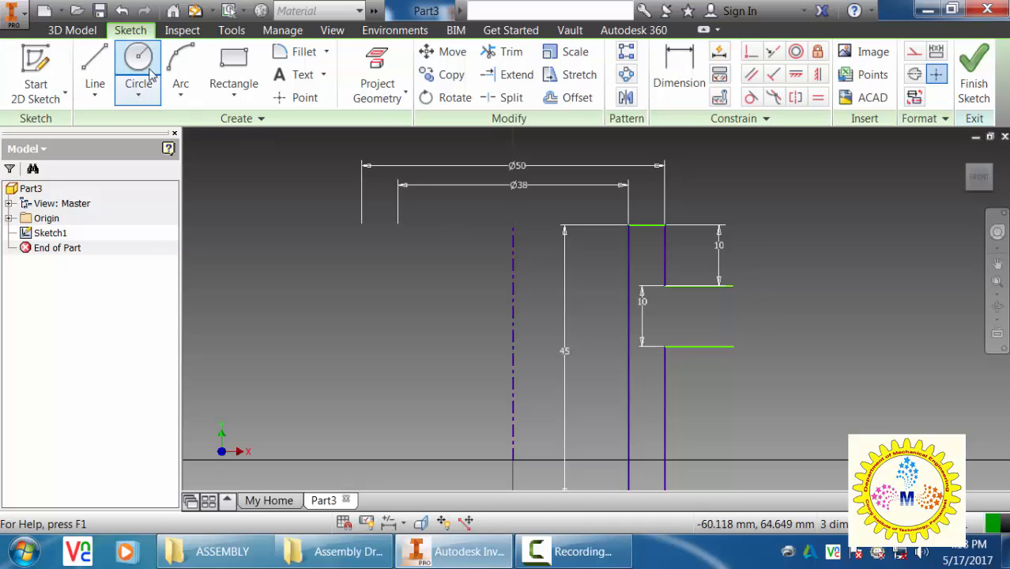
pyautogui.click(181, 95)
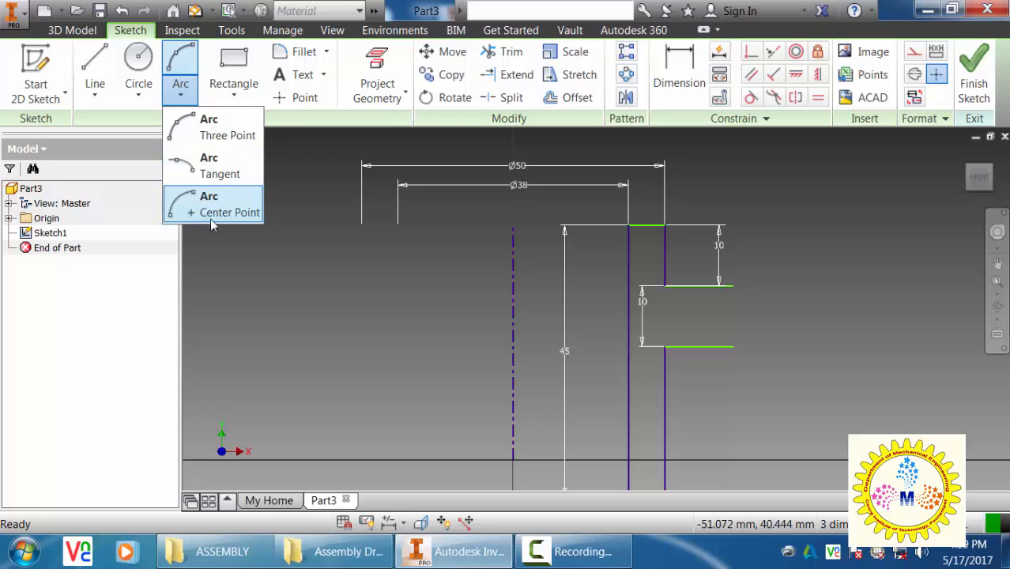
pyautogui.click(411, 244)
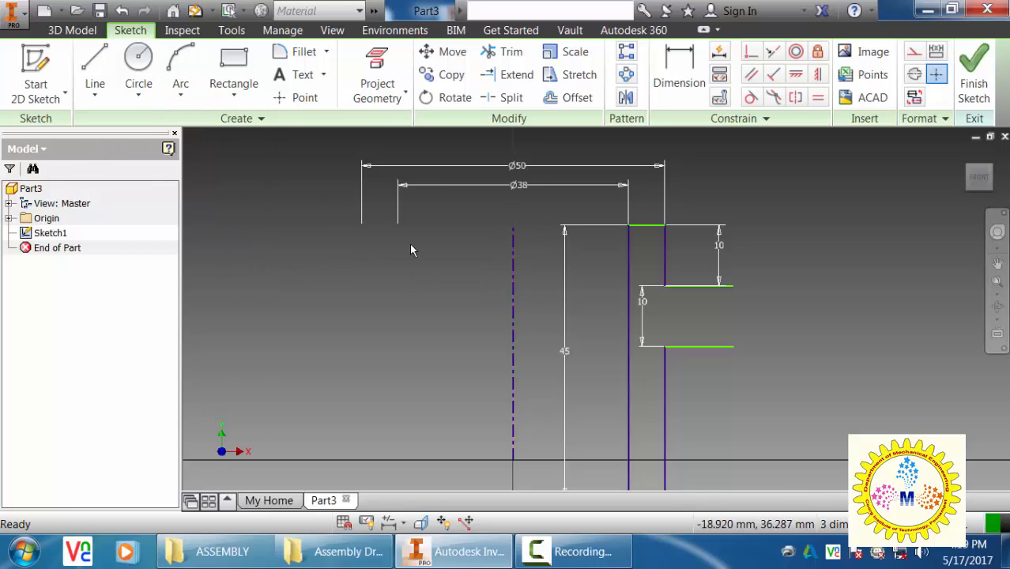
pyautogui.hotkey('ctrl', 'z')
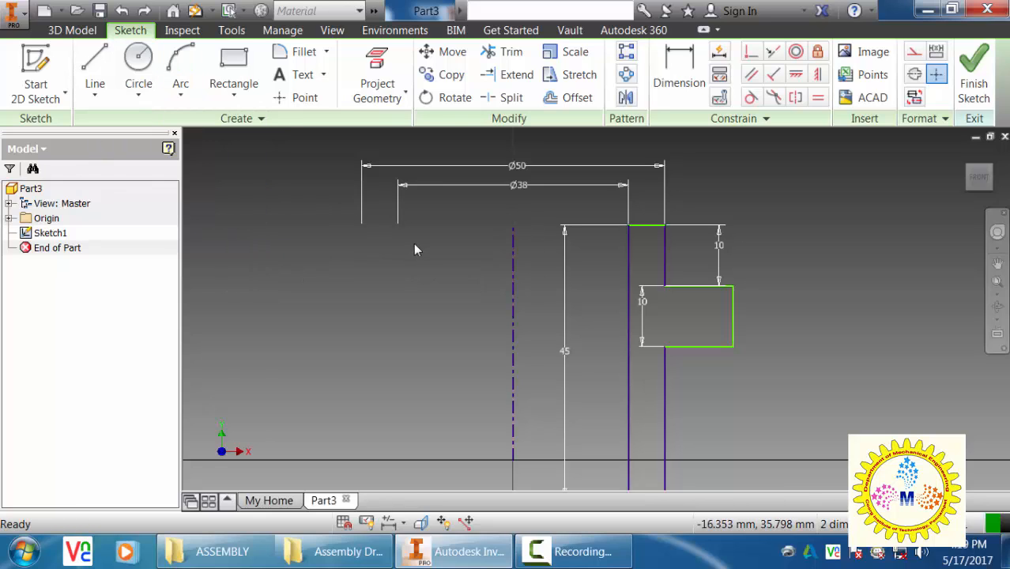
# Draw a center-point arc around the flange's outer edge from its upper to its lower corner and remove the straight outer edge
pyautogui.click(180, 95)
pyautogui.click(213, 204)
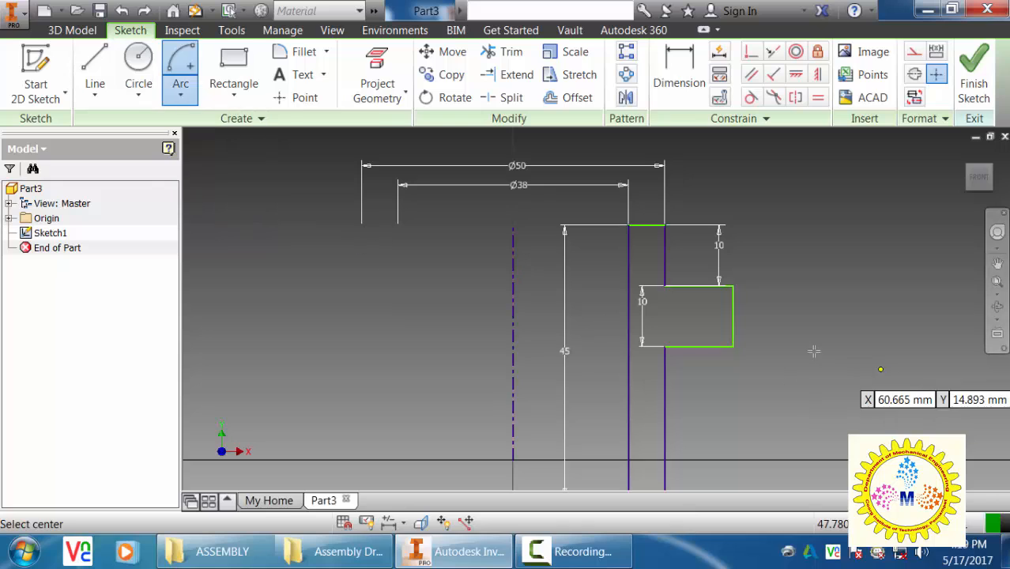
pyautogui.click(734, 316)
pyautogui.click(734, 287)
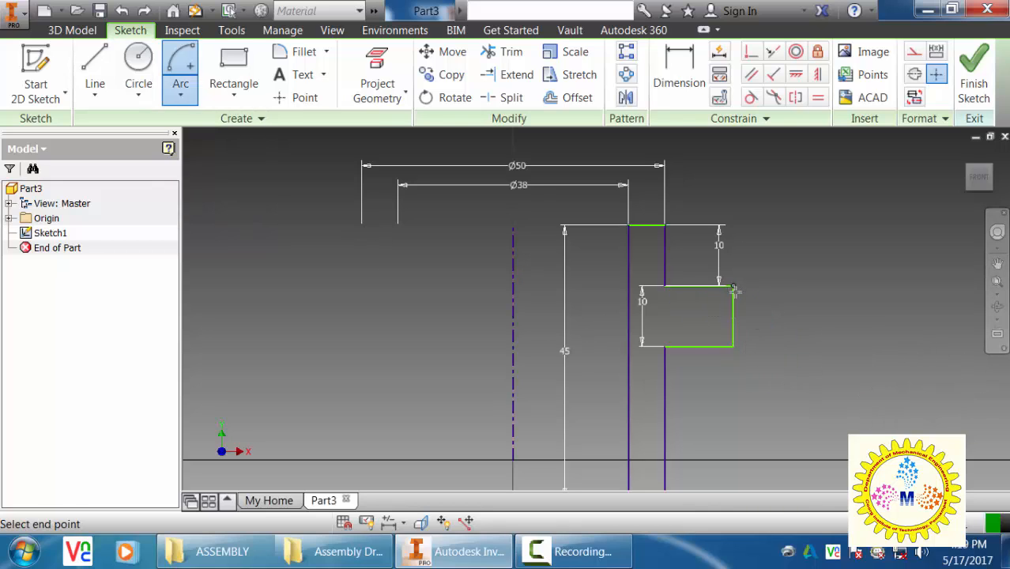
pyautogui.click(732, 347)
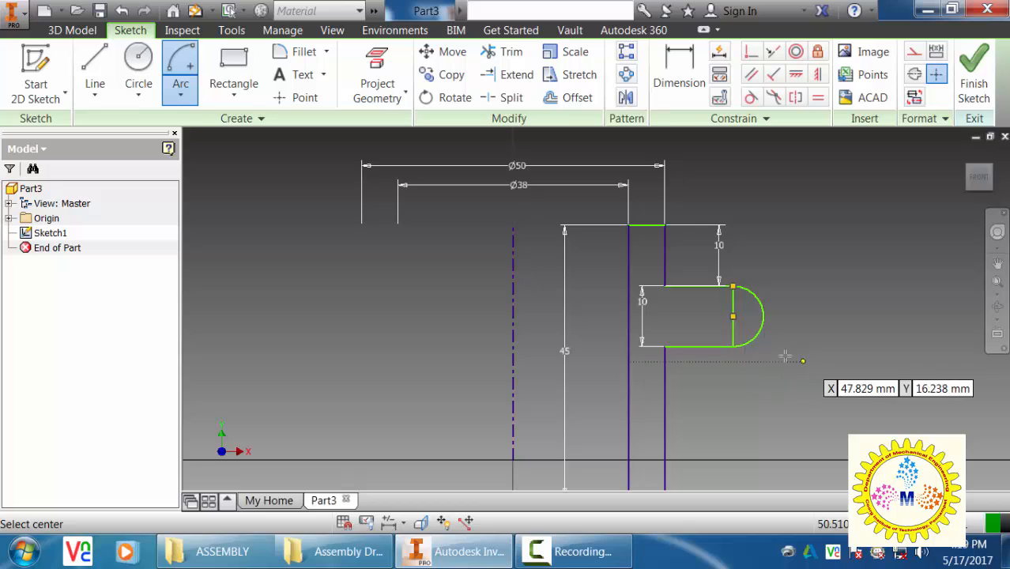
pyautogui.press('Escape')
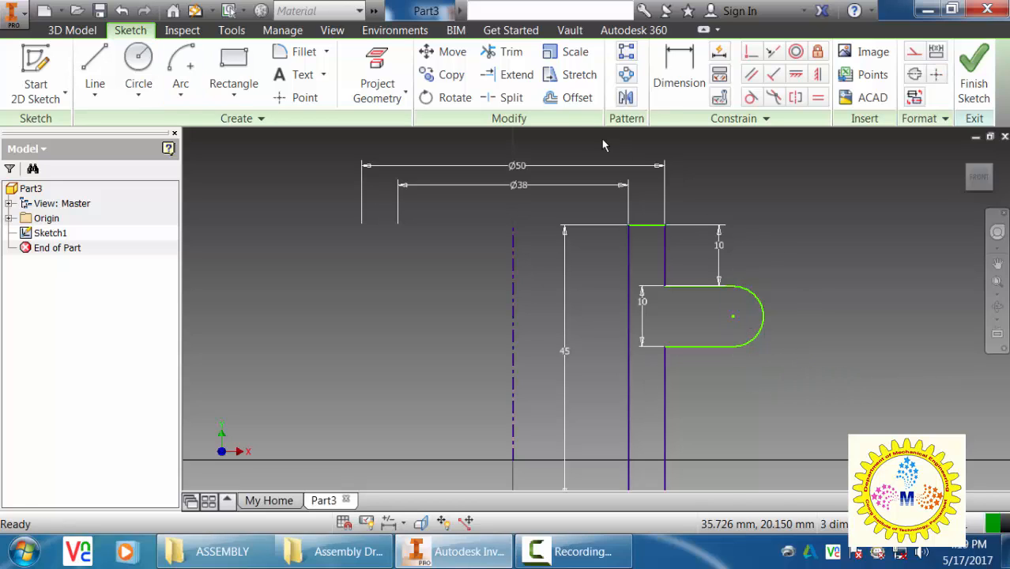
# Place a dimension for the centerline's length at the flange's arc, leaving its value as measured
pyautogui.click(679, 71)
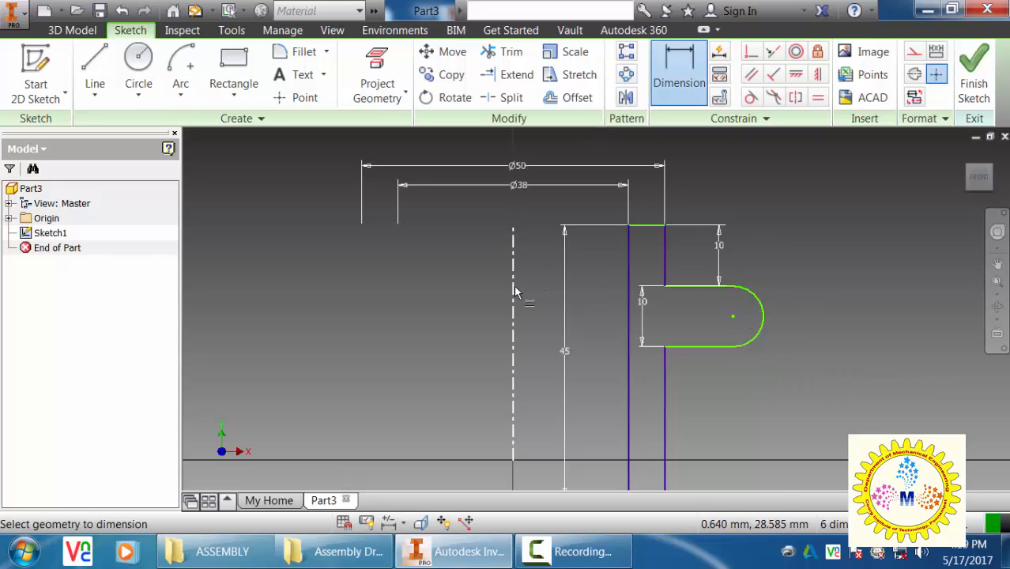
pyautogui.click(514, 290)
pyautogui.press('Escape')
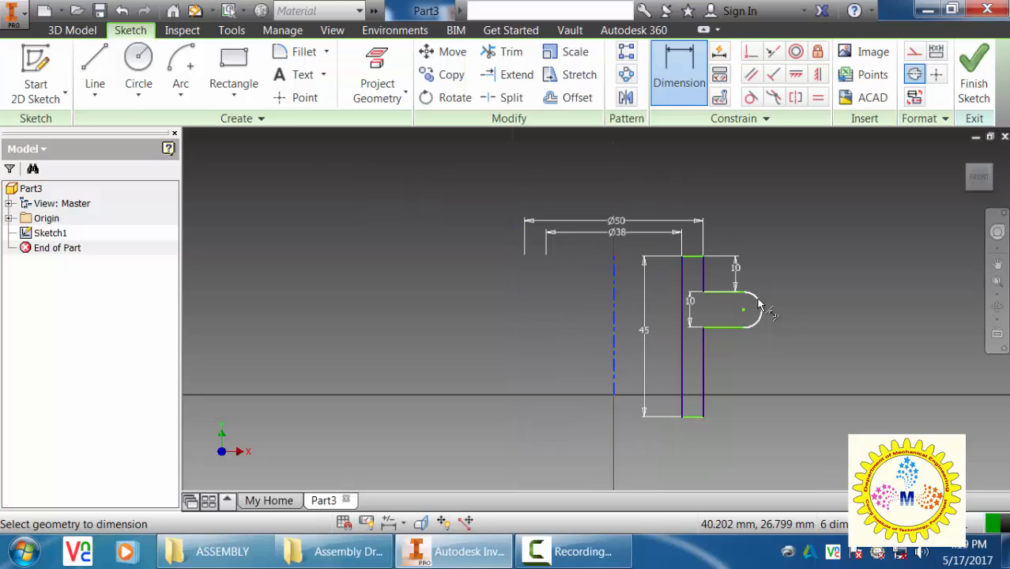
pyautogui.scroll(5, 761, 308)
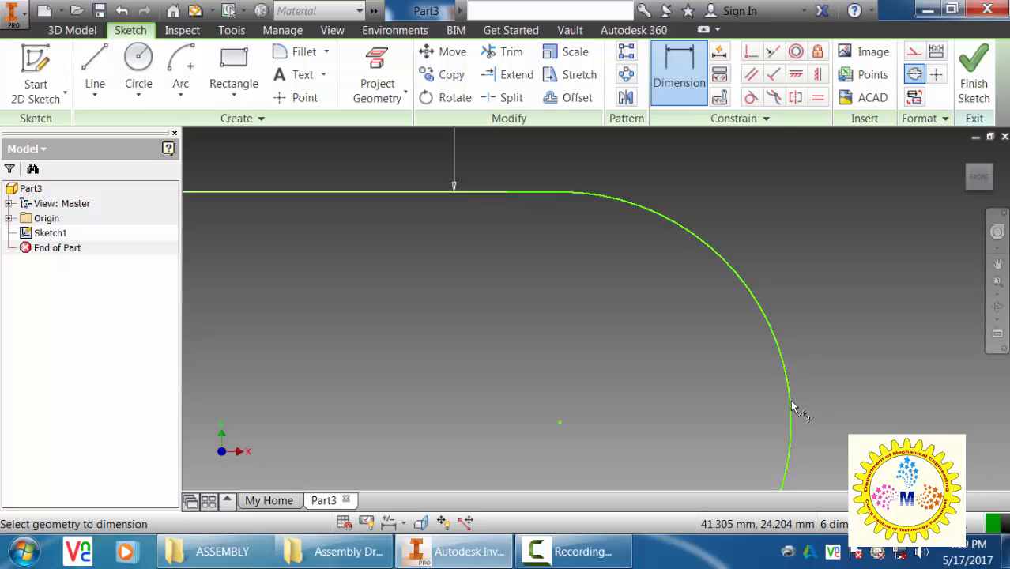
pyautogui.moveTo(794, 406); pyautogui.dragTo(781, 180, button='middle')
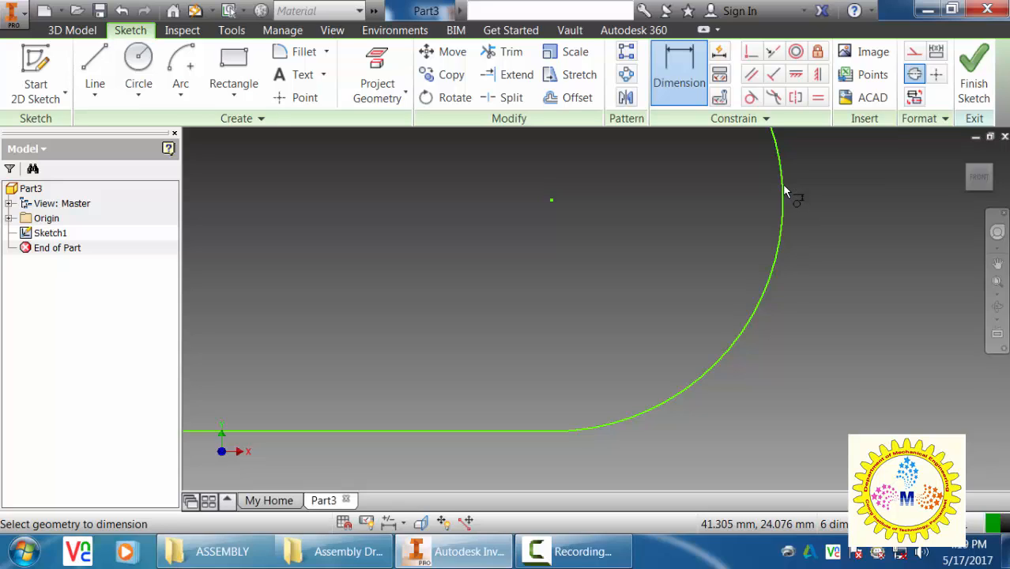
pyautogui.click(785, 190)
pyautogui.click(716, 198)
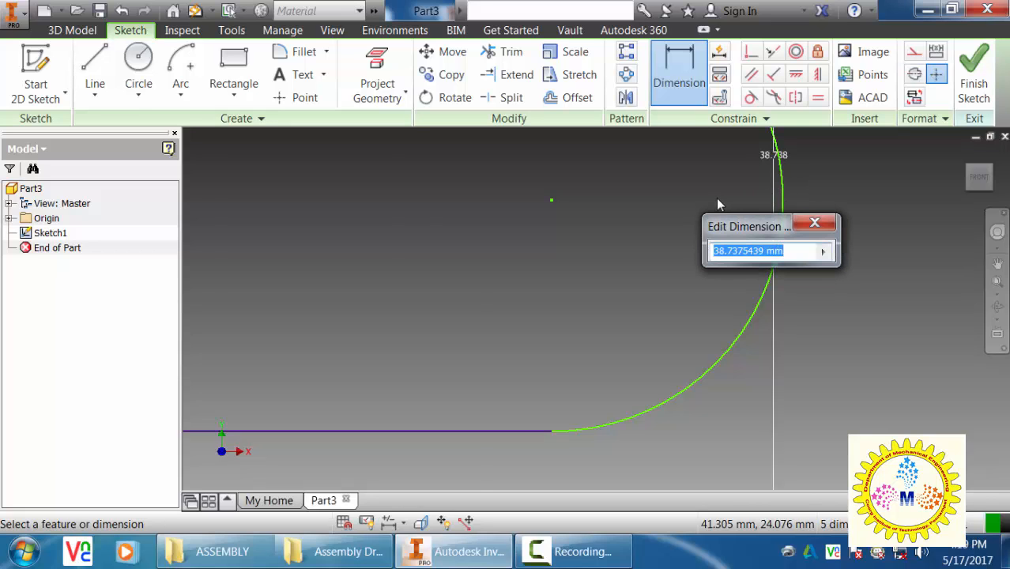
pyautogui.scroll(-5, 717, 197)
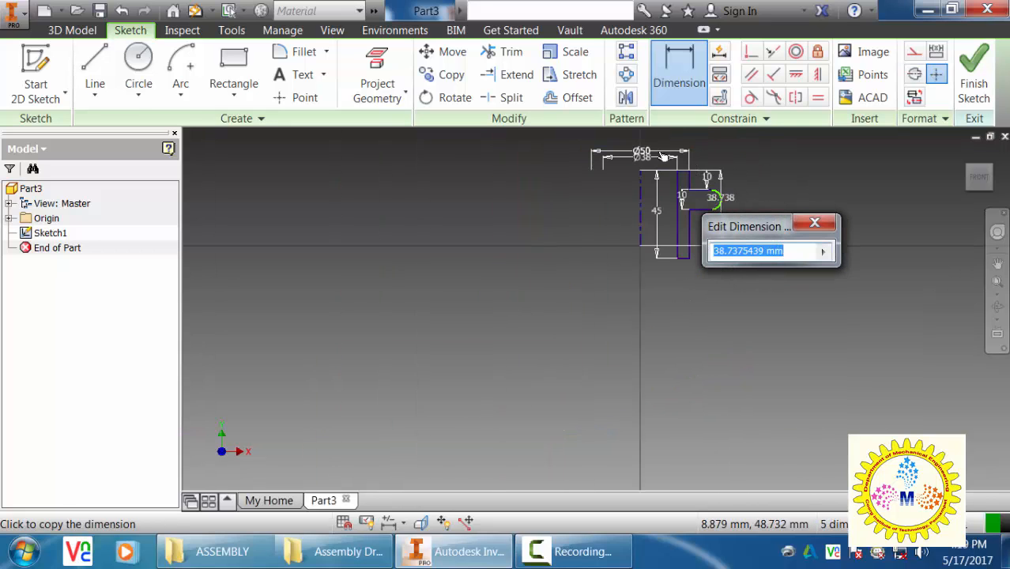
pyautogui.moveTo(658, 150); pyautogui.dragTo(666, 239, button='middle')
pyautogui.click(815, 222)
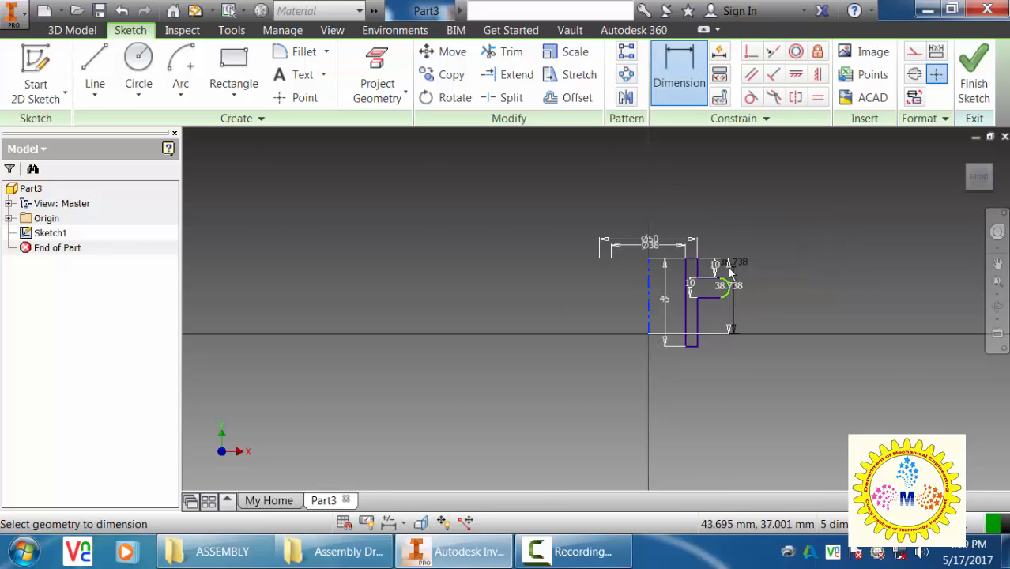
# Dimension the flange's outer diameter from the centerline to the arc's outermost point as 90 mm
pyautogui.scroll(8, 724, 280)
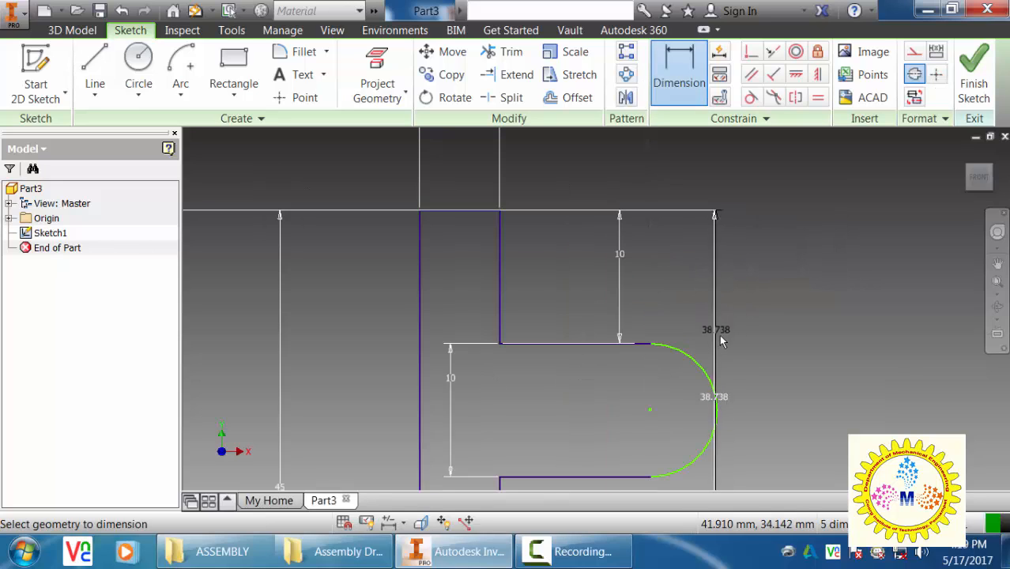
pyautogui.click(717, 407)
pyautogui.scroll(-6, 548, 190)
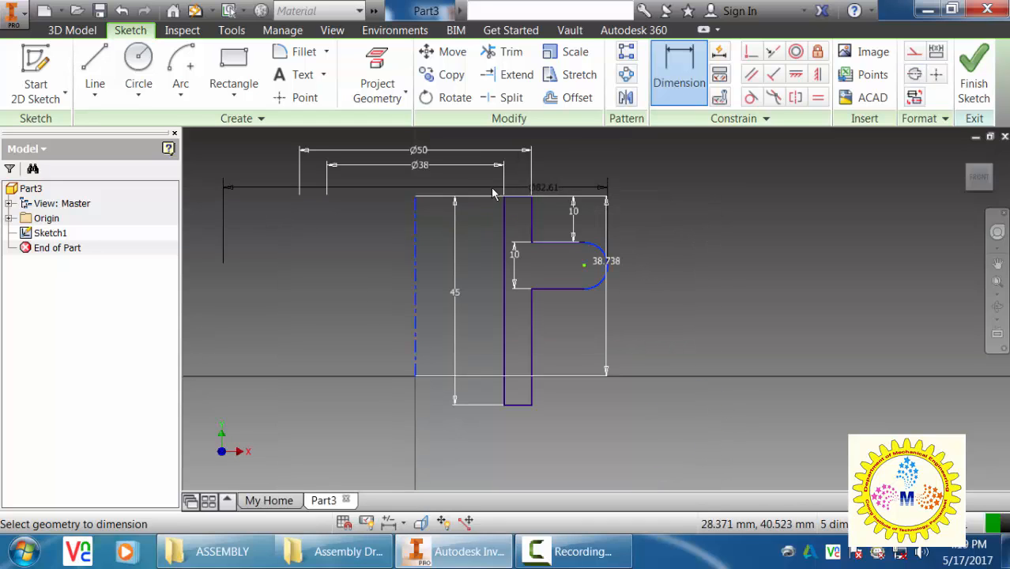
pyautogui.scroll(2, 457, 296)
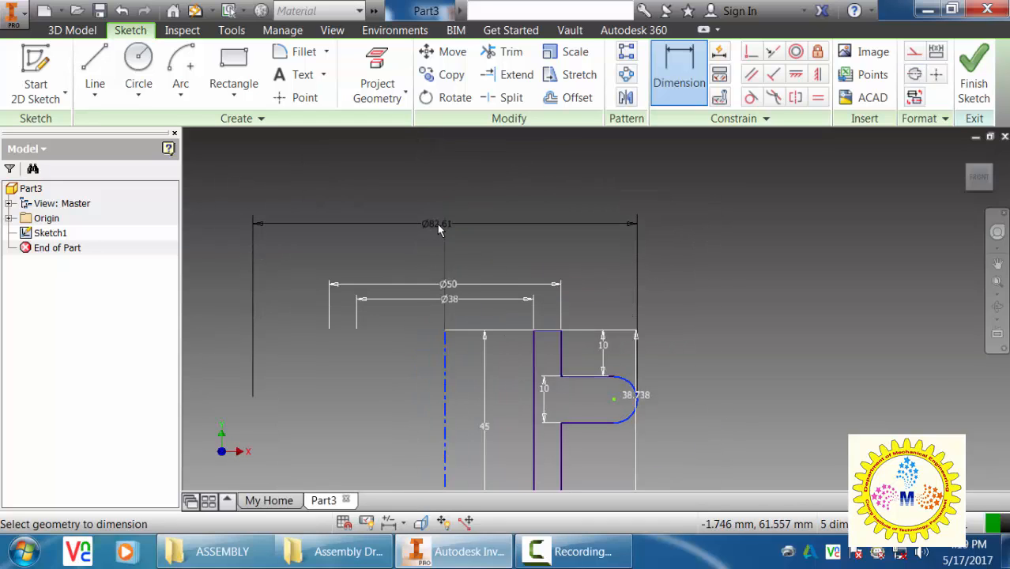
pyautogui.click(437, 224)
pyautogui.write('90')
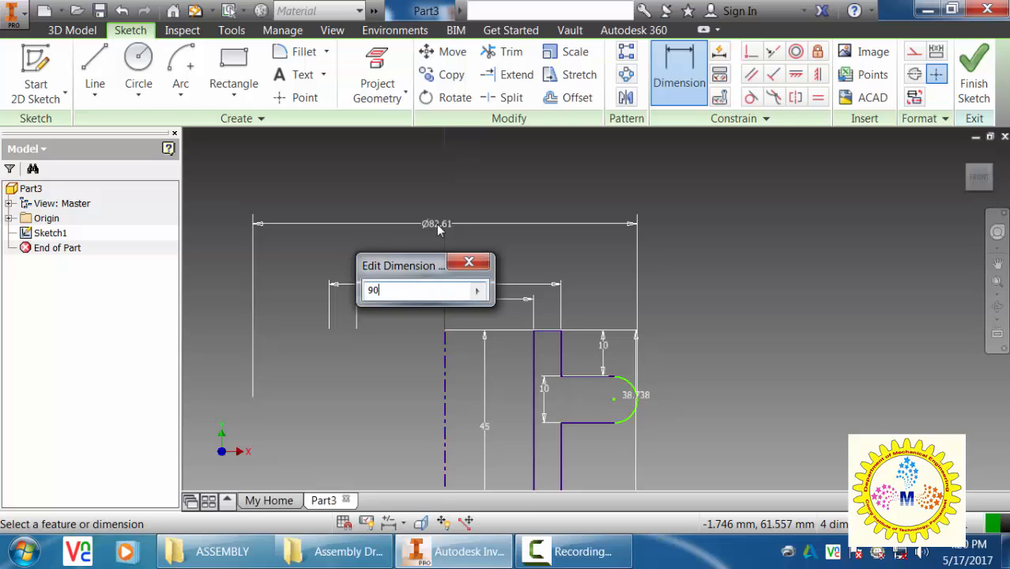
pyautogui.press('Return')
# Dimension the radius of the flange's end arc as 5 mm, accepting the offered value
pyautogui.moveTo(673, 411); pyautogui.dragTo(685, 333, button='middle')
pyautogui.click(638, 278)
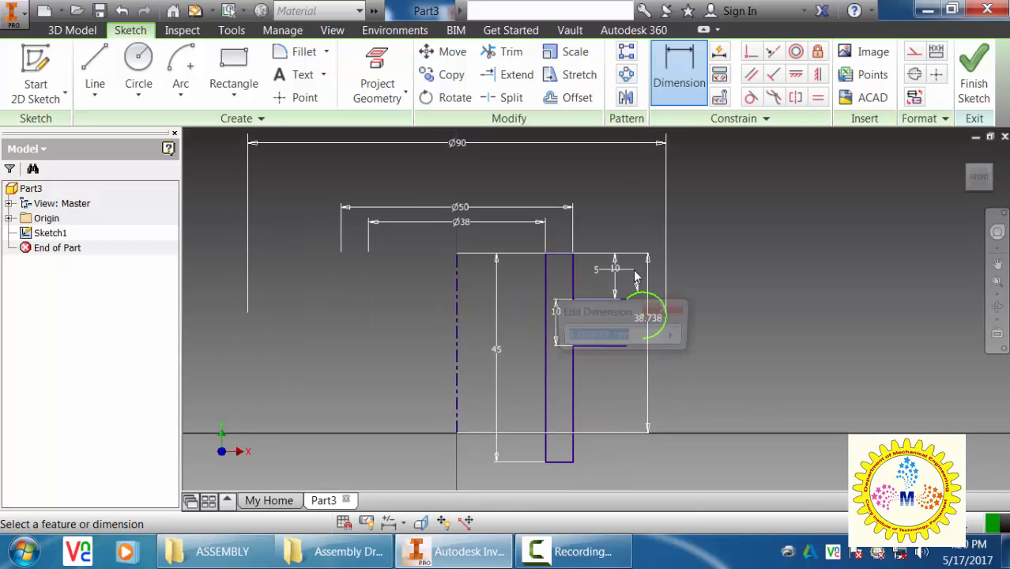
pyautogui.press('Return')
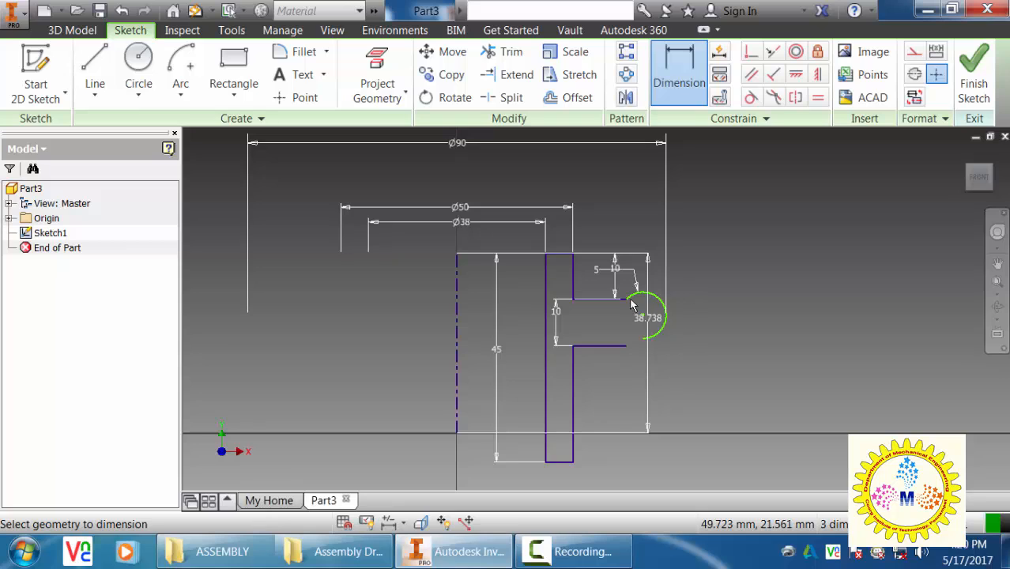
# Draw a vertical line upward from the free end of the flange's lower edge, stopping just below the arc centre's height
pyautogui.scroll(-4, 657, 316)
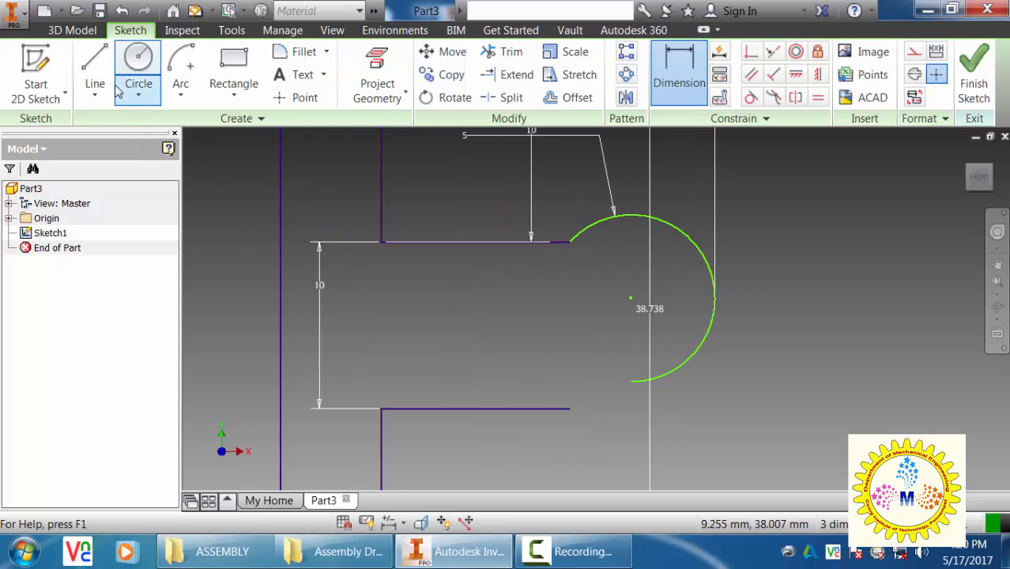
pyautogui.click(95, 69)
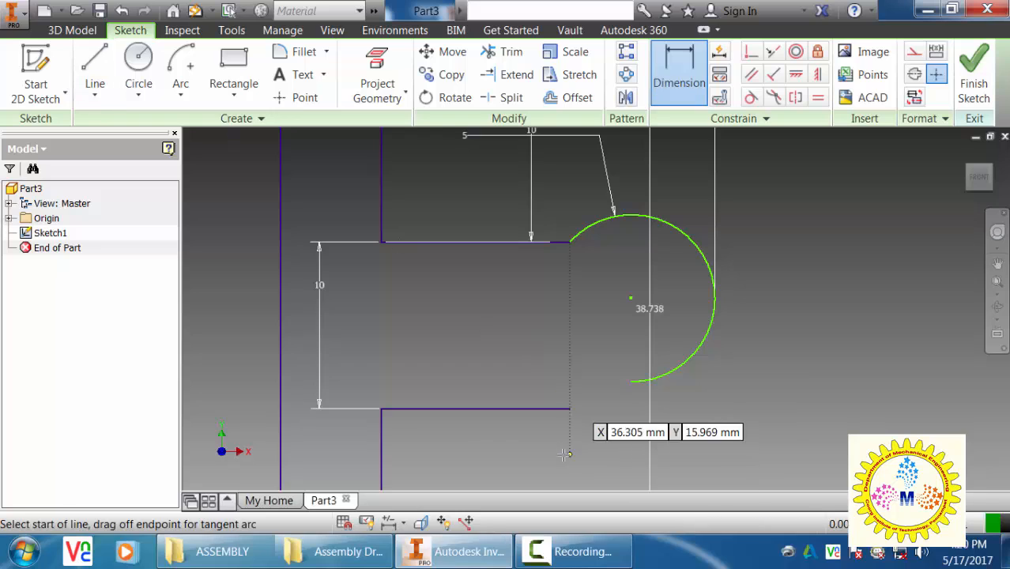
pyautogui.click(570, 409)
pyautogui.click(570, 331)
pyautogui.press('Escape')
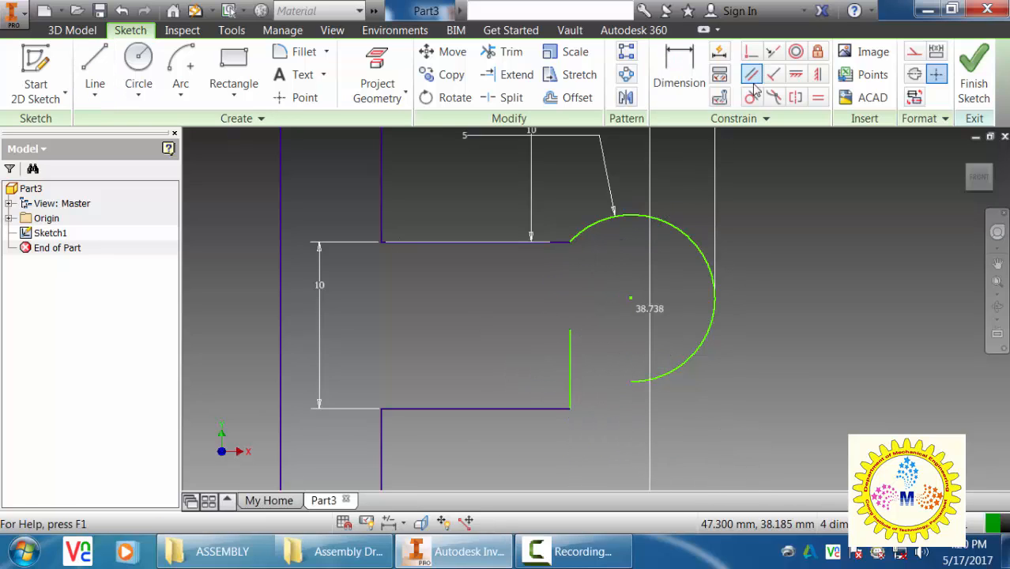
# Try to make the arc's centre coincident with the short vertical line, undo the constraint and delete the line
pyautogui.click(752, 52)
pyautogui.click(632, 299)
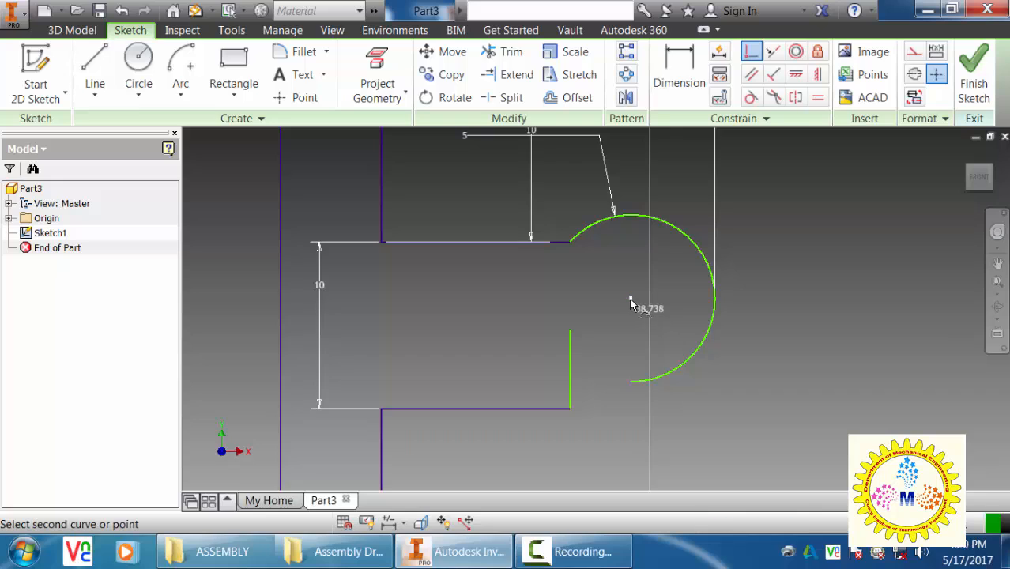
pyautogui.click(570, 346)
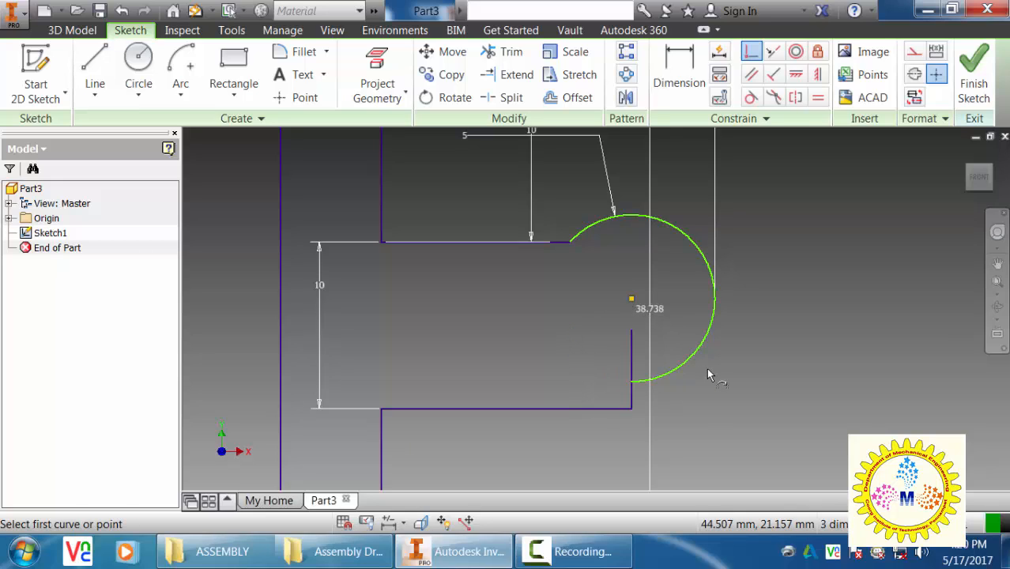
pyautogui.hotkey('ctrl', 'z')
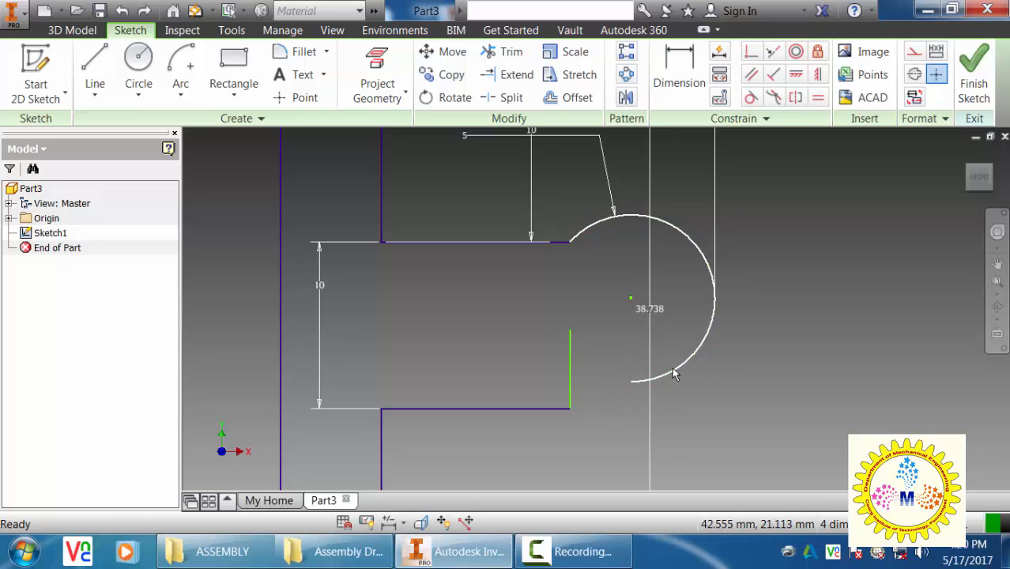
pyautogui.click(571, 376)
pyautogui.press('Delete')
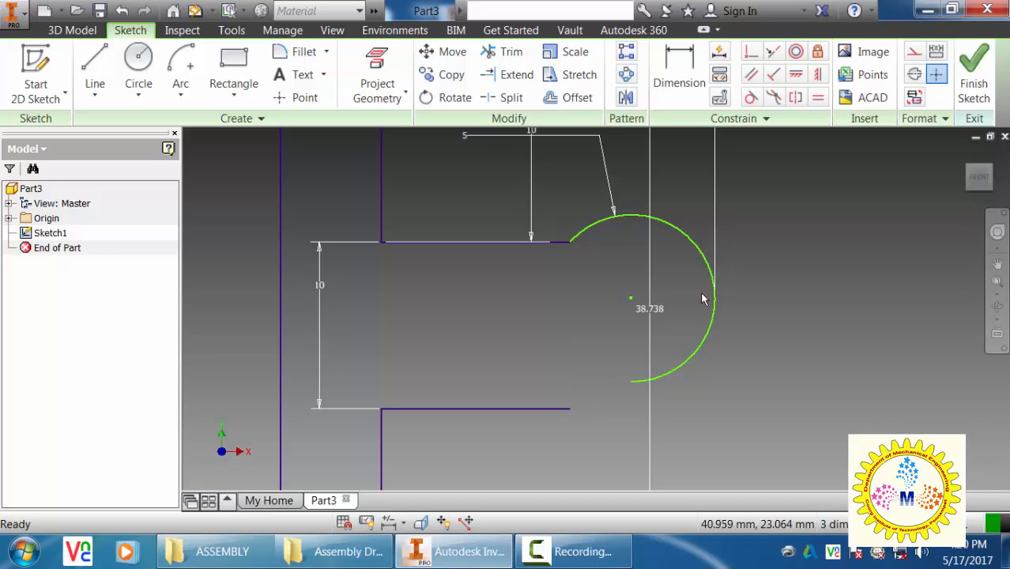
# Dimension the vertical distance from the arc's centre to the flange's lower edge as 5 mm
pyautogui.press('d')
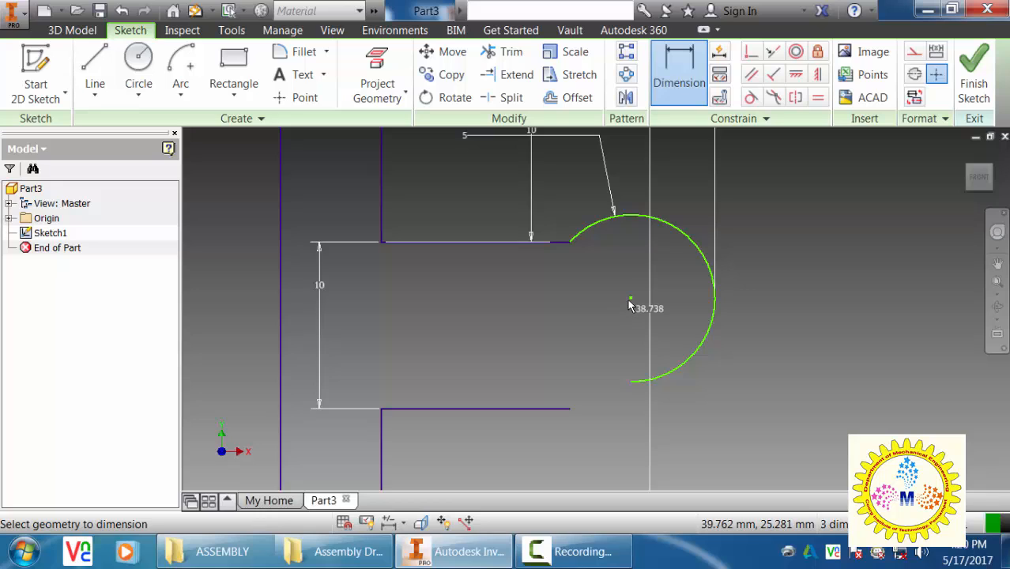
pyautogui.click(631, 301)
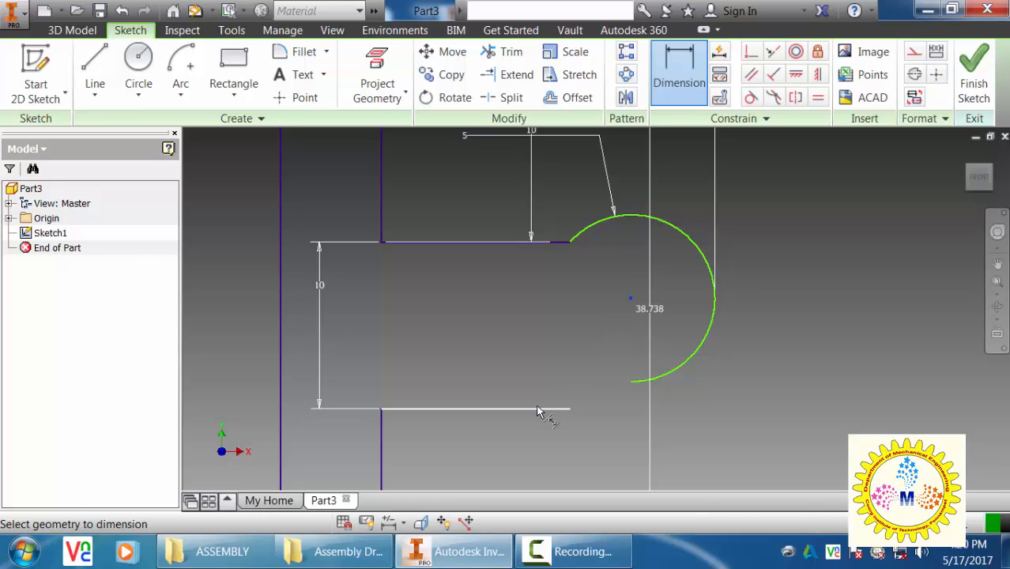
pyautogui.click(542, 409)
pyautogui.click(535, 331)
pyautogui.write('5')
pyautogui.press('Return')
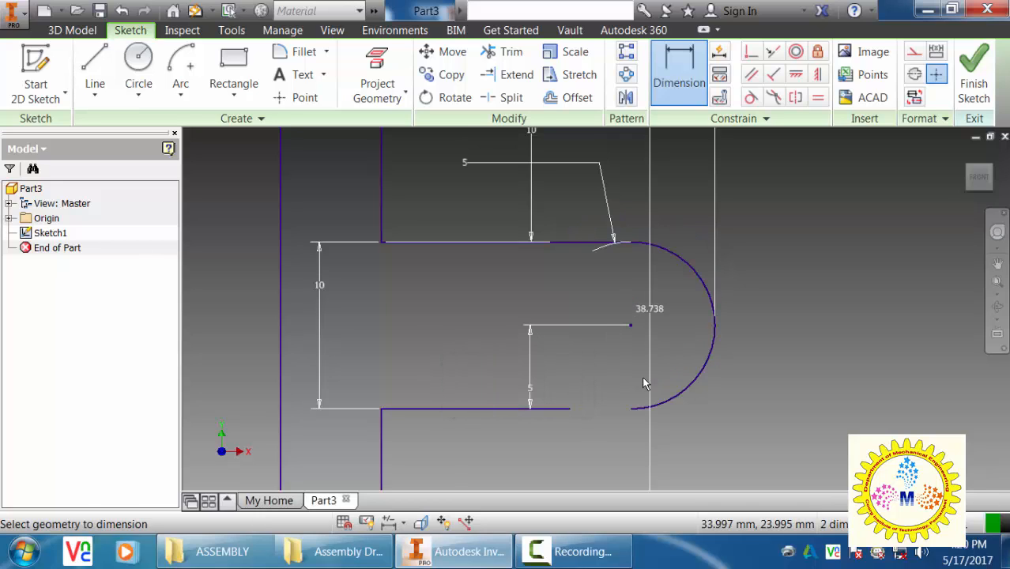
# Try to add a vertical dimension from the arc's centre to the lower edge's free end, and cancel the driven dimension
pyautogui.click(632, 326)
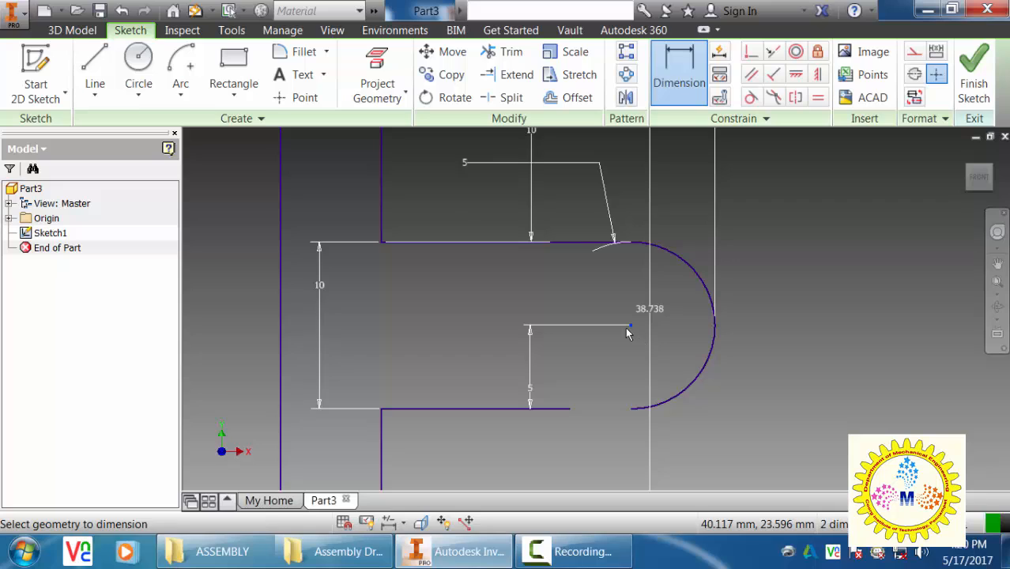
pyautogui.click(570, 408)
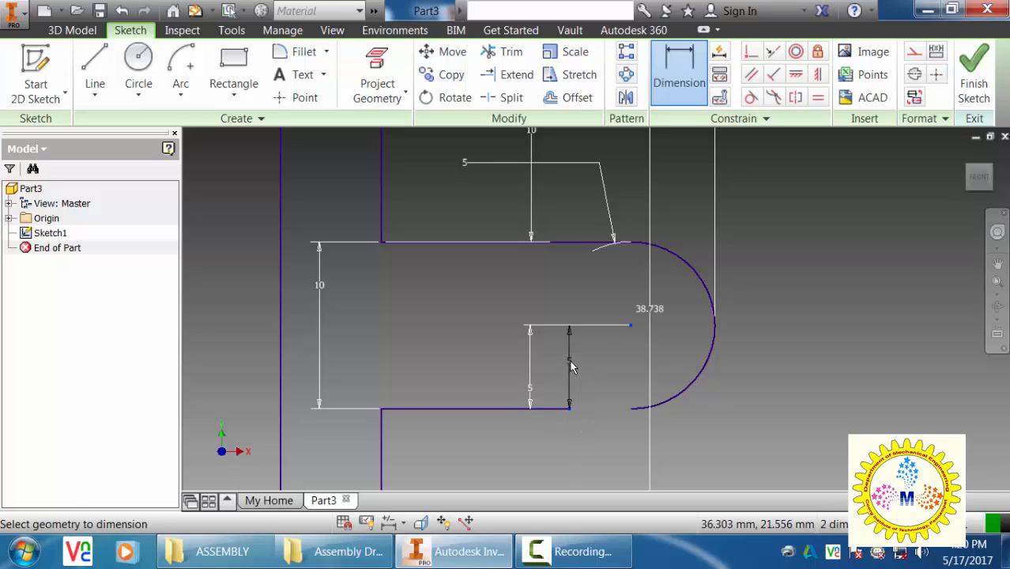
pyautogui.click(607, 446)
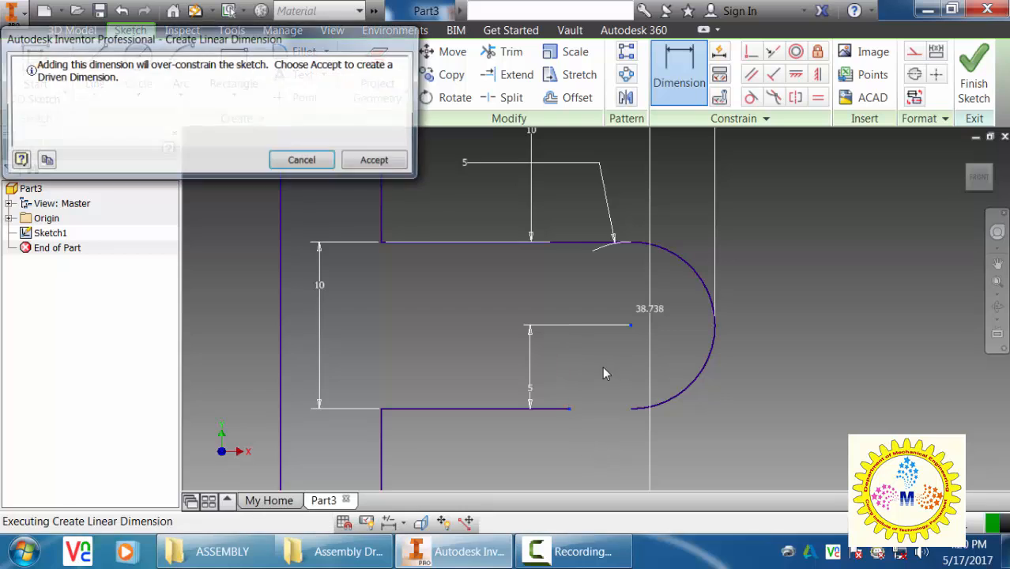
pyautogui.click(301, 160)
# Try to add a diameter dimension between the arc's centre and the centerline, cancelling the driven dimension
pyautogui.click(698, 74)
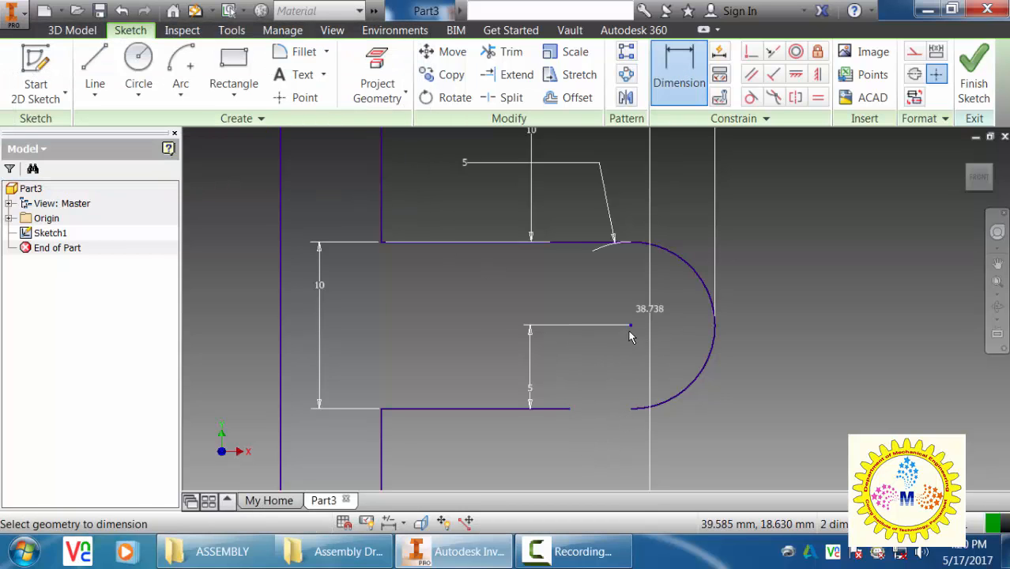
pyautogui.scroll(-5, 629, 326)
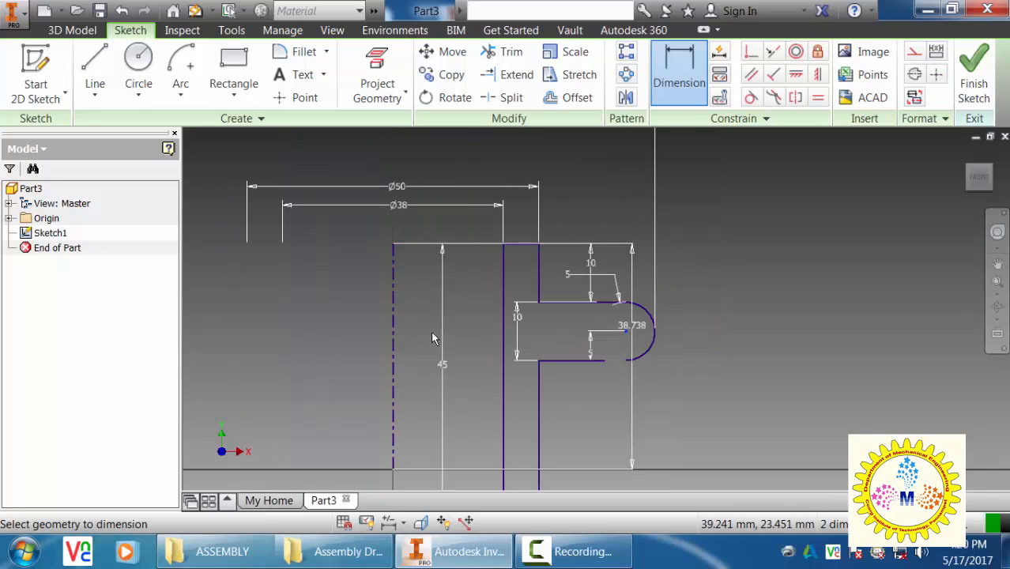
pyautogui.click(398, 328)
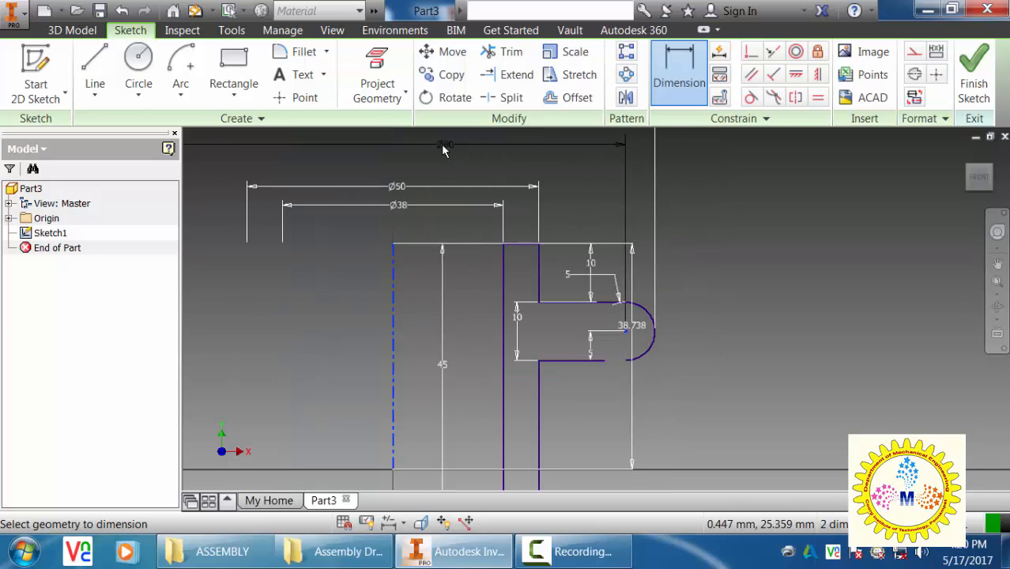
pyautogui.moveTo(406, 152); pyautogui.dragTo(428, 223, button='middle')
pyautogui.click(423, 223)
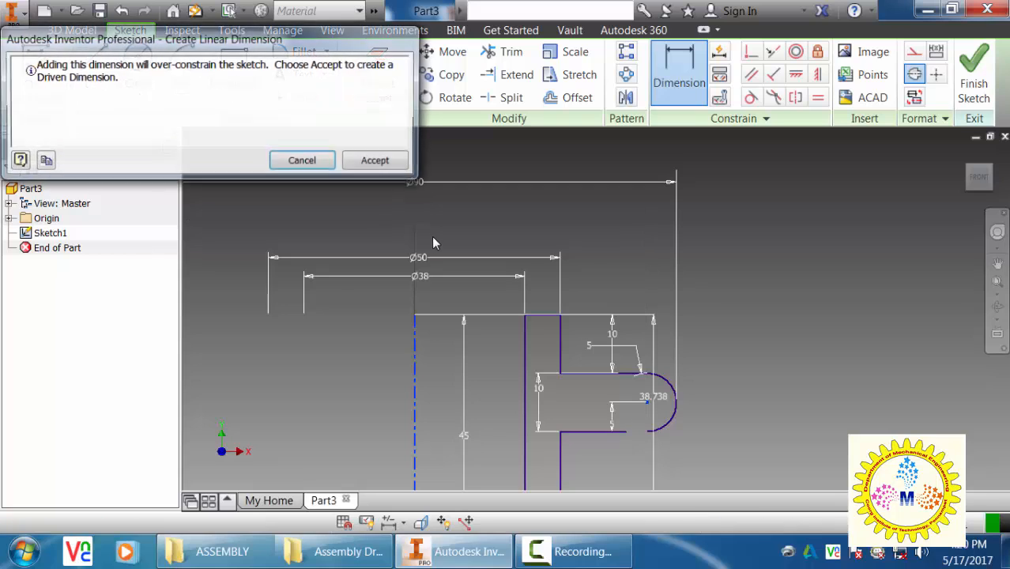
pyautogui.click(307, 165)
pyautogui.press('Escape')
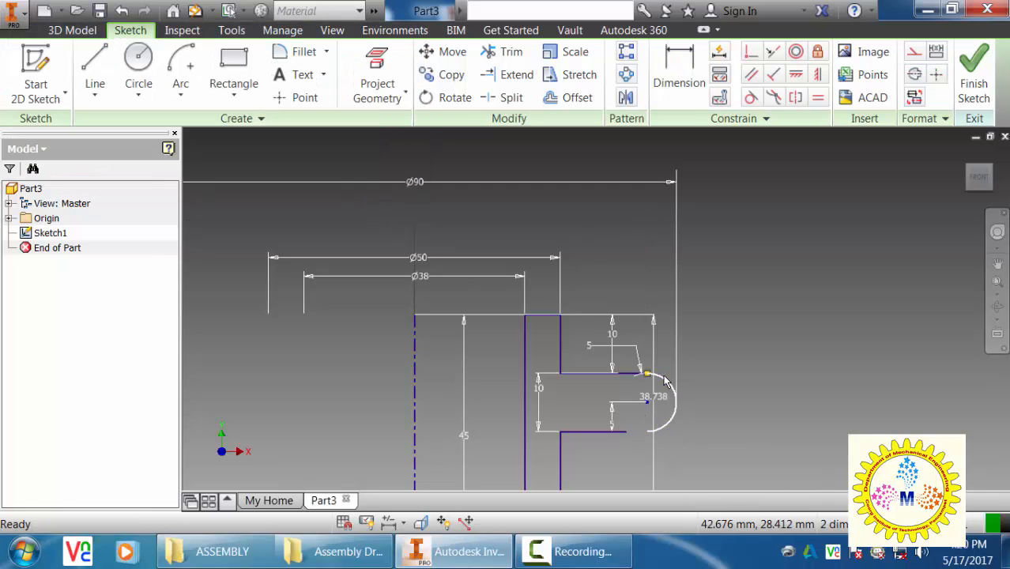
# Delete and restore the flange's end arc, and try to dimension the length of the flange's lower edge
pyautogui.press('Delete')
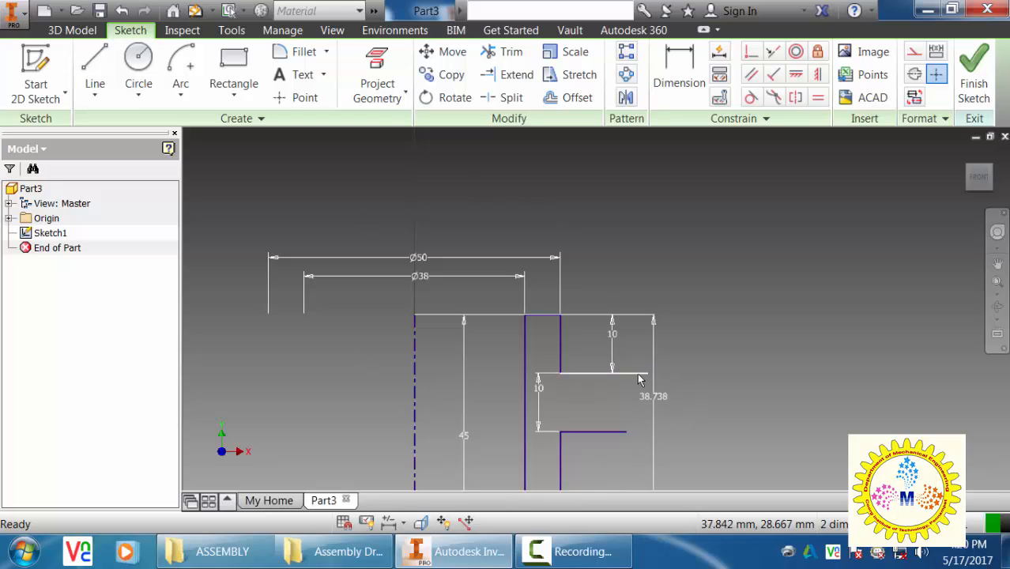
pyautogui.hotkey('ctrl', 'z')
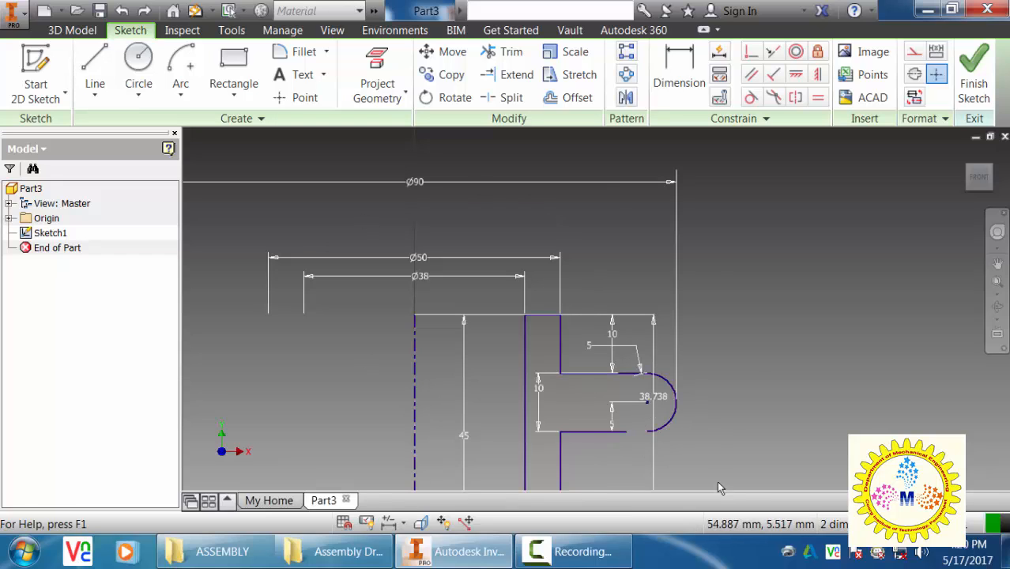
pyautogui.click(676, 78)
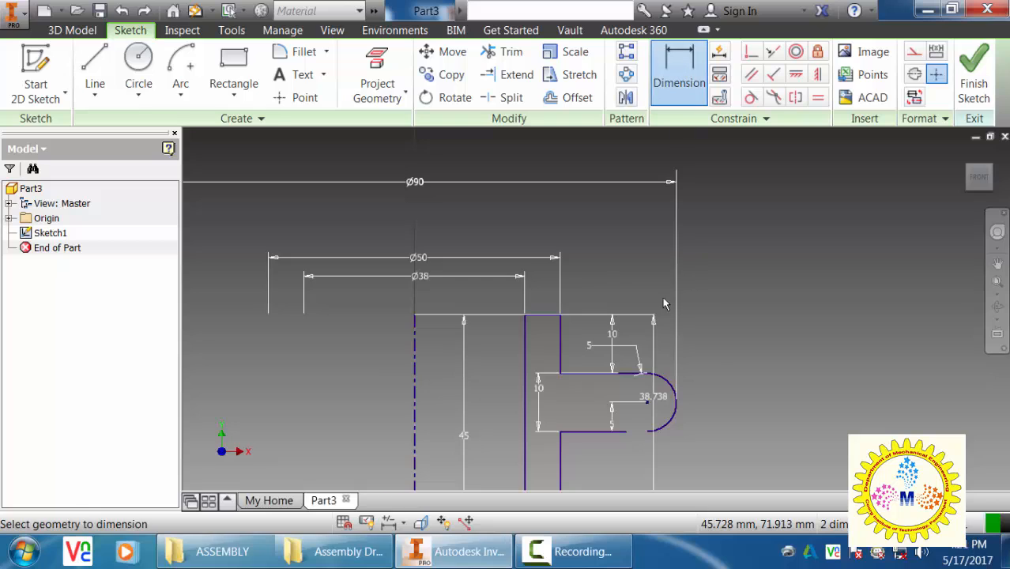
pyautogui.scroll(-3, 649, 312)
pyautogui.click(619, 381)
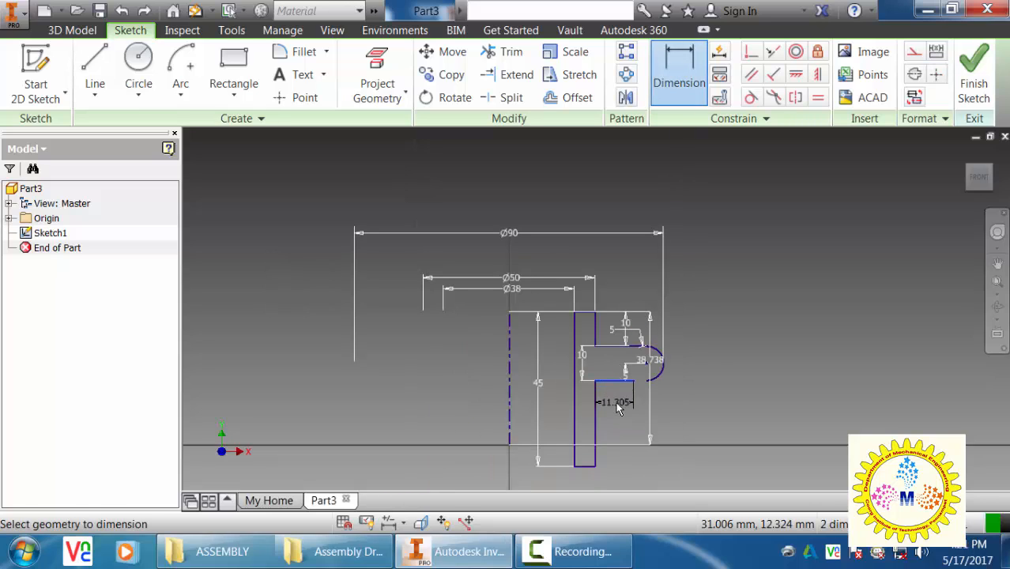
pyautogui.press('Escape')
pyautogui.scroll(5, 645, 374)
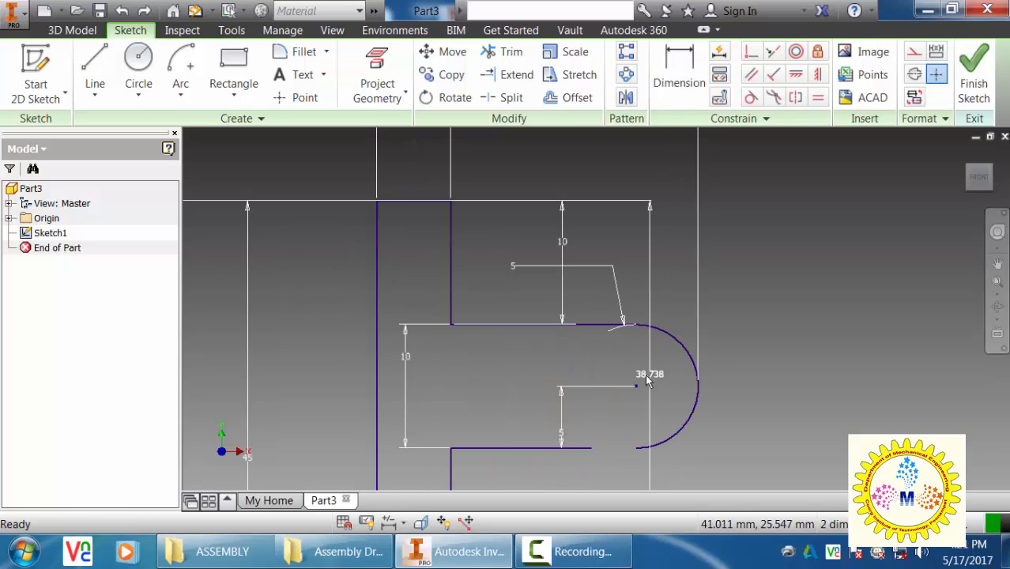
# Undo the arc's centre-height, radius and 90 mm outer-diameter edits, going back to the arc joining both flange edges
pyautogui.hotkey('ctrl', 'z')
pyautogui.hotkey('ctrl', 'z')
pyautogui.hotkey('ctrl', 'z')
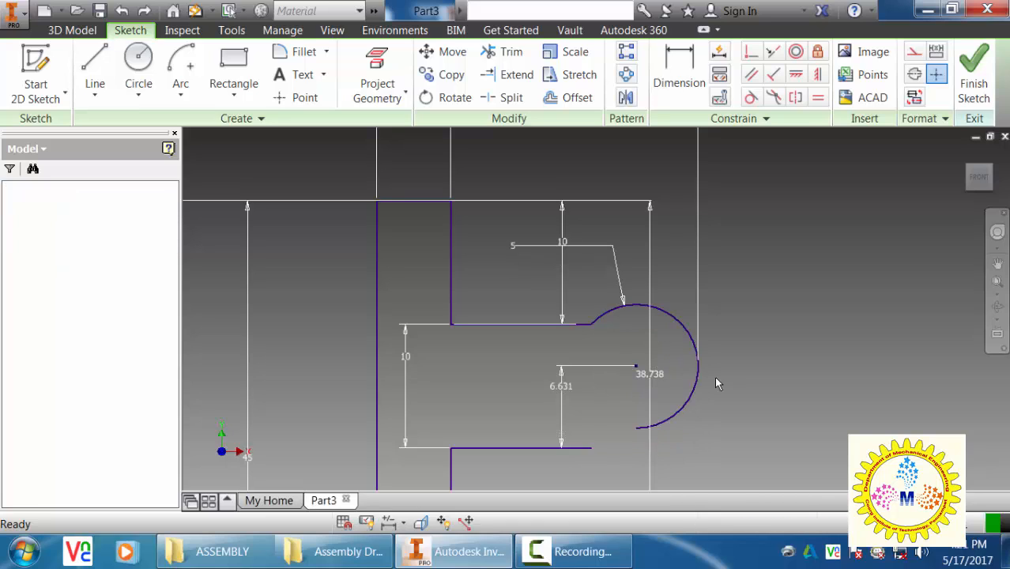
pyautogui.hotkey('ctrl', 'z')
pyautogui.hotkey('ctrl', 'z')
pyautogui.hotkey('ctrl', 'z')
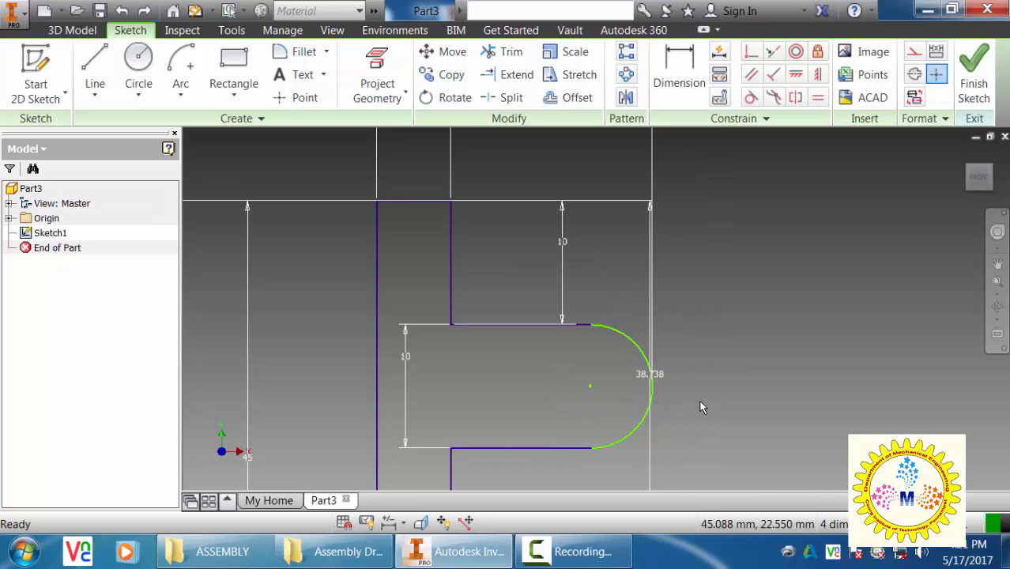
# Place a diameter dimension from the arc's centre to the centerline, leaving its value as measured
pyautogui.moveTo(590, 345); pyautogui.dragTo(689, 346, button='middle')
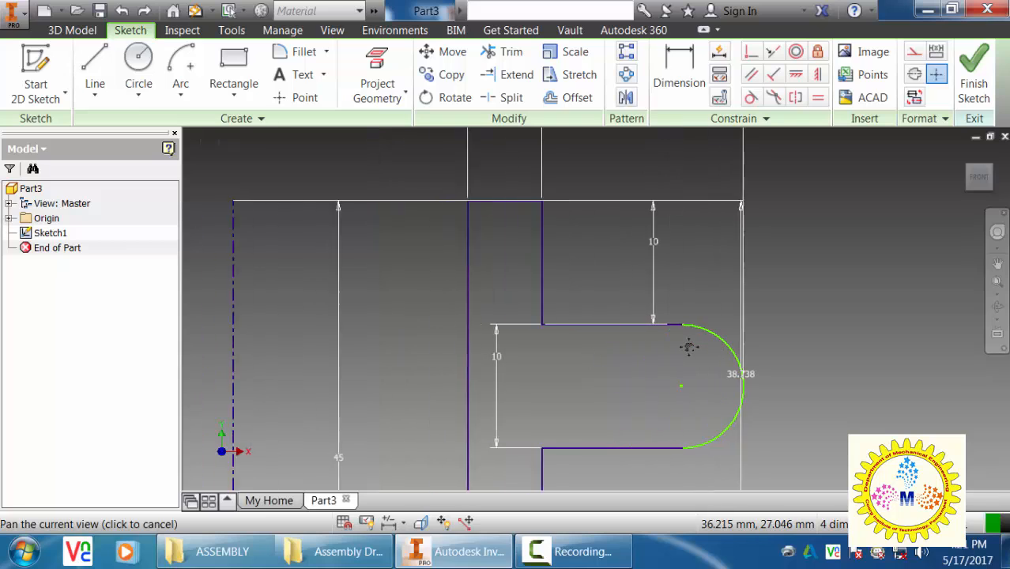
pyautogui.click(679, 79)
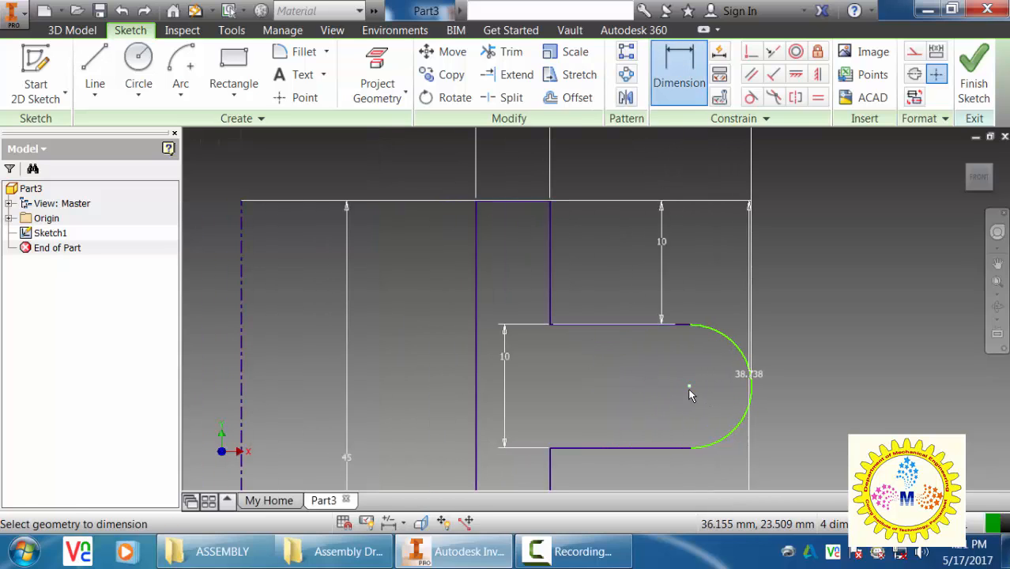
pyautogui.click(242, 342)
pyautogui.click(386, 271)
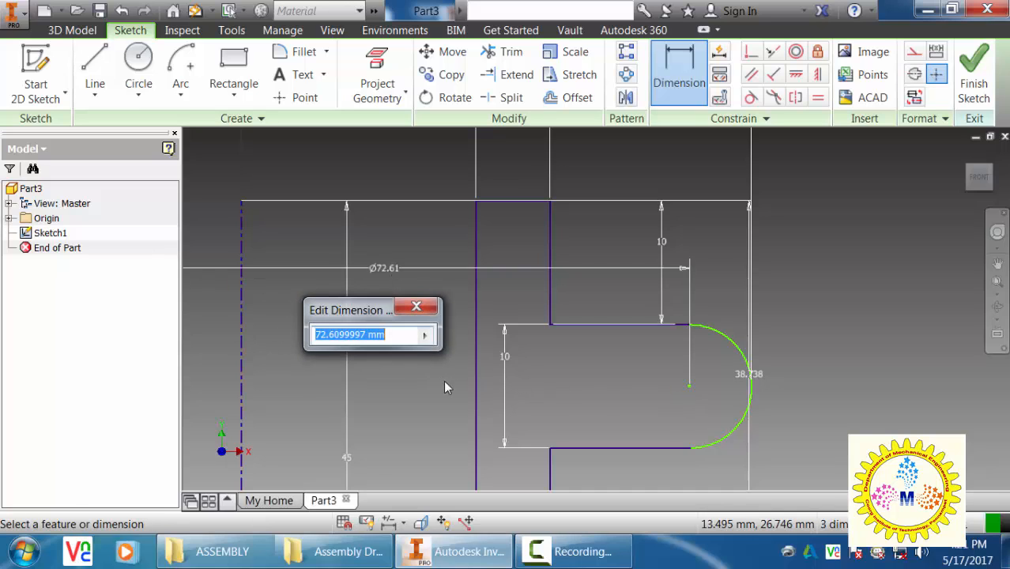
pyautogui.click(417, 307)
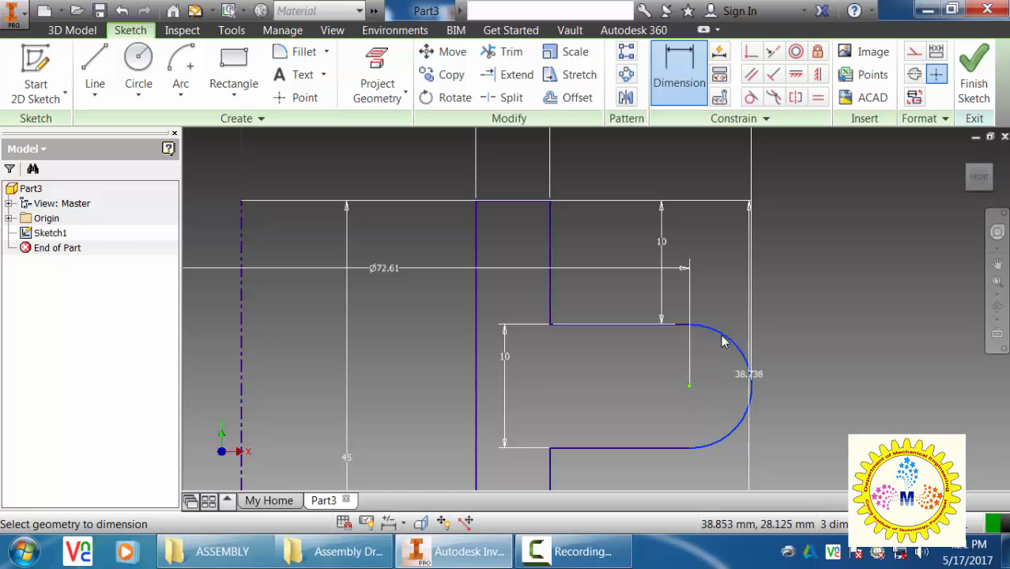
# Try to add a radius dimension to the flange's end arc, and cancel the driven dimension
pyautogui.click(724, 346)
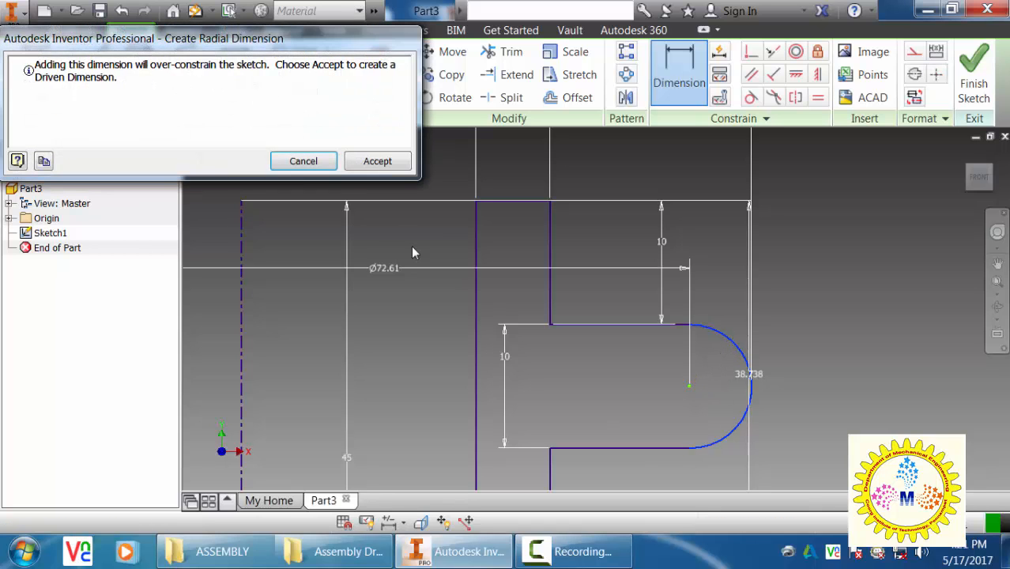
pyautogui.click(299, 168)
pyautogui.scroll(5, 956, 327)
pyautogui.moveTo(934, 331)
pyautogui.mouseDown(button='middle')
pyautogui.moveTo(852, 338)
pyautogui.moveTo(849, 295)
pyautogui.mouseUp(button='middle')
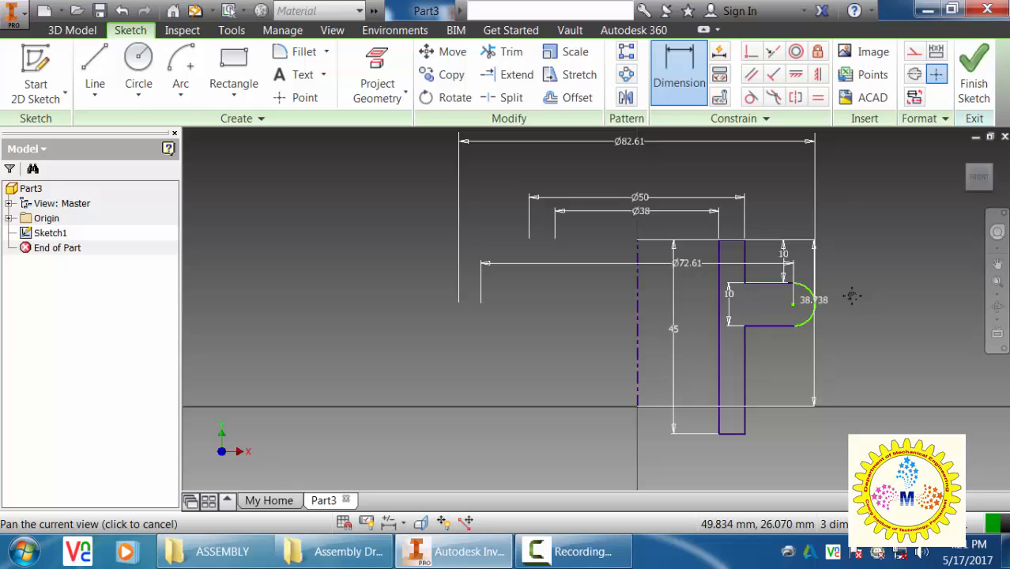
# Try to make the profile's bottom edge coincident with the centerline's lower endpoint, and undo the arc centre's diameter dimension
pyautogui.click(749, 54)
pyautogui.click(731, 433)
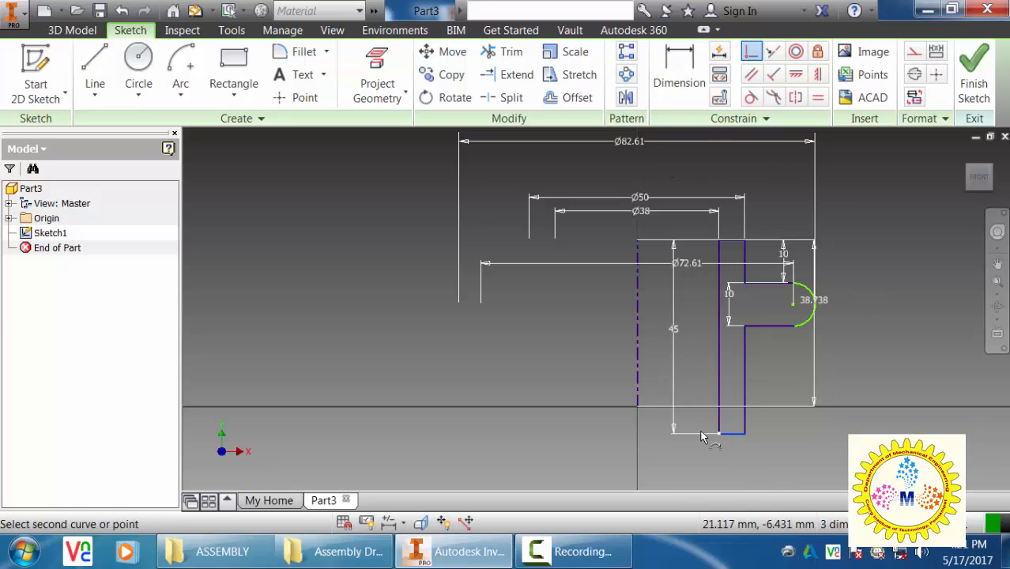
pyautogui.click(640, 407)
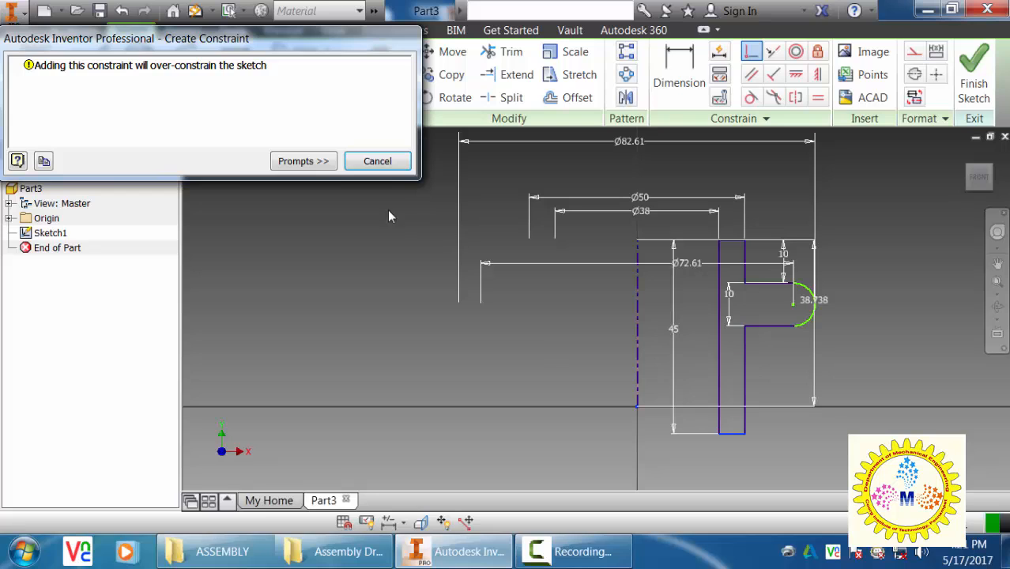
pyautogui.click(377, 162)
pyautogui.press('Escape')
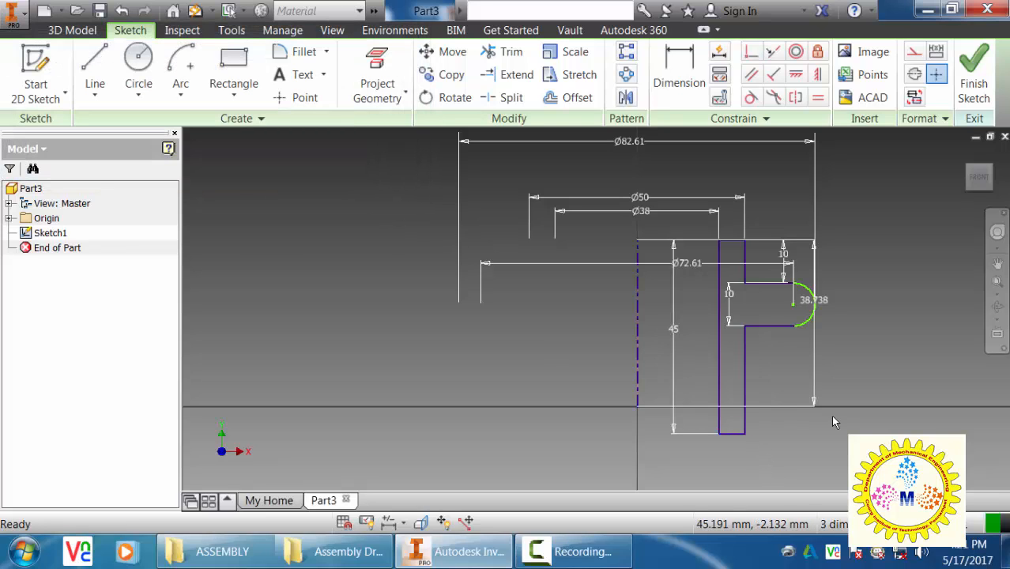
pyautogui.hotkey('ctrl', 'z')
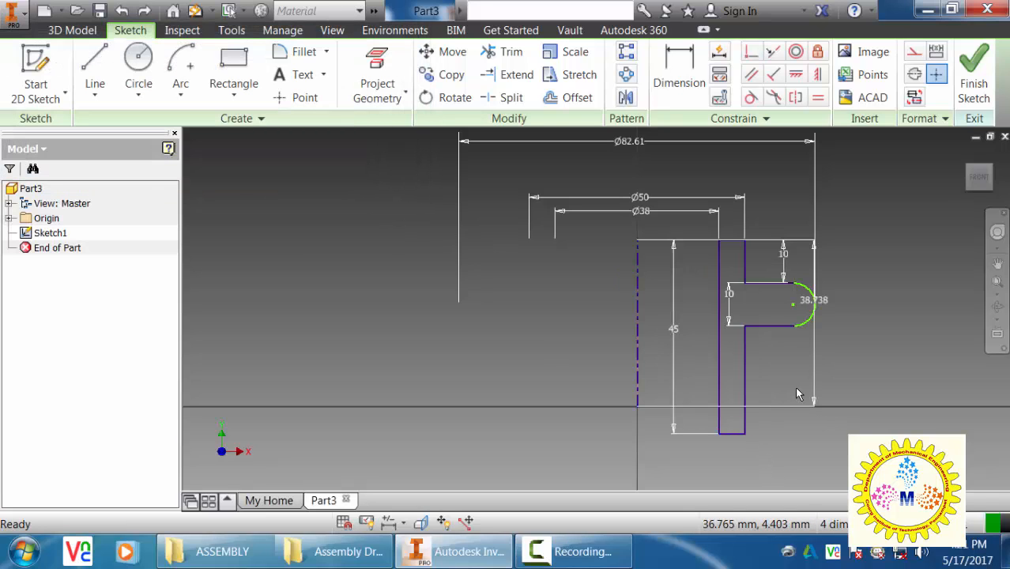
# Undo the flange arc's diameter and height dimensions, and make the profile's bottom edge coincident with the centerline's lower endpoint
pyautogui.hotkey('ctrl', 'z')
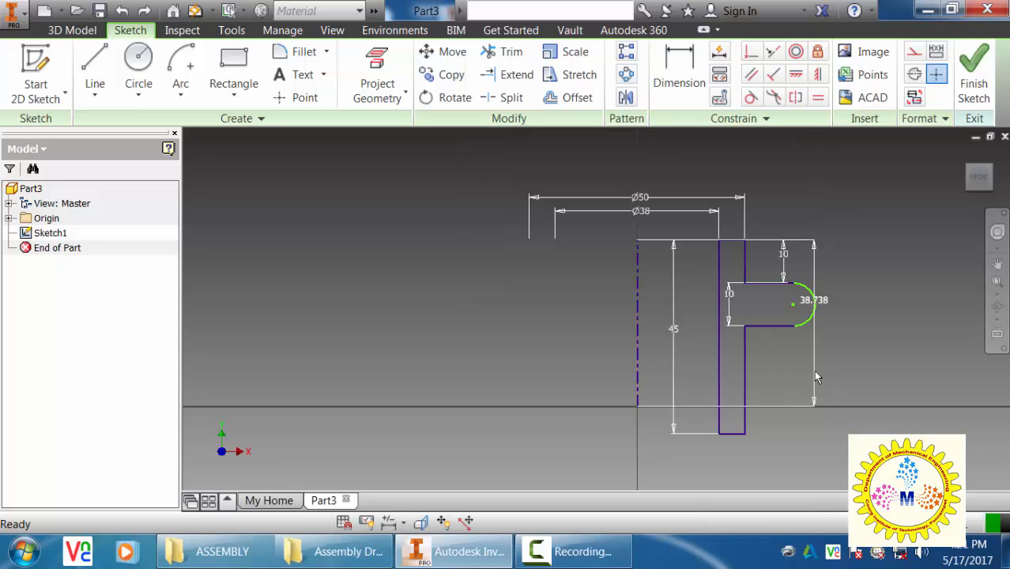
pyautogui.hotkey('ctrl', 'z')
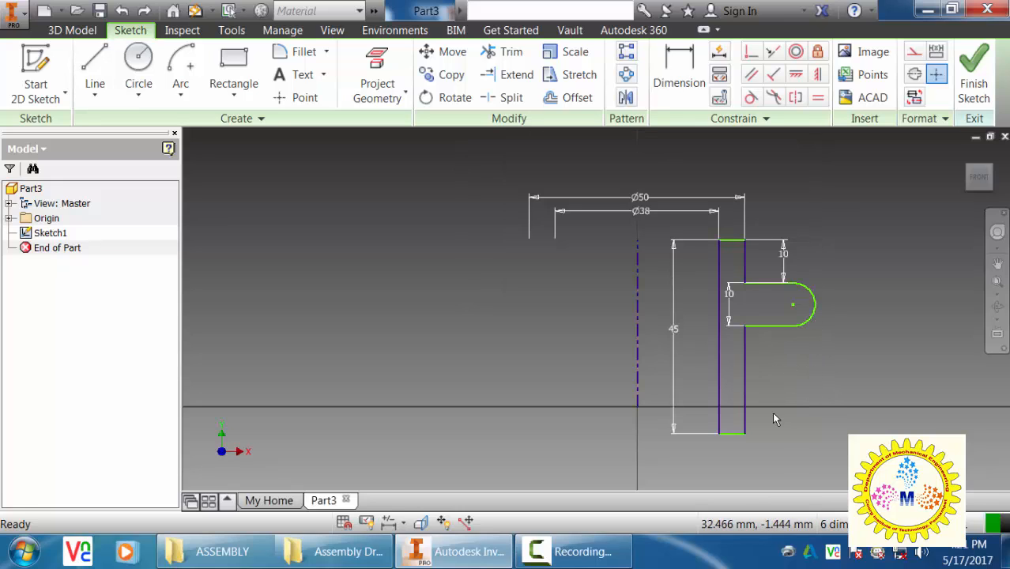
pyautogui.click(751, 51)
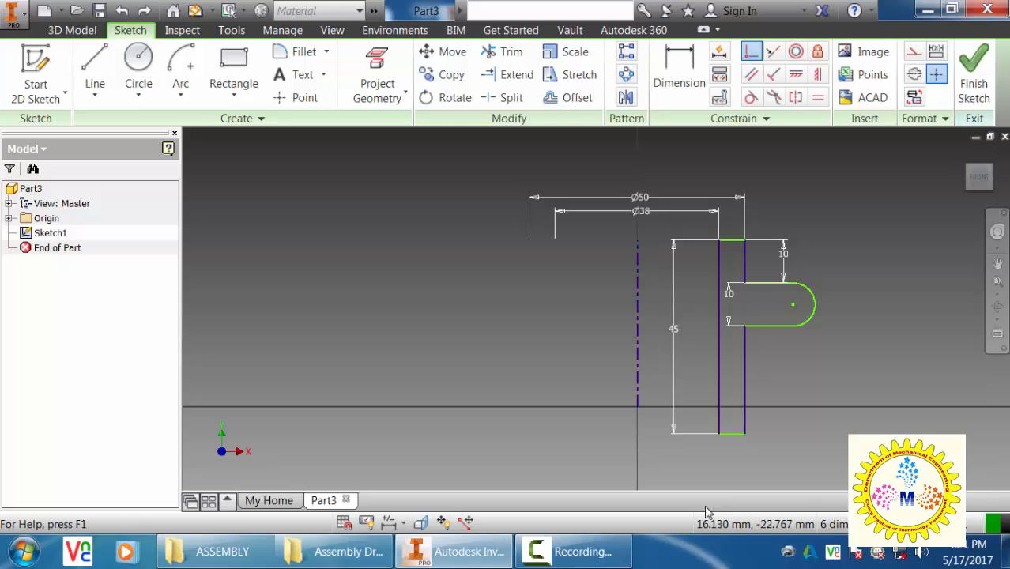
pyautogui.click(739, 434)
pyautogui.click(638, 407)
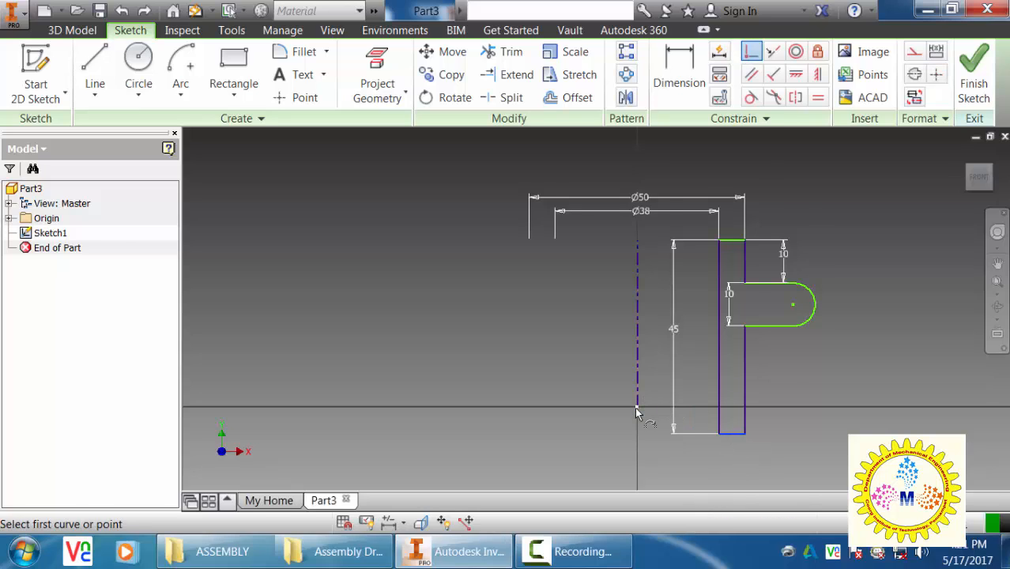
pyautogui.press('Escape')
# Move the flange's two 10 mm vertical dimensions outward, clear of the profile beyond its rounded end
pyautogui.moveTo(802, 331); pyautogui.dragTo(801, 351, button='middle')
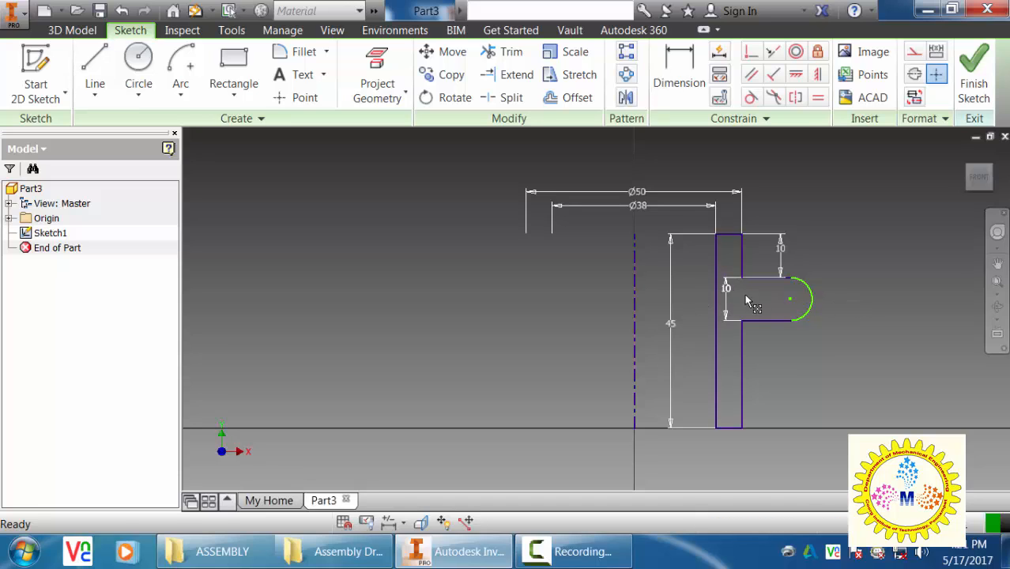
pyautogui.moveTo(733, 289); pyautogui.dragTo(913, 299)
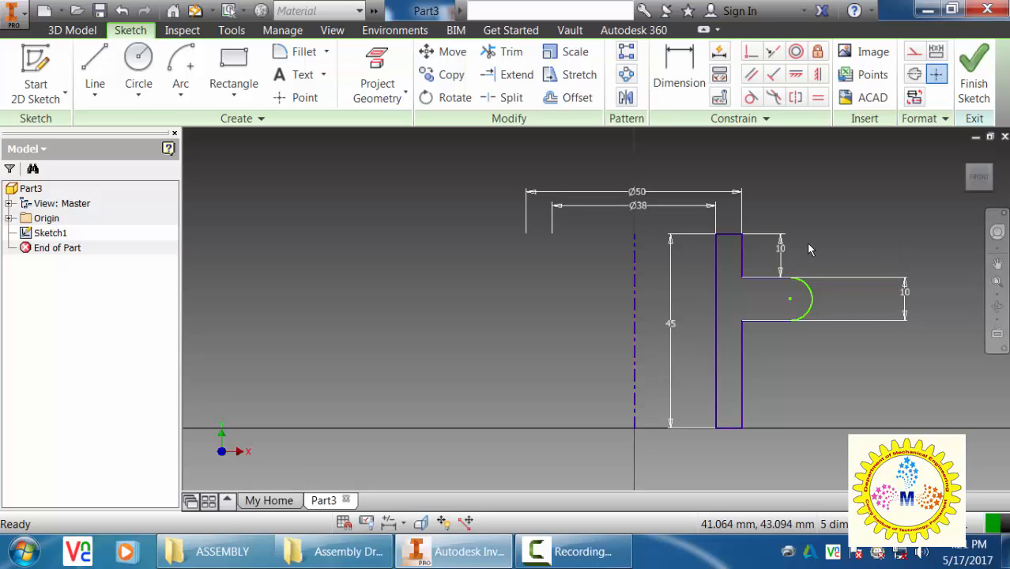
pyautogui.moveTo(783, 245); pyautogui.dragTo(909, 257)
# Add a radius dimension to the flange's rounded end arc, leaving its value as measured
pyautogui.click(676, 83)
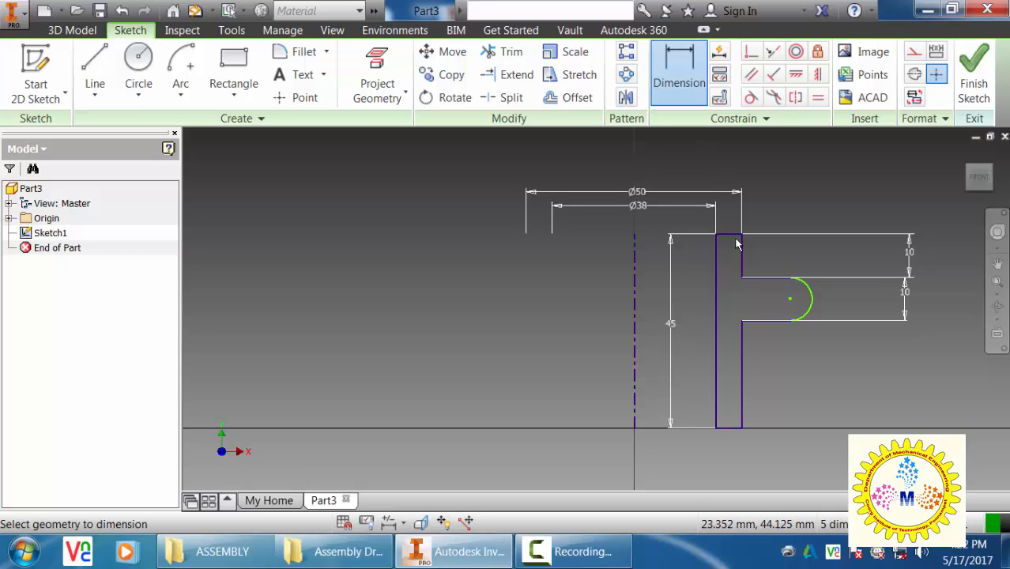
pyautogui.click(811, 301)
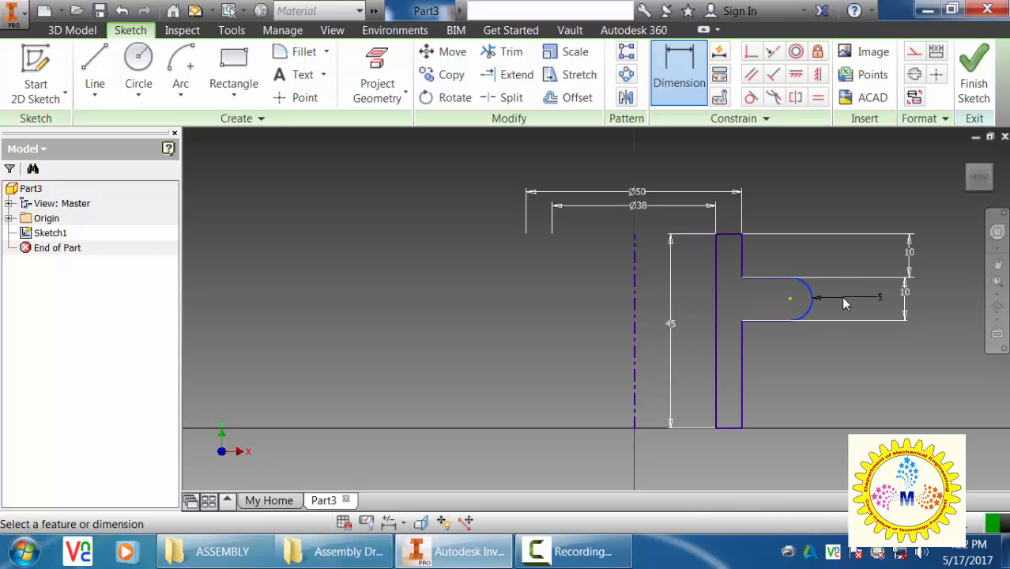
pyautogui.click(878, 298)
pyautogui.click(886, 338)
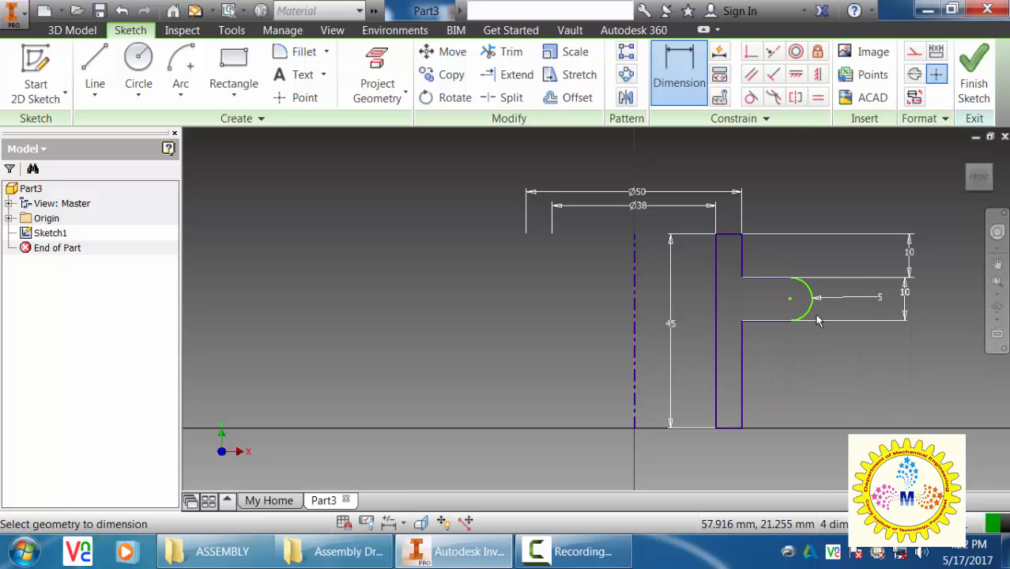
# Dimension the flange's outer diameter from the centerline to the end arc's outermost point and set it to 90 mm
pyautogui.scroll(4, 795, 306)
pyautogui.scroll(-5, 795, 308)
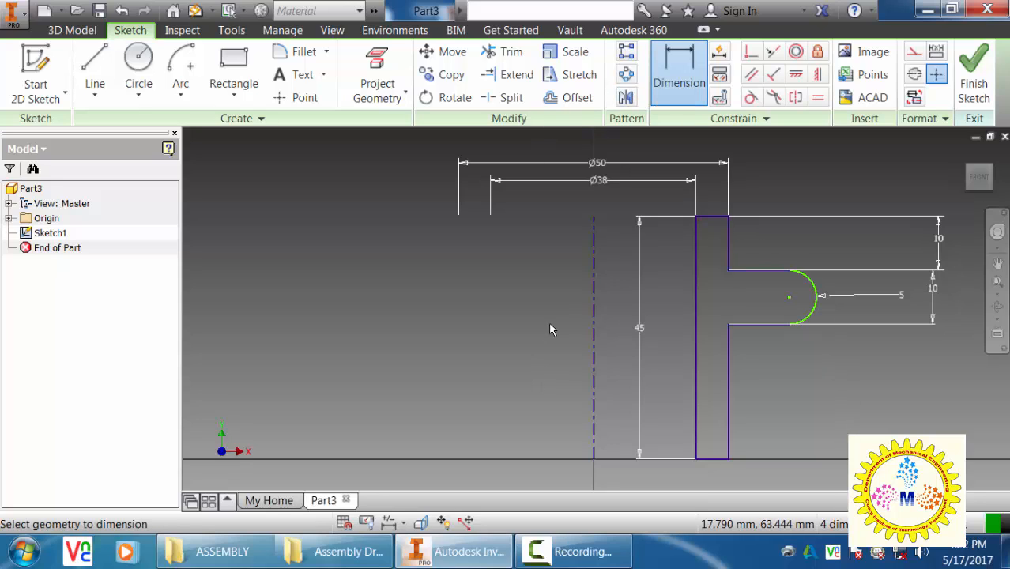
pyautogui.click(595, 298)
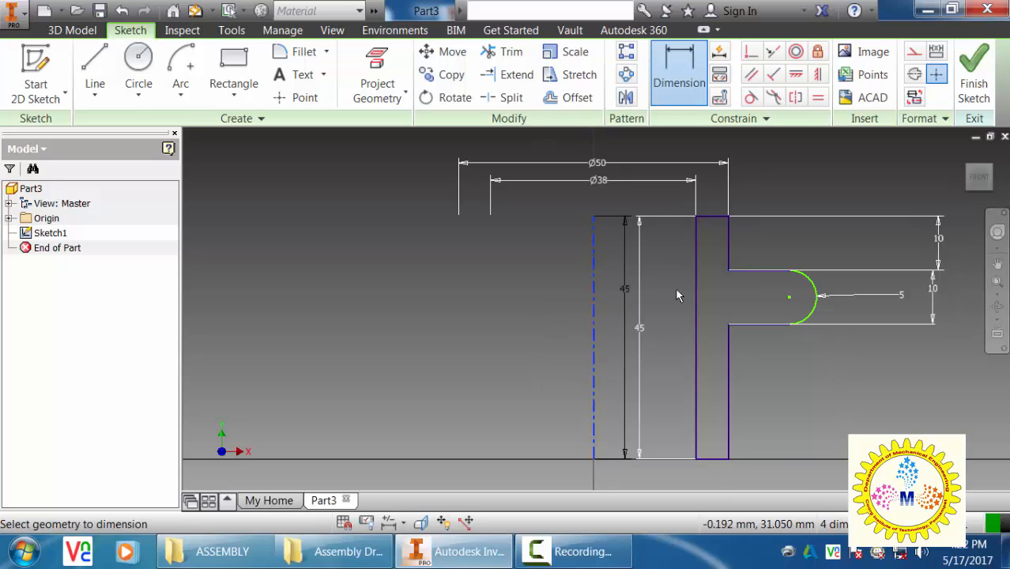
pyautogui.click(816, 305)
pyautogui.click(600, 145)
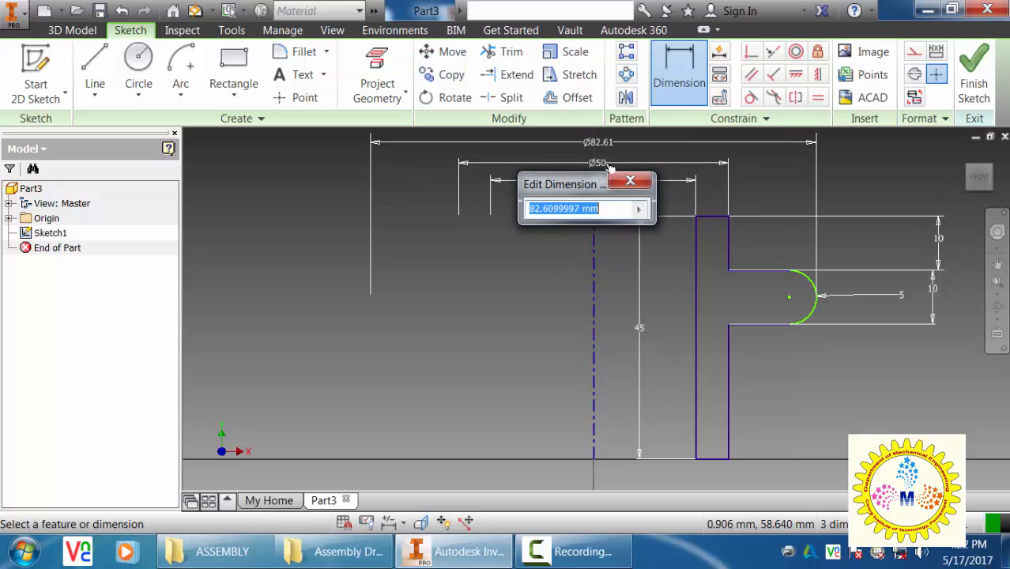
pyautogui.write('90')
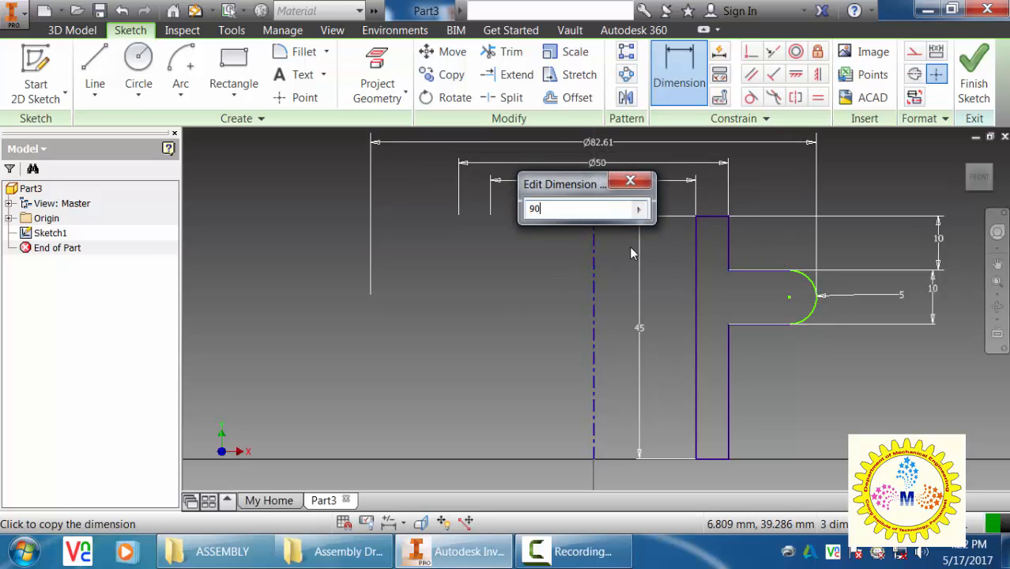
pyautogui.press('Return')
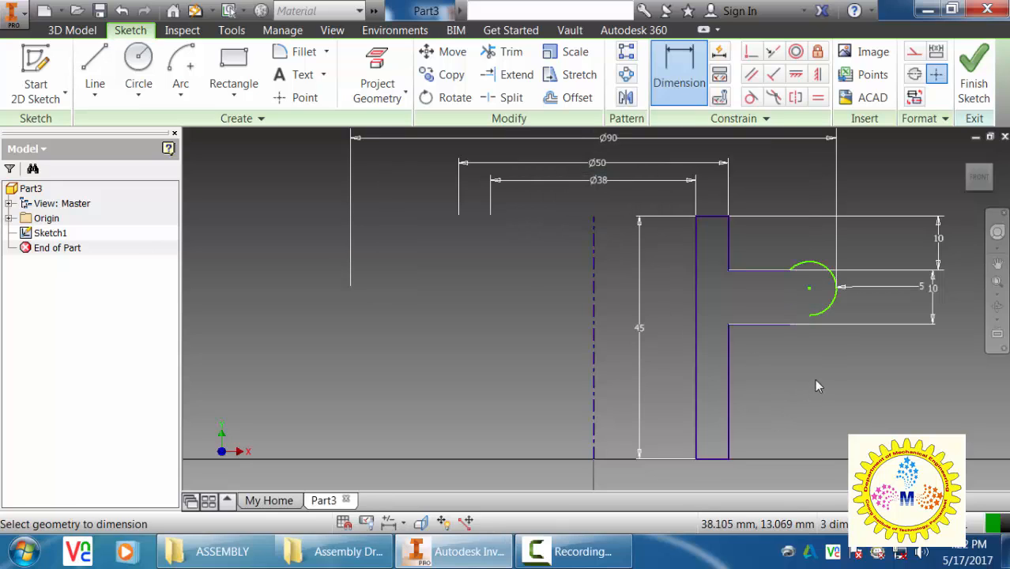
# Try to make the arc's centre coincident with the endpoint of the flange's lower edge, and cancel the constraint
pyautogui.click(751, 52)
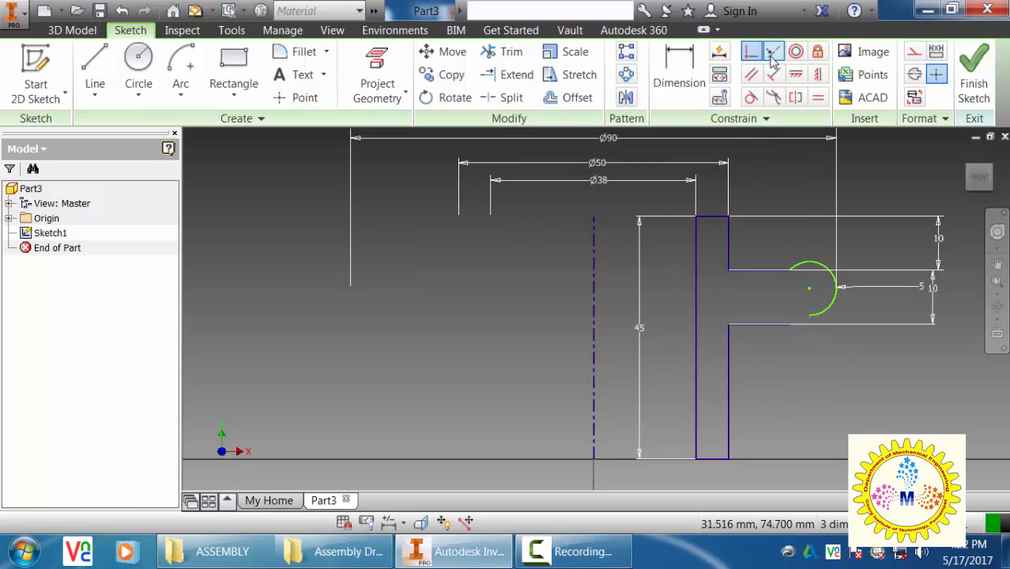
pyautogui.click(809, 289)
pyautogui.click(788, 326)
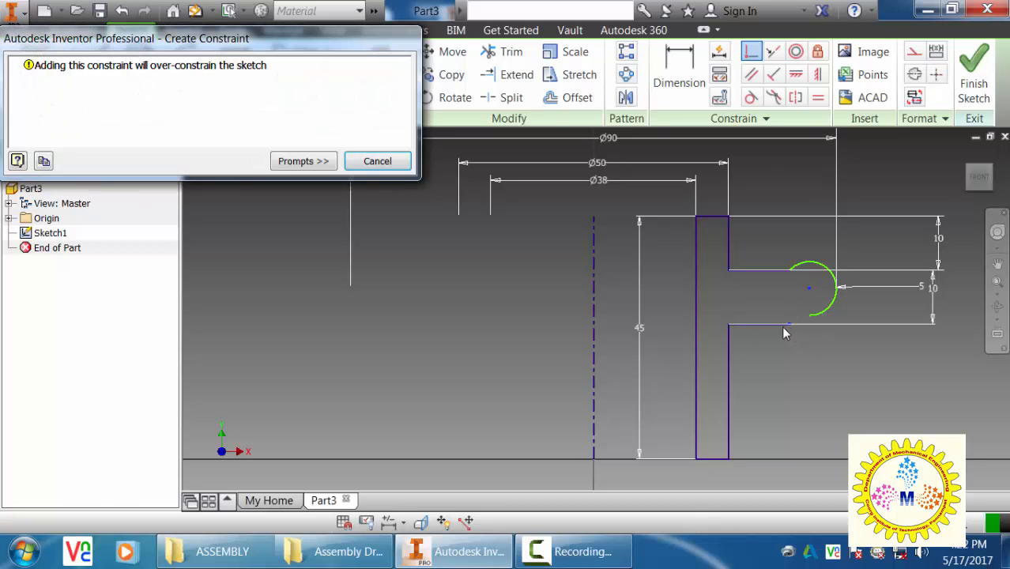
pyautogui.click(373, 162)
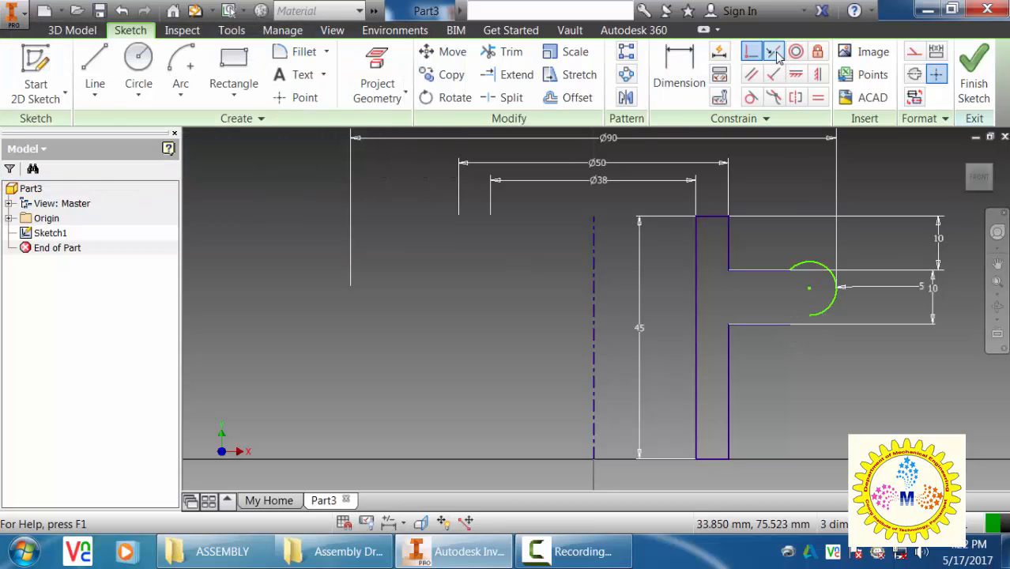
pyautogui.click(775, 53)
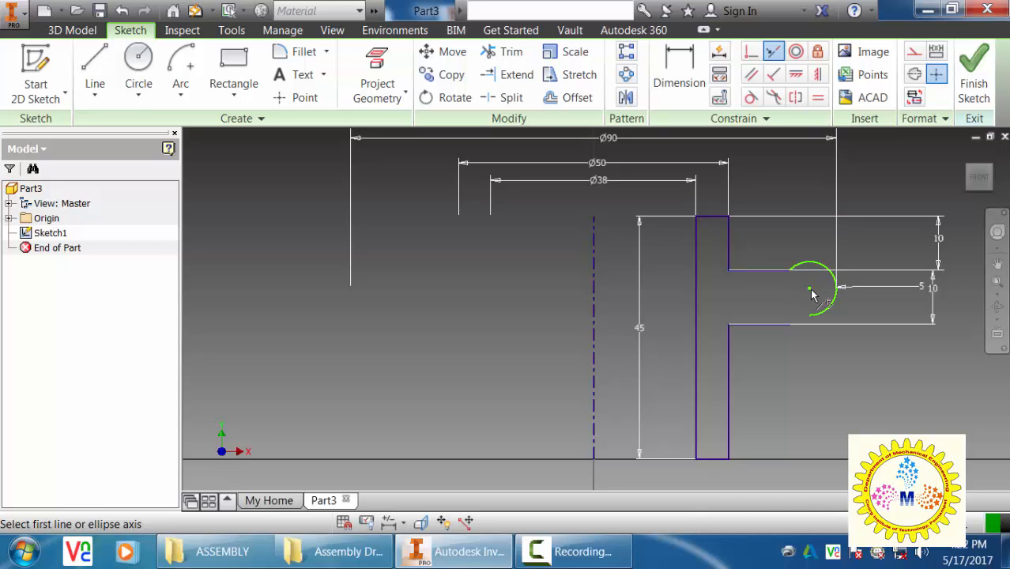
pyautogui.press('Escape')
# Dimension the height of the arc's centre above the flange's lower edge and set it to 5 mm
pyautogui.scroll(-2, 796, 333)
pyautogui.scroll(-1, 796, 333)
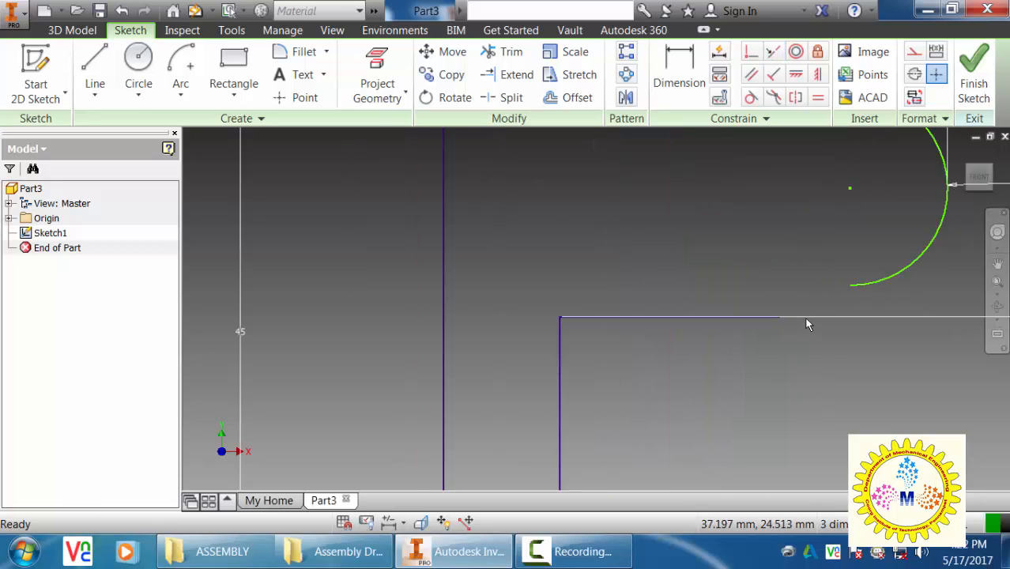
pyautogui.scroll(3, 807, 322)
pyautogui.press('d')
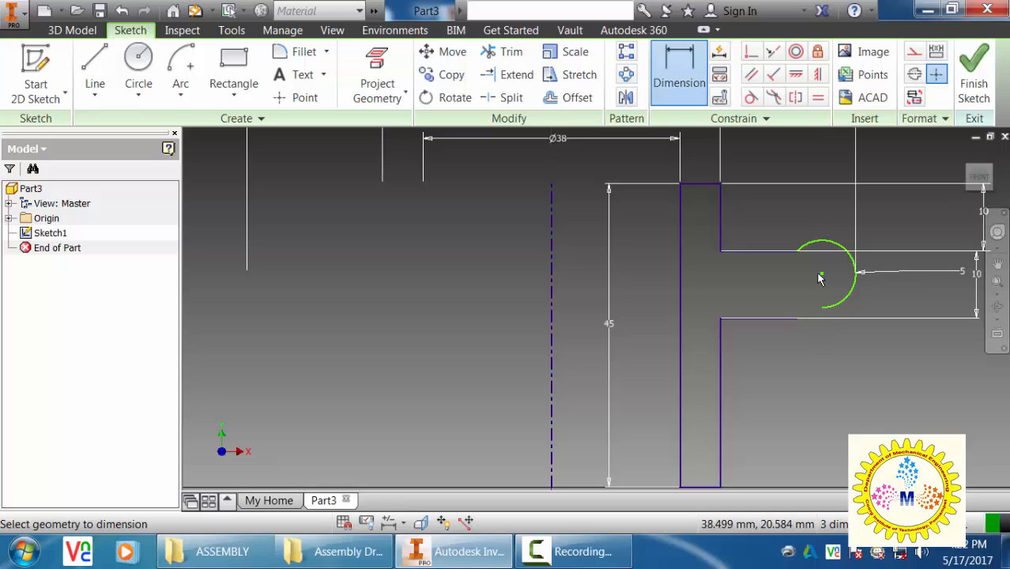
pyautogui.click(789, 321)
pyautogui.click(762, 288)
pyautogui.write('5')
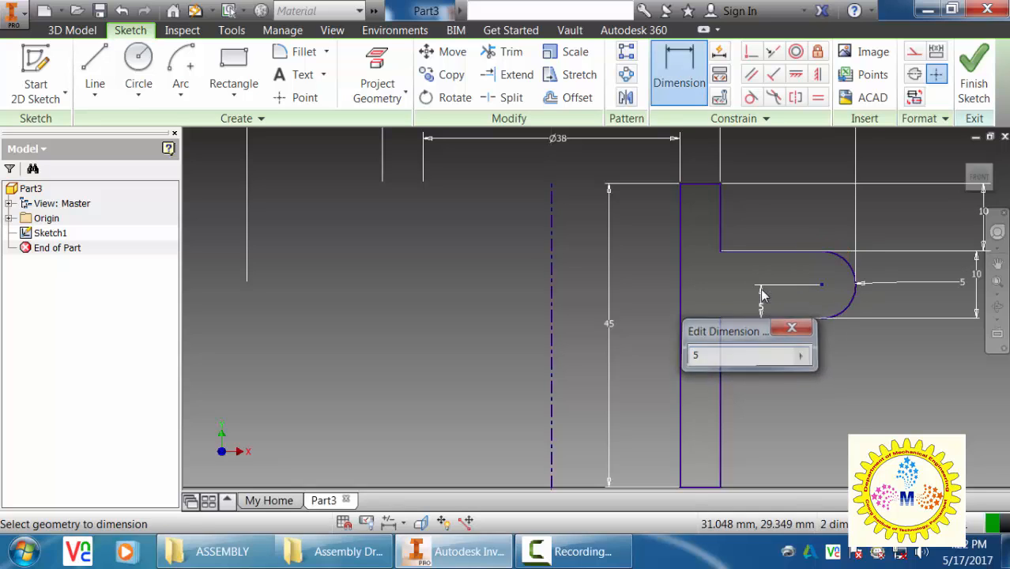
pyautogui.press('Return')
# Make the arc's lower endpoint coincident with the open end of the flange's lower edge to close the profile
pyautogui.scroll(2, 832, 314)
pyautogui.scroll(-5, 831, 315)
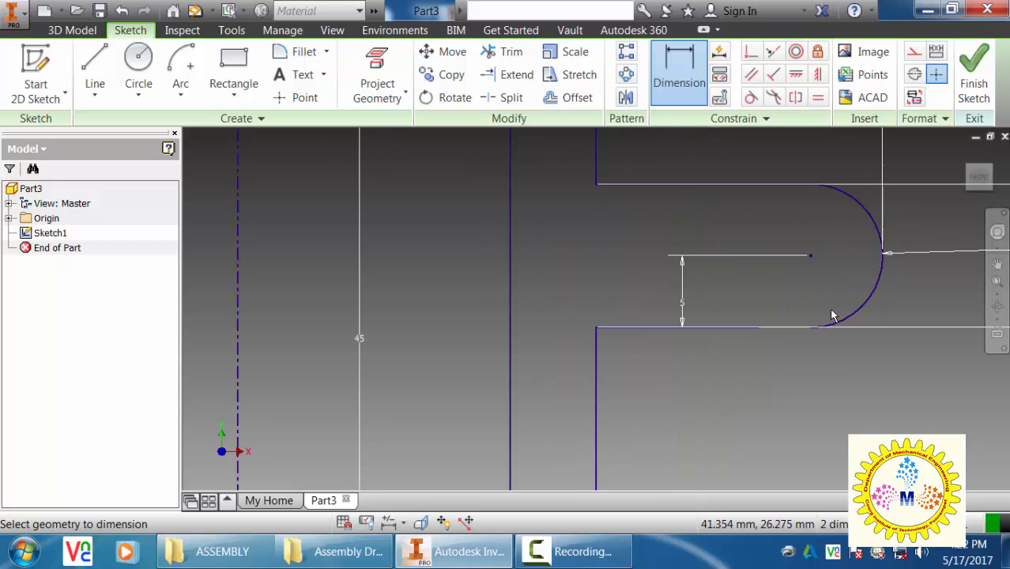
pyautogui.click(751, 51)
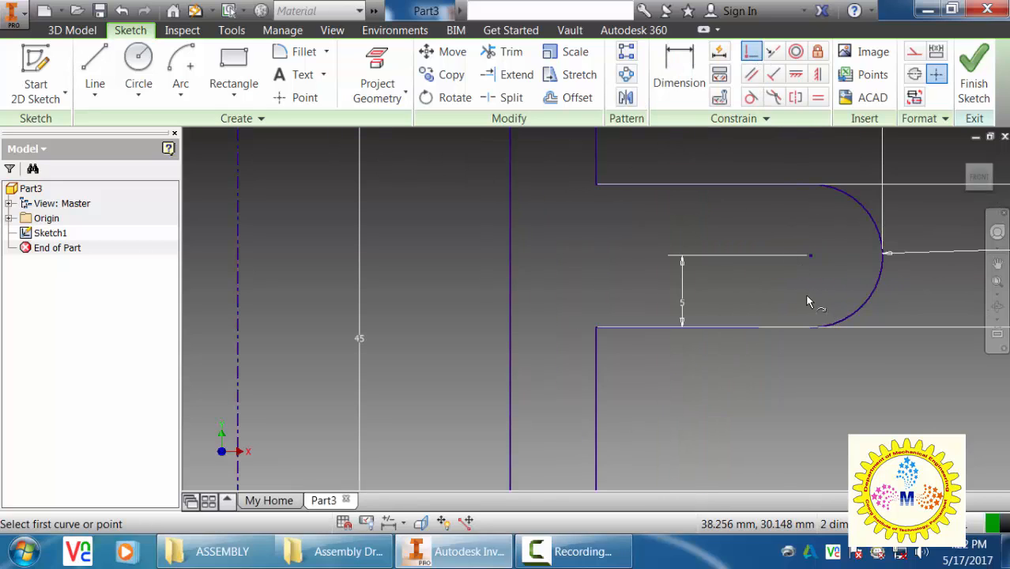
pyautogui.click(813, 325)
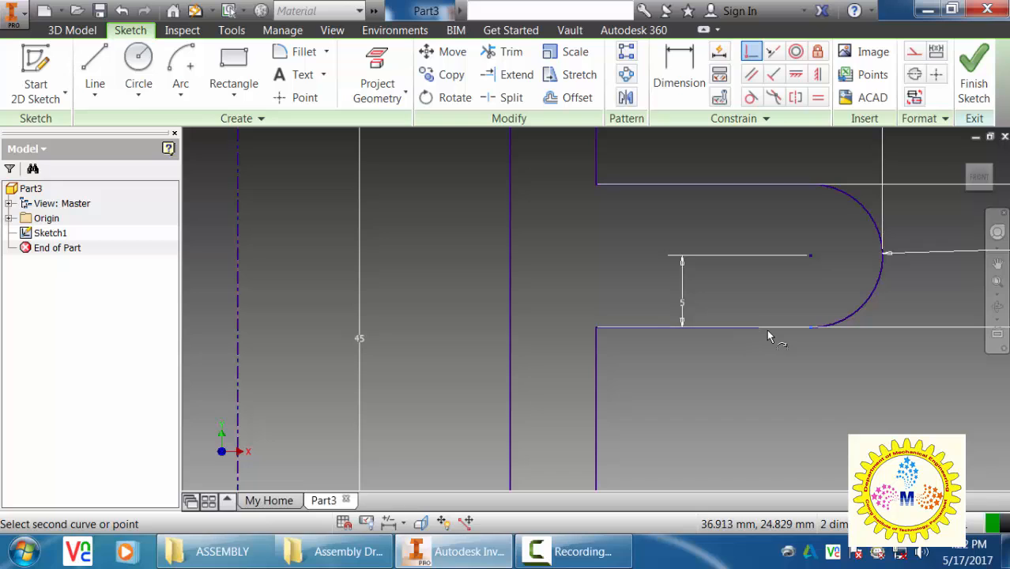
pyautogui.click(761, 327)
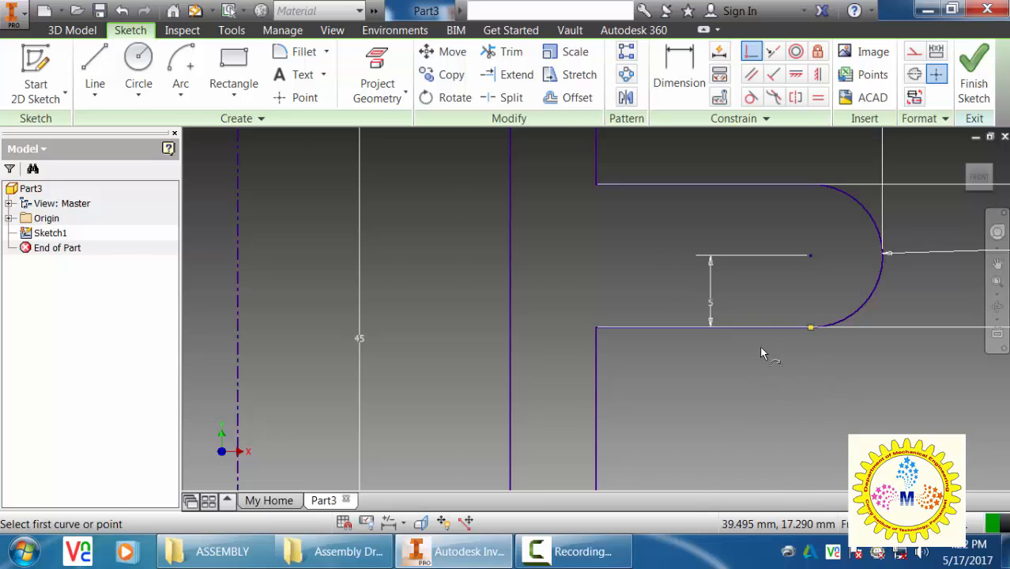
pyautogui.scroll(3, 759, 348)
pyautogui.press('Escape')
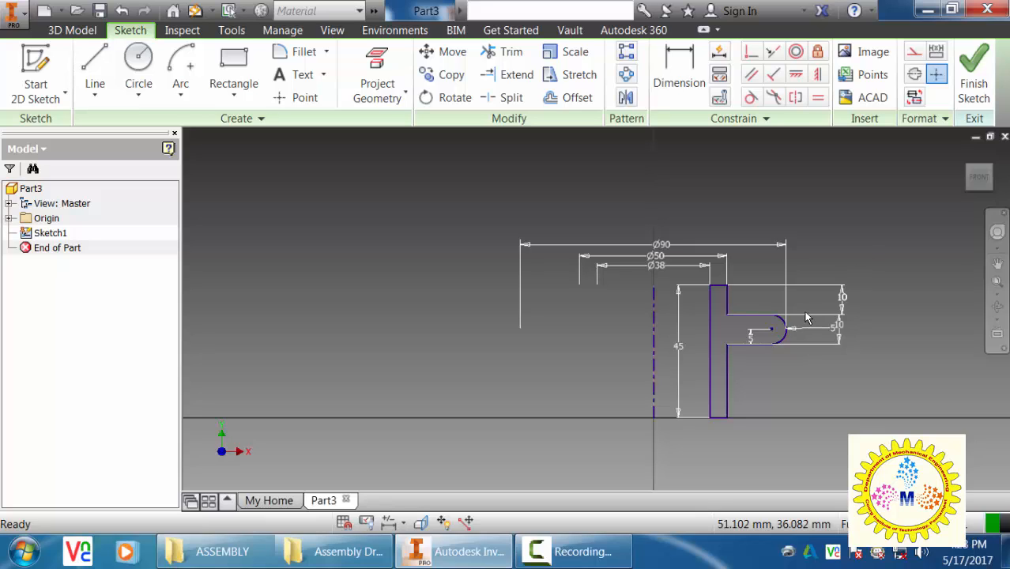
pyautogui.moveTo(807, 318)
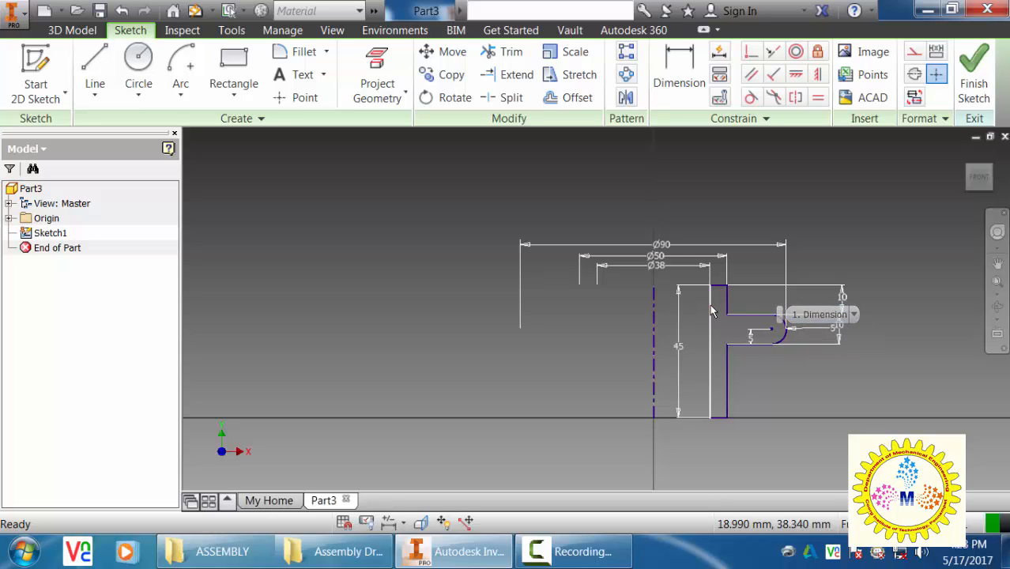
pyautogui.scroll(-2, 720, 343)
pyautogui.scroll(5, 721, 340)
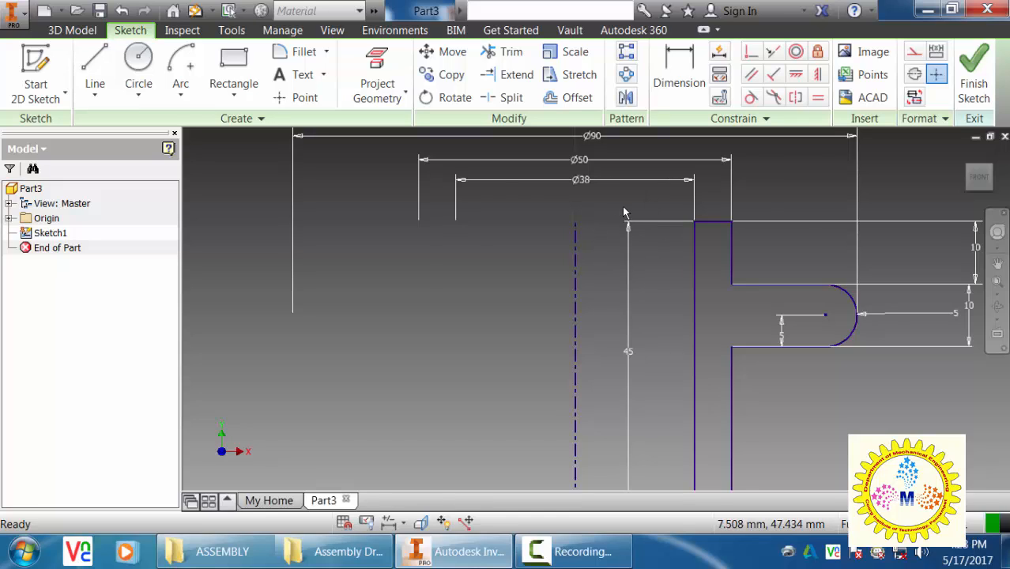
pyautogui.scroll(-2, 622, 207)
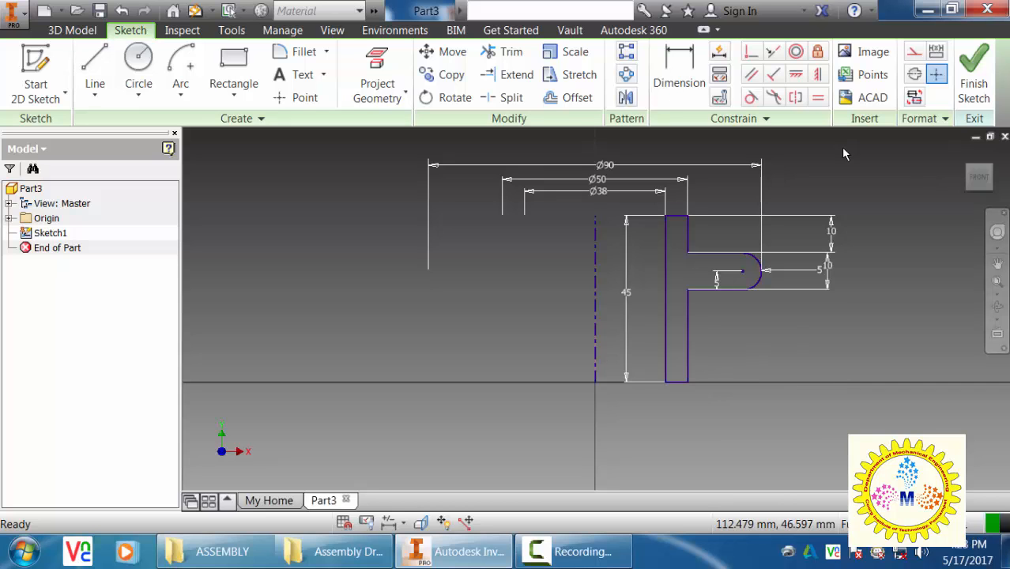
# Finish the sketch and revolve the flanged profile about the centerline with full extents as a new solid
pyautogui.click(992, 76)
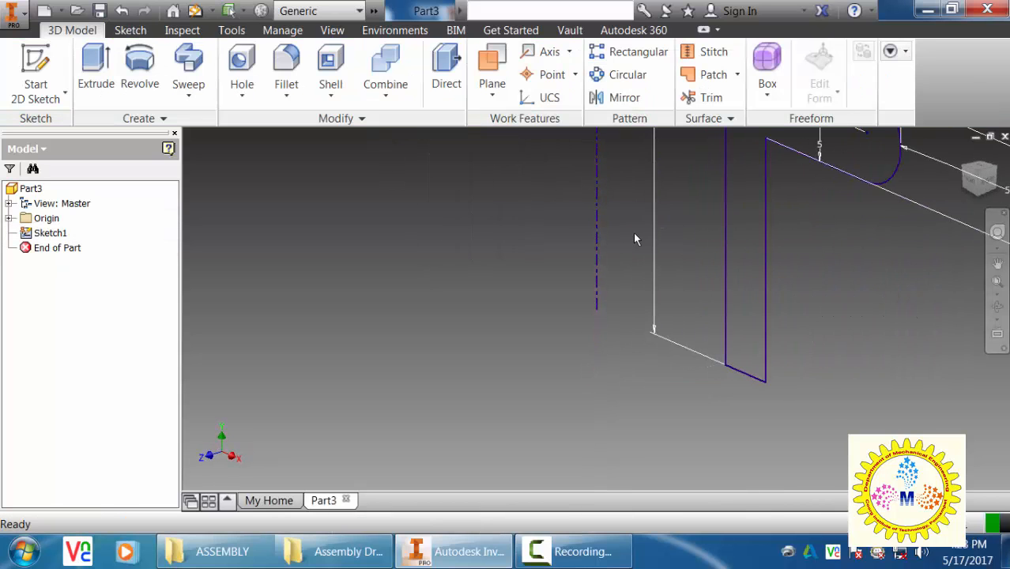
pyautogui.click(96, 71)
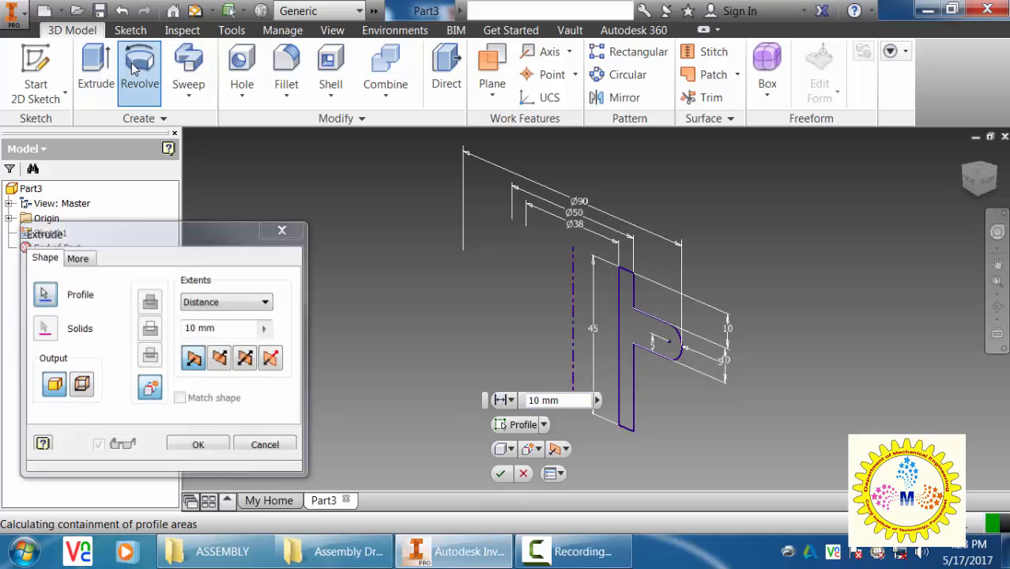
pyautogui.click(139, 71)
pyautogui.click(220, 390)
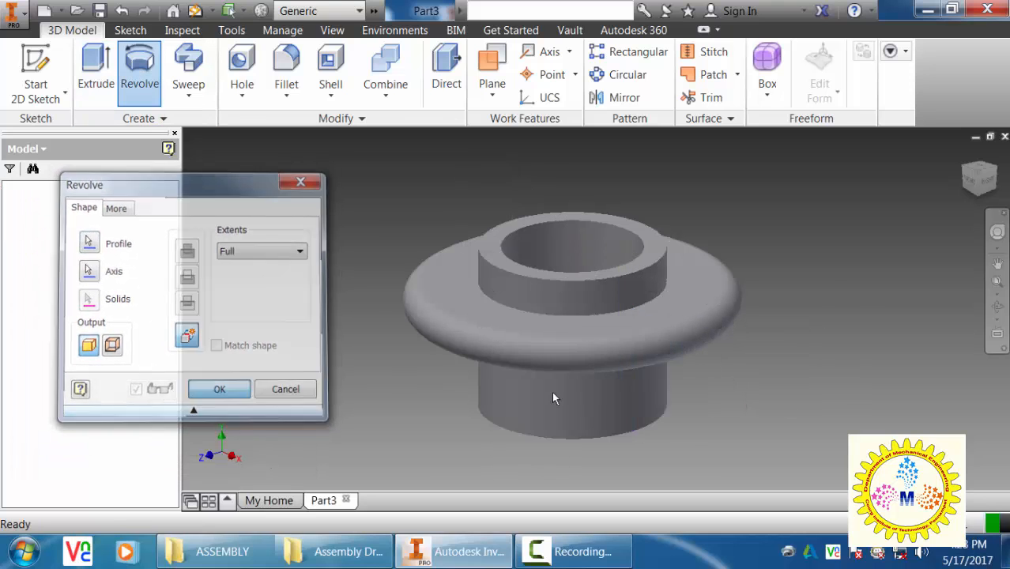
pyautogui.press('F4')
pyautogui.moveTo(821, 330); pyautogui.dragTo(853, 354)
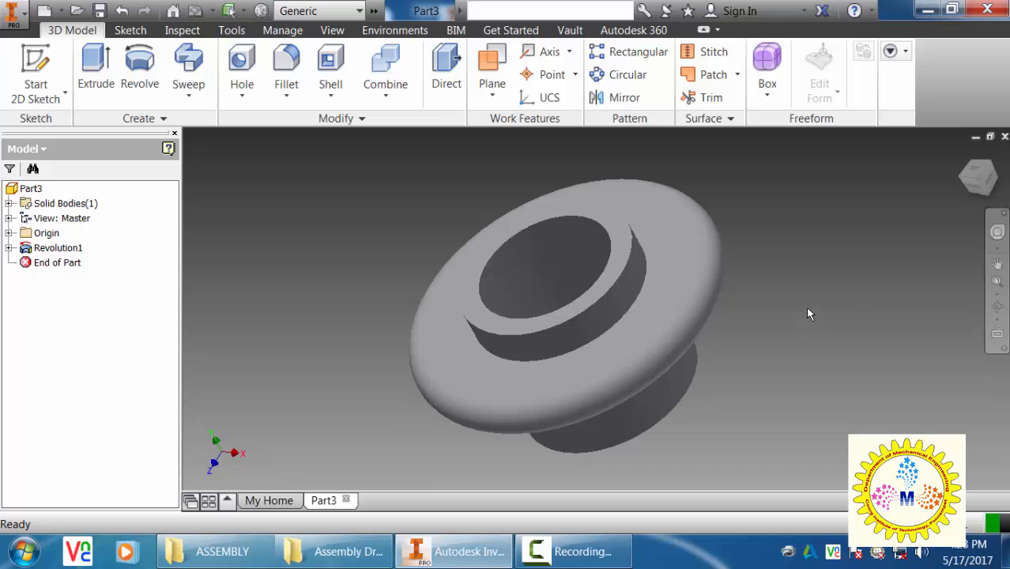
pyautogui.press('F4')
pyautogui.moveTo(824, 336); pyautogui.dragTo(848, 309)
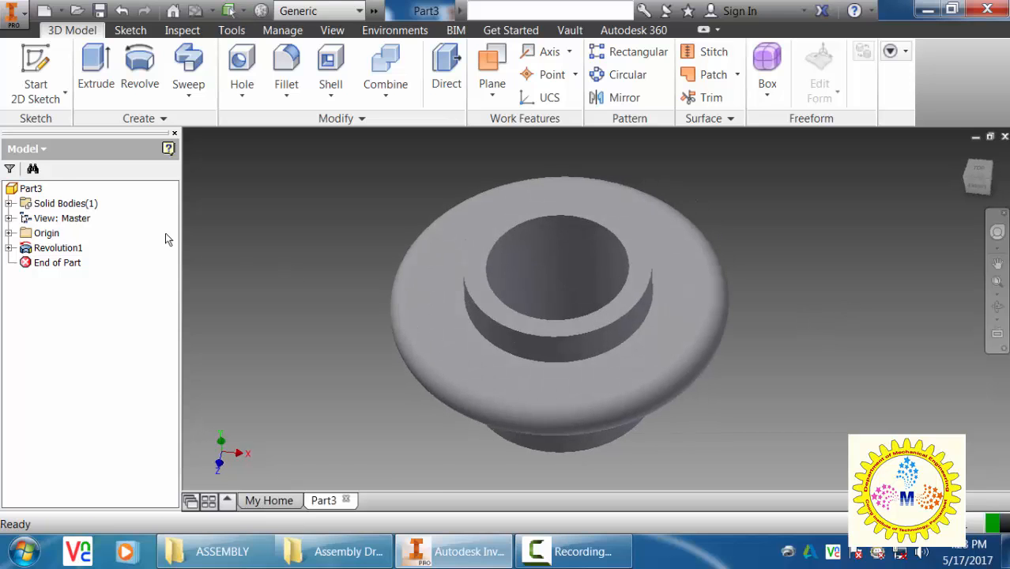
# Open the part's iProperties at the physical properties and go through the material list for the part's material
pyautogui.click(11, 18)
pyautogui.click(76, 383)
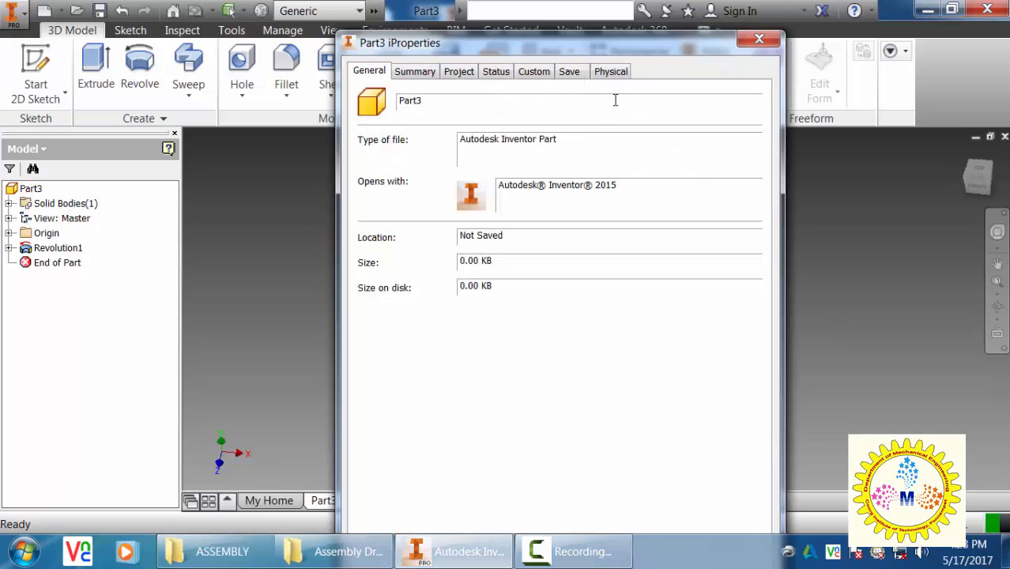
pyautogui.click(606, 75)
pyautogui.click(437, 157)
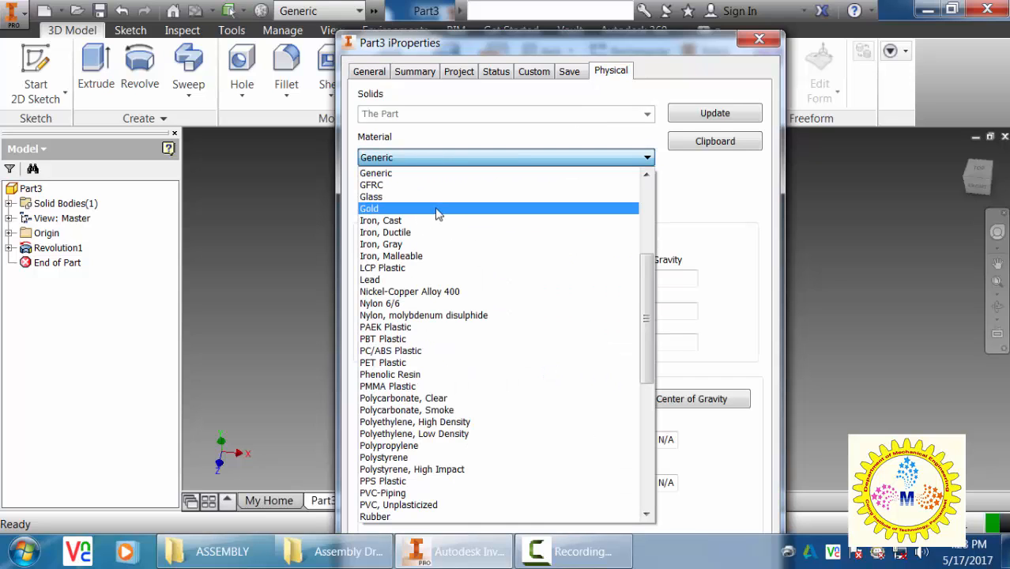
pyautogui.click(415, 294)
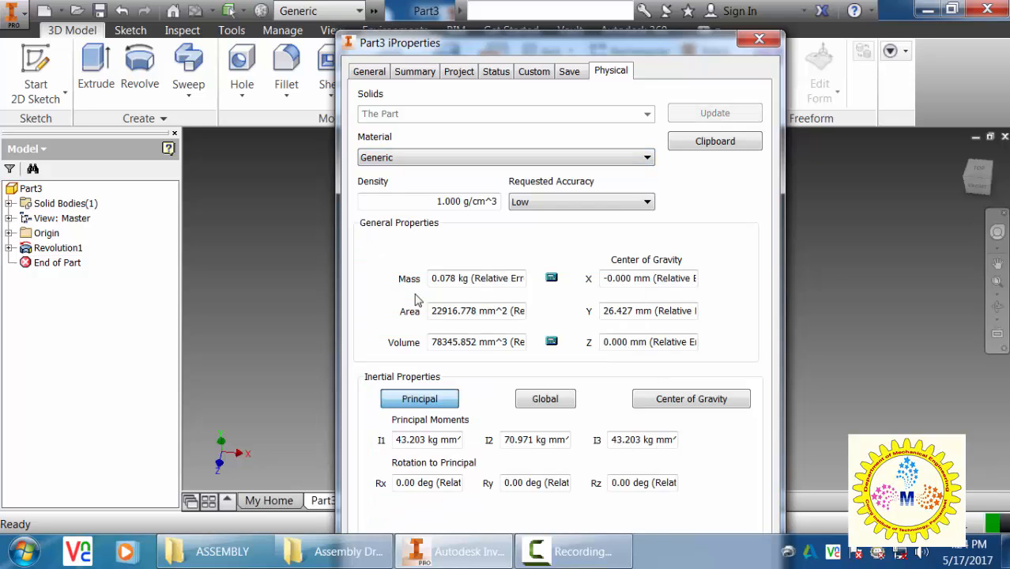
pyautogui.click(388, 160)
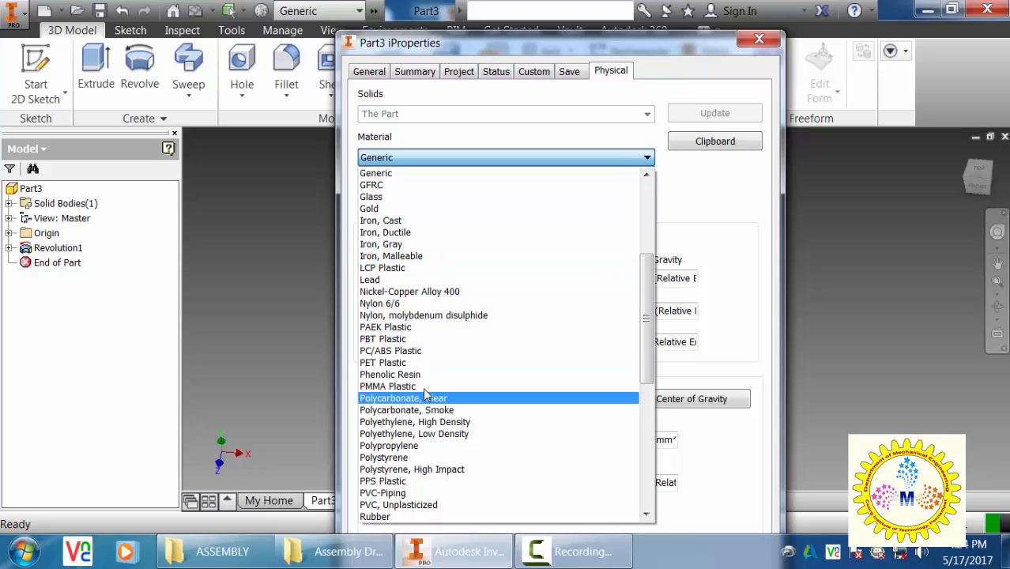
pyautogui.scroll(-9, 419, 309)
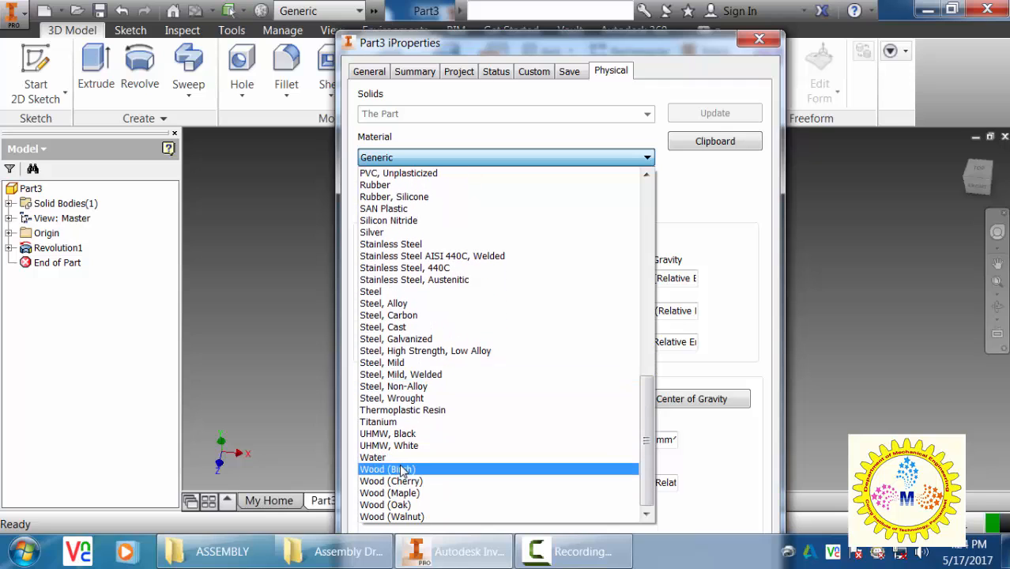
# Set the part's physical material to Bronze, Cast
pyautogui.scroll(3, 403, 471)
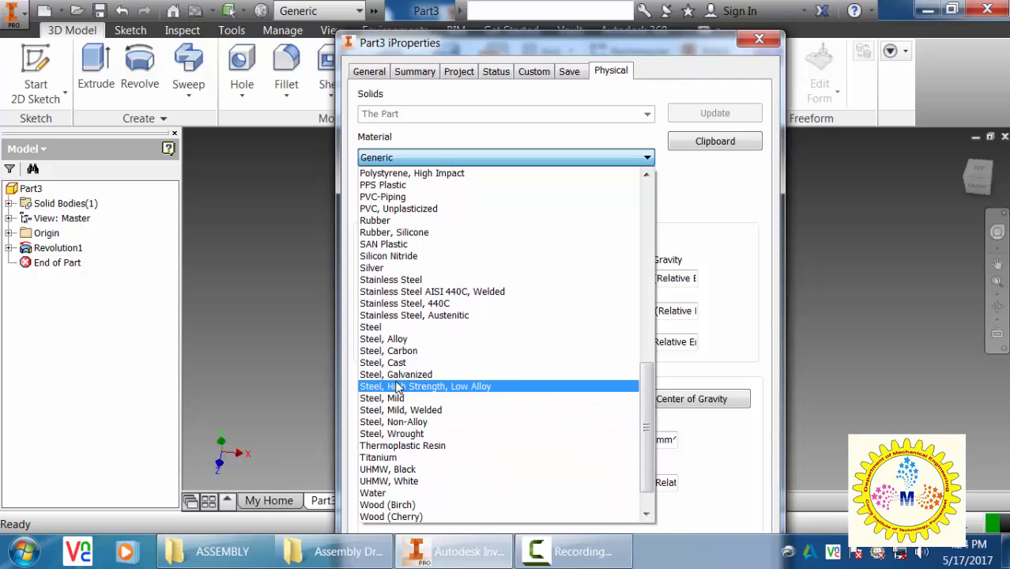
pyautogui.scroll(10, 399, 387)
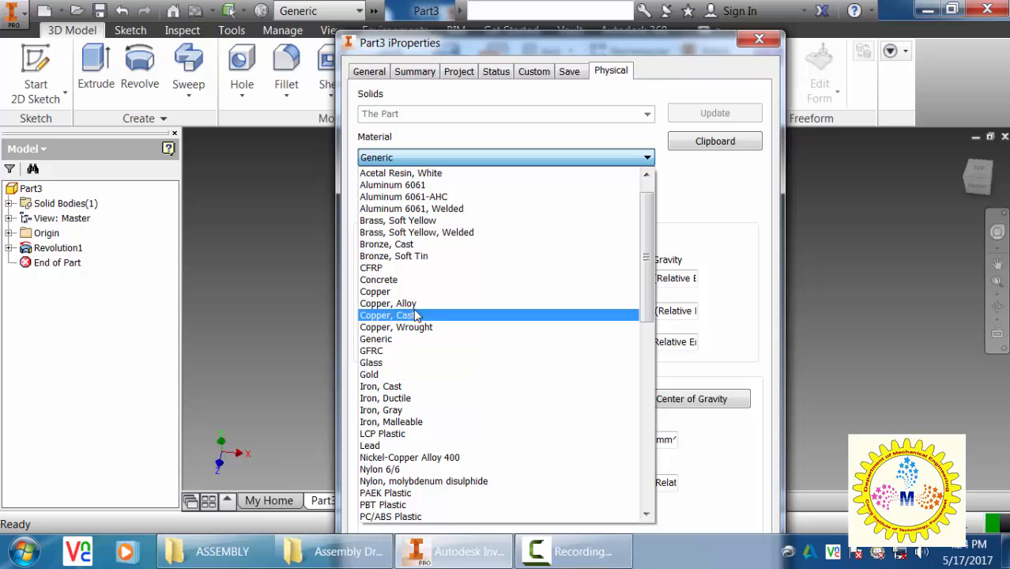
pyautogui.click(419, 245)
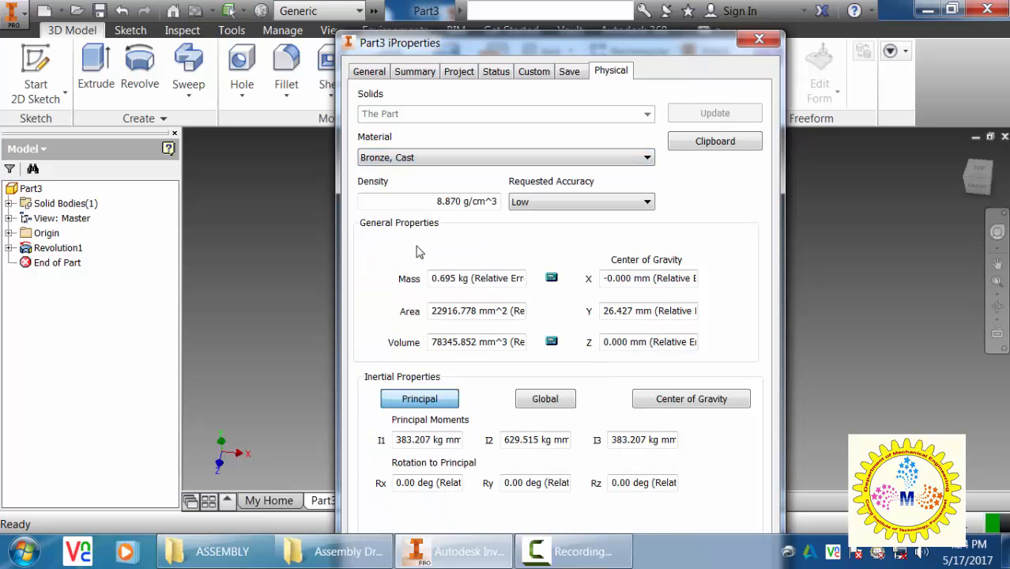
# Set the part's physical material to Copper, Alloy and close its iProperties
pyautogui.click(440, 162)
pyautogui.scroll(2, 406, 291)
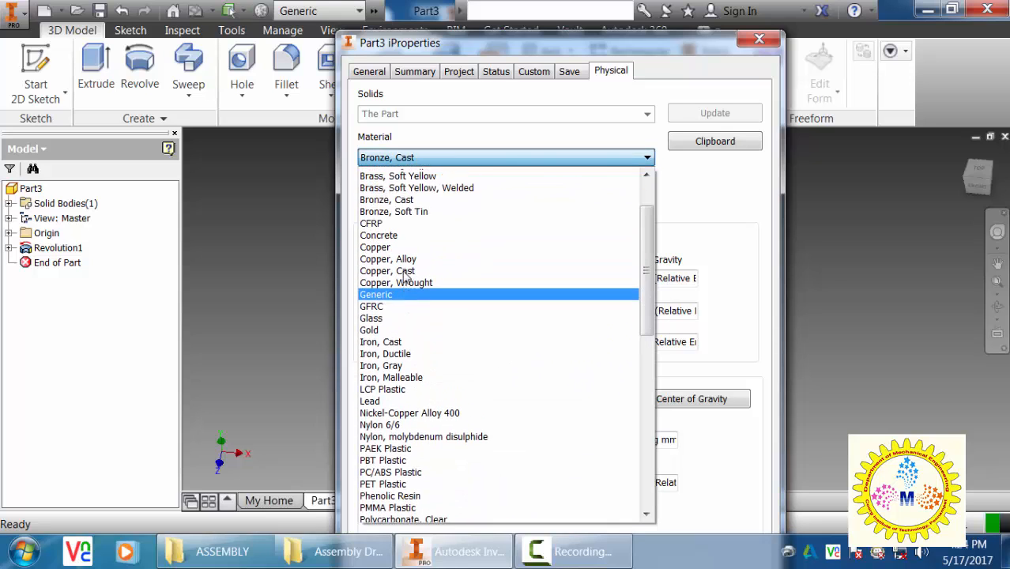
pyautogui.click(404, 304)
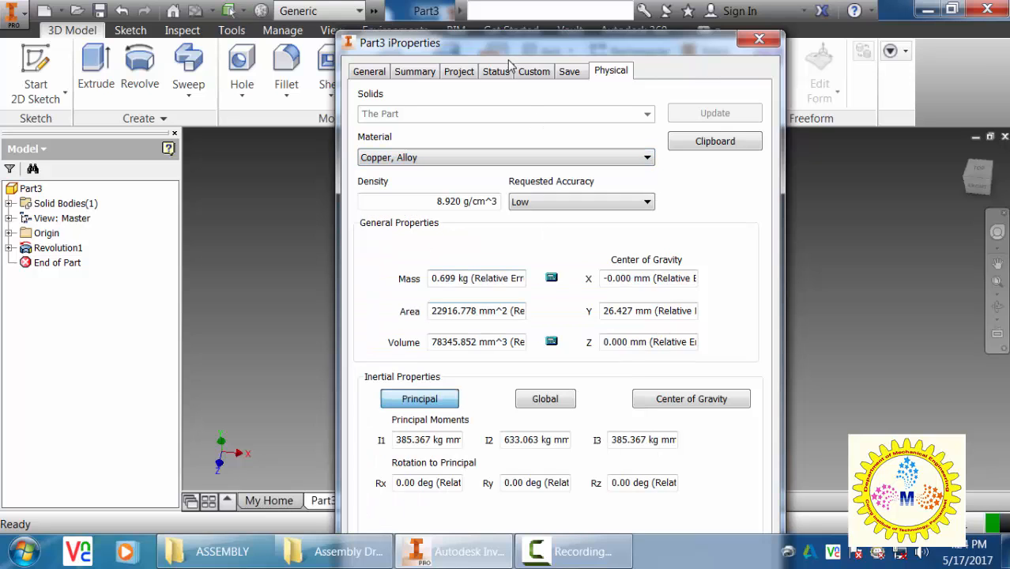
pyautogui.moveTo(513, 51); pyautogui.dragTo(224, 22)
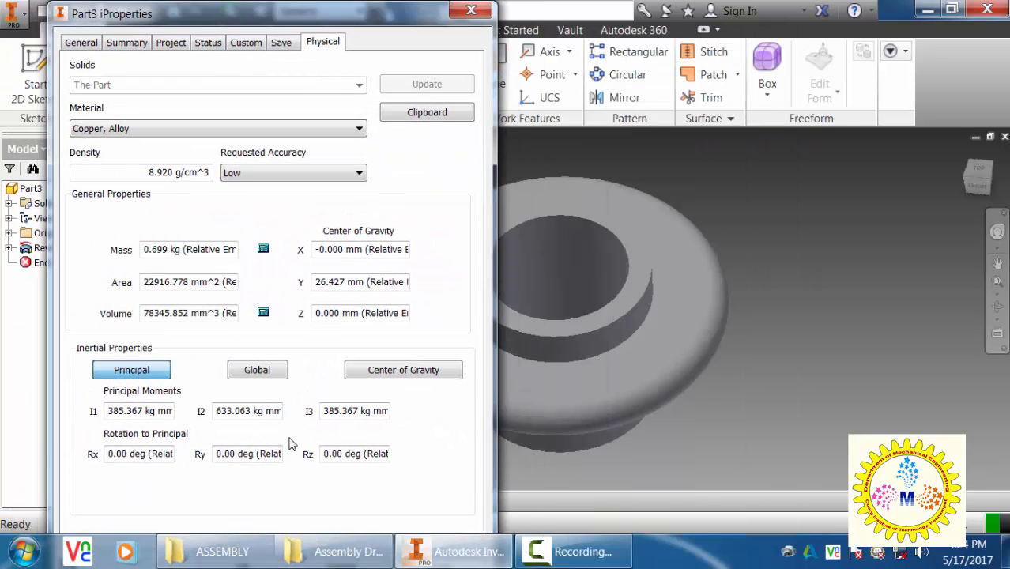
pyautogui.press('Return')
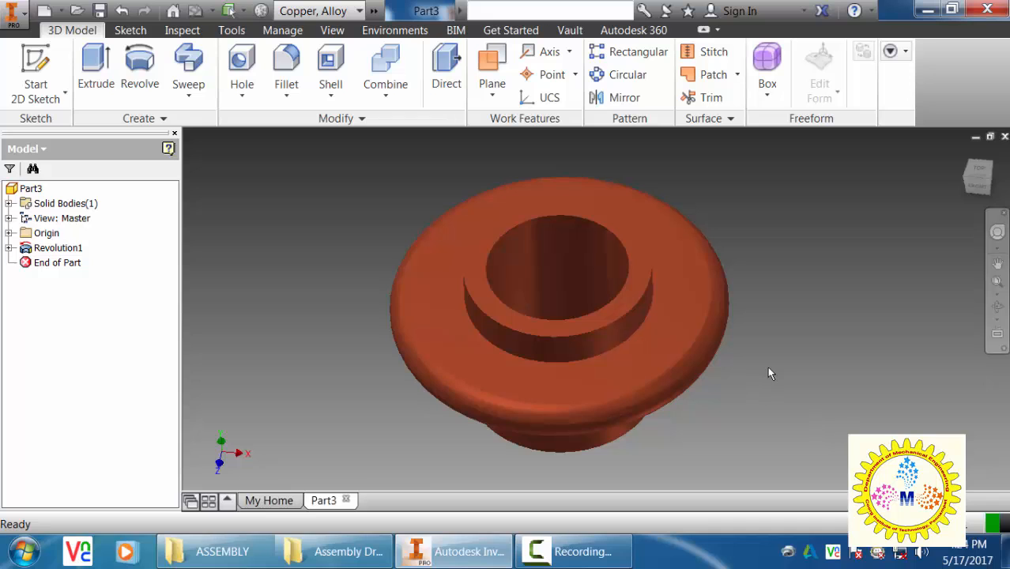
# Add a 5 mm constant fillet to the circular edge where the short upper collar meets the flange
pyautogui.moveTo(763, 365)
pyautogui.keyDown('shift'); pyautogui.mouseDown(button='middle')
pyautogui.moveTo(769, 323)
pyautogui.moveTo(768, 357)
pyautogui.mouseUp(button='middle'); pyautogui.keyUp('shift')
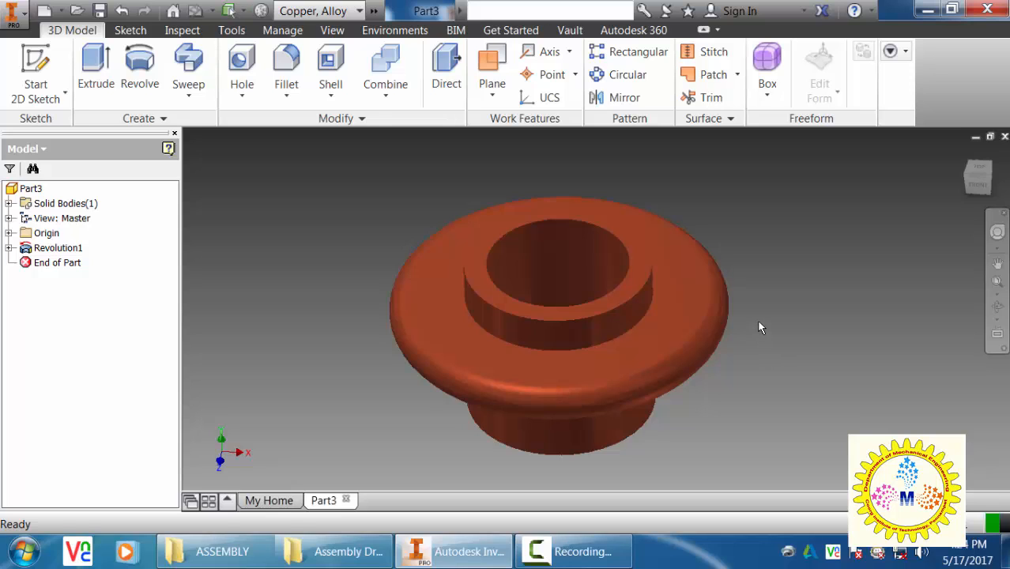
pyautogui.moveTo(759, 327)
pyautogui.keyDown('shift'); pyautogui.mouseDown(button='middle')
pyautogui.moveTo(762, 296)
pyautogui.moveTo(763, 320)
pyautogui.mouseUp(button='middle'); pyautogui.keyUp('shift')
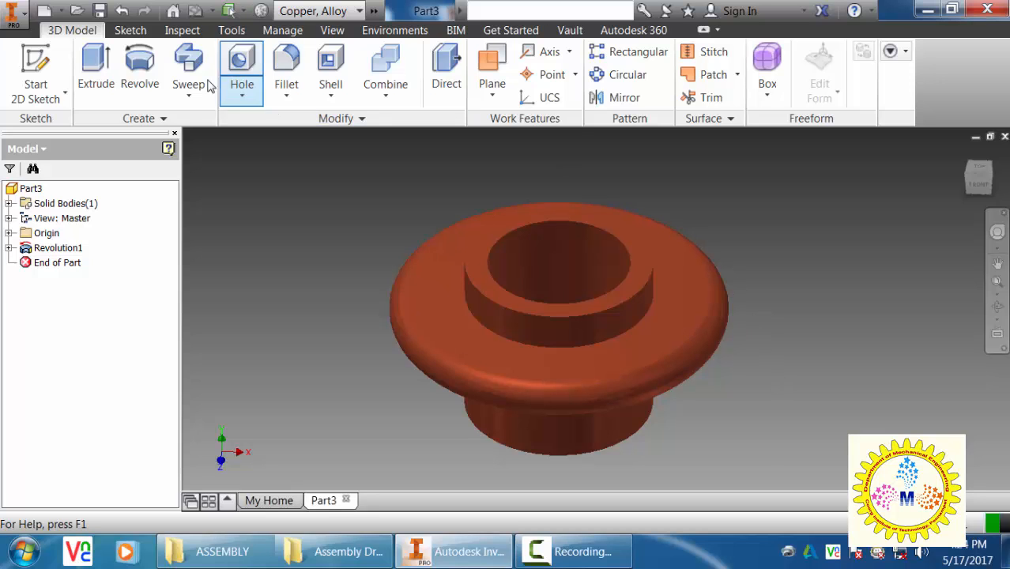
pyautogui.click(286, 67)
pyautogui.click(149, 279)
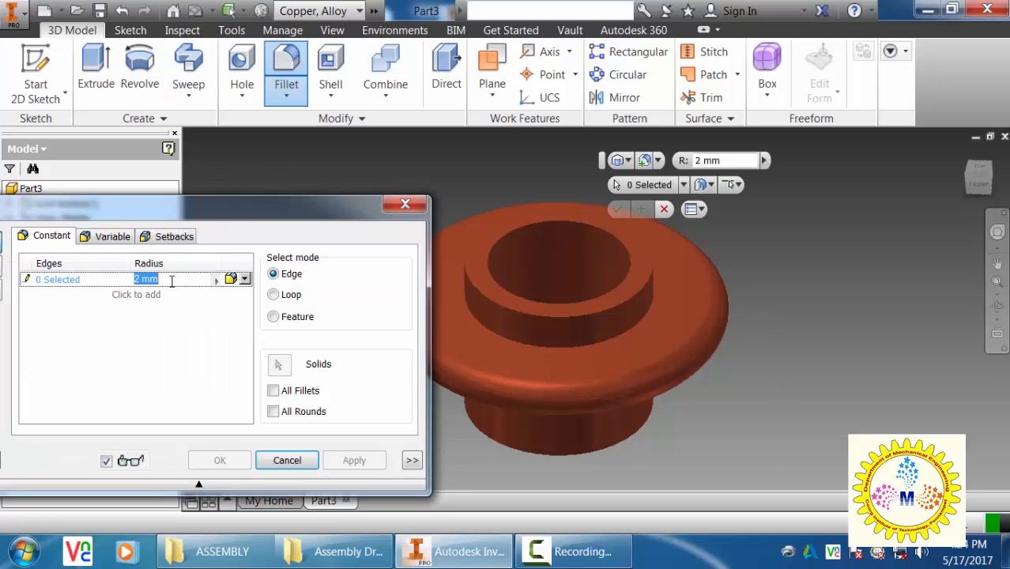
pyautogui.write('5')
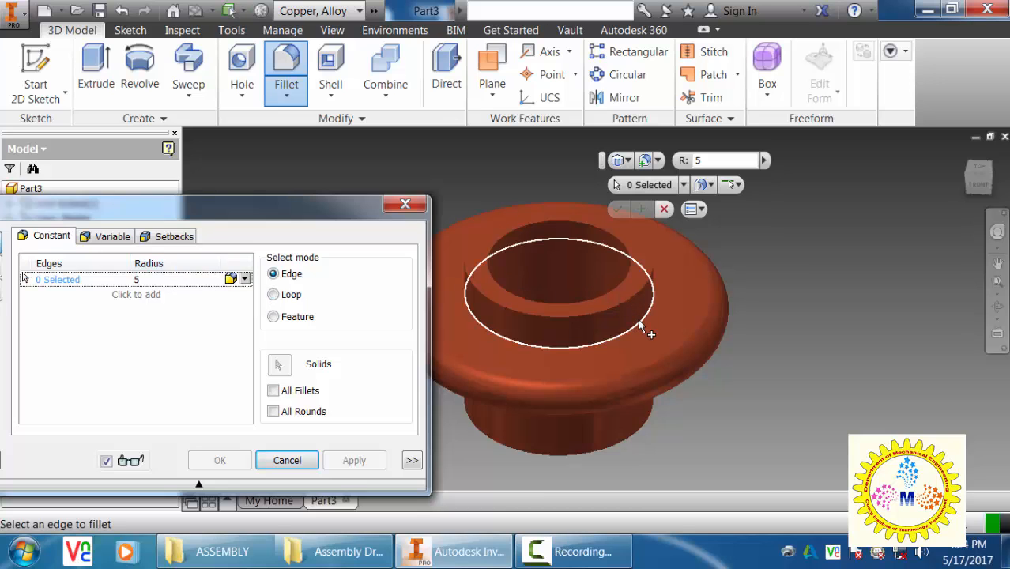
pyautogui.click(644, 324)
pyautogui.click(229, 456)
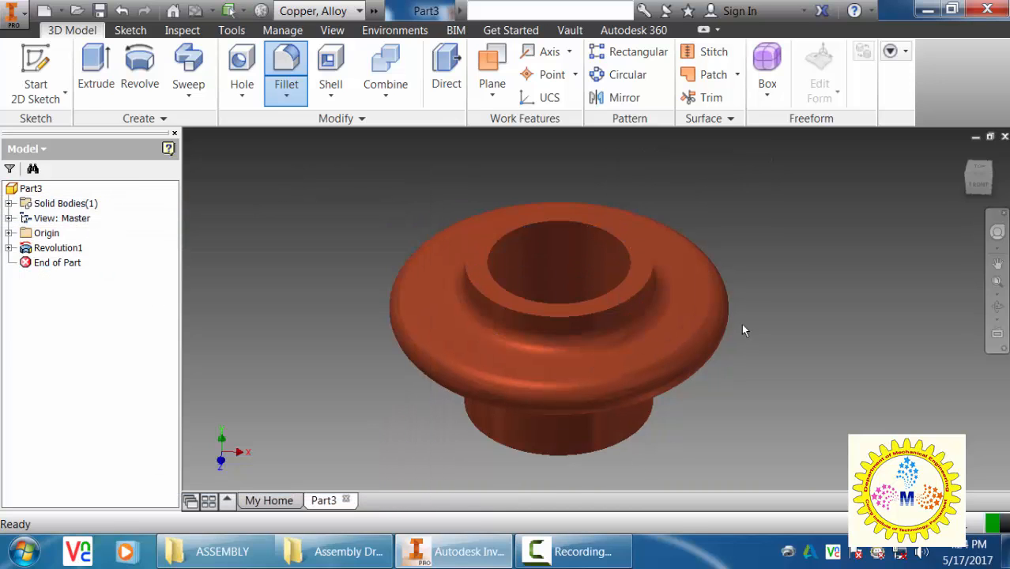
# Save the part as NUT in the Screw Jack folder and close the file
pyautogui.middleClick(752, 295)
pyautogui.middleClick(753, 294)
pyautogui.keyDown('shift'); pyautogui.moveTo(802, 271); pyautogui.dragTo(831, 270, button='middle'); pyautogui.keyUp('shift')
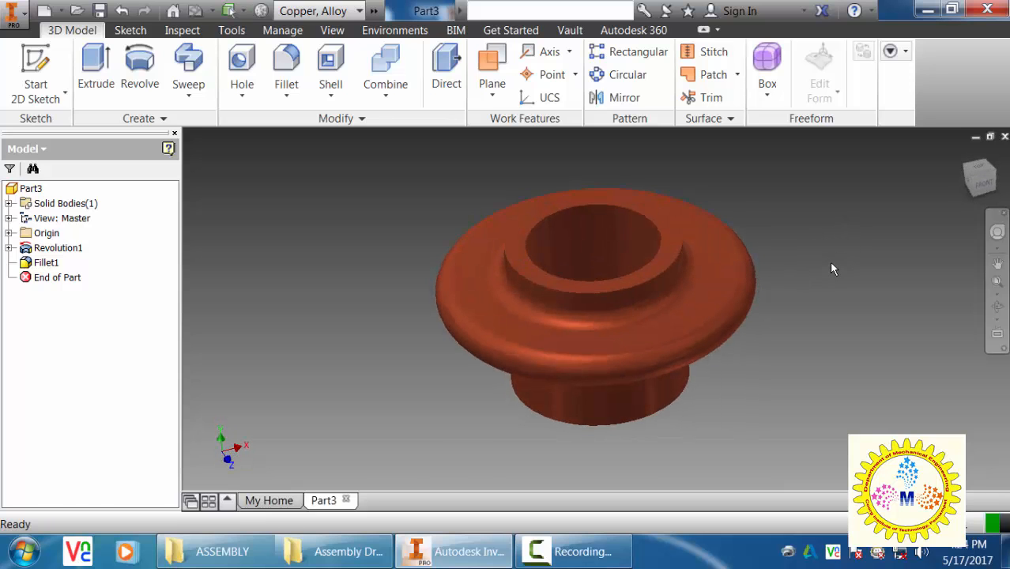
pyautogui.scroll(-2, 829, 262)
pyautogui.click(12, 12)
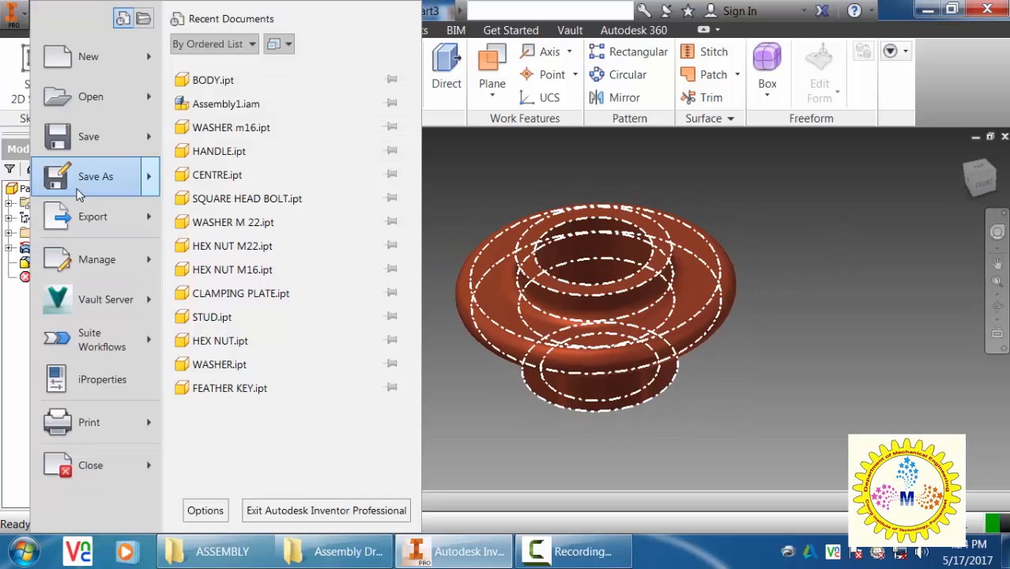
pyautogui.click(88, 180)
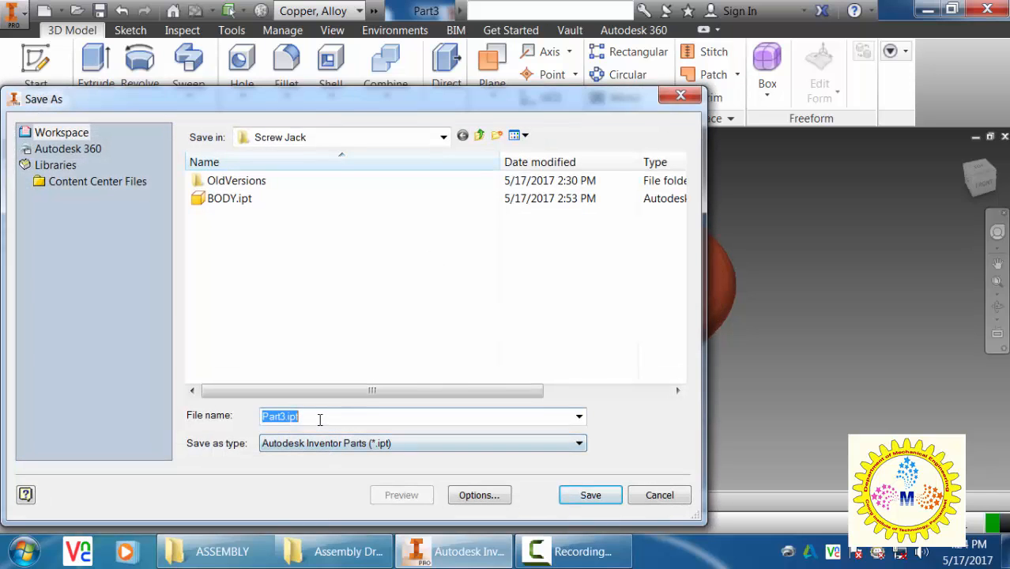
pyautogui.press('BackSpace')
pyautogui.write('NUT')
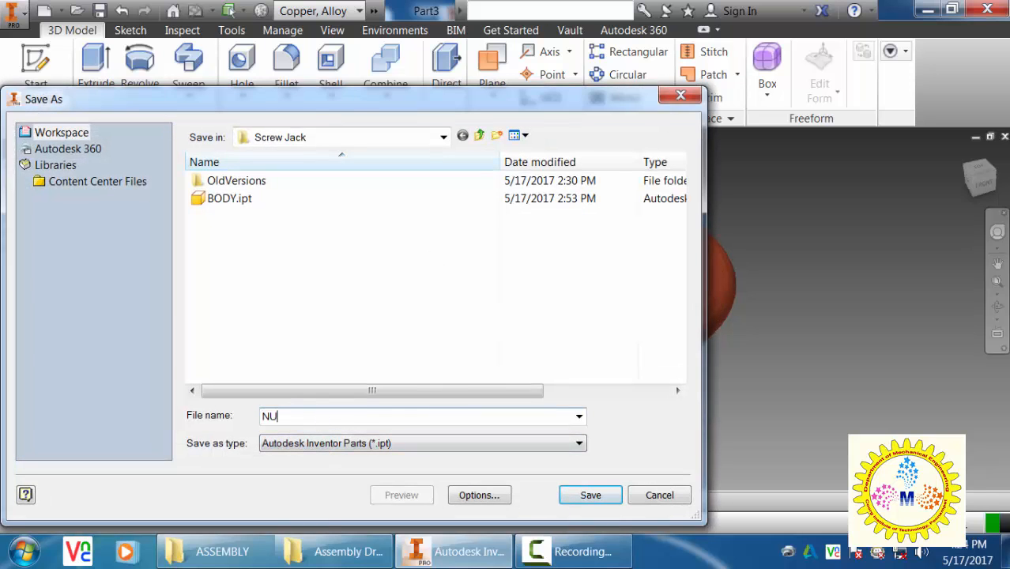
pyautogui.click(575, 503)
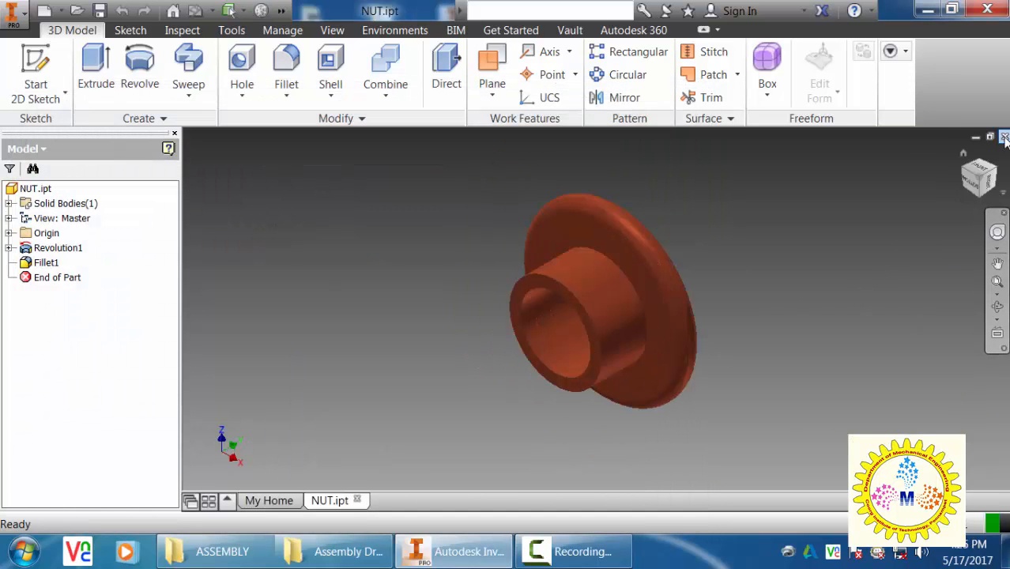
pyautogui.click(1005, 138)
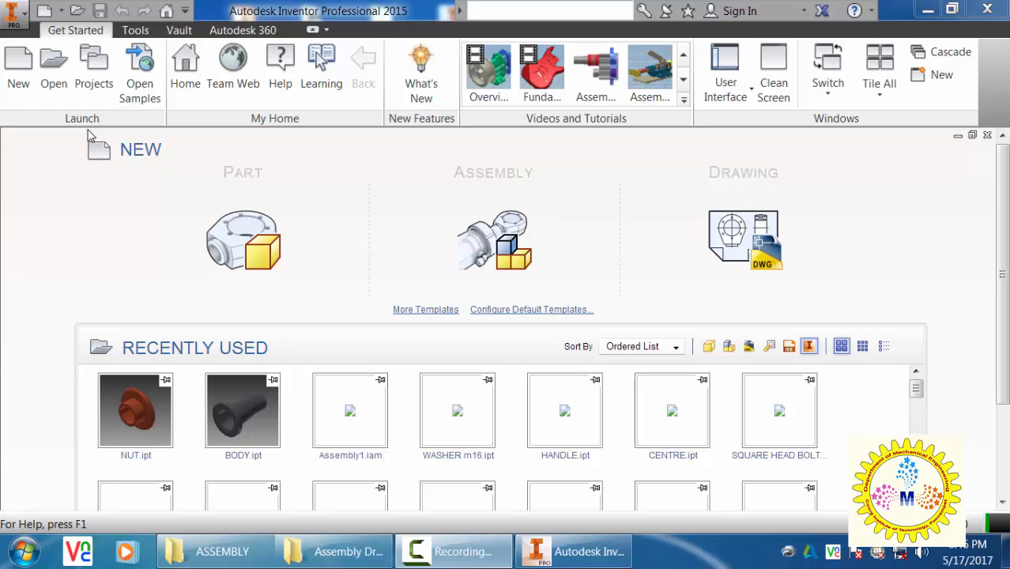
# Create a new part from the metric Standard (mm).ipt template and start a 2D sketch on the front plane
pyautogui.click(24, 83)
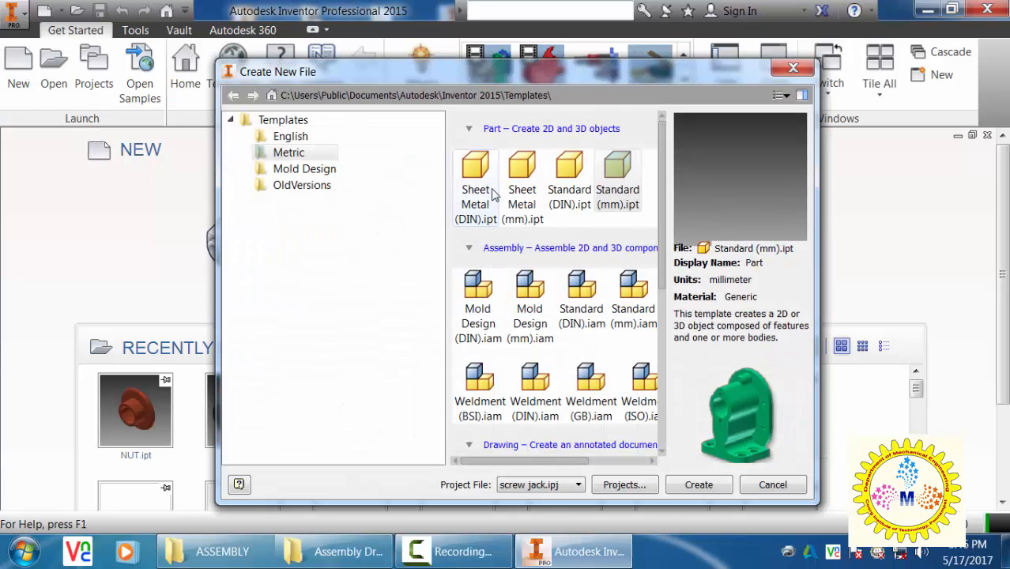
pyautogui.doubleClick(611, 192)
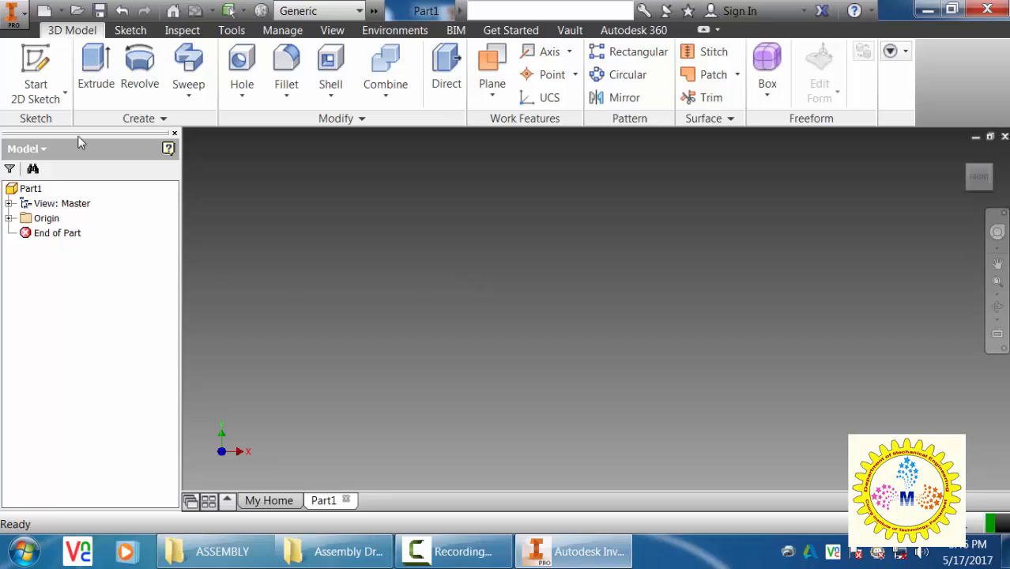
pyautogui.click(46, 70)
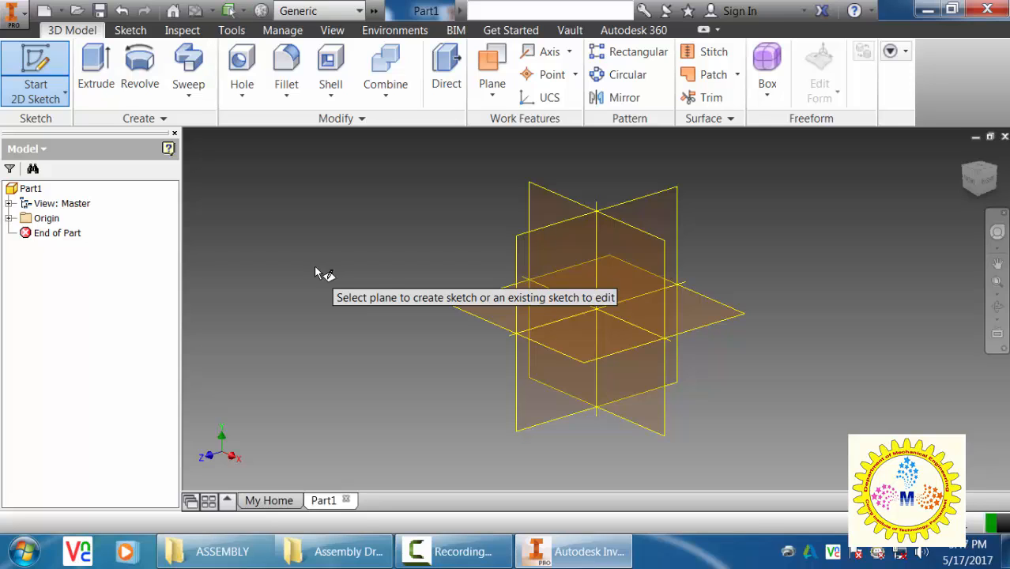
pyautogui.click(642, 249)
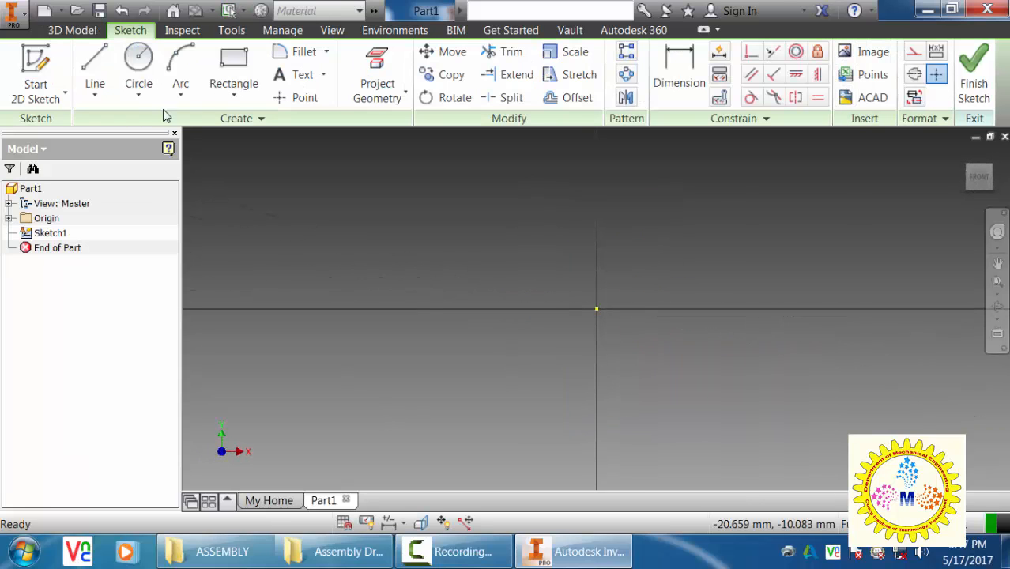
# Sketch connected lines from the origin: about 16 mm right, 16 mm up, 7 mm right and 11 mm up
pyautogui.click(98, 61)
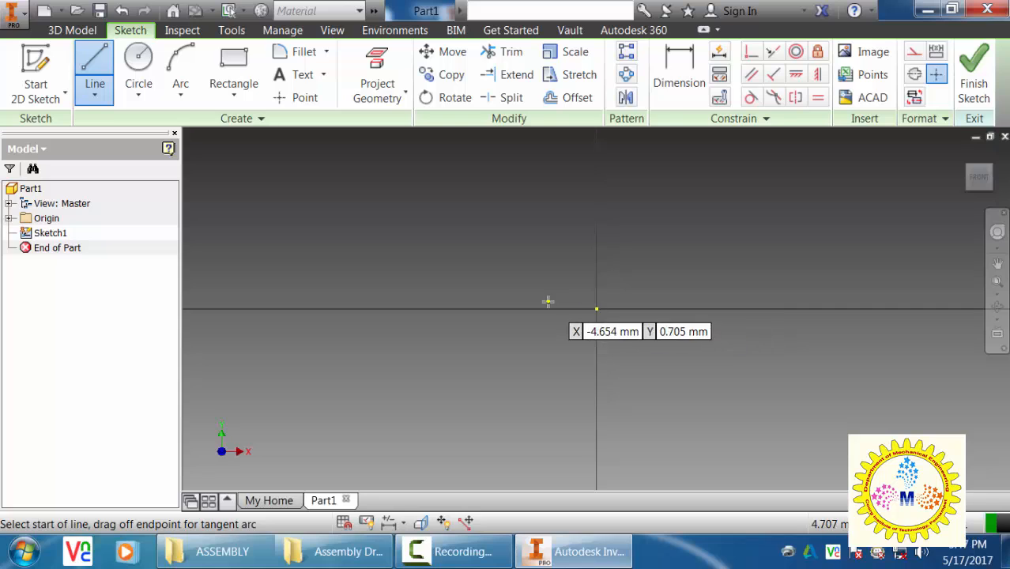
pyautogui.click(595, 309)
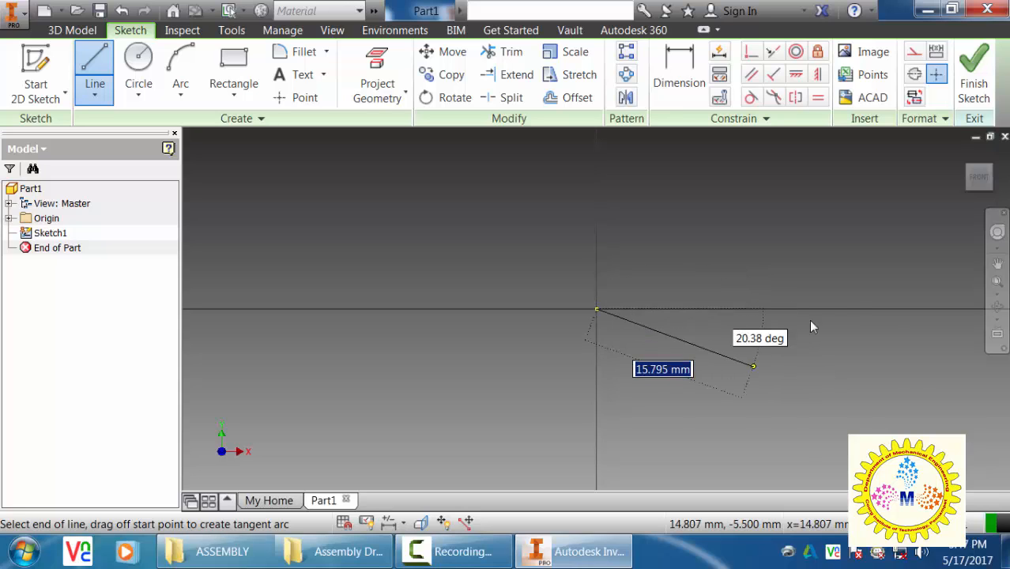
pyautogui.click(763, 310)
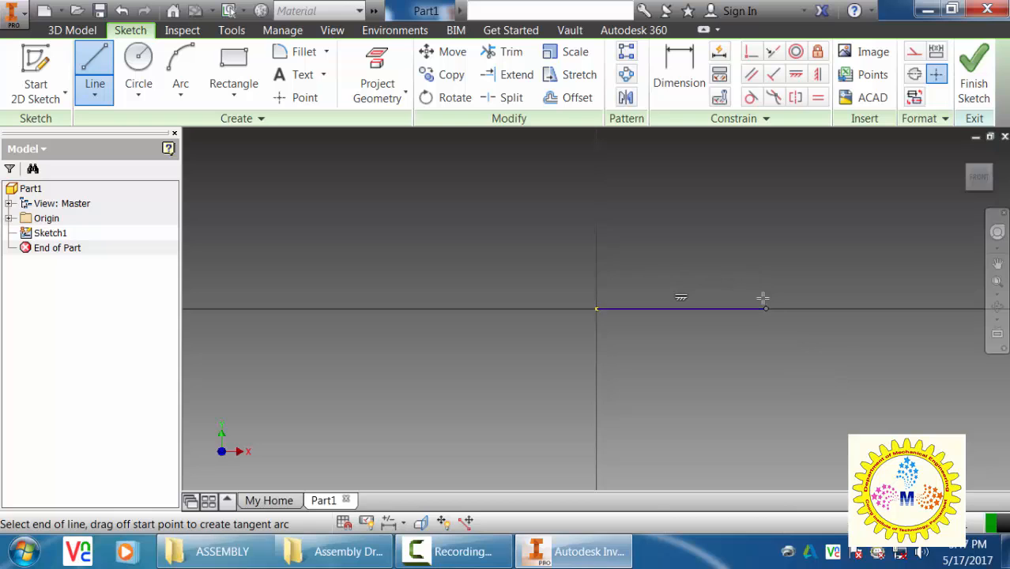
pyautogui.moveTo(765, 219); pyautogui.dragTo(757, 356, button='middle')
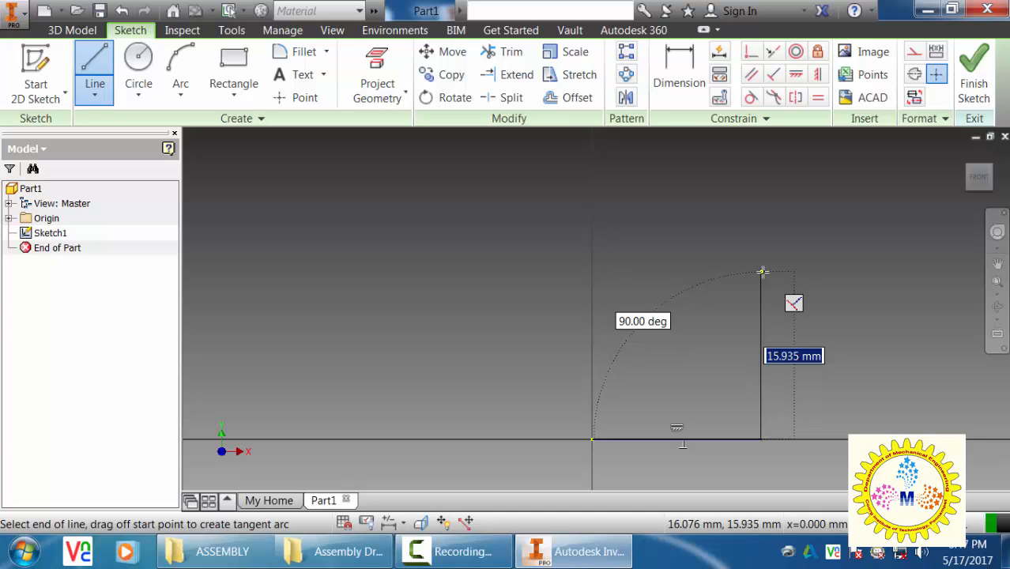
pyautogui.click(763, 272)
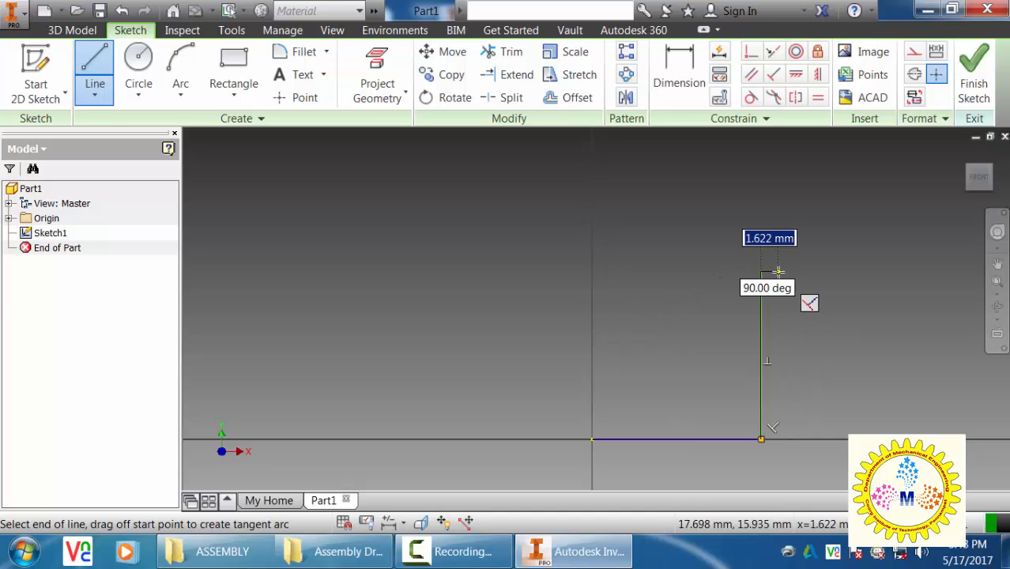
pyautogui.click(835, 272)
pyautogui.moveTo(833, 169); pyautogui.dragTo(817, 309, button='middle')
pyautogui.click(817, 290)
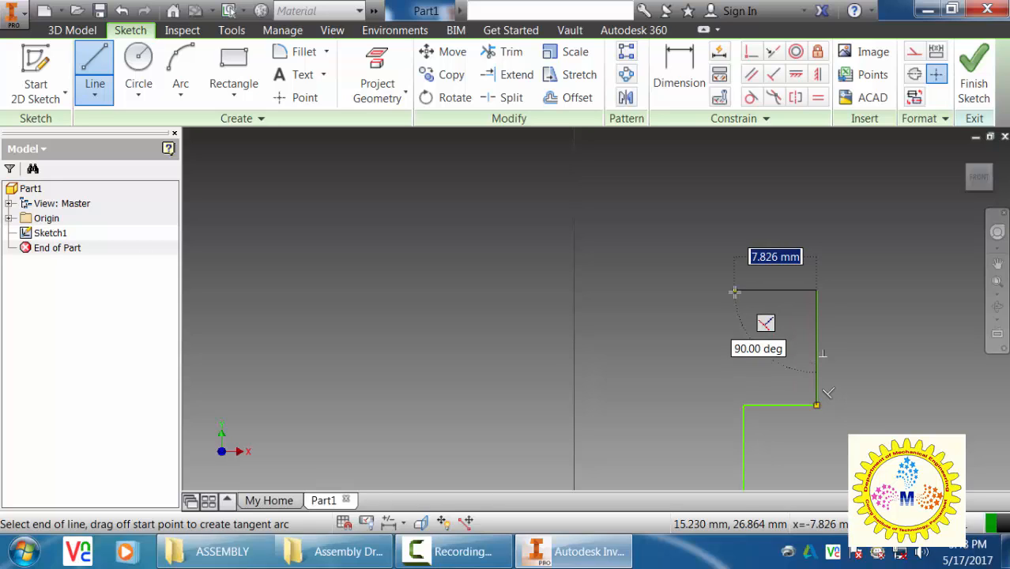
# Continue the outline about 14 mm left, 5 mm up and 9 mm left to the vertical axis, closing it at the origin
pyautogui.click(673, 291)
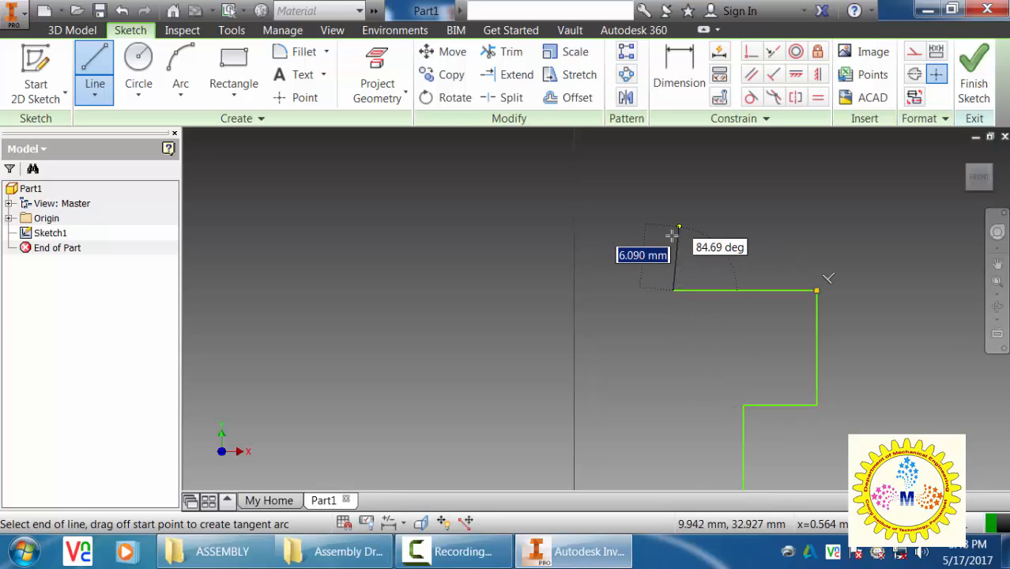
pyautogui.click(673, 241)
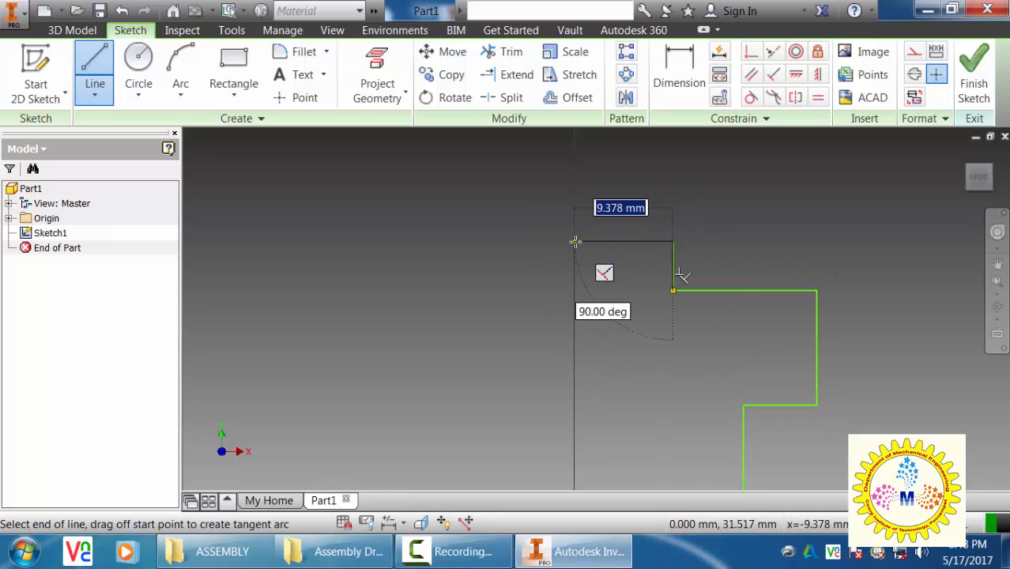
pyautogui.click(576, 241)
pyautogui.moveTo(582, 474); pyautogui.dragTo(612, 303, button='middle')
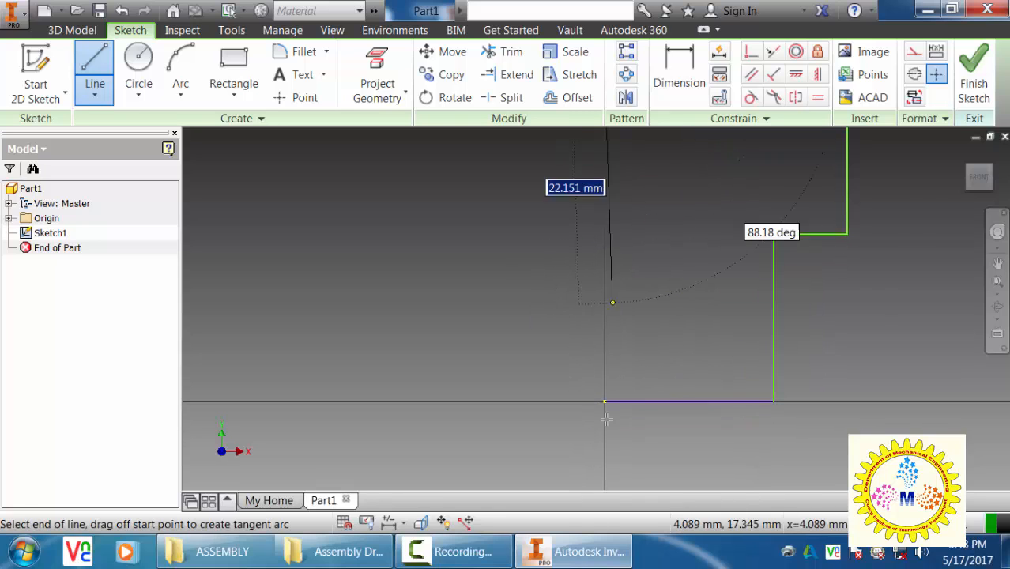
pyautogui.click(605, 401)
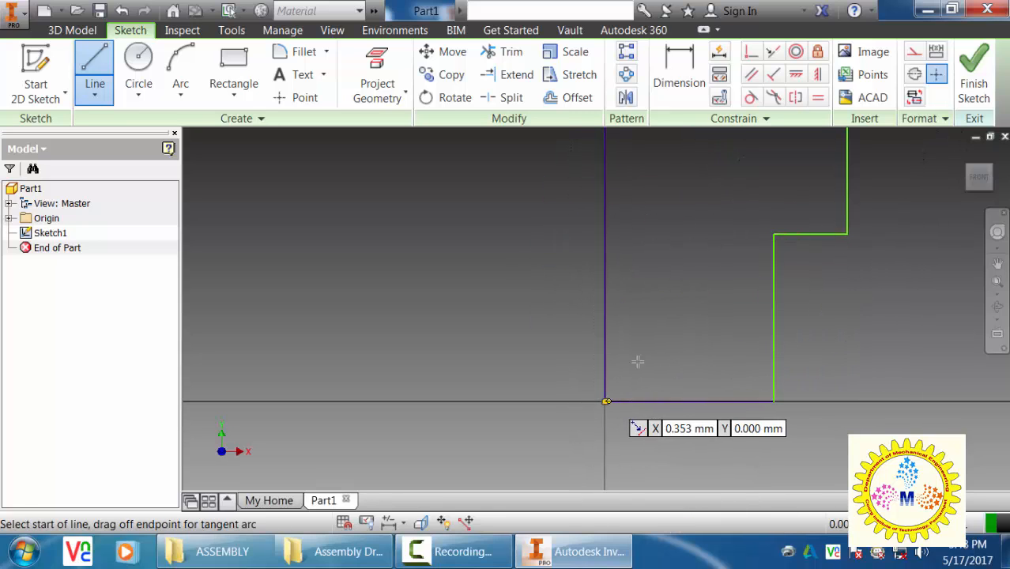
pyautogui.rightClick(676, 245)
pyautogui.click(719, 253)
pyautogui.press('Home')
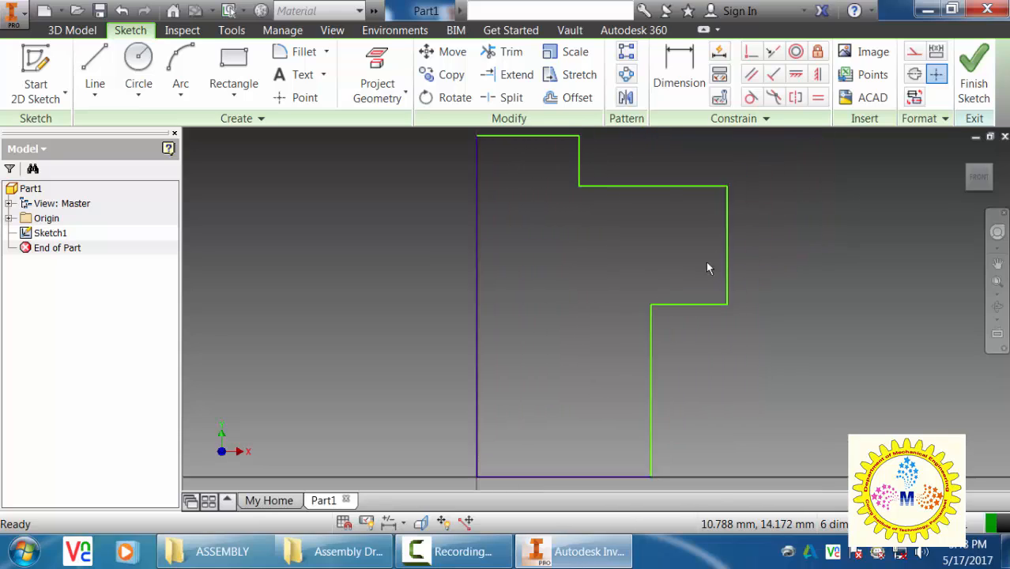
pyautogui.scroll(-3, 621, 274)
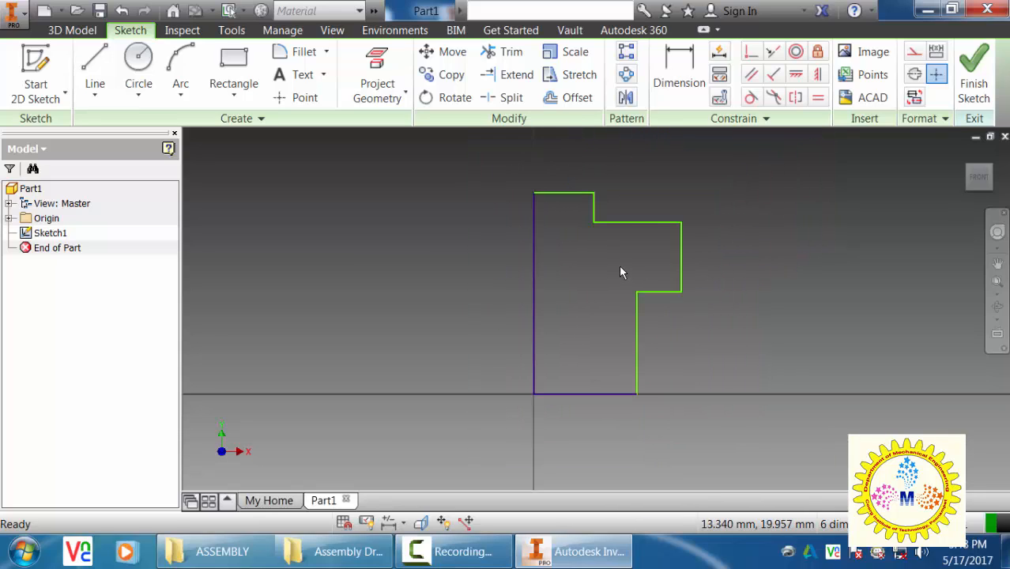
pyautogui.moveTo(619, 265); pyautogui.dragTo(620, 309, button='middle')
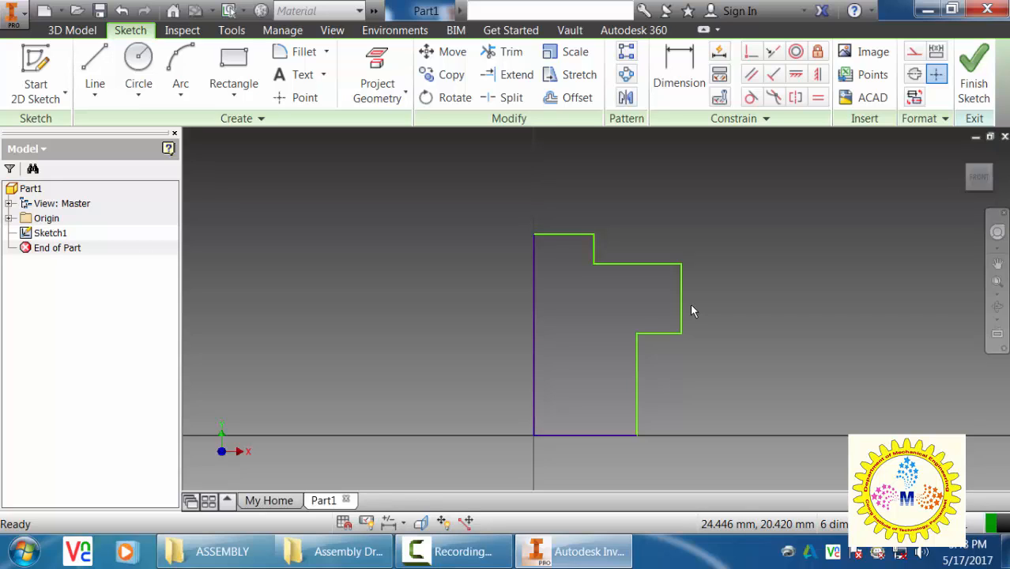
# Convert the profile's vertical axis line to a centerline and dimension the overall height between the top and bottom edges as 240 mm
pyautogui.click(534, 308)
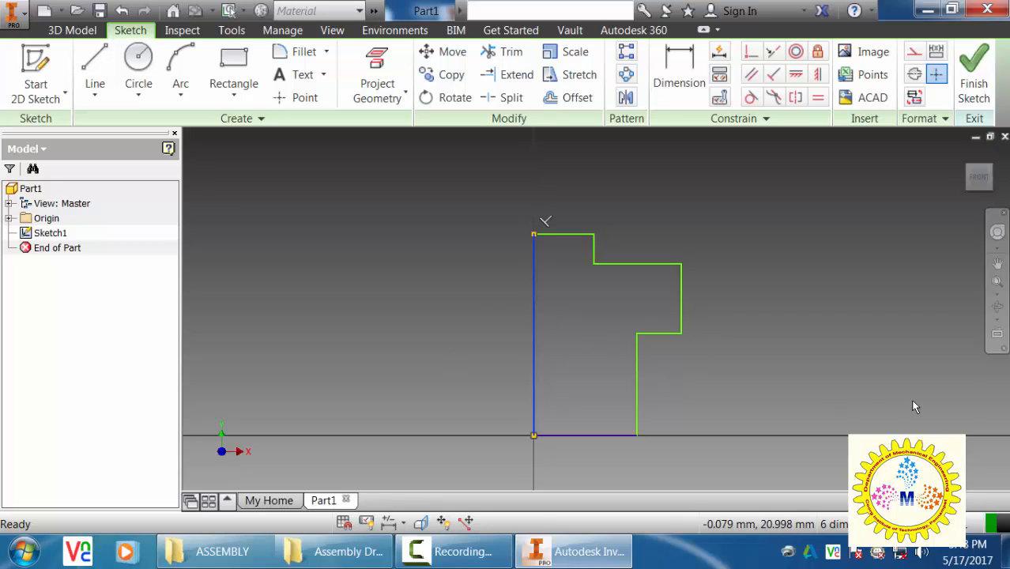
pyautogui.click(914, 74)
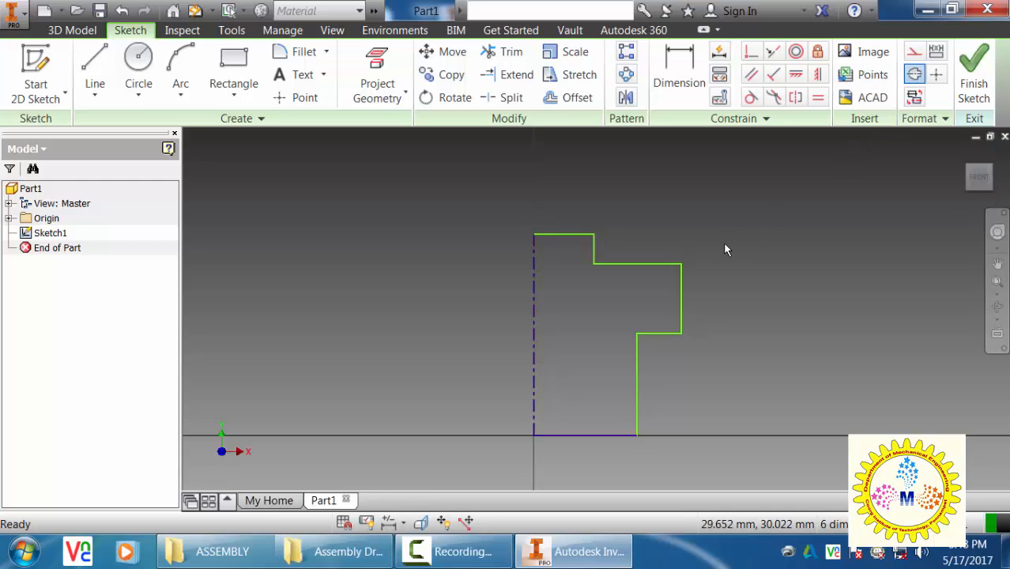
pyautogui.click(681, 78)
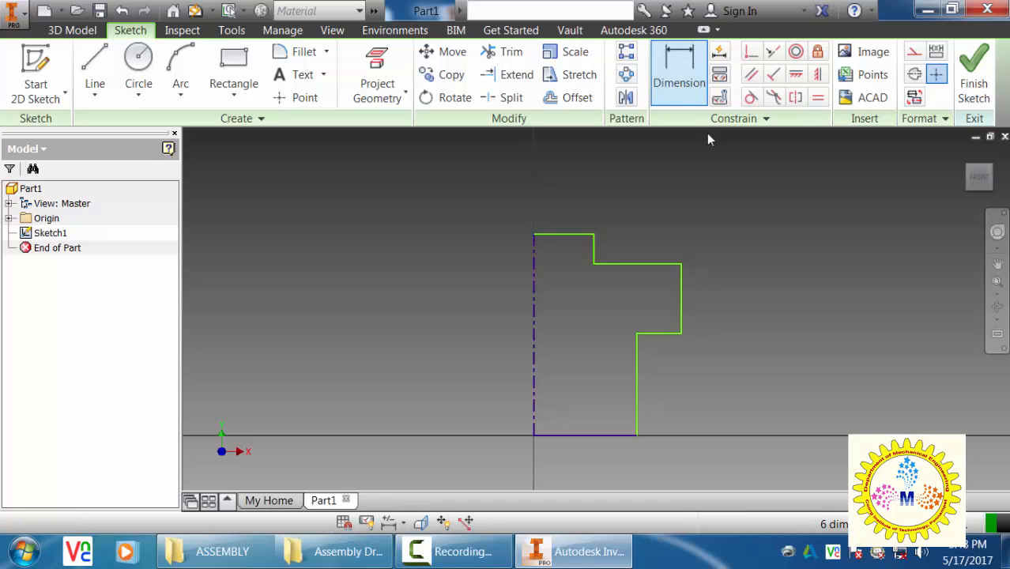
pyautogui.click(559, 235)
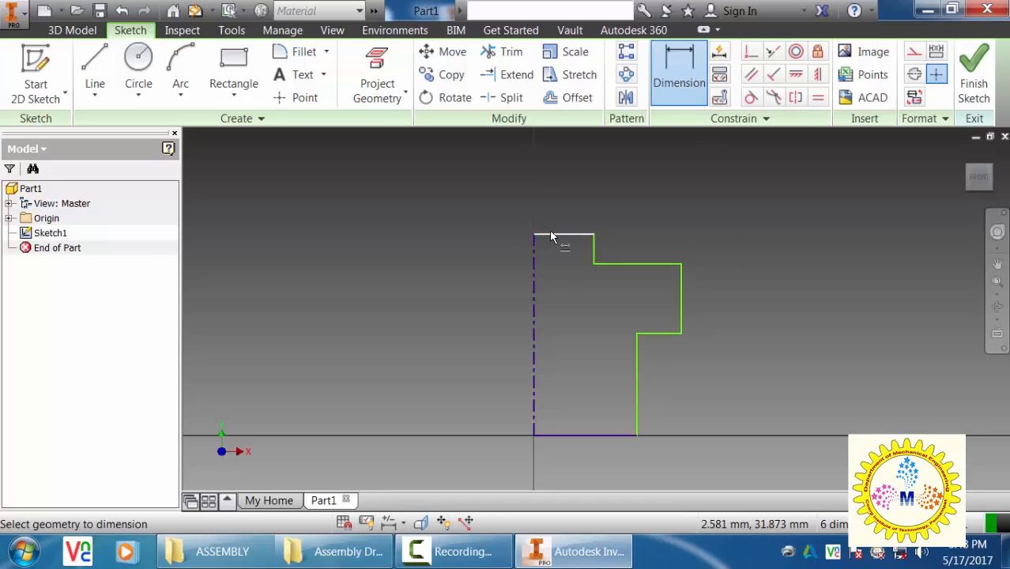
pyautogui.click(557, 436)
pyautogui.click(394, 300)
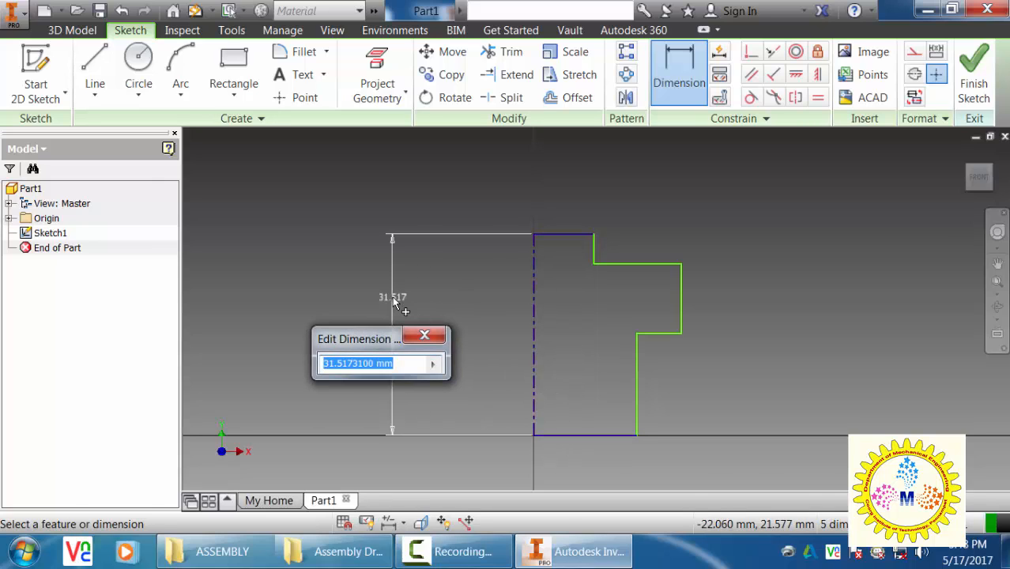
pyautogui.write('240')
pyautogui.press('Return')
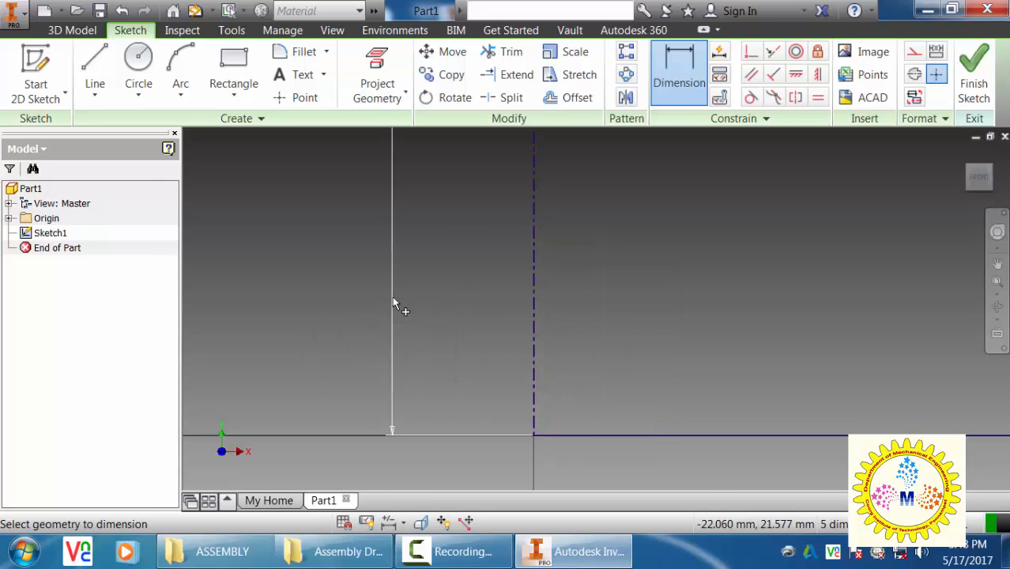
pyautogui.middleClick(676, 338)
pyautogui.middleClick(676, 339)
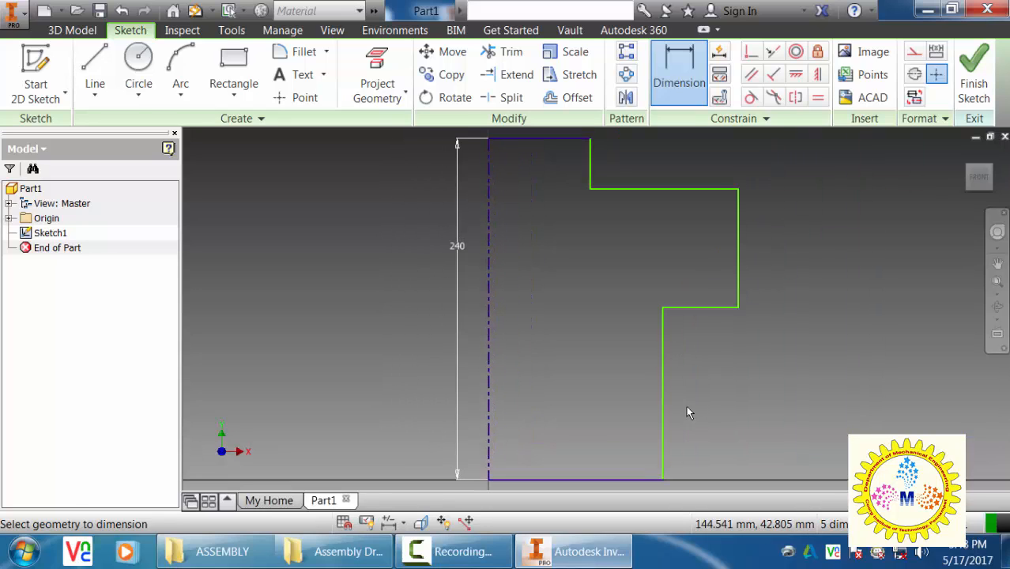
# Dimension the lower section's diameter across the centerline as 38 mm
pyautogui.click(664, 412)
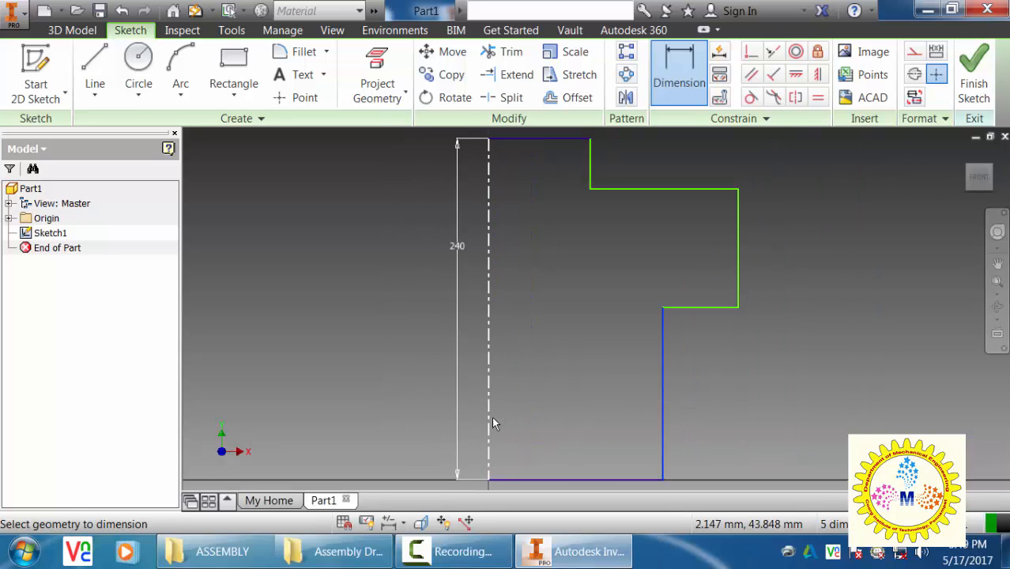
pyautogui.click(491, 419)
pyautogui.moveTo(535, 427); pyautogui.dragTo(557, 287, button='middle')
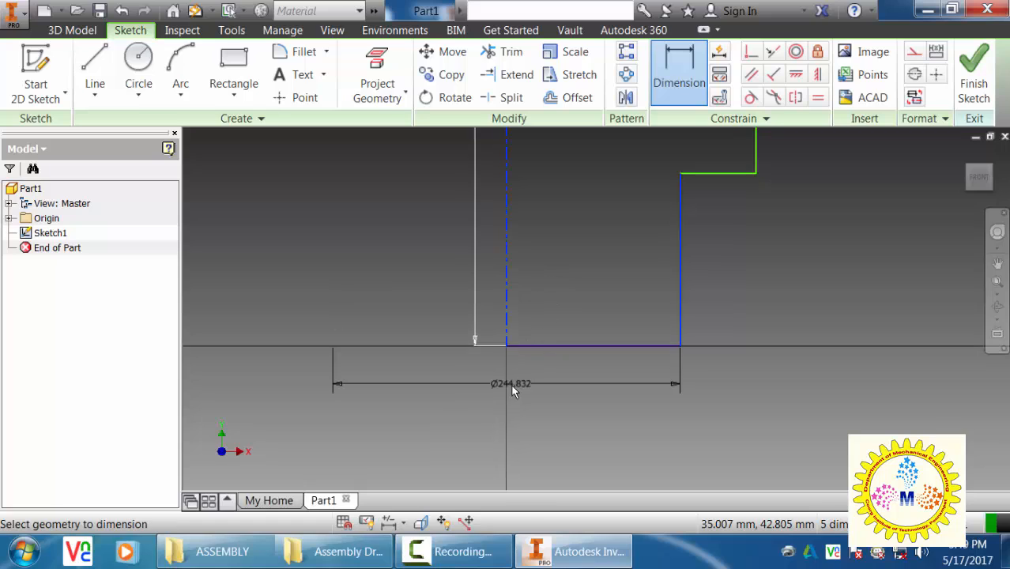
pyautogui.click(514, 388)
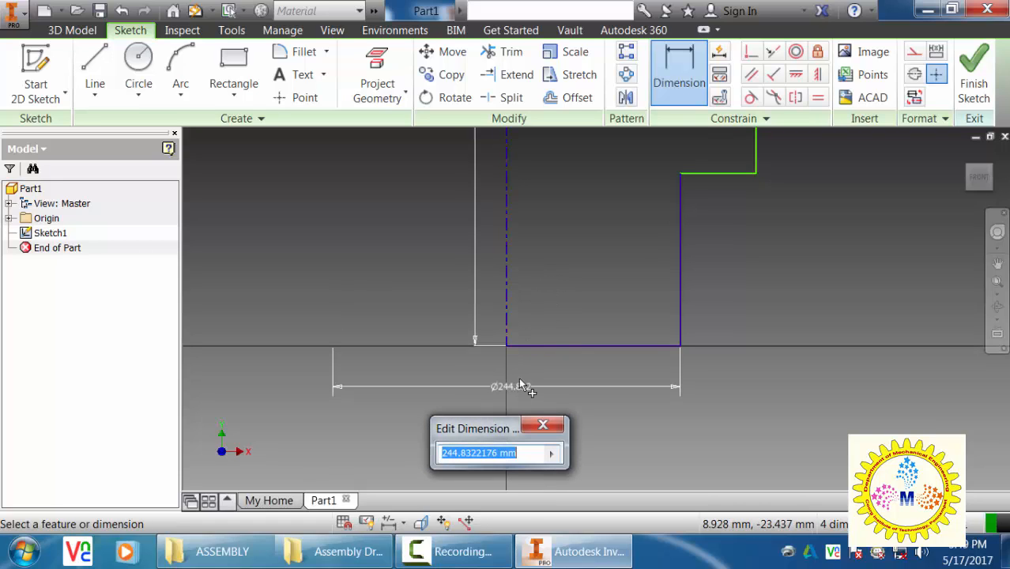
pyautogui.write('38')
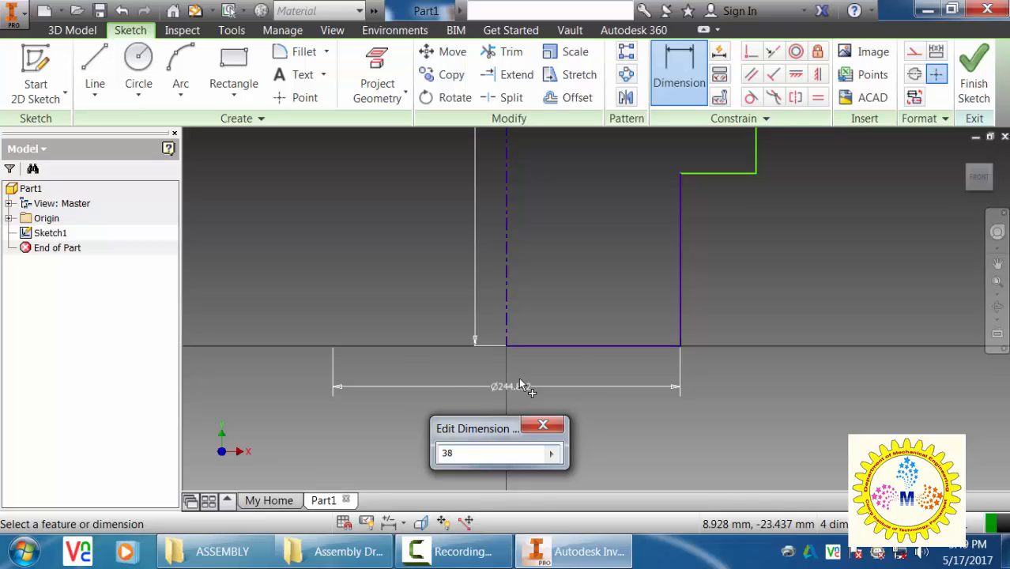
pyautogui.press('Return')
# Set the height of the short vertical line at the profile's upper end to 13 mm
pyautogui.moveTo(629, 284); pyautogui.dragTo(648, 422, button='middle')
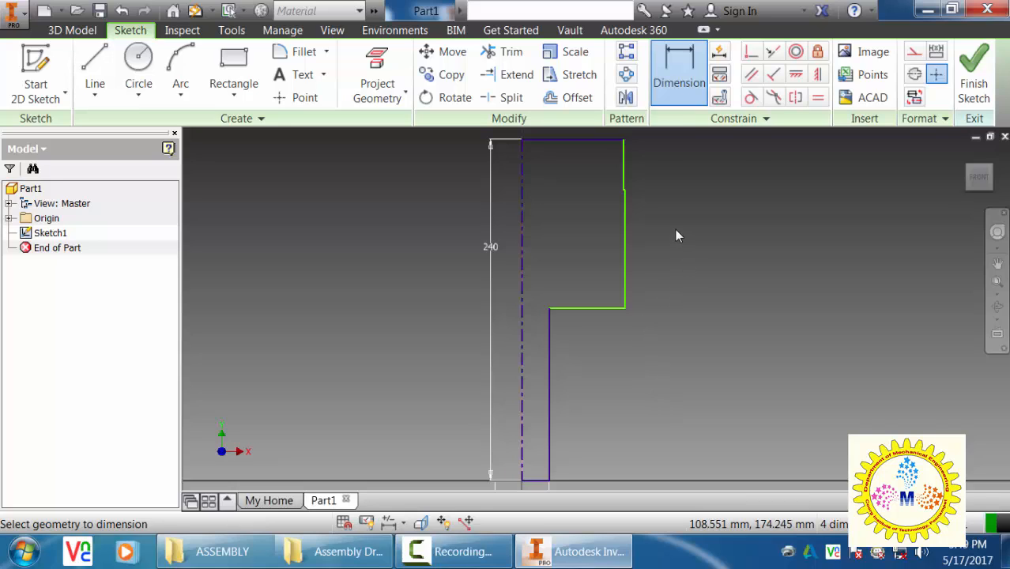
pyautogui.moveTo(675, 229); pyautogui.dragTo(677, 330, button='middle')
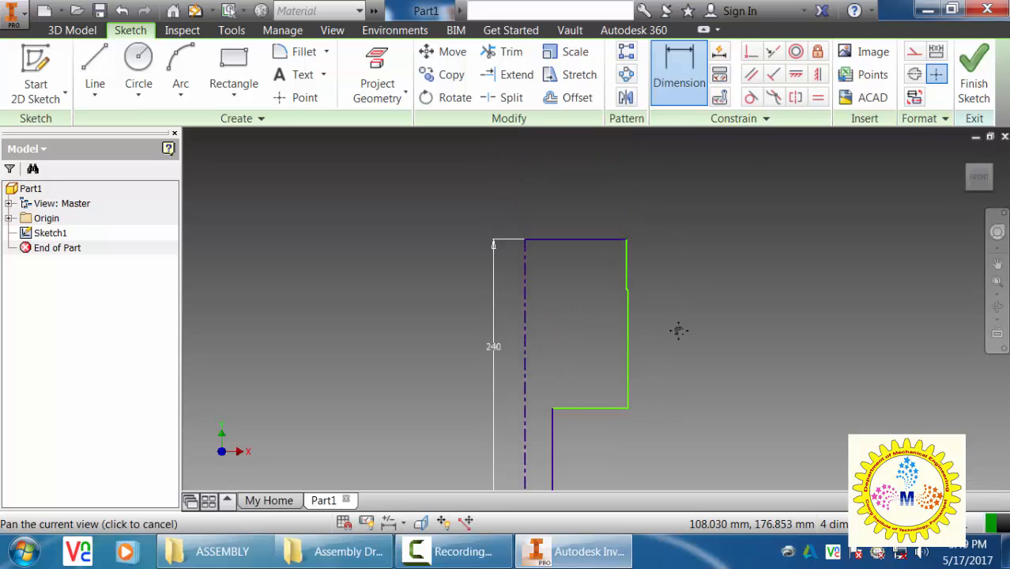
pyautogui.click(628, 261)
pyautogui.click(693, 261)
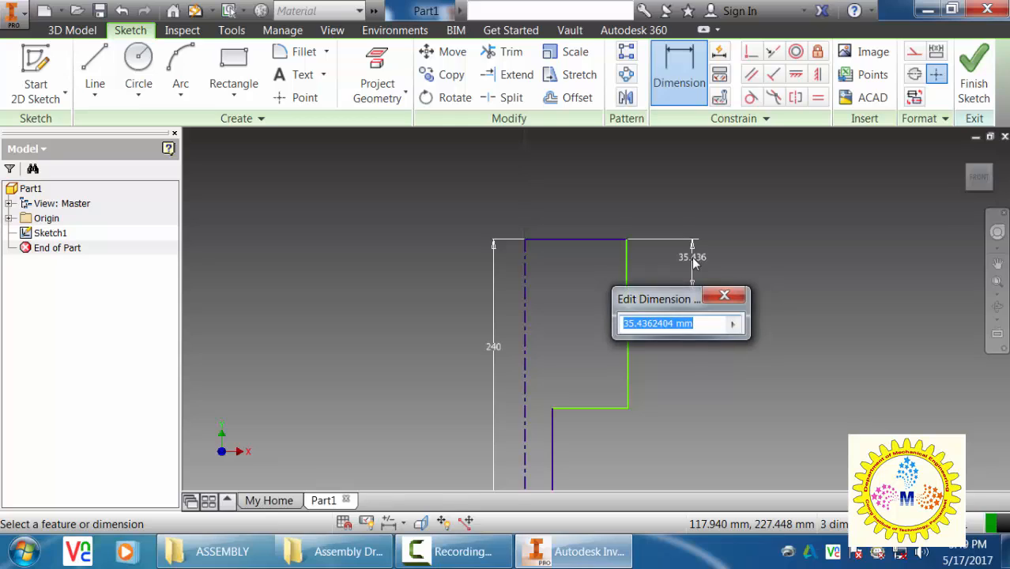
pyautogui.write('13')
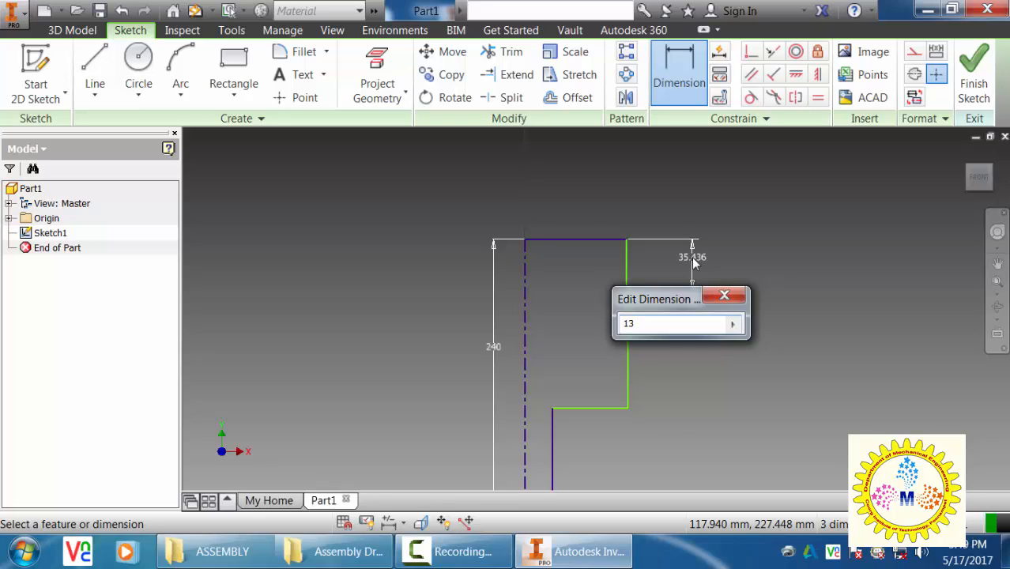
pyautogui.press('Return')
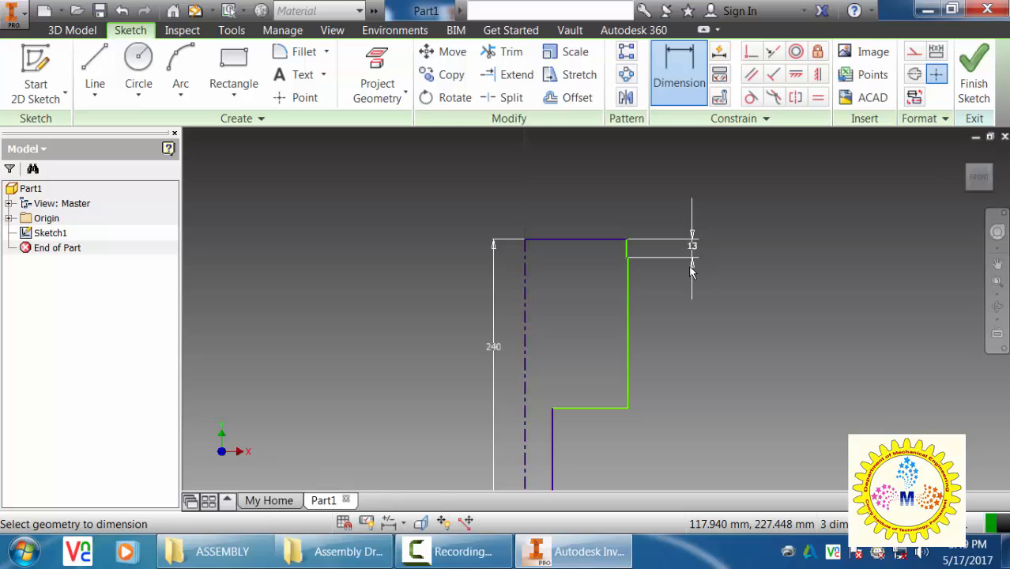
# Dimension the top spigot's diameter across the centerline as 22 mm
pyautogui.click(628, 241)
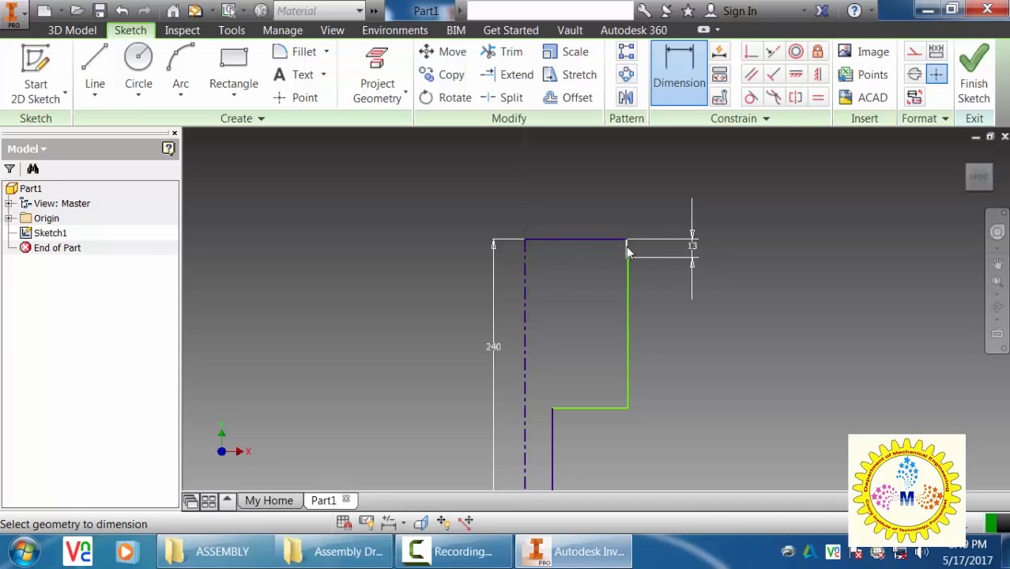
pyautogui.click(526, 266)
pyautogui.click(530, 180)
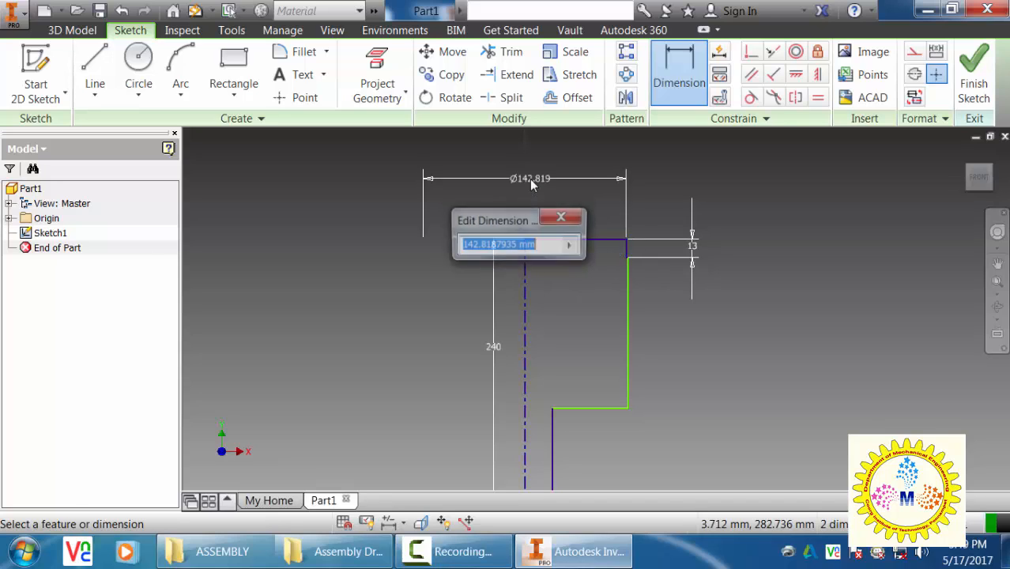
pyautogui.write('27')
pyautogui.press('Return')
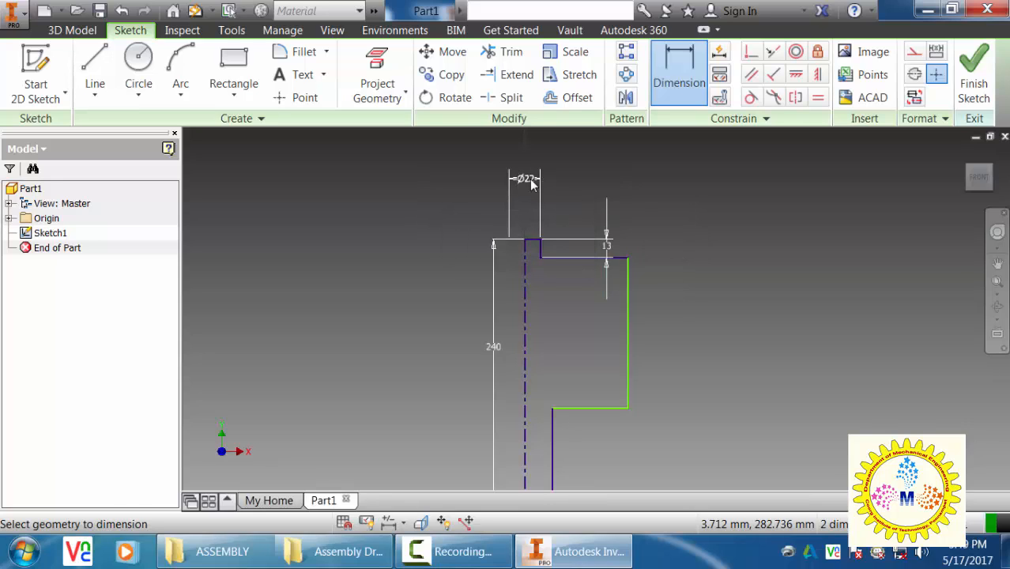
# Dimension the wide head section's diameter across the centerline as 65 mm
pyautogui.click(629, 339)
pyautogui.click(527, 339)
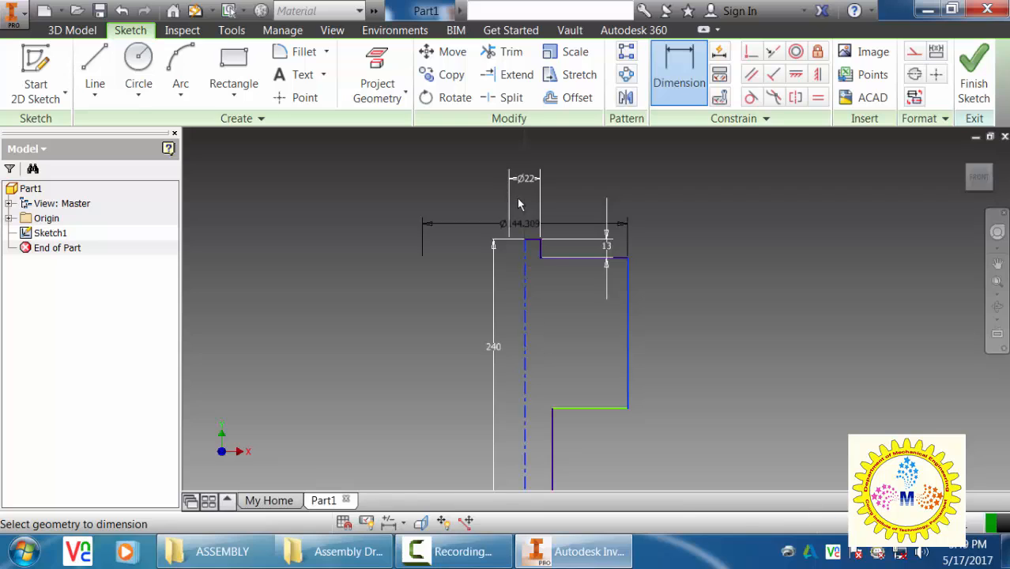
pyautogui.click(532, 147)
pyautogui.write('65')
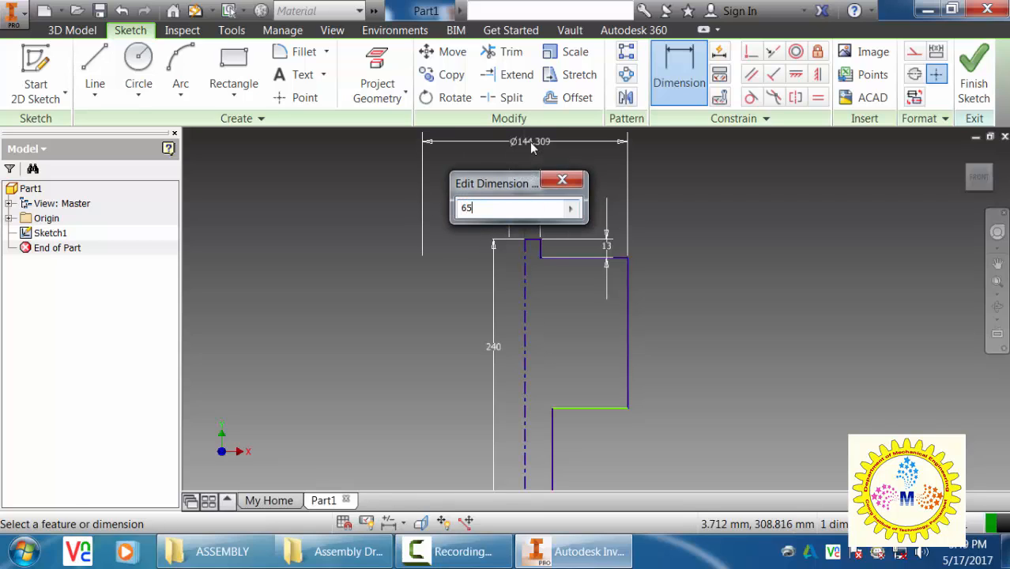
pyautogui.press('Return')
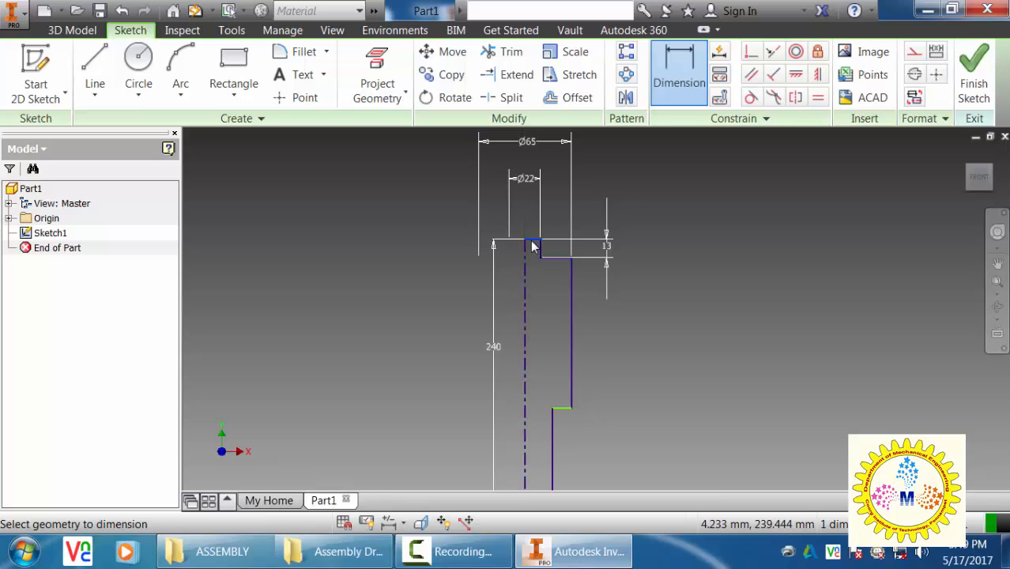
# Dimension the distance from the profile's top edge down to the underside of the head as 83 mm
pyautogui.click(560, 408)
pyautogui.click(698, 288)
pyautogui.write('83')
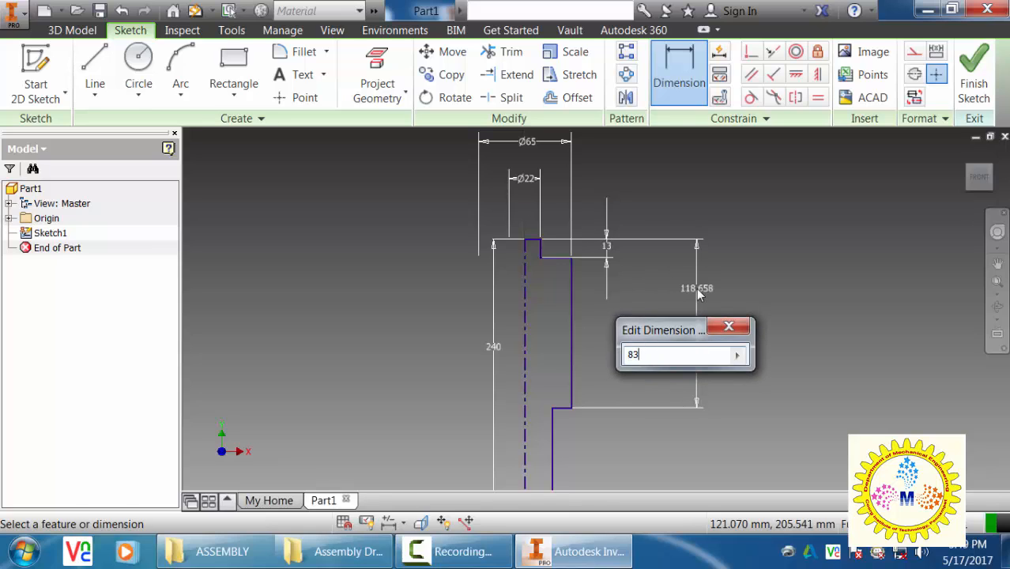
pyautogui.press('Return')
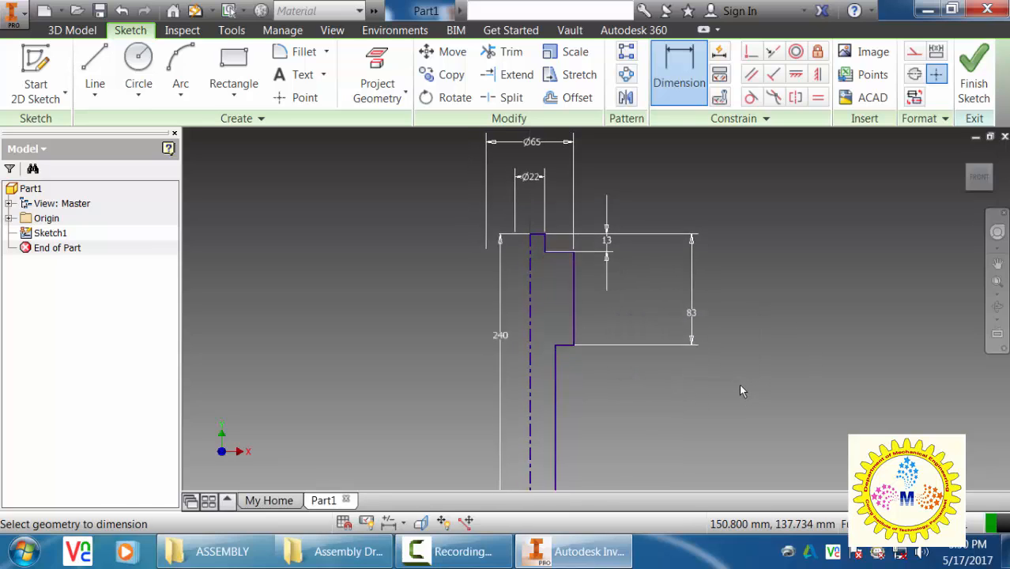
# Finish the sketch and revolve the stepped profile fully around the centerline into a solid
pyautogui.middleClick(741, 386)
pyautogui.middleClick(741, 385)
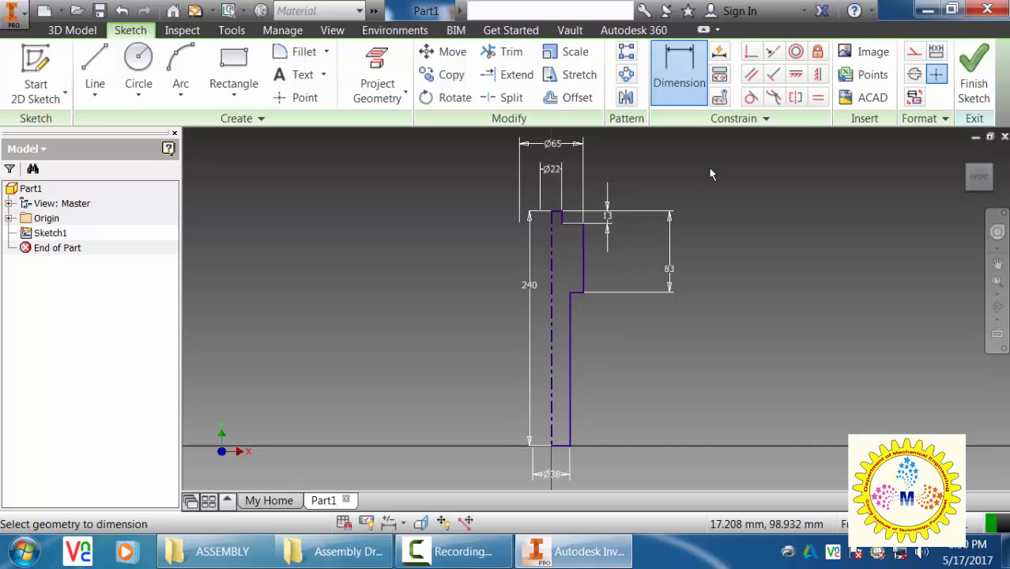
pyautogui.click(977, 79)
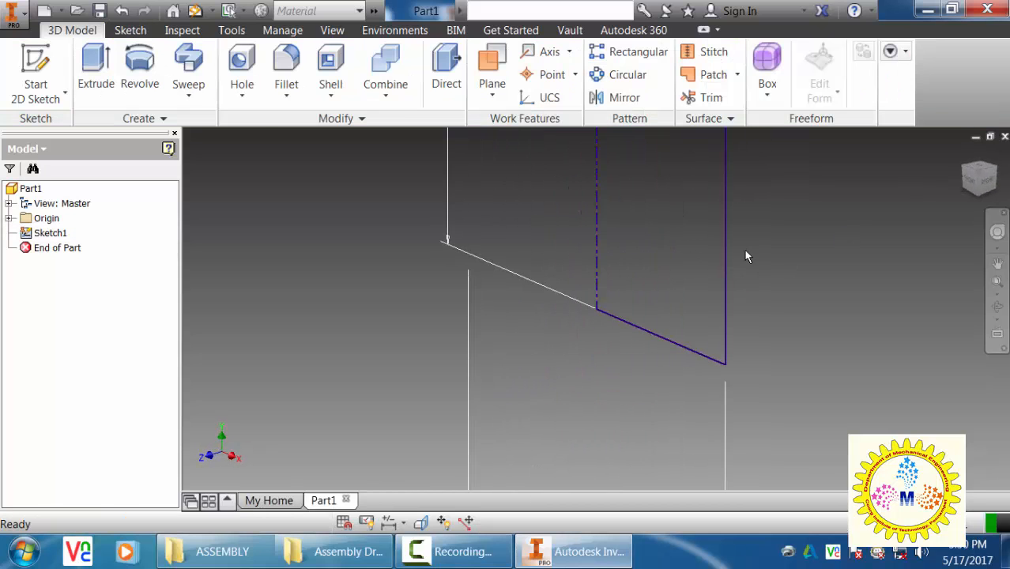
pyautogui.click(141, 77)
pyautogui.click(219, 387)
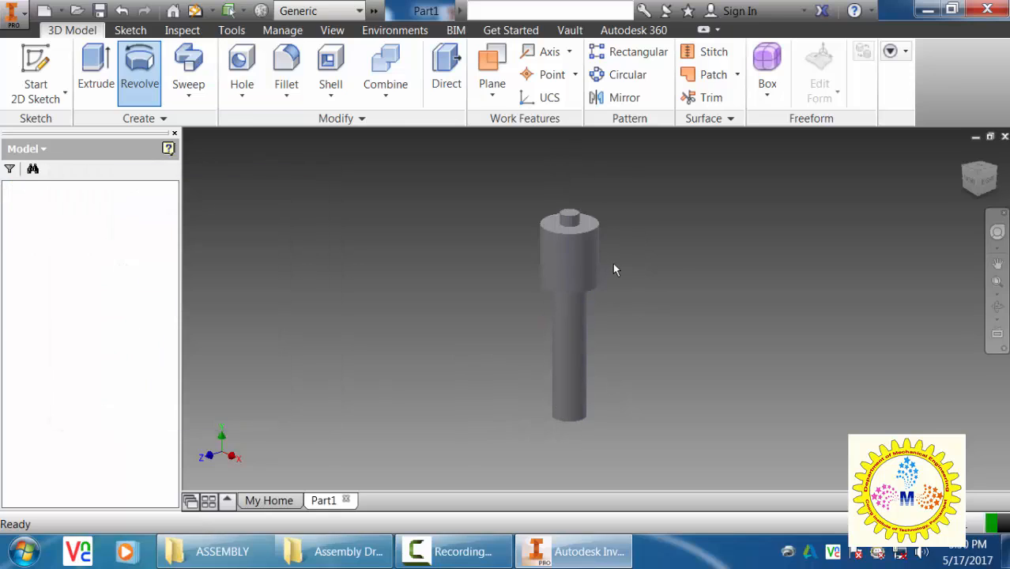
pyautogui.press('F6')
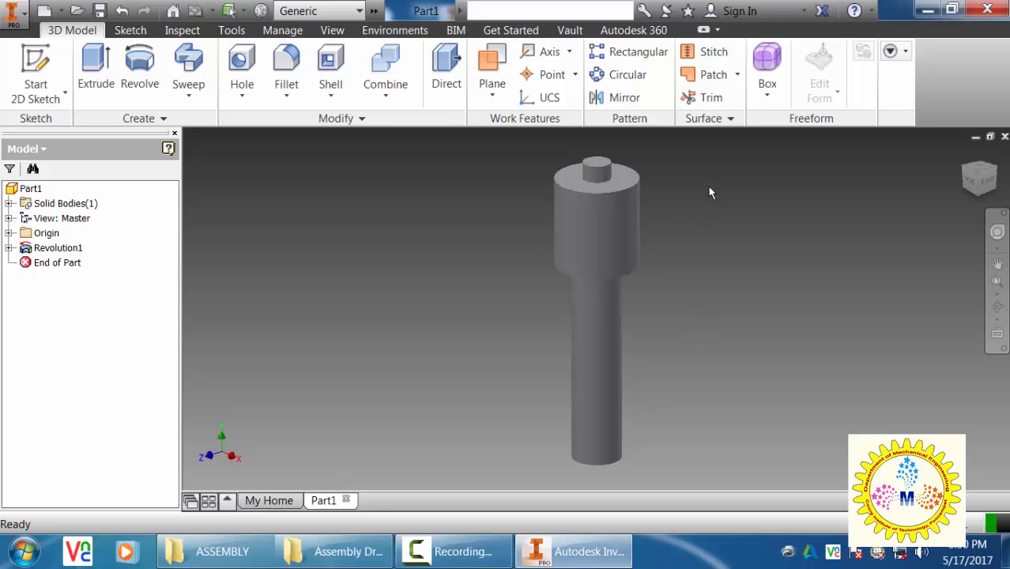
# Chamfer the upper outer edge of the wide head using the distance-and-angle method, 10 mm at 45 degrees from its top face
pyautogui.click(286, 95)
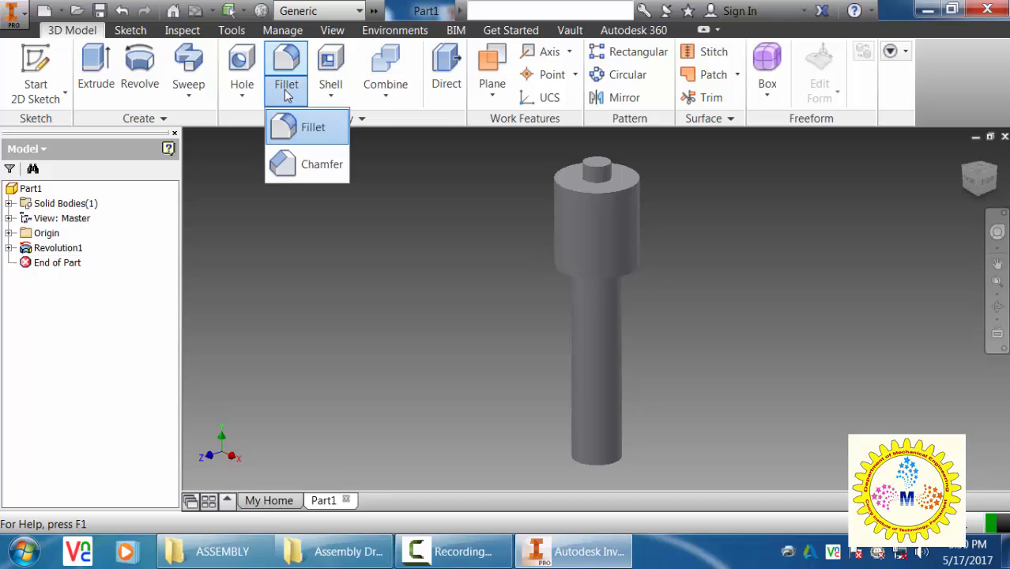
pyautogui.click(292, 166)
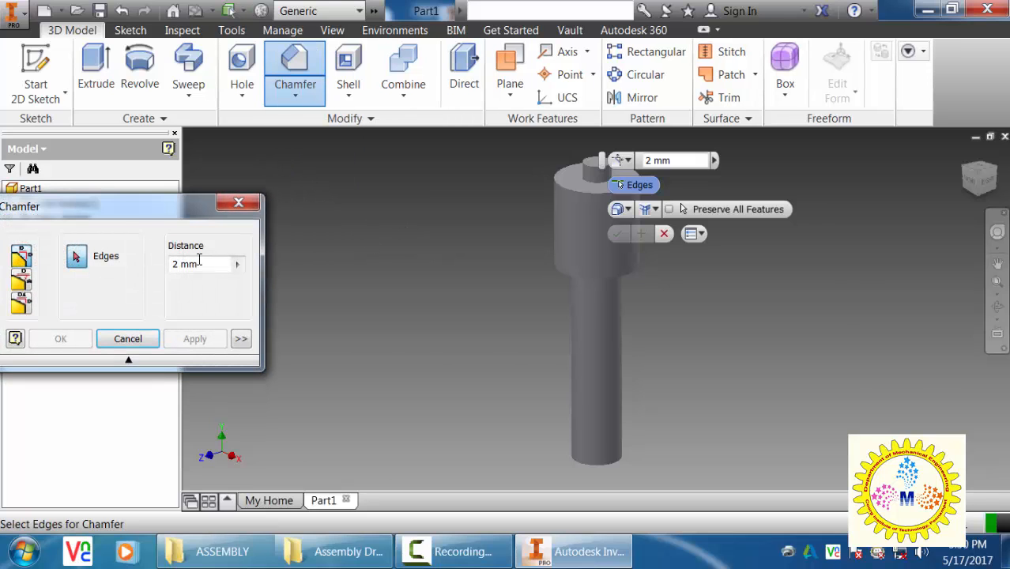
pyautogui.moveTo(137, 215); pyautogui.dragTo(270, 217)
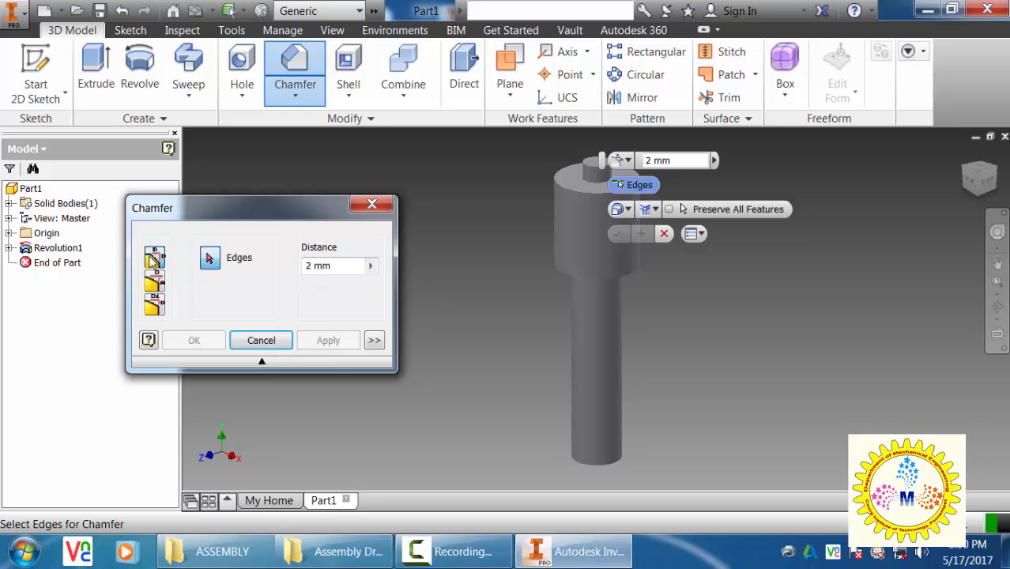
pyautogui.click(155, 306)
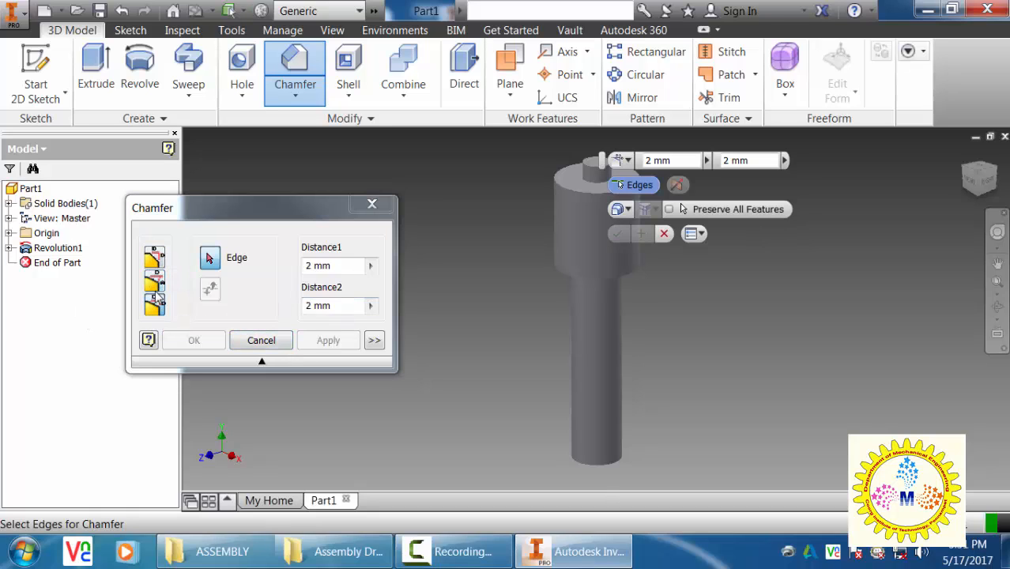
pyautogui.click(156, 292)
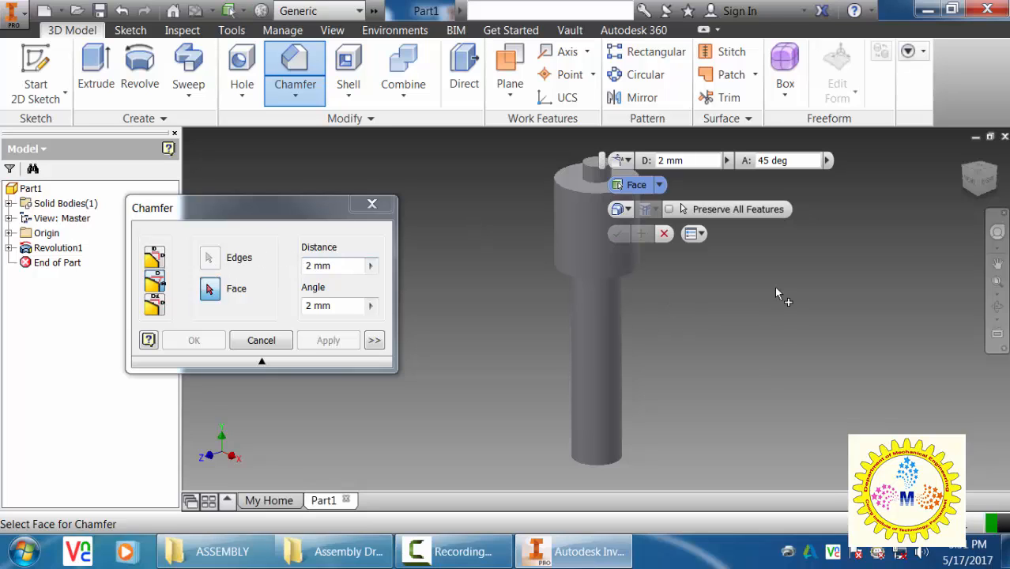
pyautogui.moveTo(786, 282); pyautogui.dragTo(711, 431, button='middle')
pyautogui.scroll(-3, 575, 336)
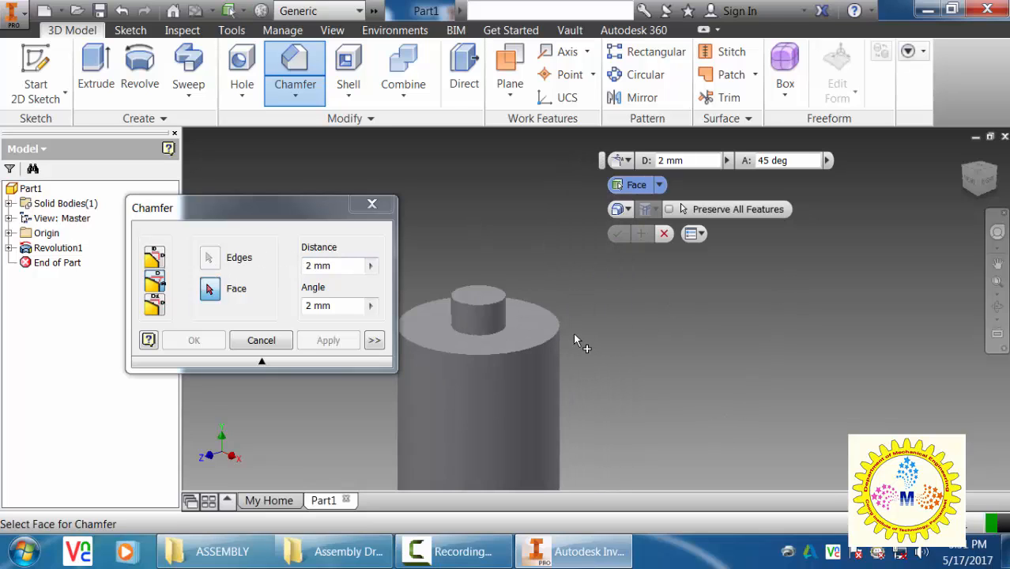
pyautogui.click(532, 335)
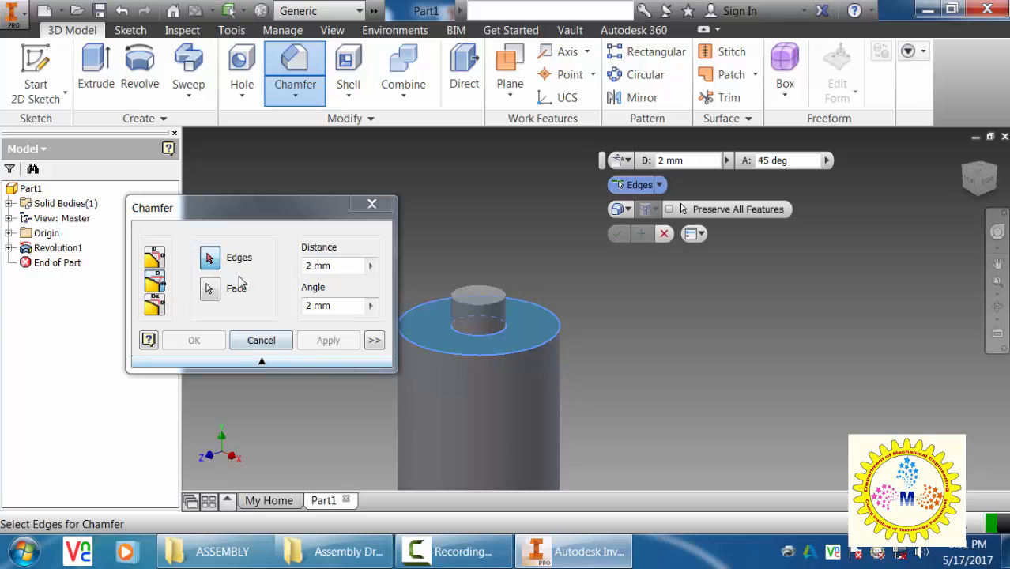
pyautogui.click(515, 355)
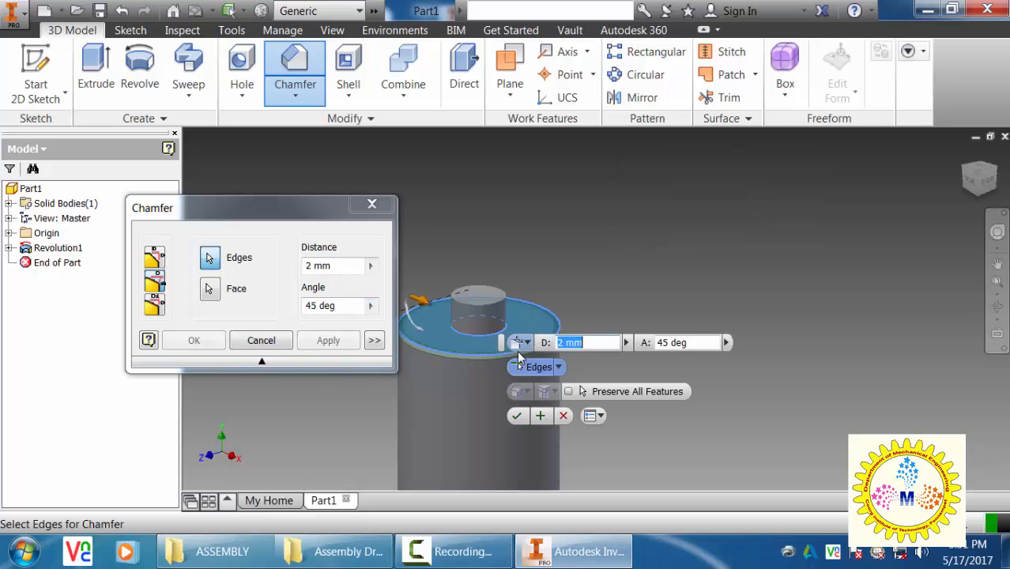
pyautogui.click(328, 265)
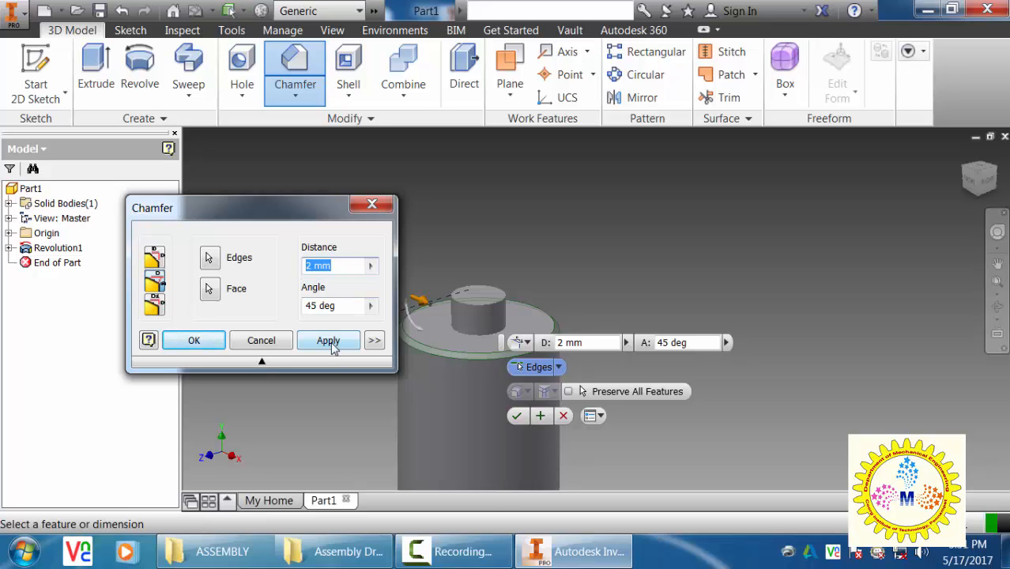
pyautogui.write('10')
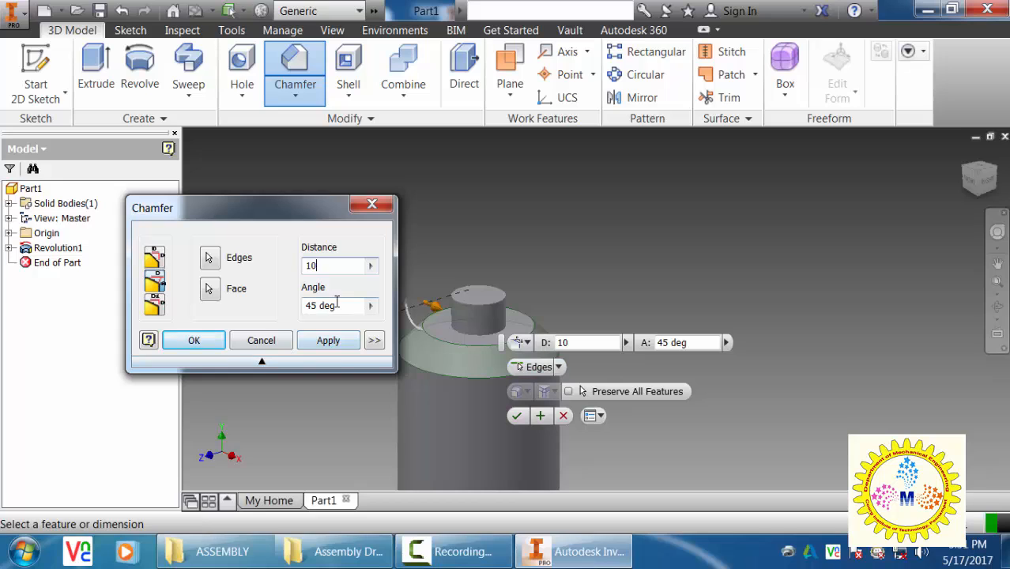
pyautogui.moveTo(638, 297); pyautogui.dragTo(775, 196, button='middle')
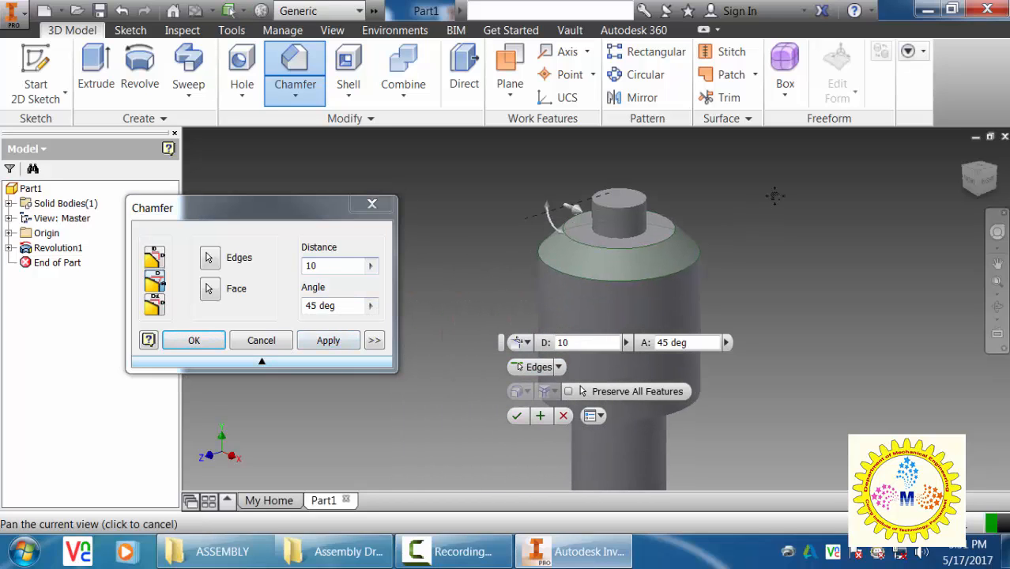
pyautogui.moveTo(771, 372); pyautogui.dragTo(761, 235, button='middle')
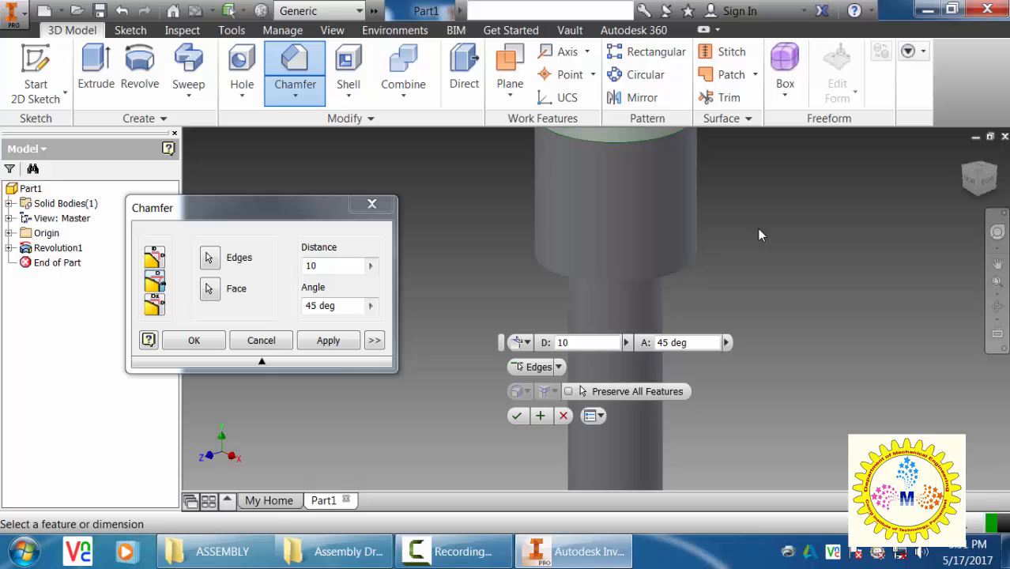
pyautogui.click(323, 342)
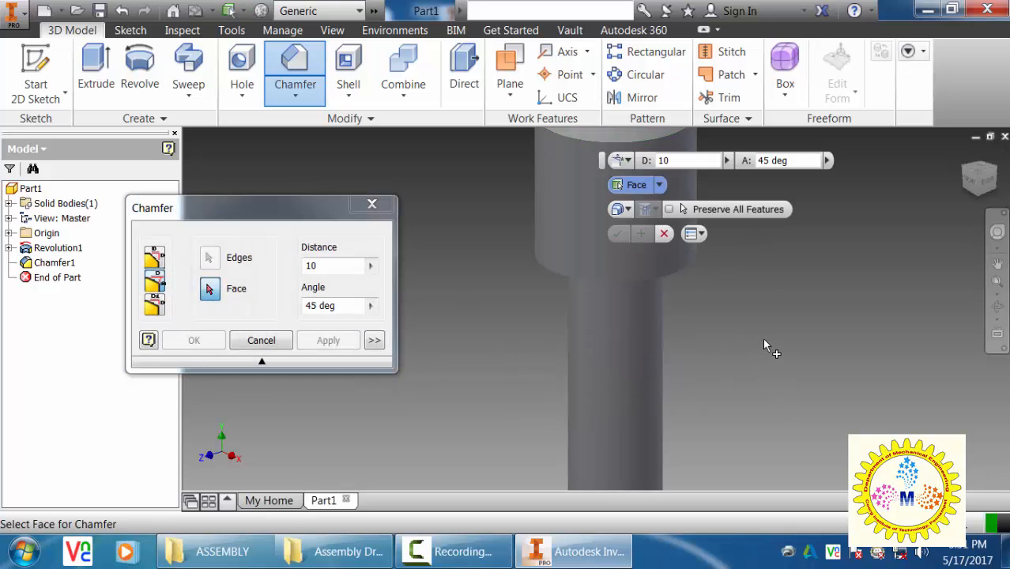
# Chamfer the lower outer edge of the wide head 10 mm at 45 degrees, measured from its underside face
pyautogui.keyDown('shift'); pyautogui.moveTo(762, 338); pyautogui.dragTo(774, 300, button='middle'); pyautogui.keyUp('shift')
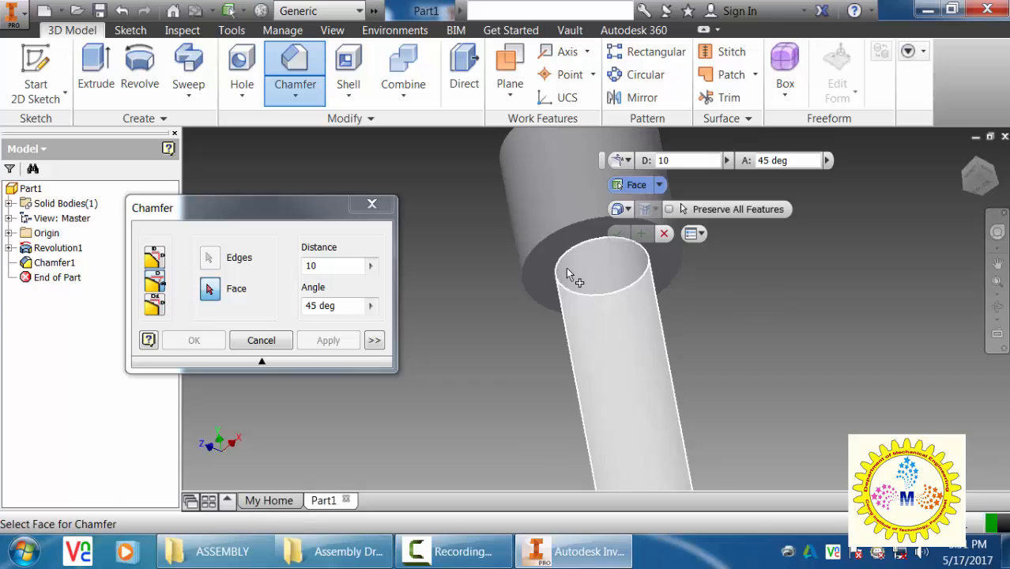
pyautogui.click(580, 240)
pyautogui.click(578, 227)
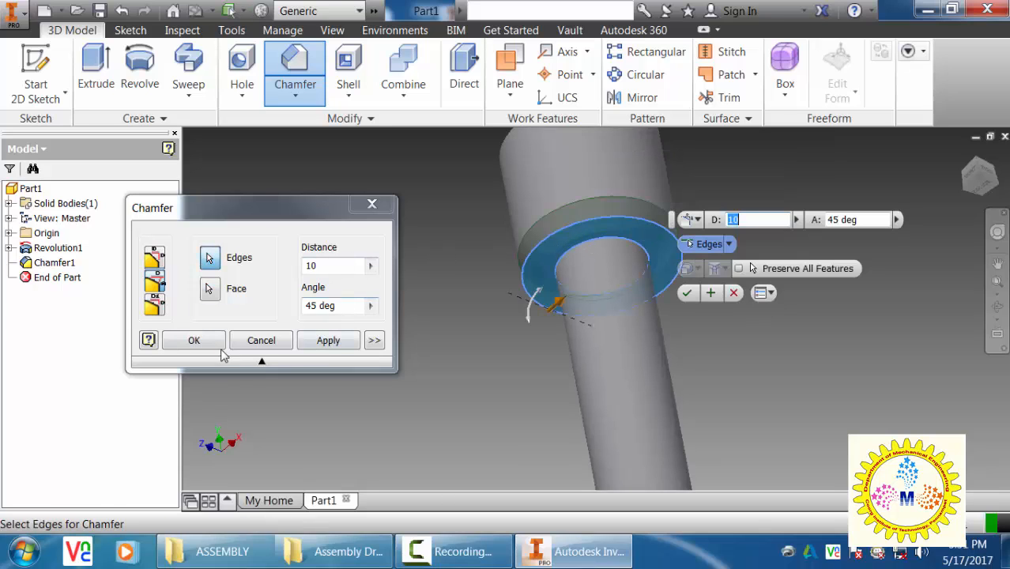
pyautogui.click(194, 341)
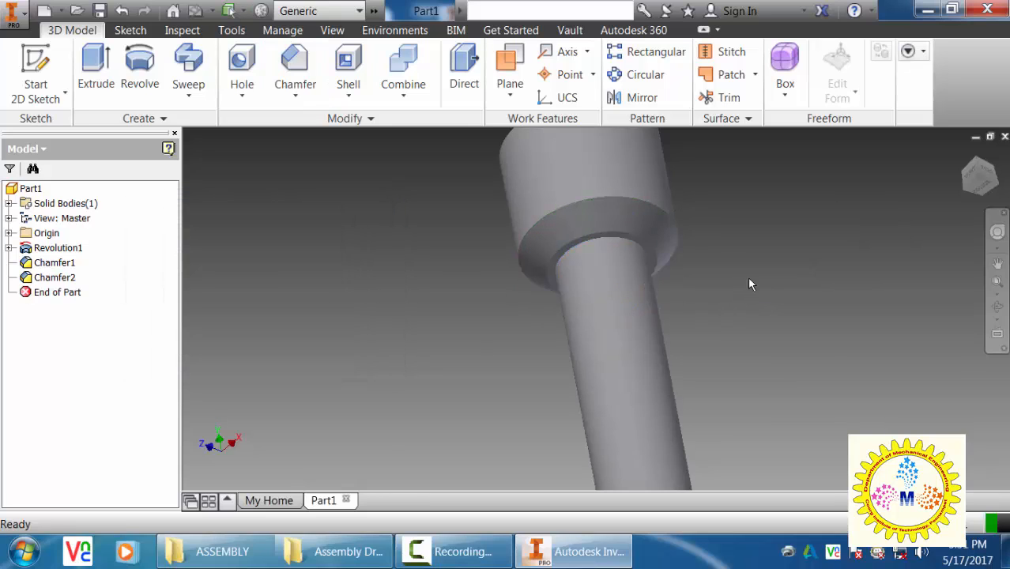
# Chamfer the edge at the free lower end of the long shank 1 mm at 45 degrees
pyautogui.scroll(3, 749, 279)
pyautogui.keyDown('shift'); pyautogui.moveTo(761, 255); pyautogui.dragTo(770, 287, button='middle'); pyautogui.keyUp('shift')
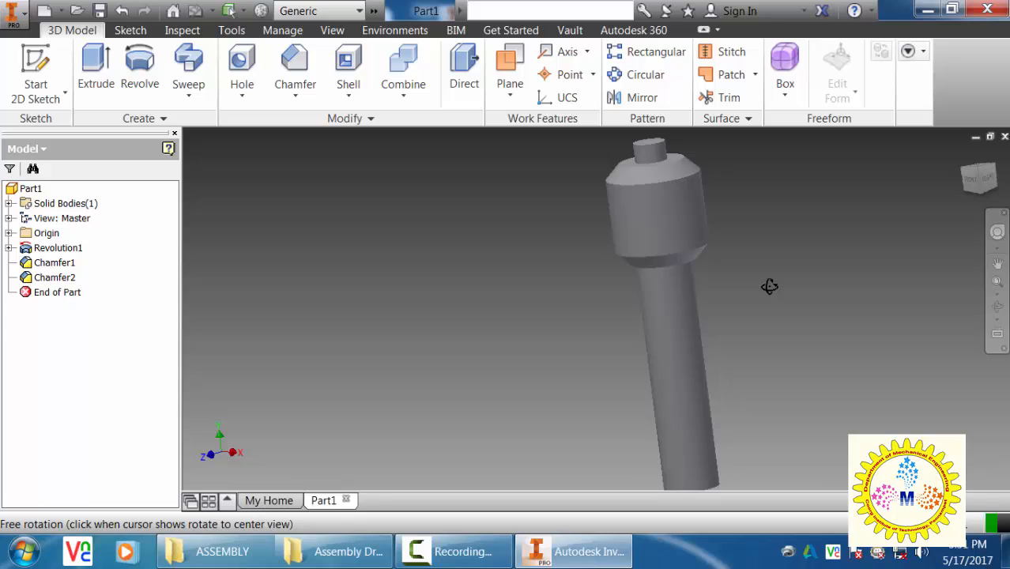
pyautogui.keyDown('shift'); pyautogui.moveTo(770, 287); pyautogui.dragTo(769, 264, button='middle'); pyautogui.keyUp('shift')
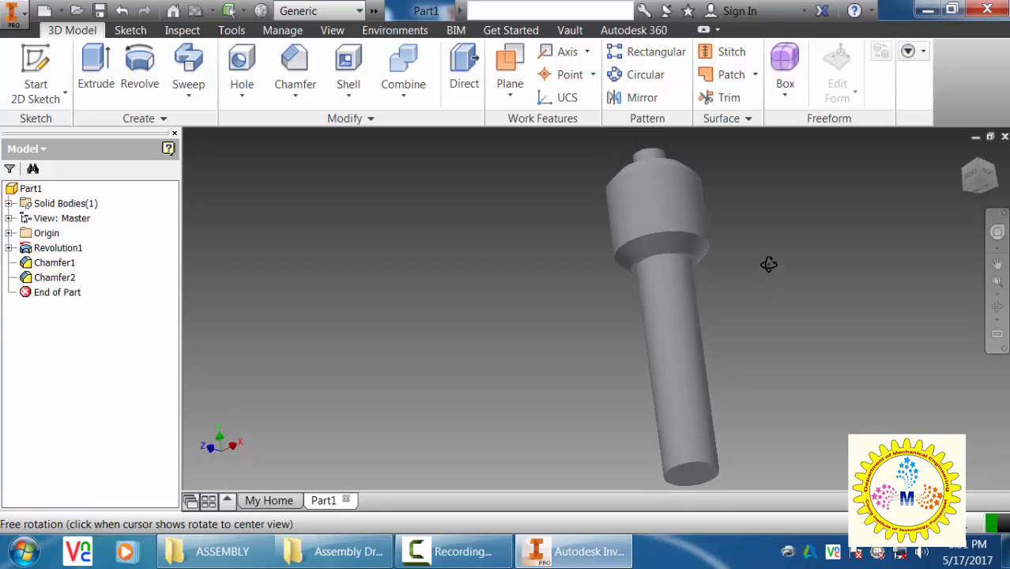
pyautogui.moveTo(767, 366); pyautogui.dragTo(766, 247, button='middle')
pyautogui.scroll(-4, 724, 363)
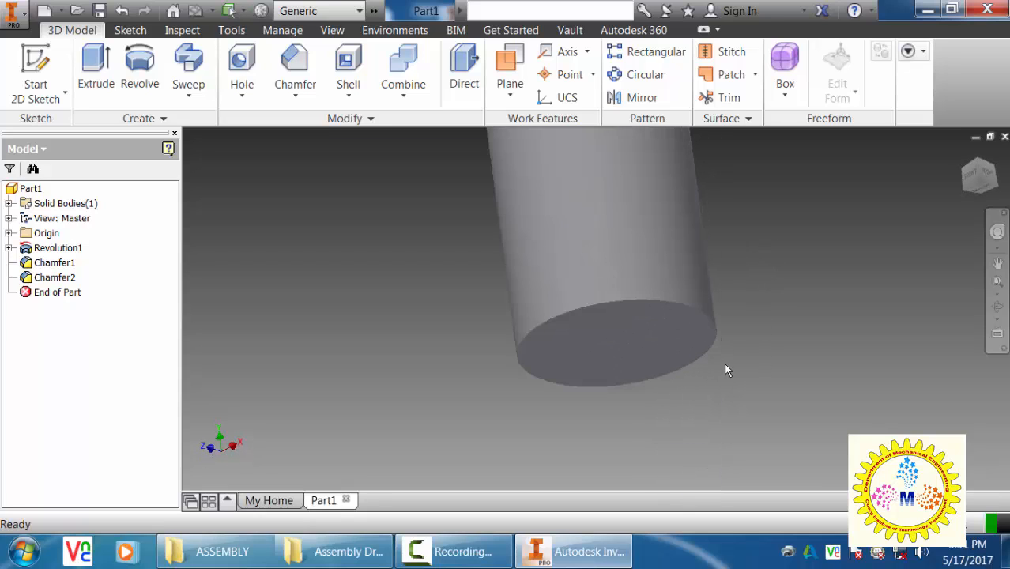
pyautogui.click(295, 72)
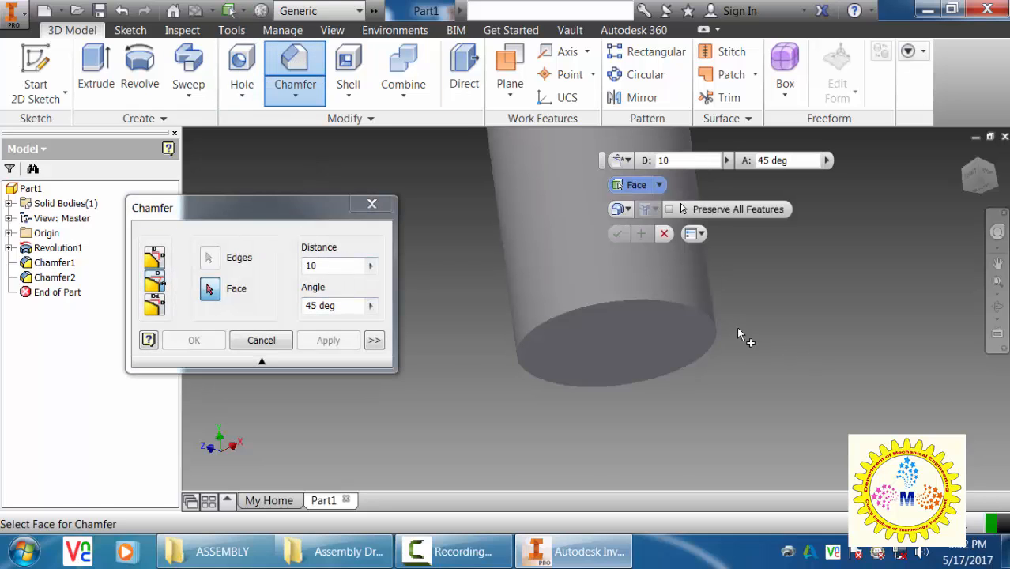
pyautogui.click(685, 316)
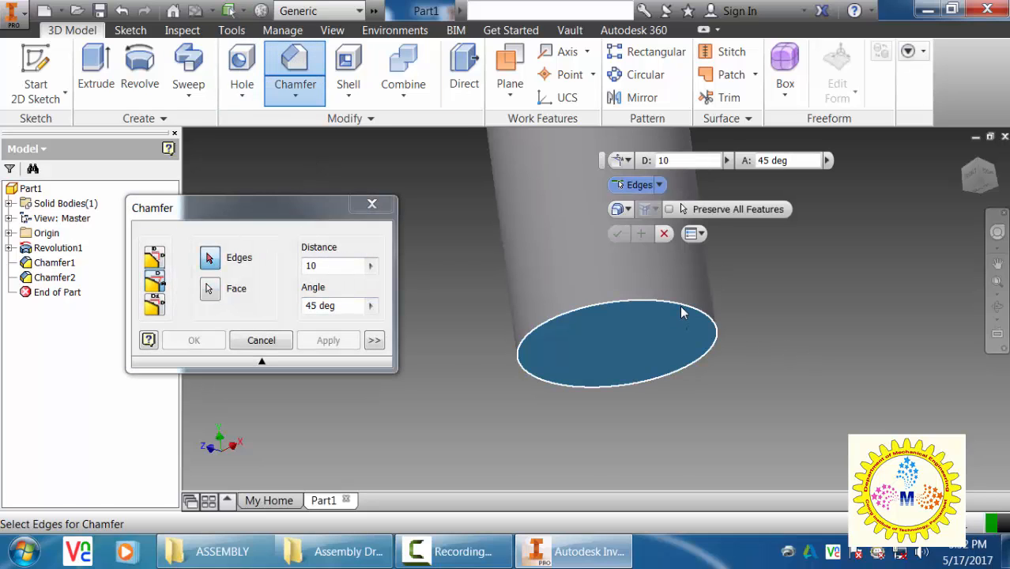
pyautogui.click(305, 267)
pyautogui.write('1')
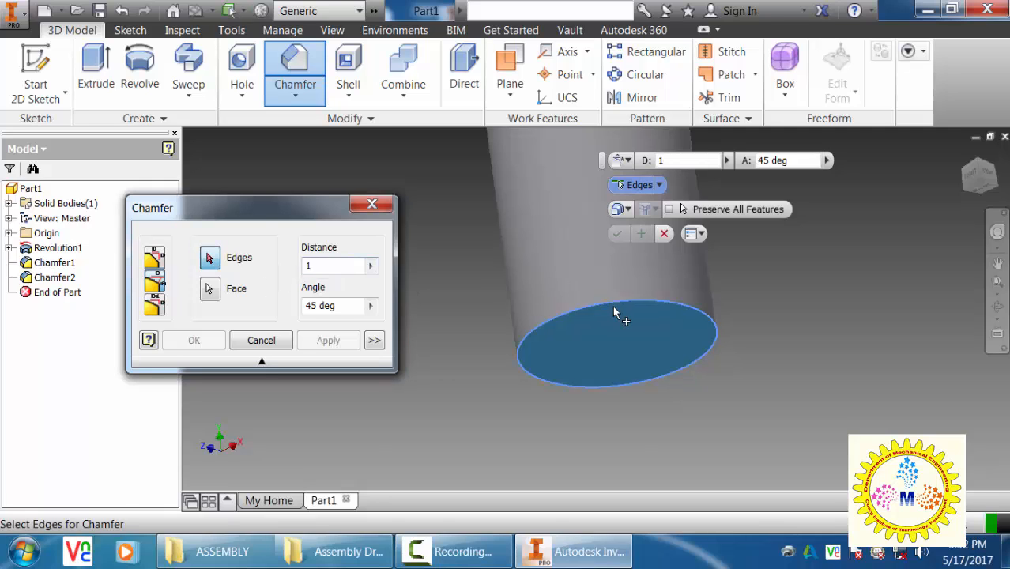
pyautogui.click(612, 301)
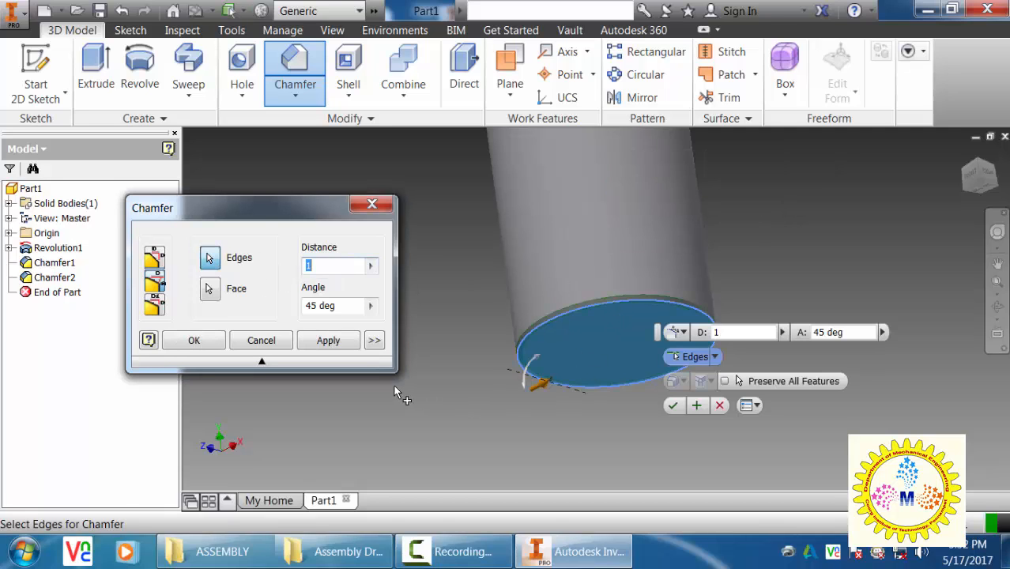
pyautogui.click(194, 340)
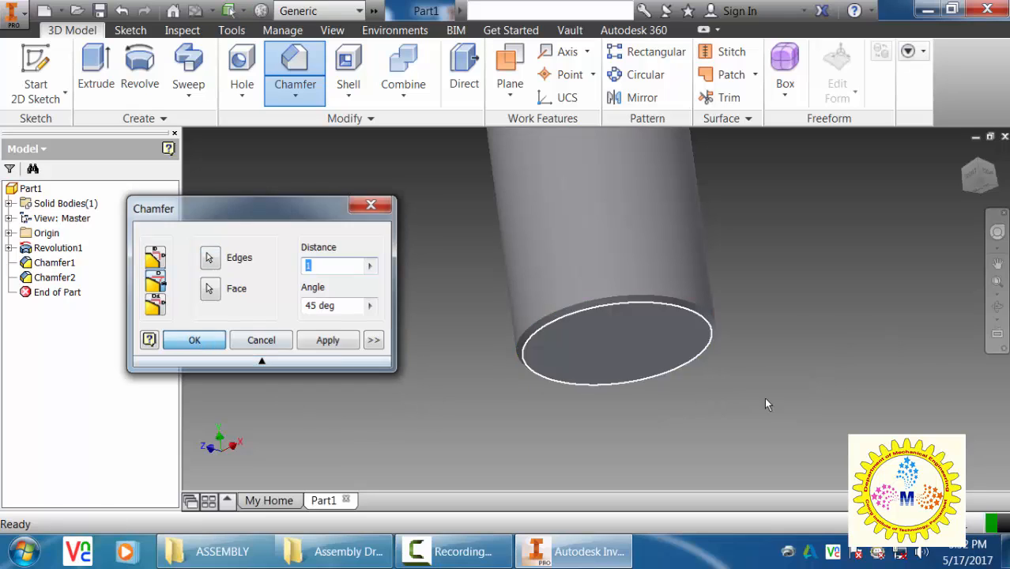
# Place a concentric hole on the top face of the small spigot, using the wide head's cylindrical face as the concentric reference
pyautogui.scroll(5, 914, 323)
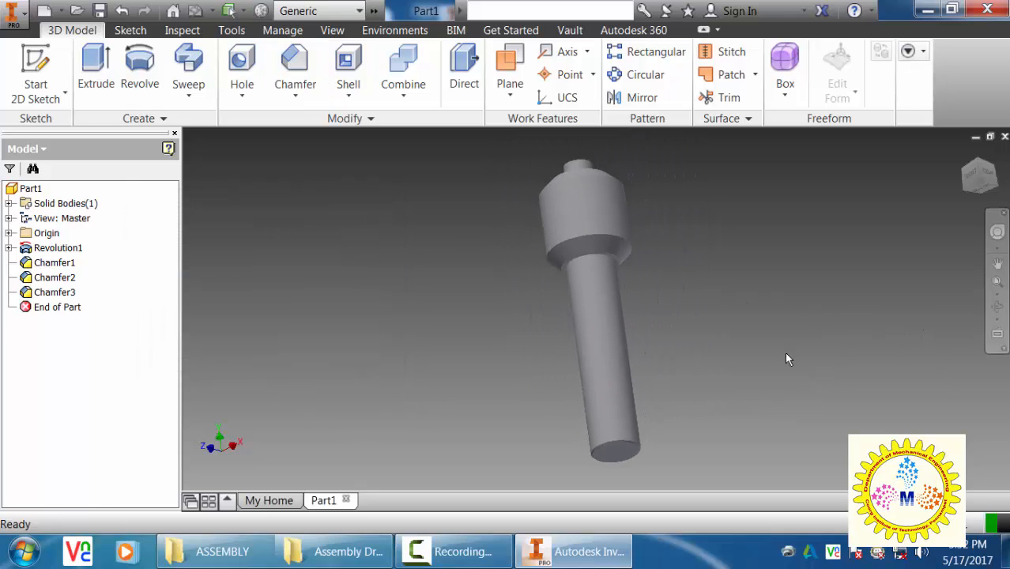
pyautogui.keyDown('shift'); pyautogui.moveTo(650, 214); pyautogui.dragTo(659, 252, button='middle'); pyautogui.keyUp('shift')
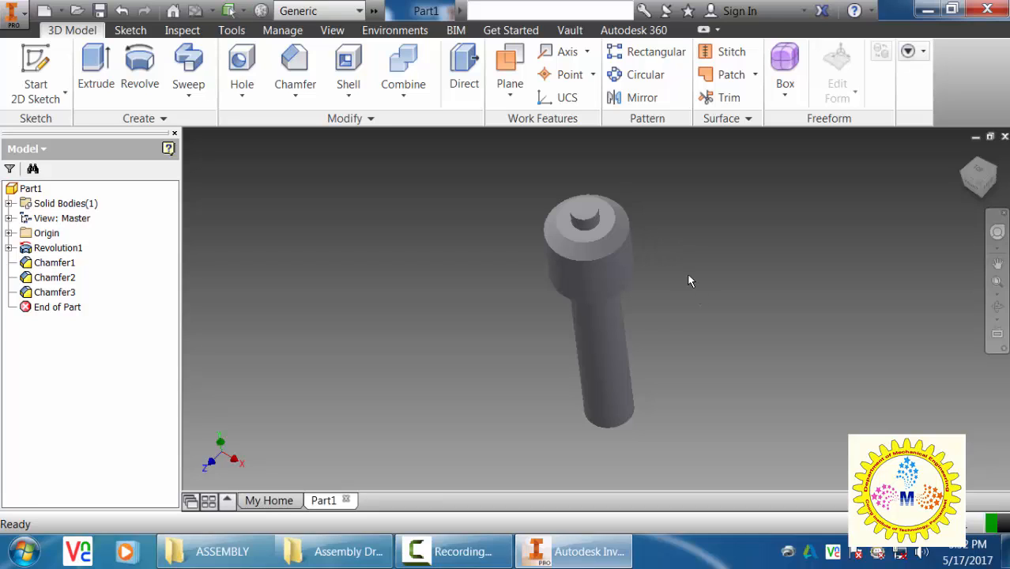
pyautogui.keyDown('shift'); pyautogui.moveTo(682, 261); pyautogui.dragTo(675, 291, button='middle'); pyautogui.keyUp('shift')
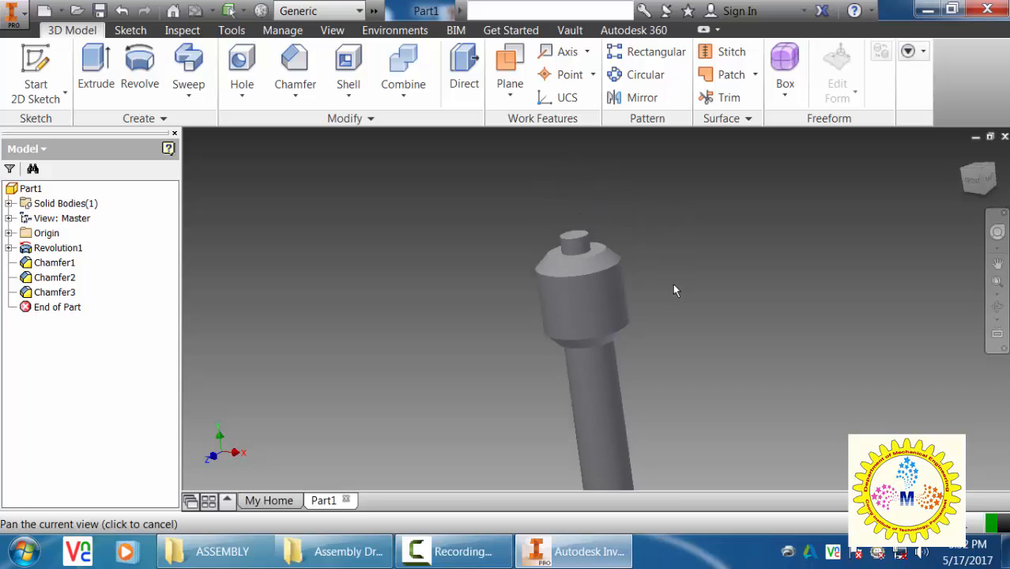
pyautogui.keyDown('shift'); pyautogui.moveTo(657, 196); pyautogui.dragTo(660, 247, button='middle'); pyautogui.keyUp('shift')
pyautogui.scroll(-5, 553, 361)
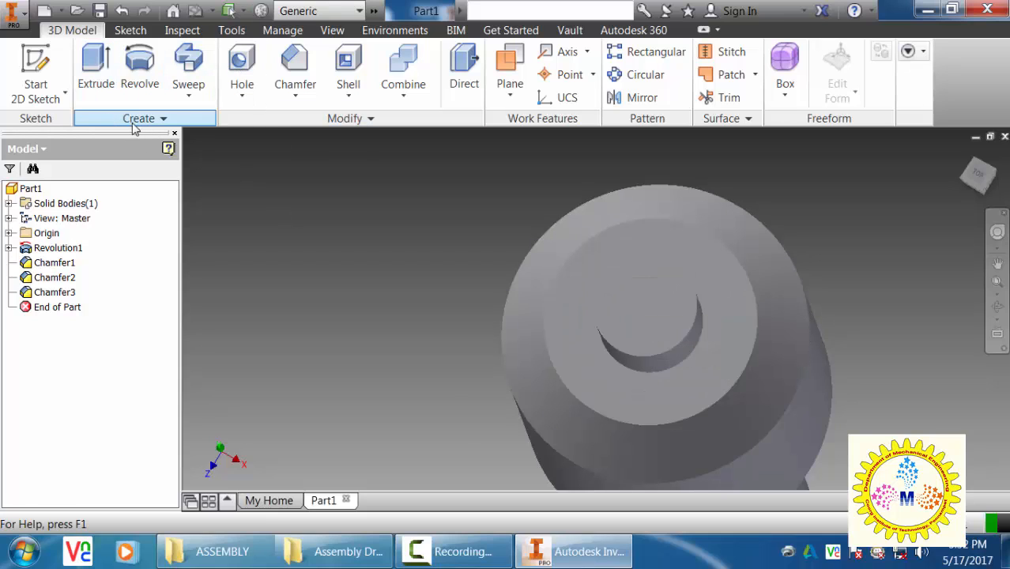
pyautogui.click(21, 65)
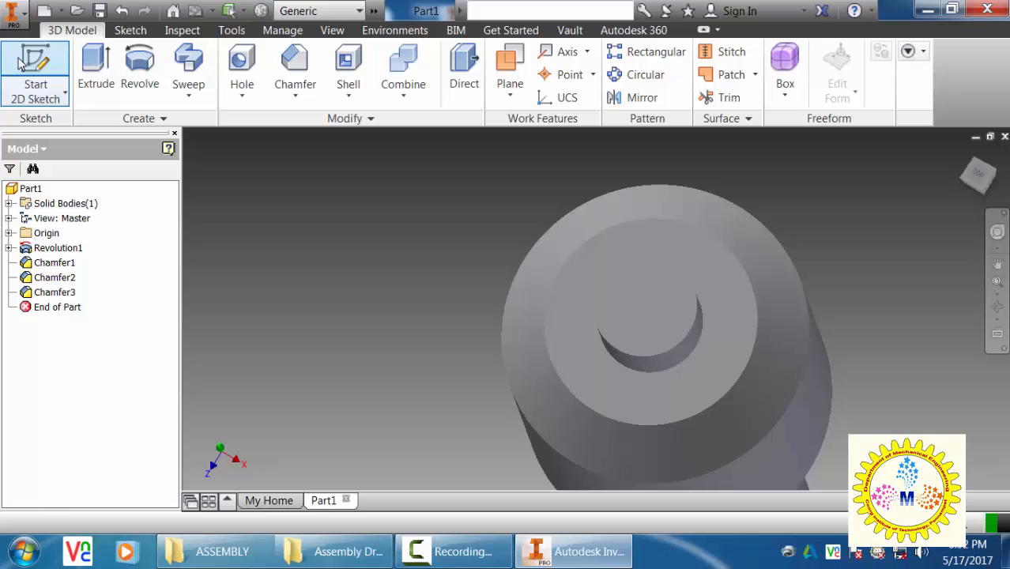
pyautogui.click(240, 63)
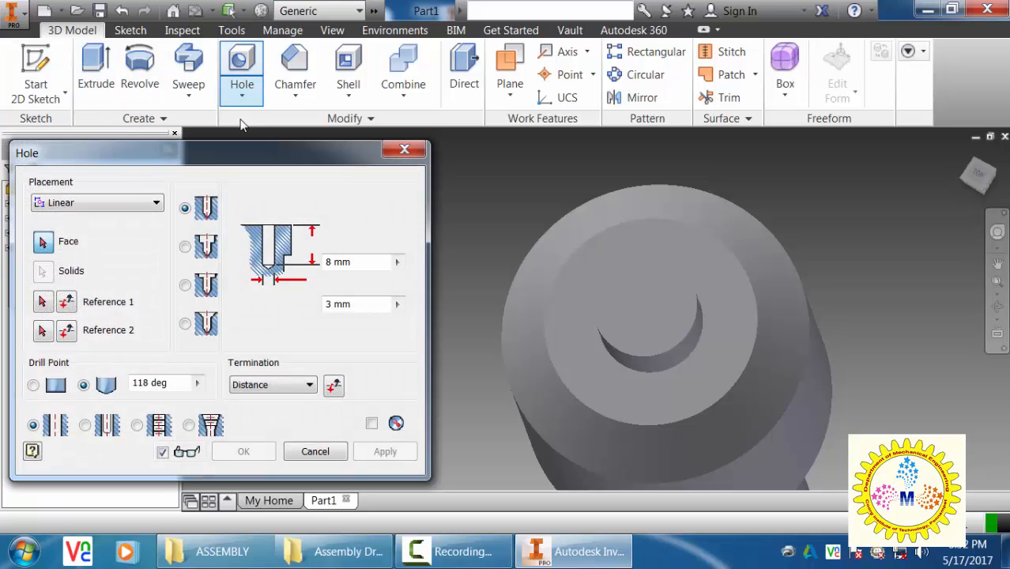
pyautogui.click(100, 204)
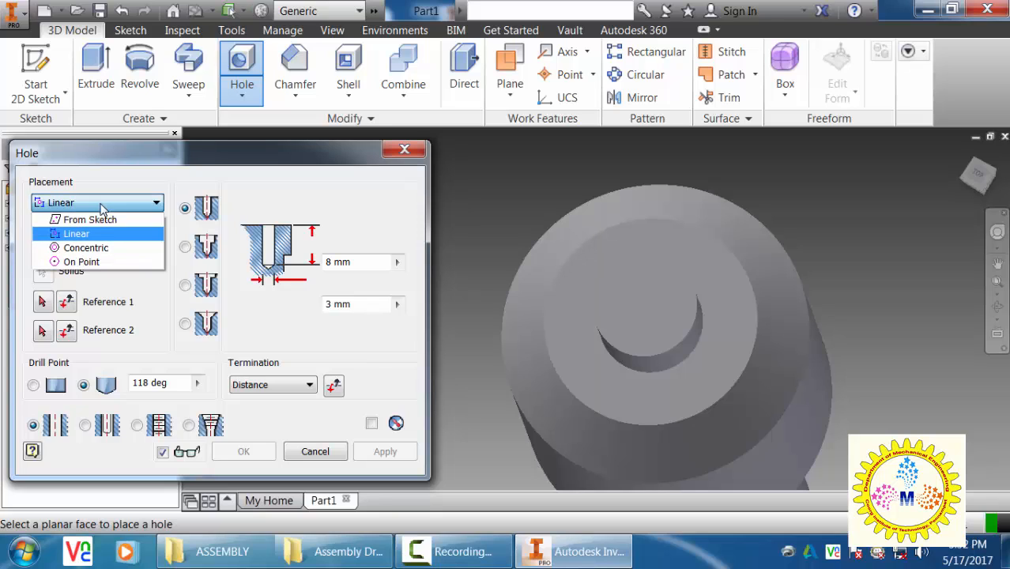
pyautogui.click(99, 252)
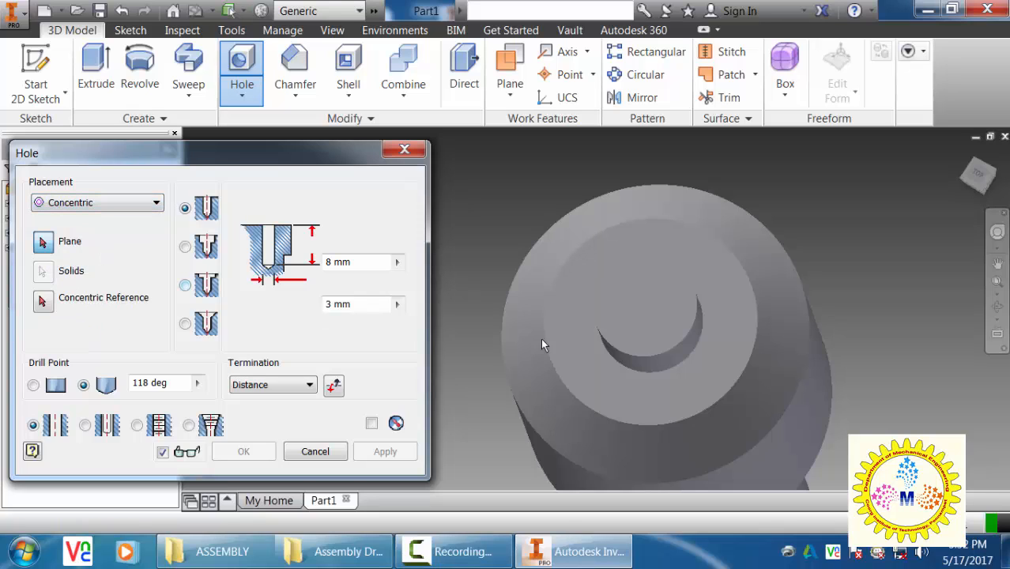
pyautogui.click(667, 325)
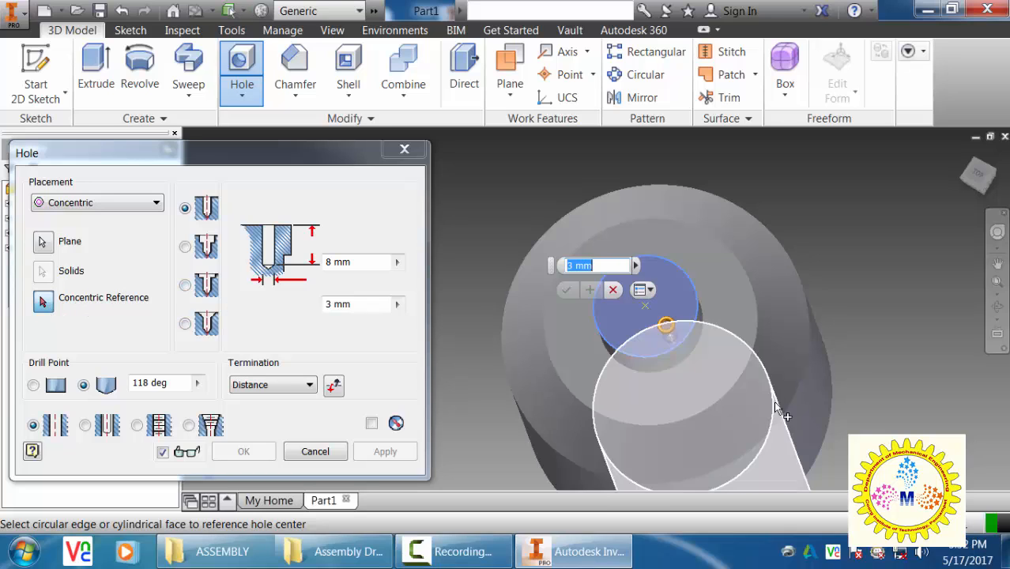
pyautogui.click(813, 374)
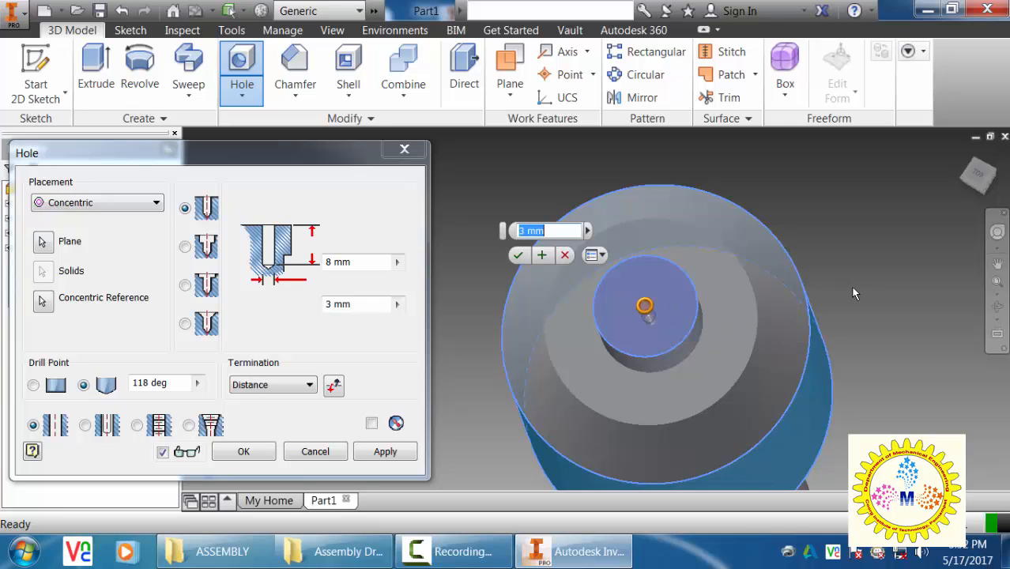
# Set the spigot hole's depth to 35 mm and its diameter to 12 mm, and create the hole
pyautogui.scroll(-2, 868, 286)
pyautogui.keyDown('shift'); pyautogui.moveTo(870, 293); pyautogui.dragTo(844, 309, button='middle'); pyautogui.keyUp('shift')
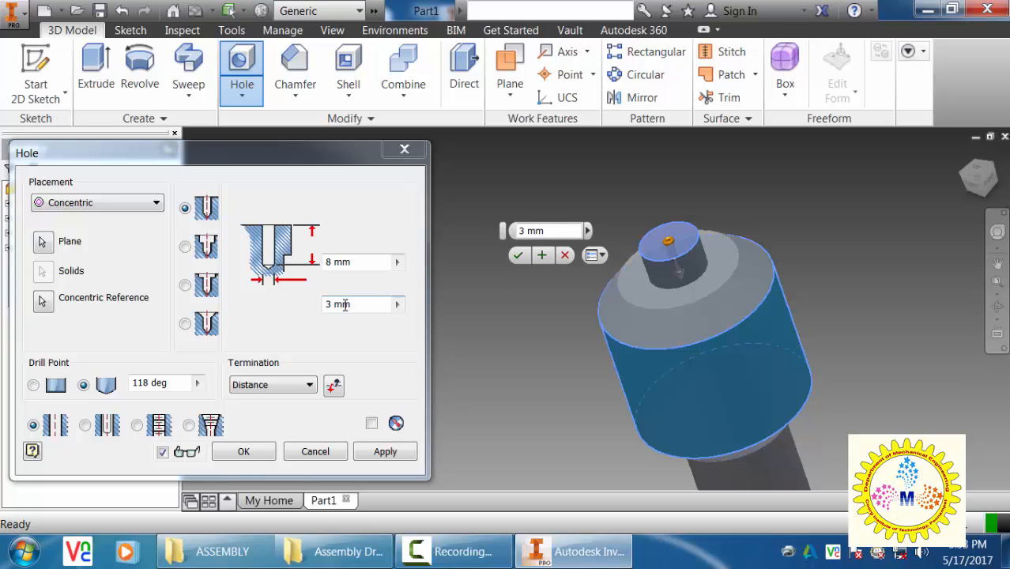
pyautogui.click(383, 261)
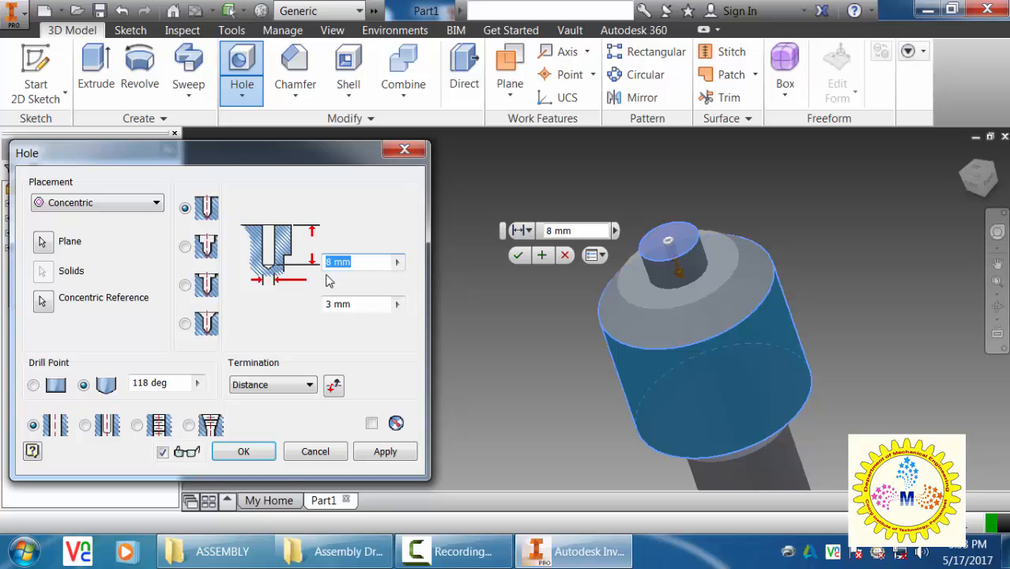
pyautogui.write('35')
pyautogui.click(338, 304)
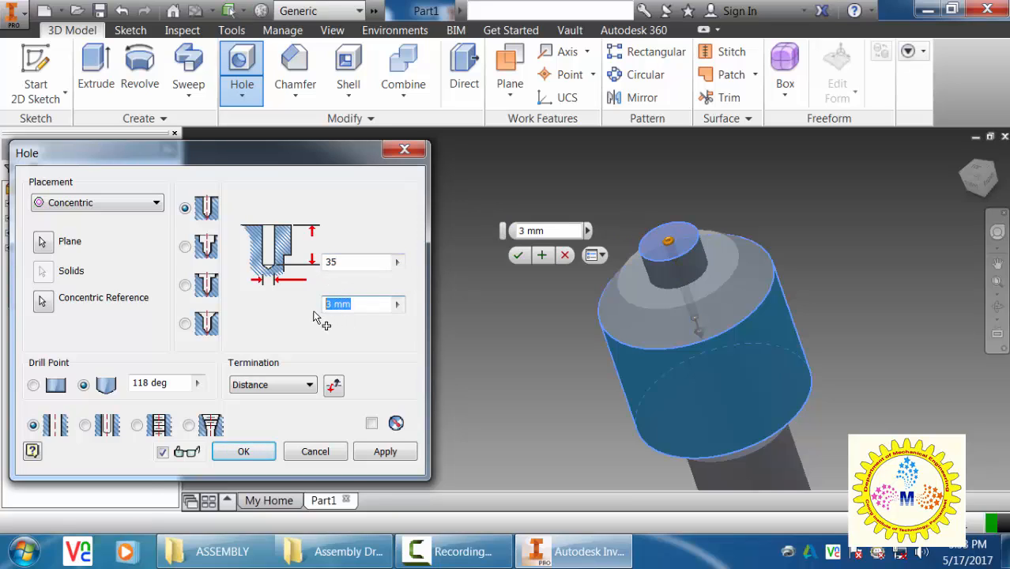
pyautogui.write('12')
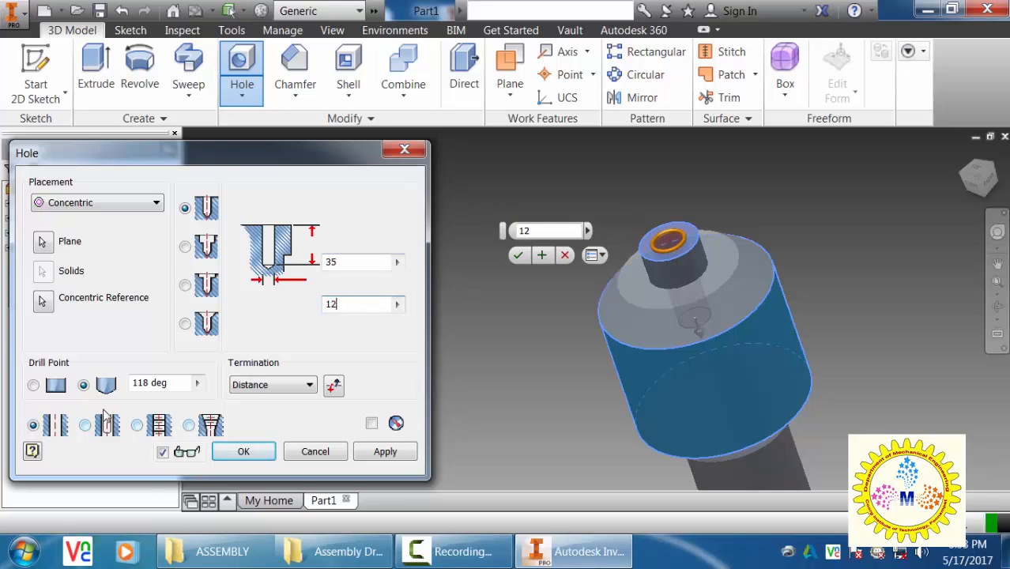
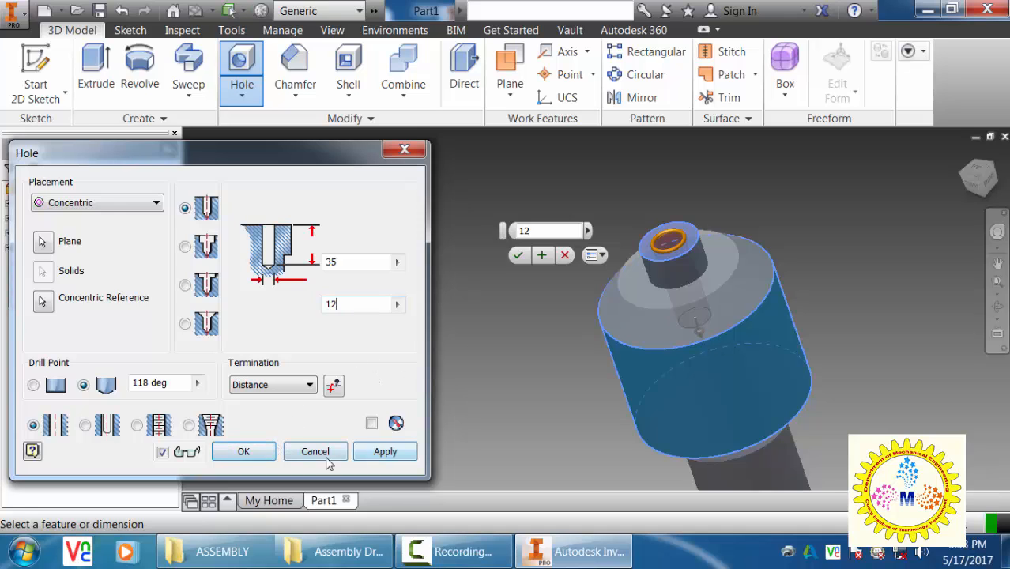
pyautogui.click(244, 452)
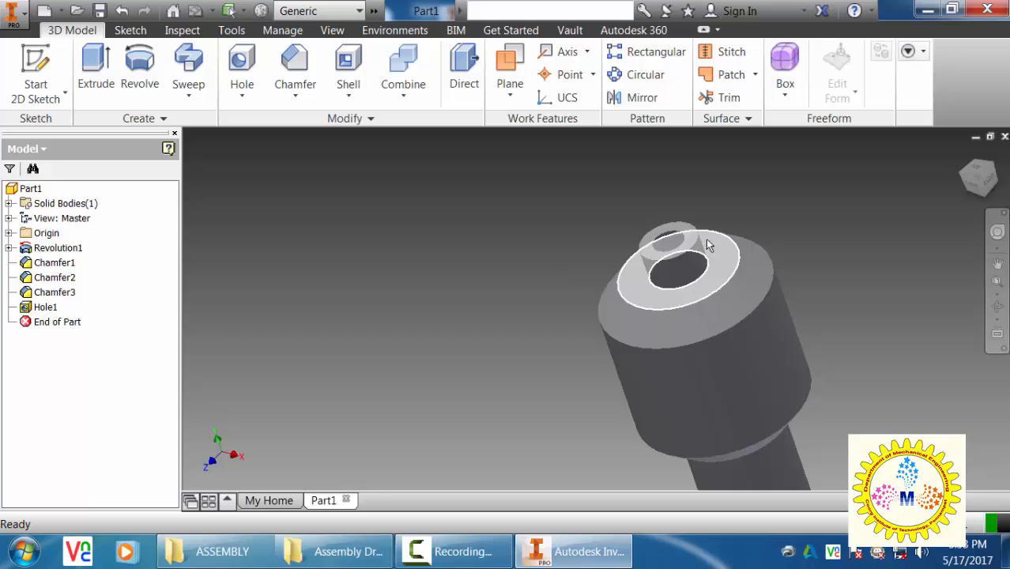
# Start a thread on the inner cylindrical face of the spigot hole with the full-length option turned off
pyautogui.moveTo(805, 276)
pyautogui.keyDown('shift'); pyautogui.mouseDown(button='middle')
pyautogui.moveTo(819, 291)
pyautogui.moveTo(805, 259)
pyautogui.moveTo(799, 273)
pyautogui.mouseUp(button='middle'); pyautogui.keyUp('shift')
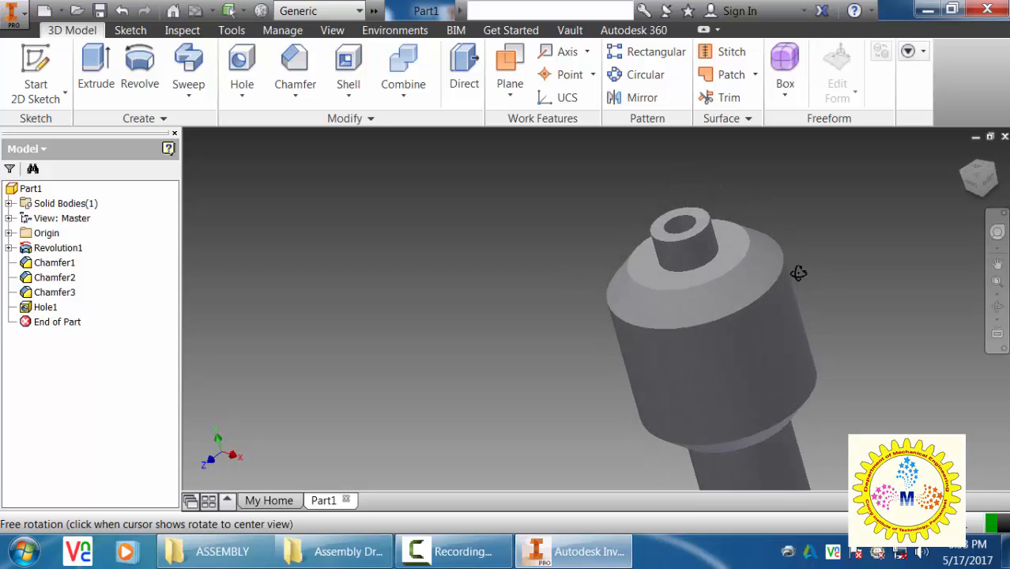
pyautogui.click(257, 95)
pyautogui.click(257, 164)
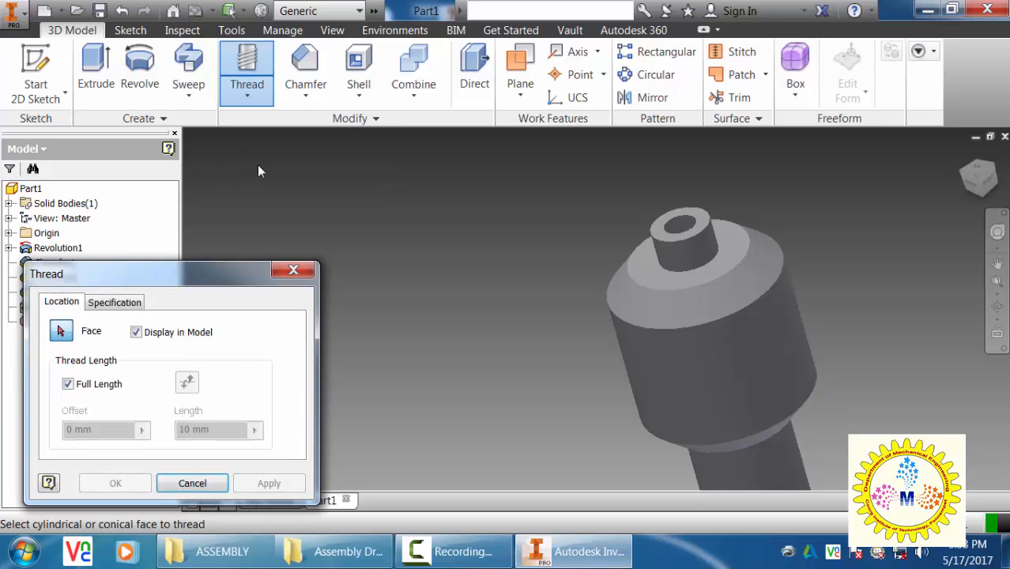
pyautogui.moveTo(199, 273); pyautogui.dragTo(319, 194)
pyautogui.moveTo(632, 253); pyautogui.dragTo(587, 257, button='middle')
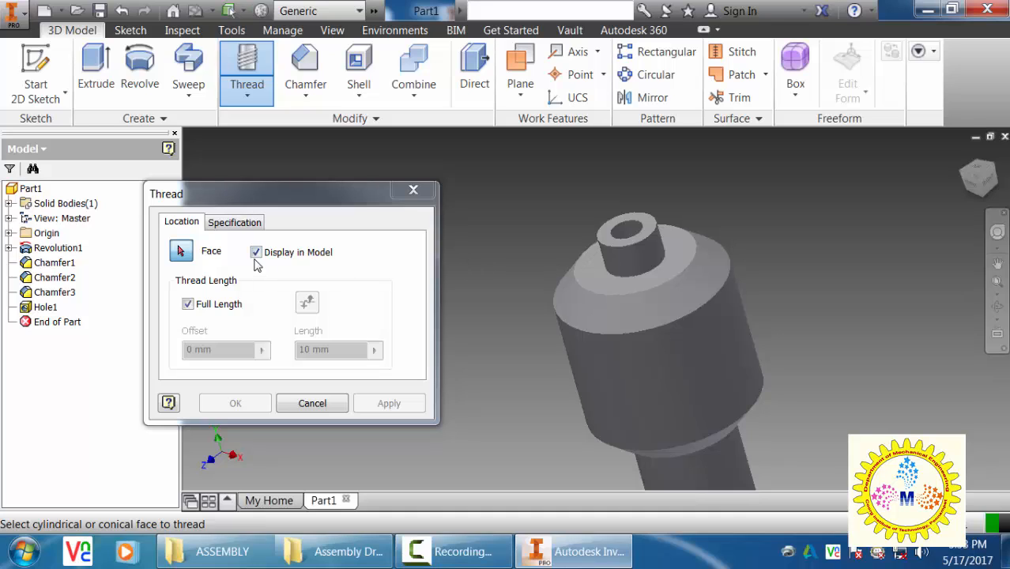
pyautogui.click(188, 308)
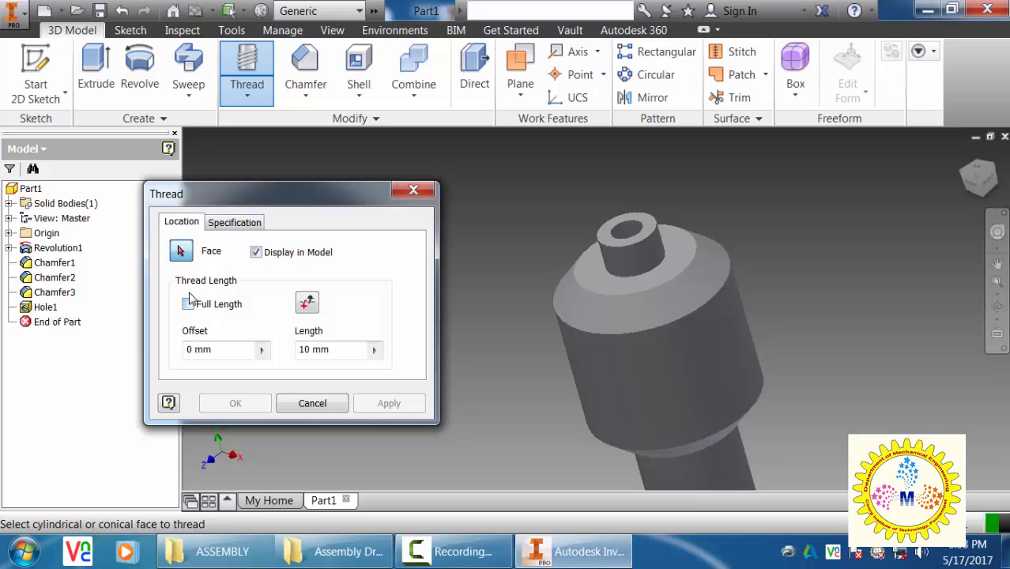
pyautogui.scroll(5, 600, 226)
pyautogui.scroll(-2, 691, 250)
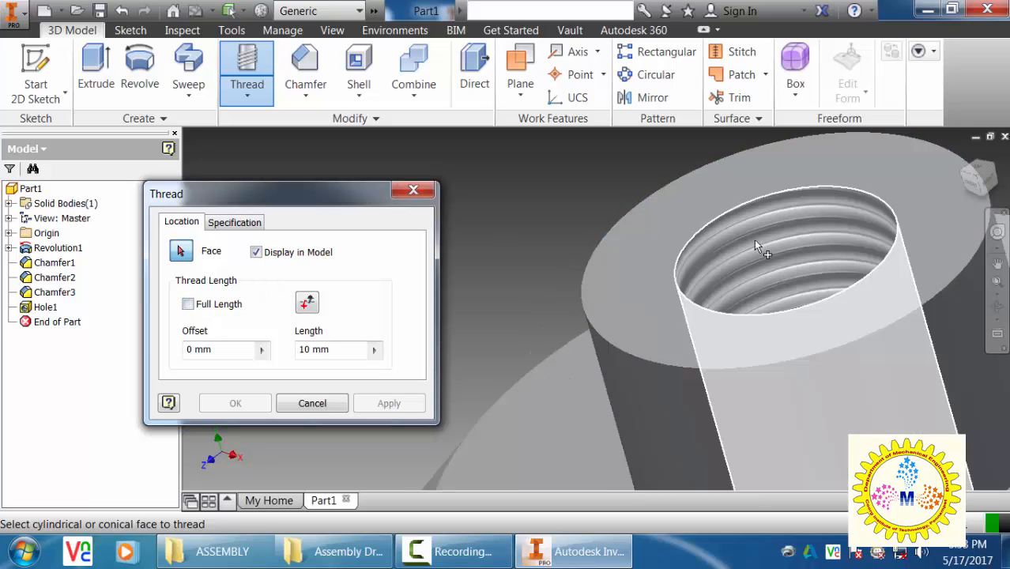
pyautogui.click(759, 241)
# Set the length of the spigot hole's thread to 30 mm
pyautogui.scroll(-2, 597, 207)
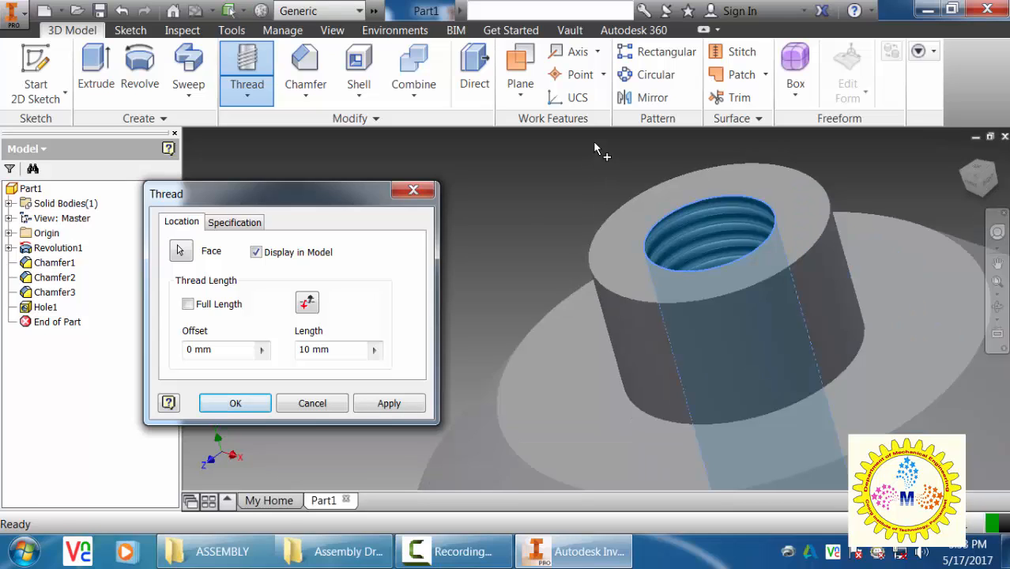
pyautogui.scroll(-5, 599, 150)
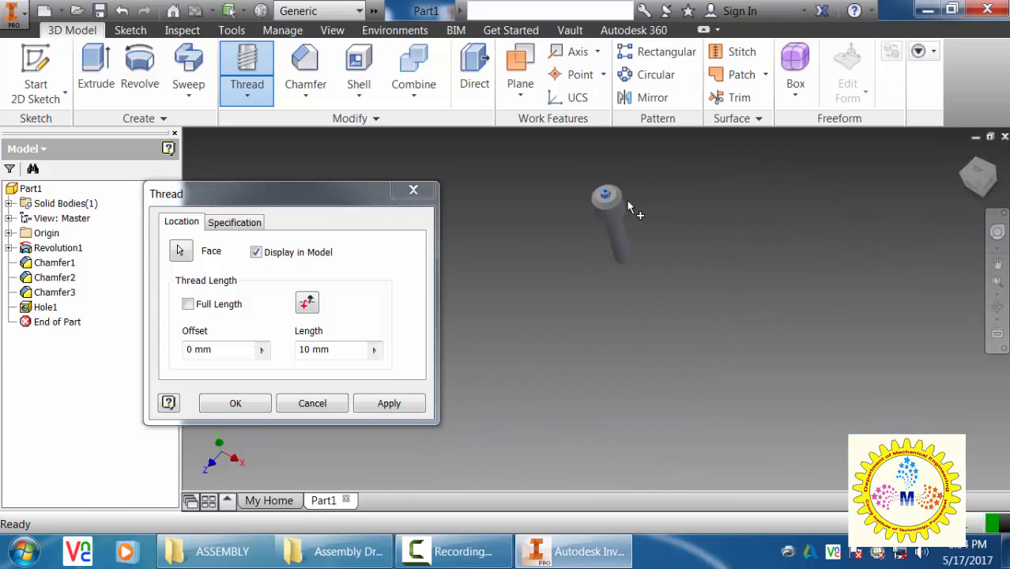
pyautogui.scroll(3, 629, 200)
pyautogui.keyDown('shift'); pyautogui.moveTo(646, 197); pyautogui.dragTo(649, 207, button='middle'); pyautogui.keyUp('shift')
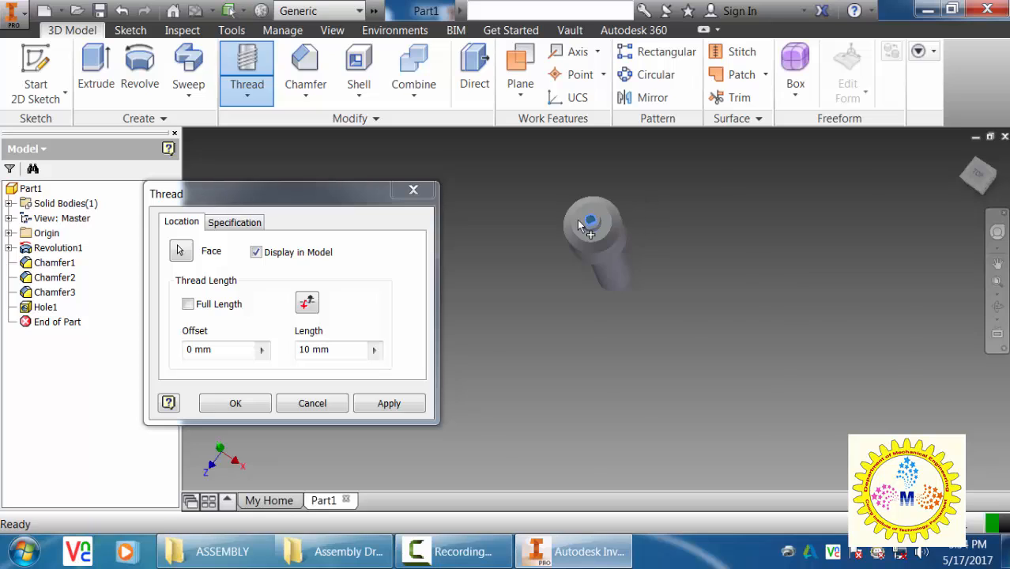
pyautogui.scroll(5, 577, 220)
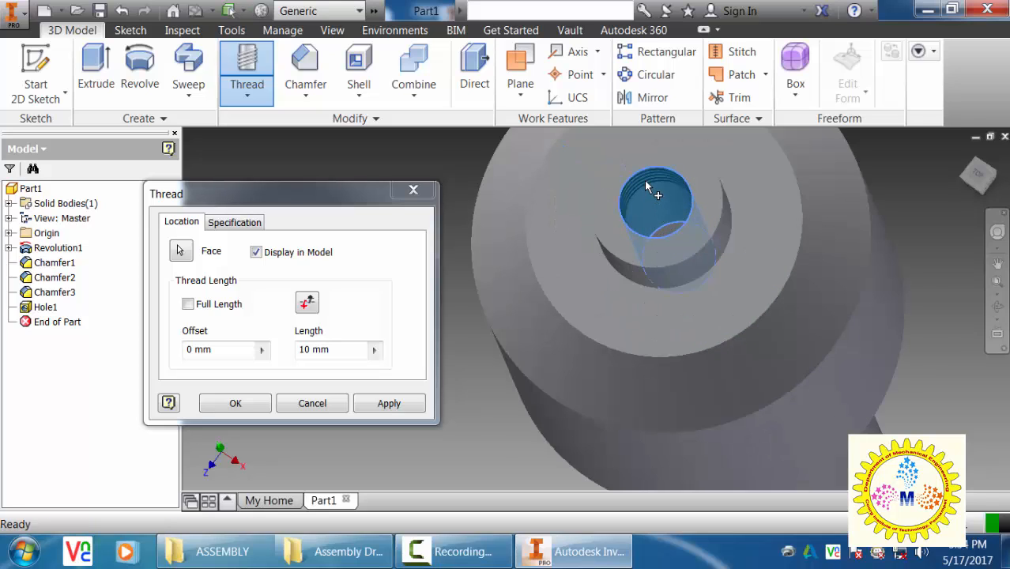
pyautogui.scroll(2, 646, 186)
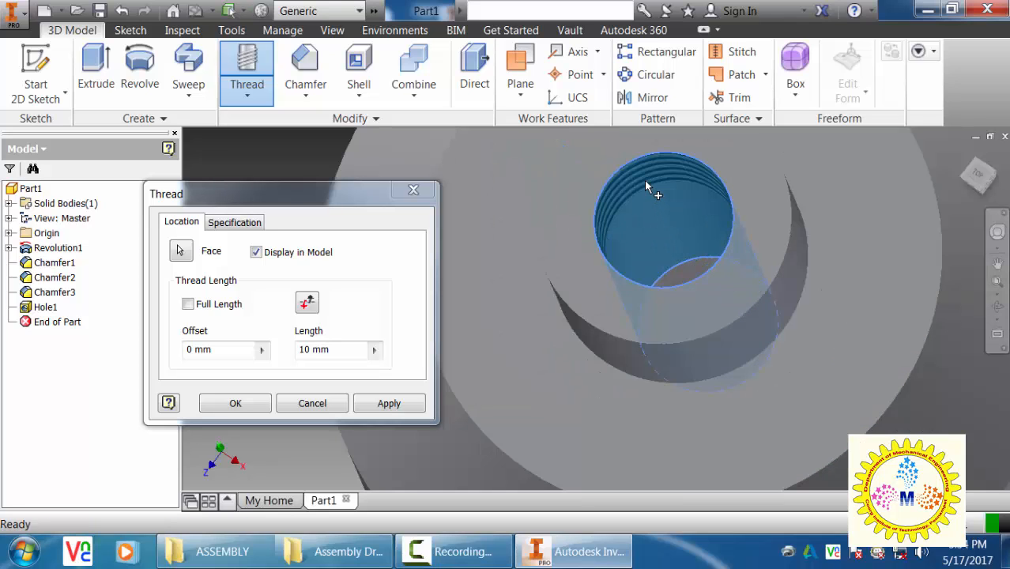
pyautogui.click(327, 352)
pyautogui.moveTo(319, 357); pyautogui.dragTo(279, 363)
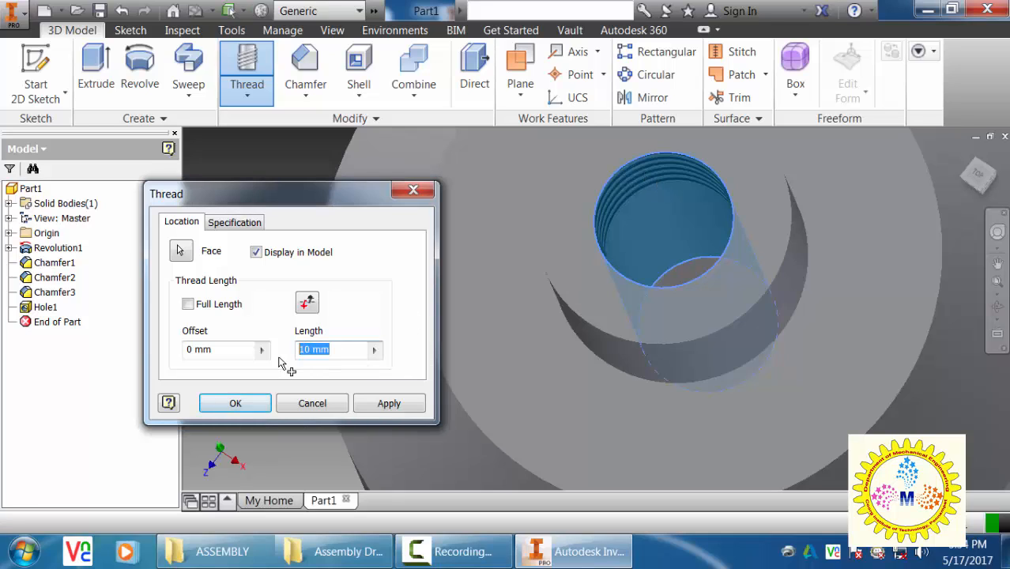
pyautogui.write('30')
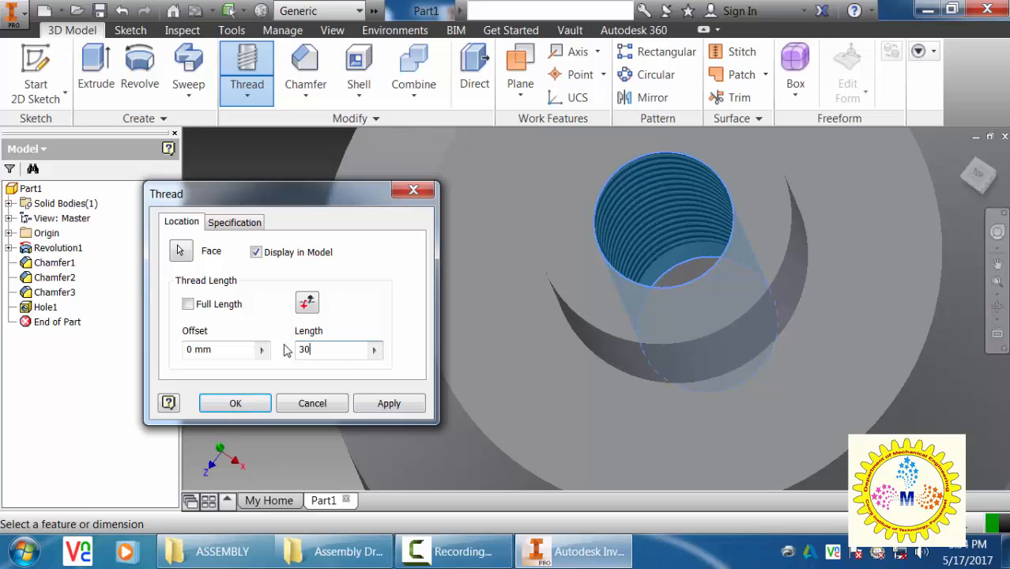
# Specify the hole's thread as ISO Metric profile with designation M12x1 and create the thread
pyautogui.click(235, 223)
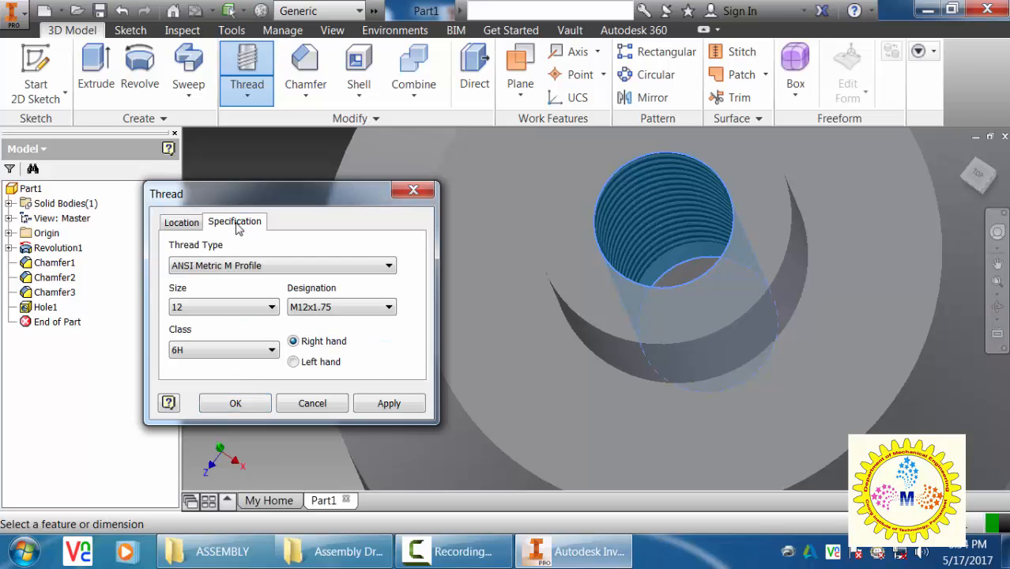
pyautogui.click(233, 271)
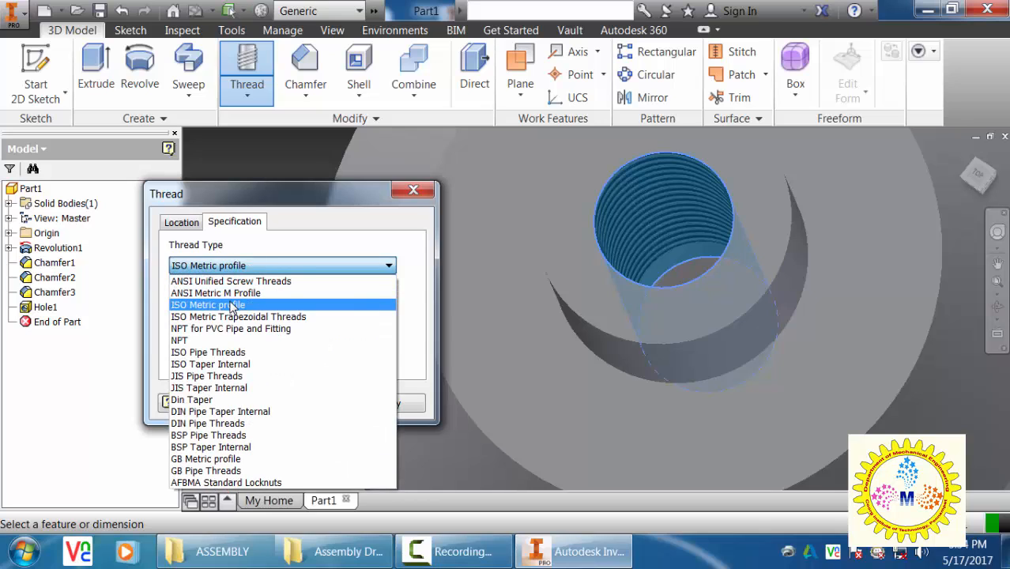
pyautogui.click(234, 305)
pyautogui.click(318, 310)
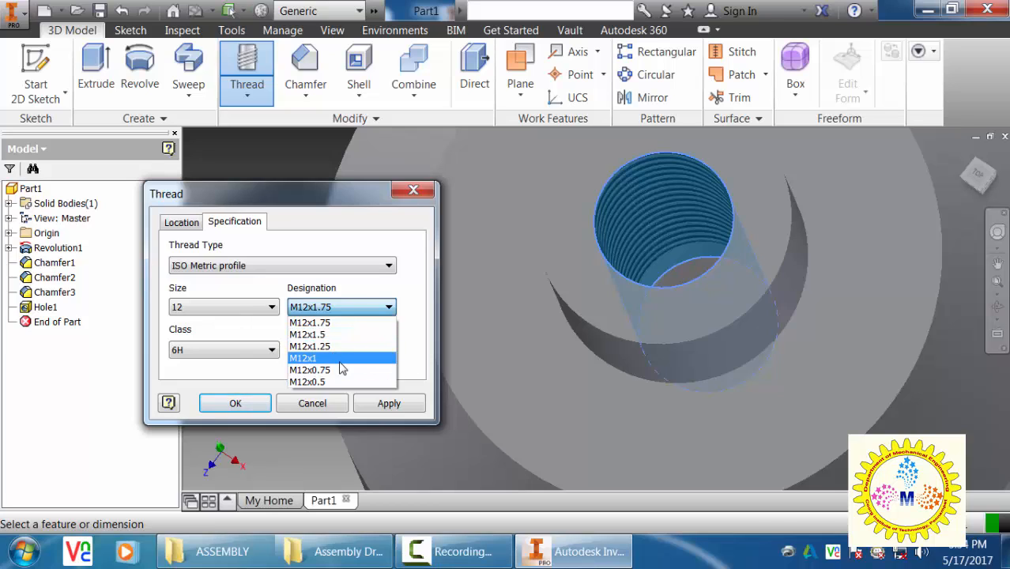
pyautogui.click(348, 359)
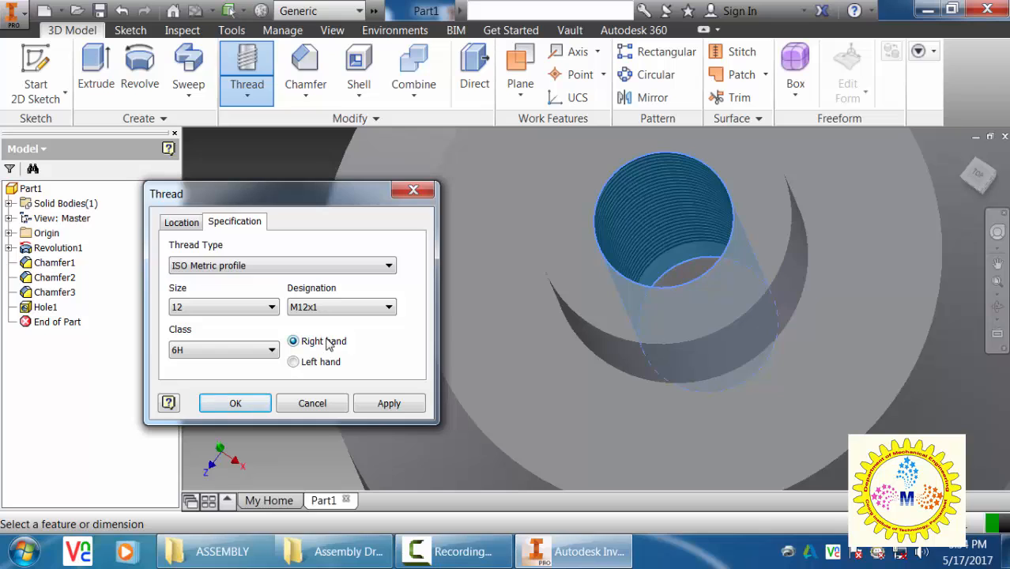
pyautogui.click(236, 404)
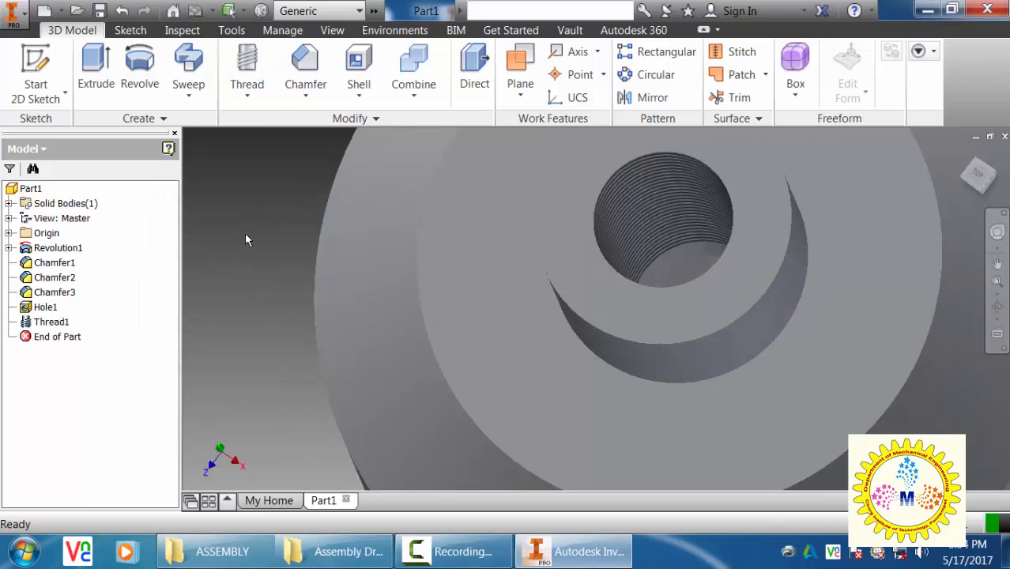
pyautogui.scroll(10, 269, 235)
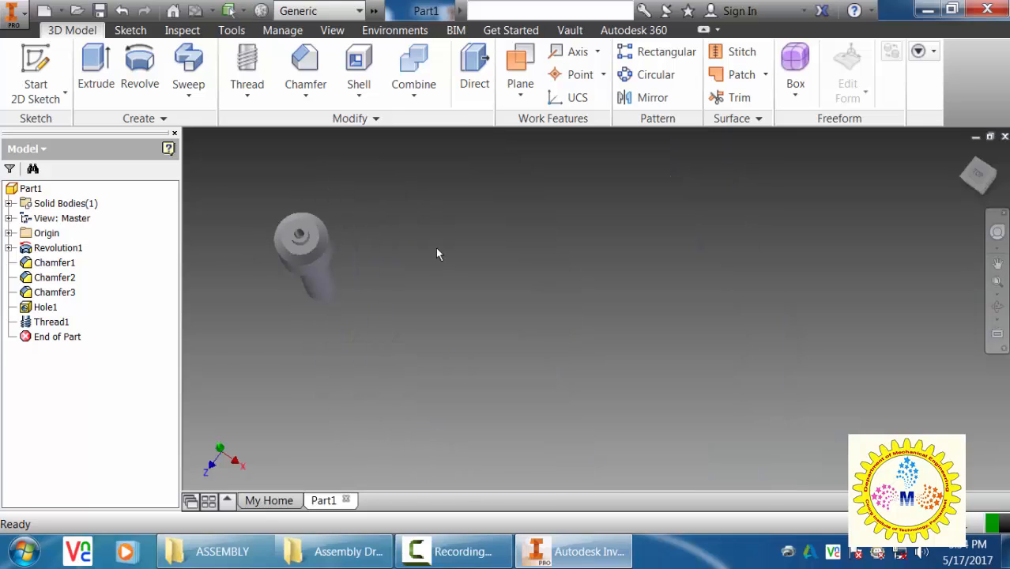
pyautogui.scroll(-3, 436, 248)
pyautogui.moveTo(446, 261); pyautogui.dragTo(599, 297, button='middle')
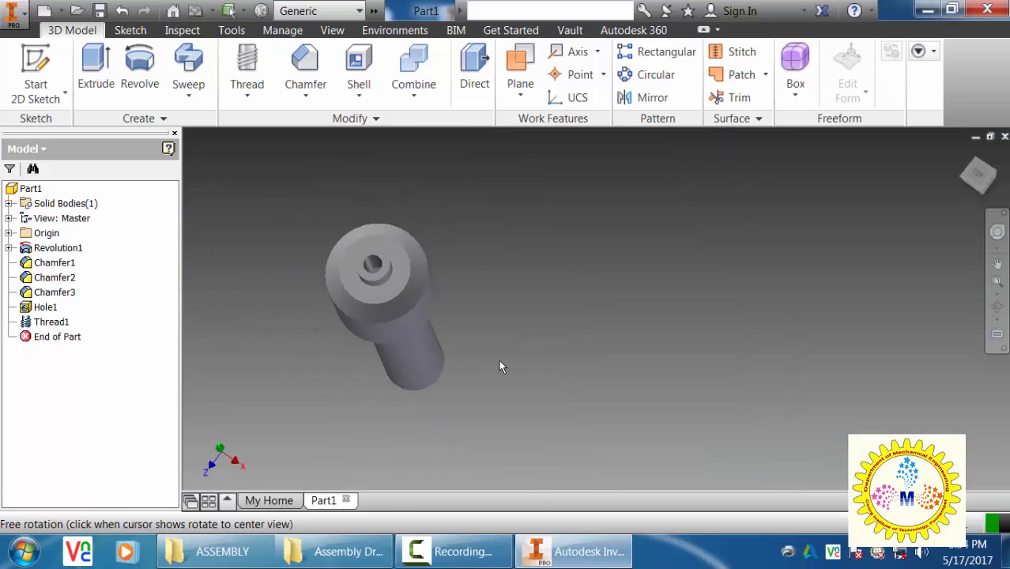
pyautogui.keyDown('shift'); pyautogui.moveTo(499, 360); pyautogui.dragTo(553, 274, button='middle'); pyautogui.keyUp('shift')
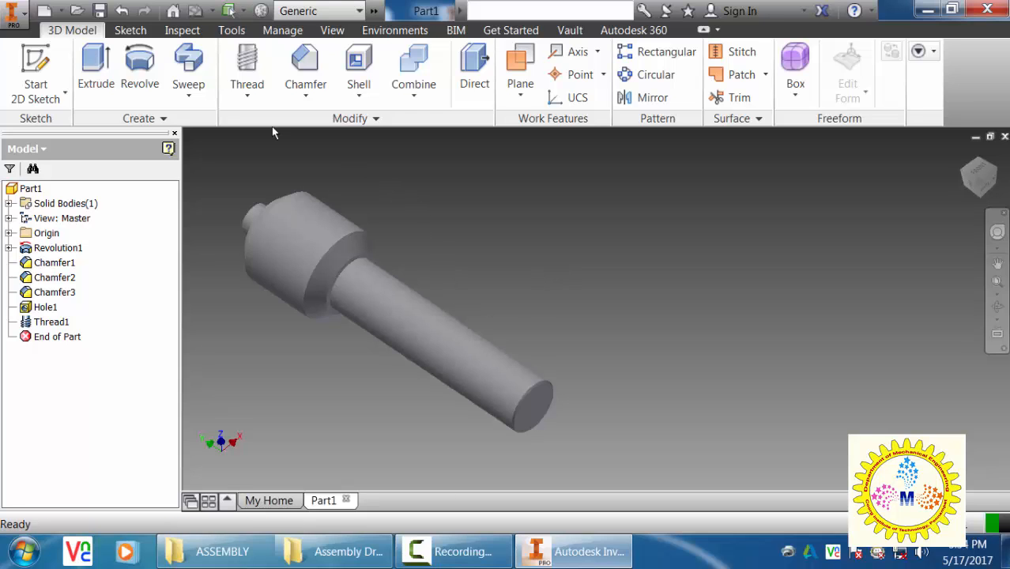
pyautogui.click(248, 70)
pyautogui.moveTo(255, 200); pyautogui.dragTo(160, 224)
pyautogui.moveTo(605, 253); pyautogui.dragTo(742, 260, button='middle')
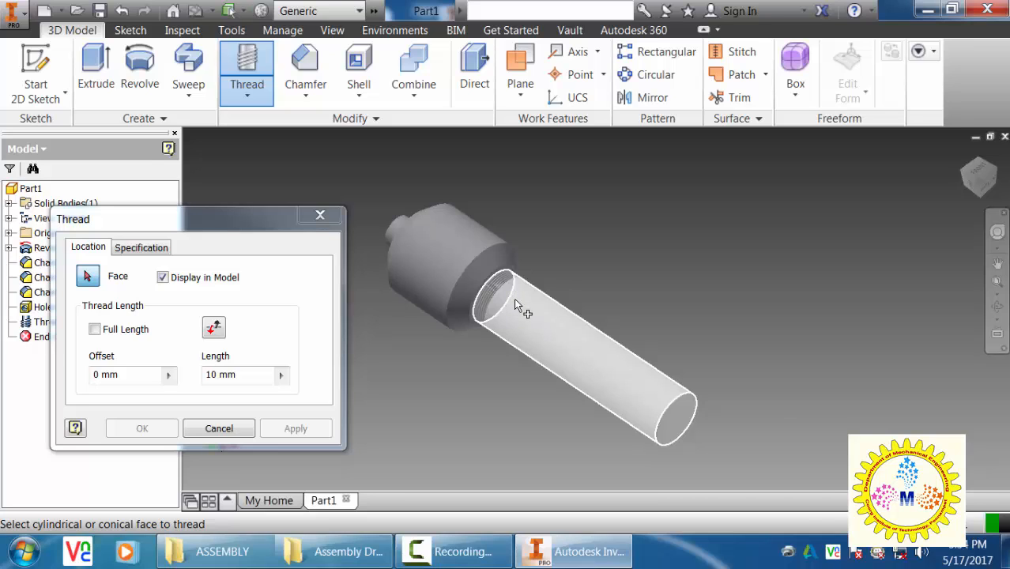
pyautogui.scroll(-3, 514, 304)
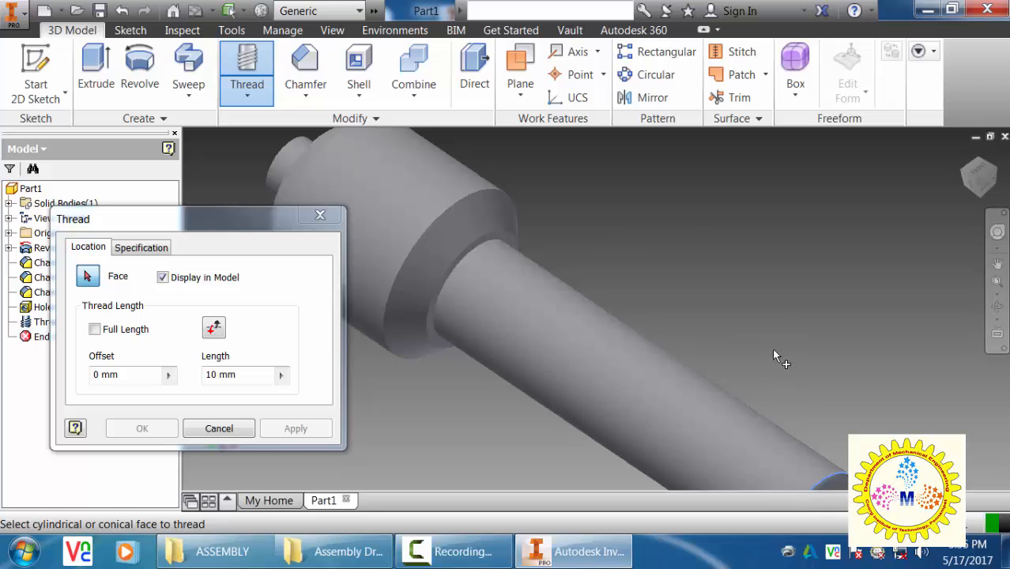
pyautogui.scroll(3, 775, 357)
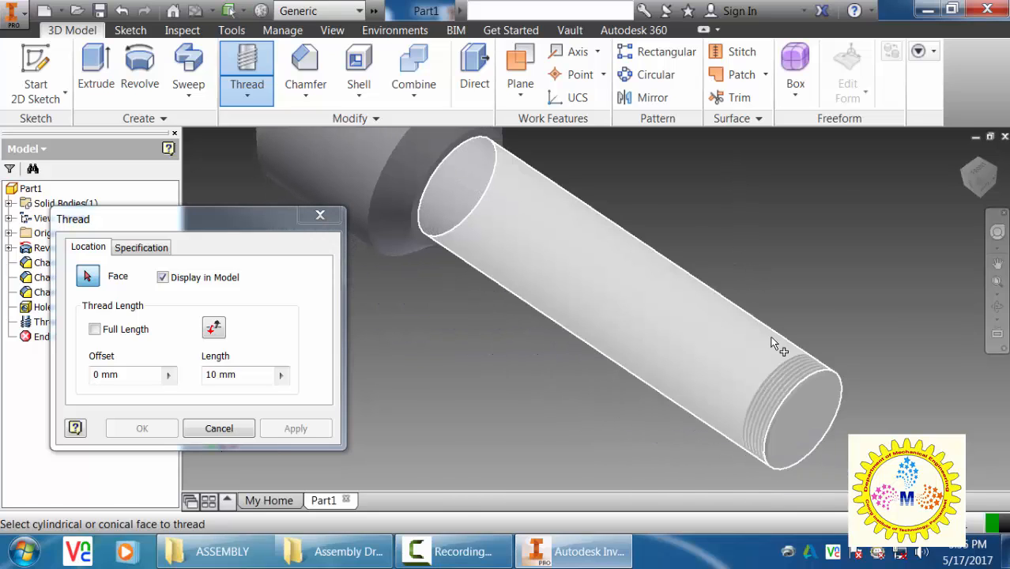
pyautogui.click(443, 187)
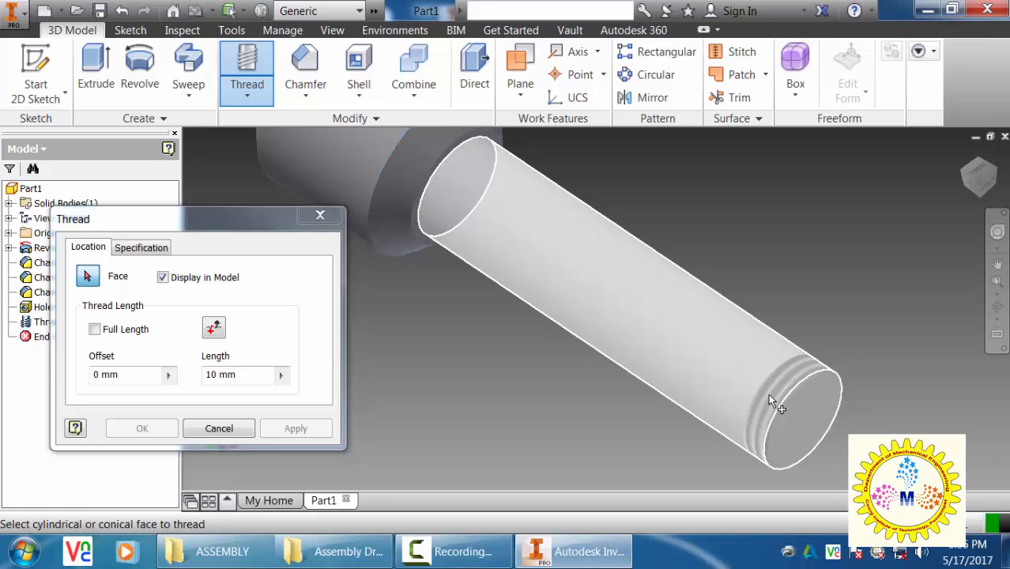
pyautogui.click(769, 395)
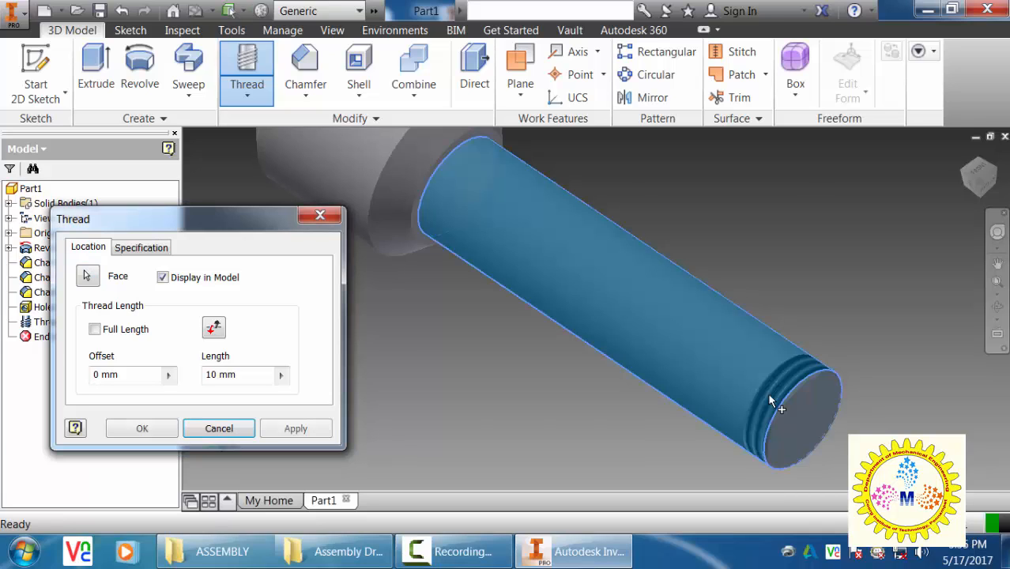
pyautogui.click(226, 374)
pyautogui.press('BackSpace')
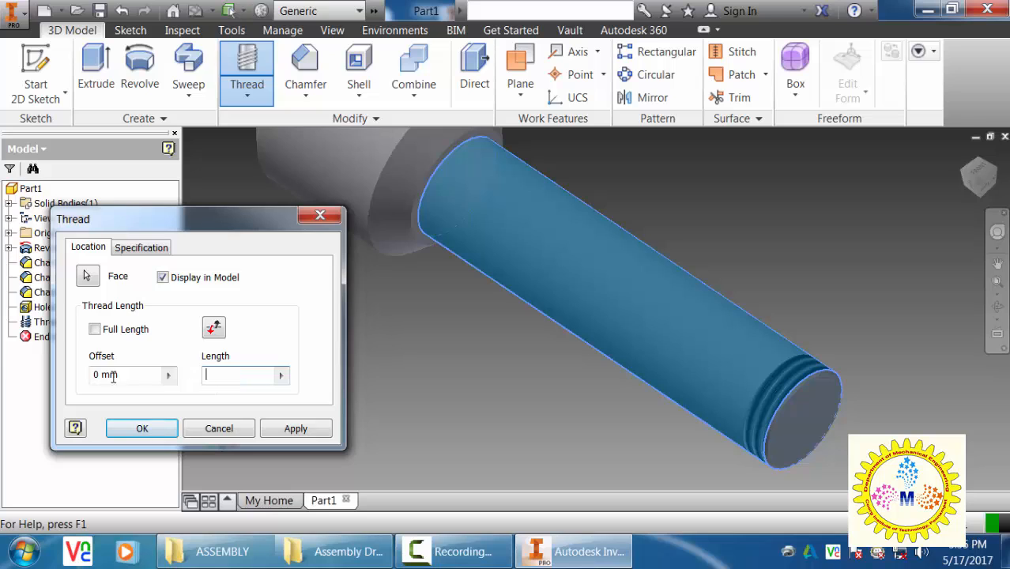
pyautogui.click(115, 376)
pyautogui.write('3')
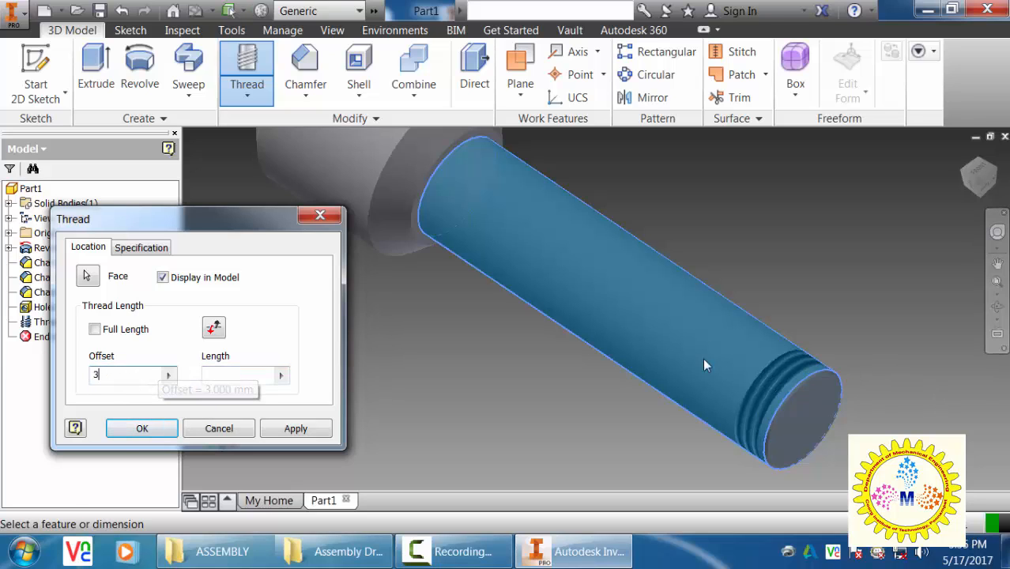
pyautogui.scroll(-4, 745, 281)
pyautogui.scroll(2, 744, 282)
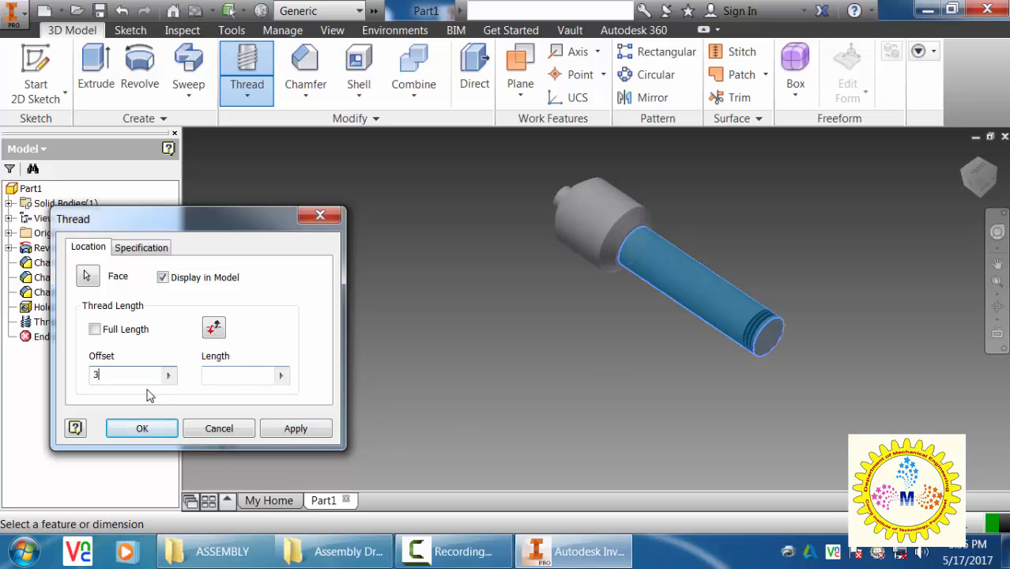
pyautogui.click(149, 249)
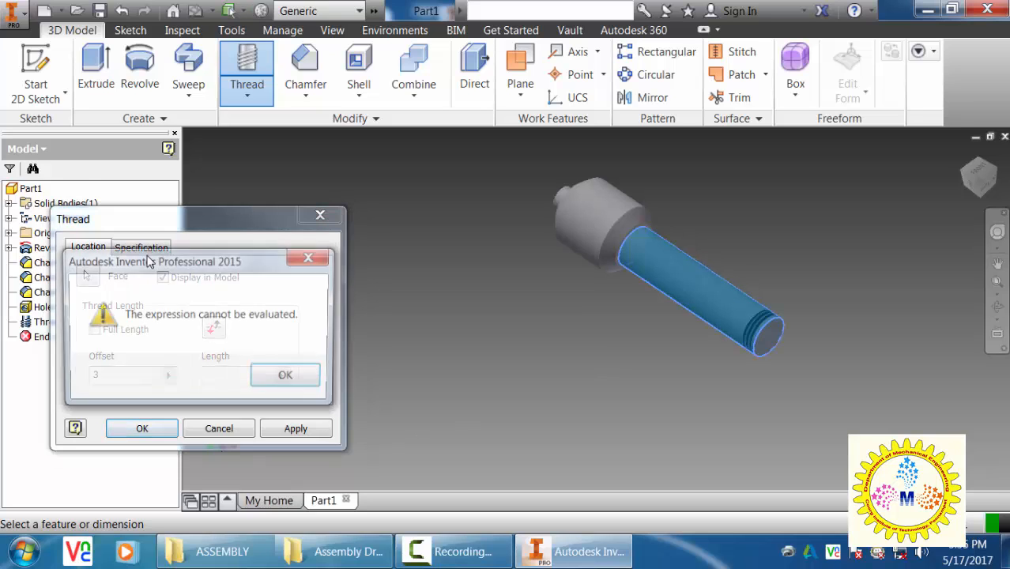
pyautogui.click(284, 377)
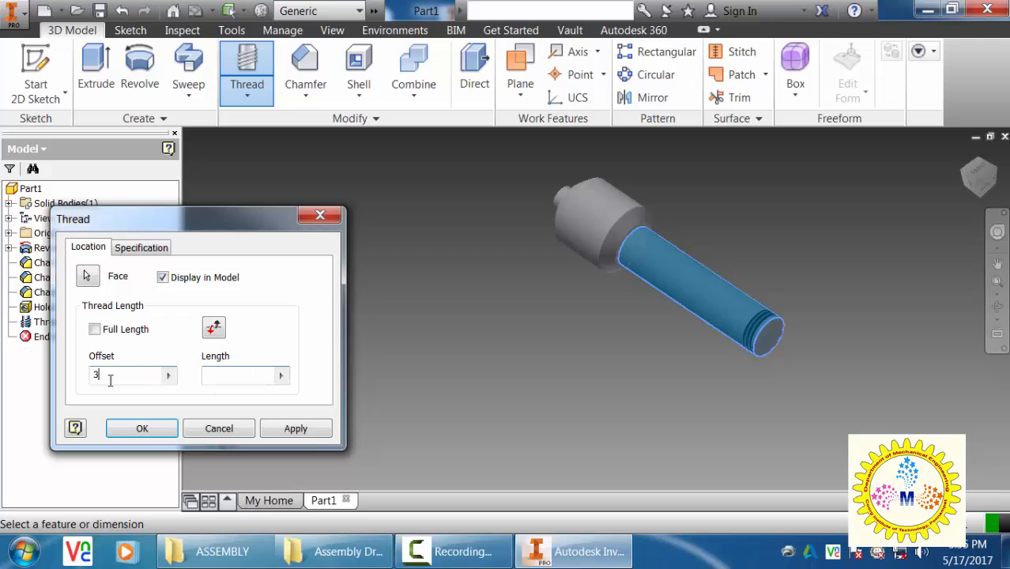
pyautogui.moveTo(106, 376); pyautogui.dragTo(74, 383)
pyautogui.press('BackSpace')
pyautogui.click(243, 368)
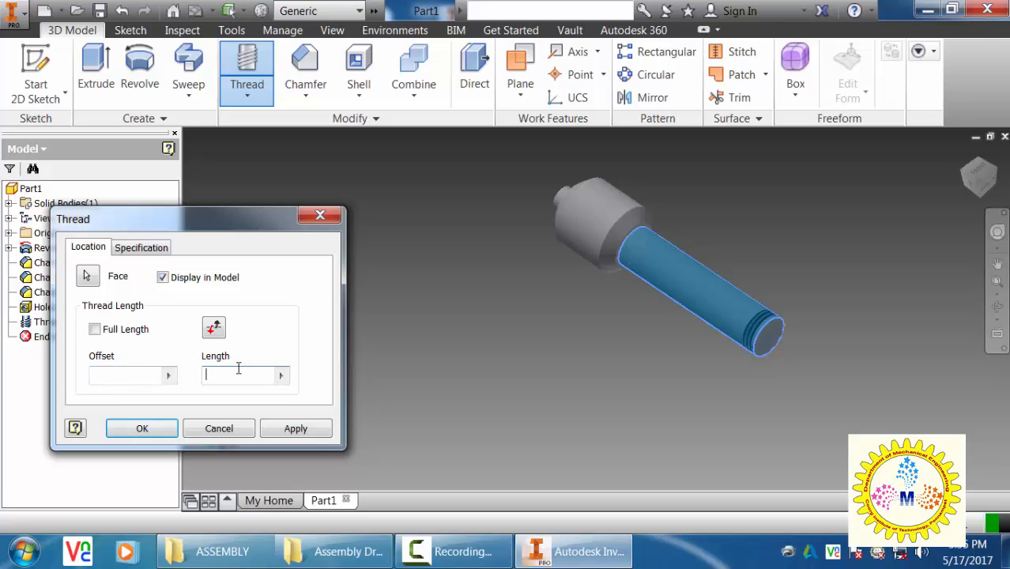
pyautogui.write('3')
pyautogui.write('240-86')
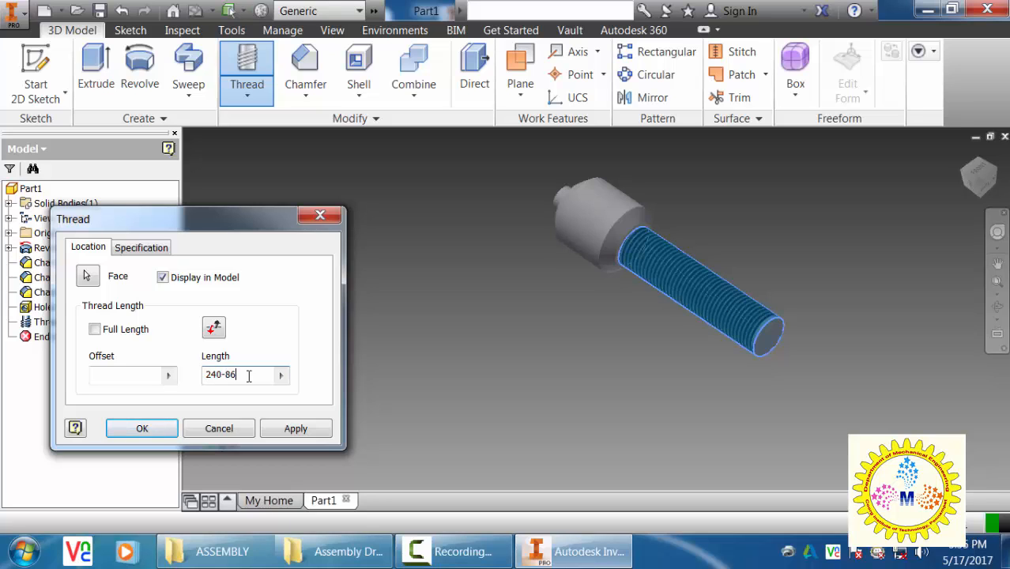
pyautogui.scroll(3, 639, 245)
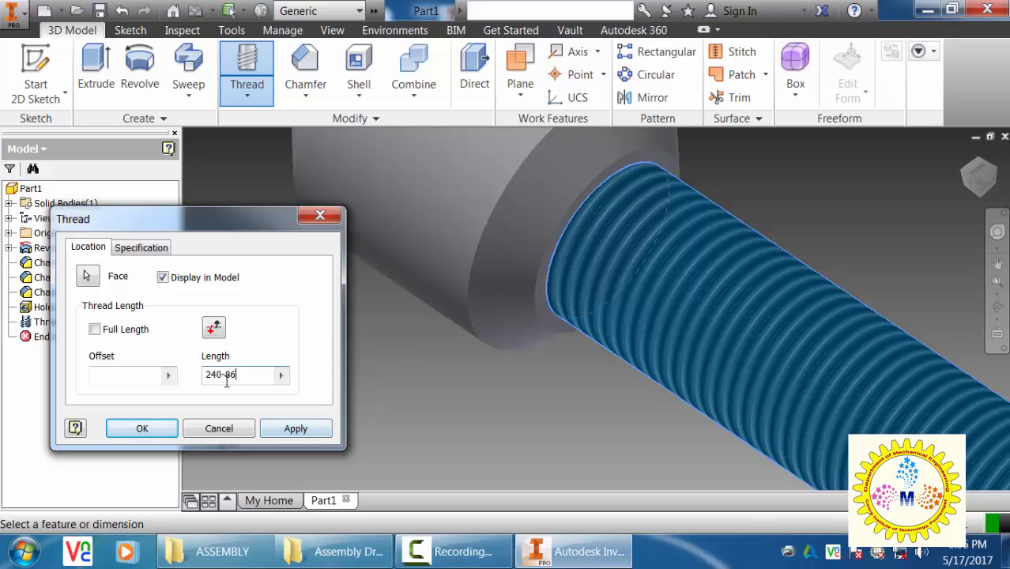
pyautogui.moveTo(234, 375); pyautogui.dragTo(172, 378)
pyautogui.write('154')
pyautogui.scroll(-2, 620, 307)
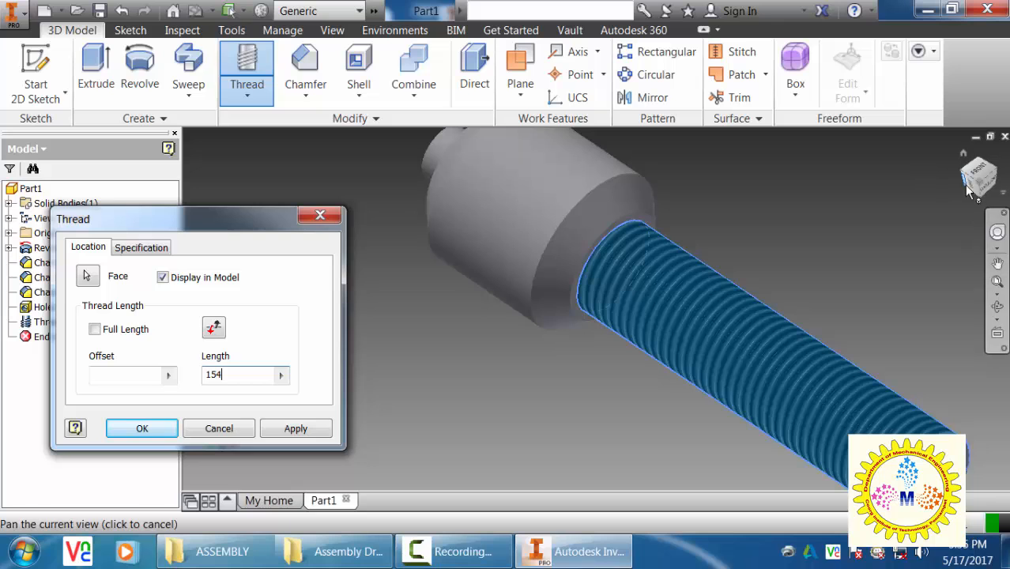
pyautogui.moveTo(743, 211)
pyautogui.keyDown('shift'); pyautogui.mouseDown(button='middle')
pyautogui.moveTo(785, 214)
pyautogui.moveTo(724, 198)
pyautogui.moveTo(735, 208)
pyautogui.moveTo(755, 196)
pyautogui.mouseUp(button='middle'); pyautogui.keyUp('shift')
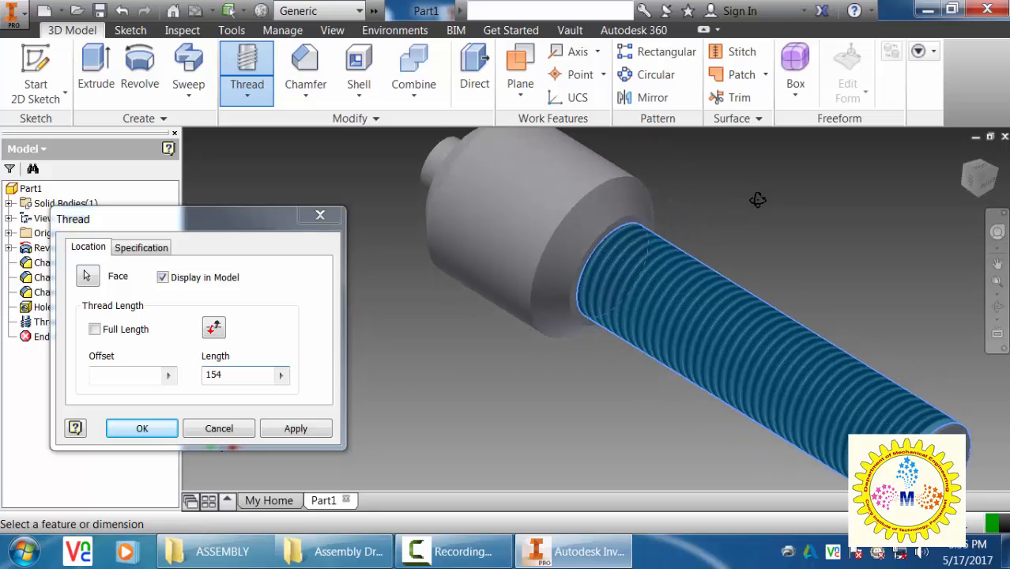
pyautogui.moveTo(227, 375); pyautogui.dragTo(193, 382)
pyautogui.hotkey('ctrl', 'c')
pyautogui.press('BackSpace')
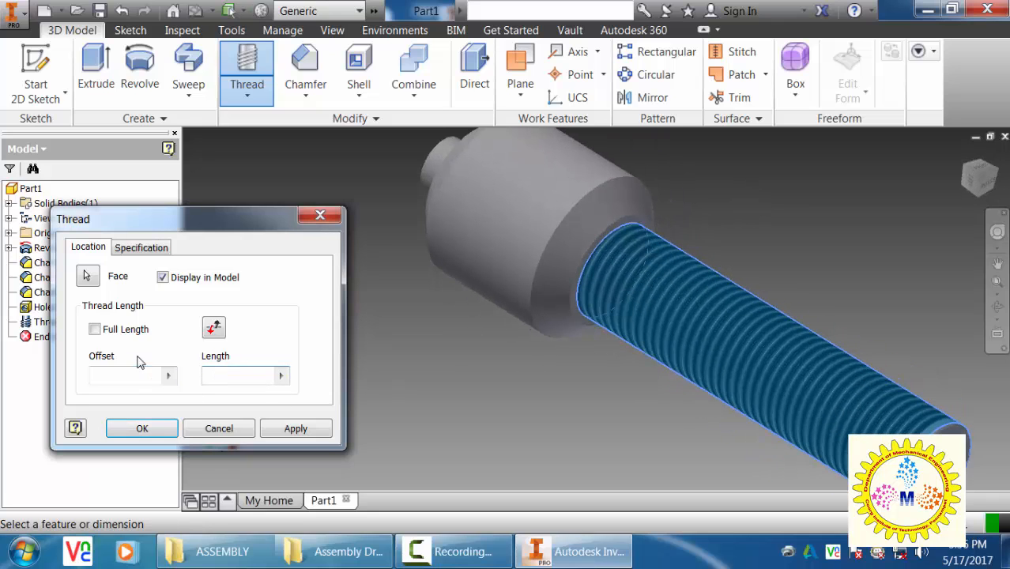
pyautogui.click(130, 377)
pyautogui.hotkey('ctrl', 'v')
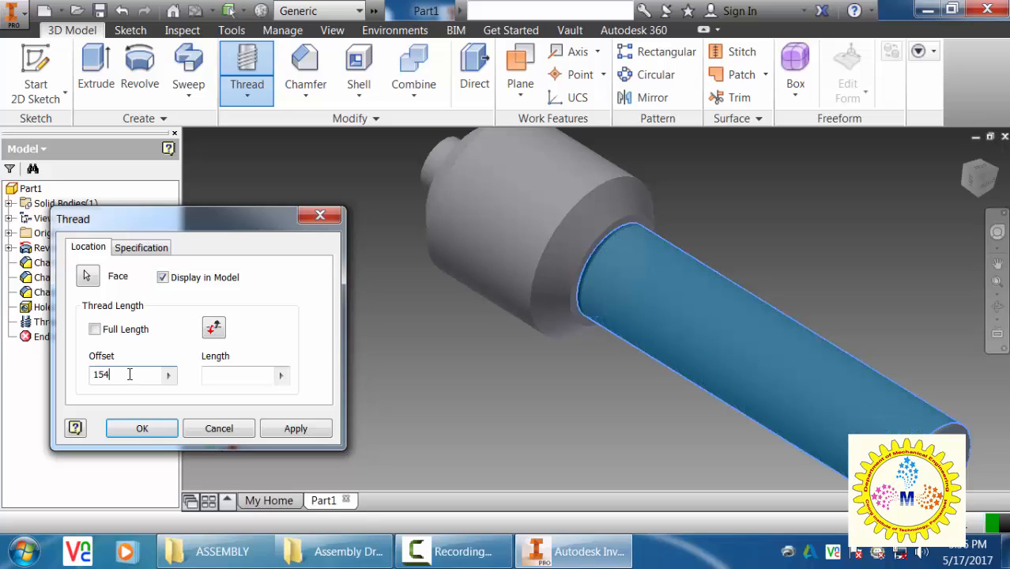
pyautogui.click(219, 427)
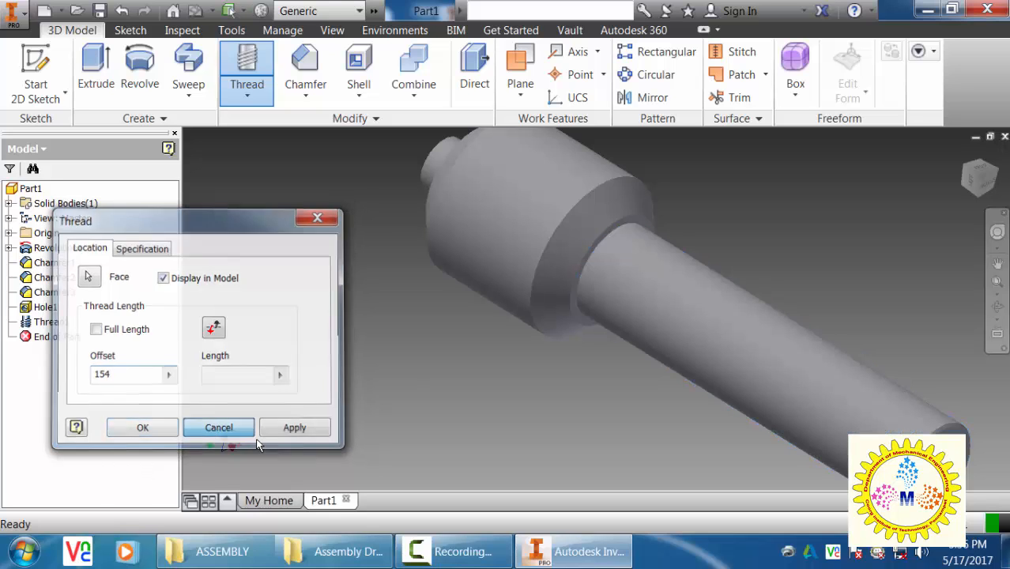
# Start a thread on the spindle's long cylindrical shank with its length set to 154 mm
pyautogui.click(247, 75)
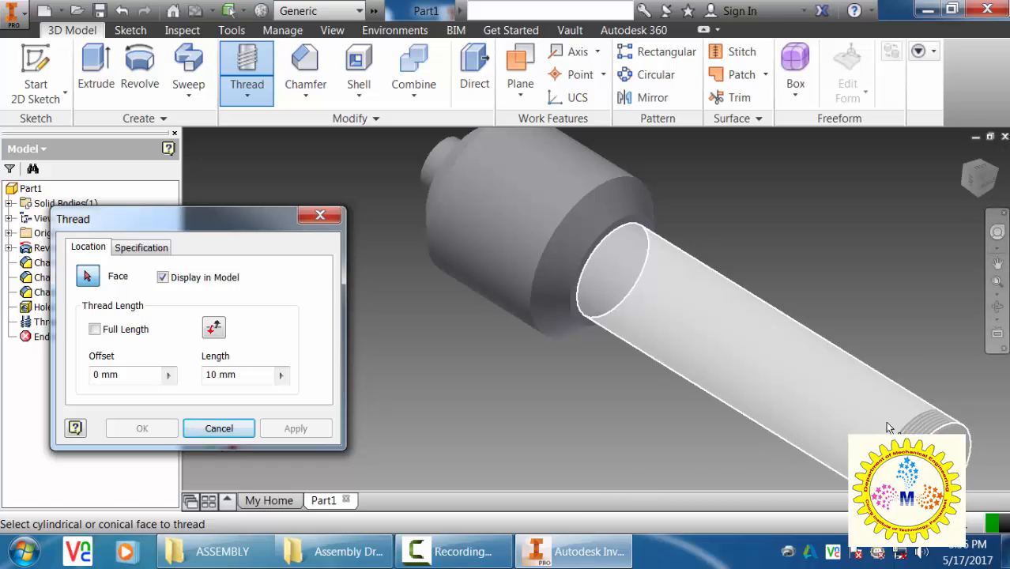
pyautogui.doubleClick(225, 374)
pyautogui.write('154')
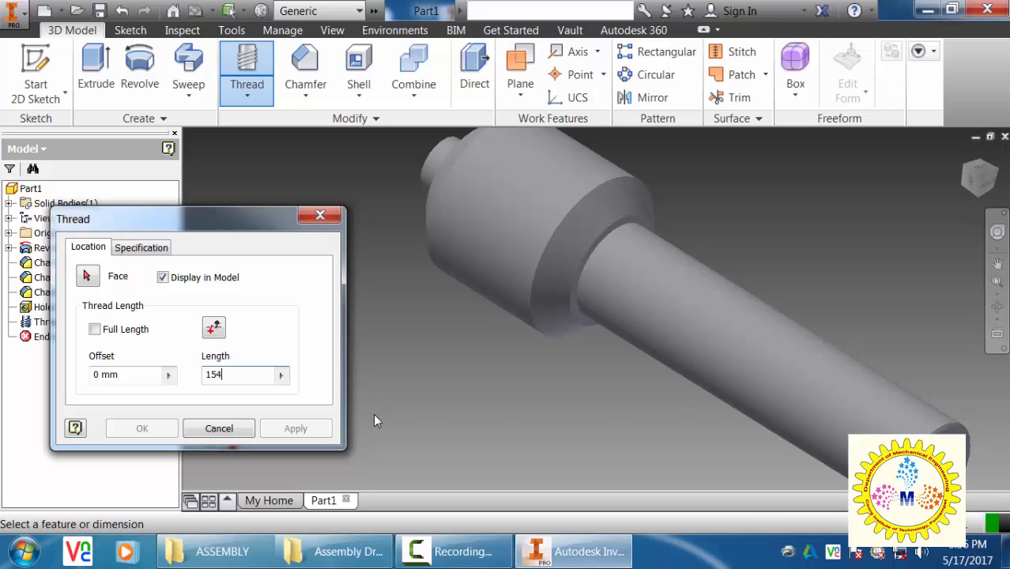
pyautogui.click(121, 248)
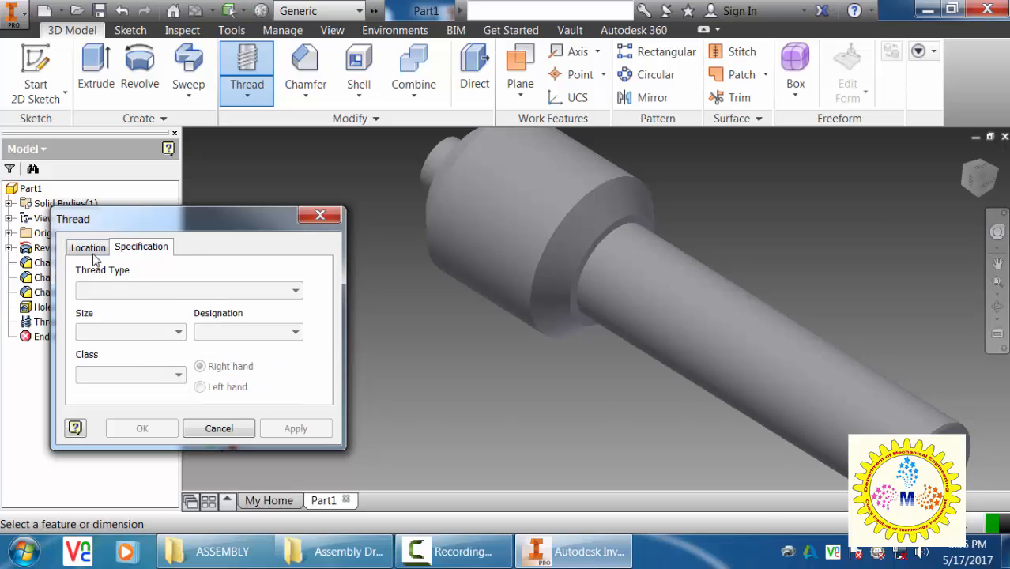
pyautogui.click(89, 248)
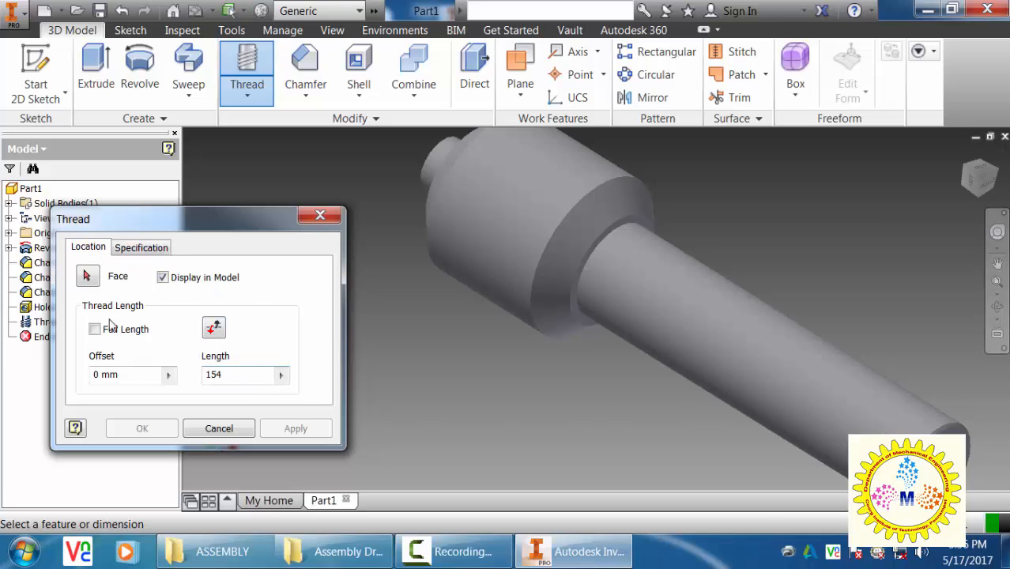
pyautogui.click(91, 277)
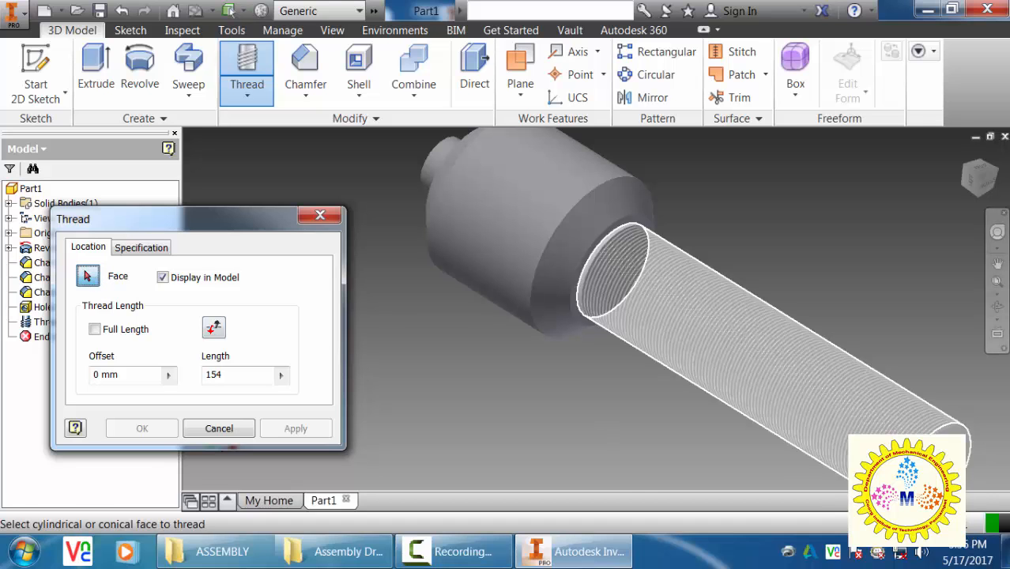
pyautogui.click(780, 395)
pyautogui.scroll(-5, 596, 242)
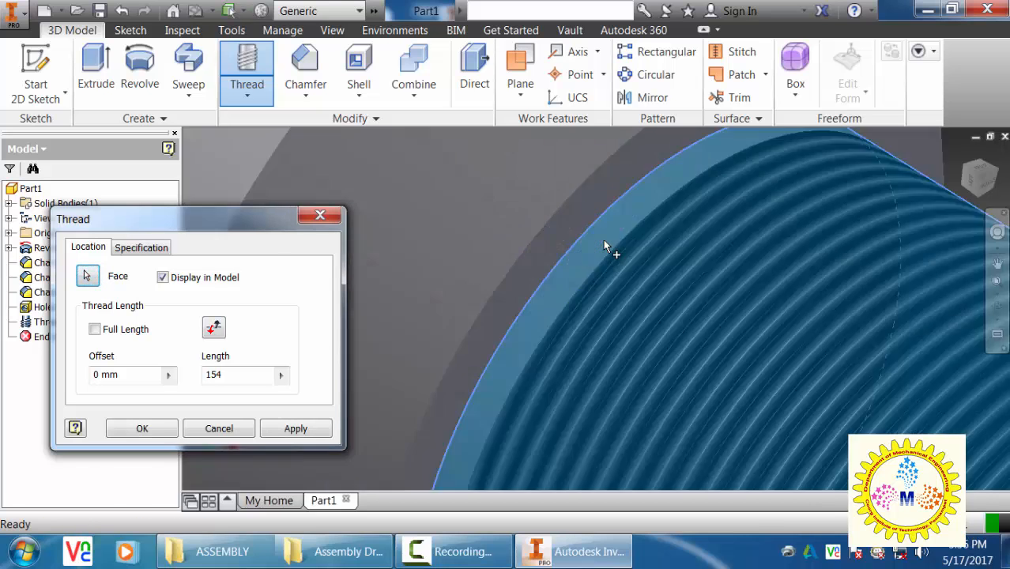
pyautogui.scroll(5, 608, 246)
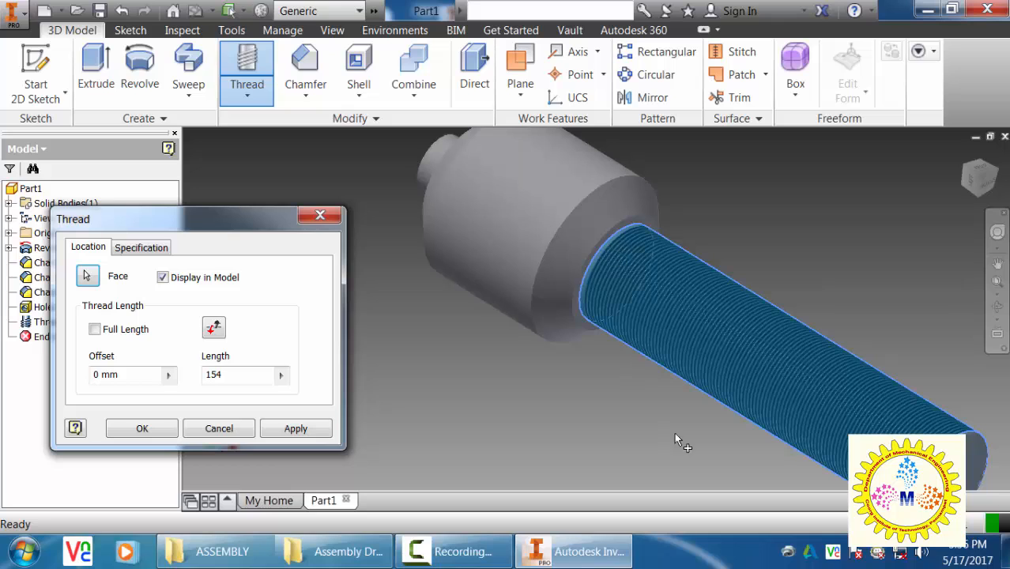
# Specify the shank's thread as ISO Metric Trapezoidal Threads with designation TR38x7 and create the thread
pyautogui.click(128, 250)
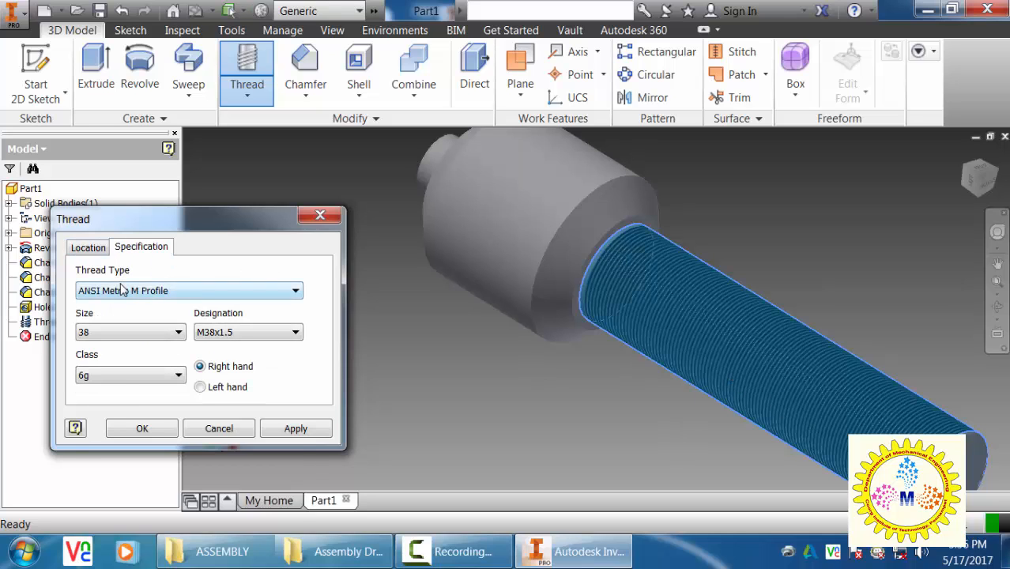
pyautogui.click(122, 290)
pyautogui.click(124, 331)
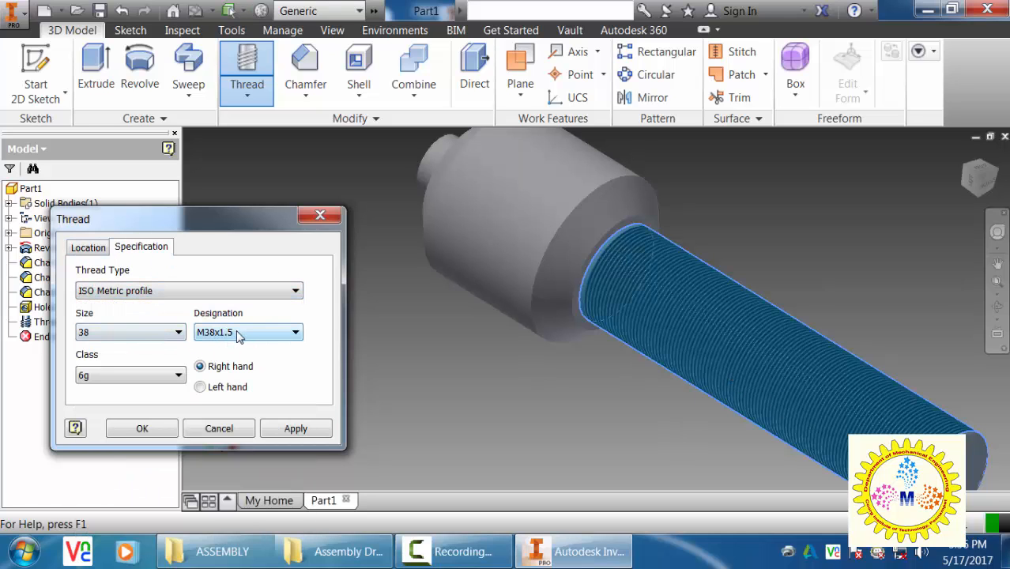
pyautogui.click(239, 333)
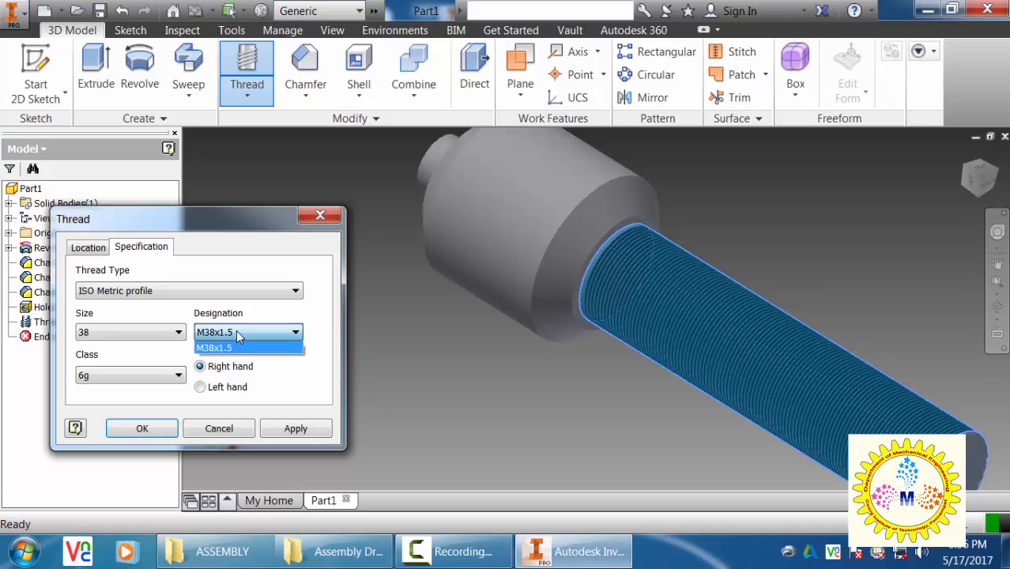
pyautogui.click(210, 344)
pyautogui.click(198, 291)
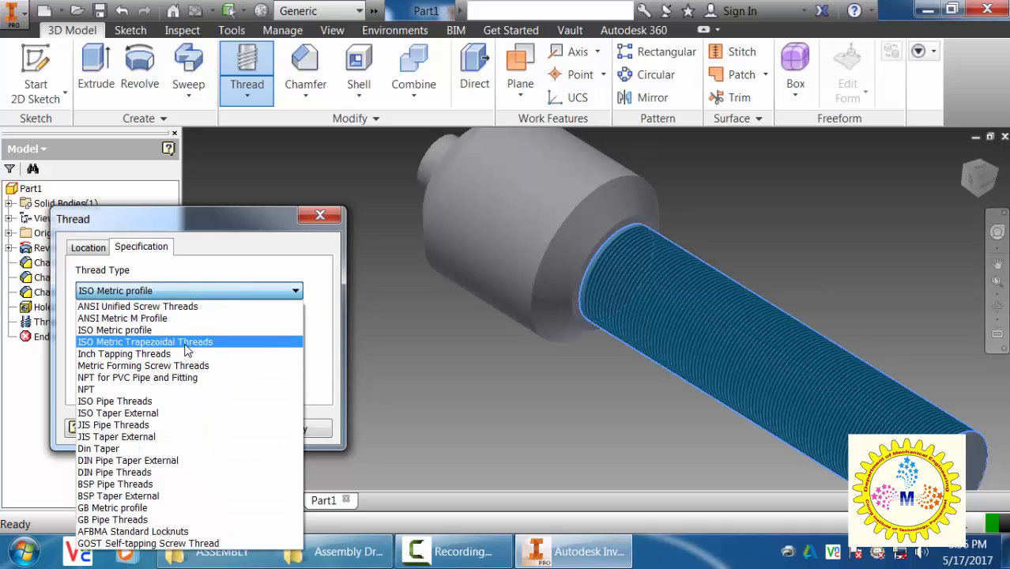
pyautogui.click(190, 342)
pyautogui.click(234, 332)
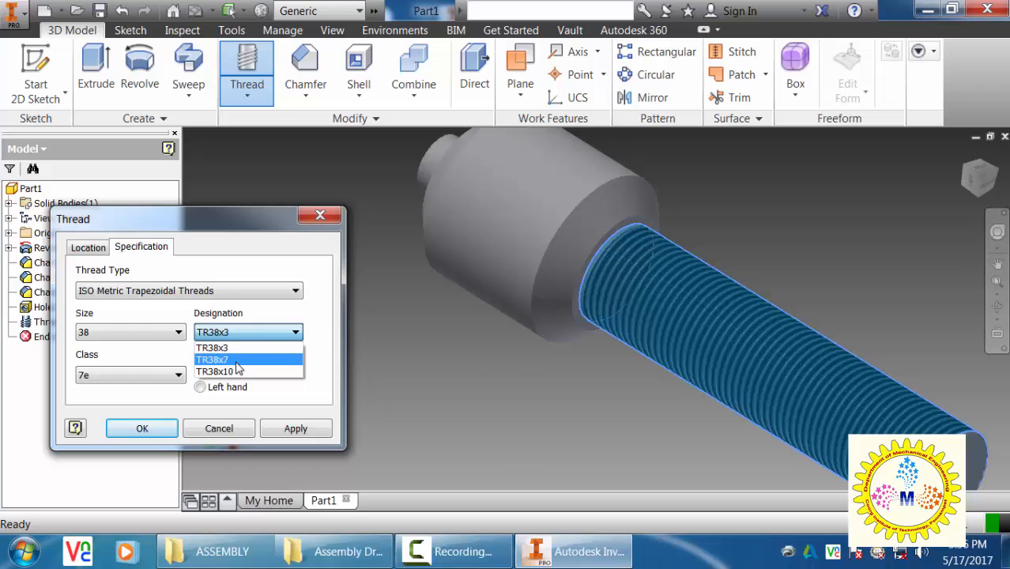
pyautogui.click(236, 361)
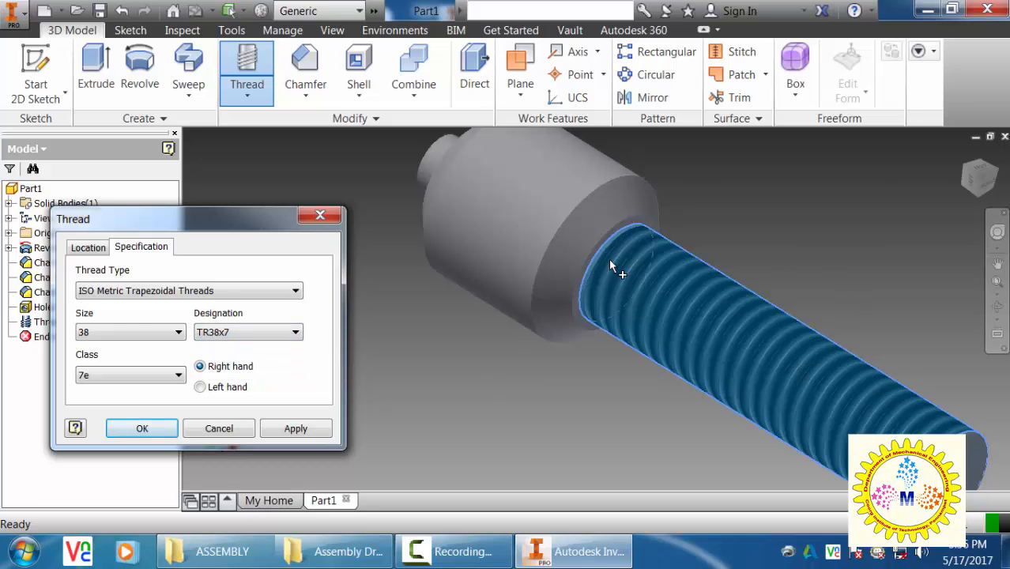
pyautogui.scroll(6, 609, 258)
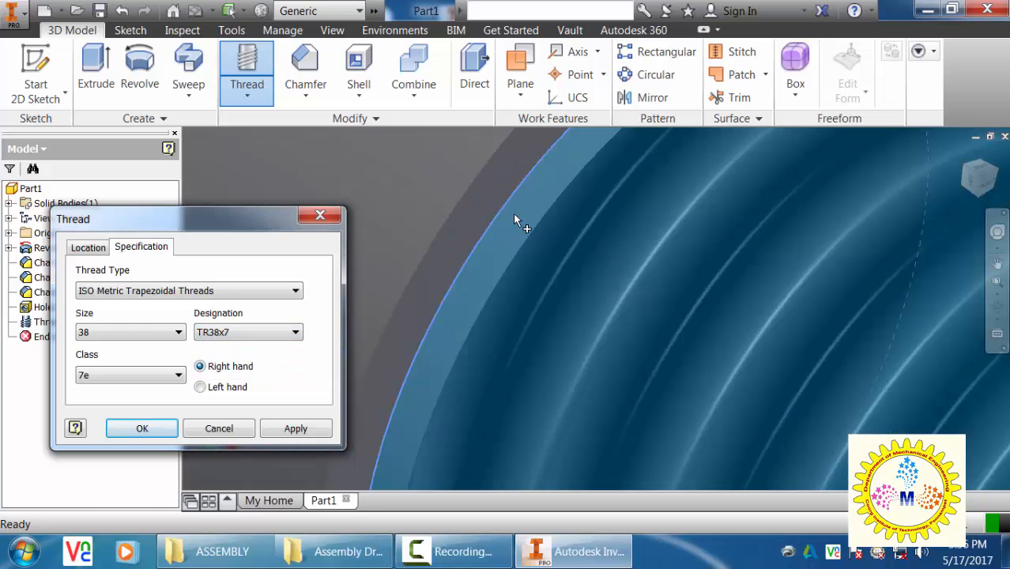
pyautogui.click(163, 429)
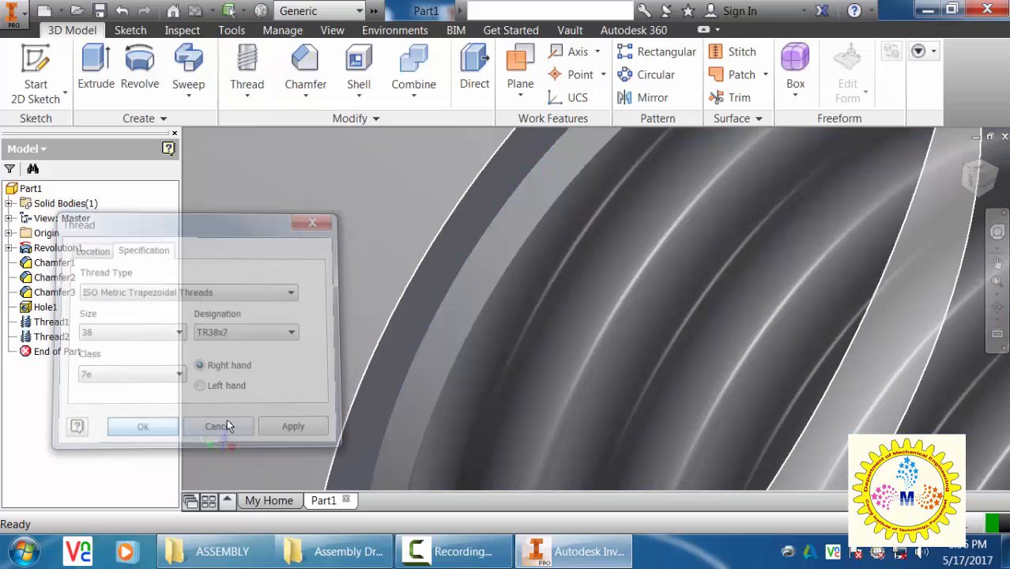
pyautogui.scroll(-6, 574, 288)
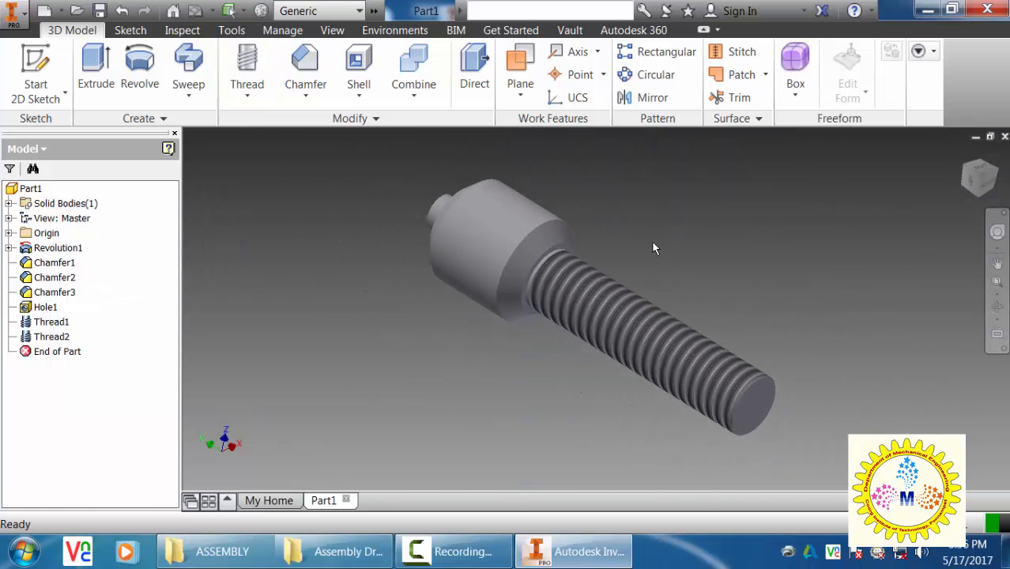
# Start a new 2D sketch on the XY origin plane of the spindle
pyautogui.moveTo(665, 279); pyautogui.dragTo(688, 253)
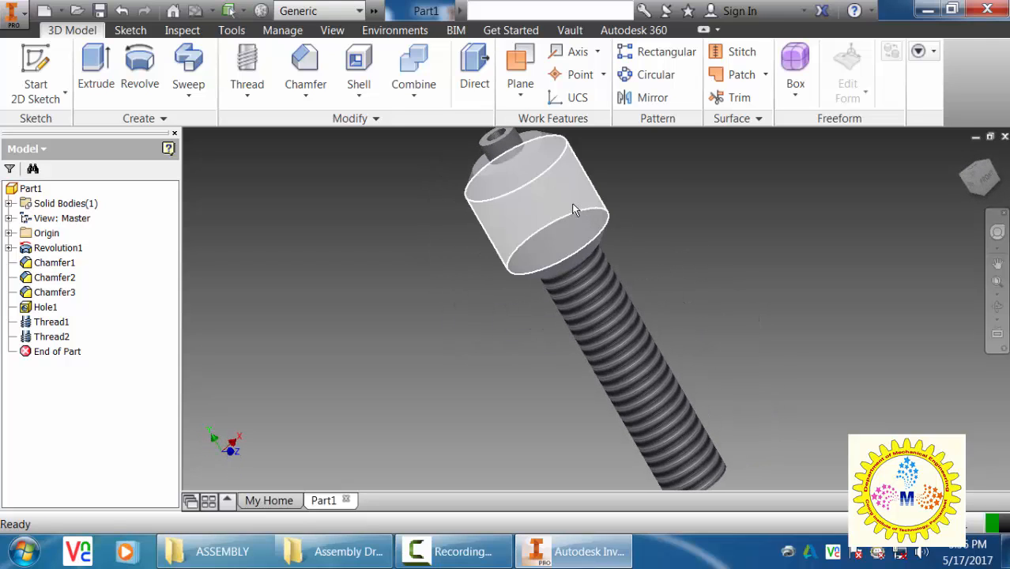
pyautogui.moveTo(825, 267); pyautogui.dragTo(815, 352, button='middle')
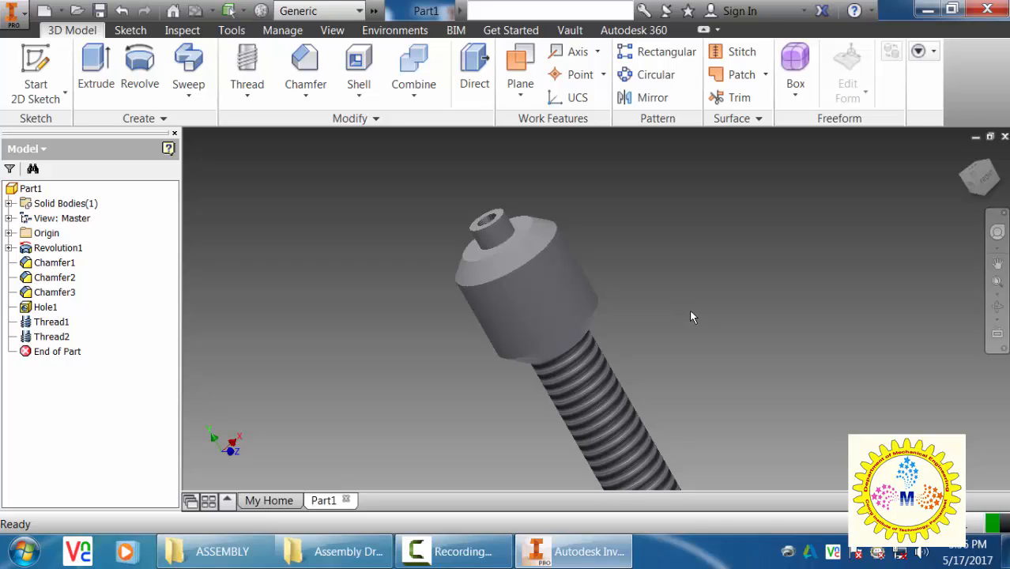
pyautogui.click(37, 69)
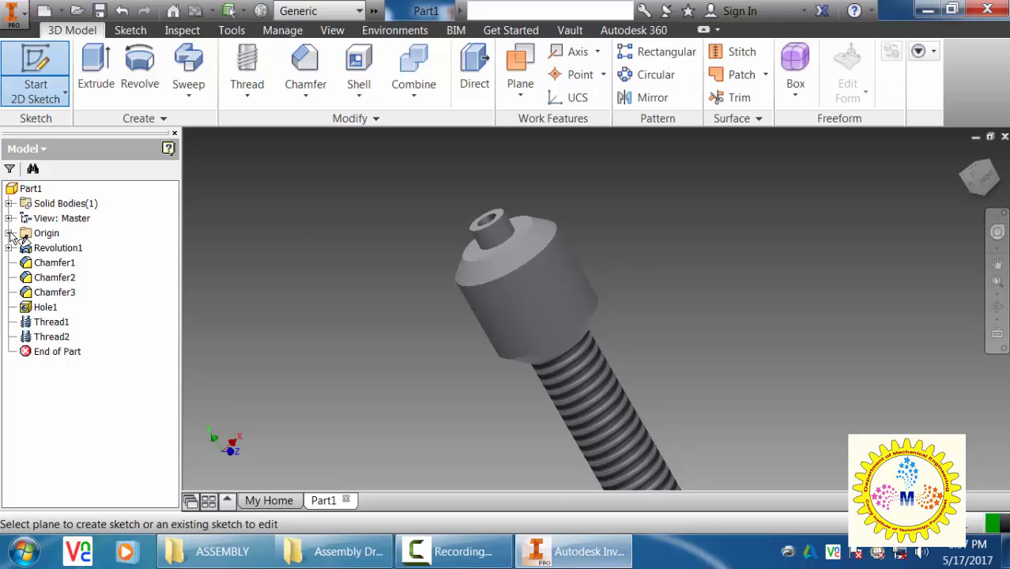
pyautogui.click(9, 233)
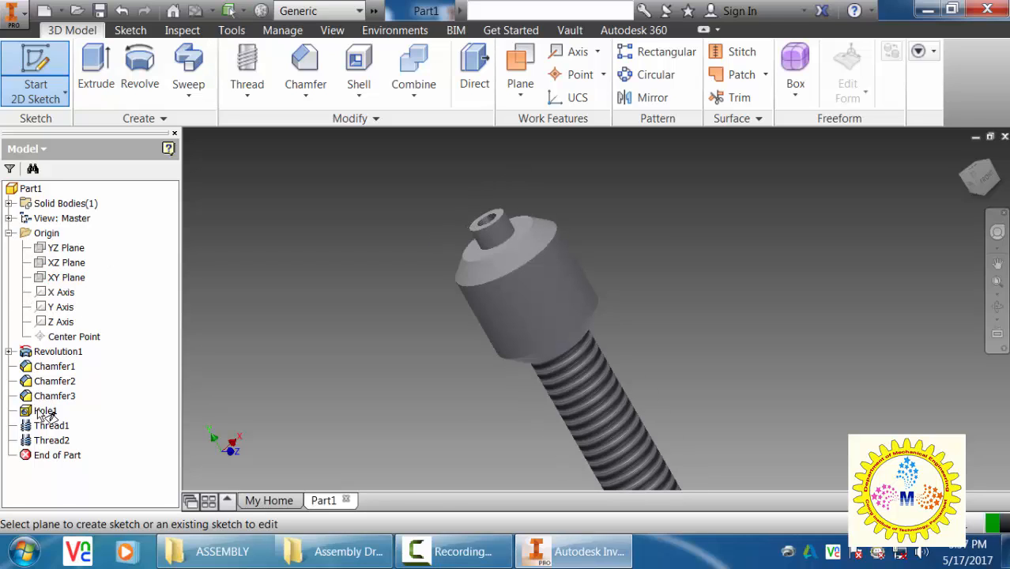
pyautogui.click(66, 281)
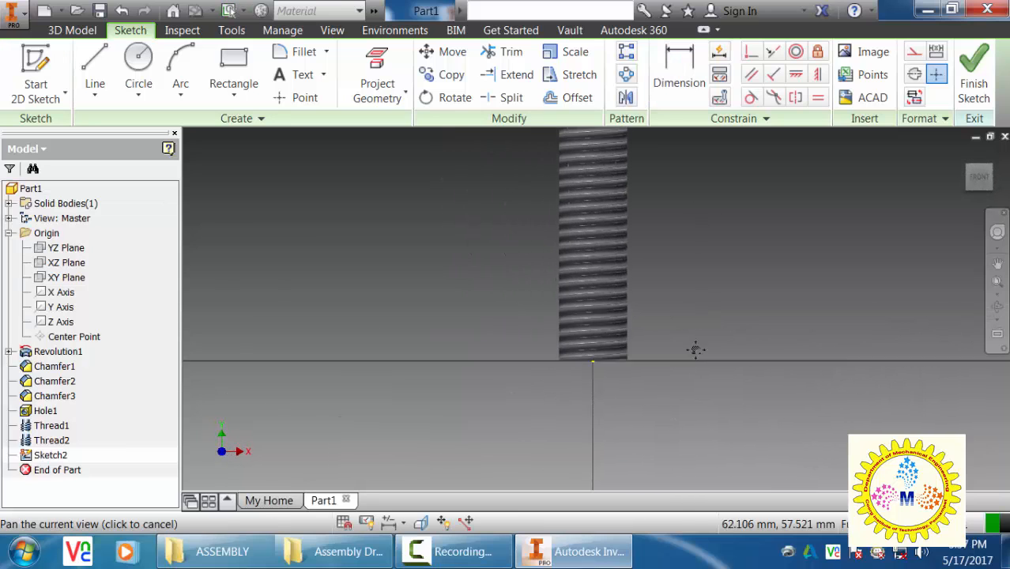
# Draw a 12 mm diameter circle on the centre axis in the middle of the spindle's head
pyautogui.moveTo(696, 350); pyautogui.dragTo(682, 510, button='middle')
pyautogui.scroll(3, 571, 246)
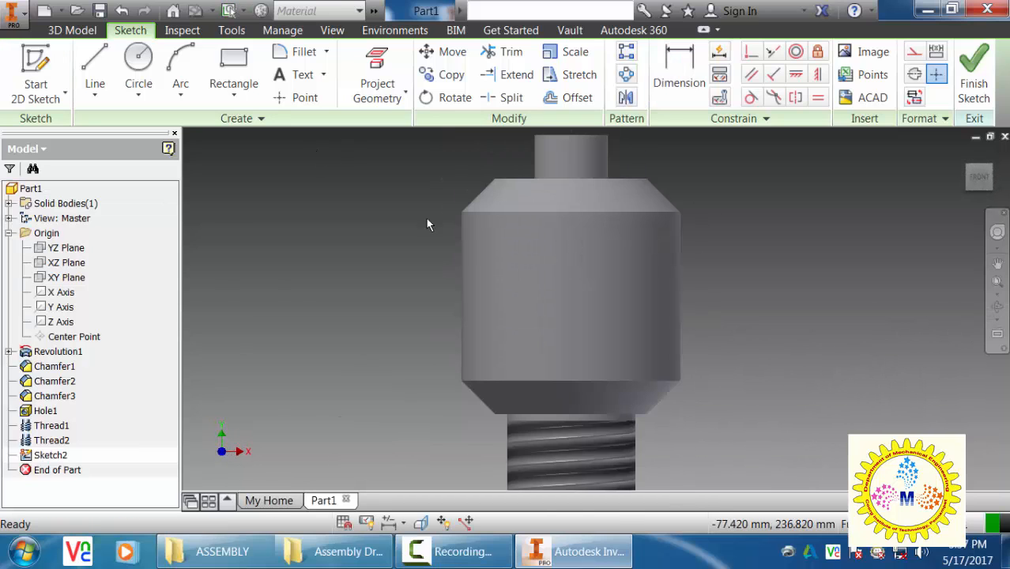
pyautogui.moveTo(426, 224); pyautogui.dragTo(402, 286, button='middle')
pyautogui.click(138, 71)
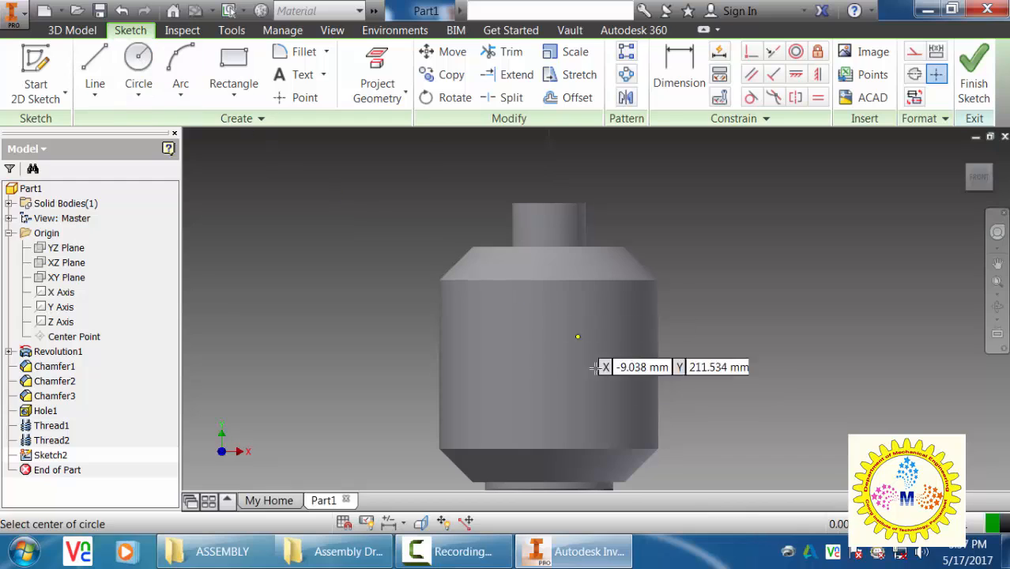
pyautogui.click(550, 350)
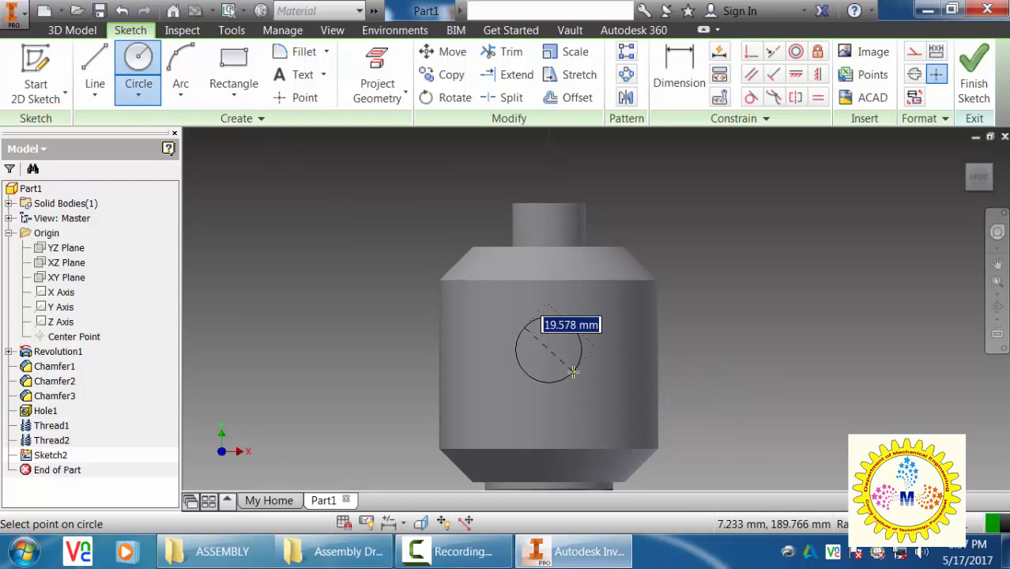
pyautogui.write('12')
pyautogui.press('Return')
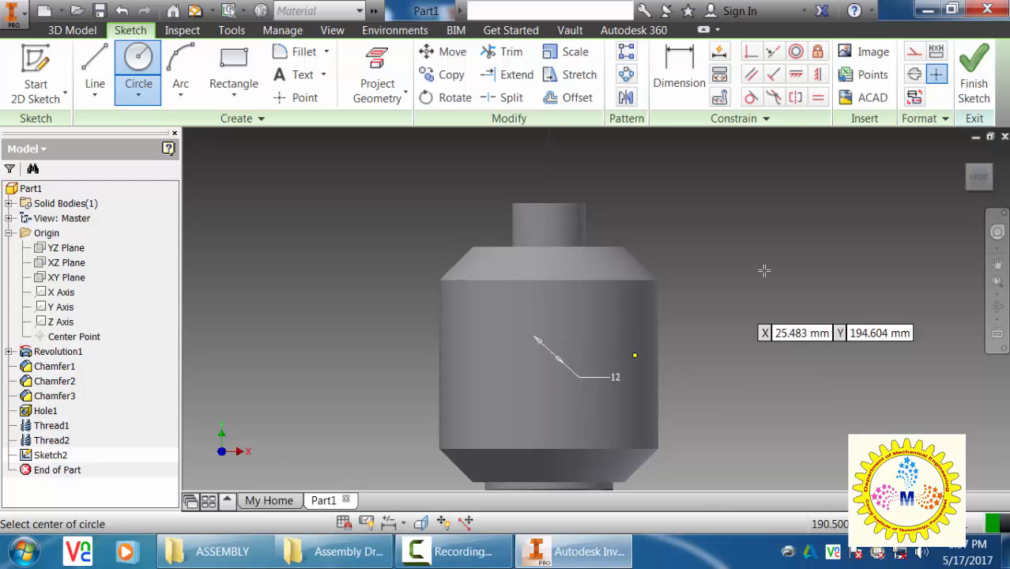
pyautogui.rightClick(741, 223)
pyautogui.click(798, 223)
# Dimension the circle's centre 35 mm from the lower edge of the head's bottom chamfer and finish the sketch
pyautogui.click(679, 79)
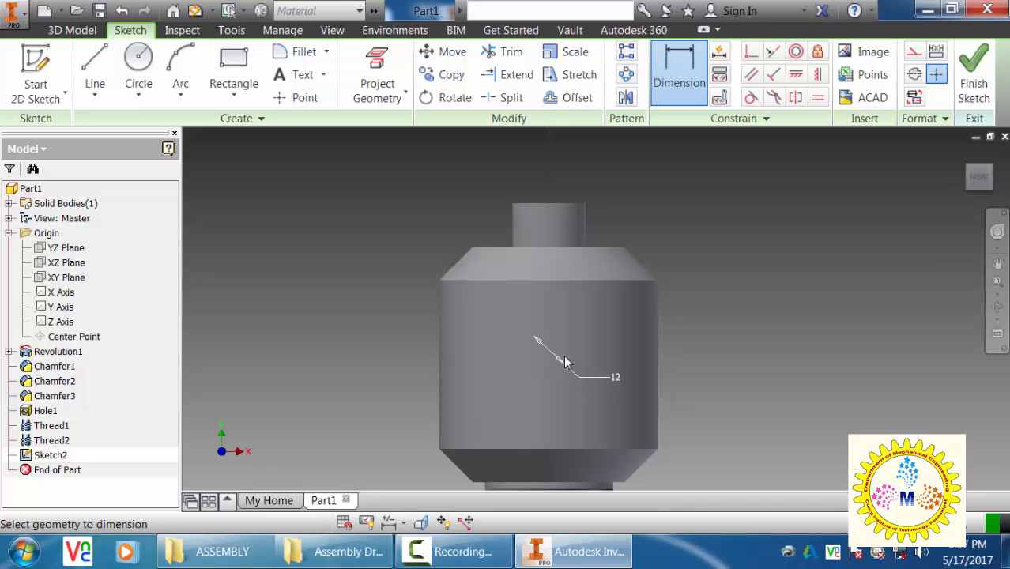
pyautogui.click(617, 485)
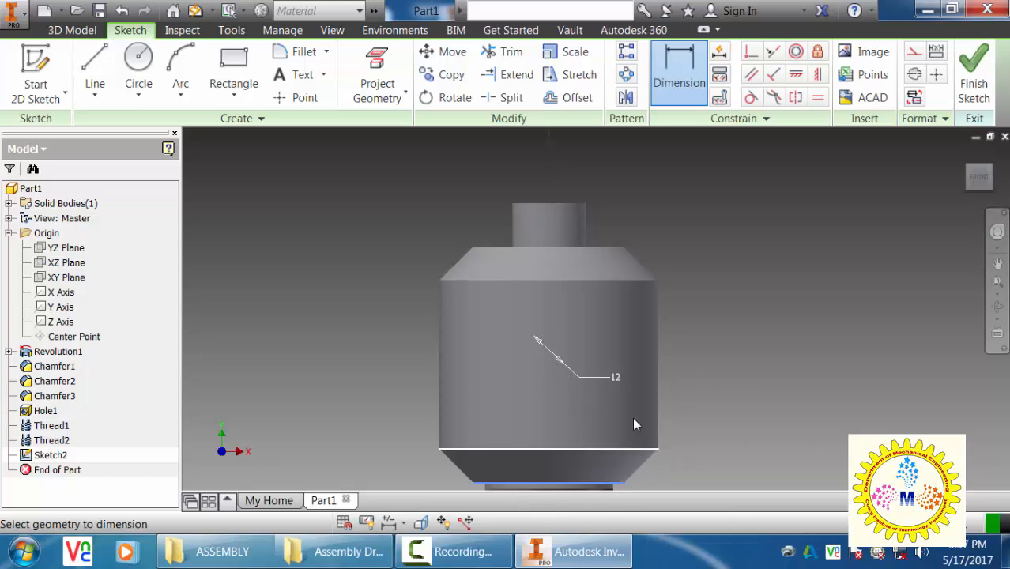
pyautogui.click(741, 419)
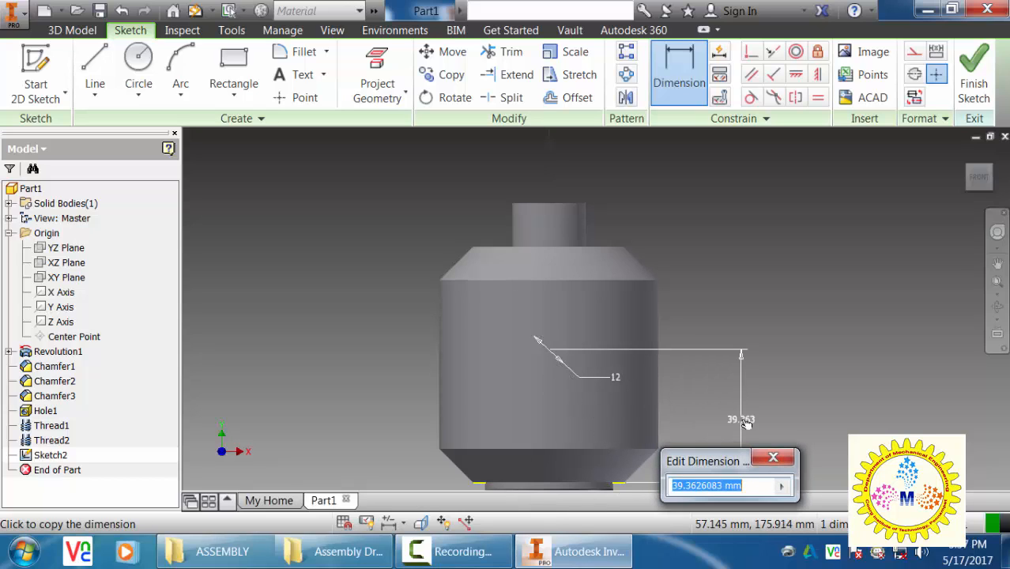
pyautogui.write('35')
pyautogui.press('Return')
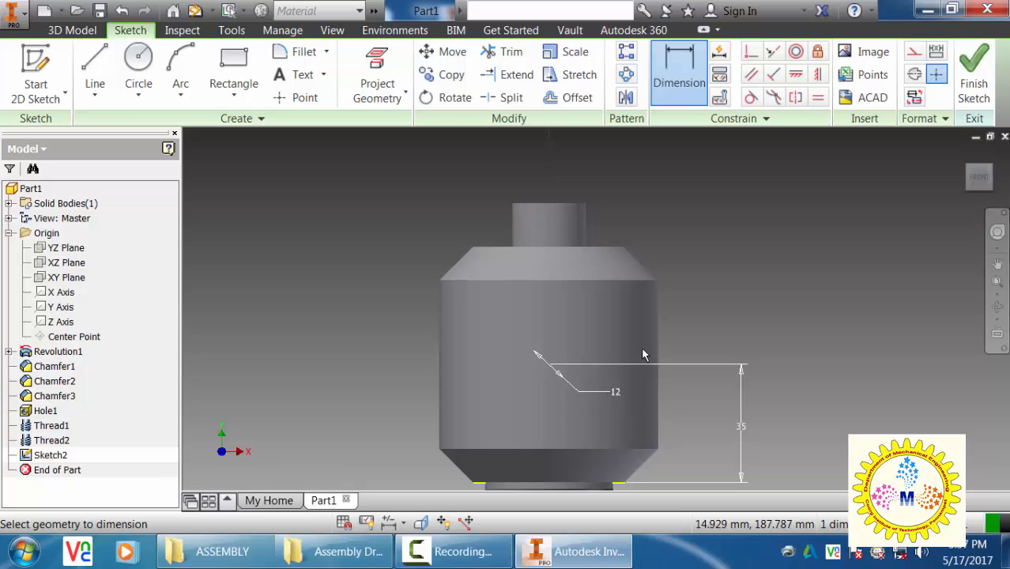
pyautogui.click(974, 77)
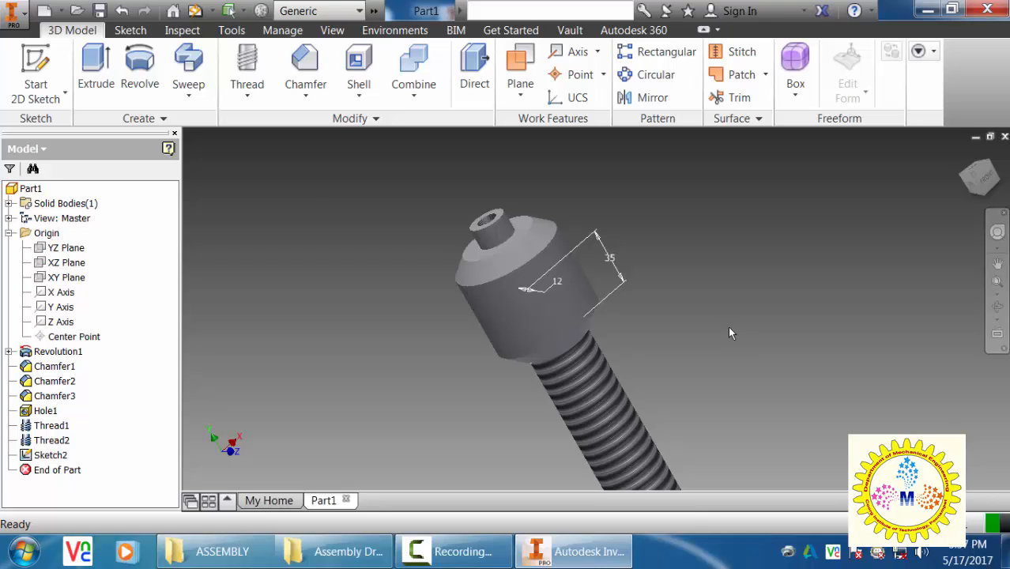
# Extrude the 12 mm circle as a symmetric cut of 257 mm total distance through the spindle's head
pyautogui.click(99, 65)
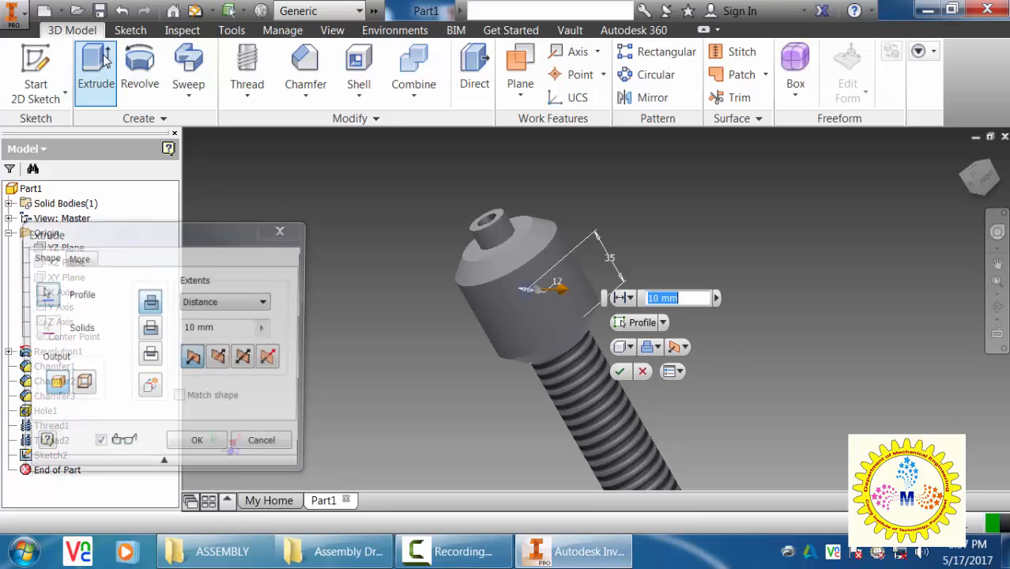
pyautogui.scroll(-1, 524, 309)
pyautogui.scroll(5, 526, 311)
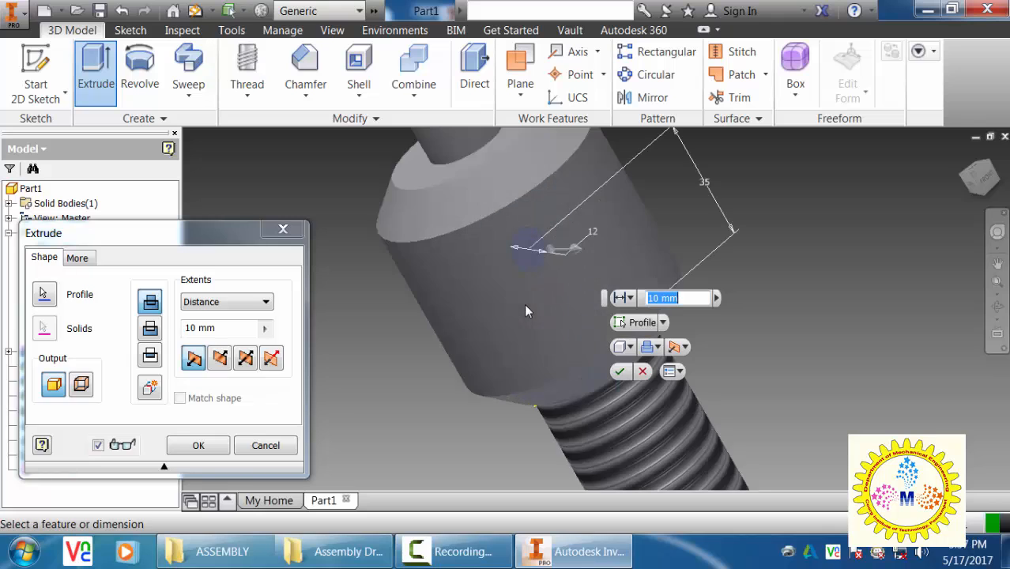
pyautogui.click(245, 358)
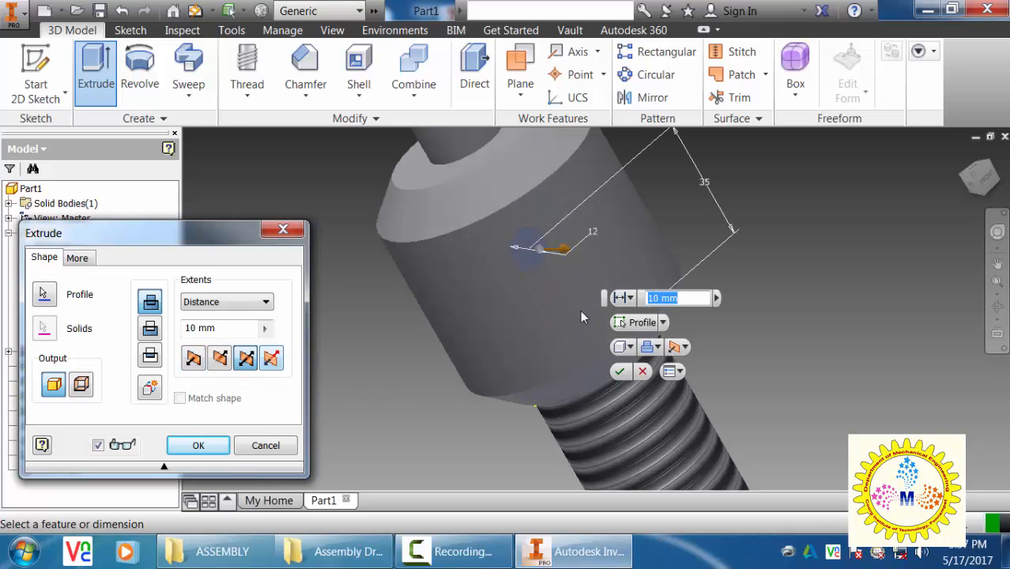
pyautogui.moveTo(563, 249); pyautogui.dragTo(818, 250)
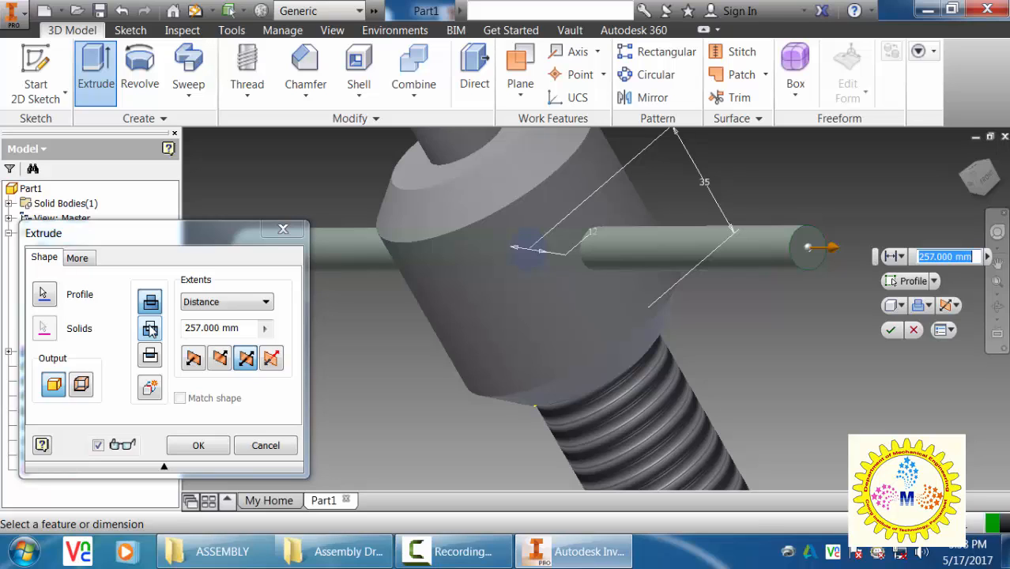
pyautogui.click(151, 331)
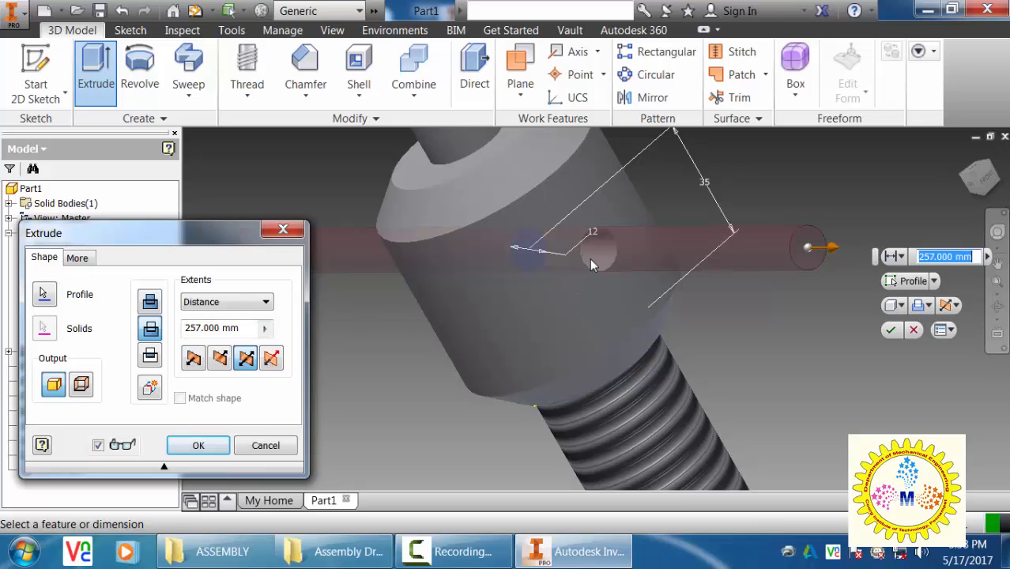
pyautogui.click(198, 445)
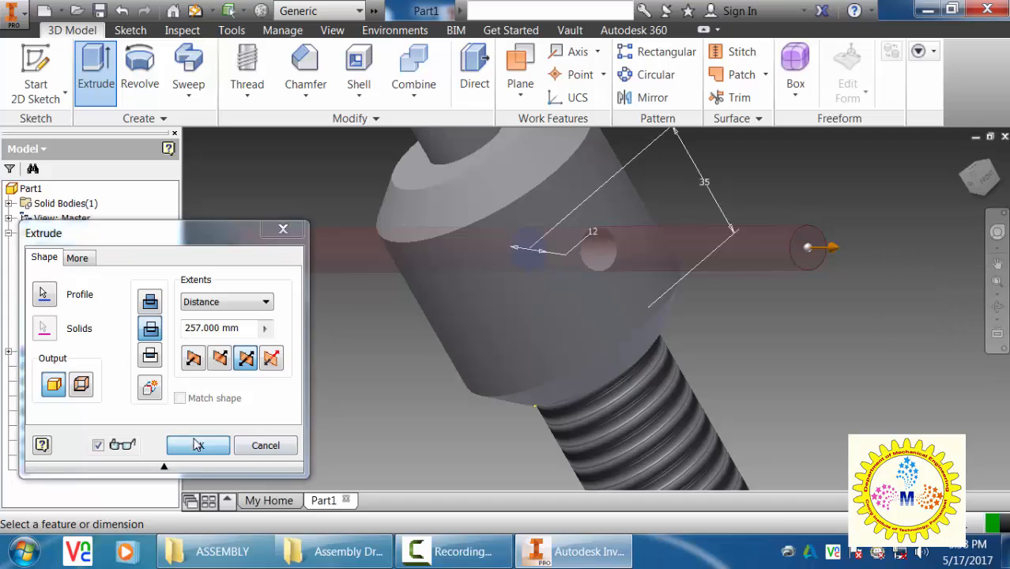
pyautogui.scroll(-5, 902, 272)
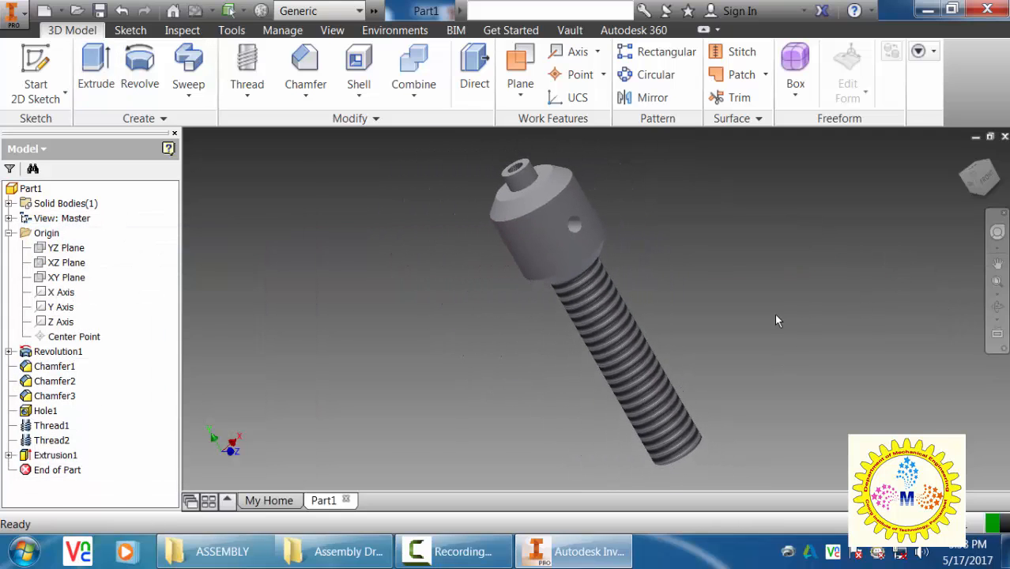
pyautogui.keyDown('shift'); pyautogui.moveTo(779, 308); pyautogui.dragTo(765, 280, button='middle'); pyautogui.keyUp('shift')
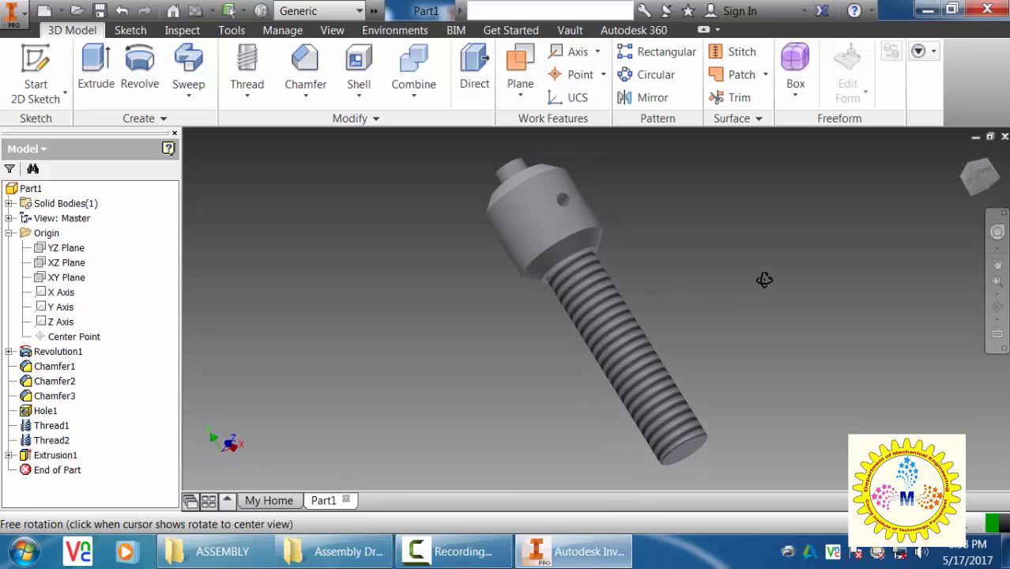
pyautogui.keyDown('shift'); pyautogui.moveTo(765, 280); pyautogui.dragTo(755, 320, button='middle'); pyautogui.keyUp('shift')
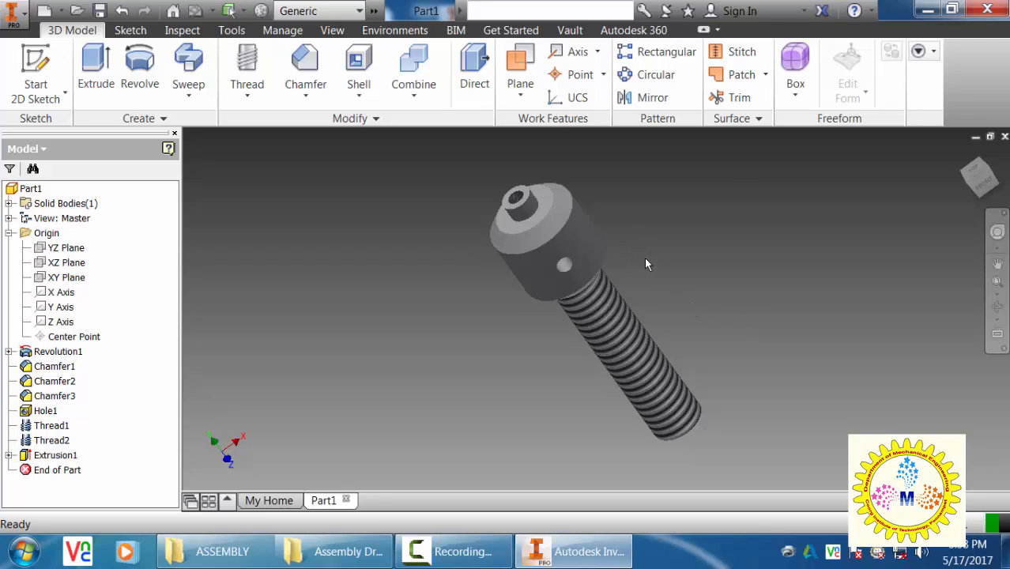
pyautogui.keyDown('shift'); pyautogui.moveTo(646, 269); pyautogui.dragTo(667, 280, button='middle'); pyautogui.keyUp('shift')
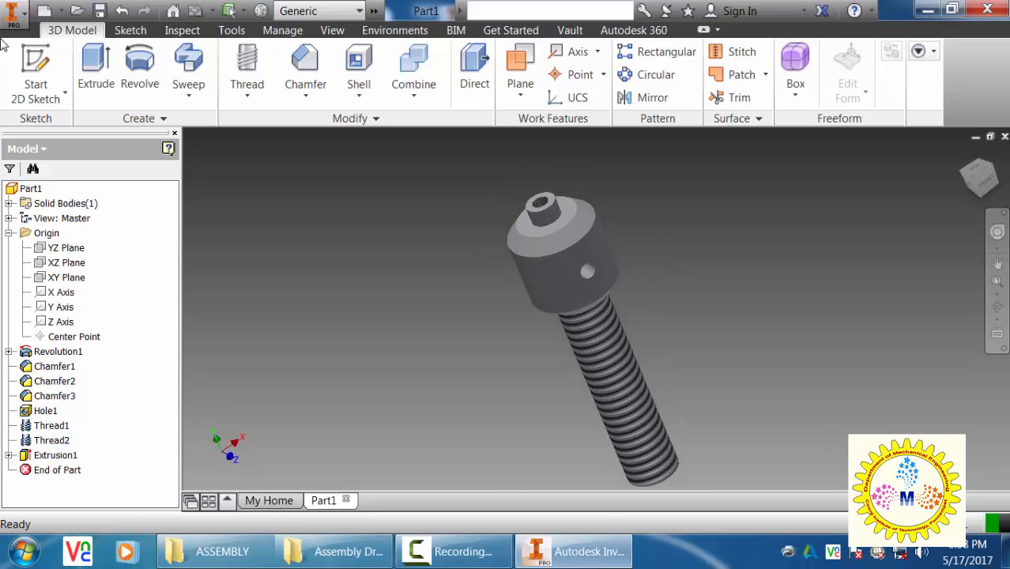
# Assign the material Steel, Alloy to the part in its physical iProperties
pyautogui.hotkey('alt', 'f')
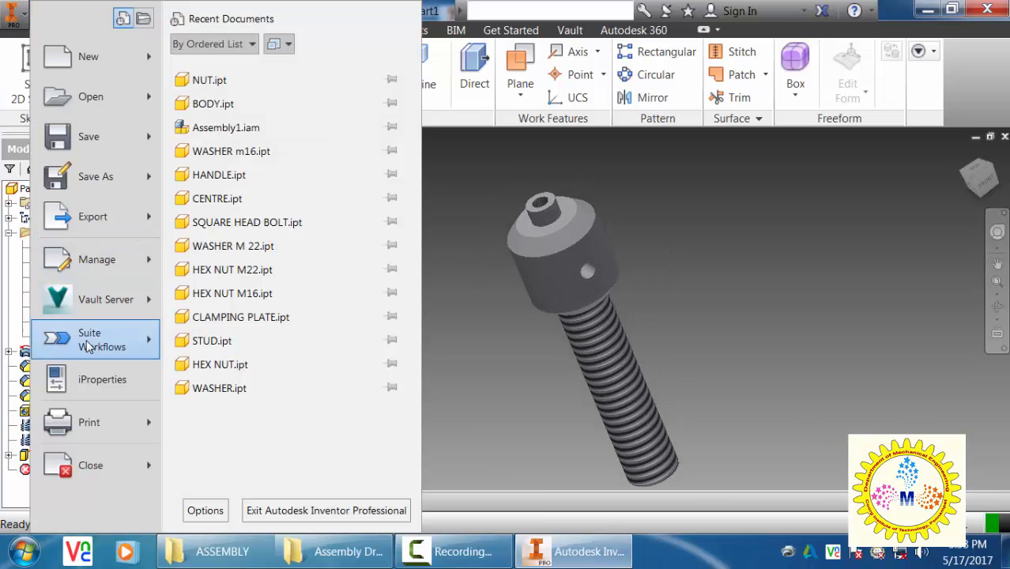
pyautogui.click(92, 375)
pyautogui.click(660, 45)
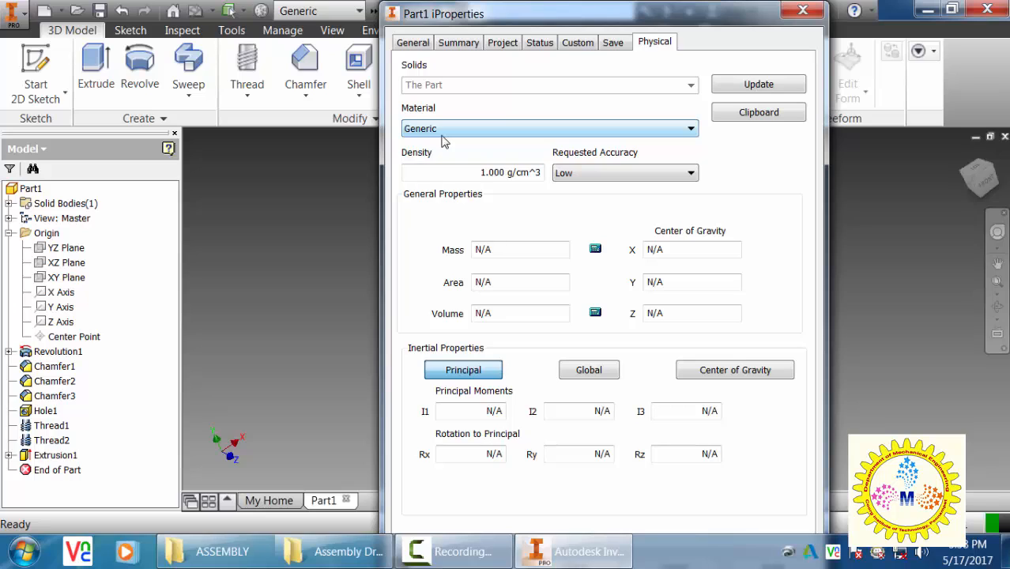
pyautogui.click(443, 132)
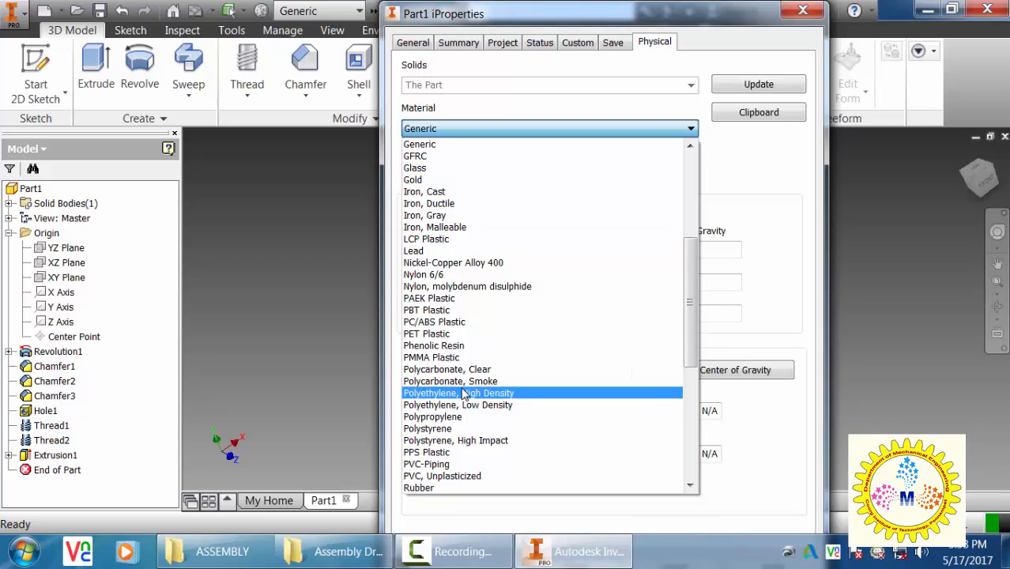
pyautogui.scroll(-3, 462, 393)
pyautogui.scroll(-3, 463, 393)
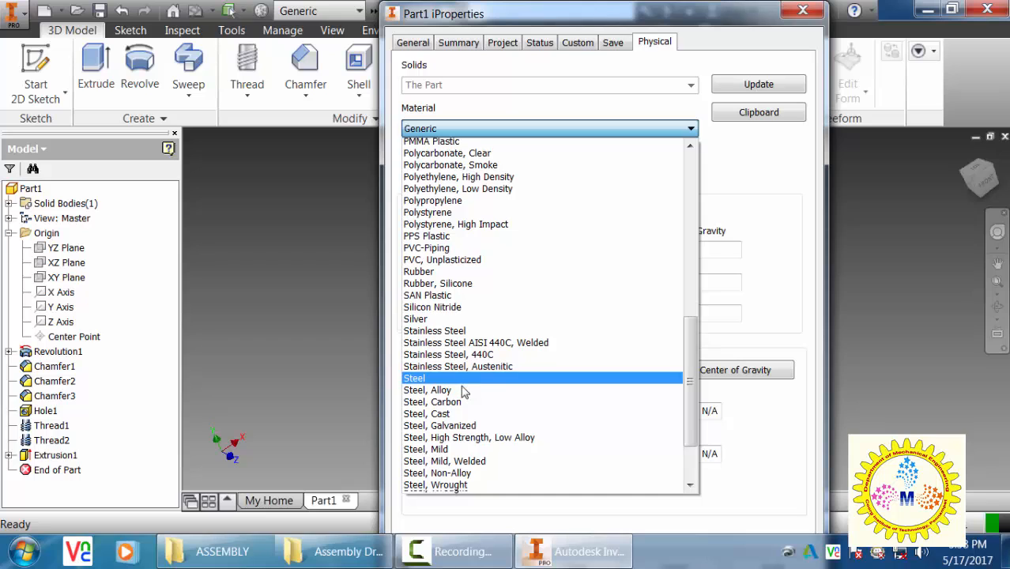
pyautogui.scroll(-1, 464, 384)
pyautogui.click(466, 359)
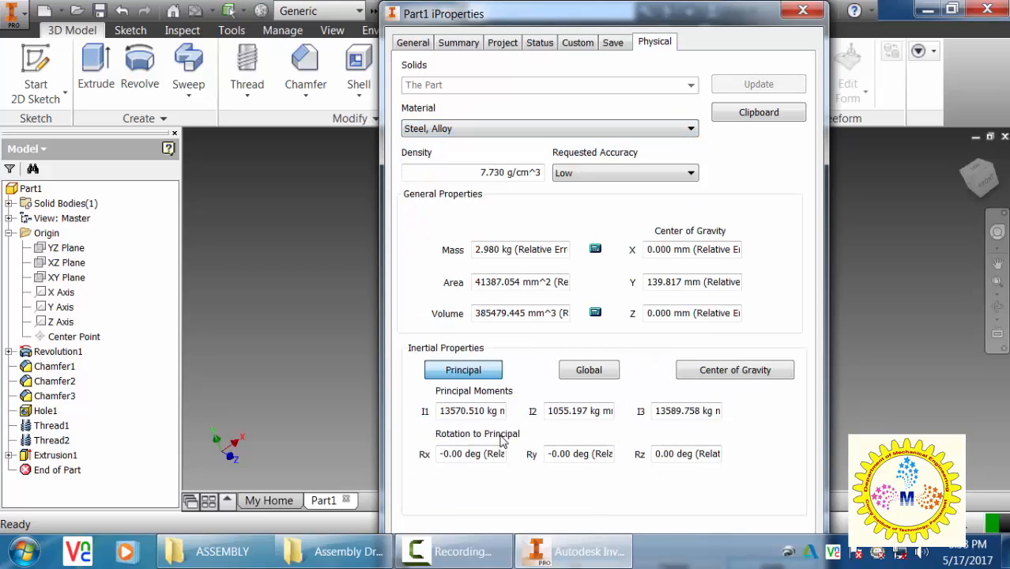
pyautogui.press('Return')
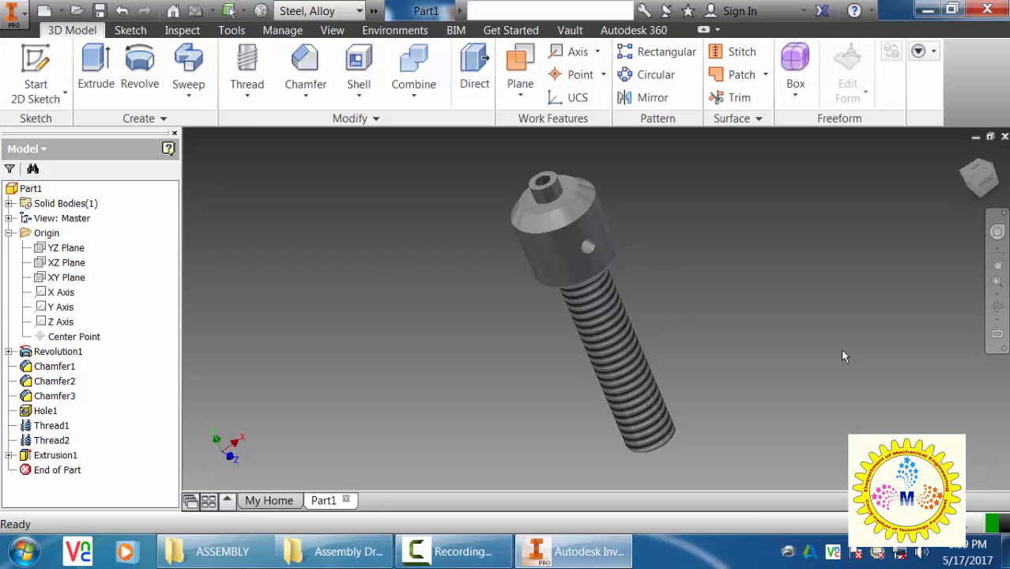
# Save the part as SCREW SPINDLE in the Screw Jack folder and close it
pyautogui.keyDown('shift'); pyautogui.moveTo(843, 336); pyautogui.dragTo(880, 327, button='middle'); pyautogui.keyUp('shift')
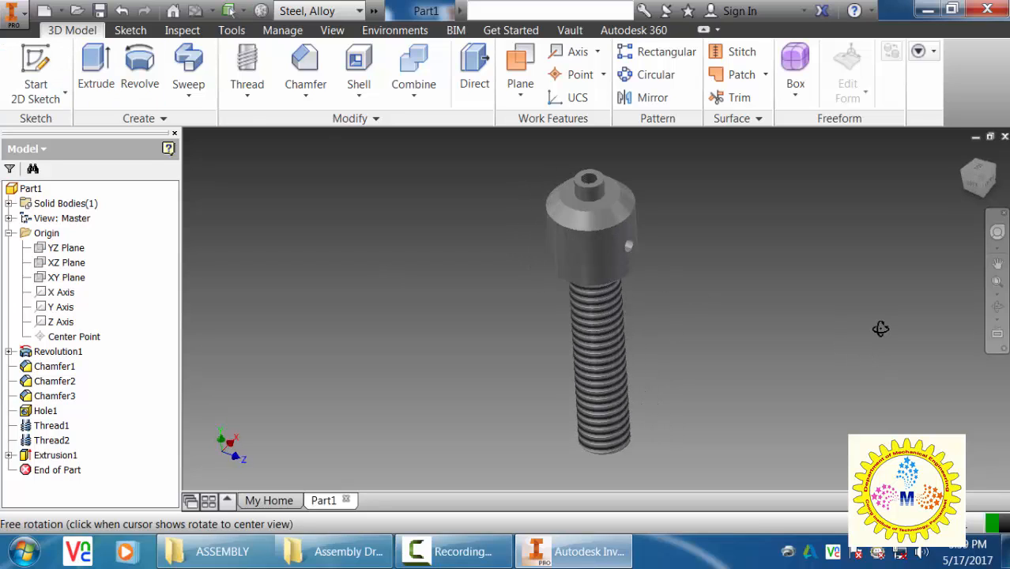
pyautogui.click(12, 15)
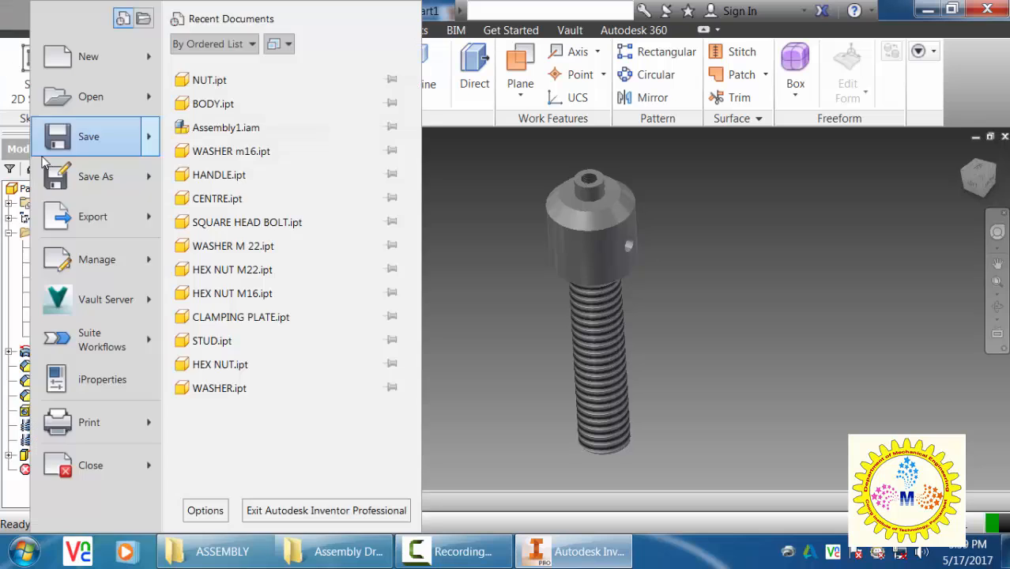
pyautogui.click(79, 181)
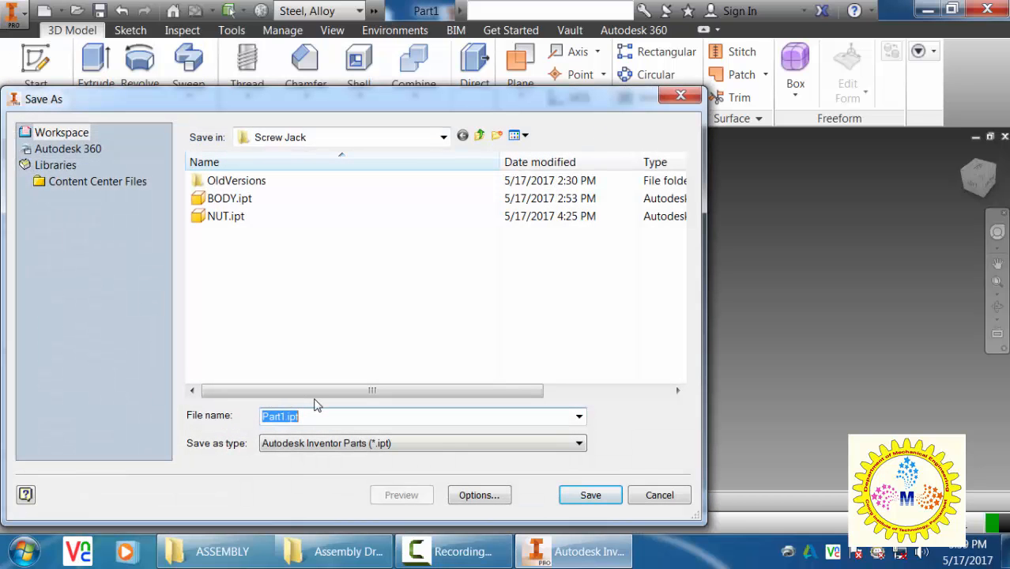
pyautogui.write('SCREW')
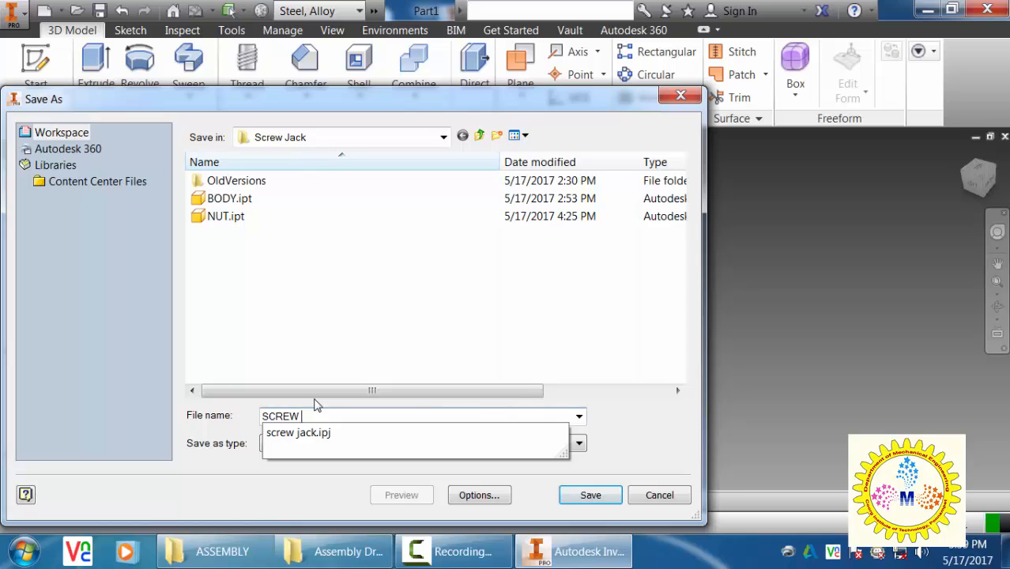
pyautogui.write(' SPIND')
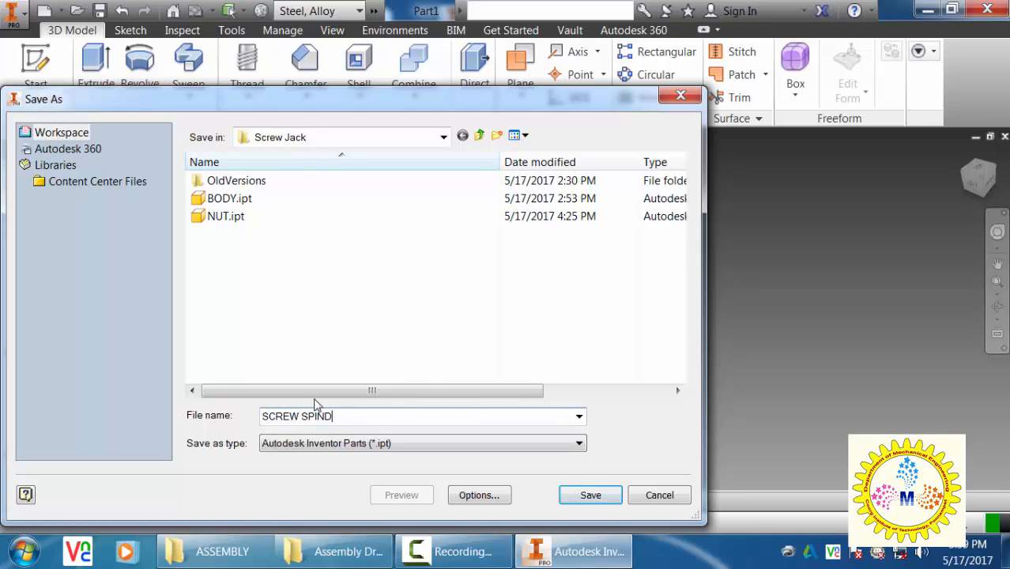
pyautogui.write('LE')
pyautogui.click(589, 493)
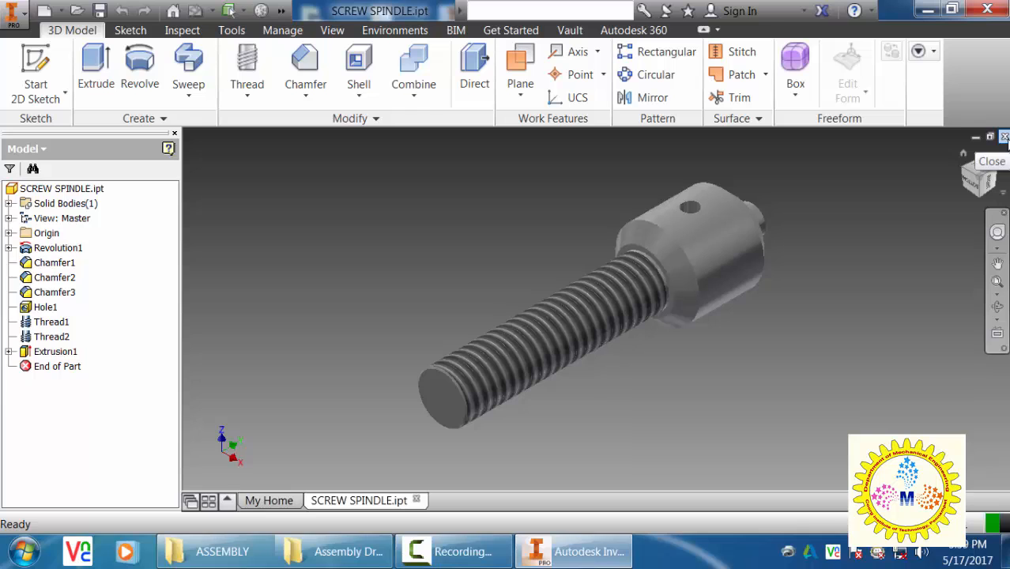
pyautogui.click(1005, 137)
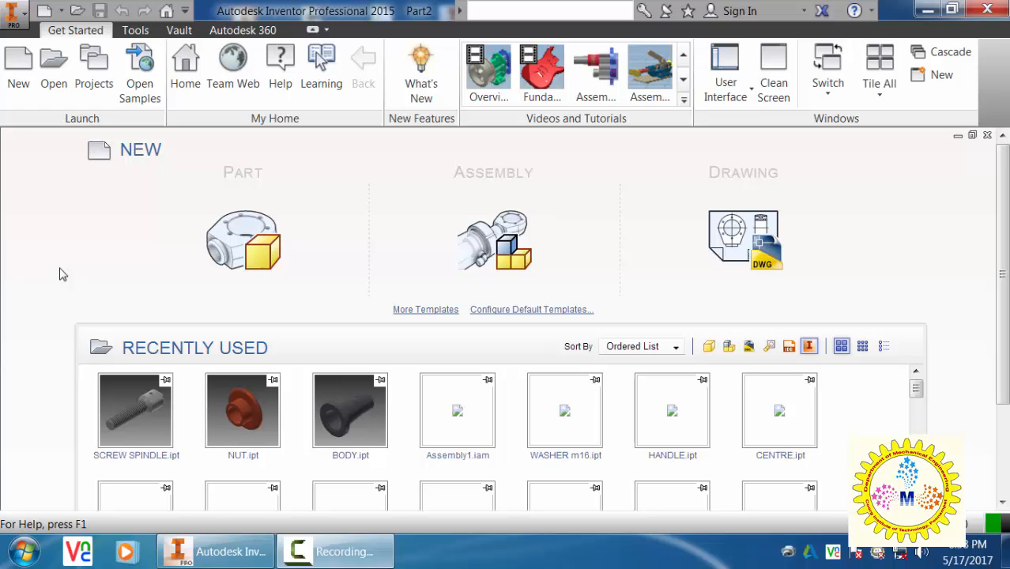
# Create a new part from the metric Standard (DIN).ipt template and start a 2D sketch on the front (XY) plane
pyautogui.click(17, 70)
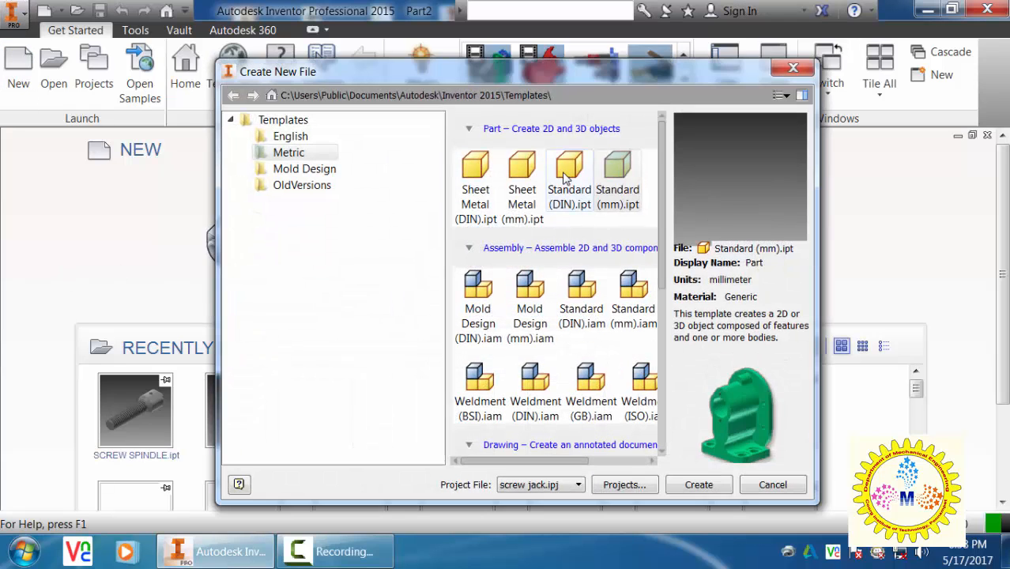
pyautogui.doubleClick(568, 175)
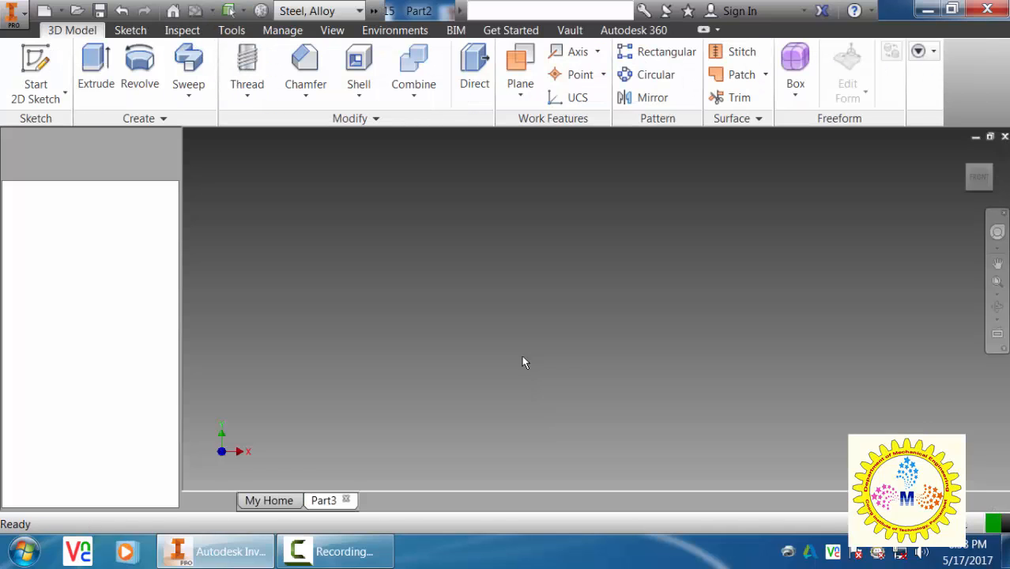
pyautogui.click(42, 63)
pyautogui.click(651, 261)
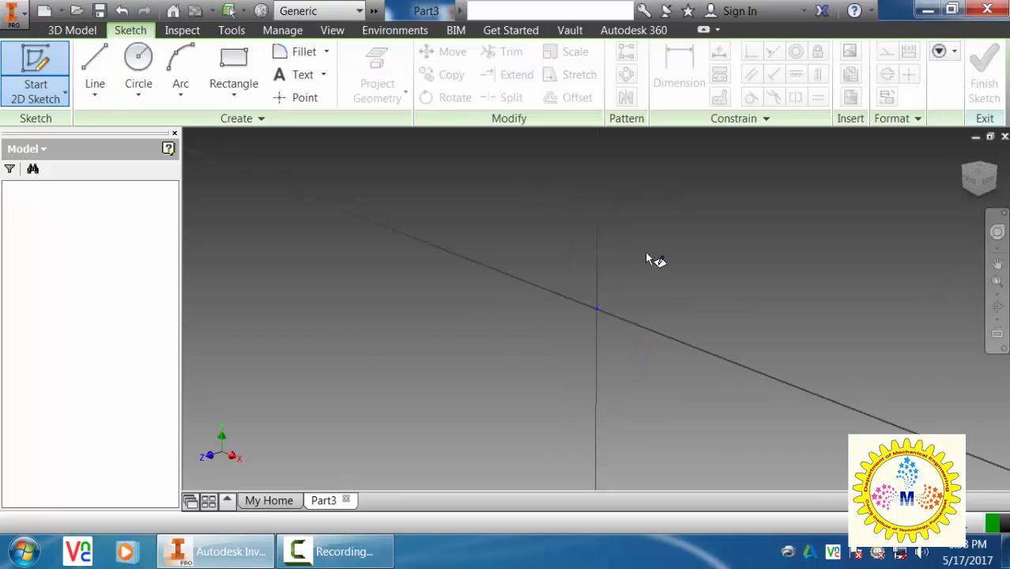
# Sketch a closed profile about 8 mm from the origin: flat base on the horizontal axis and a slanted outward arm rising to about 10 mm
pyautogui.click(95, 79)
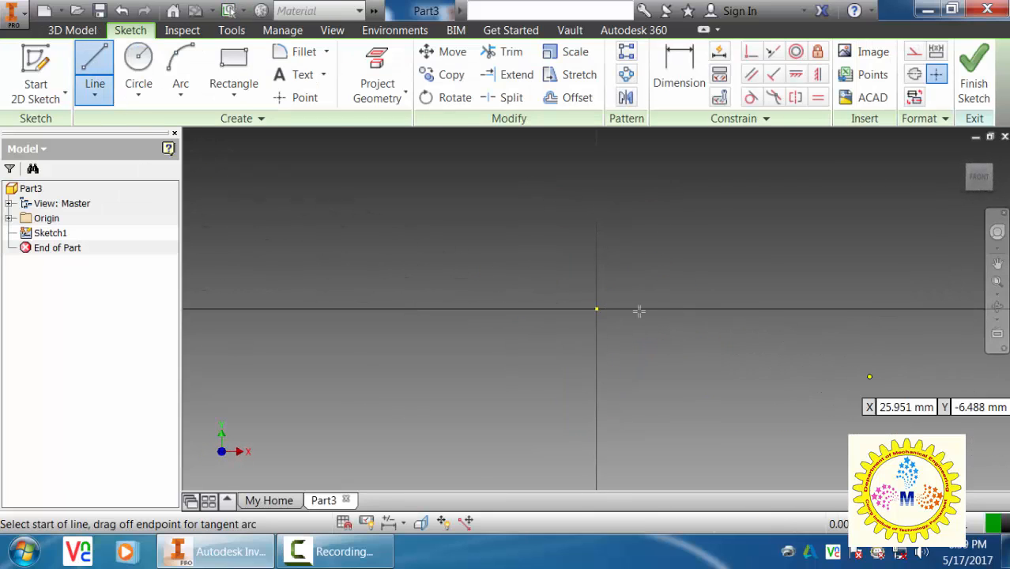
pyautogui.click(681, 308)
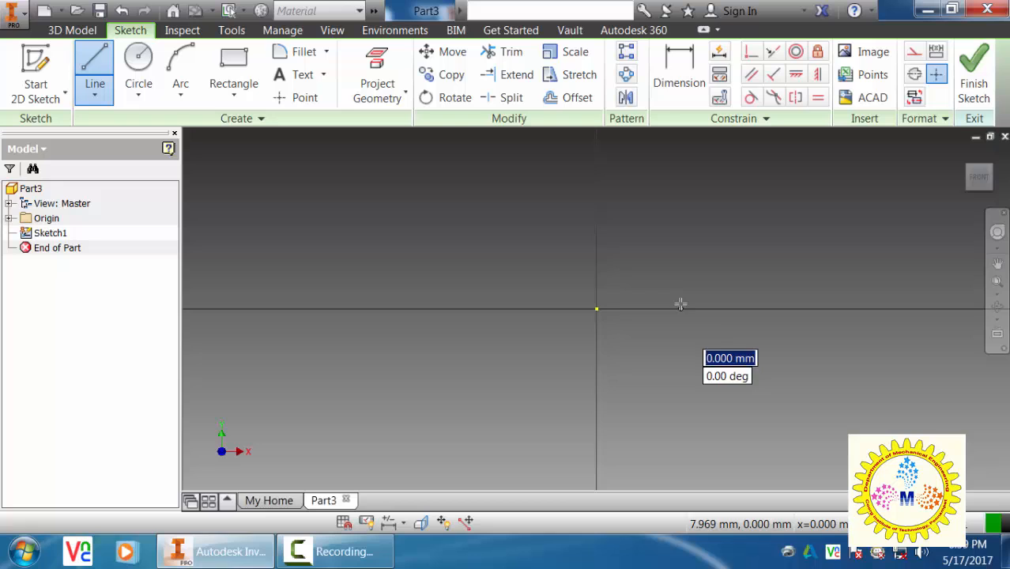
pyautogui.click(740, 286)
pyautogui.click(774, 203)
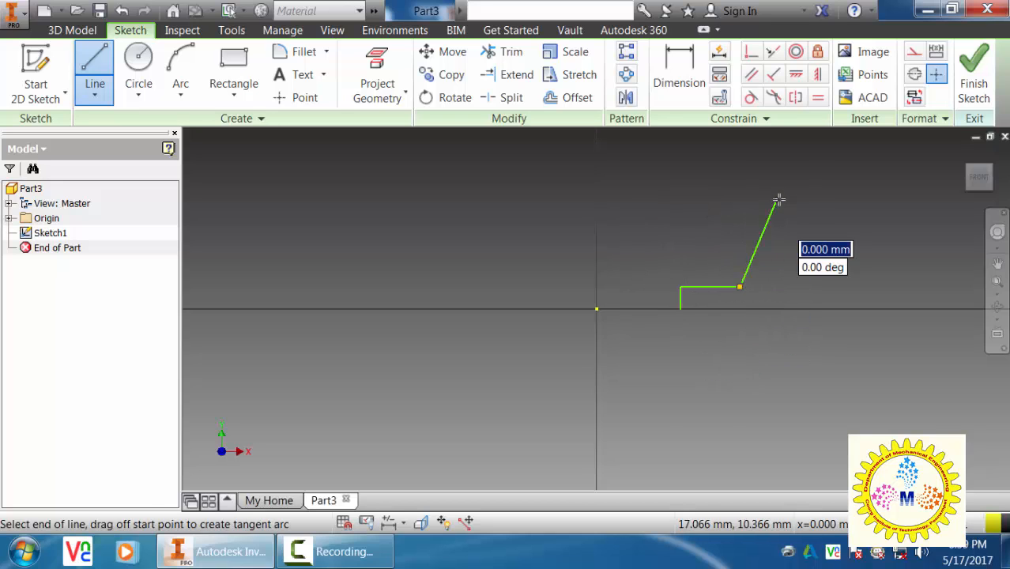
pyautogui.click(760, 309)
pyautogui.click(681, 309)
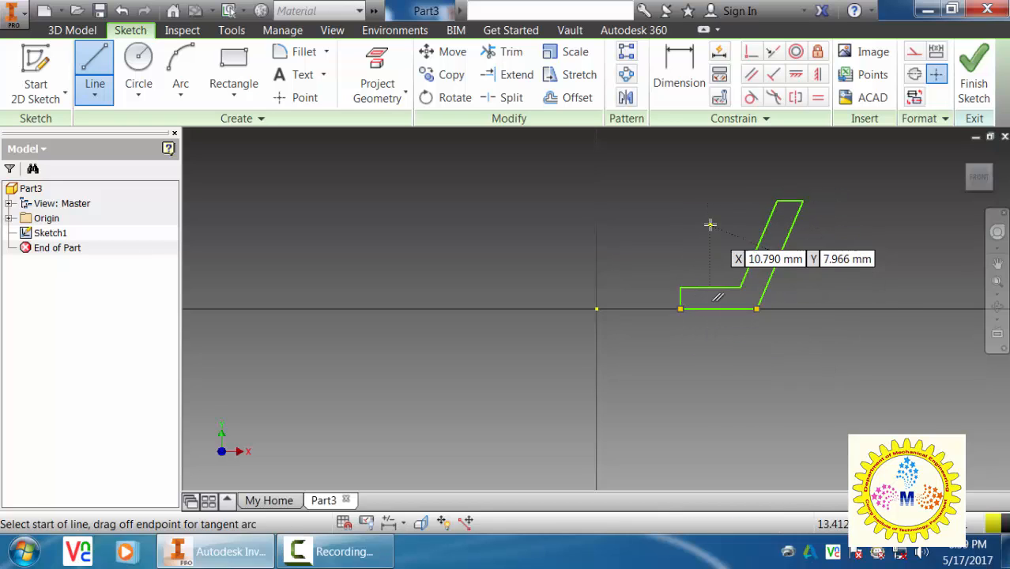
# Draw a vertical line about 10 mm long upward from the sketch origin
pyautogui.moveTo(591, 240); pyautogui.dragTo(600, 300, button='middle')
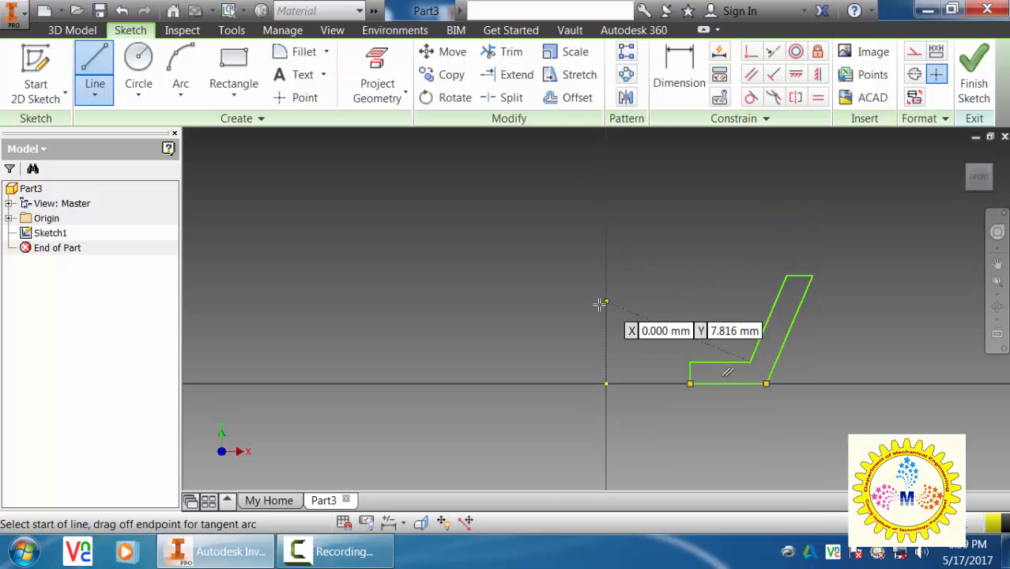
pyautogui.click(606, 384)
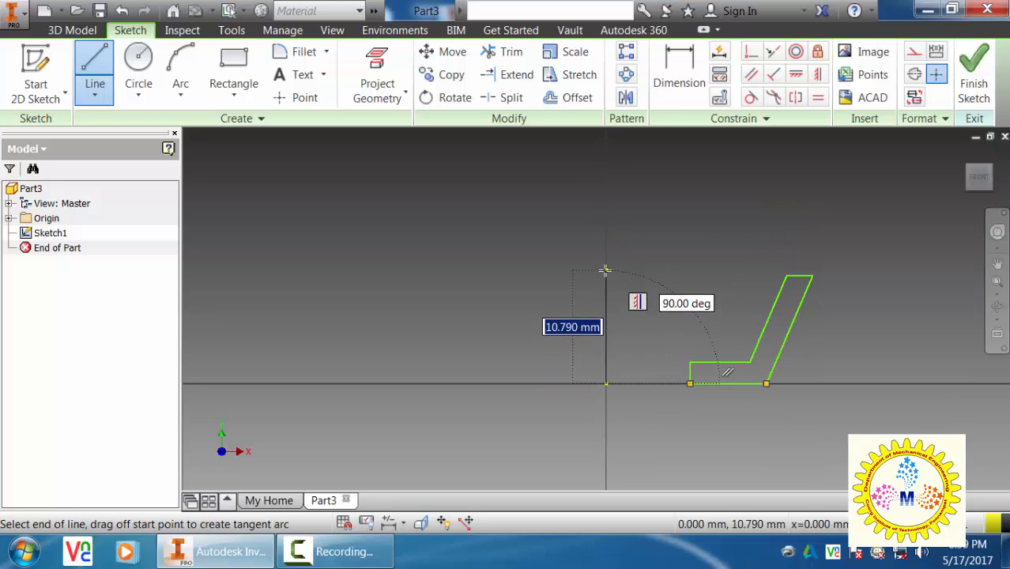
pyautogui.click(605, 275)
pyautogui.rightClick(659, 255)
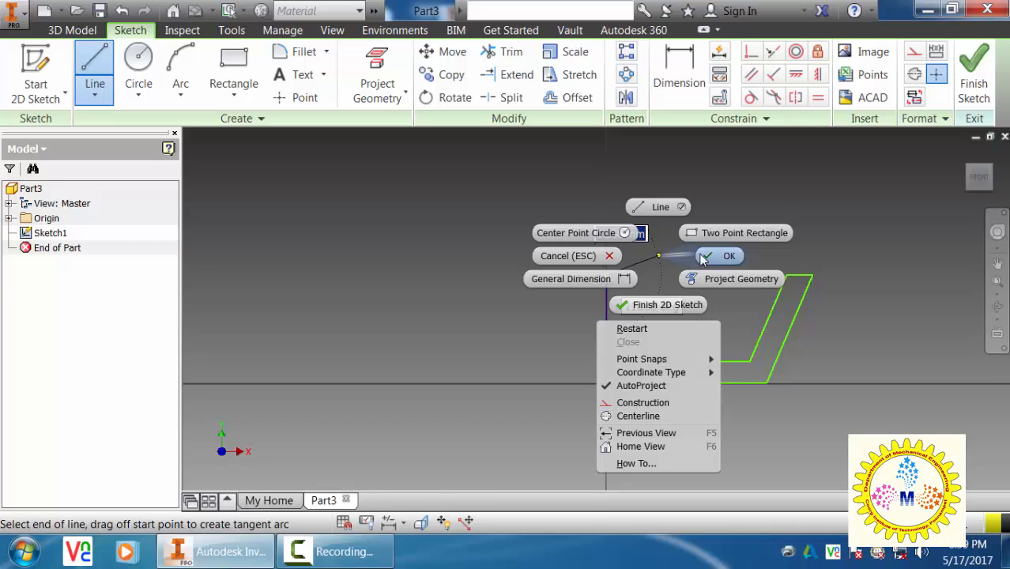
pyautogui.click(702, 257)
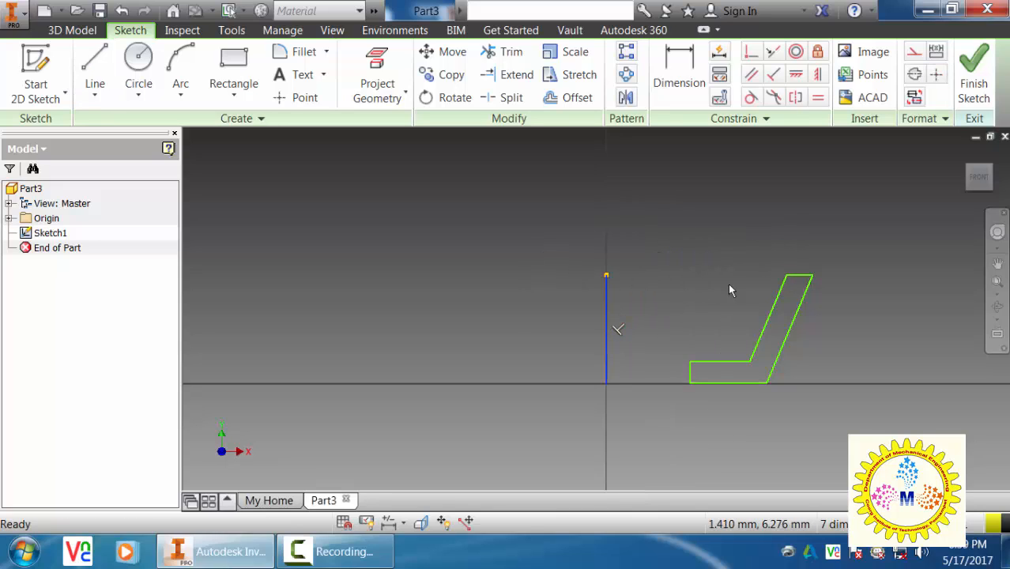
# Convert the vertical line through the origin into a centerline
pyautogui.click(738, 255)
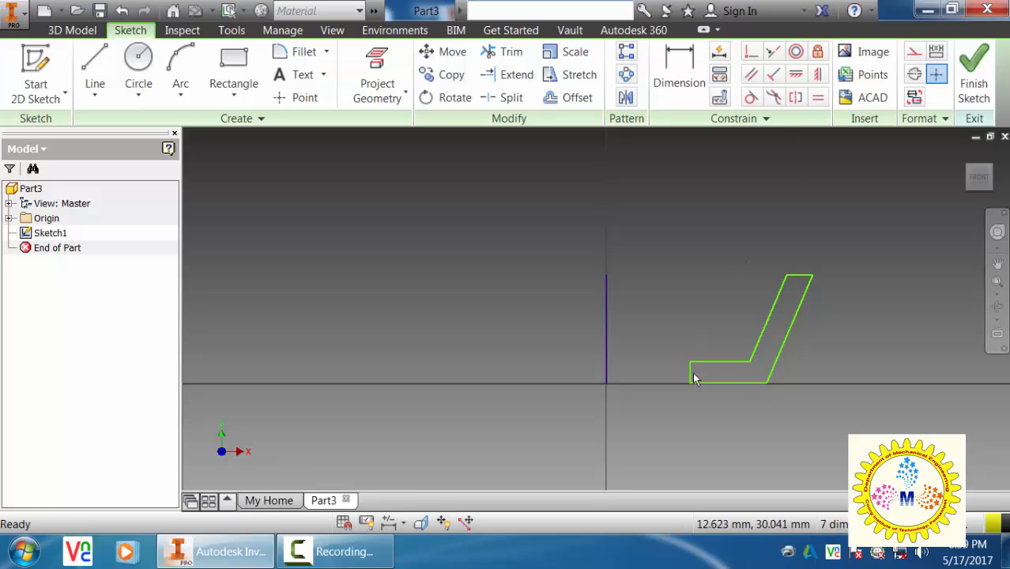
pyautogui.click(607, 309)
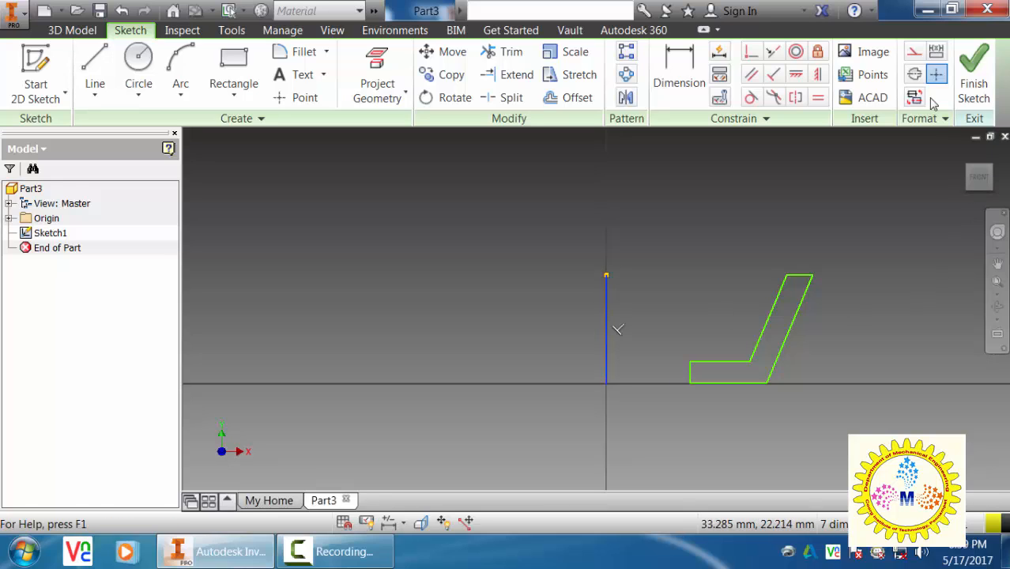
pyautogui.click(914, 74)
pyautogui.click(699, 200)
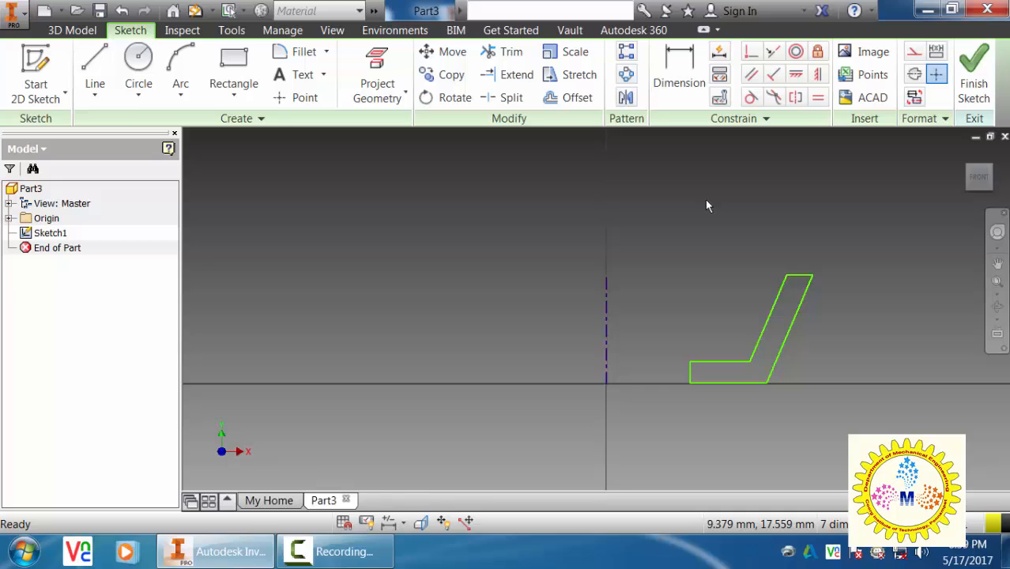
# Dimension the height of the profile's short vertical inner edge as 12 mm
pyautogui.click(688, 84)
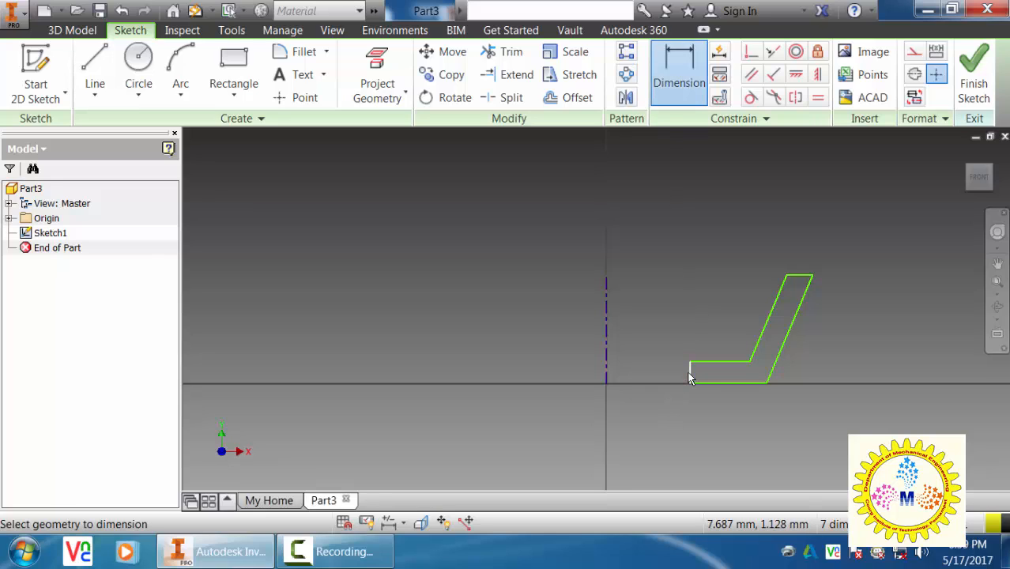
pyautogui.click(680, 377)
pyautogui.click(666, 371)
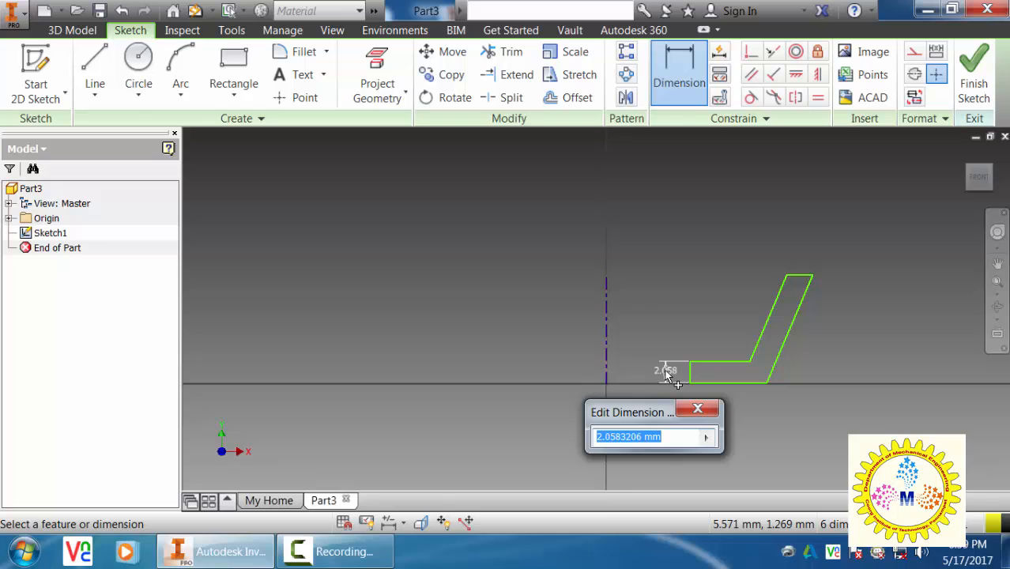
pyautogui.write('12')
pyautogui.press('Return')
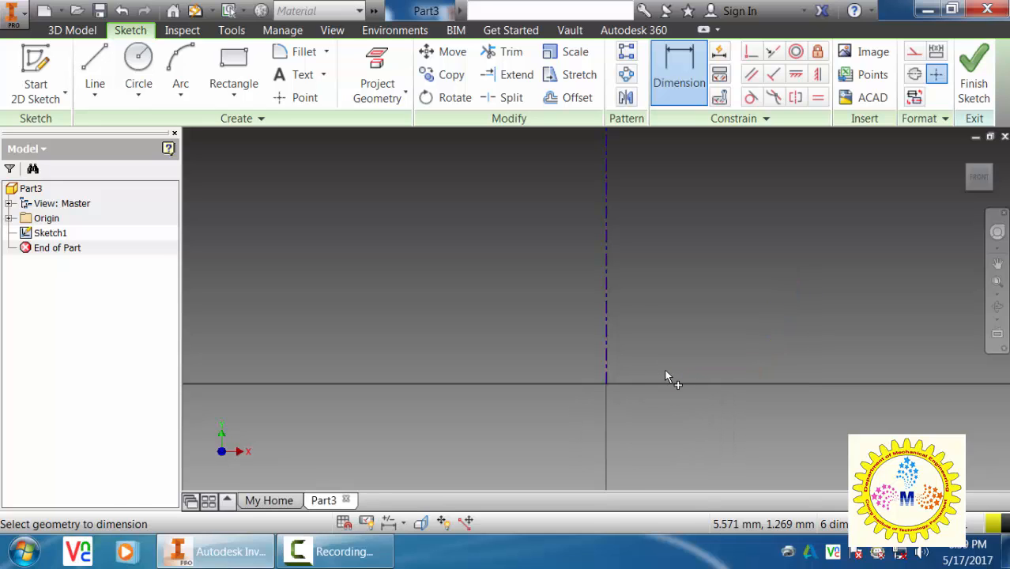
# Dimension the profile's vertical inner edge to the centerline as a 22.5 mm diameter
pyautogui.middleClick(823, 190)
pyautogui.middleClick(823, 190)
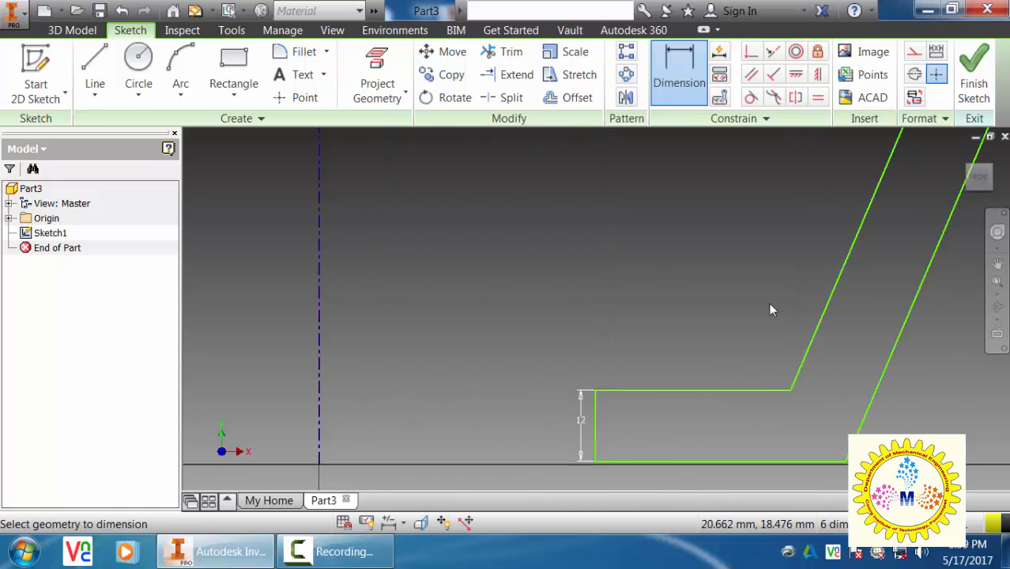
pyautogui.scroll(-1, 772, 310)
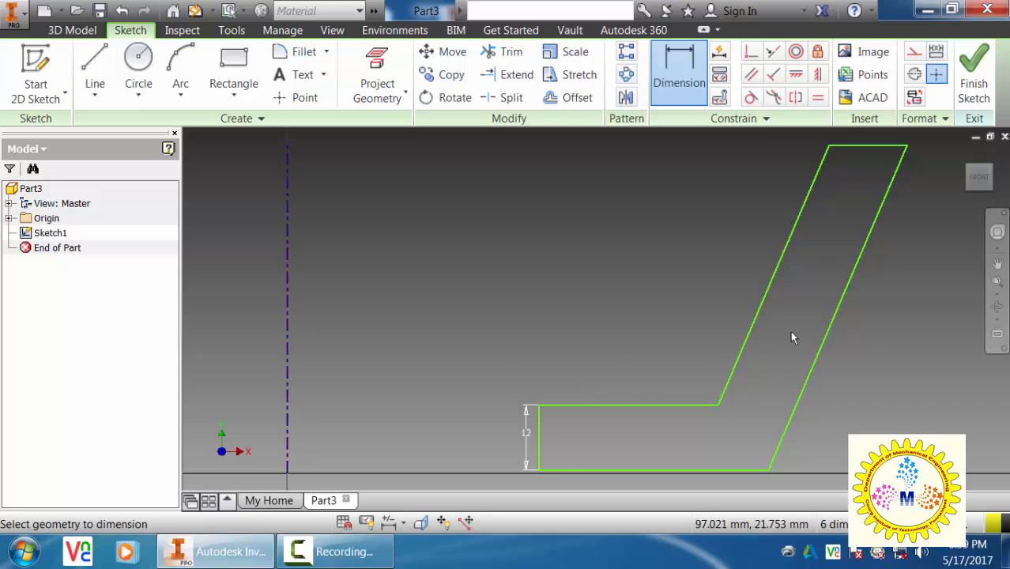
pyautogui.scroll(-3, 783, 337)
pyautogui.scroll(2, 702, 373)
pyautogui.click(702, 374)
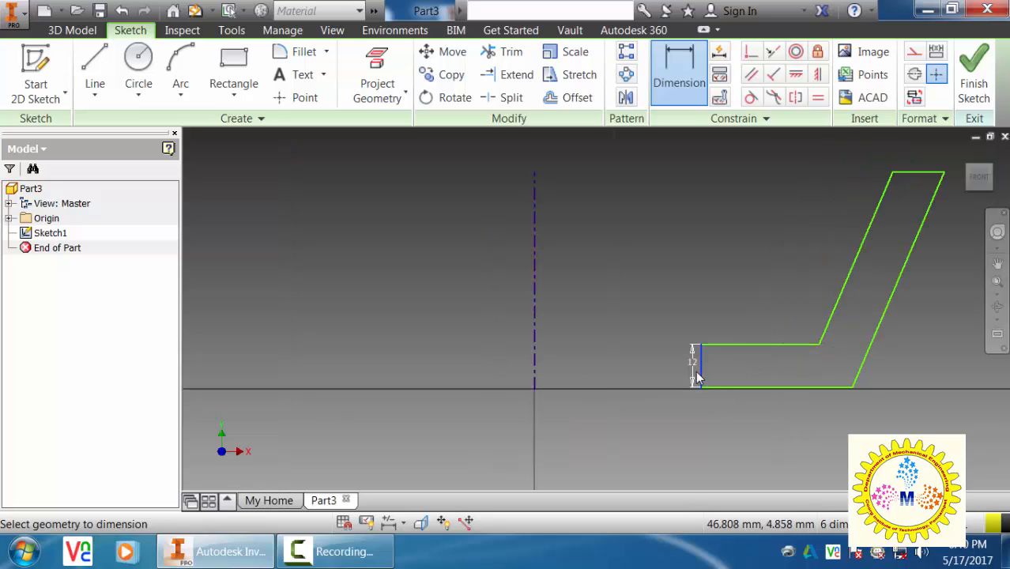
pyautogui.click(534, 379)
pyautogui.click(537, 427)
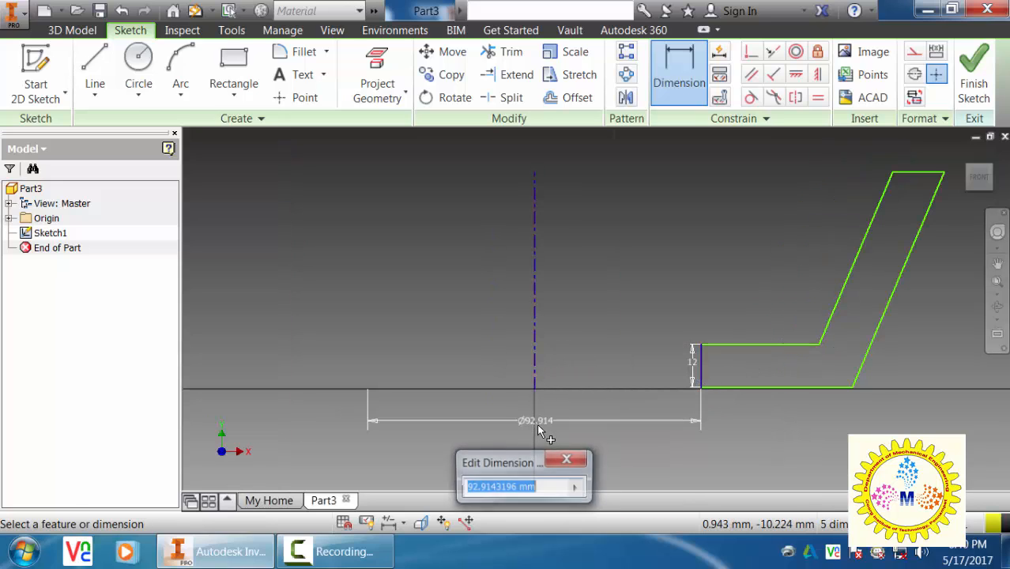
pyautogui.write('22.5')
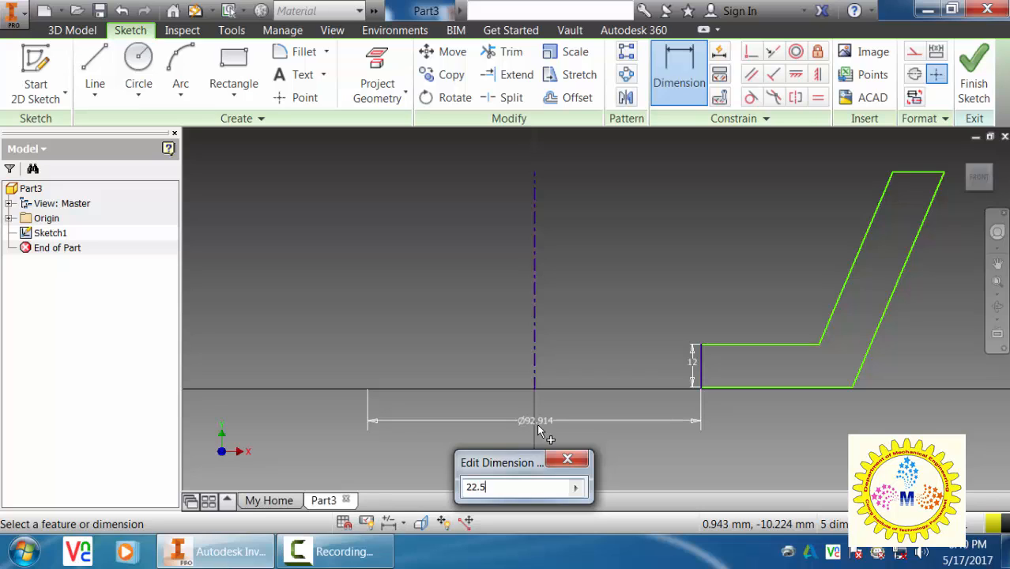
pyautogui.press('Return')
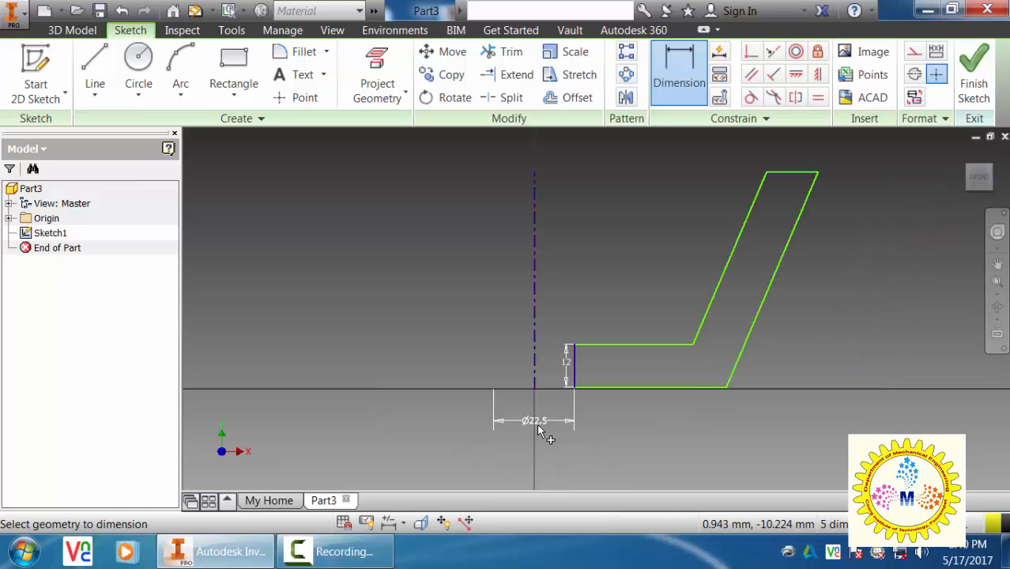
# Dimension the outer corner of the profile's base to the centerline as a 45 mm diameter
pyautogui.click(725, 388)
pyautogui.click(534, 352)
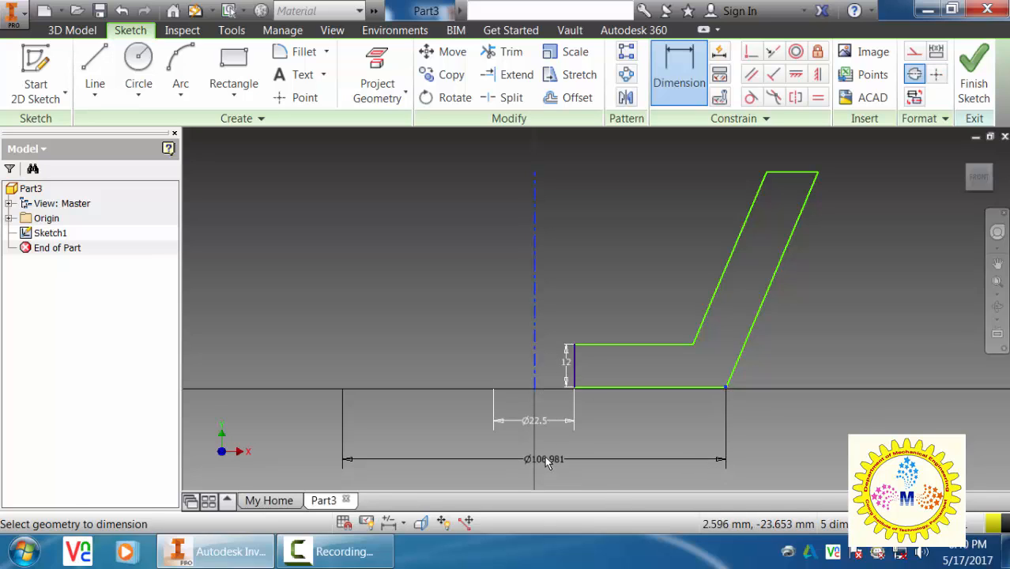
pyautogui.click(545, 457)
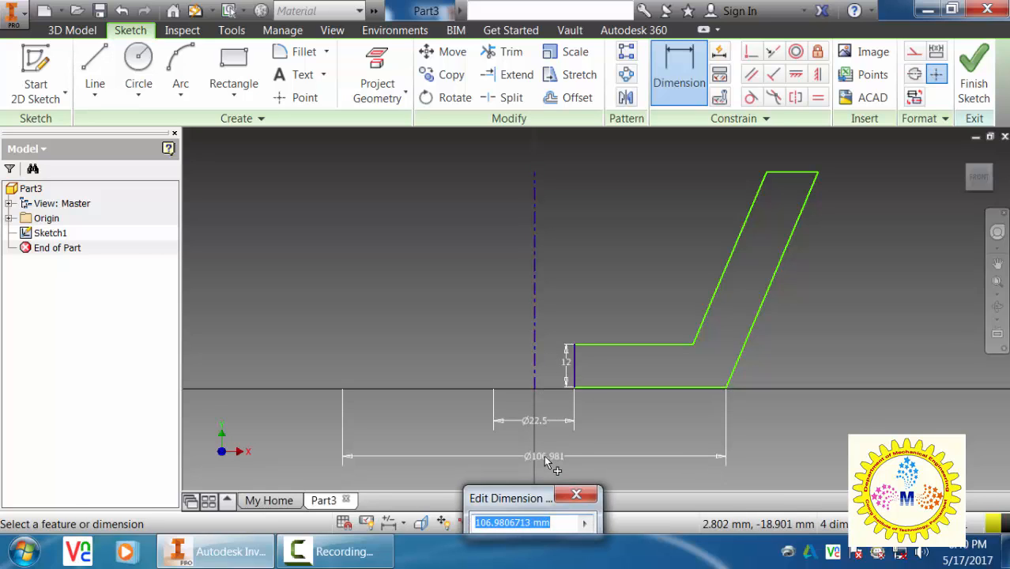
pyautogui.write('45')
pyautogui.press('Return')
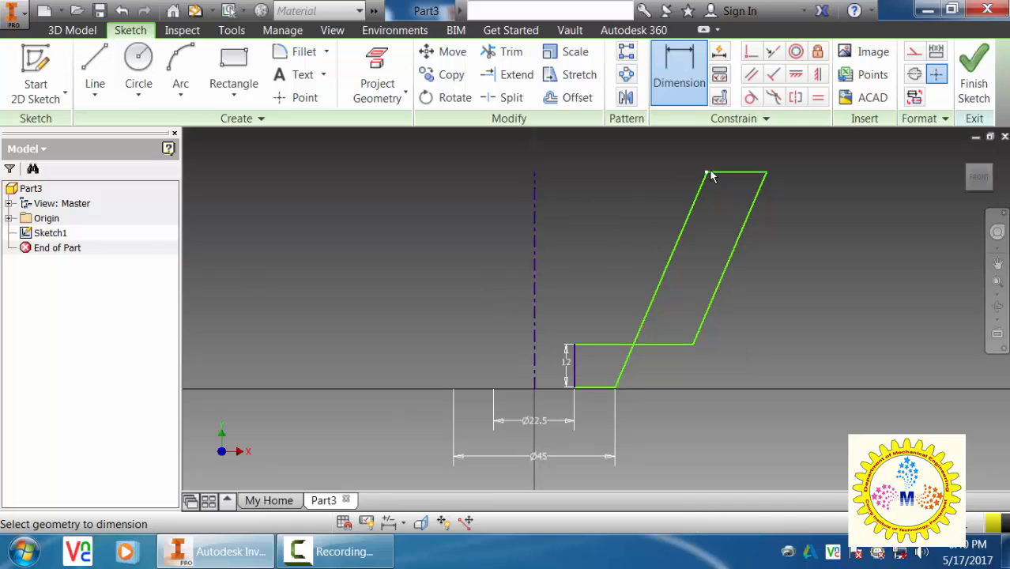
# Dimension the top corner of the profile's slanted outer edge to the centerline as a 65 mm diameter
pyautogui.click(535, 212)
pyautogui.moveTo(549, 147); pyautogui.dragTo(550, 236, button='middle')
pyautogui.click(550, 190)
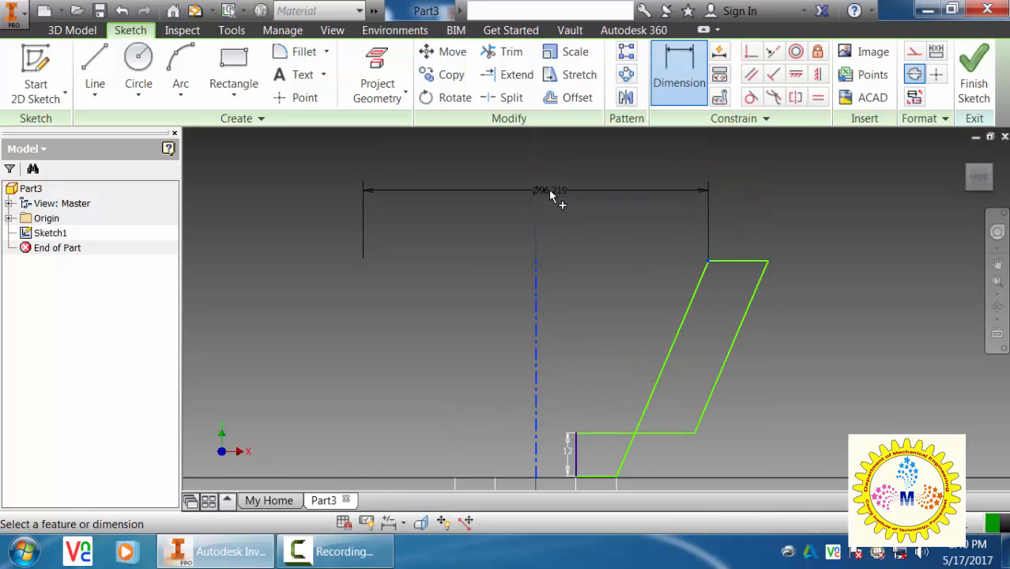
pyautogui.click(552, 195)
pyautogui.write('6')
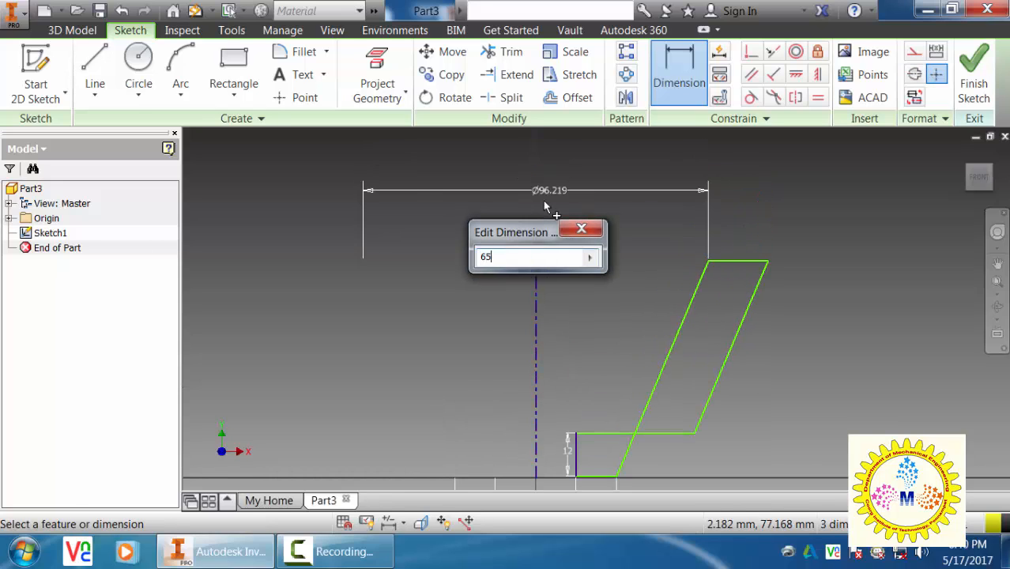
pyautogui.write('5')
pyautogui.press('Return')
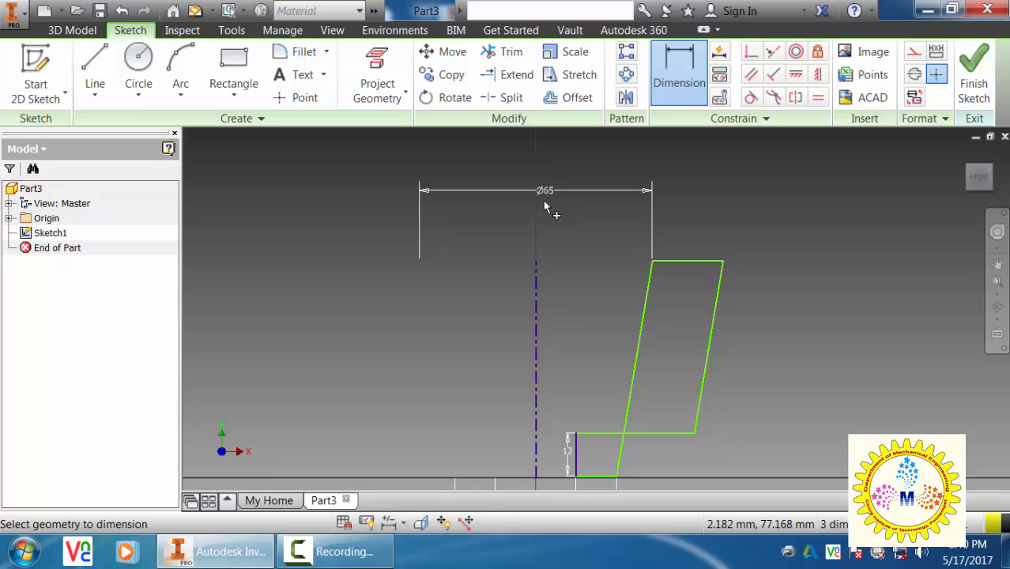
# Dimension the foot of the slanted inner edge to the centerline as a 38 mm diameter
pyautogui.click(695, 434)
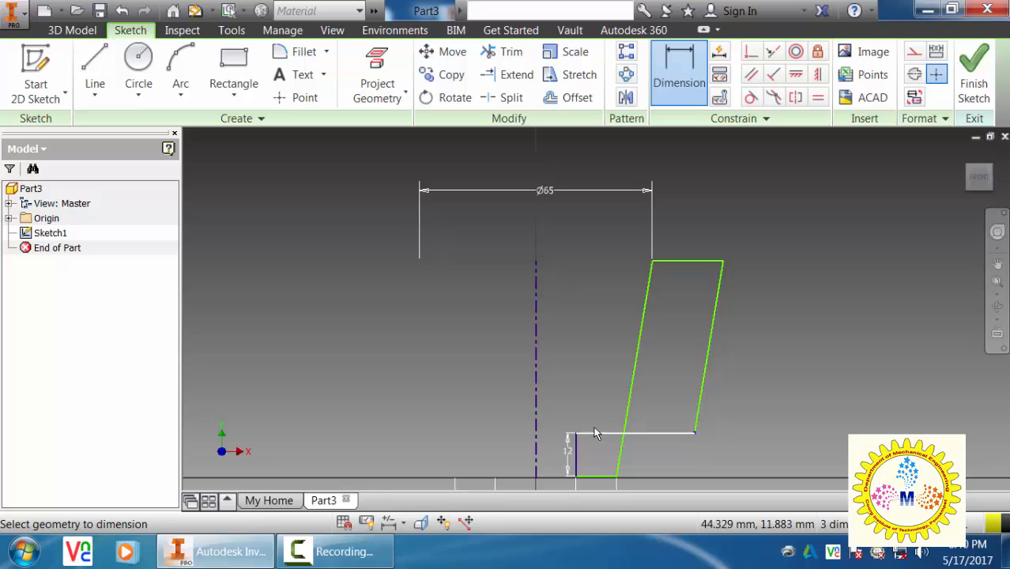
pyautogui.click(538, 366)
pyautogui.click(572, 328)
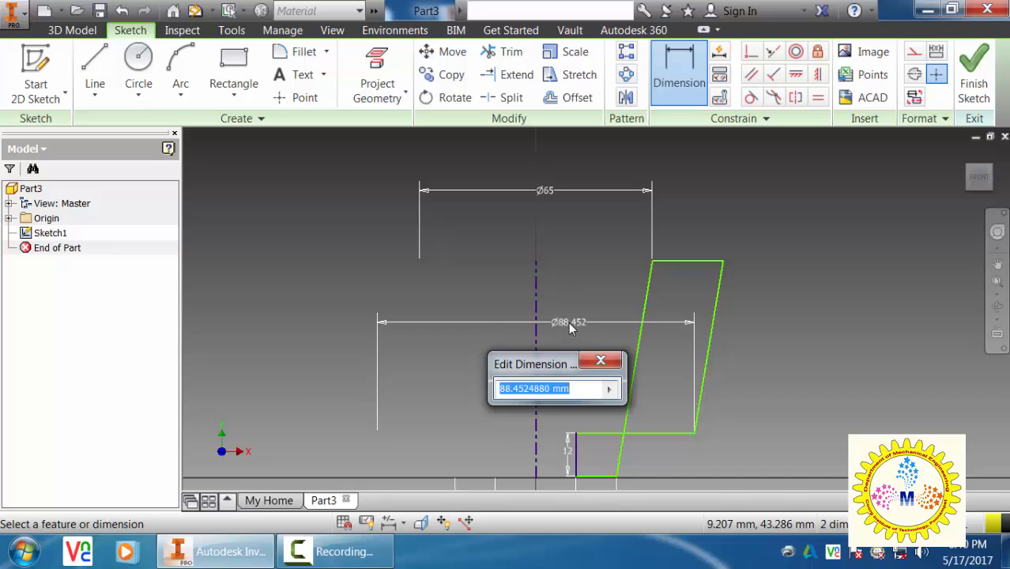
pyautogui.write('38')
pyautogui.press('Return')
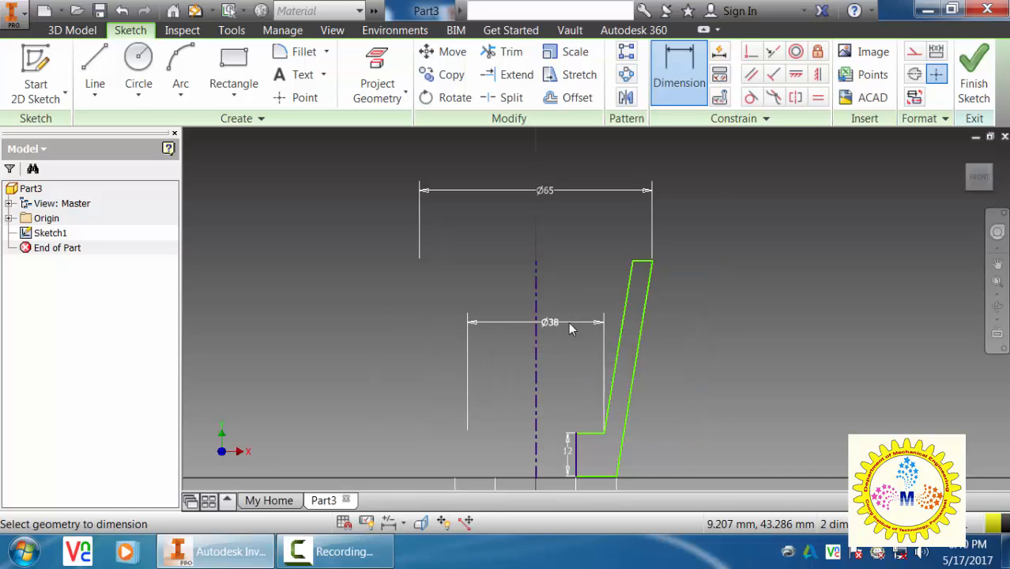
# Dimension the distance between the two slanted wall edges as 5 mm
pyautogui.click(629, 303)
pyautogui.click(644, 304)
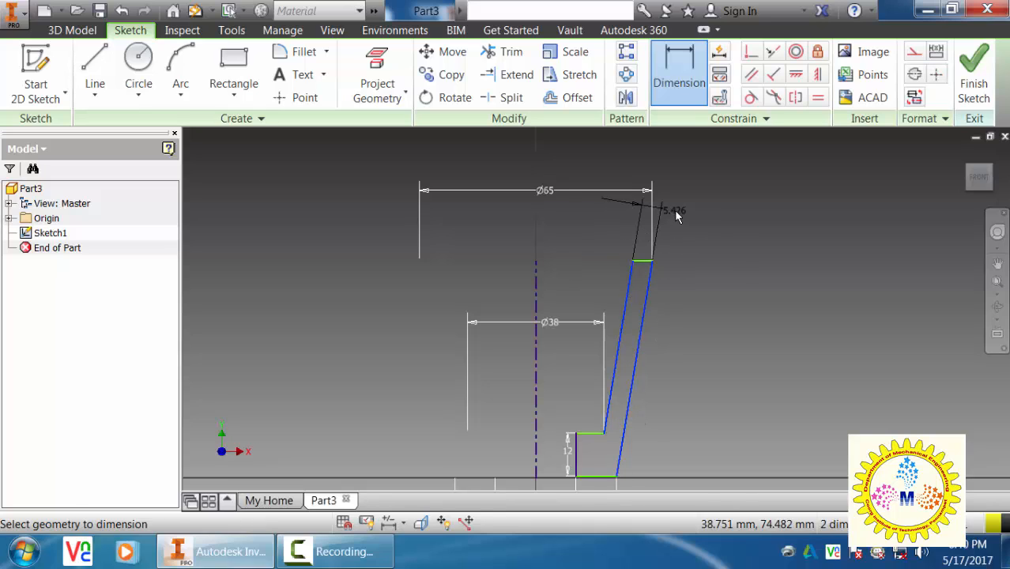
pyautogui.click(676, 217)
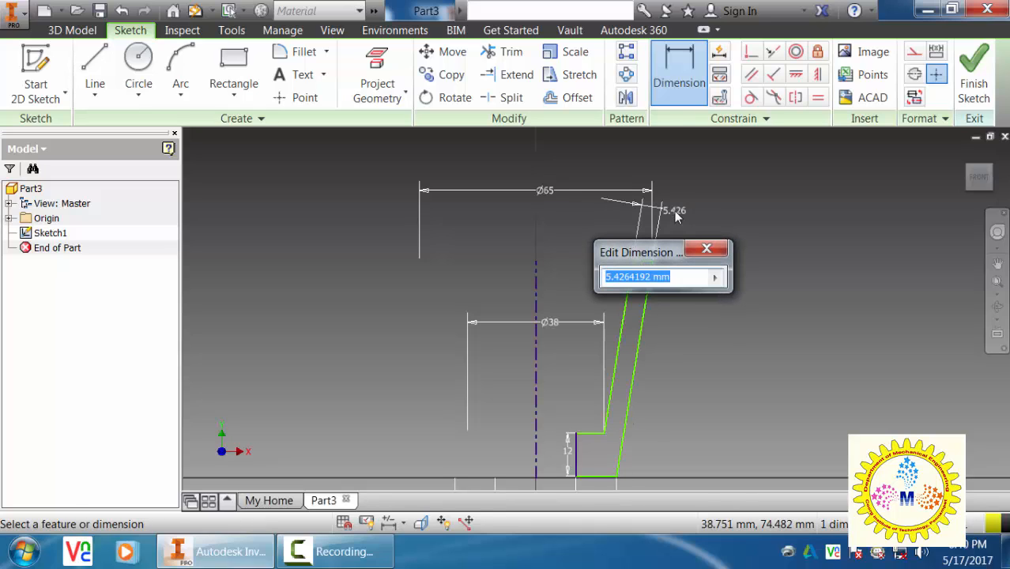
pyautogui.write('5')
pyautogui.press('Return')
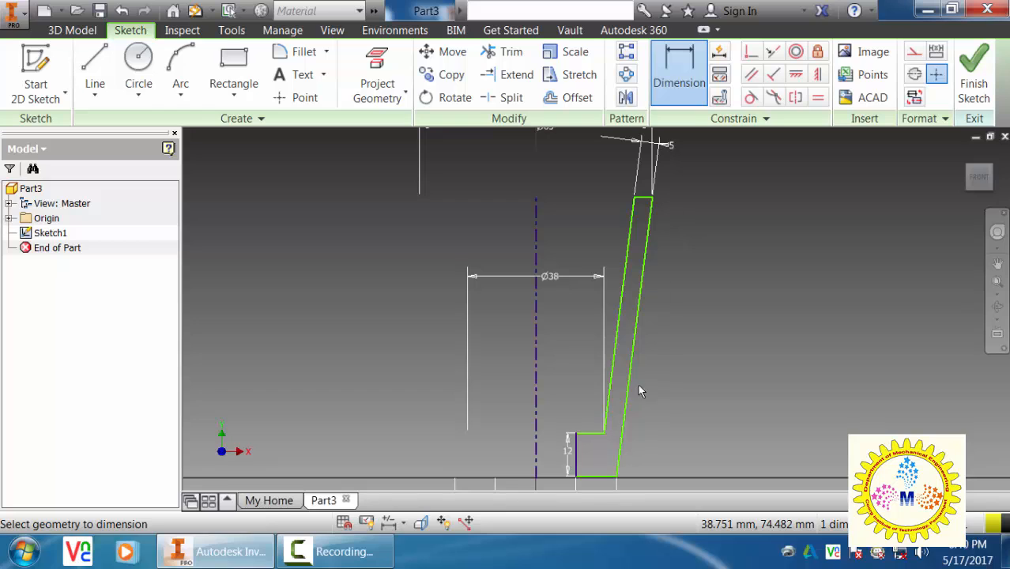
# Try to dimension the height between the profile's base edge and its top edge
pyautogui.click(607, 476)
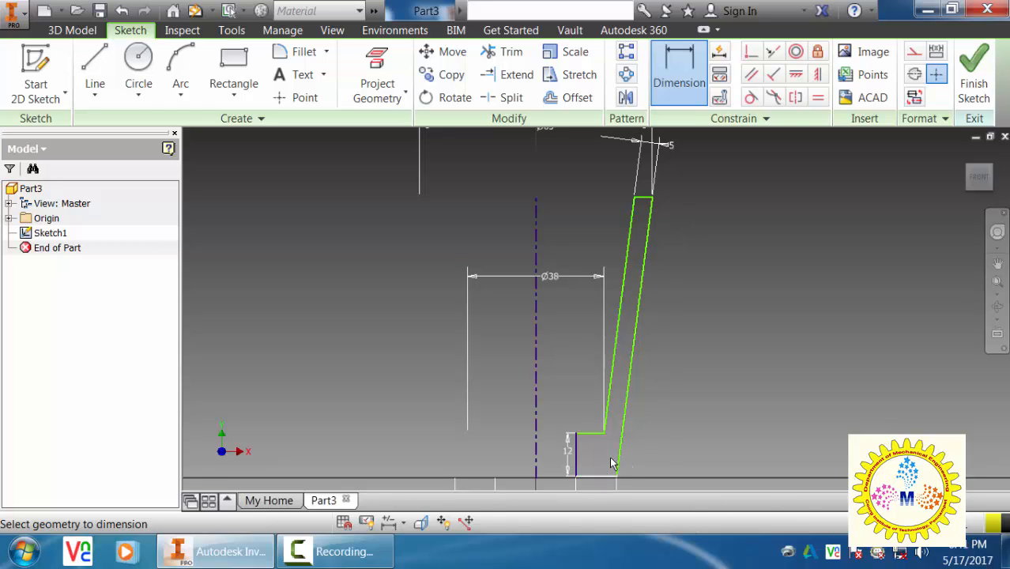
pyautogui.click(647, 197)
pyautogui.click(721, 280)
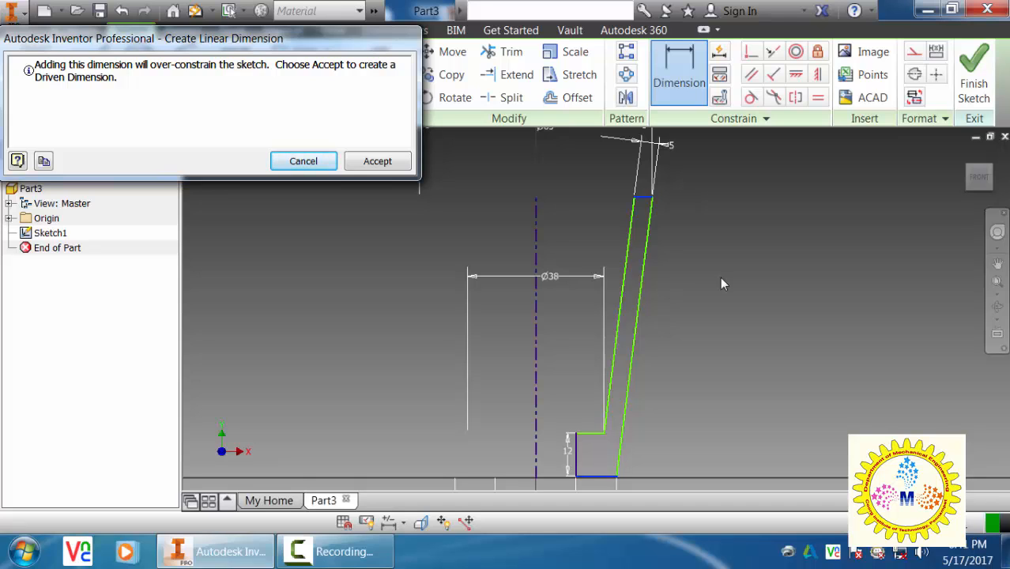
pyautogui.click(324, 160)
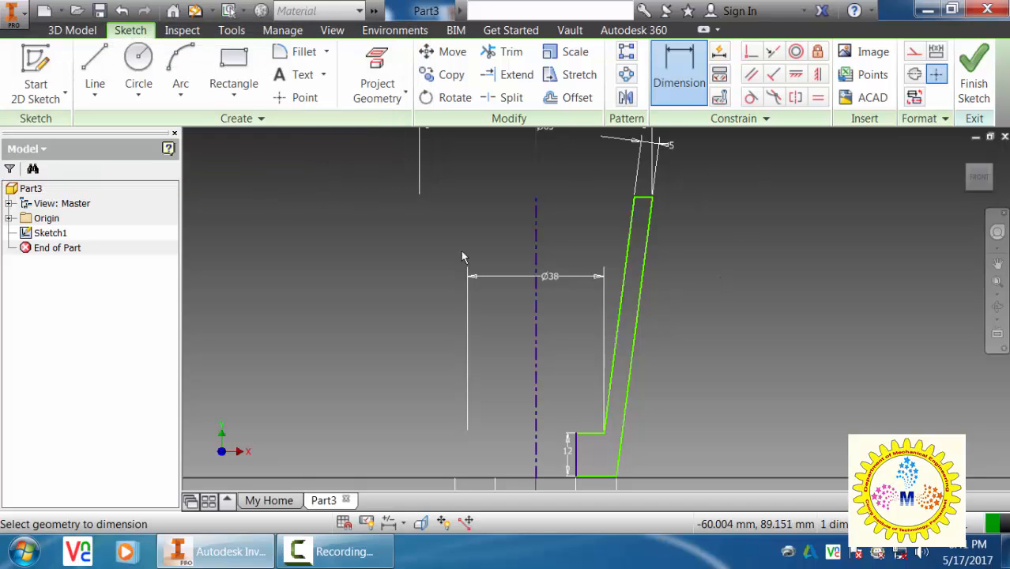
# Delete the 65 mm diameter dimension at the top of the profile
pyautogui.scroll(-3, 672, 277)
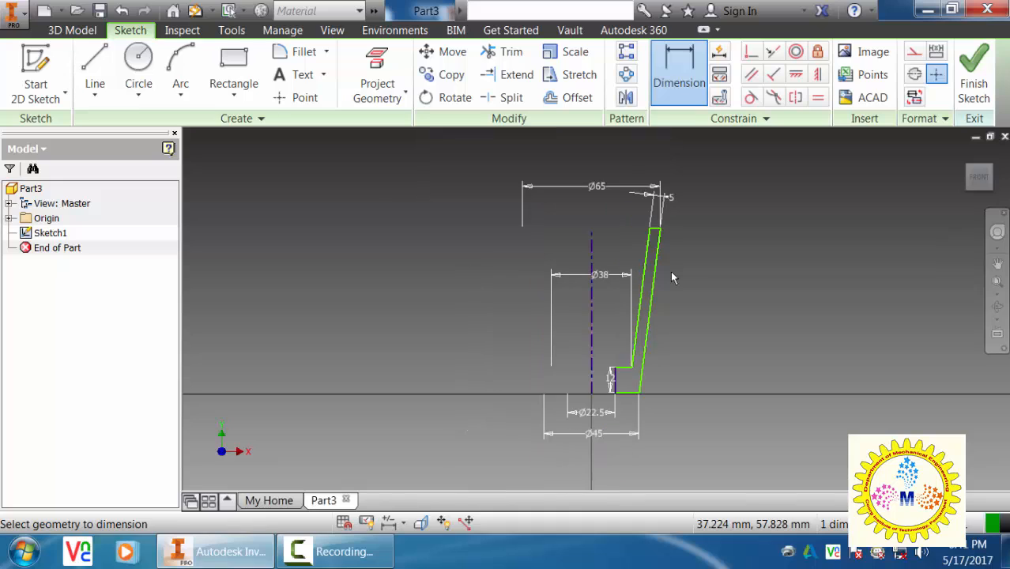
pyautogui.press('Escape')
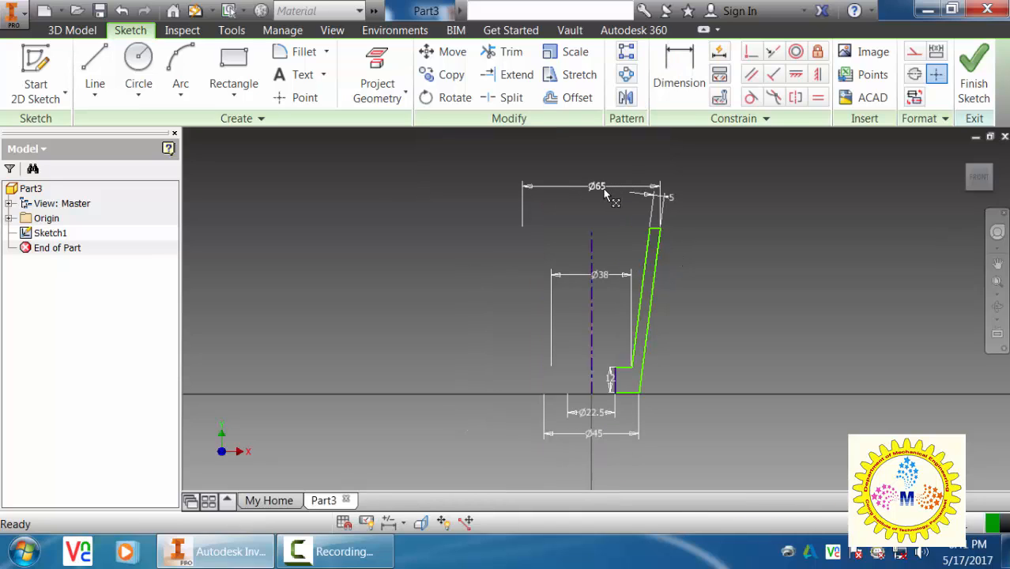
pyautogui.click(607, 195)
pyautogui.press('Delete')
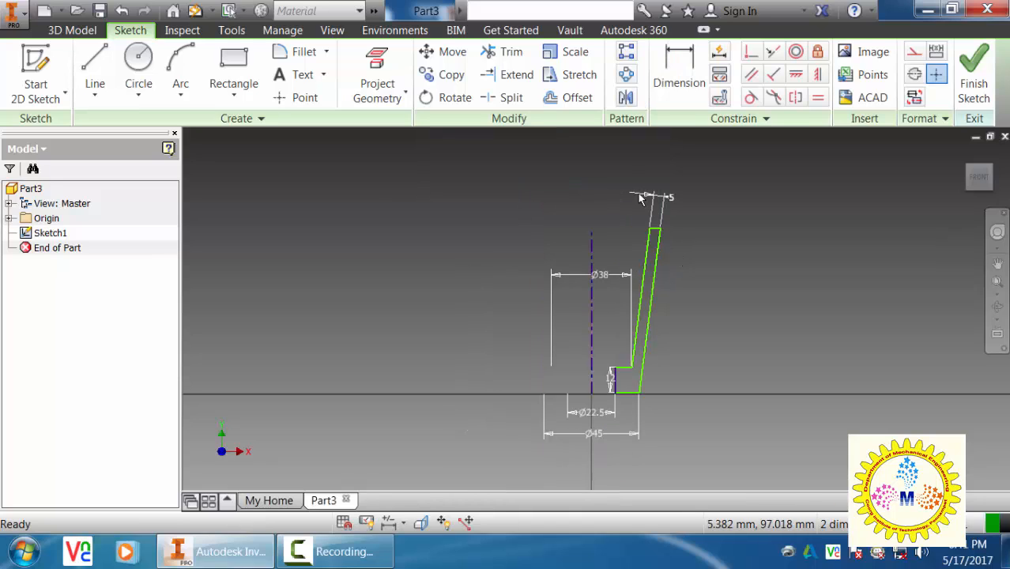
# Dimension the overall height from the profile's base edge to its top edge as 42 mm
pyautogui.click(679, 75)
pyautogui.scroll(4, 658, 213)
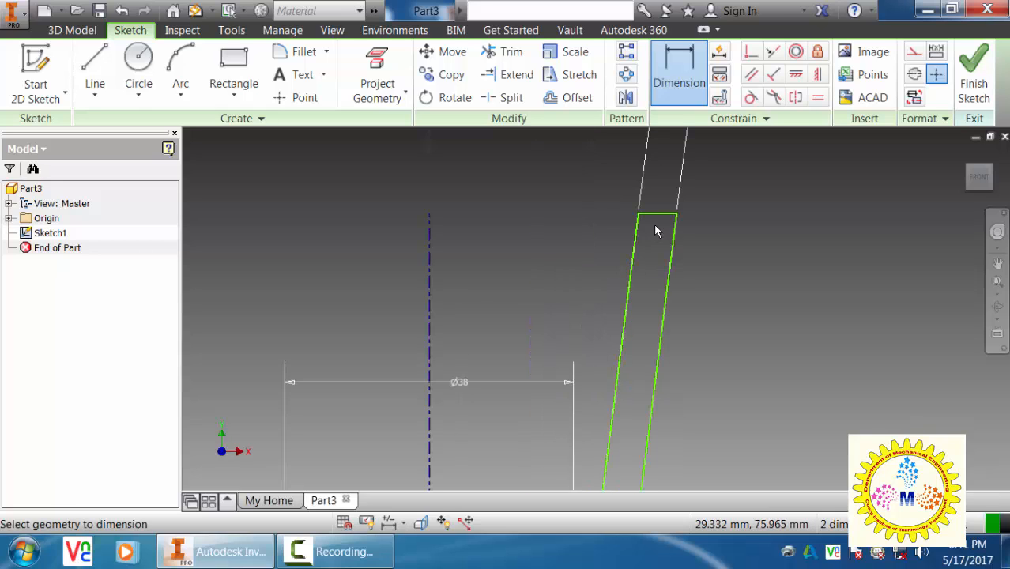
pyautogui.scroll(-5, 658, 220)
pyautogui.click(660, 219)
pyautogui.scroll(5, 648, 337)
pyautogui.click(632, 335)
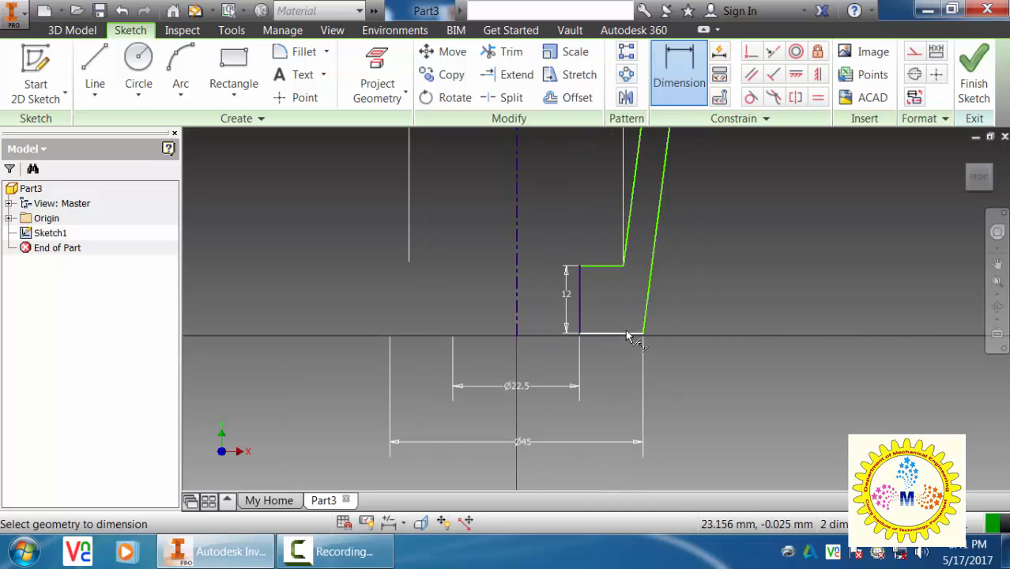
pyautogui.click(769, 229)
pyautogui.press('BackSpace')
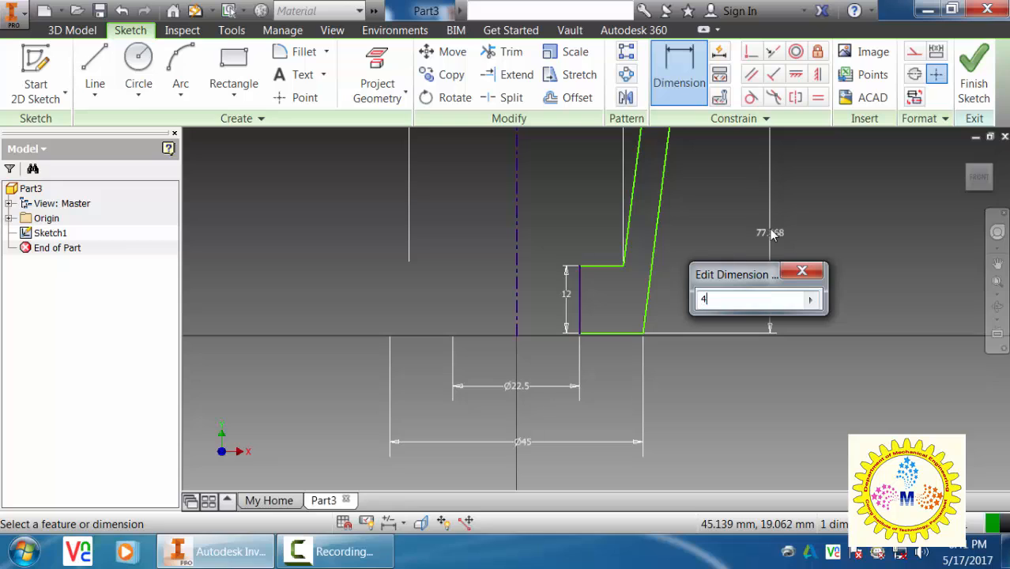
pyautogui.write('42')
pyautogui.press('Return')
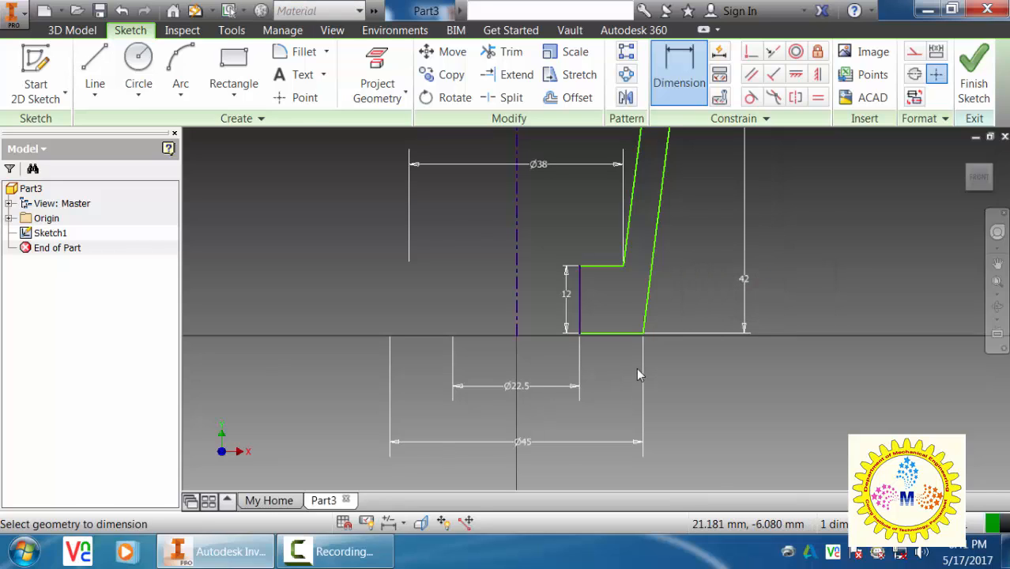
# Constrain the profile's base edge to be coincident with the sketch origin
pyautogui.scroll(-5, 637, 368)
pyautogui.click(748, 50)
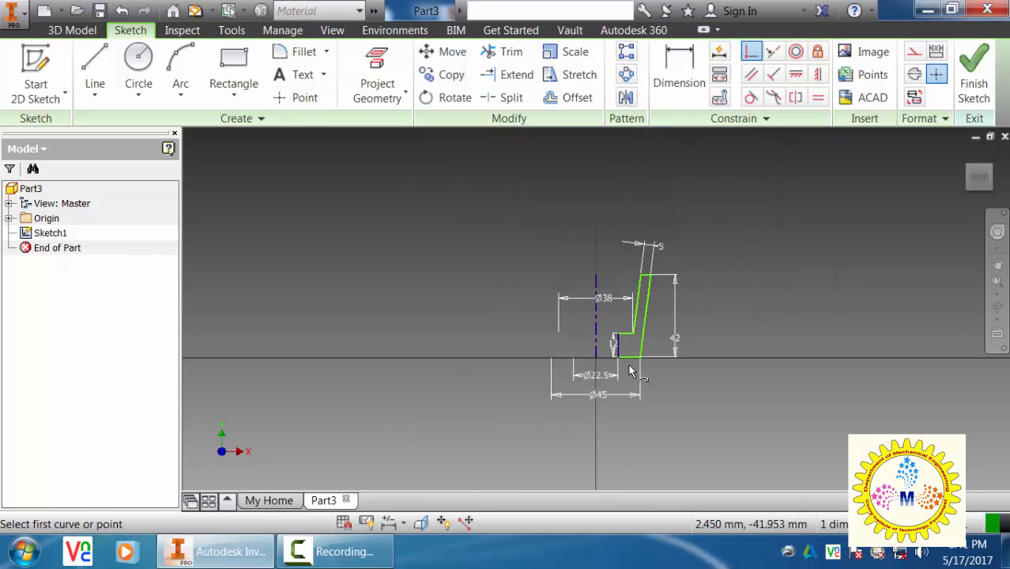
pyautogui.scroll(5, 631, 370)
pyautogui.click(631, 348)
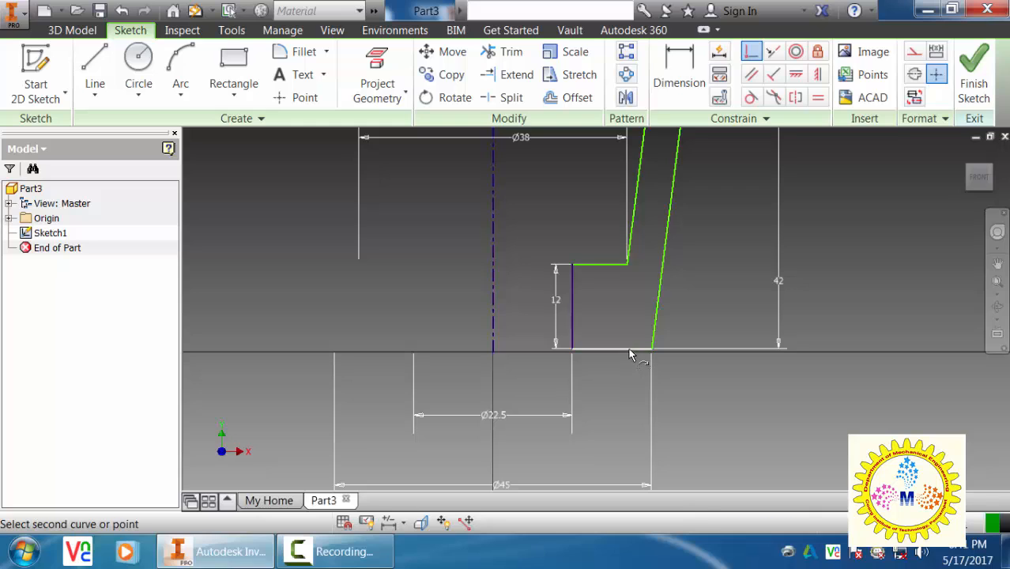
pyautogui.click(493, 351)
pyautogui.moveTo(729, 322); pyautogui.dragTo(737, 354, button='middle')
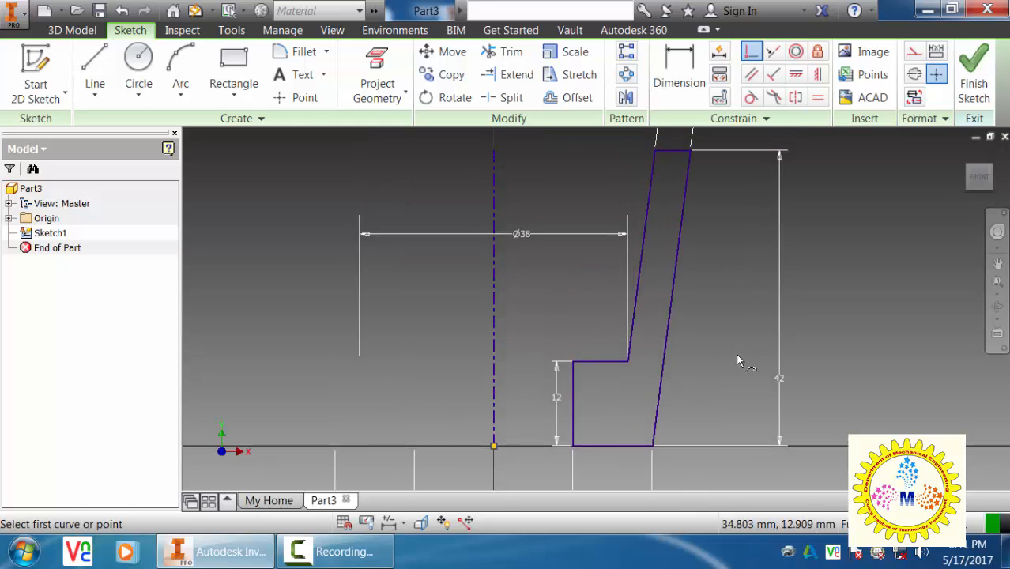
# Set the thickness dimension between the slanted wall edges to 6 mm
pyautogui.scroll(-5, 734, 352)
pyautogui.scroll(3, 735, 354)
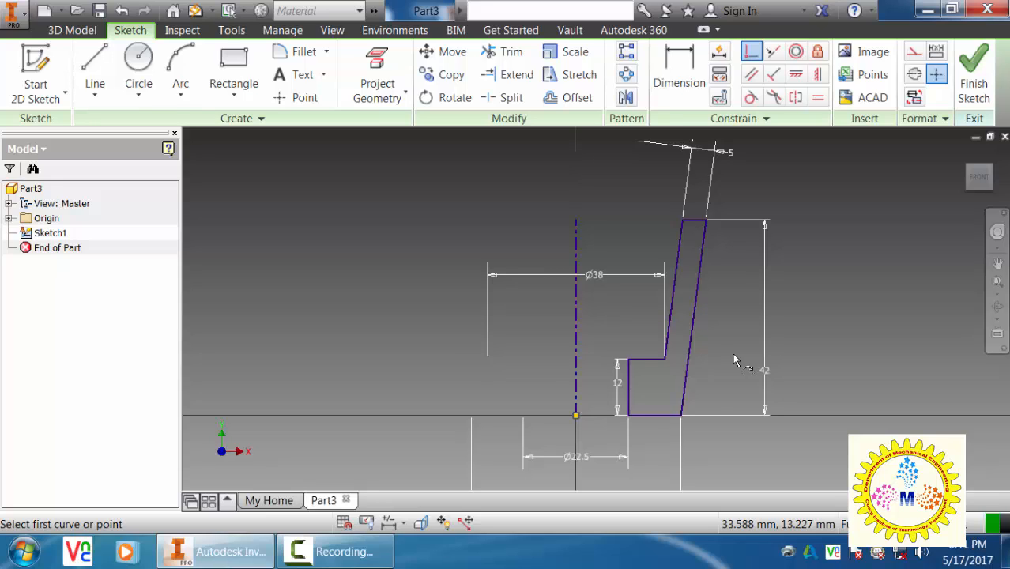
pyautogui.click(729, 153)
pyautogui.write('6')
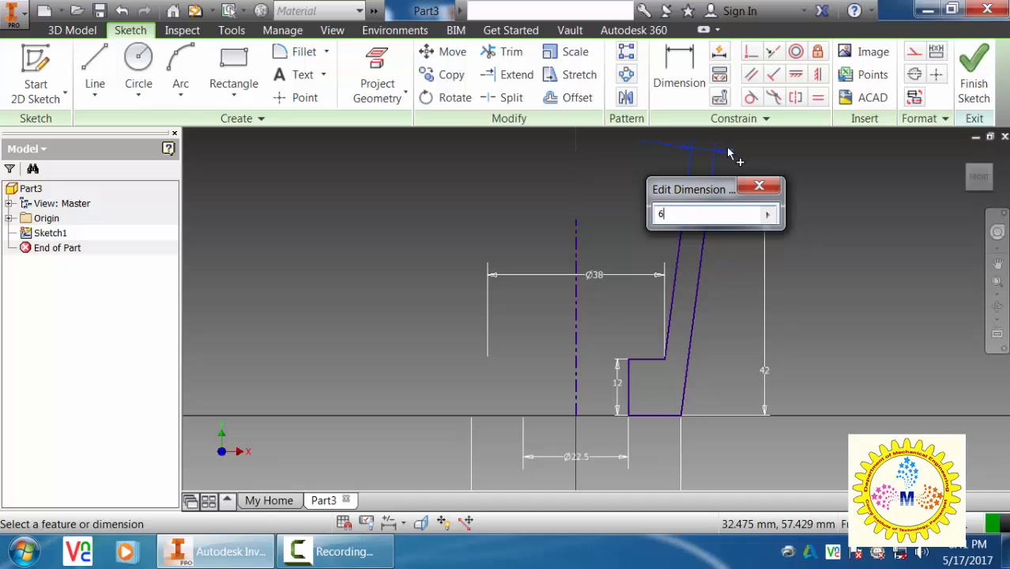
pyautogui.press('Return')
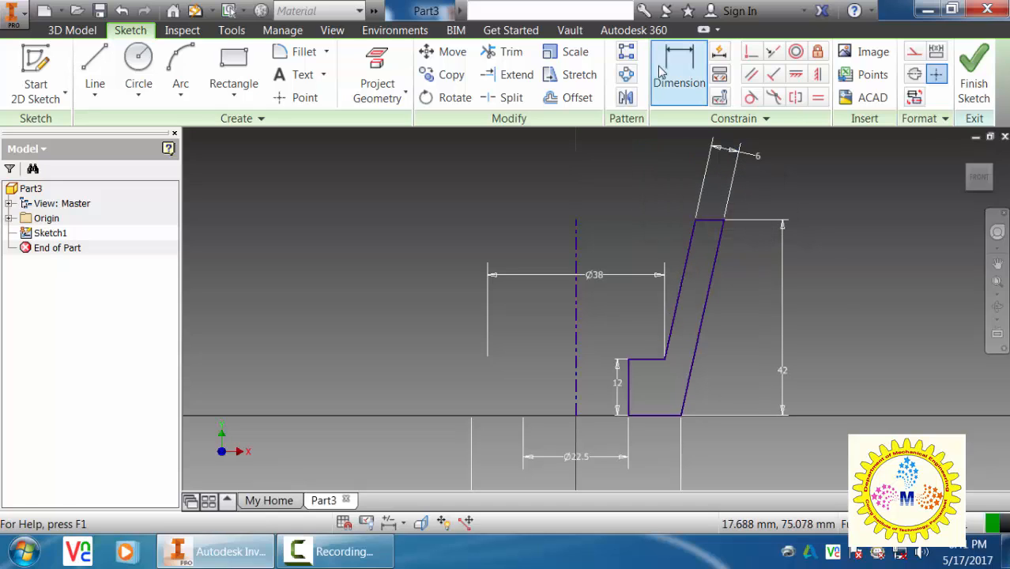
# Try to add a diameter dimension from the outer top corner of the slanted wall to the centerline
pyautogui.click(678, 85)
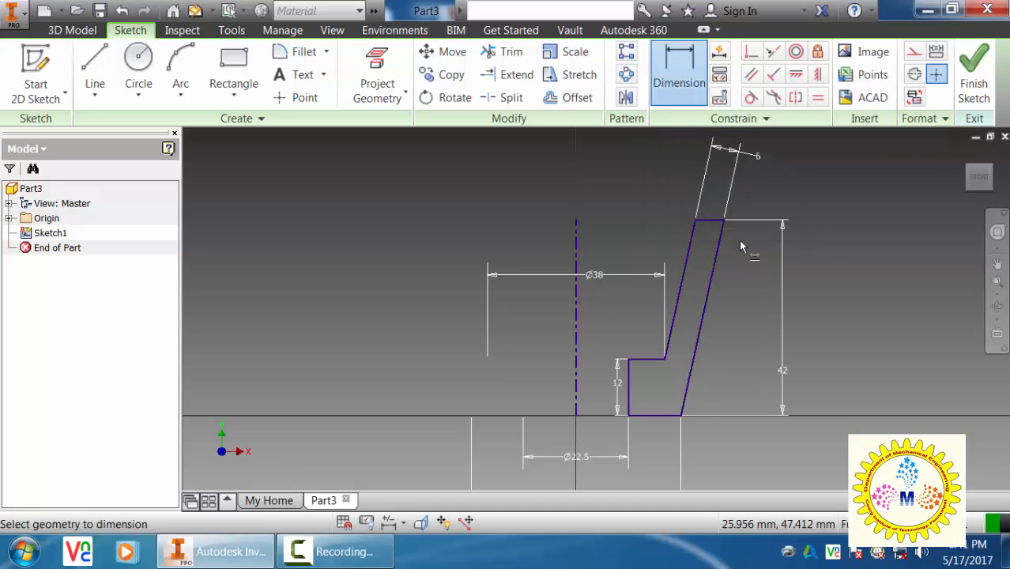
pyautogui.click(714, 228)
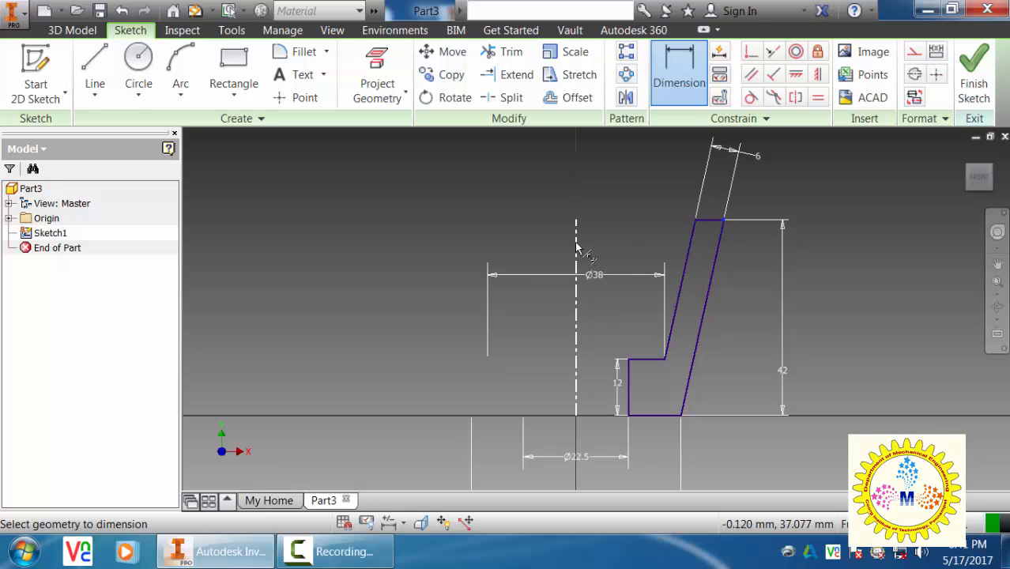
pyautogui.click(577, 229)
pyautogui.click(579, 167)
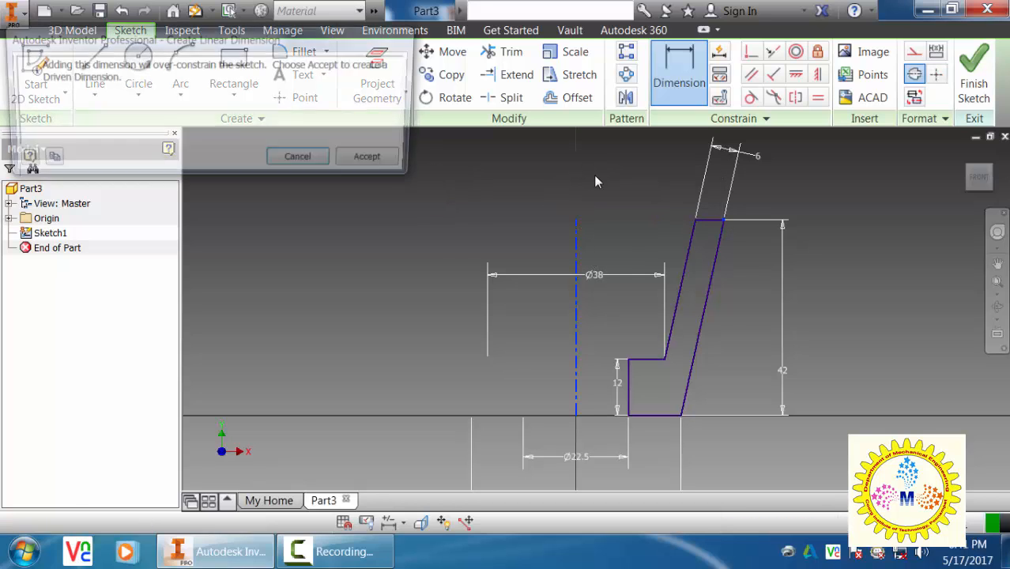
pyautogui.click(303, 162)
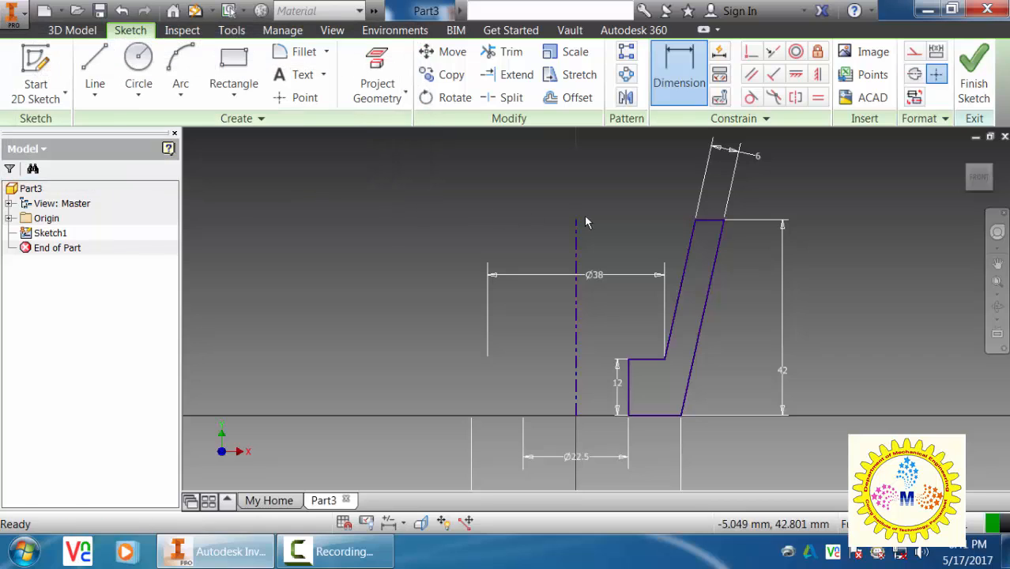
pyautogui.press('Escape')
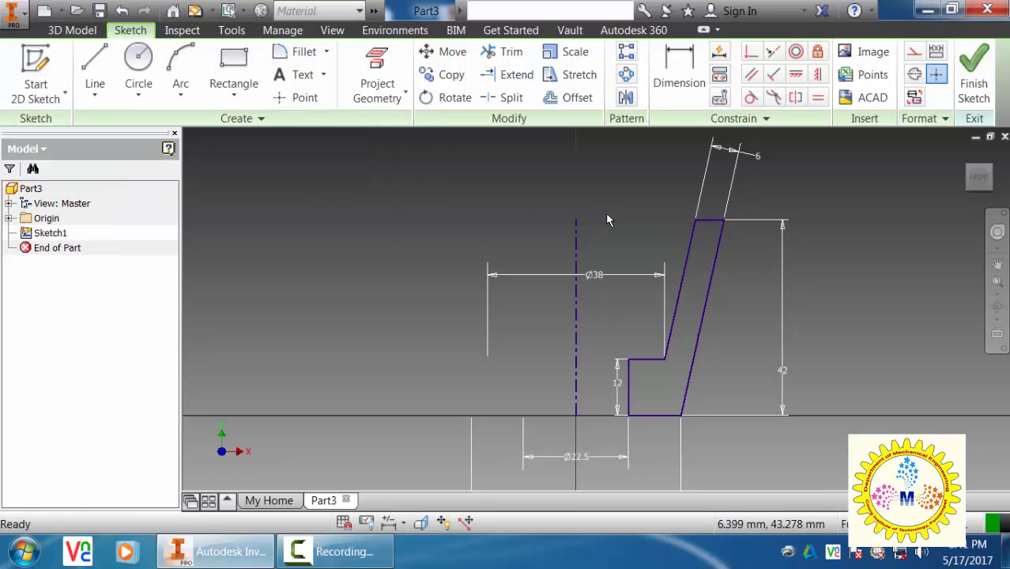
# Finish the sketch and revolve the profile a full turn about the centerline into a solid
pyautogui.scroll(-2, 607, 220)
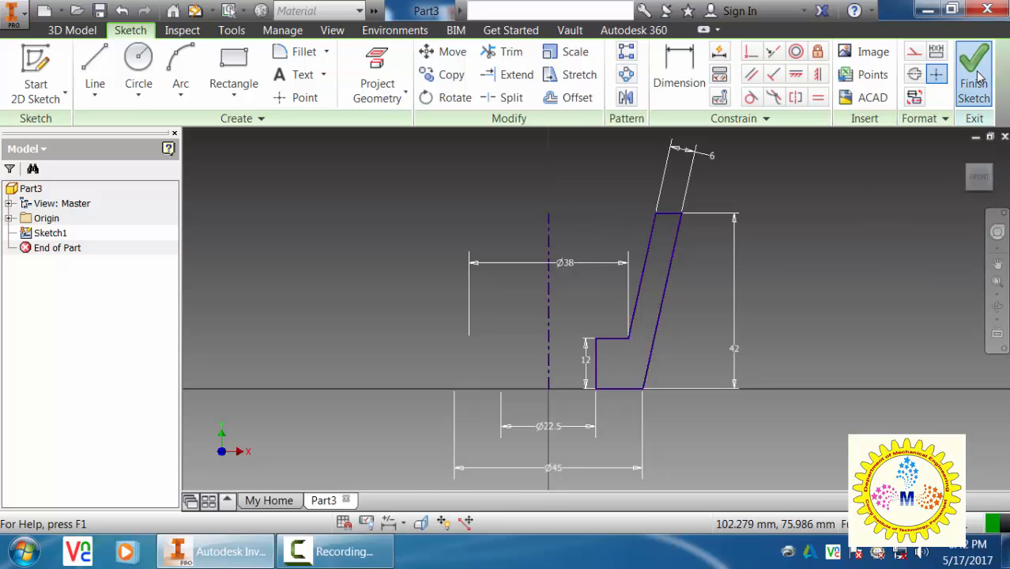
pyautogui.click(985, 95)
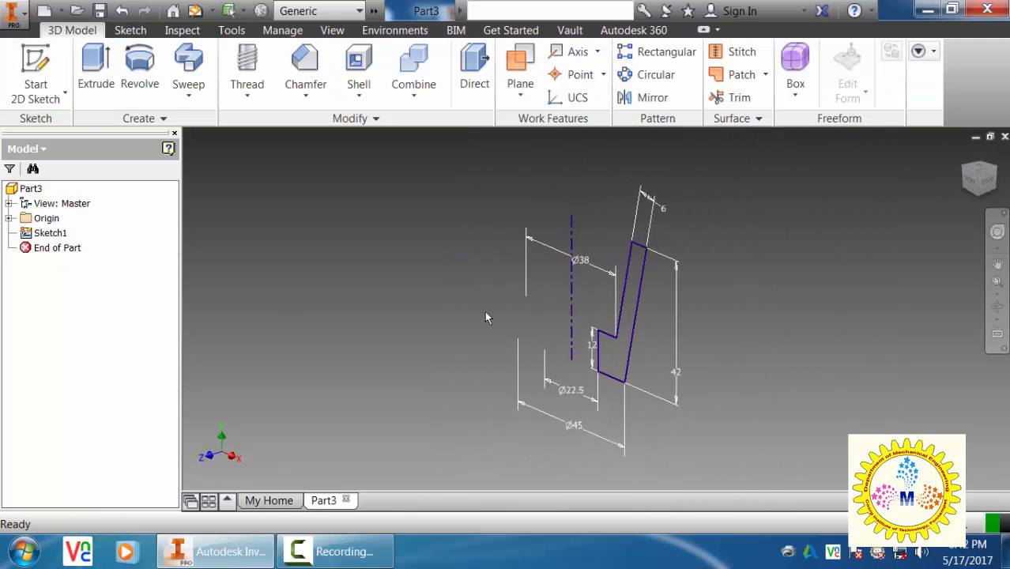
pyautogui.click(152, 98)
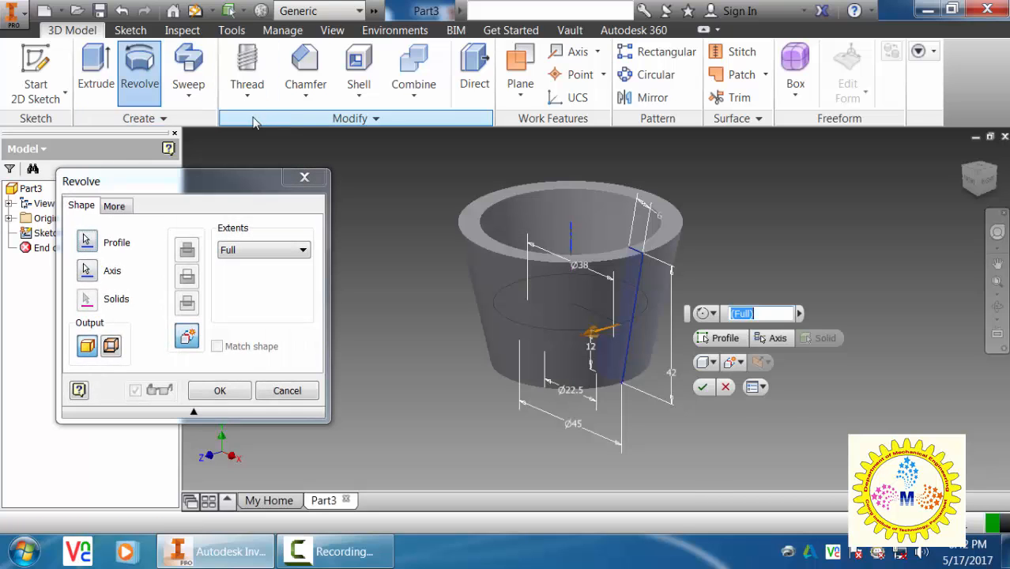
pyautogui.click(207, 390)
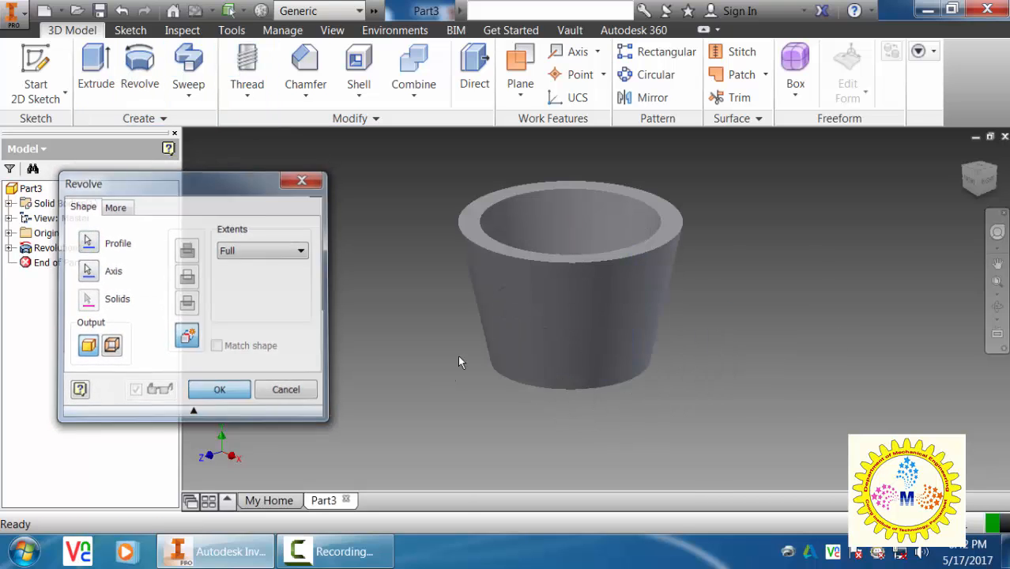
pyautogui.moveTo(889, 198)
pyautogui.keyDown('shift'); pyautogui.mouseDown(button='middle')
pyautogui.moveTo(882, 240)
pyautogui.moveTo(890, 196)
pyautogui.mouseUp(button='middle'); pyautogui.keyUp('shift')
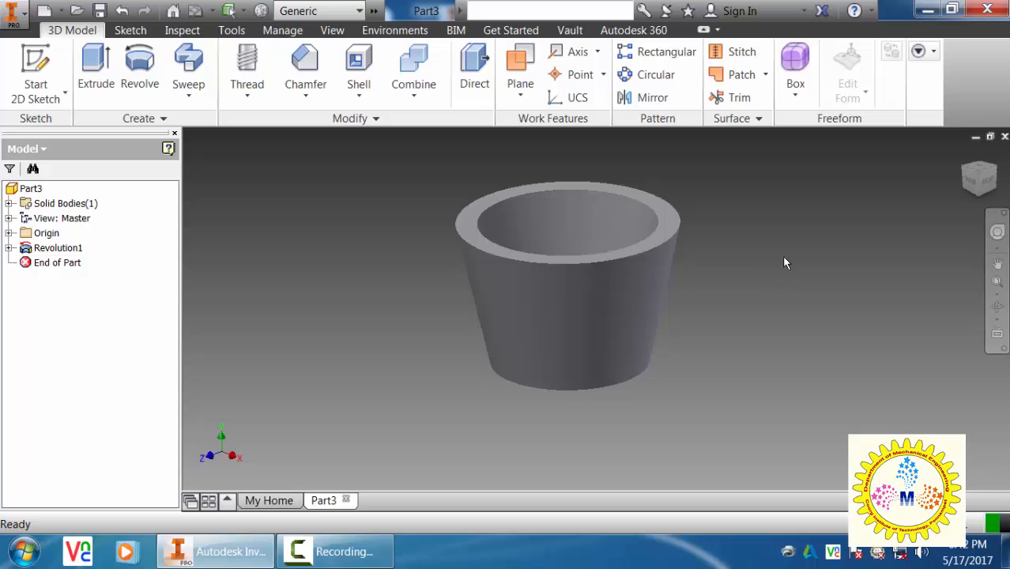
# Sketch a 10 mm diameter circle on the XY plane, centred on the midpoint of the cup's top rim, and finish the sketch
pyautogui.click(34, 70)
pyautogui.click(9, 233)
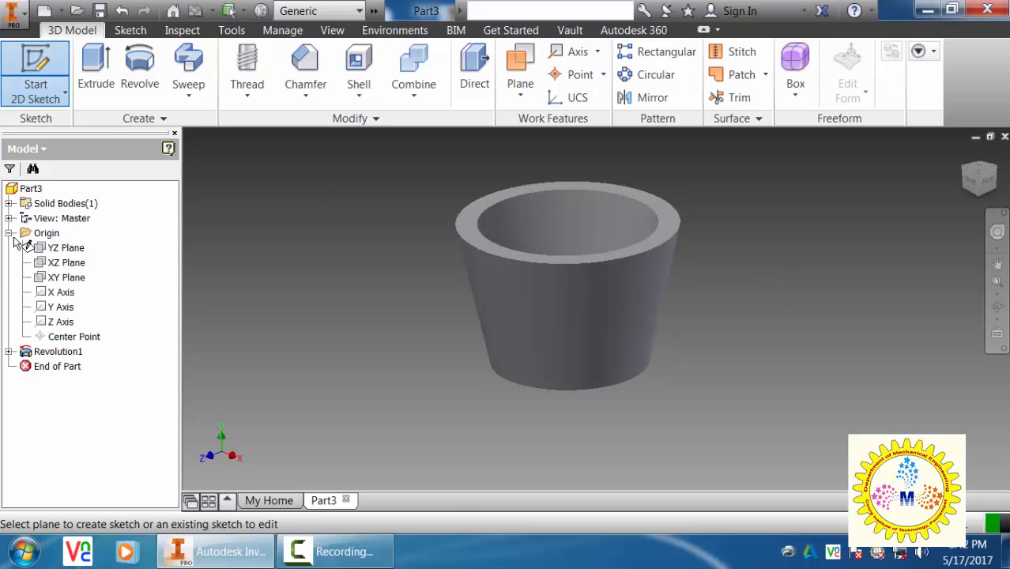
pyautogui.click(67, 278)
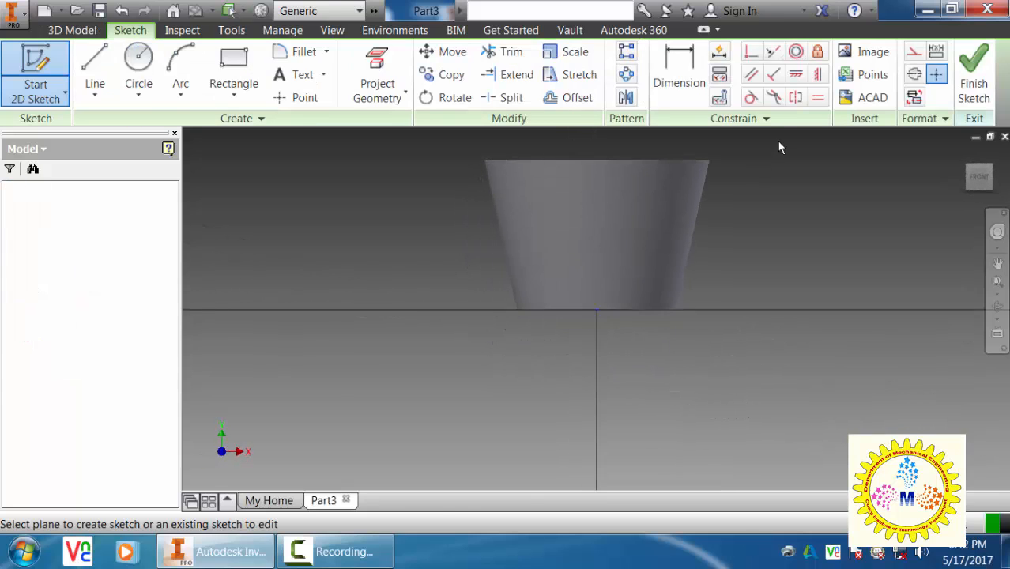
pyautogui.moveTo(749, 190); pyautogui.dragTo(737, 267, button='middle')
pyautogui.scroll(3, 568, 261)
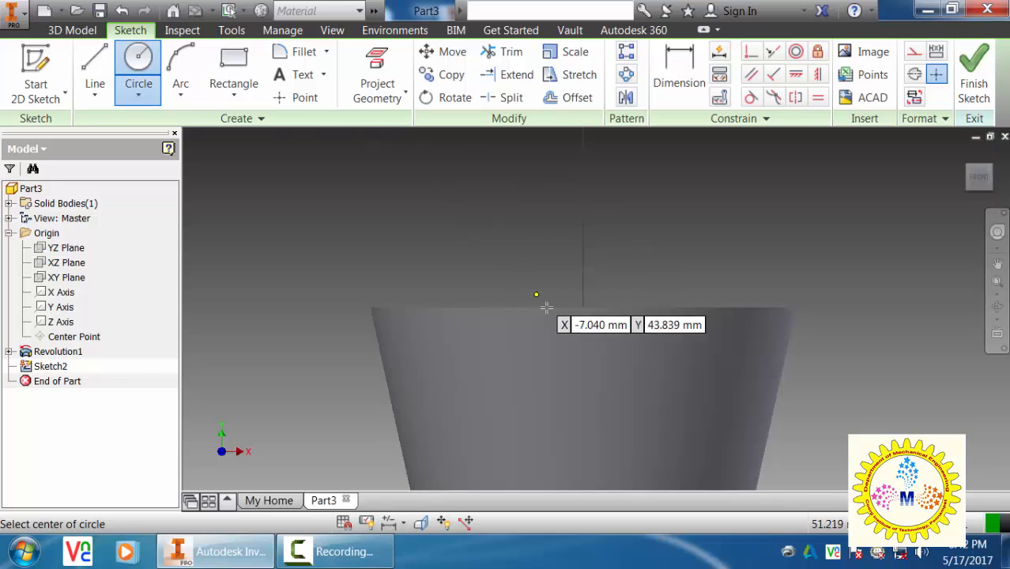
pyautogui.click(582, 307)
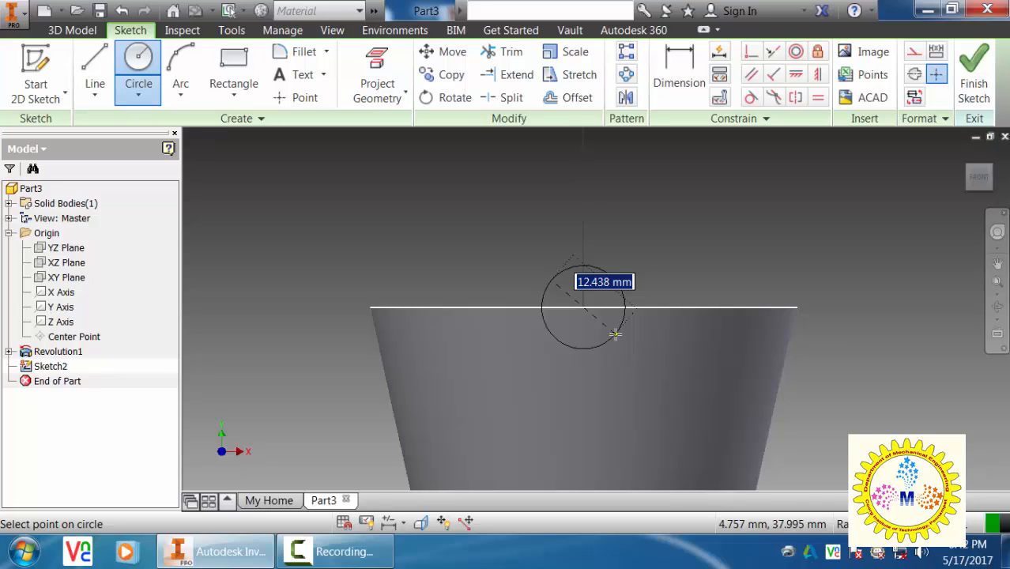
pyautogui.write('10')
pyautogui.press('Return')
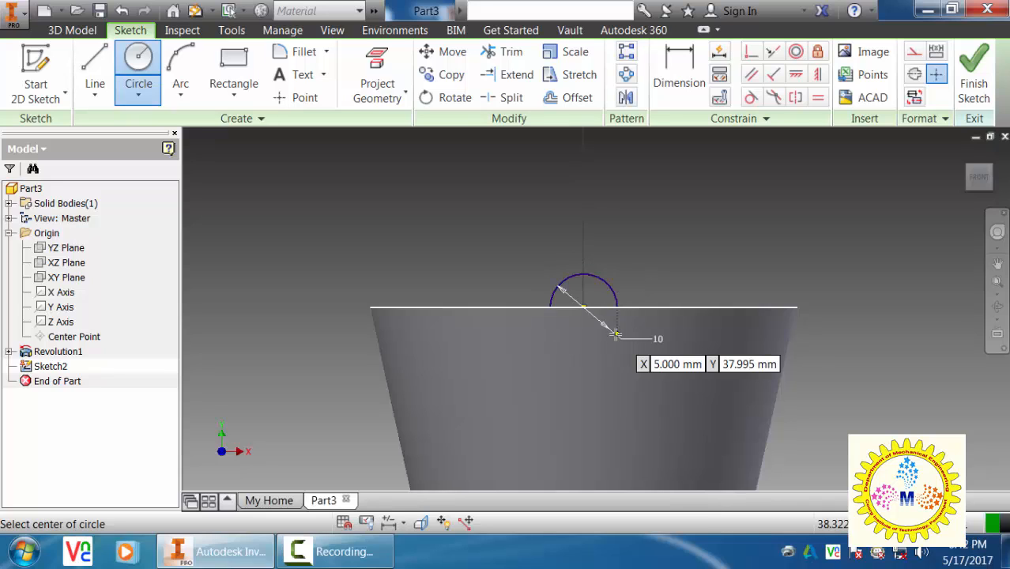
pyautogui.click(974, 79)
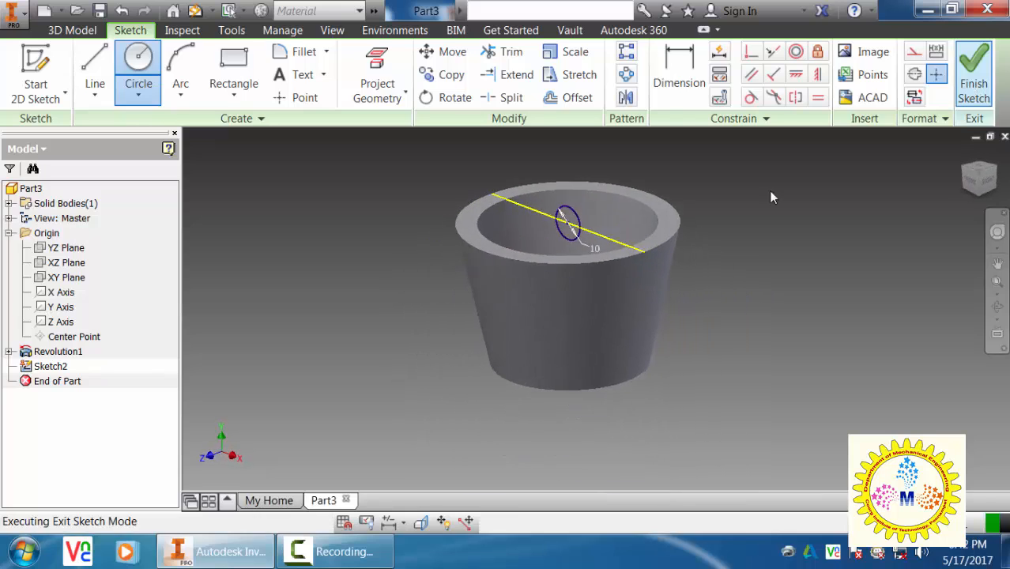
# Extrude the circle as a cut of 44.750 mm through one side of the cup's wall to notch the rim
pyautogui.press('e')
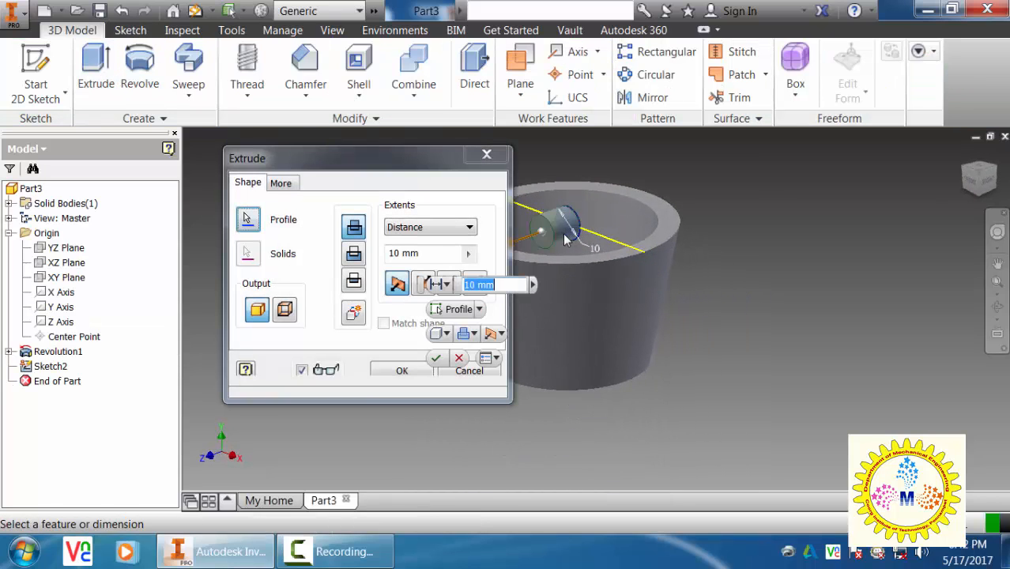
pyautogui.moveTo(410, 153); pyautogui.dragTo(301, 192)
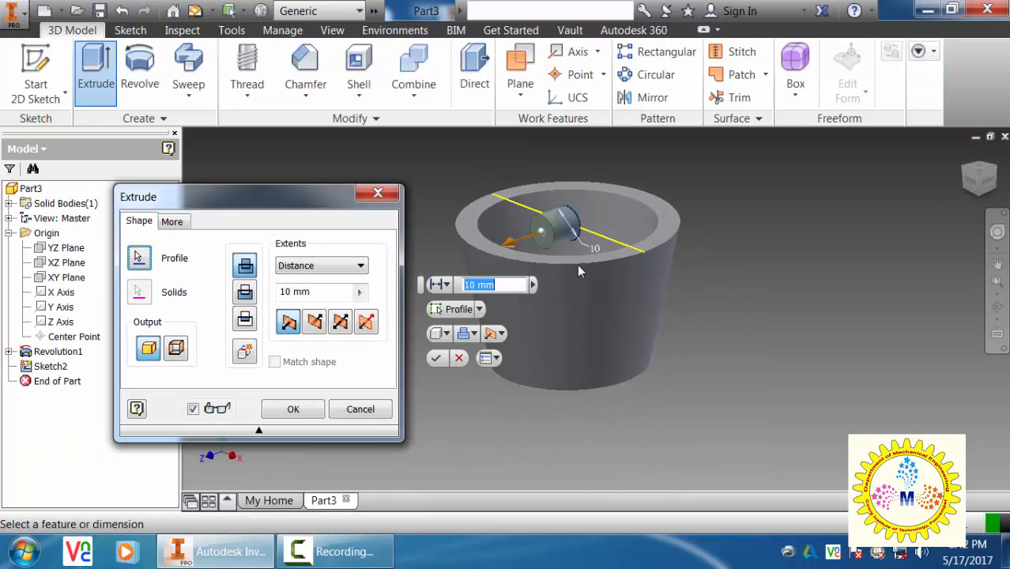
pyautogui.click(502, 243)
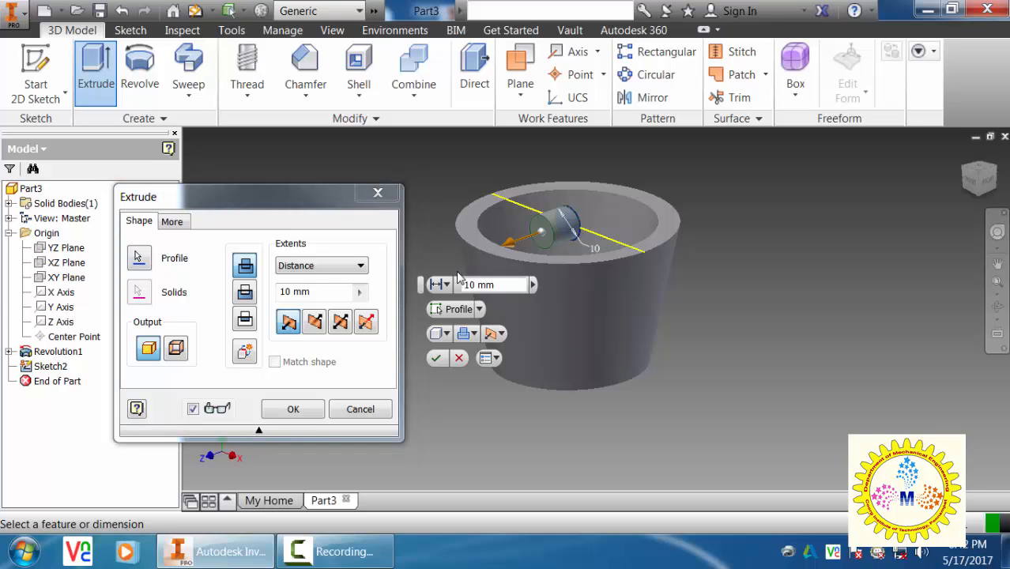
pyautogui.moveTo(512, 244); pyautogui.dragTo(427, 271)
pyautogui.click(245, 293)
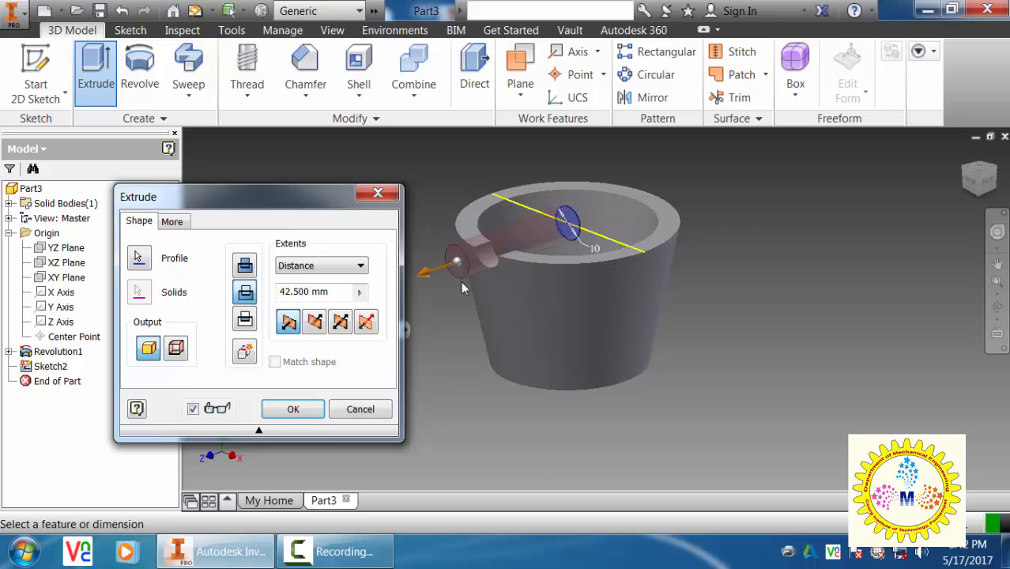
pyautogui.moveTo(428, 274); pyautogui.dragTo(419, 276)
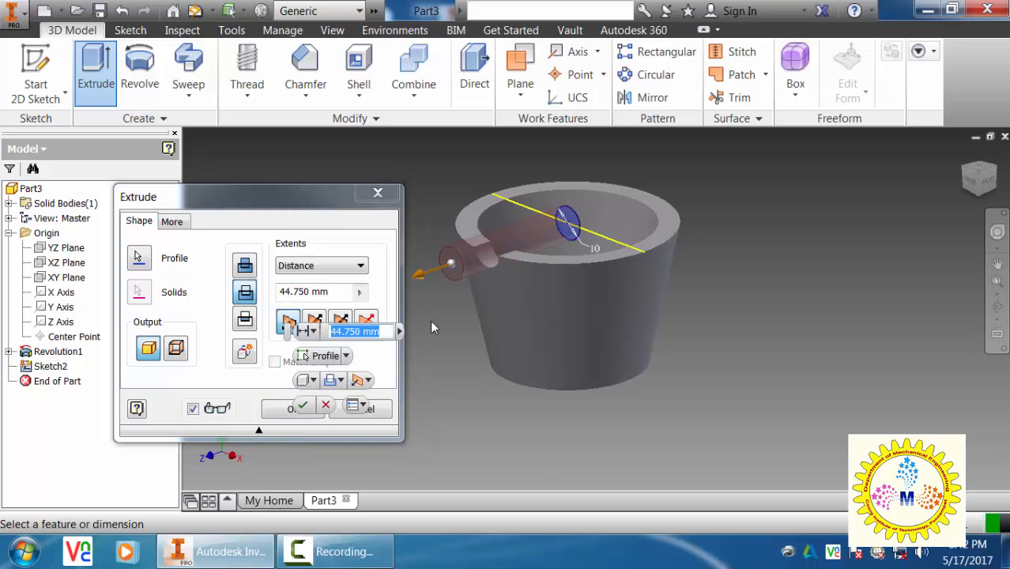
pyautogui.click(280, 413)
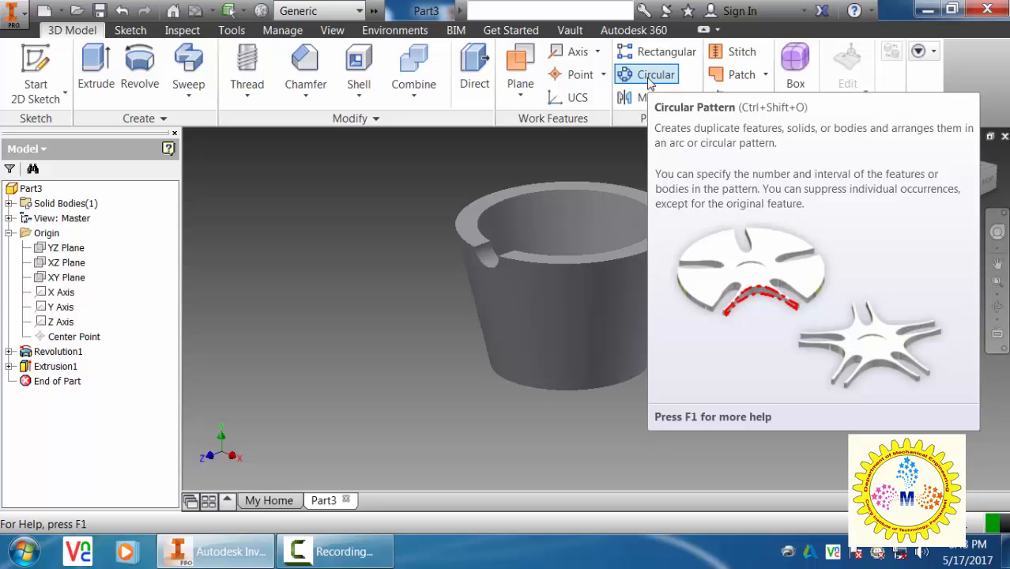
# Create a circular pattern of the rim notch with 4 occurrences over 360 deg about the cup's central axis
pyautogui.click(650, 79)
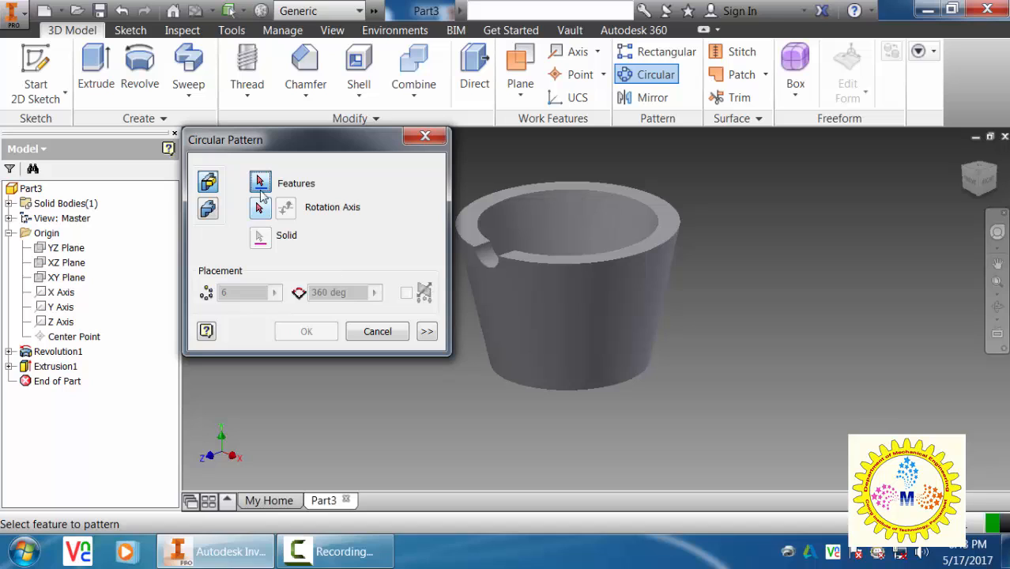
pyautogui.moveTo(487, 157); pyautogui.dragTo(624, 177, button='middle')
pyautogui.scroll(3, 621, 277)
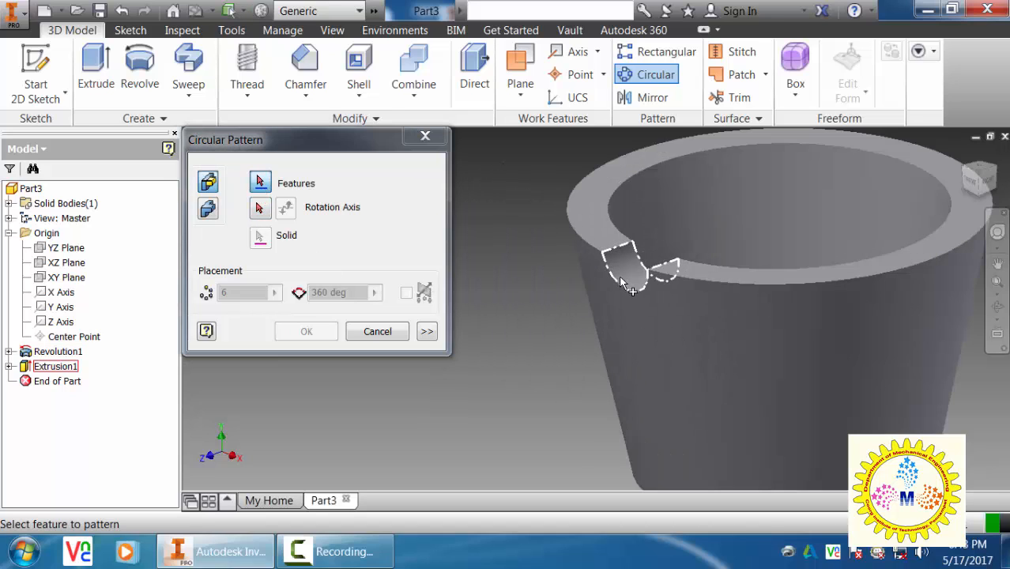
pyautogui.click(620, 279)
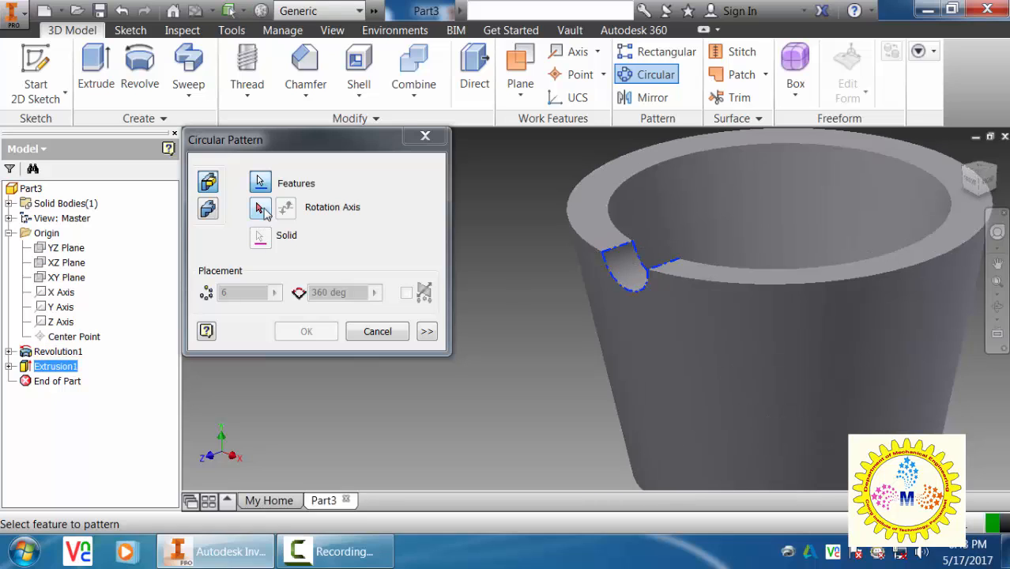
pyautogui.click(819, 211)
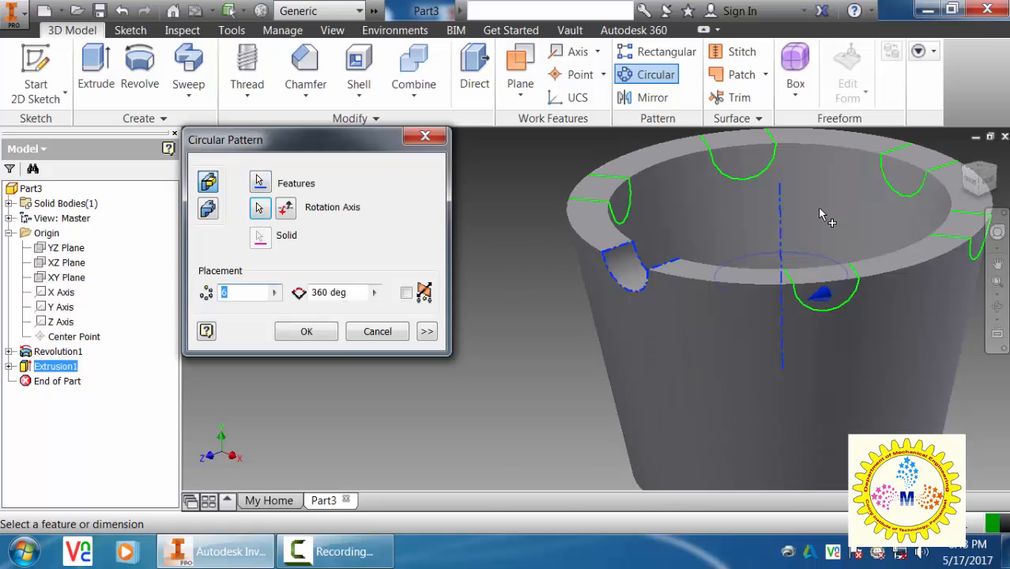
pyautogui.moveTo(240, 295); pyautogui.dragTo(225, 293)
pyautogui.write('4')
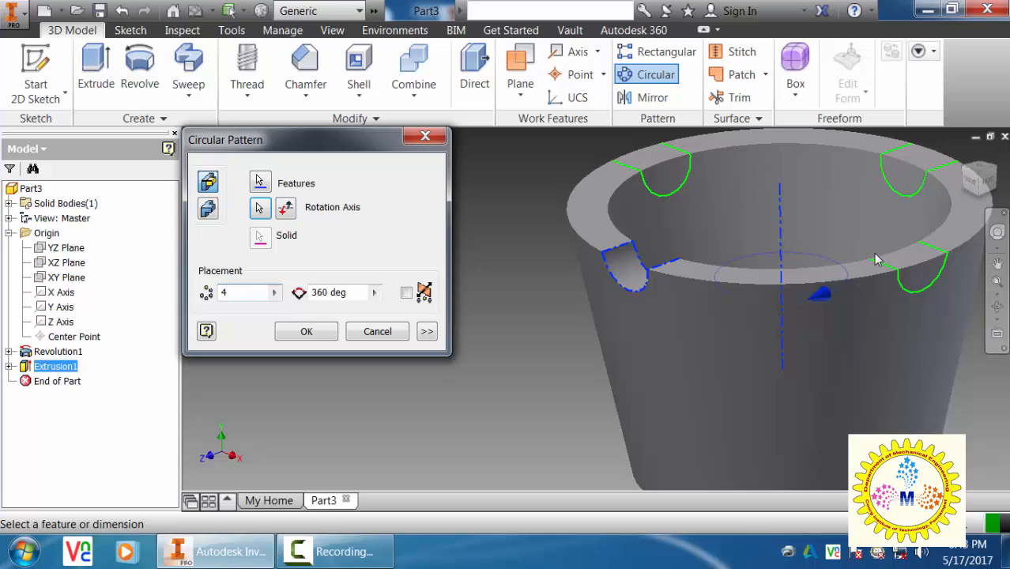
pyautogui.click(308, 333)
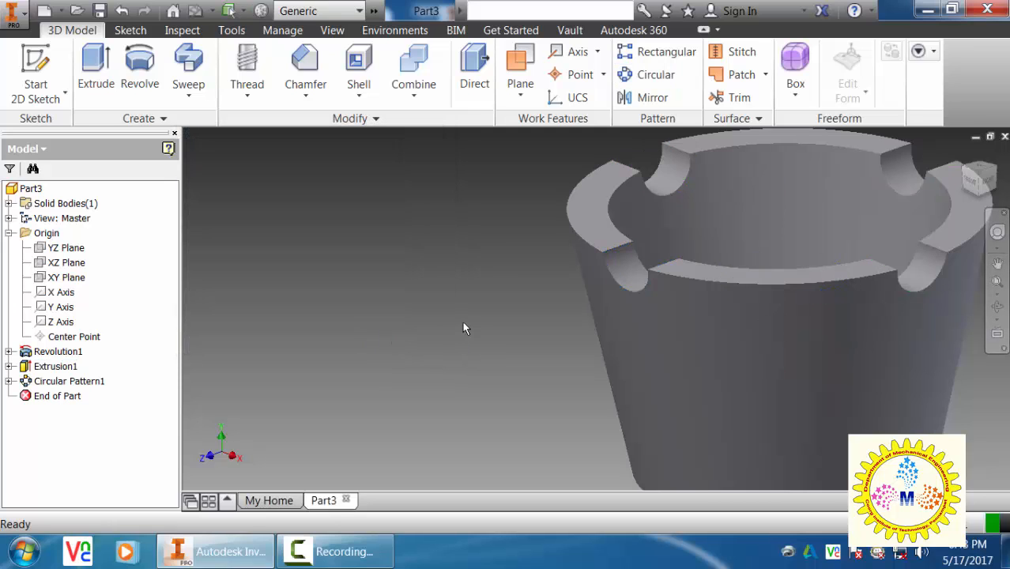
pyautogui.press('F6')
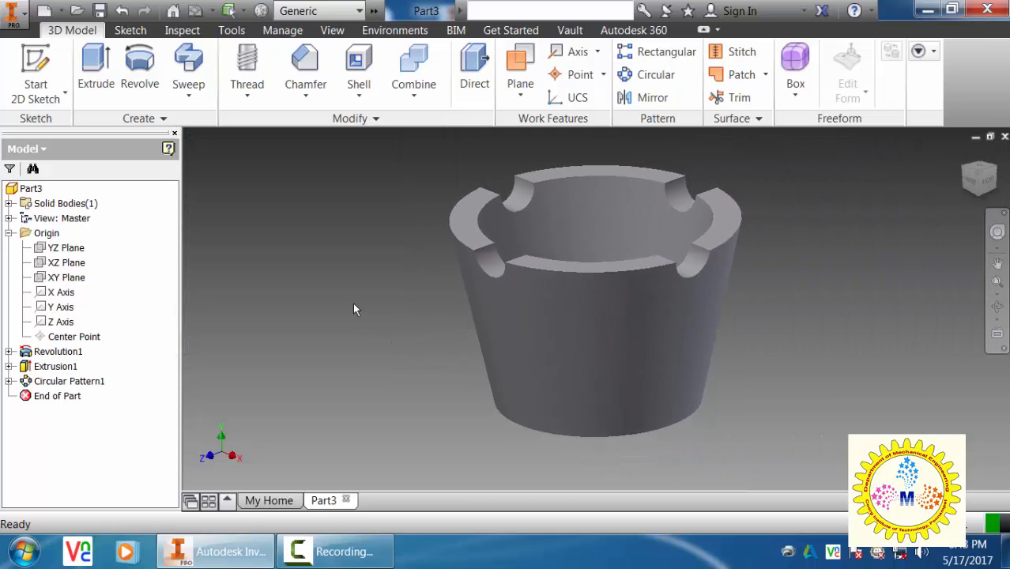
# Set the part's physical material to Steel, Cast in its iProperties
pyautogui.click(13, 14)
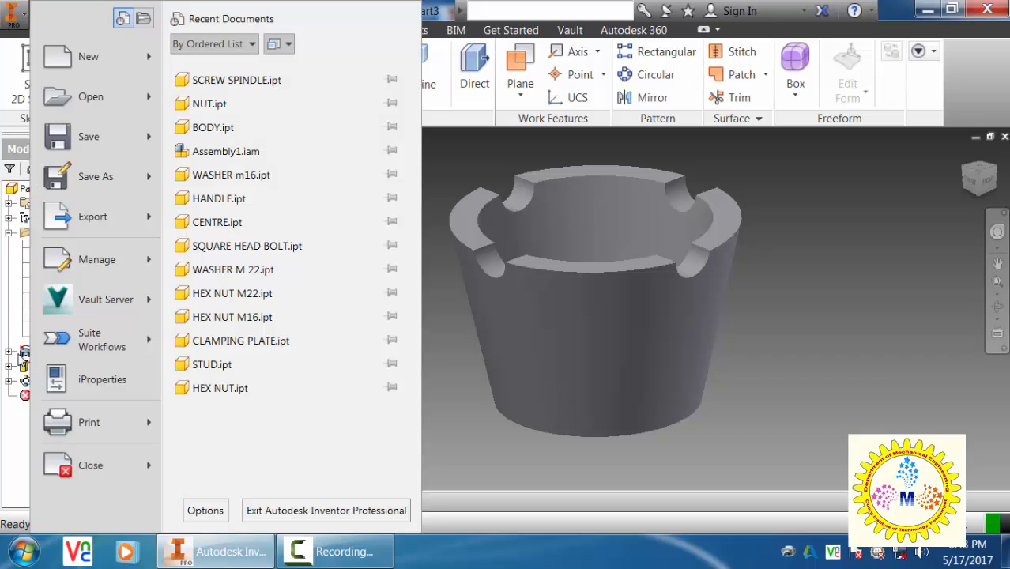
pyautogui.click(68, 382)
pyautogui.click(336, 41)
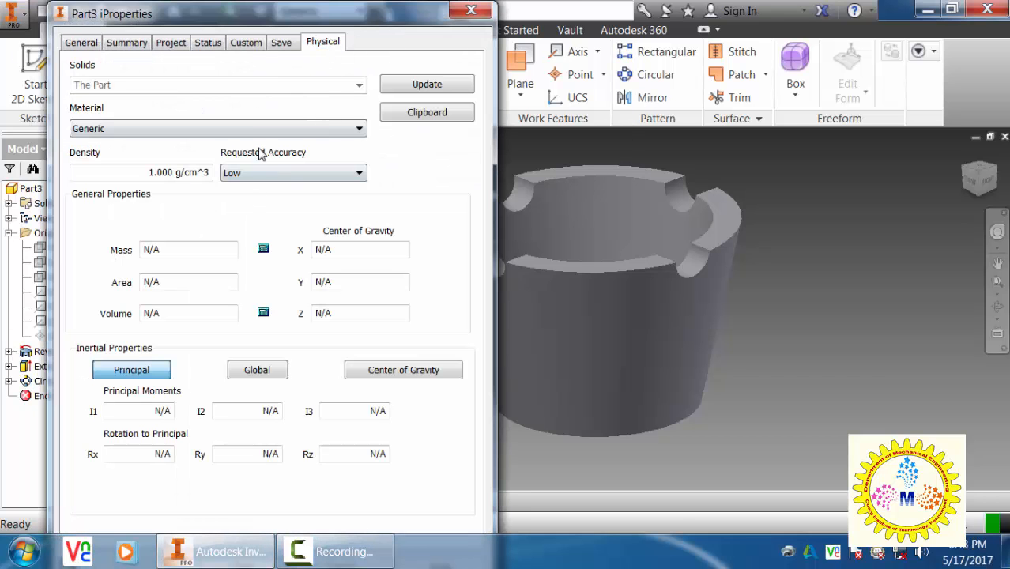
pyautogui.click(264, 130)
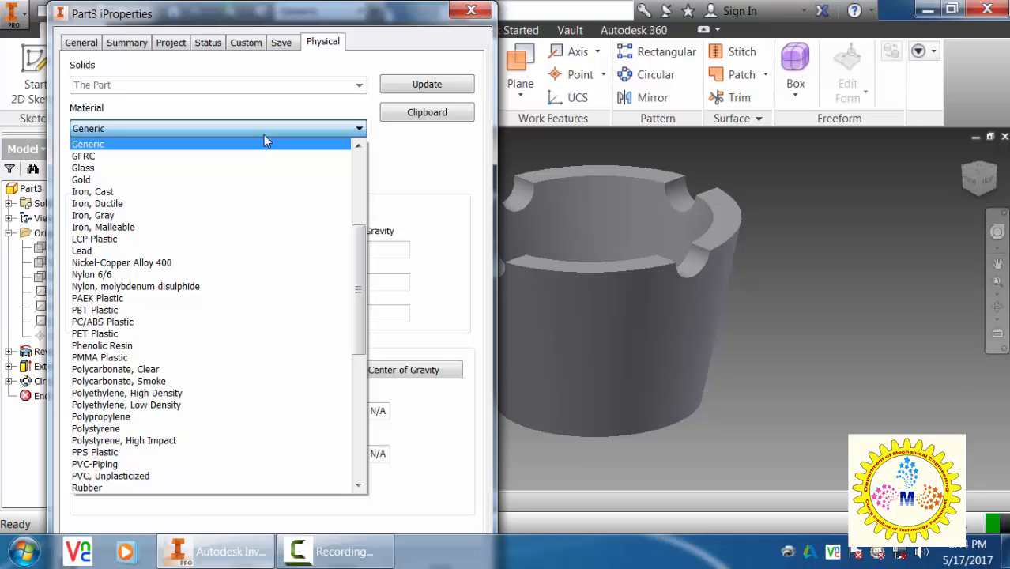
pyautogui.scroll(-5, 131, 395)
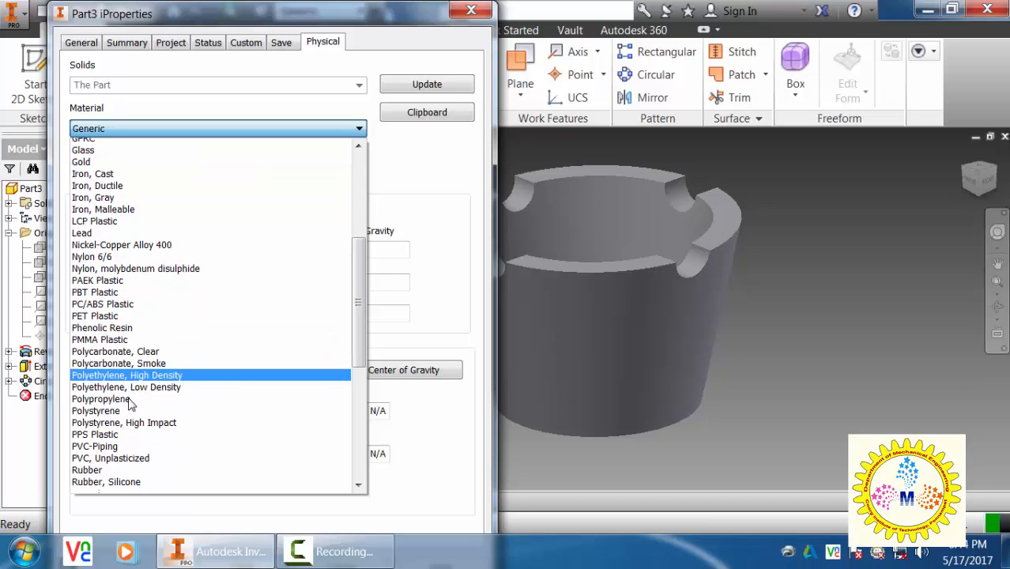
pyautogui.scroll(-4, 131, 405)
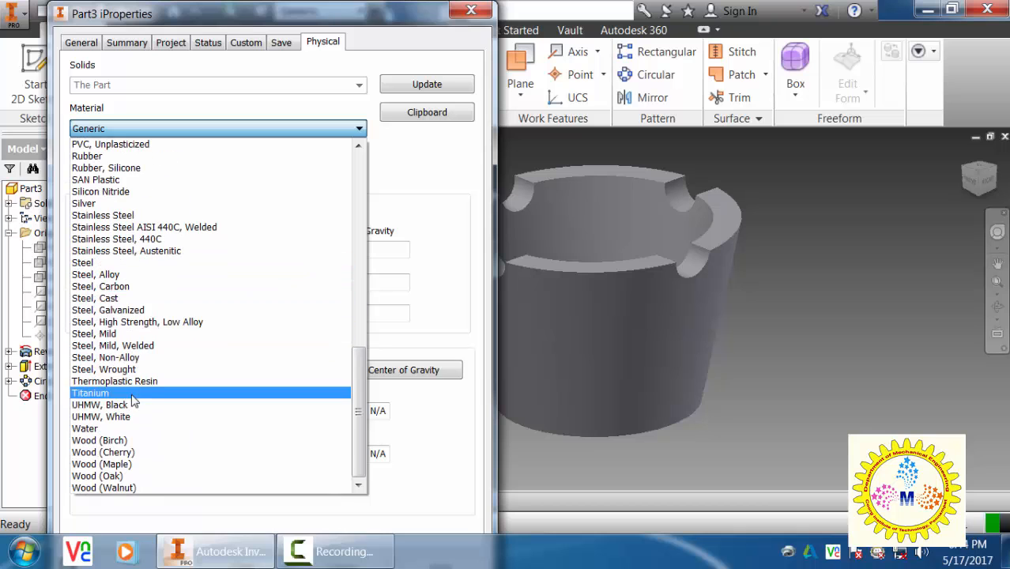
pyautogui.click(146, 299)
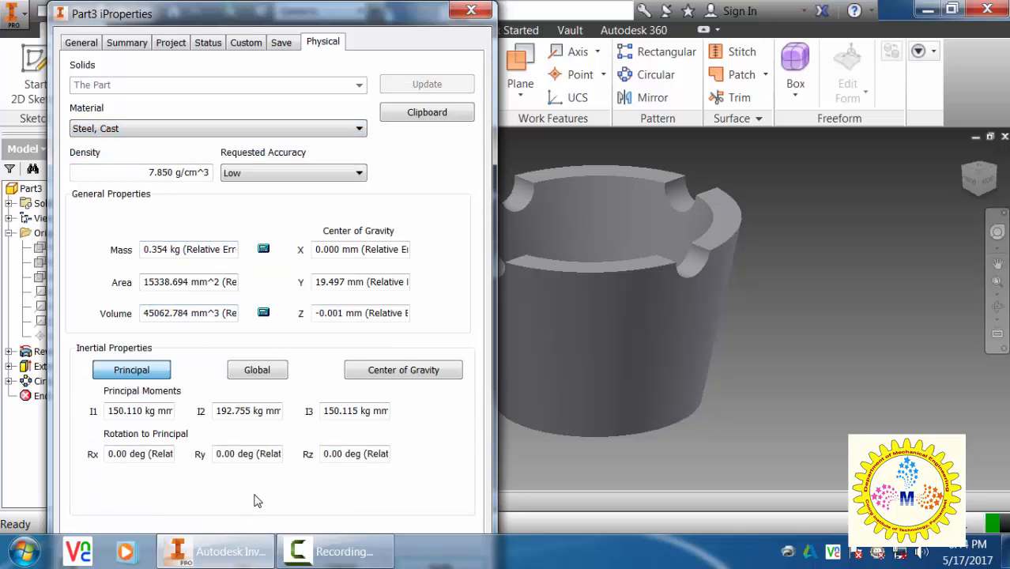
pyautogui.press('Escape')
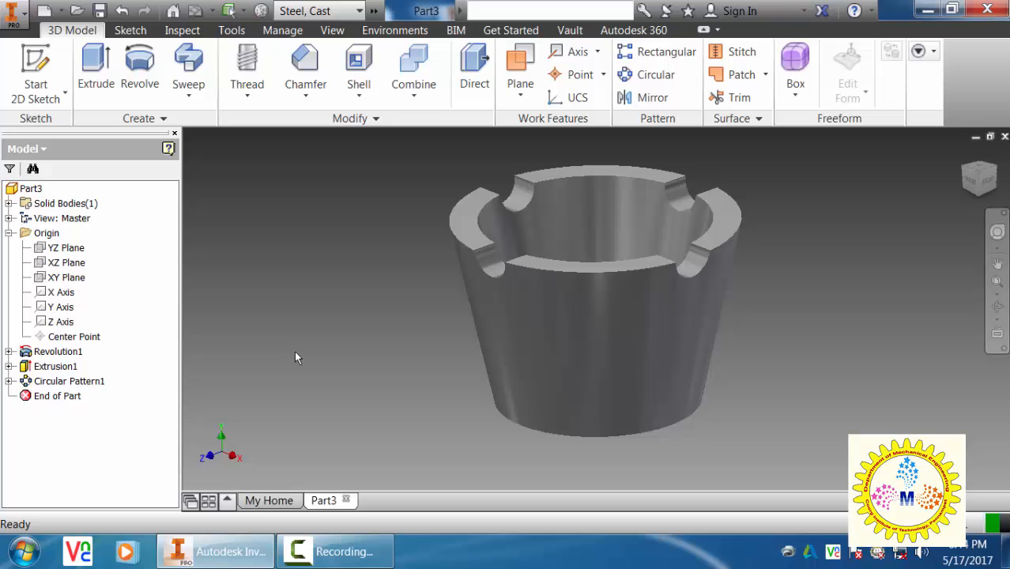
# Save the part as CUP in the Screw Jack folder and close it
pyautogui.click(12, 14)
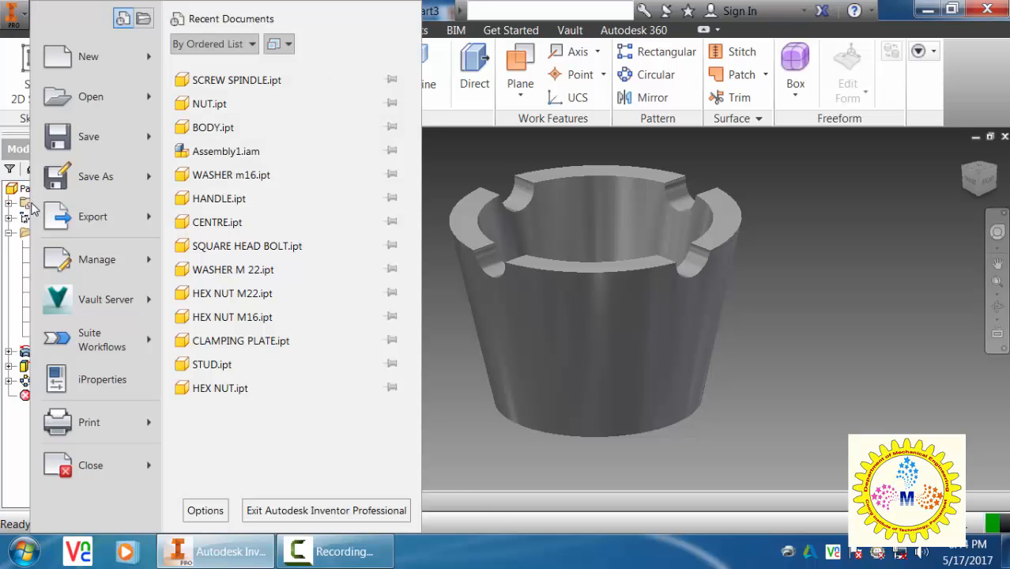
pyautogui.click(102, 177)
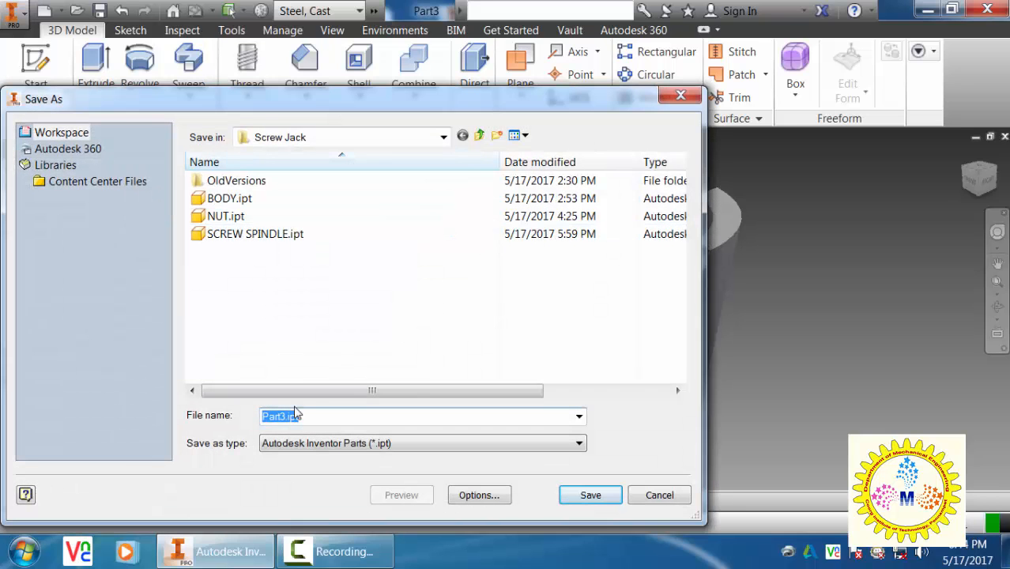
pyautogui.write('CUP')
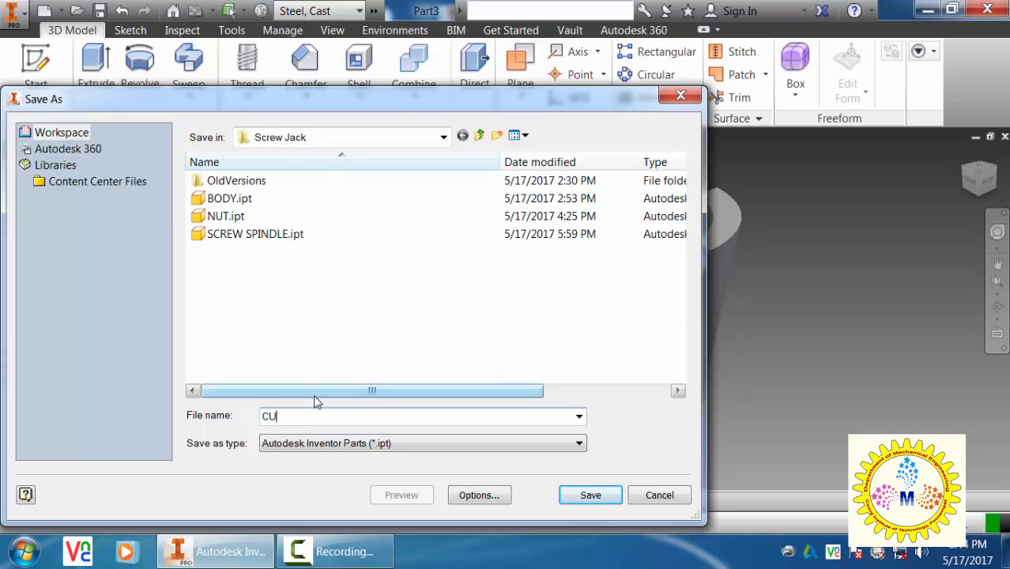
pyautogui.click(587, 495)
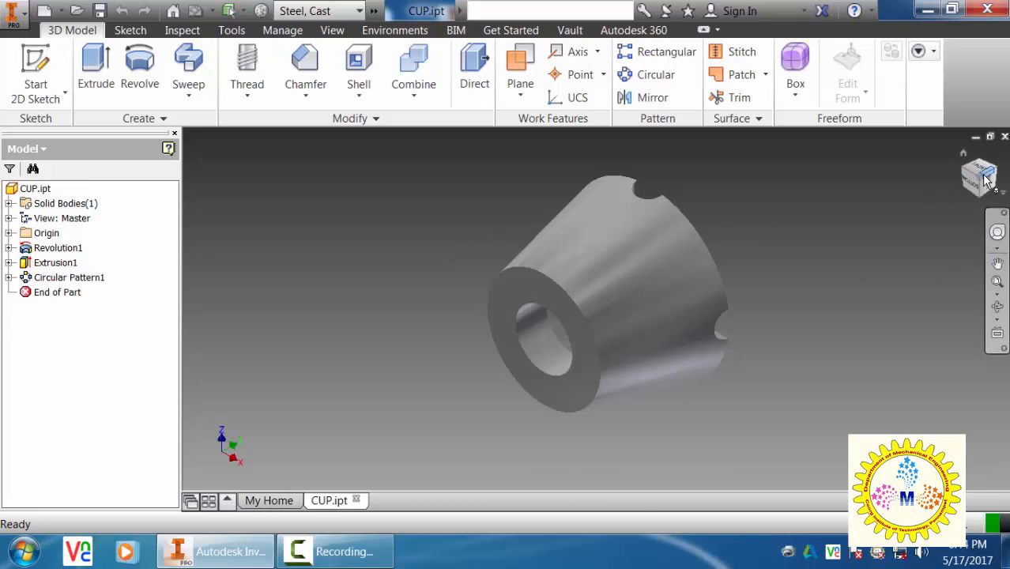
pyautogui.click(1005, 136)
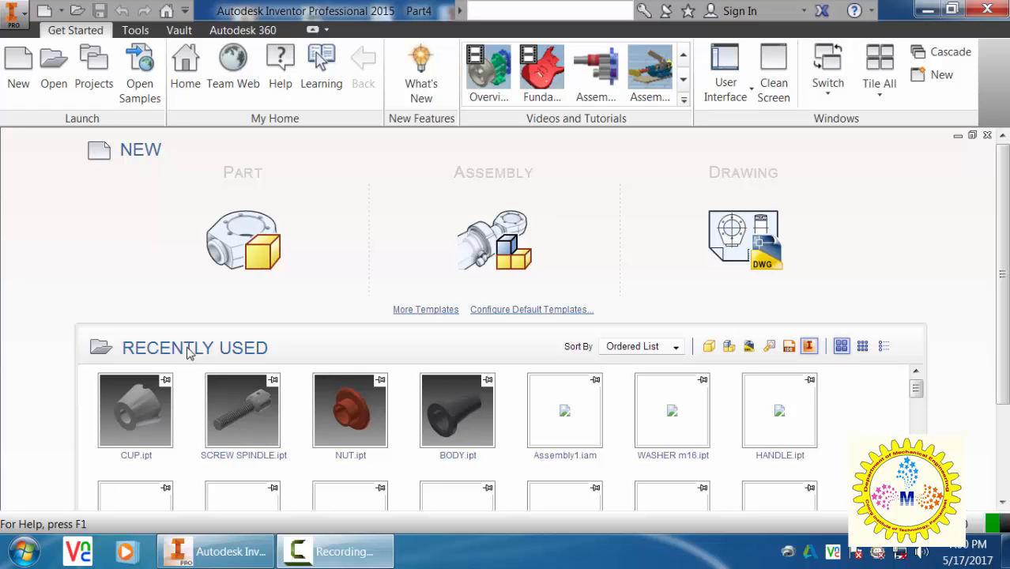
# Create a new part from the metric Standard (mm).ipt template and start a 2D sketch on the XY plane
pyautogui.click(19, 71)
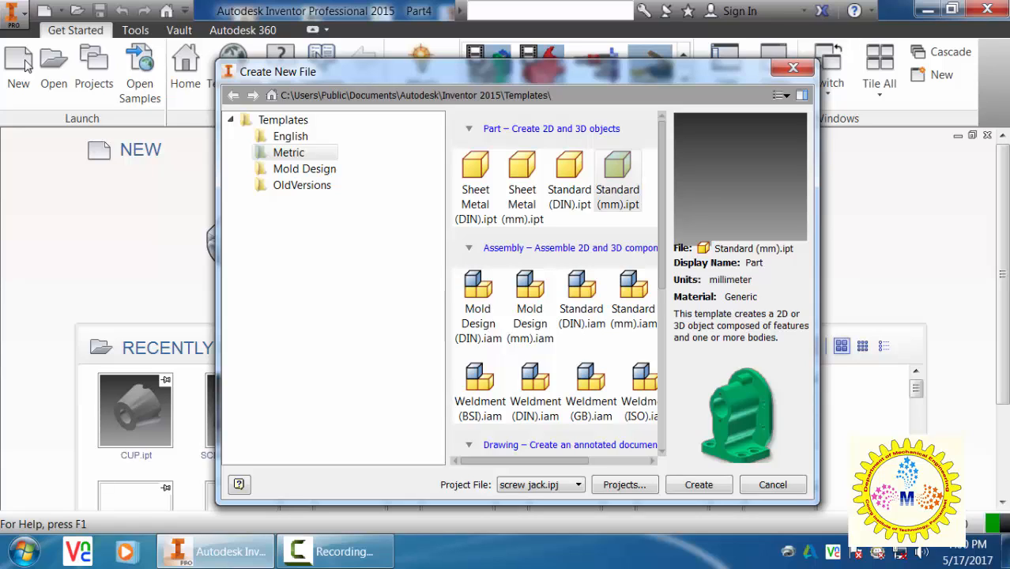
pyautogui.click(631, 196)
pyautogui.doubleClick(630, 196)
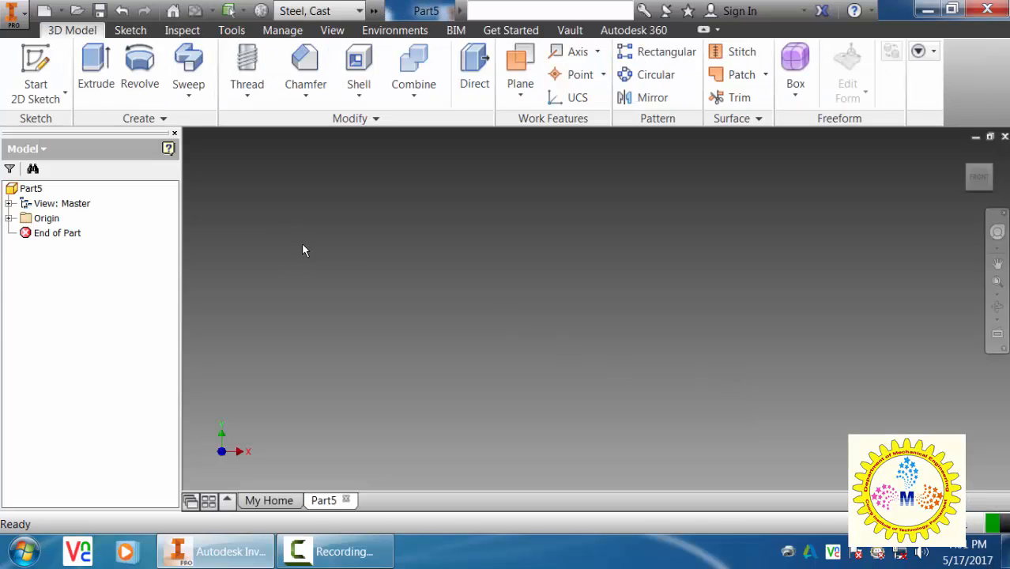
pyautogui.click(36, 69)
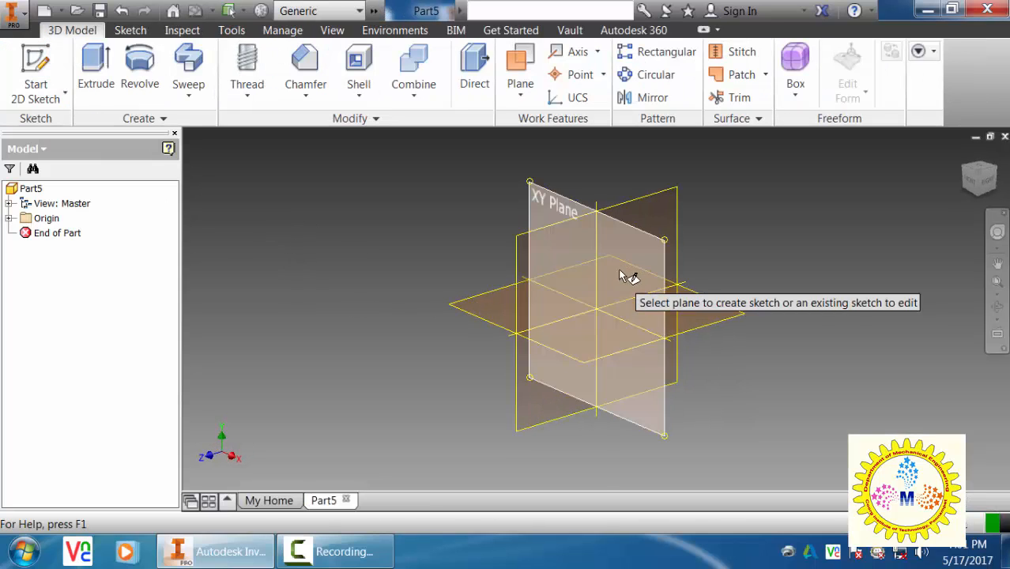
pyautogui.click(629, 265)
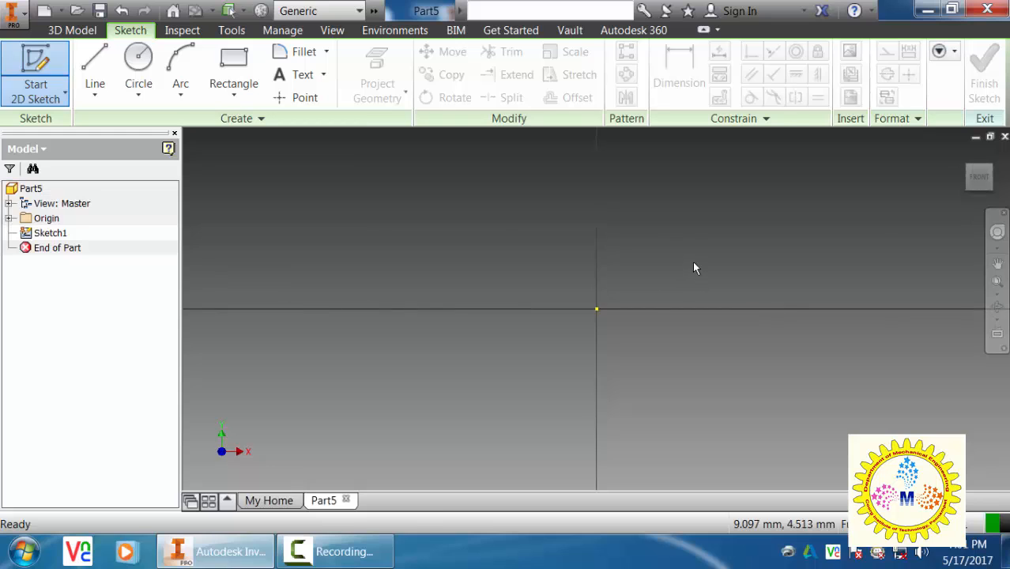
# Sketch a closed five-sided profile resting on the horizontal axis, about 17 mm wide and 7.8 mm high, with a sloped corner facing the origin
pyautogui.moveTo(693, 265); pyautogui.dragTo(491, 342, button='middle')
pyautogui.click(94, 71)
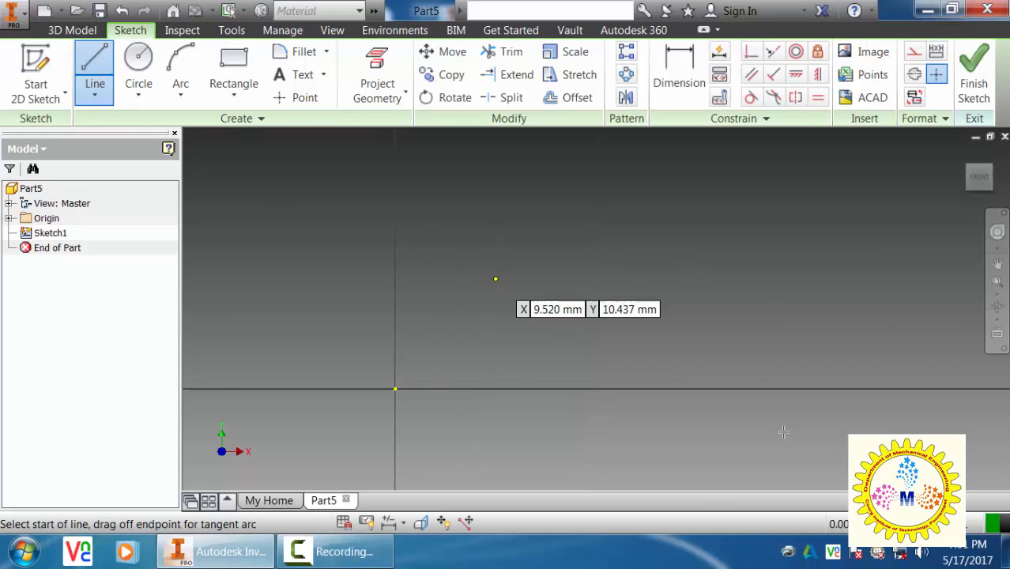
pyautogui.click(526, 388)
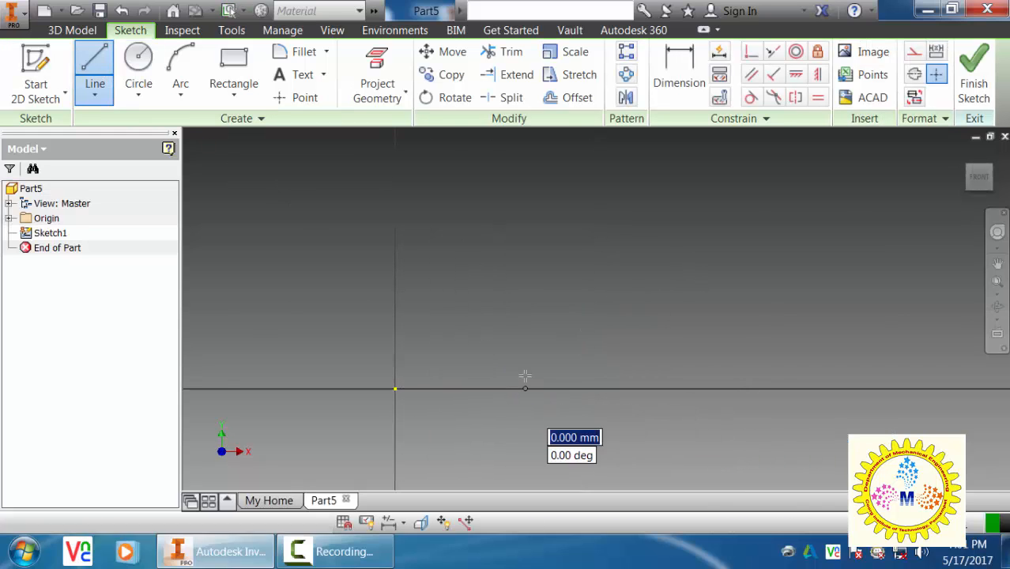
pyautogui.click(526, 353)
pyautogui.click(579, 307)
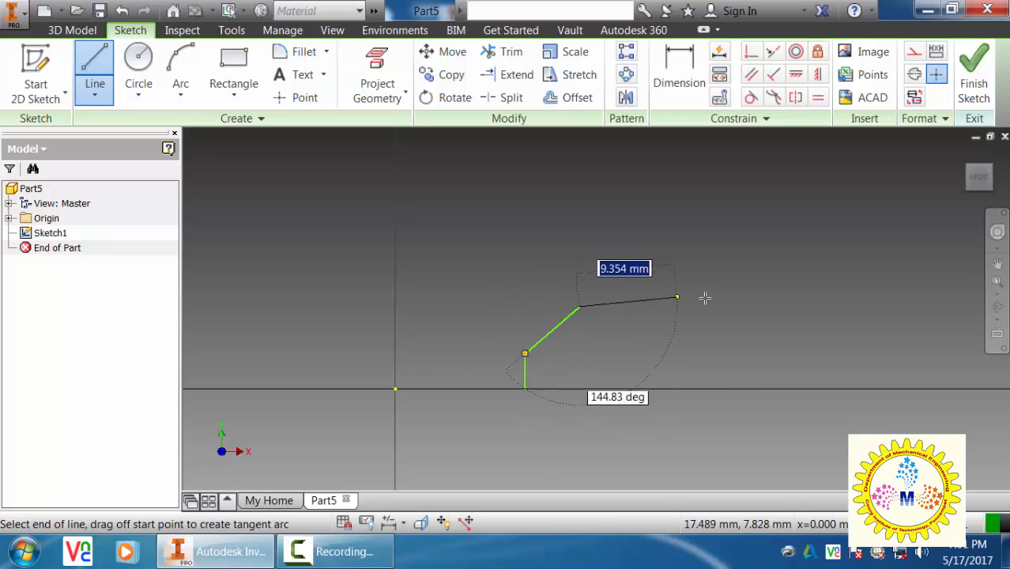
pyautogui.click(705, 307)
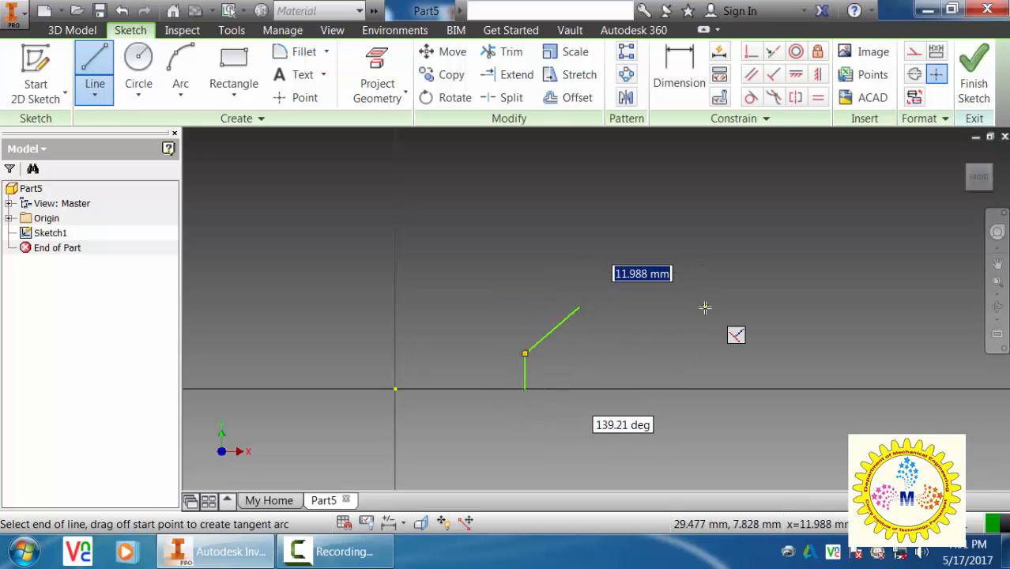
pyautogui.click(705, 388)
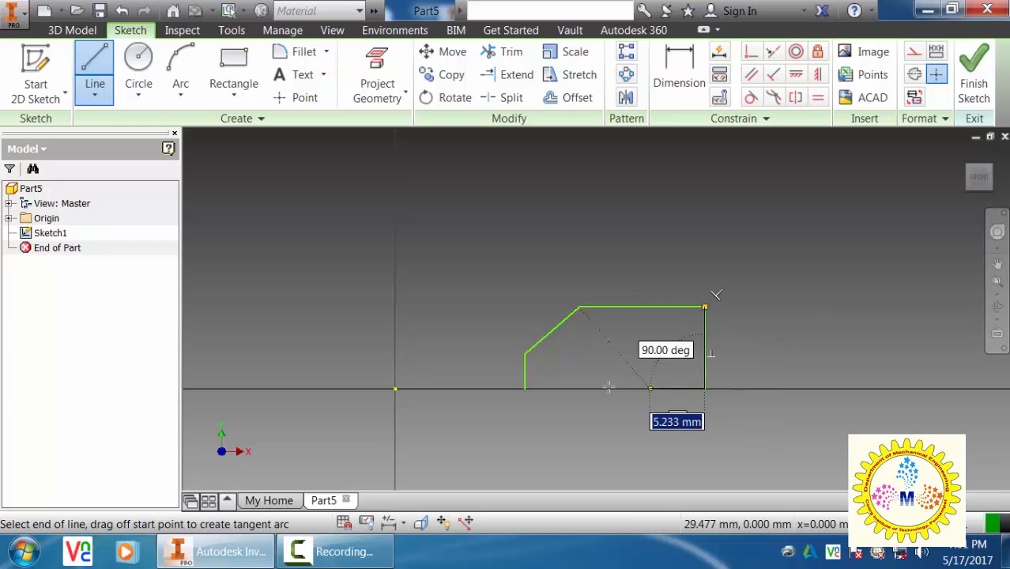
pyautogui.click(526, 389)
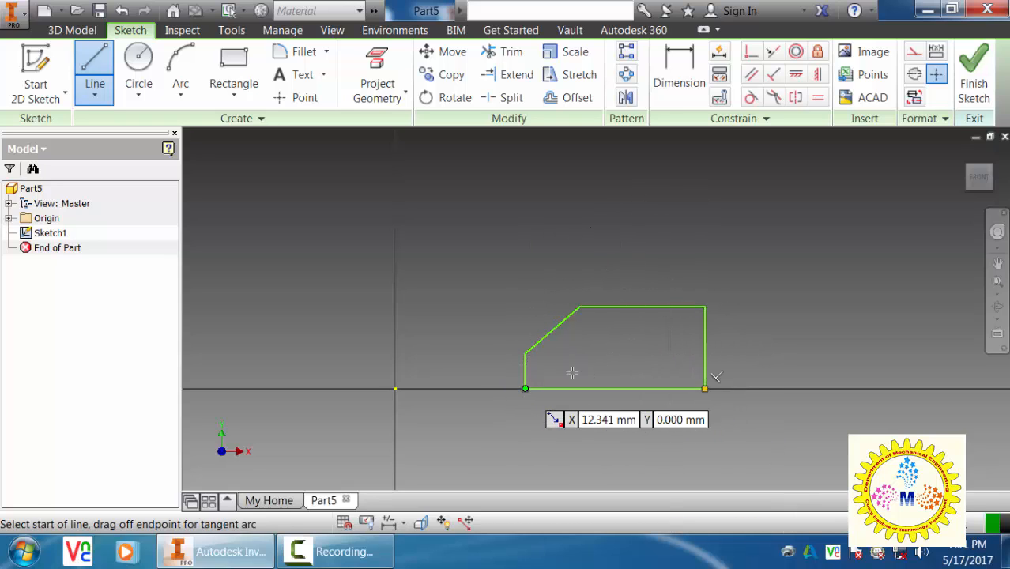
# Draw a vertical line about 7.8 mm long up from the origin and convert it to a centerline
pyautogui.click(396, 388)
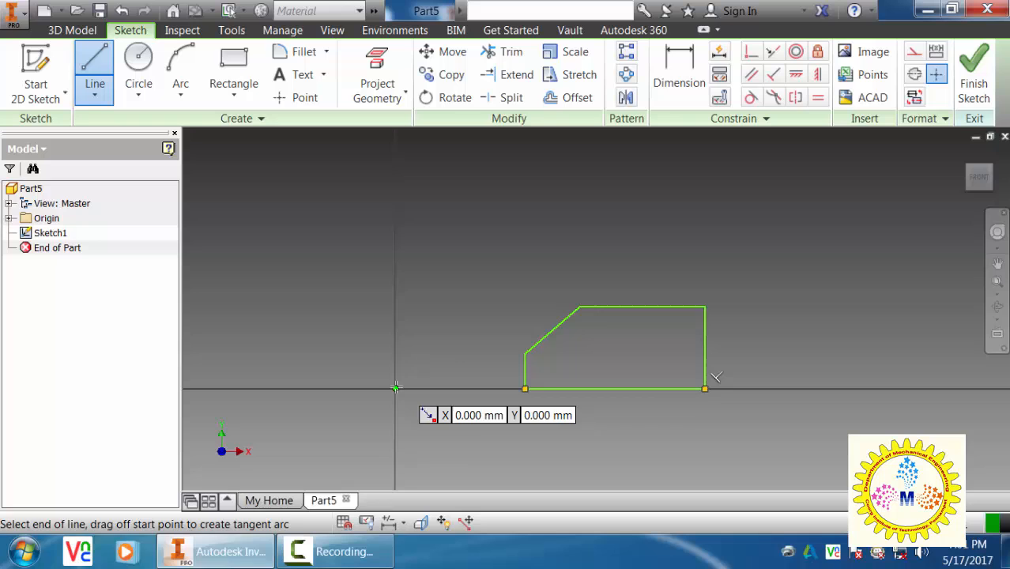
pyautogui.click(396, 306)
pyautogui.rightClick(523, 189)
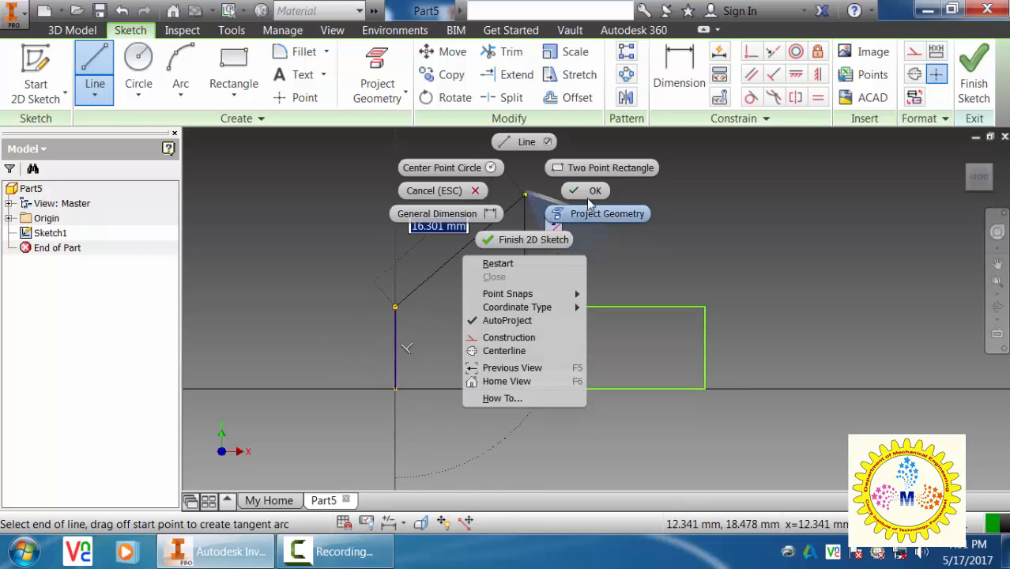
pyautogui.click(593, 189)
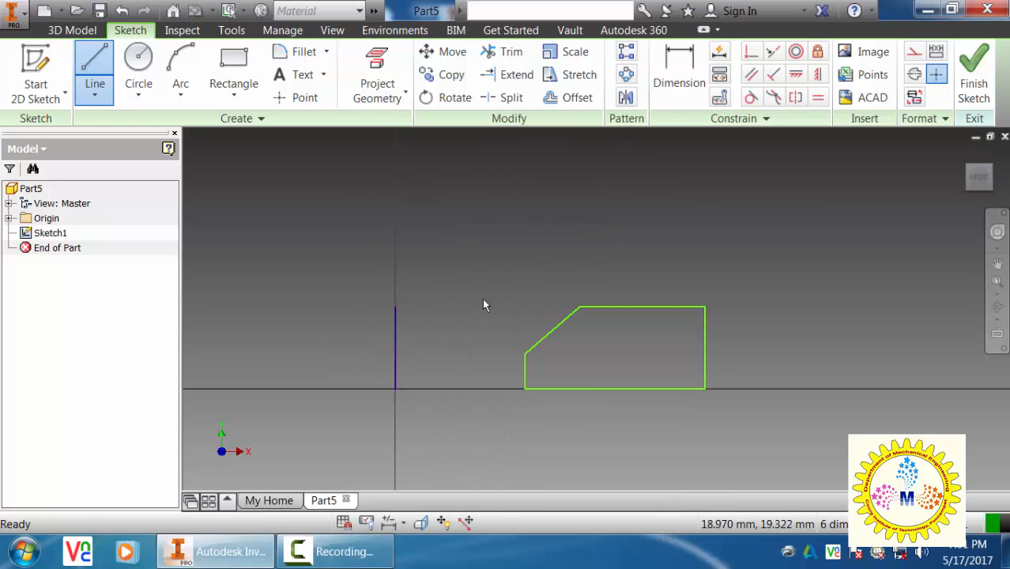
pyautogui.click(396, 324)
pyautogui.click(916, 75)
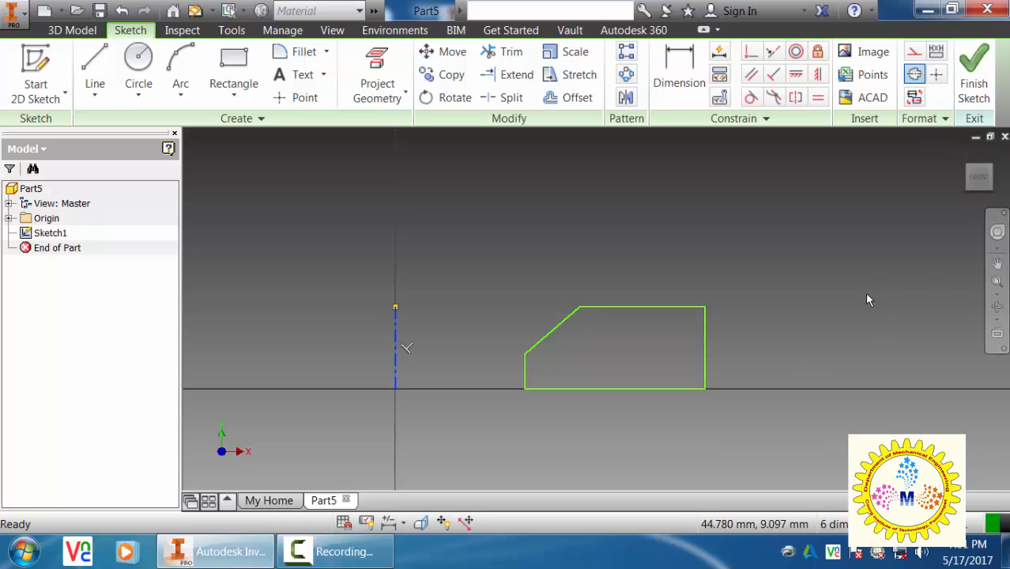
pyautogui.click(873, 293)
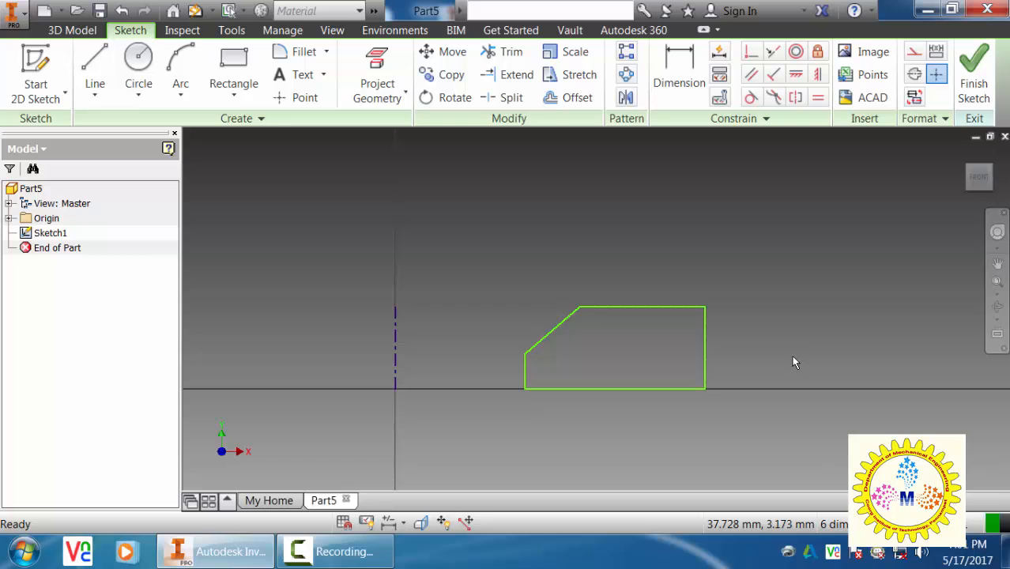
# Dimension the profile's short inner vertical edge from the centerline as a 14.5 mm diameter
pyautogui.click(679, 75)
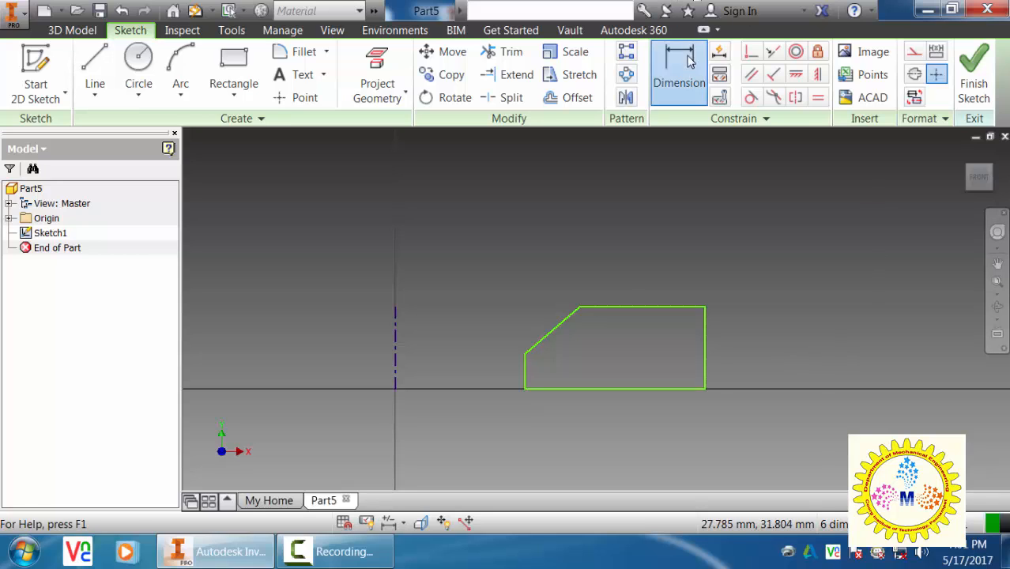
pyautogui.click(527, 375)
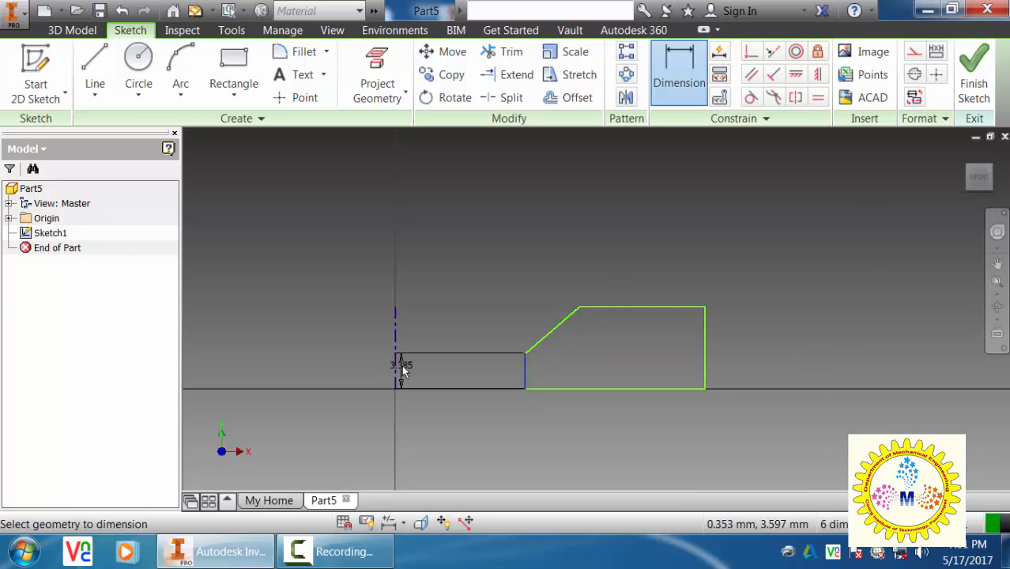
pyautogui.click(398, 372)
pyautogui.click(388, 249)
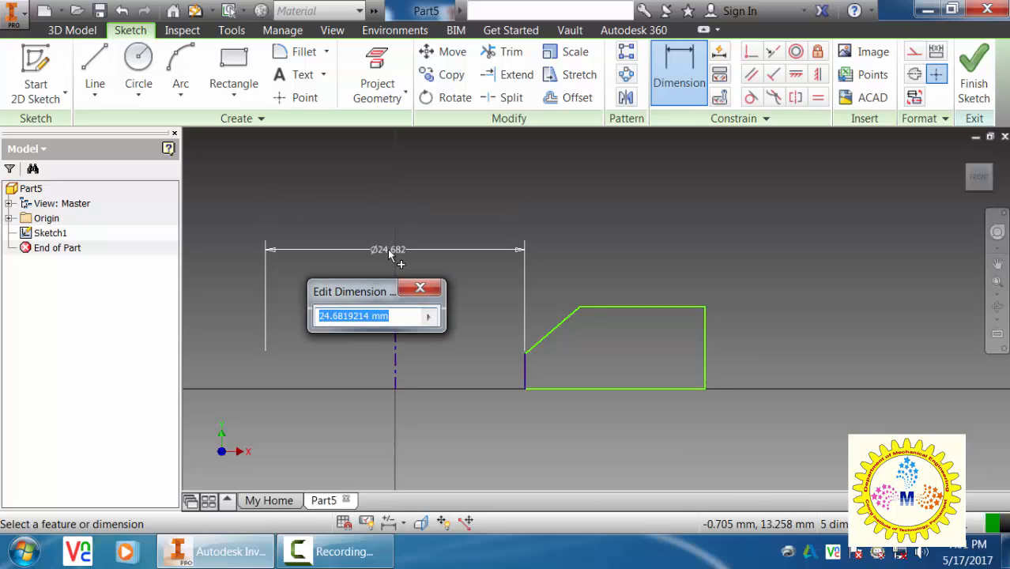
pyautogui.write('14.5')
pyautogui.press('Return')
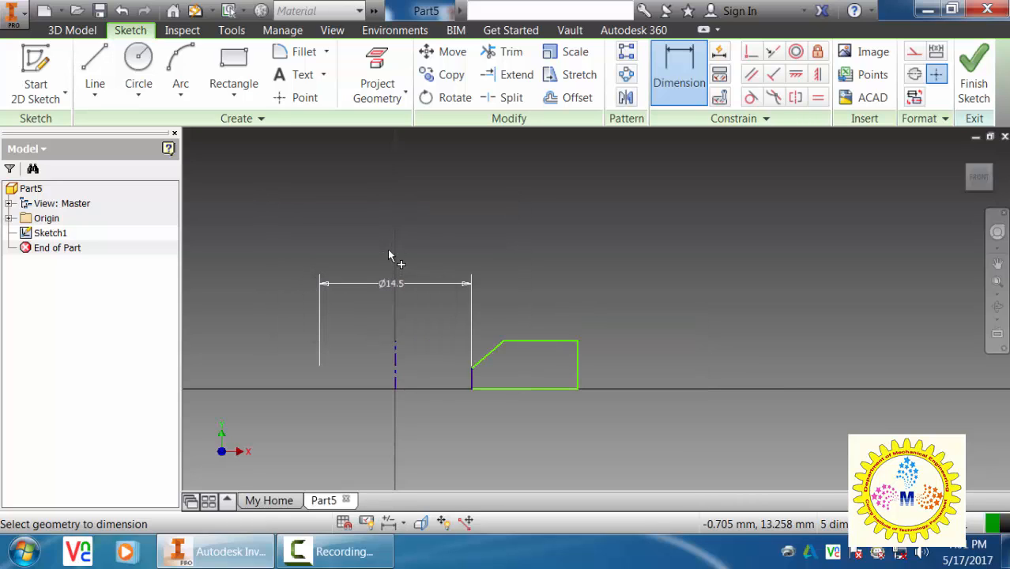
# Place an angular dimension between the profile's sloped edge and the centerline and open its value for editing
pyautogui.click(488, 354)
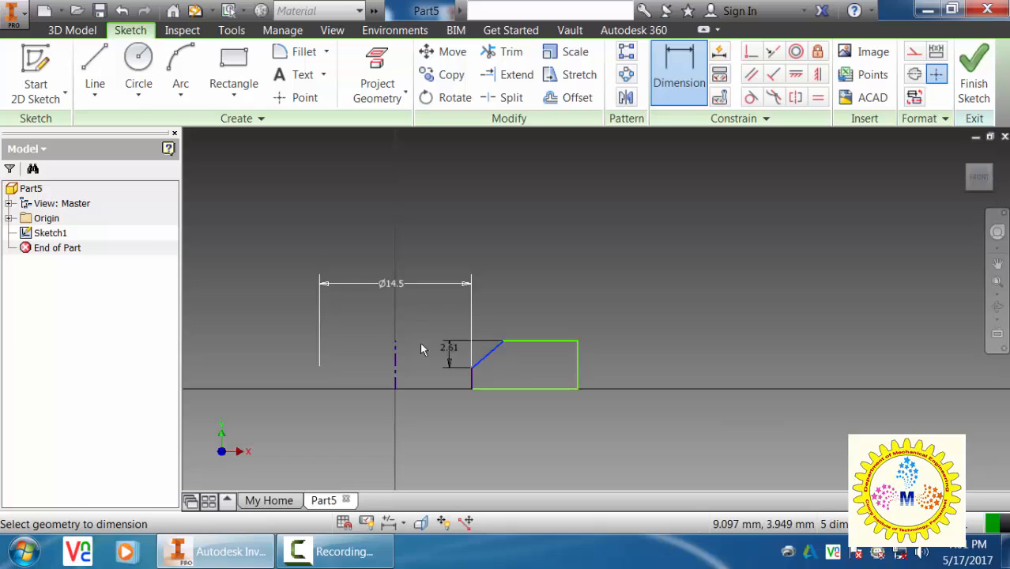
pyautogui.click(395, 364)
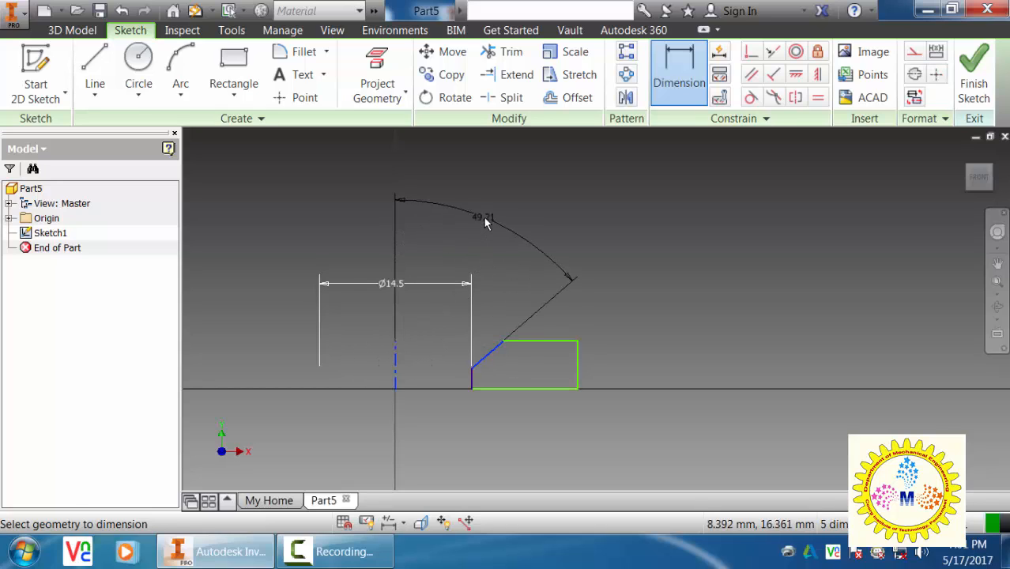
pyautogui.click(484, 218)
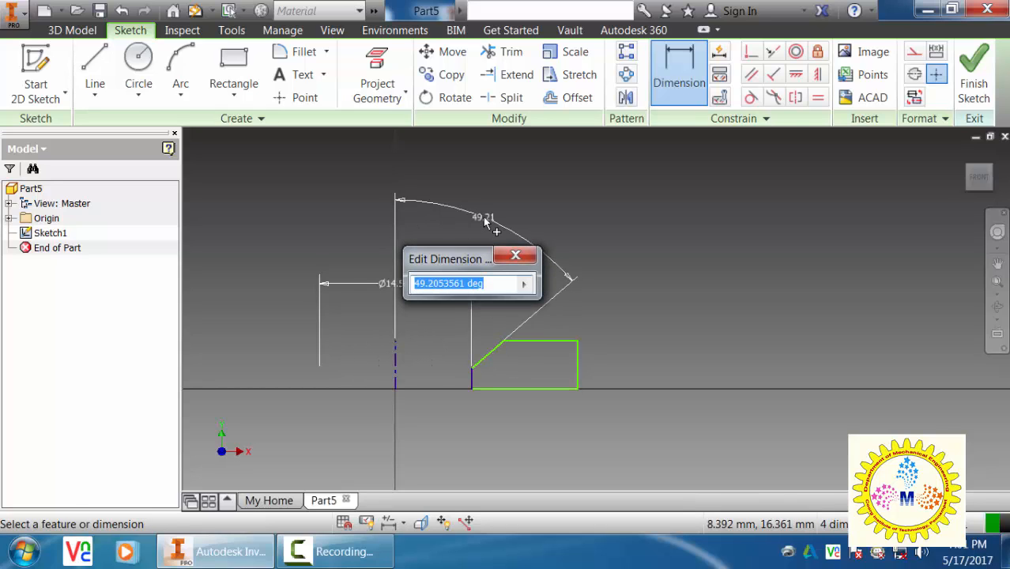
# Set the slanted edge's angle to the centerline to 45 degrees and dimension its upper end as a 25 mm diameter about the centerline
pyautogui.write('45')
pyautogui.press('Return')
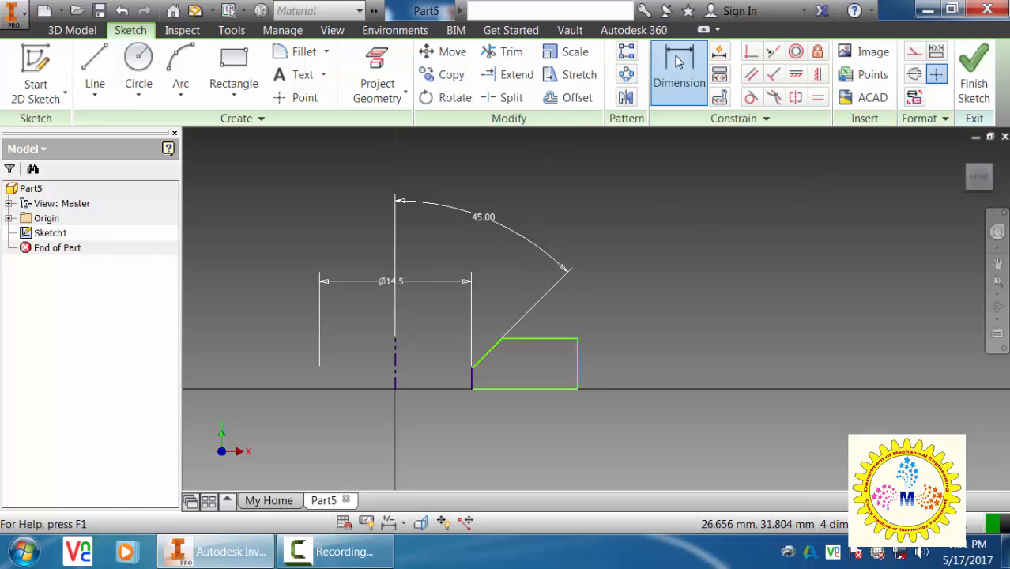
pyautogui.click(501, 339)
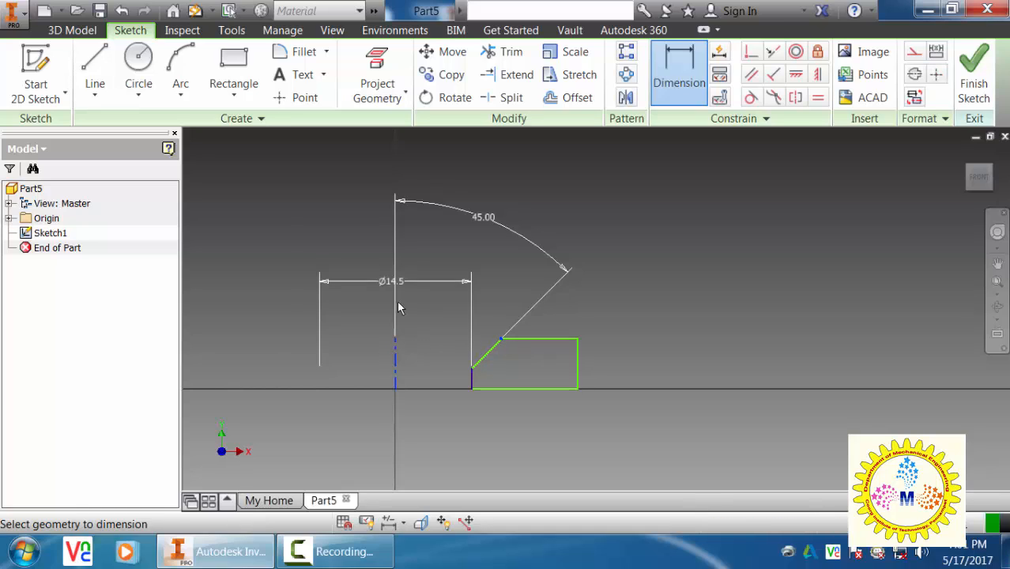
pyautogui.click(397, 300)
pyautogui.click(388, 232)
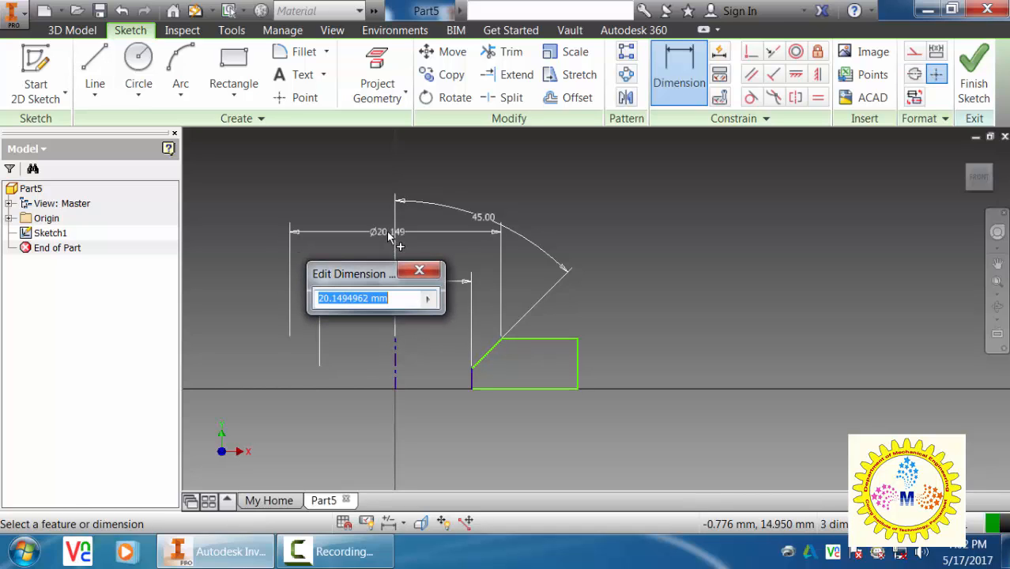
pyautogui.write('25')
pyautogui.press('Return')
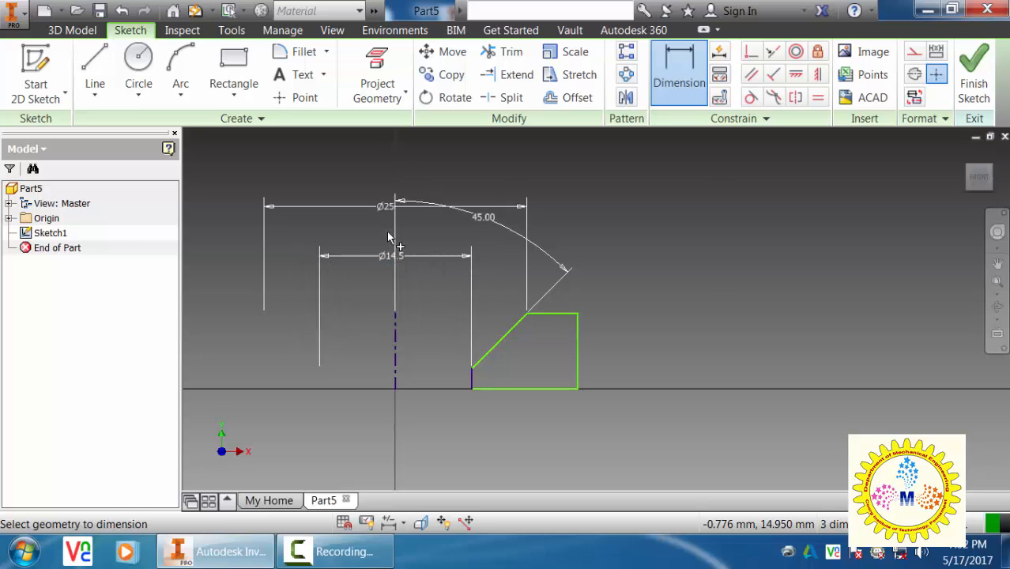
# Dimension the profile's overall height as 8 mm and its outer vertical edge as a 35 mm diameter about the centerline
pyautogui.click(568, 315)
pyautogui.click(645, 338)
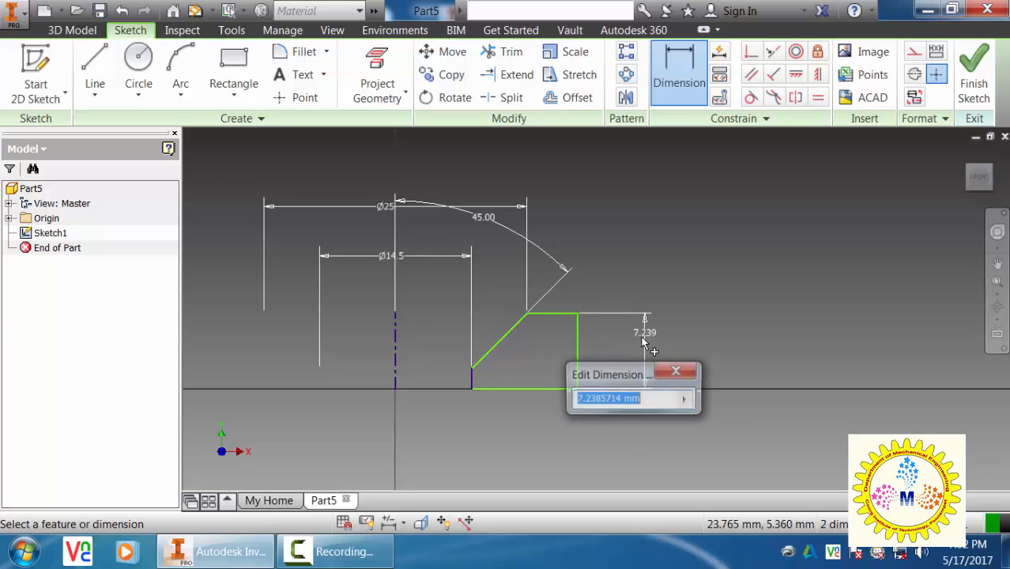
pyautogui.write('8')
pyautogui.press('Return')
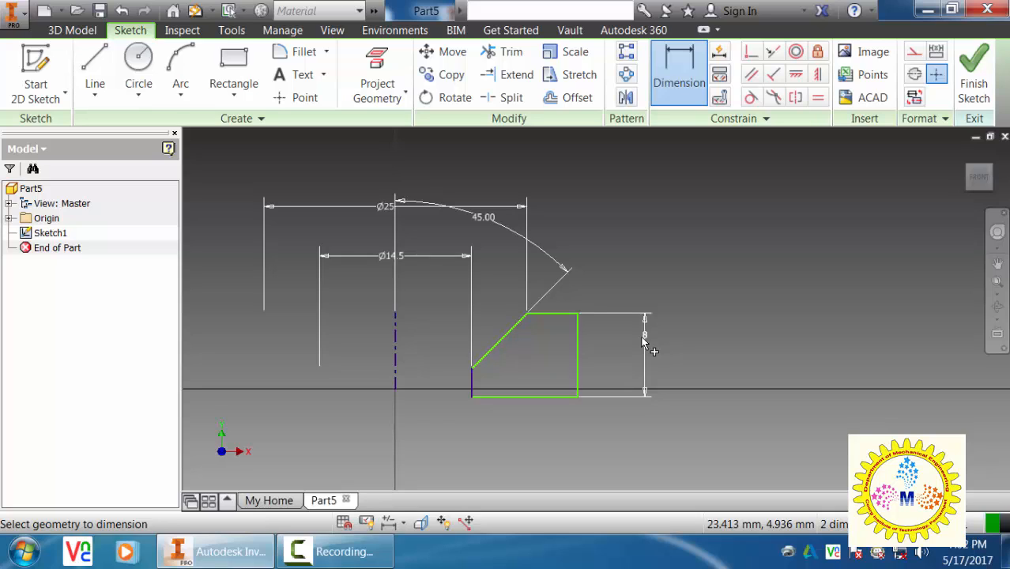
pyautogui.click(578, 361)
pyautogui.click(395, 359)
pyautogui.click(417, 420)
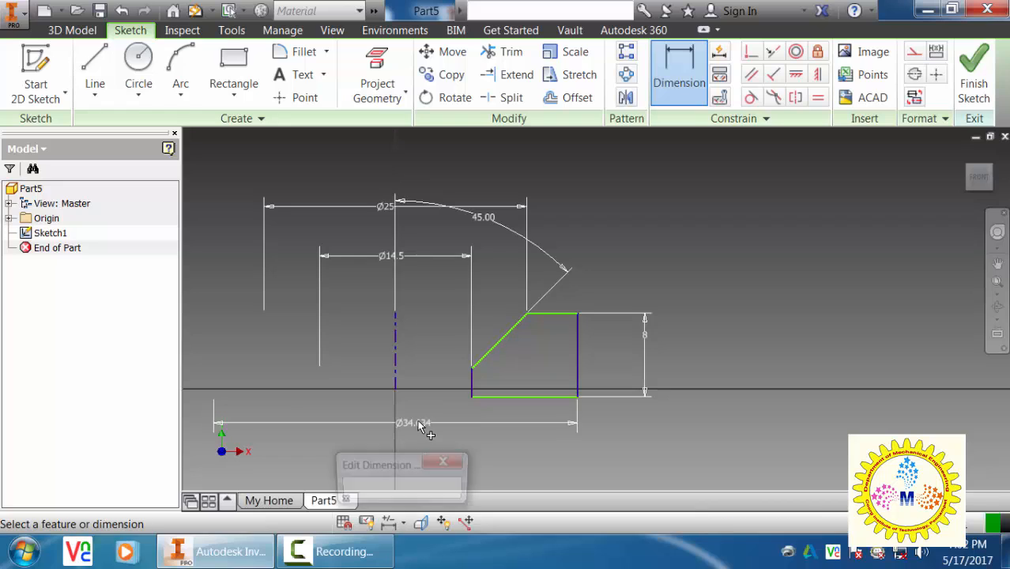
pyautogui.write('35')
pyautogui.press('Return')
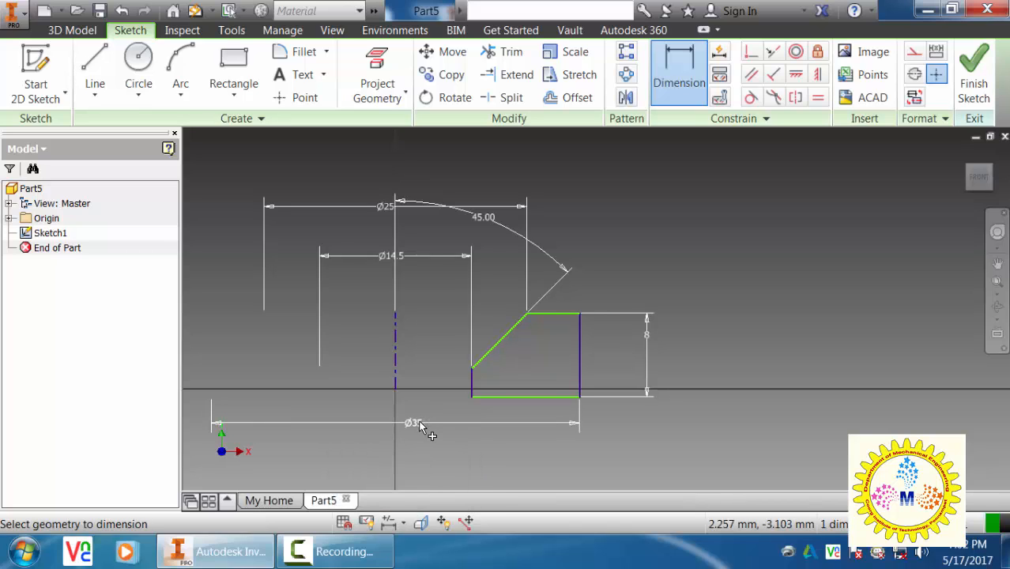
# Apply a coincident constraint between the profile's bottom edge and the sketch origin
pyautogui.click(757, 52)
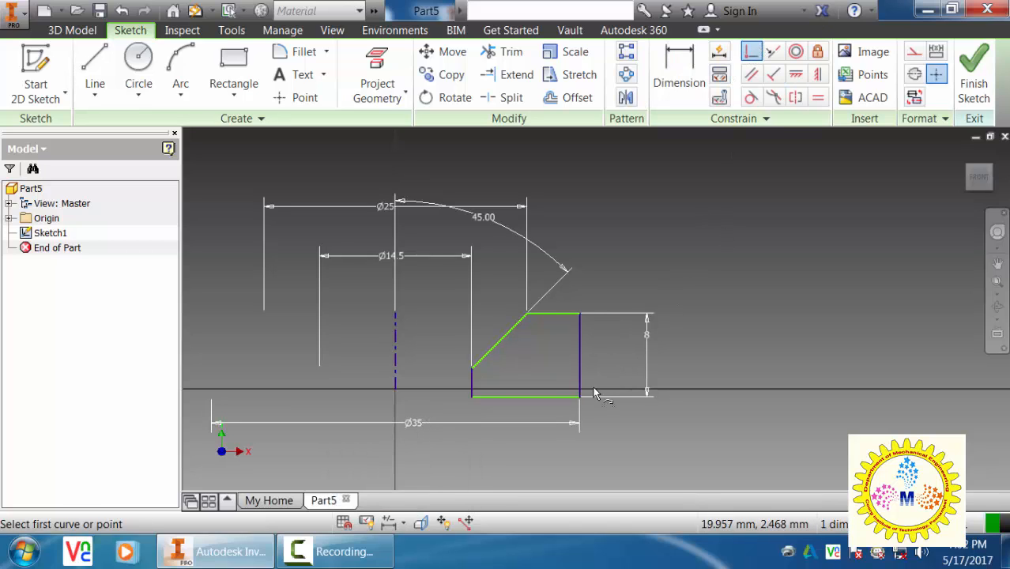
pyautogui.click(551, 396)
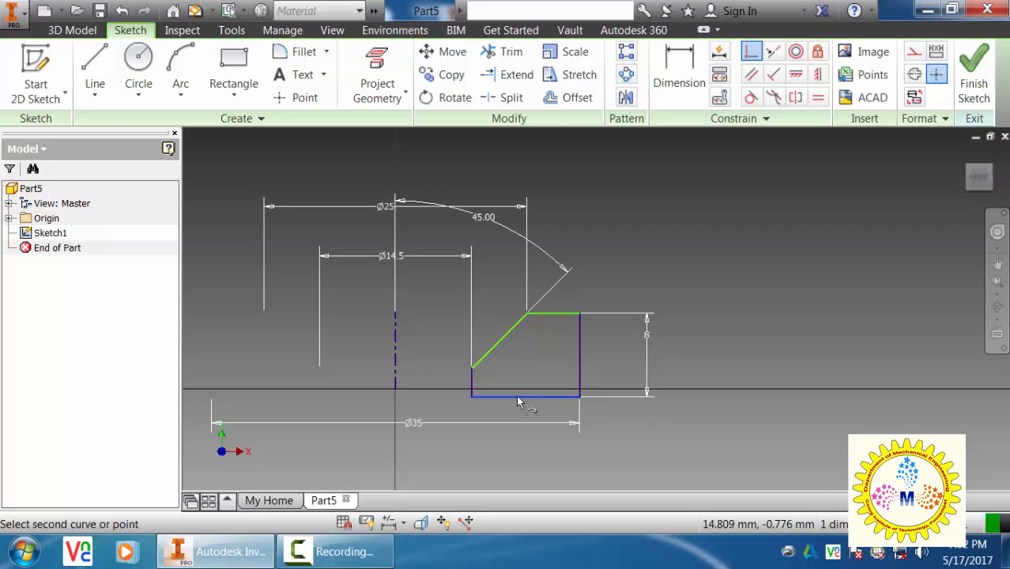
pyautogui.click(395, 389)
pyautogui.moveTo(687, 325); pyautogui.dragTo(795, 340, button='middle')
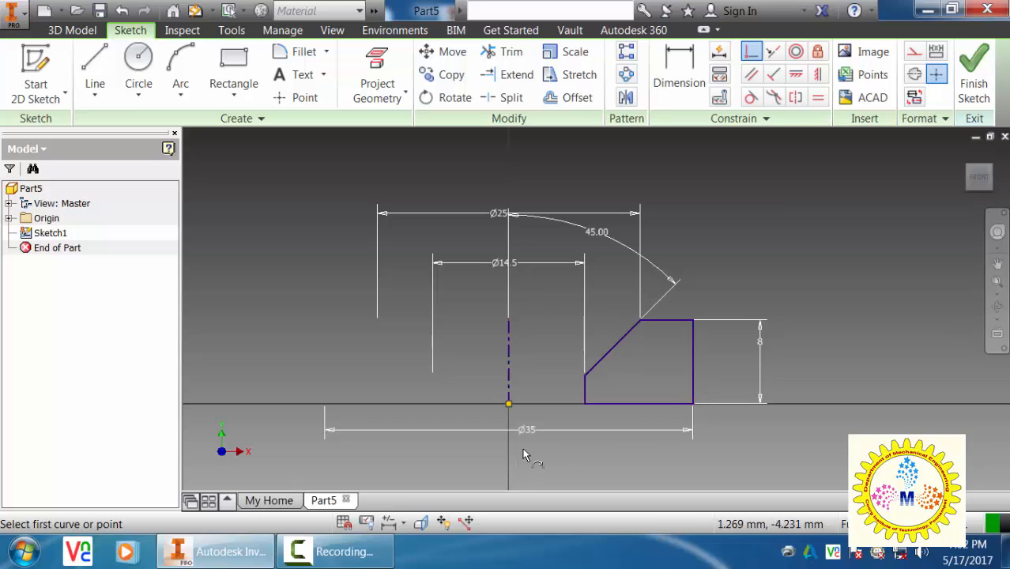
# Finish the sketch and revolve the profile a full turn around the centerline as a new solid
pyautogui.click(974, 79)
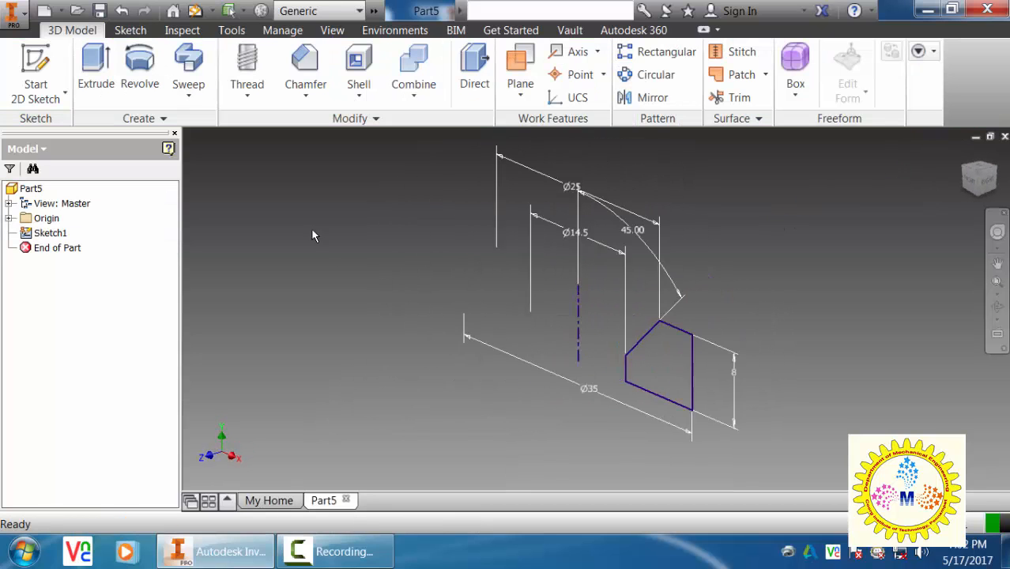
pyautogui.click(141, 85)
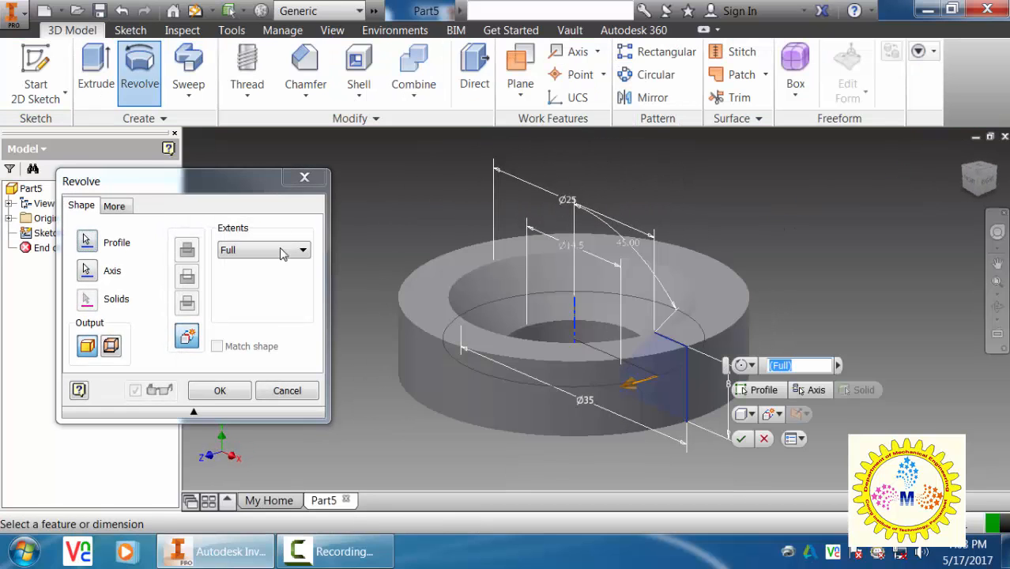
pyautogui.click(220, 391)
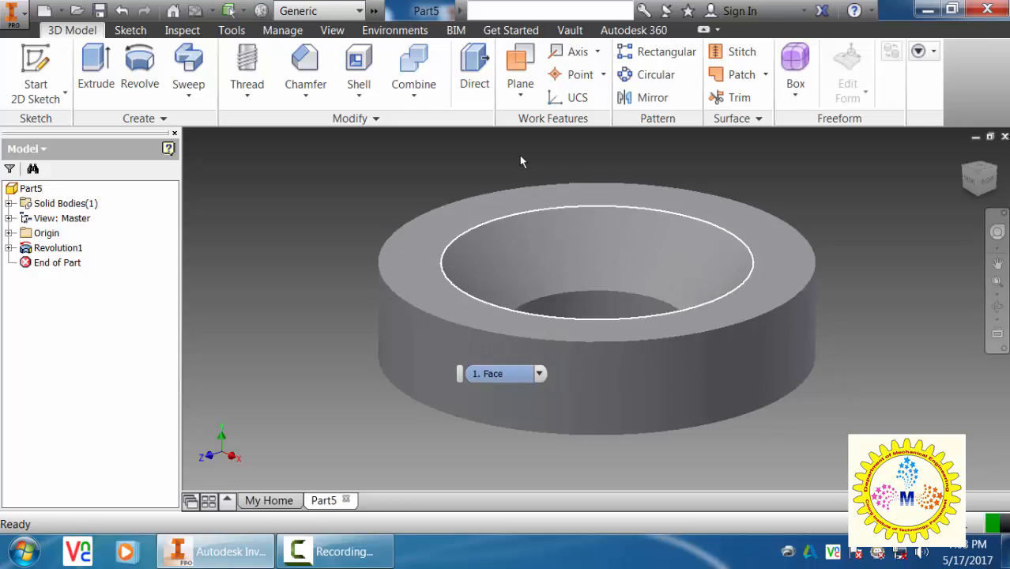
# Fillet the ring's upper outer edge with a 1 mm radius
pyautogui.click(324, 101)
pyautogui.click(316, 129)
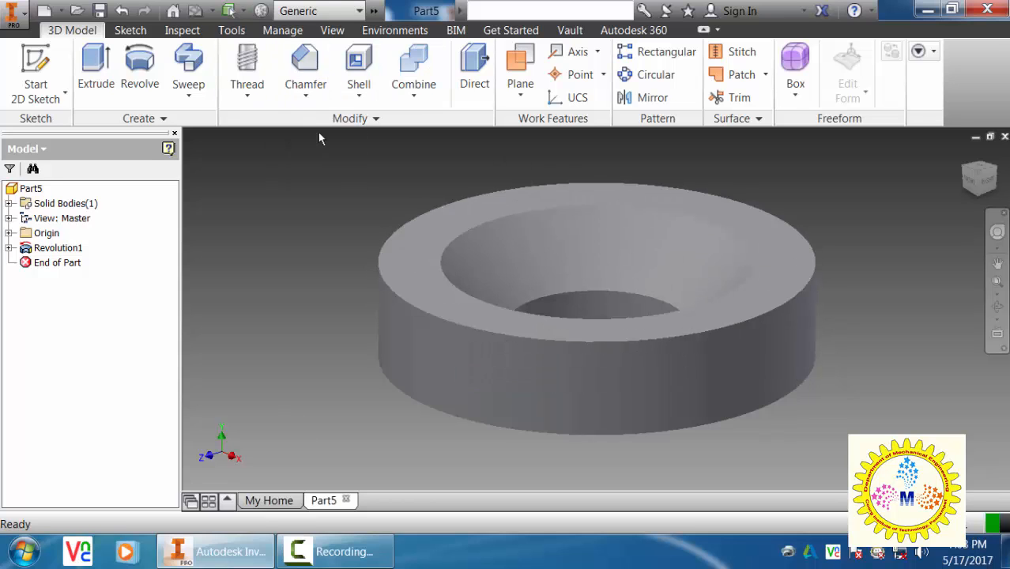
pyautogui.click(163, 280)
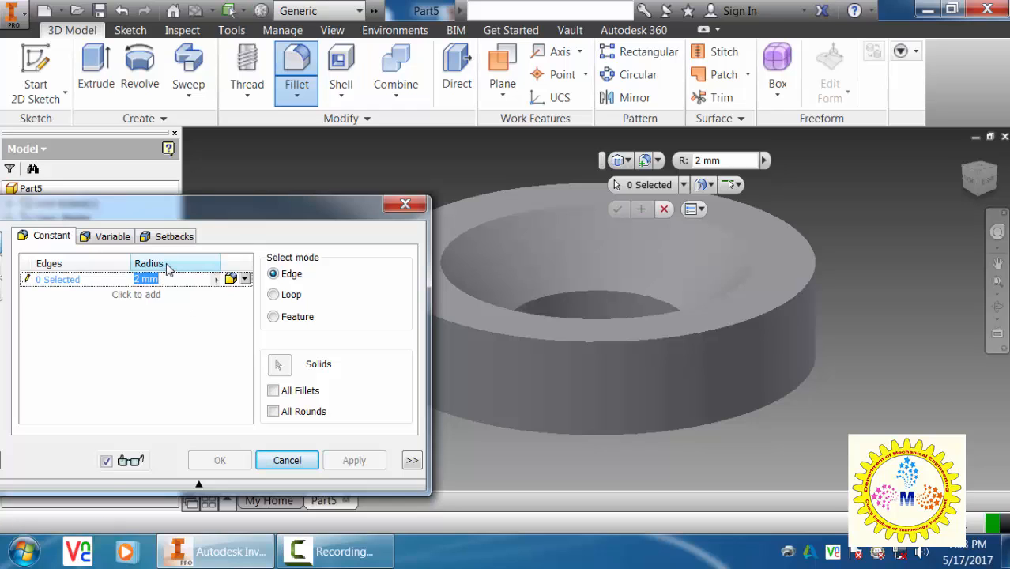
pyautogui.write('1')
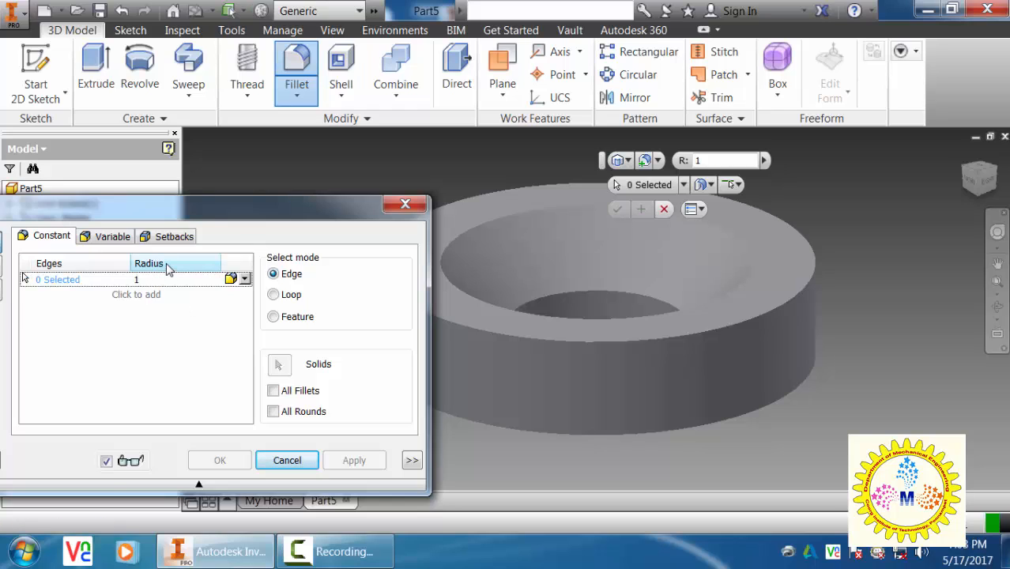
pyautogui.click(643, 346)
pyautogui.click(237, 468)
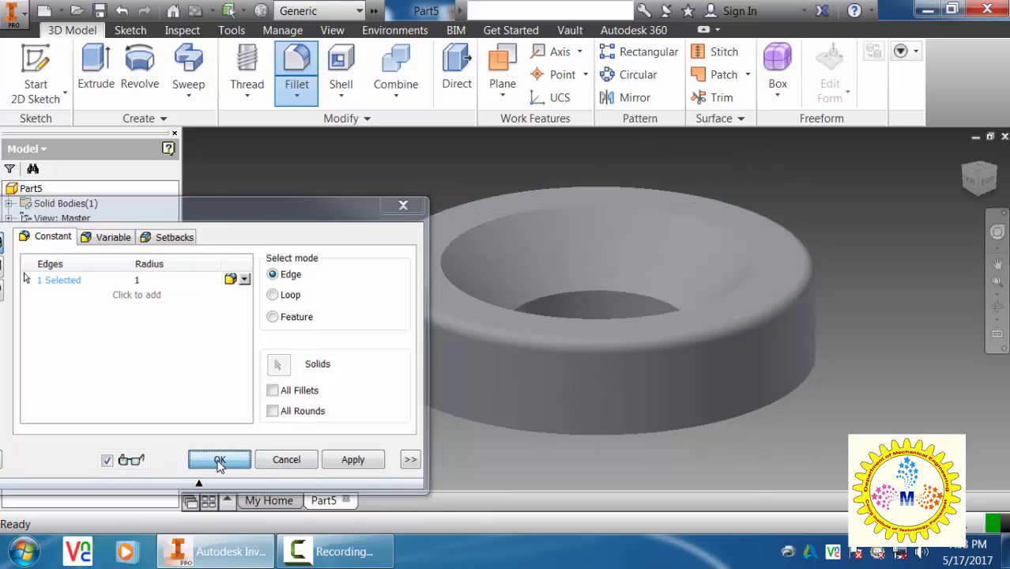
# Assign the material Steel, Alloy to the part in its iProperties
pyautogui.click(12, 12)
pyautogui.click(79, 378)
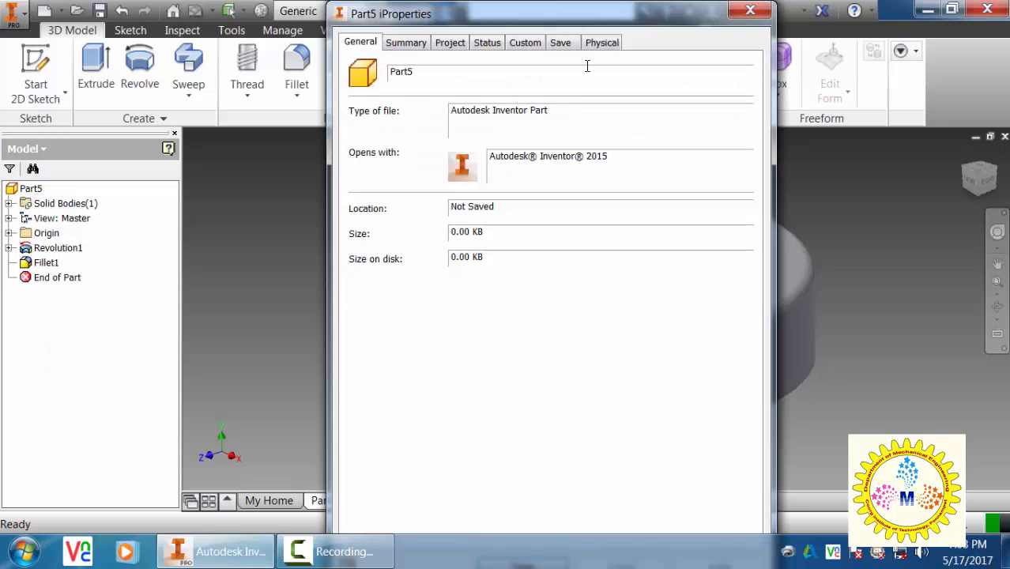
pyautogui.click(599, 43)
pyautogui.click(506, 132)
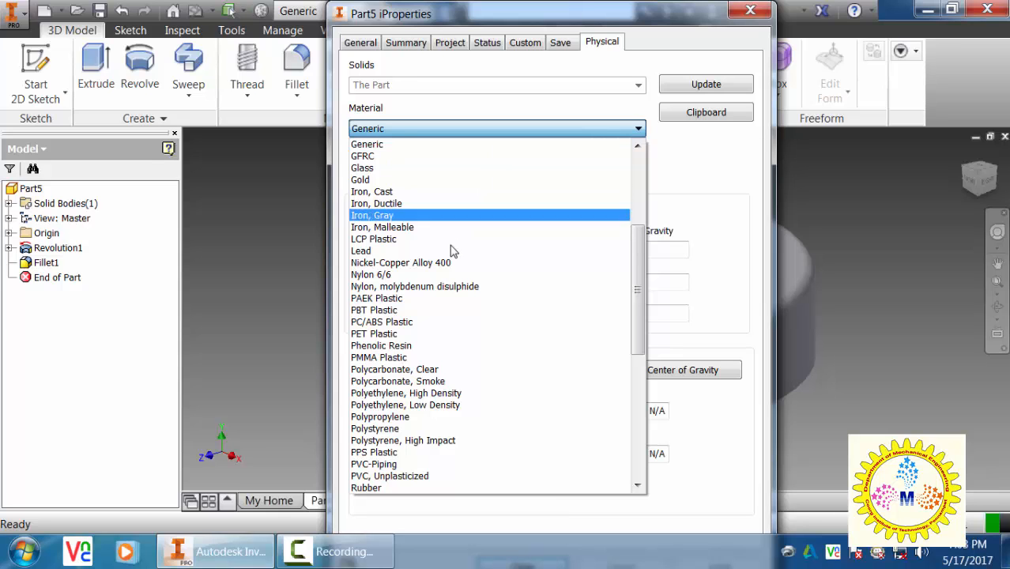
pyautogui.scroll(-4, 463, 282)
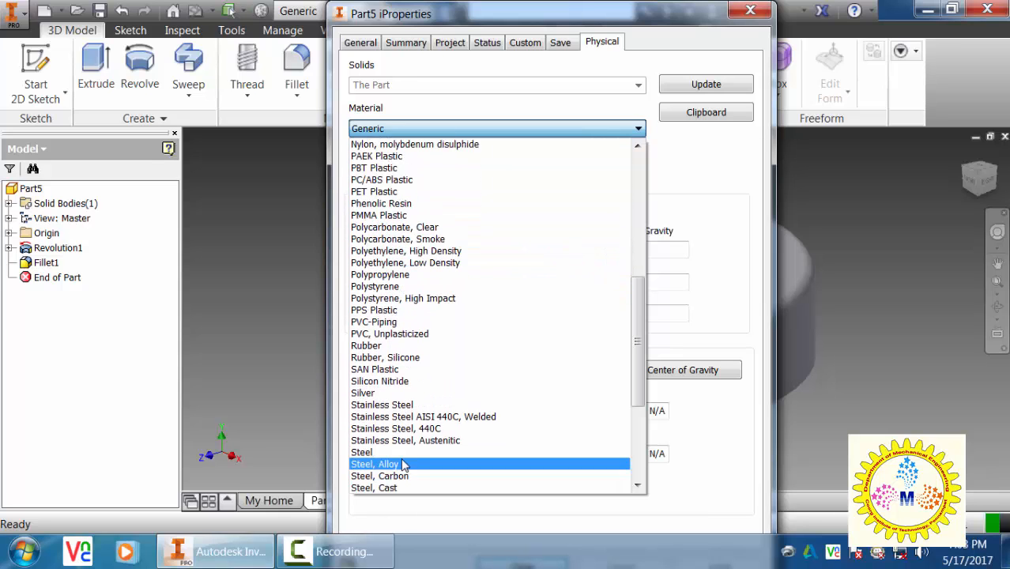
pyautogui.click(399, 465)
pyautogui.press('Return')
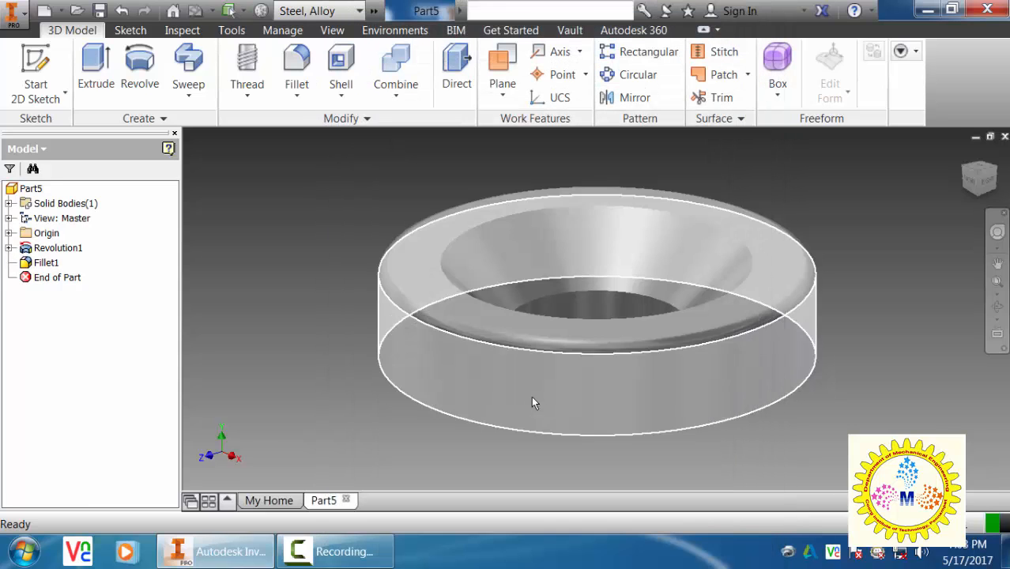
# Save the part as WASHER SPECIAL in the Screw Jack folder and close it
pyautogui.click(12, 12)
pyautogui.click(90, 190)
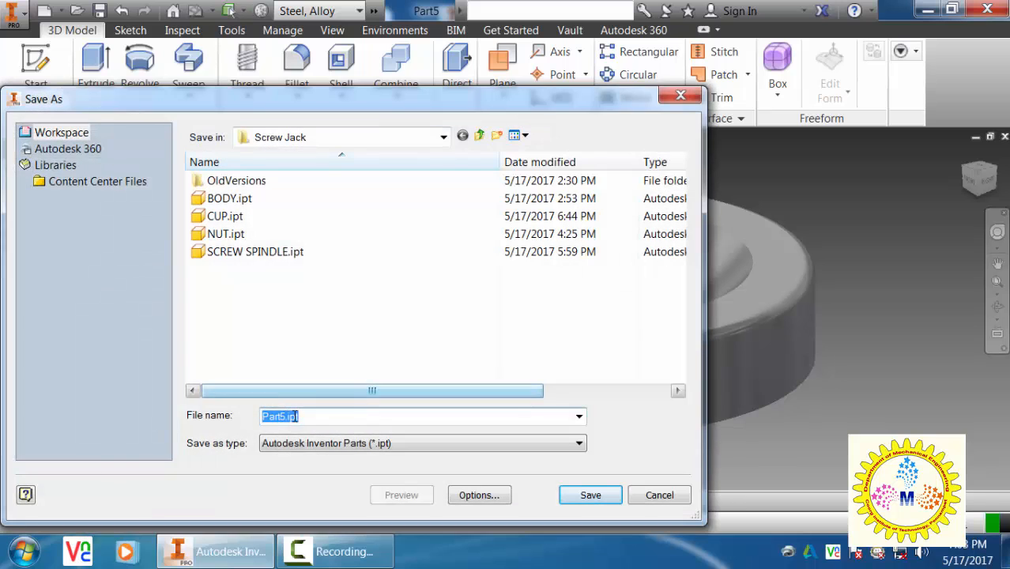
pyautogui.press('BackSpace')
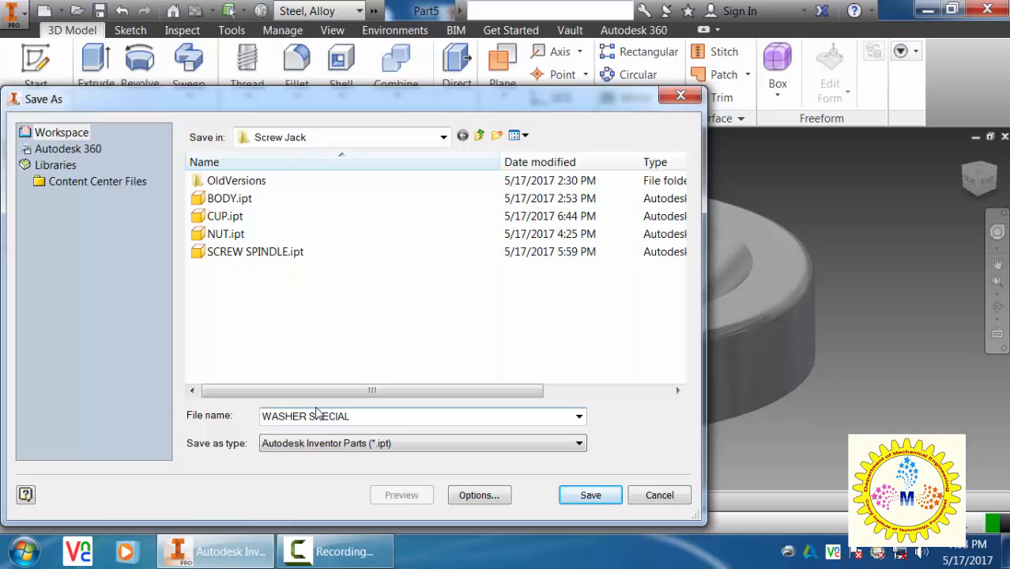
pyautogui.click(594, 494)
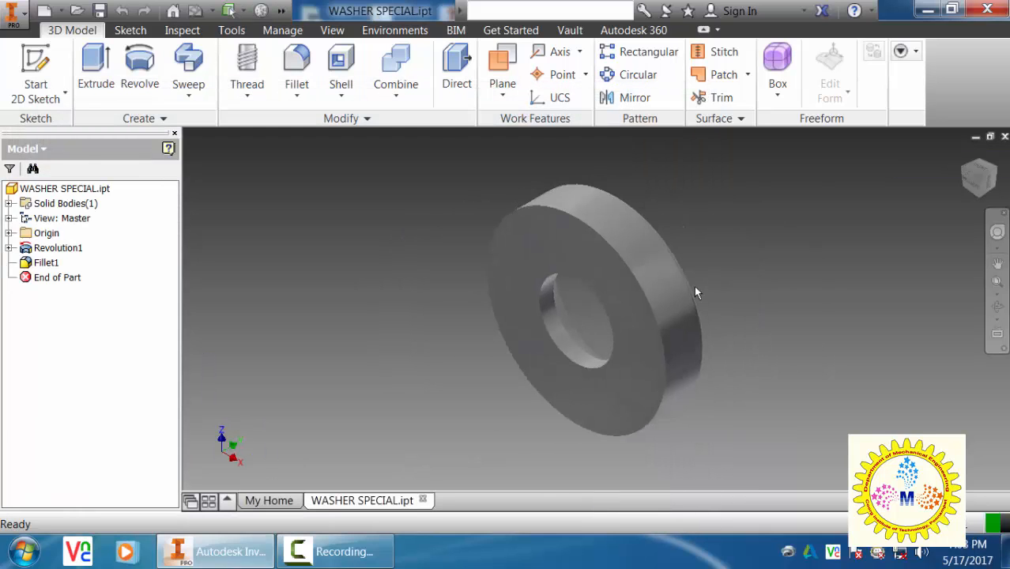
pyautogui.click(1005, 137)
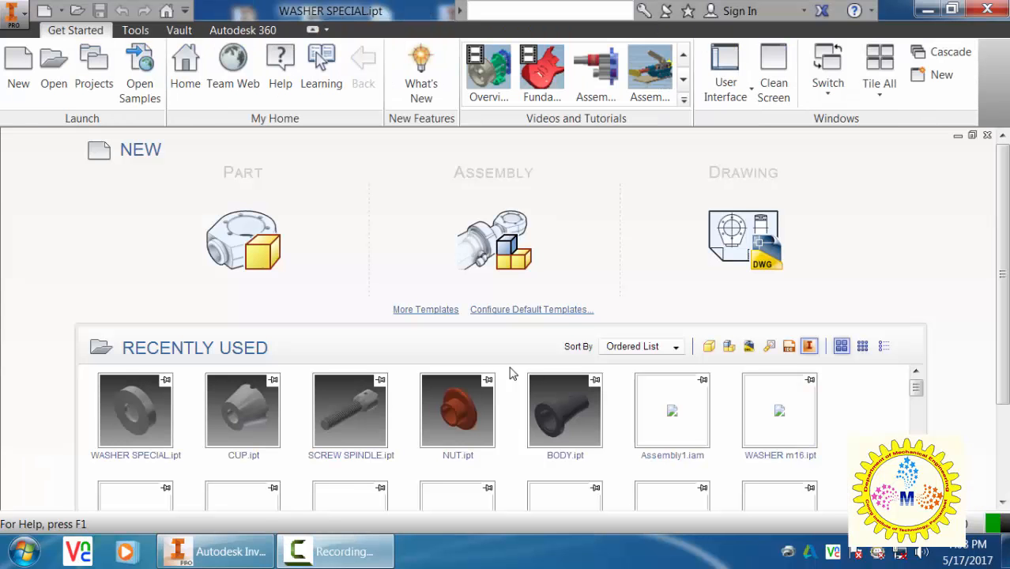
# Create a new part from the metric Standard (mm).ipt template and start a 2D sketch on the XY plane
pyautogui.click(17, 64)
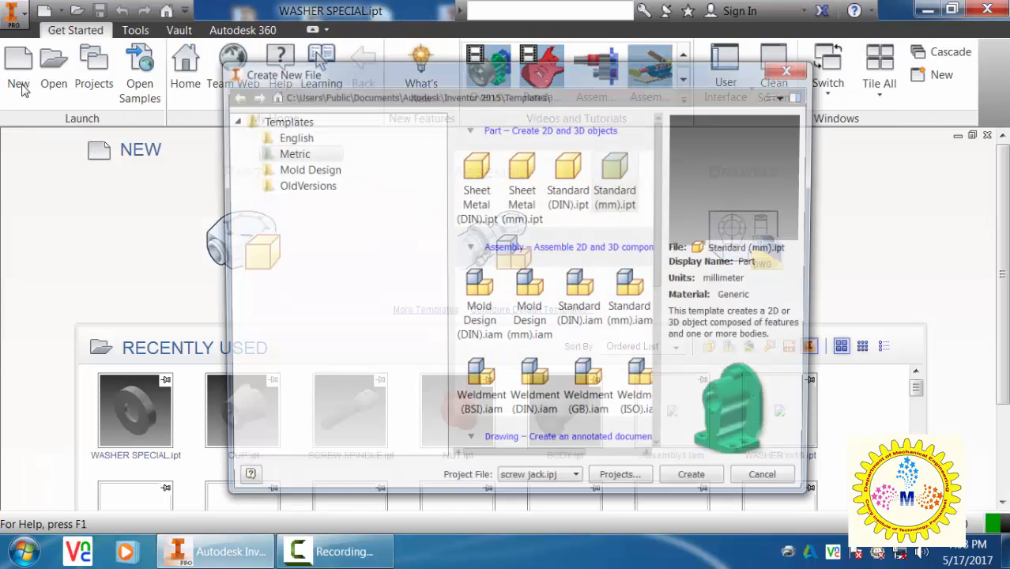
pyautogui.doubleClick(621, 179)
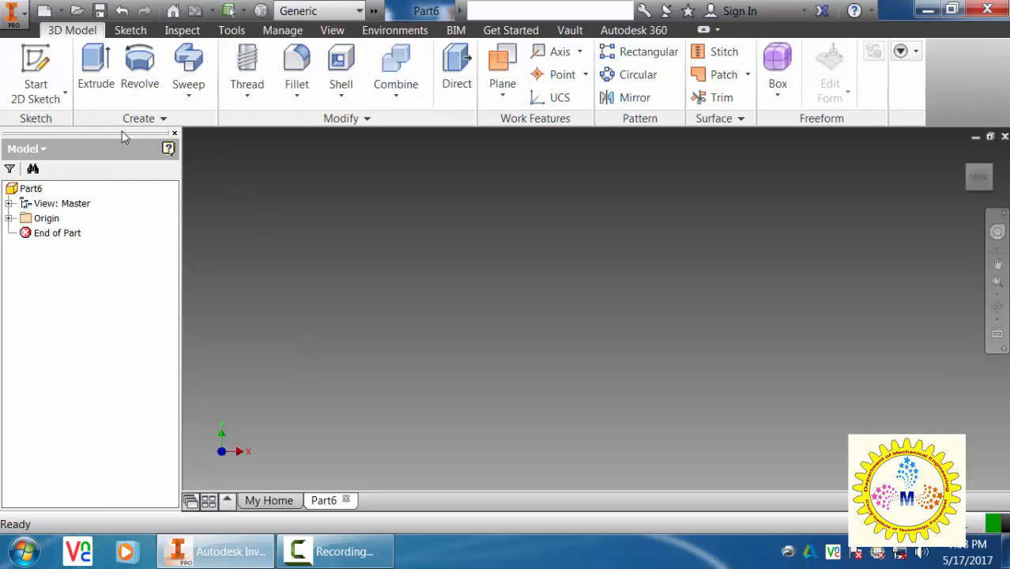
pyautogui.click(35, 75)
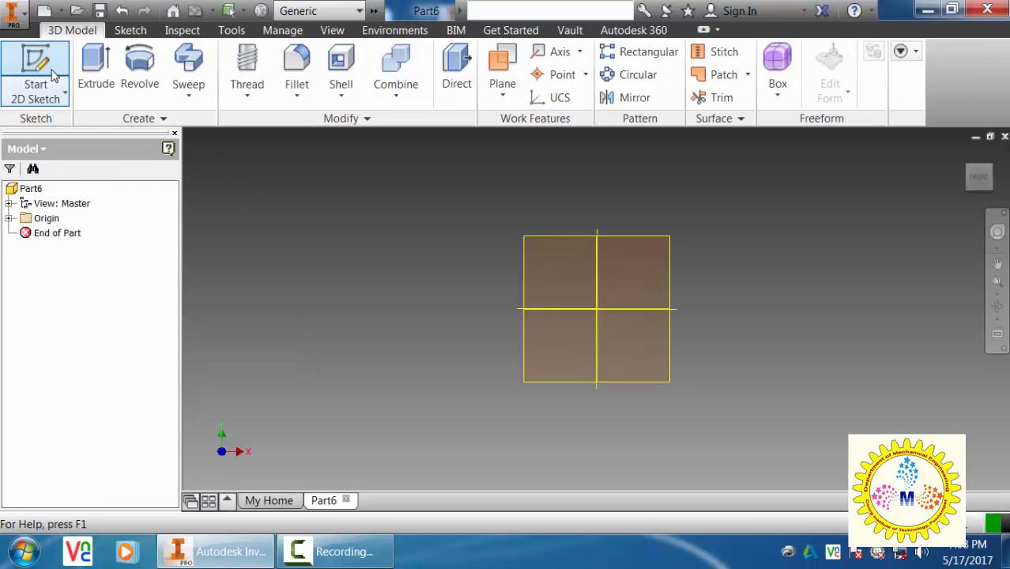
pyautogui.click(622, 249)
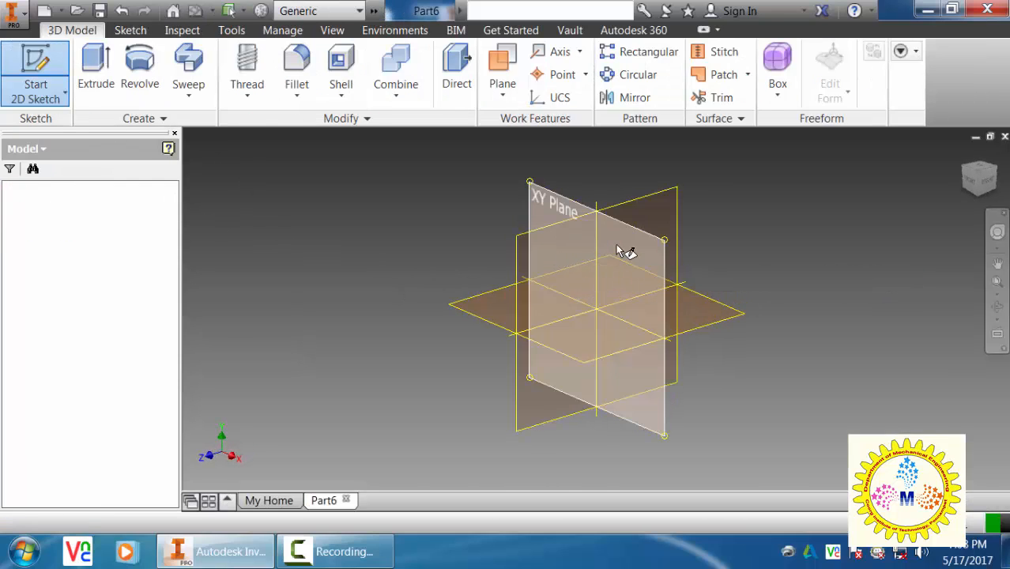
pyautogui.moveTo(703, 256); pyautogui.dragTo(679, 304, button='middle')
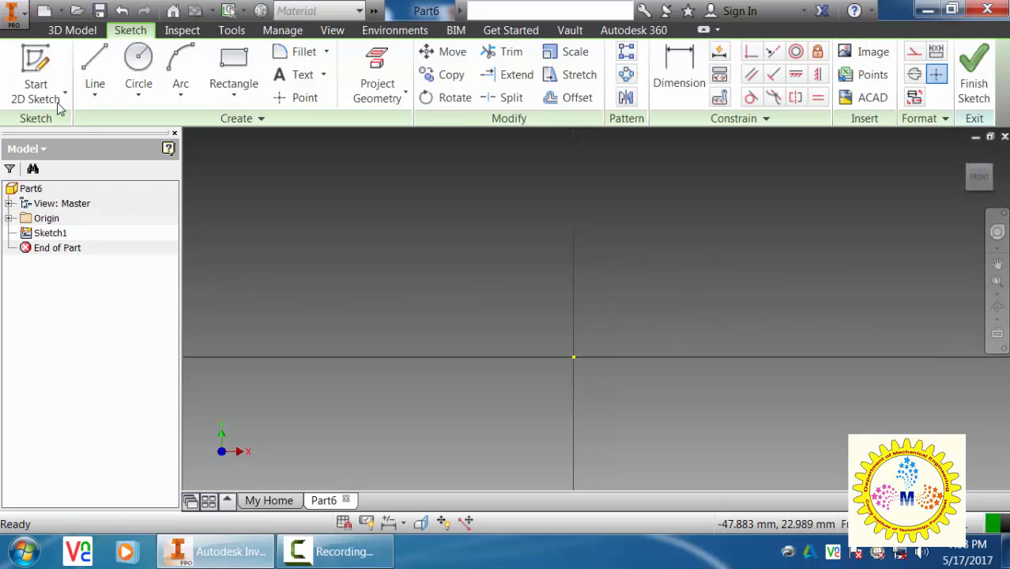
# Sketch a closed half profile from the origin with an about 5 mm wide shank and an outward-flaring head, about 9 mm high overall
pyautogui.click(95, 71)
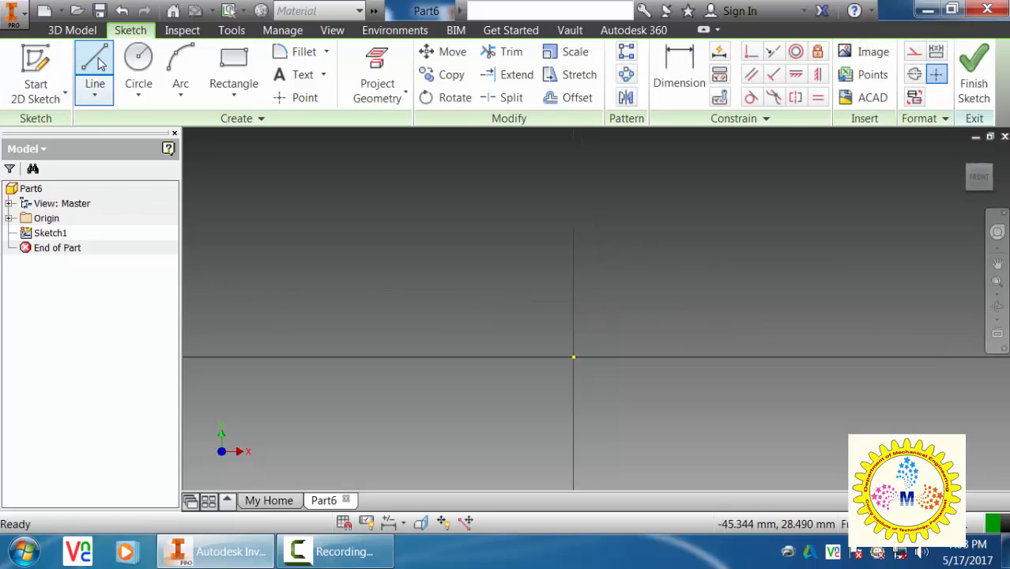
pyautogui.click(574, 356)
pyautogui.click(627, 356)
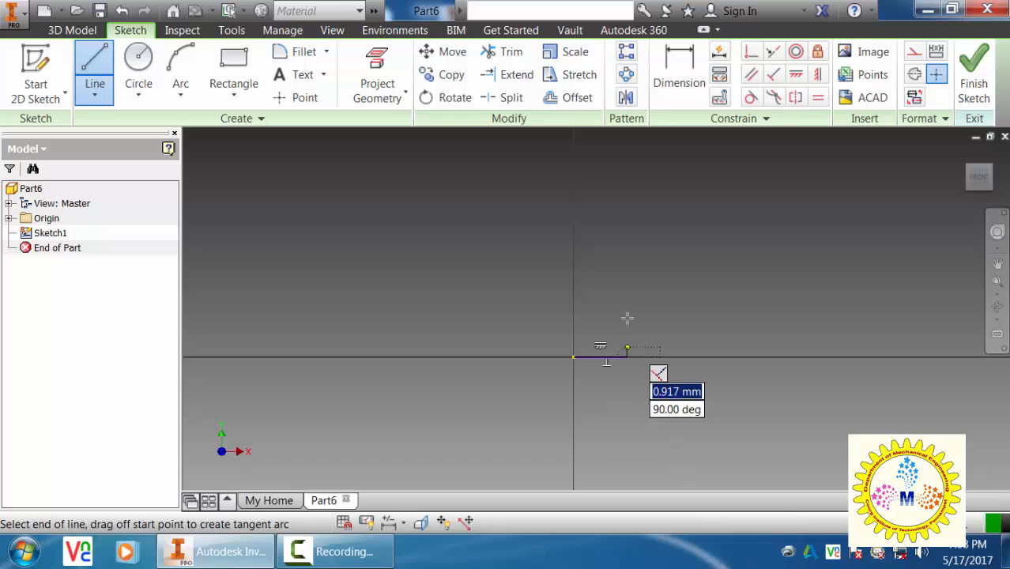
pyautogui.click(627, 289)
pyautogui.click(662, 264)
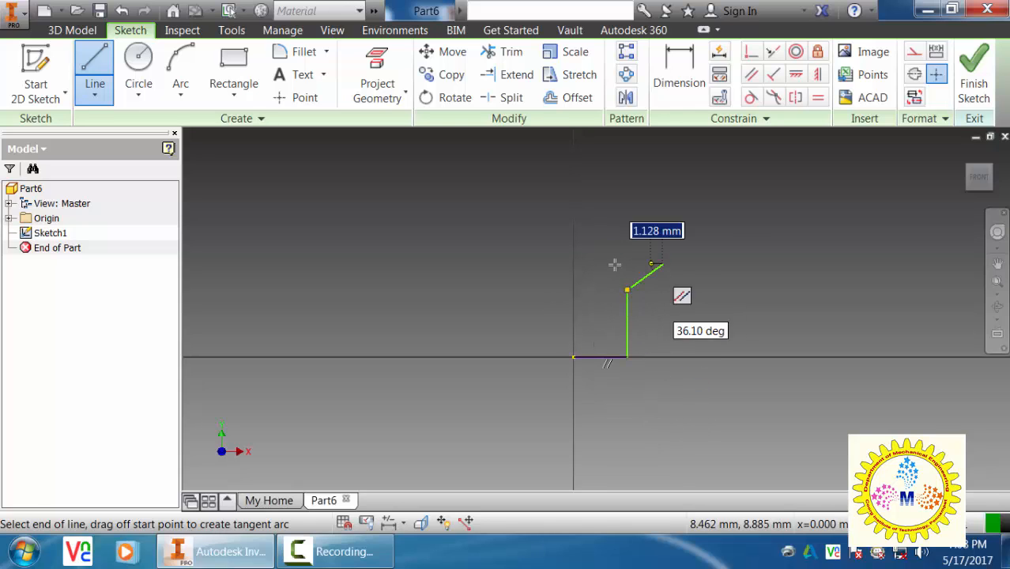
pyautogui.click(573, 264)
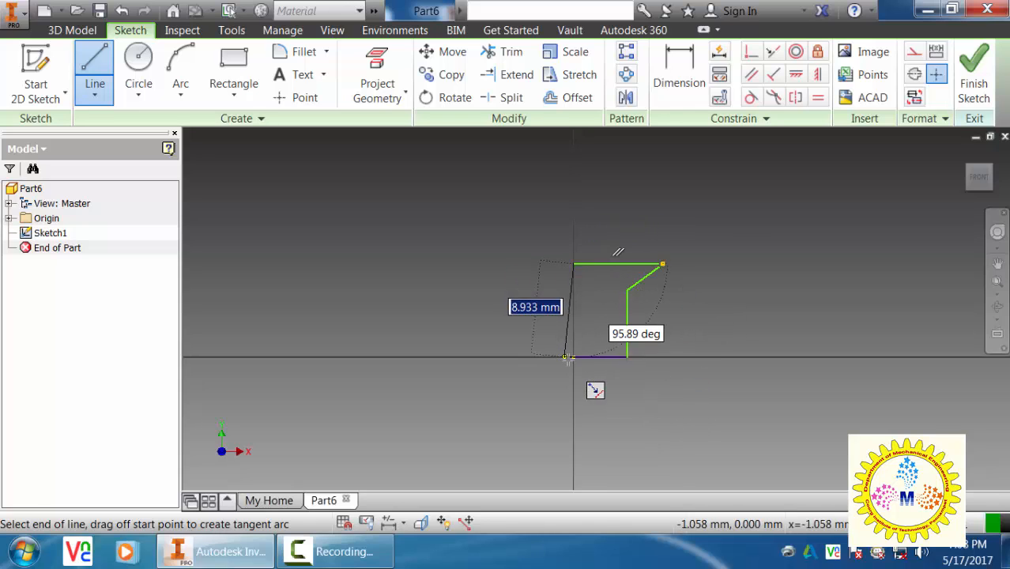
pyautogui.click(574, 356)
pyautogui.press('Escape')
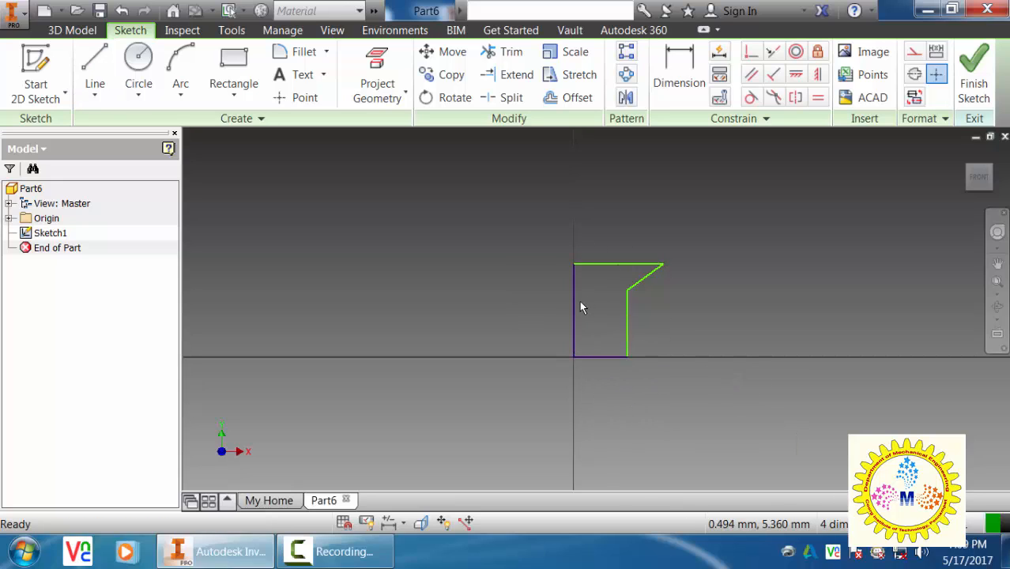
# Convert the profile's vertical line through the origin to a centerline and dimension the shank diameter as 12 mm
pyautogui.click(575, 301)
pyautogui.click(914, 75)
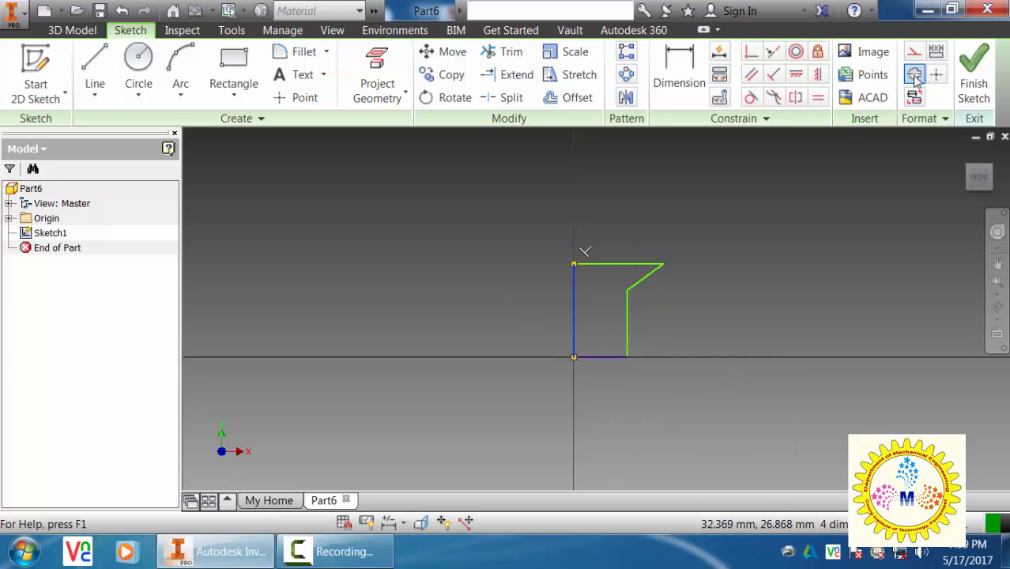
pyautogui.moveTo(695, 295); pyautogui.dragTo(705, 310, button='middle')
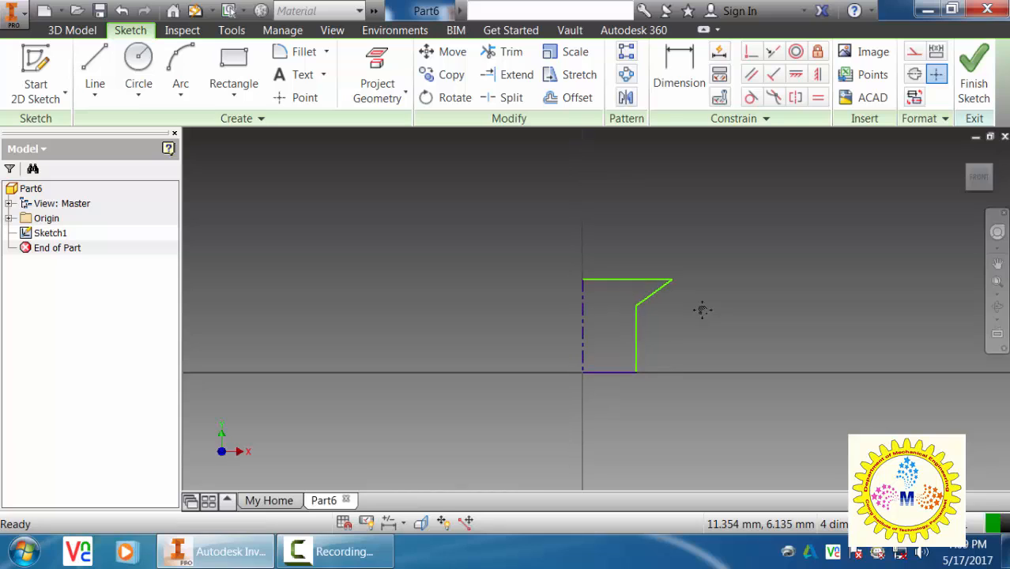
pyautogui.press('d')
pyautogui.click(637, 336)
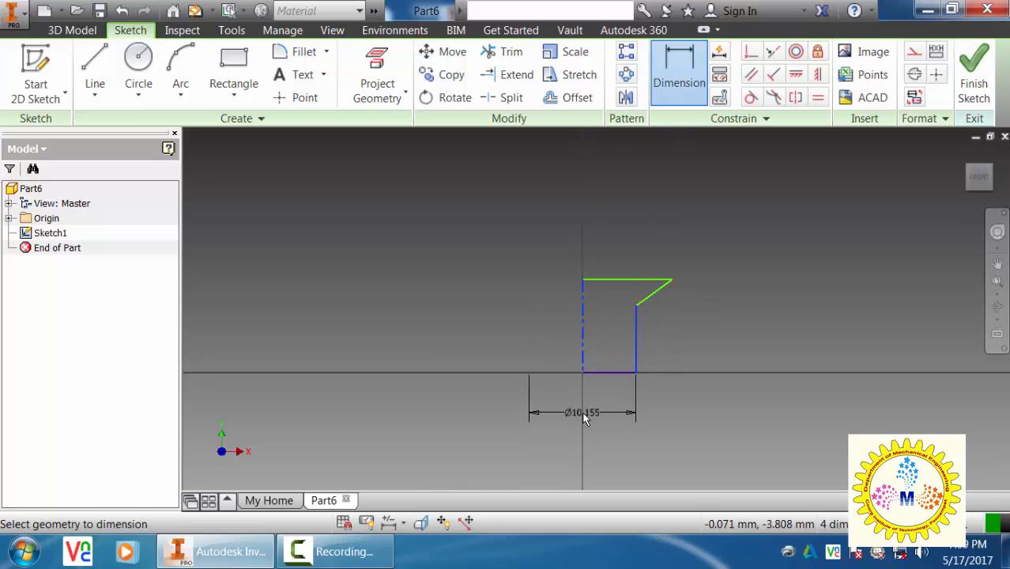
pyautogui.click(584, 419)
pyautogui.write('12')
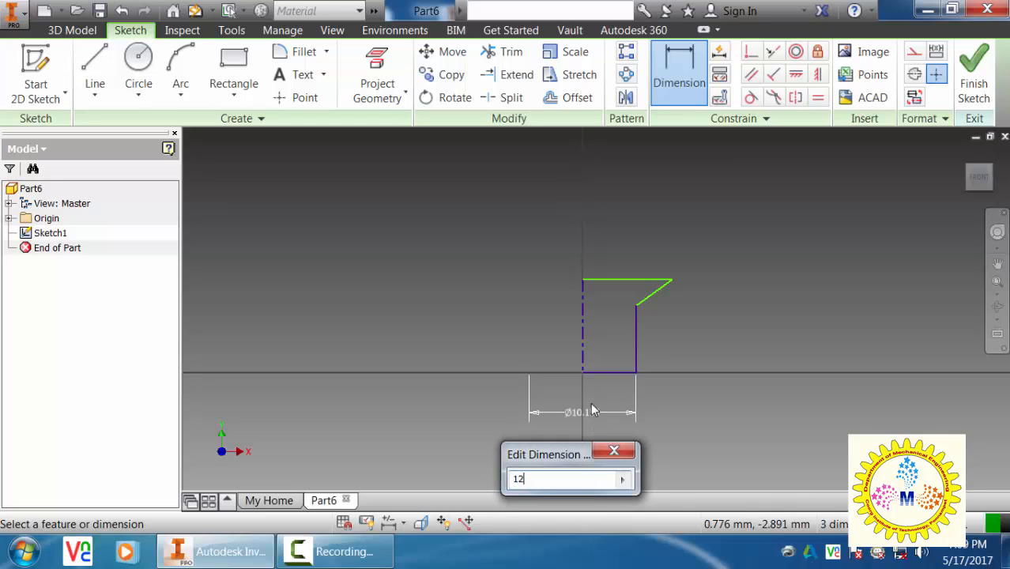
pyautogui.press('Return')
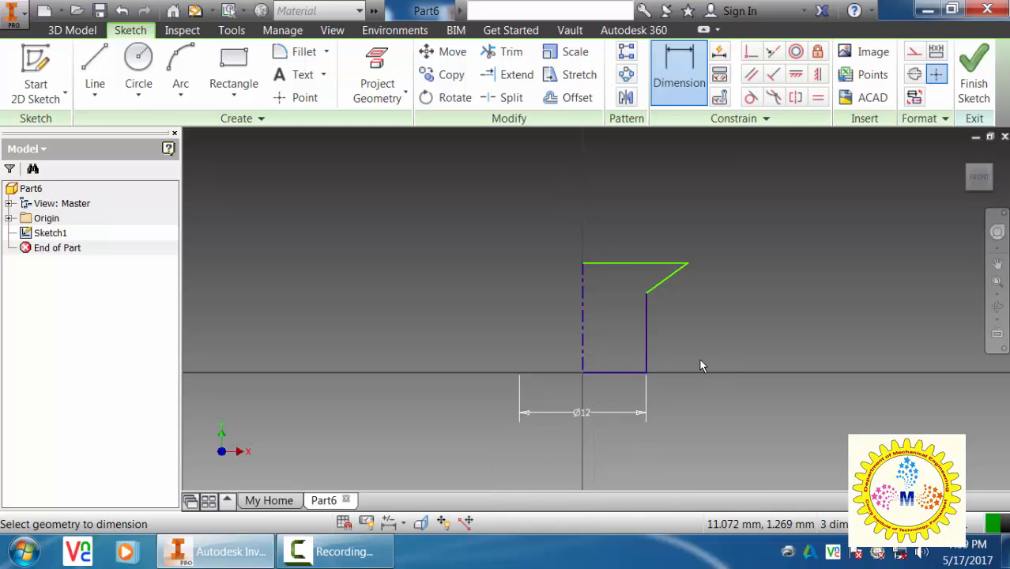
# Dimension the profile's overall height between its top and bottom edges as 30 mm
pyautogui.click(655, 265)
pyautogui.click(623, 371)
pyautogui.click(821, 312)
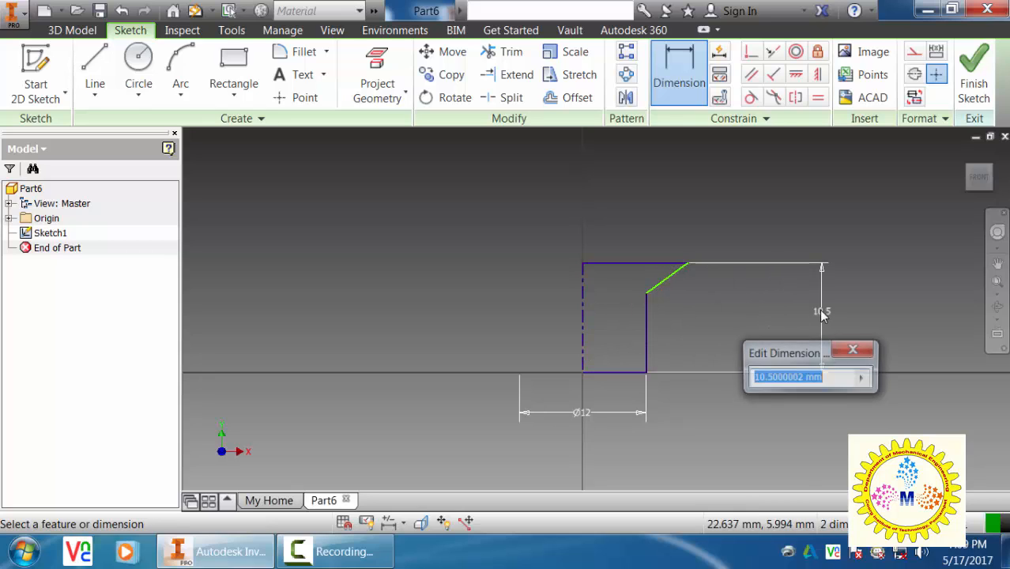
pyautogui.write('30')
pyautogui.press('Return')
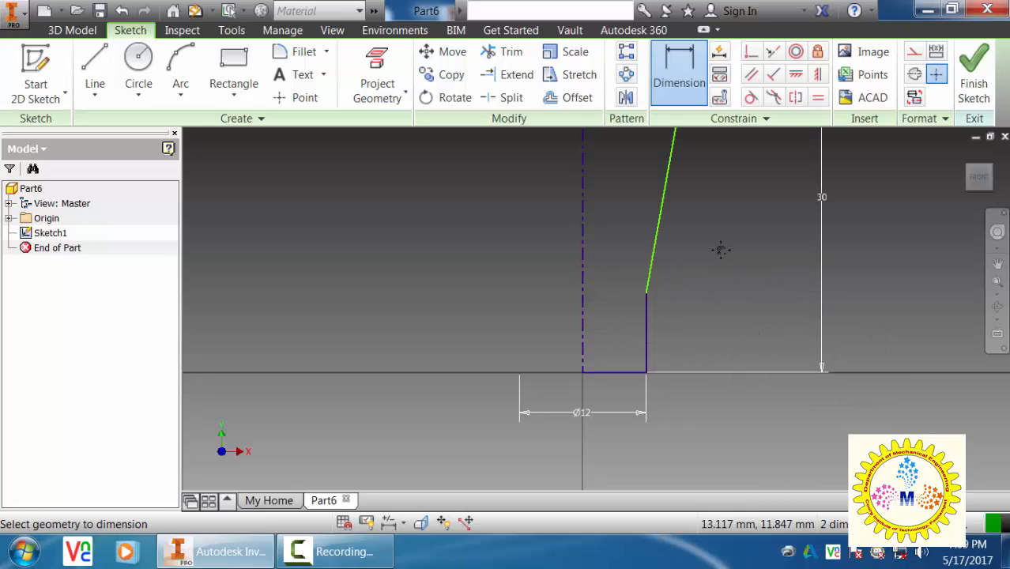
# Dimension the angle between the head's slanted edge and the centerline as 45 degrees
pyautogui.middleClick(721, 250)
pyautogui.middleClick(721, 250)
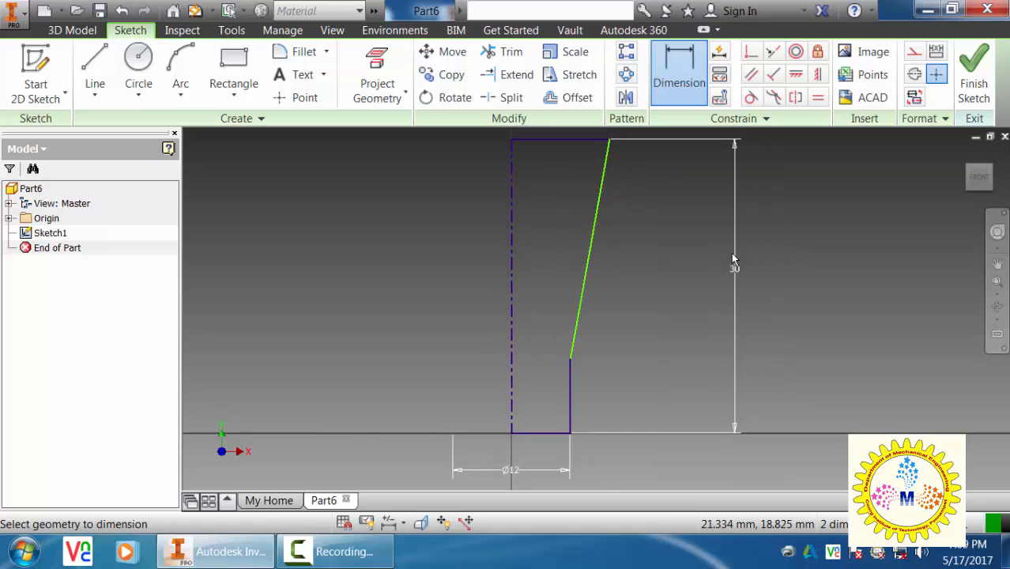
pyautogui.scroll(-2, 735, 264)
pyautogui.click(651, 255)
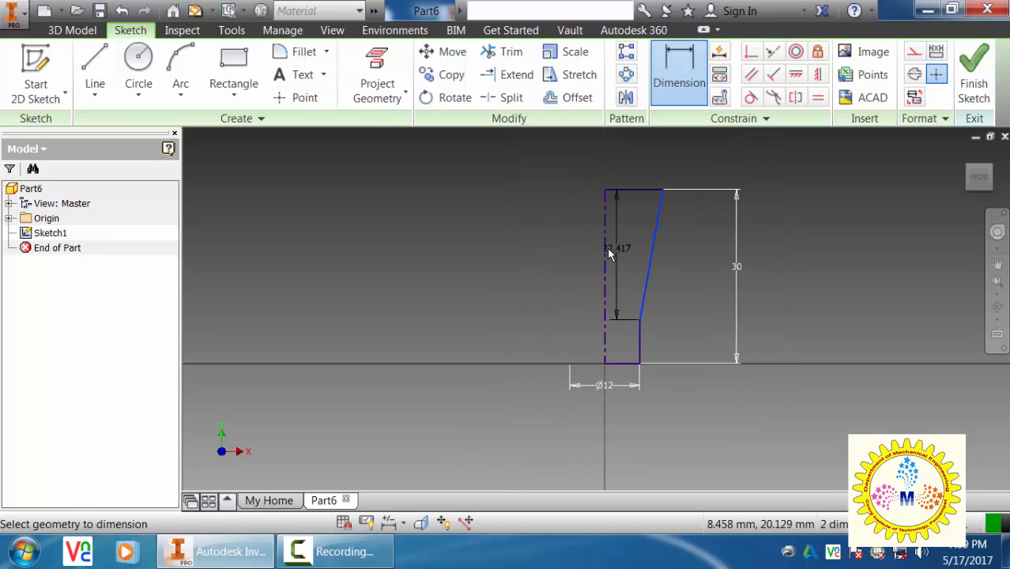
pyautogui.click(605, 252)
pyautogui.click(643, 156)
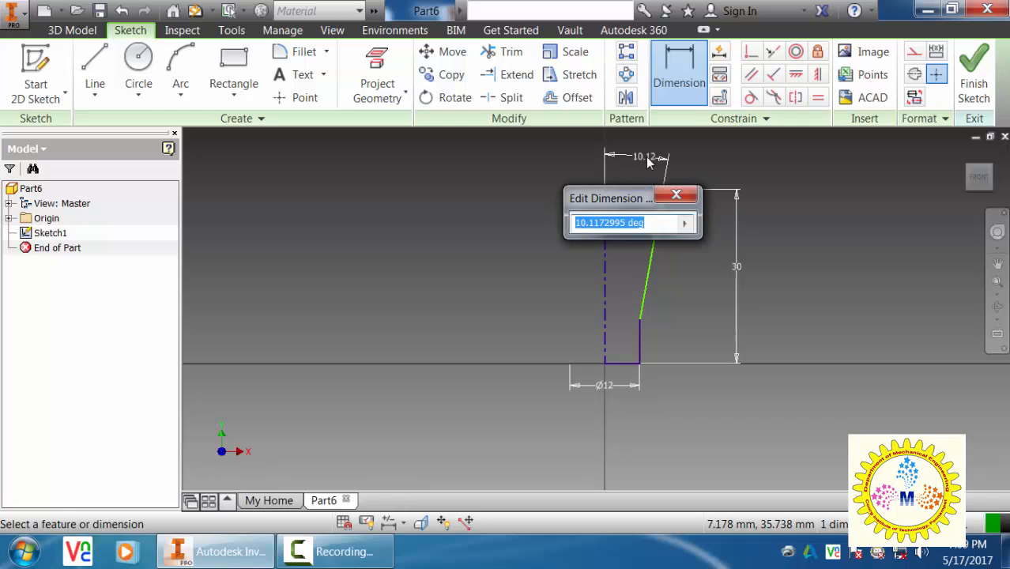
pyautogui.write('45')
pyautogui.press('Return')
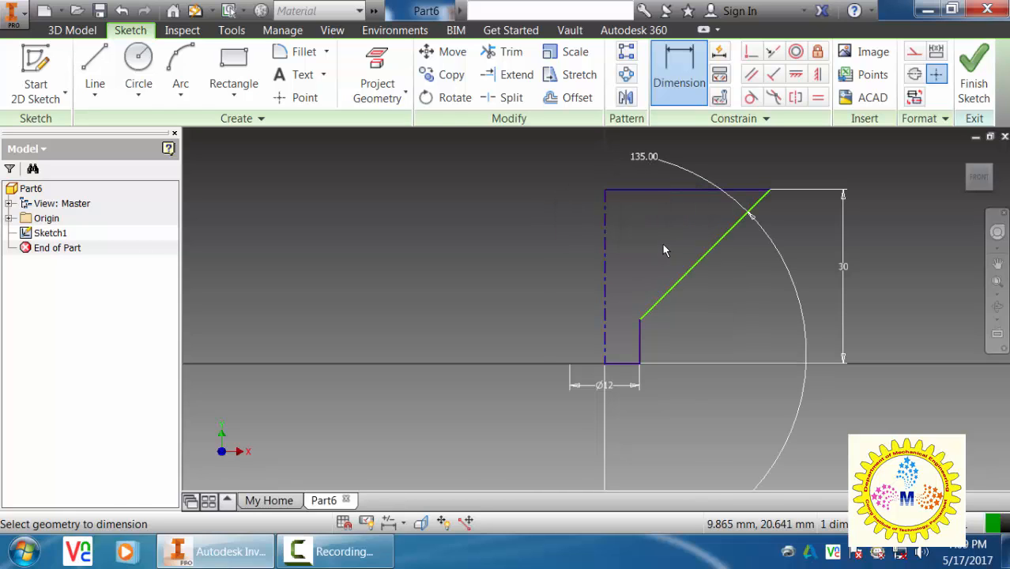
# Dimension the head's outer diameter across the centerline as 24 mm
pyautogui.scroll(-1, 659, 245)
pyautogui.moveTo(645, 230); pyautogui.dragTo(634, 384, button='middle')
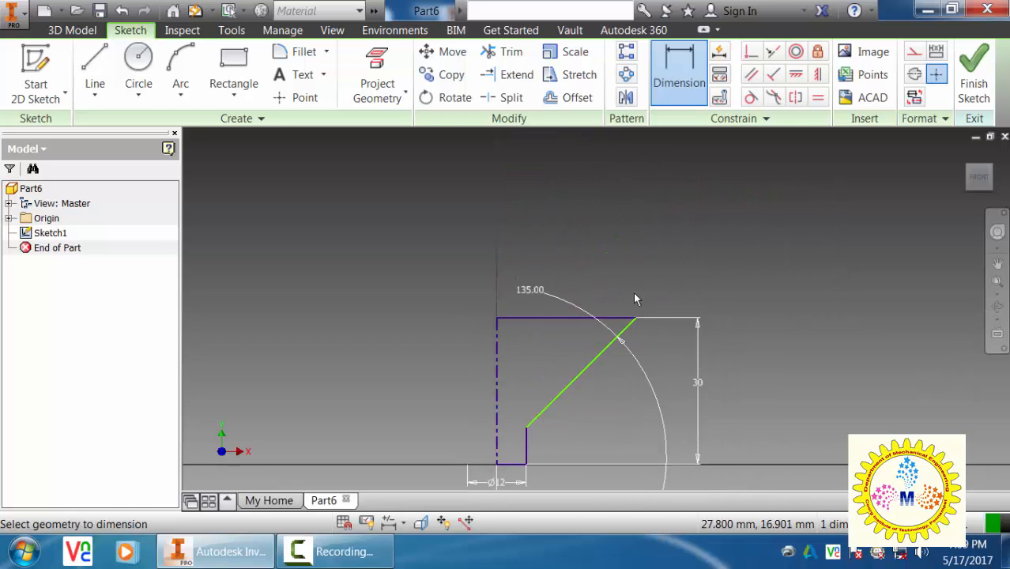
pyautogui.click(520, 250)
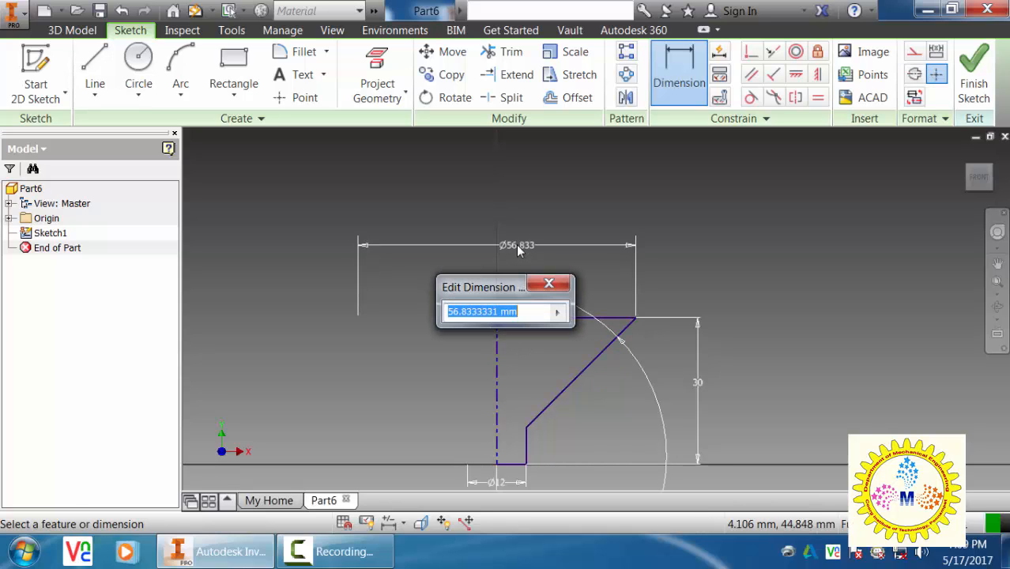
pyautogui.write('24')
pyautogui.press('Return')
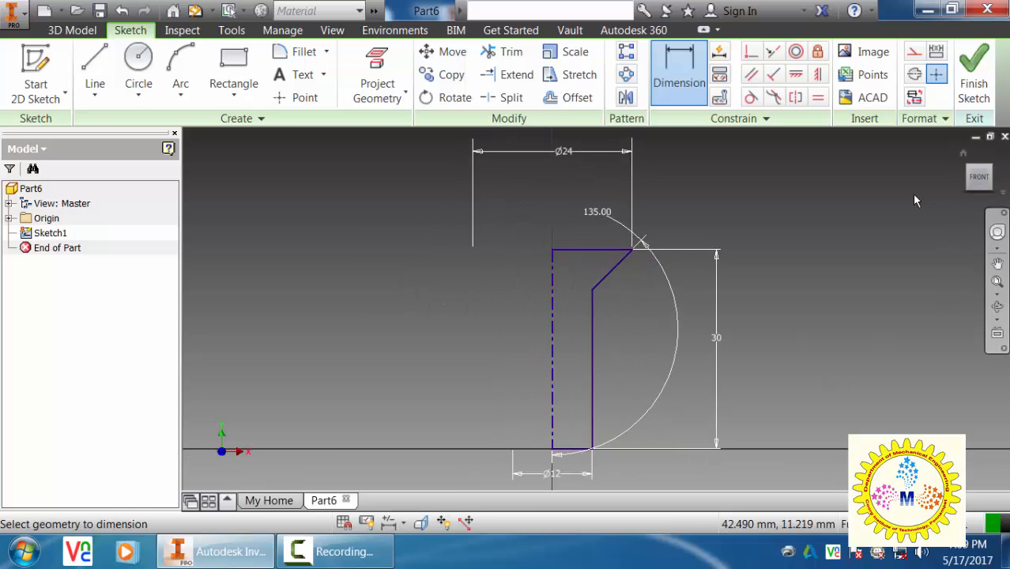
# Finish the sketch and revolve the profile fully around its centerline into a solid screw body
pyautogui.click(974, 76)
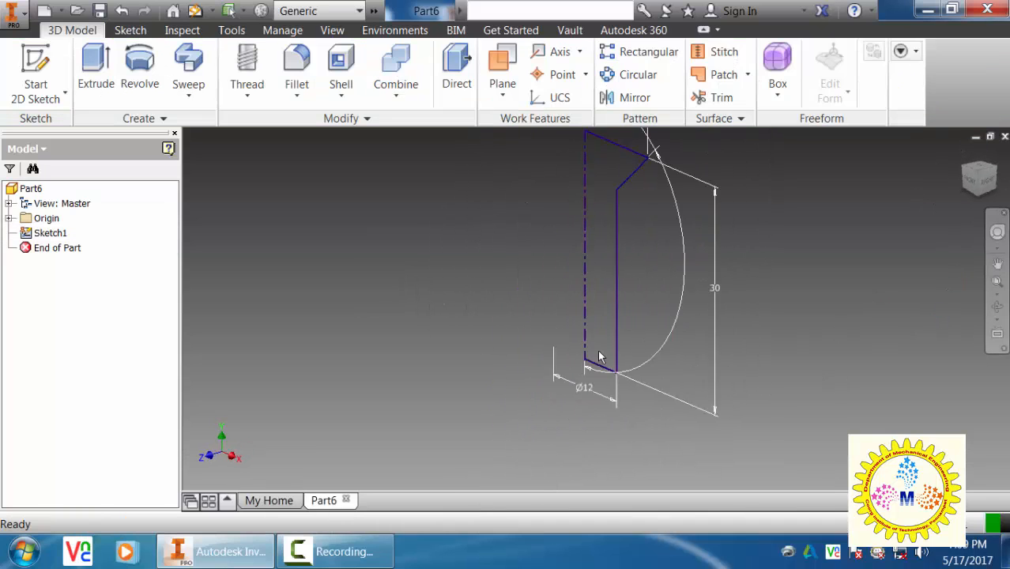
pyautogui.click(147, 70)
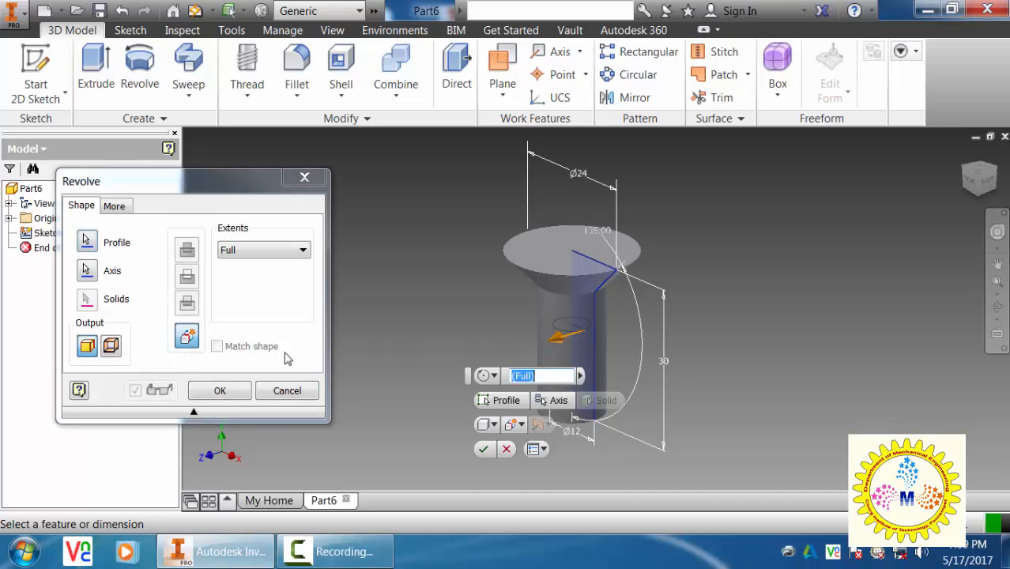
pyautogui.click(219, 391)
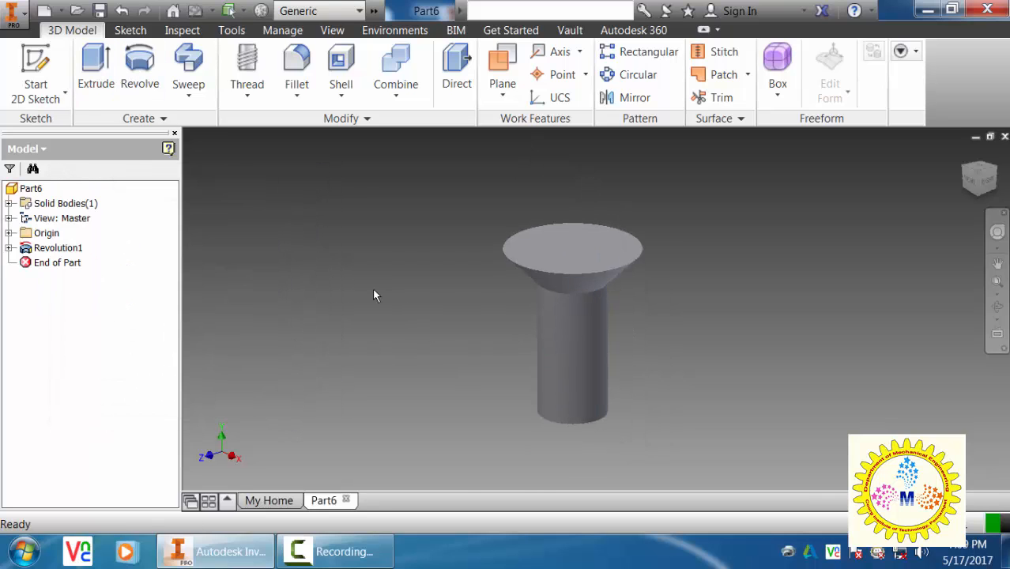
# Chamfer the end edge of the shank by distance and angle, using 1 mm and 45 degrees from the end face
pyautogui.keyDown('shift'); pyautogui.moveTo(481, 330); pyautogui.dragTo(563, 275, button='middle'); pyautogui.keyUp('shift')
pyautogui.click(299, 98)
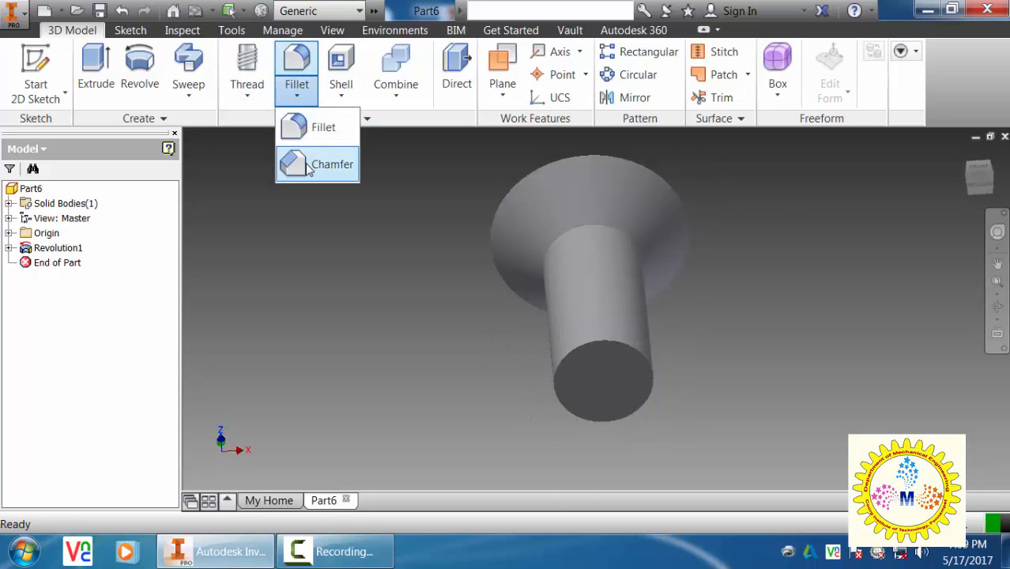
pyautogui.click(315, 162)
pyautogui.click(155, 281)
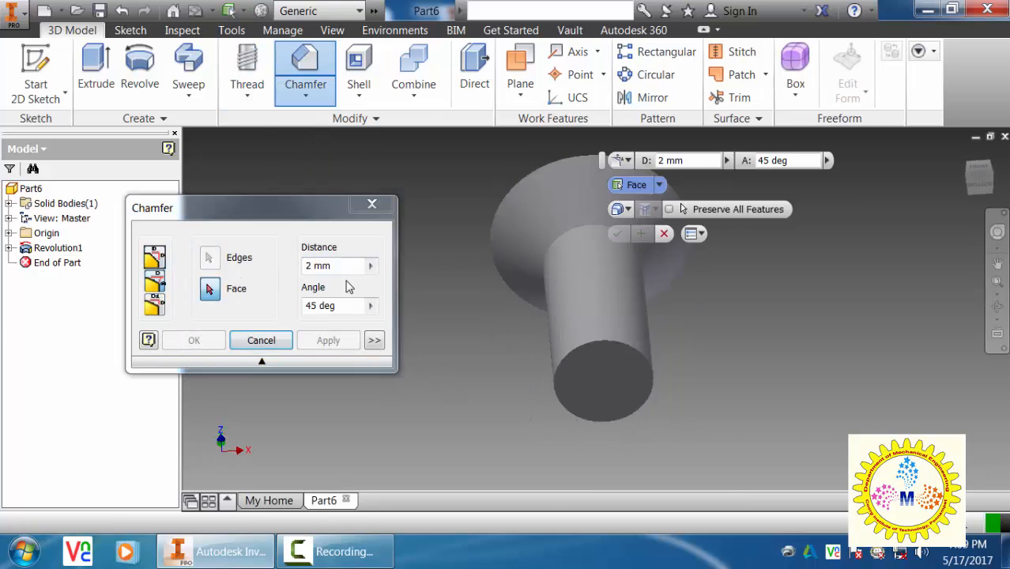
pyautogui.doubleClick(320, 266)
pyautogui.write('1')
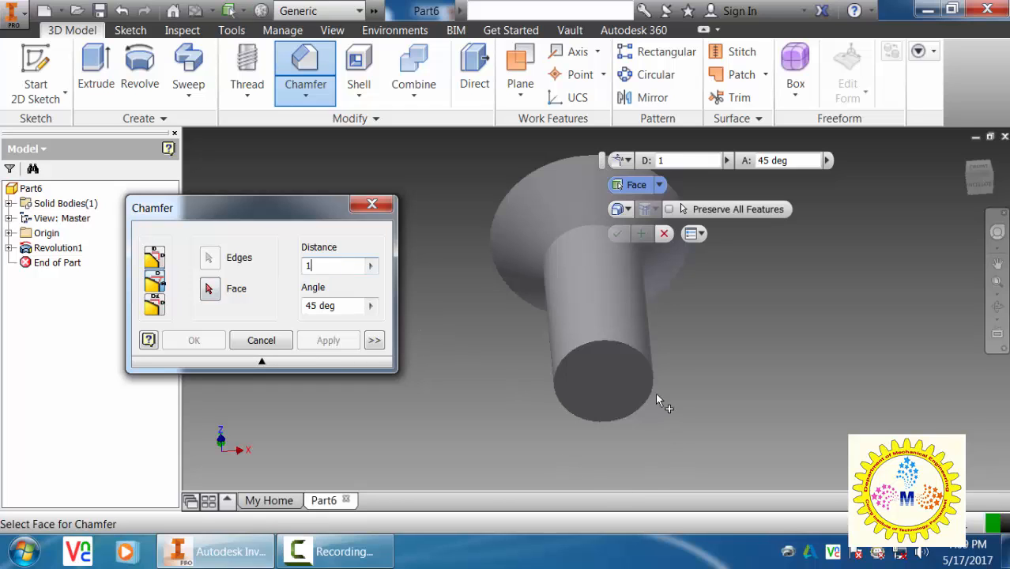
pyautogui.click(644, 371)
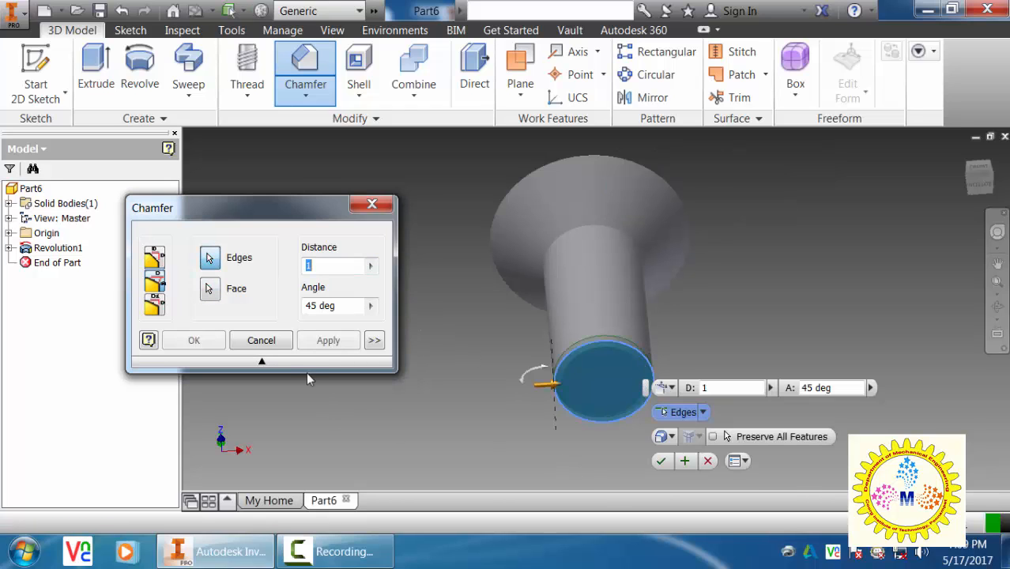
pyautogui.click(207, 341)
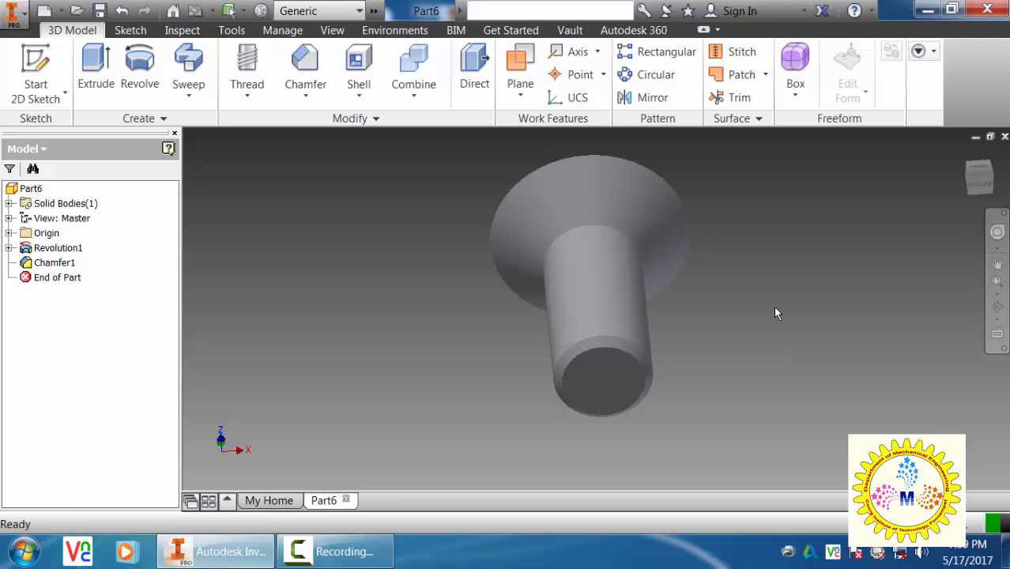
# Start a new 2D sketch on the XY plane through the screw body
pyautogui.keyDown('shift'); pyautogui.moveTo(773, 253); pyautogui.dragTo(772, 302, button='middle'); pyautogui.keyUp('shift')
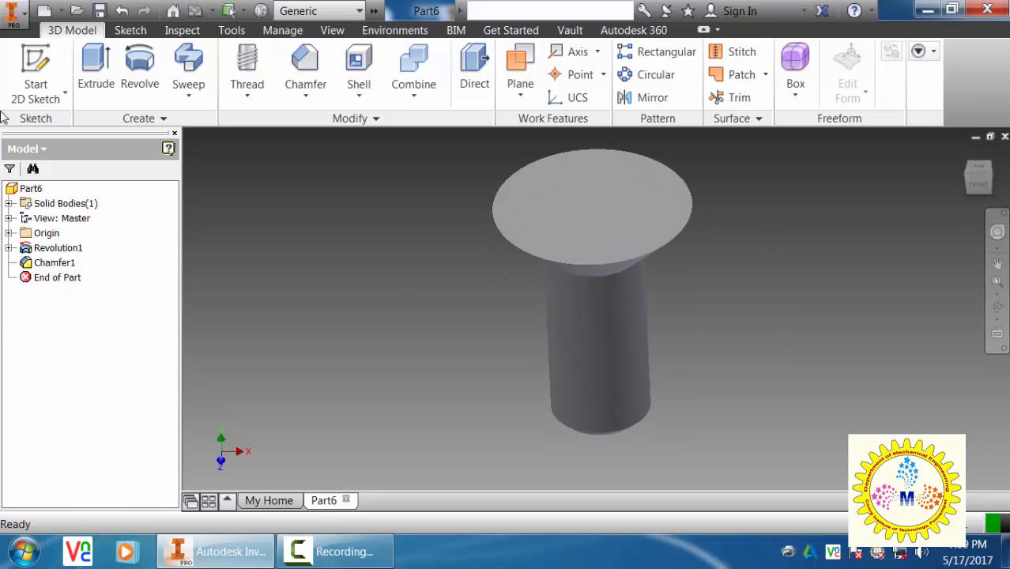
pyautogui.click(33, 59)
pyautogui.click(9, 233)
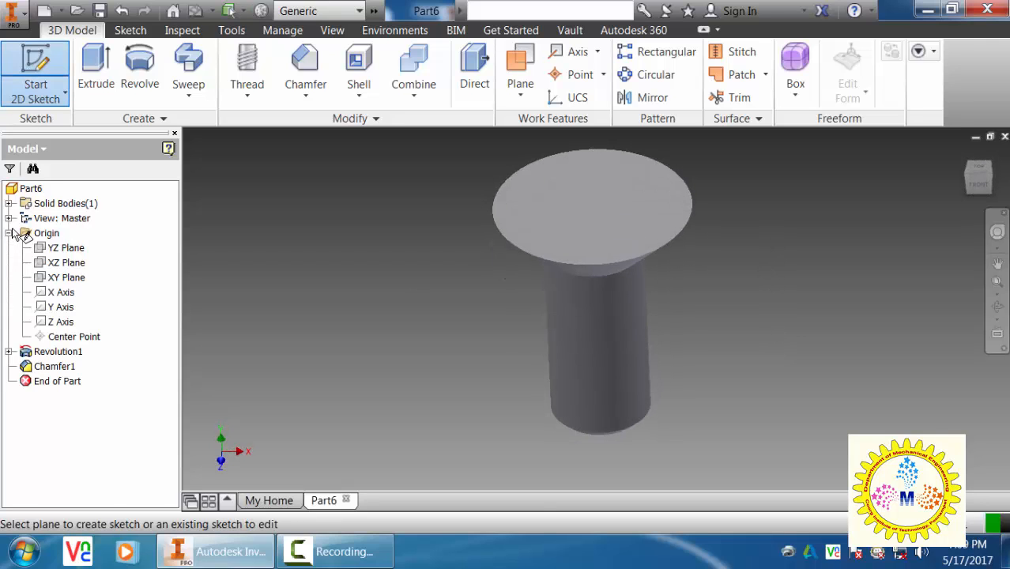
pyautogui.click(65, 283)
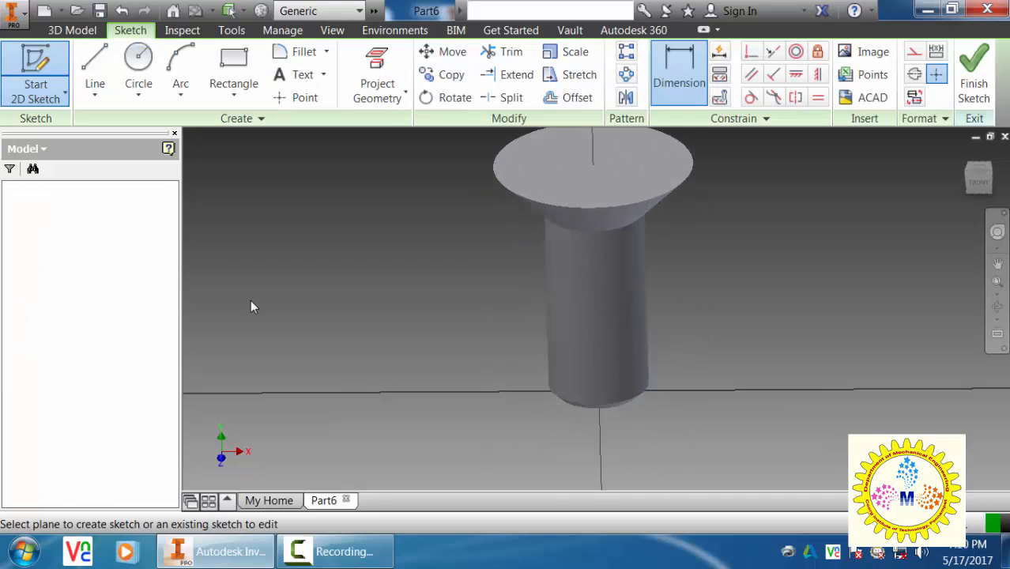
# Try to sketch the slot outline from the head's top center with connected lines of 1 mm, 3 mm and 2 mm
pyautogui.scroll(5, 571, 366)
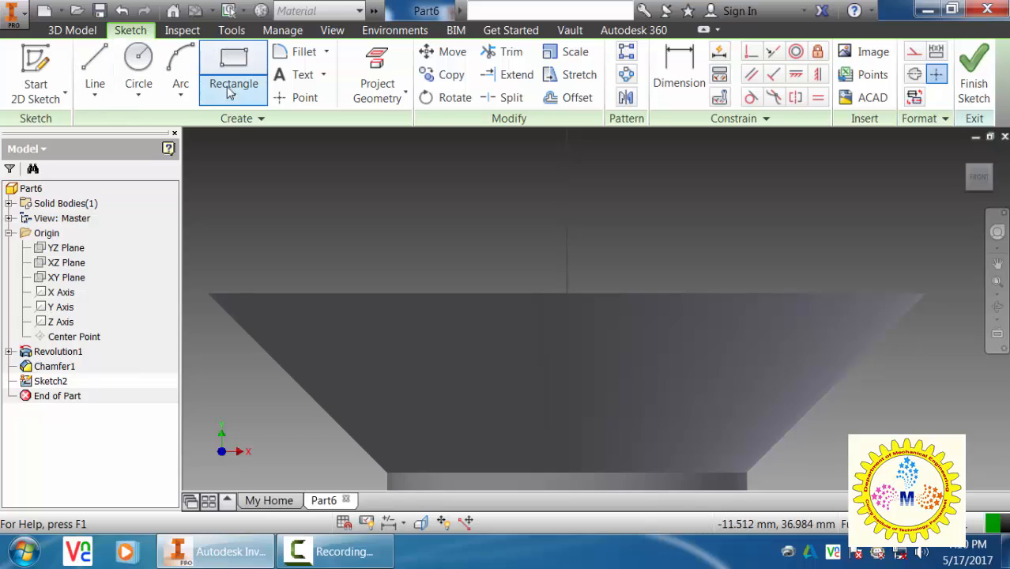
pyautogui.click(95, 70)
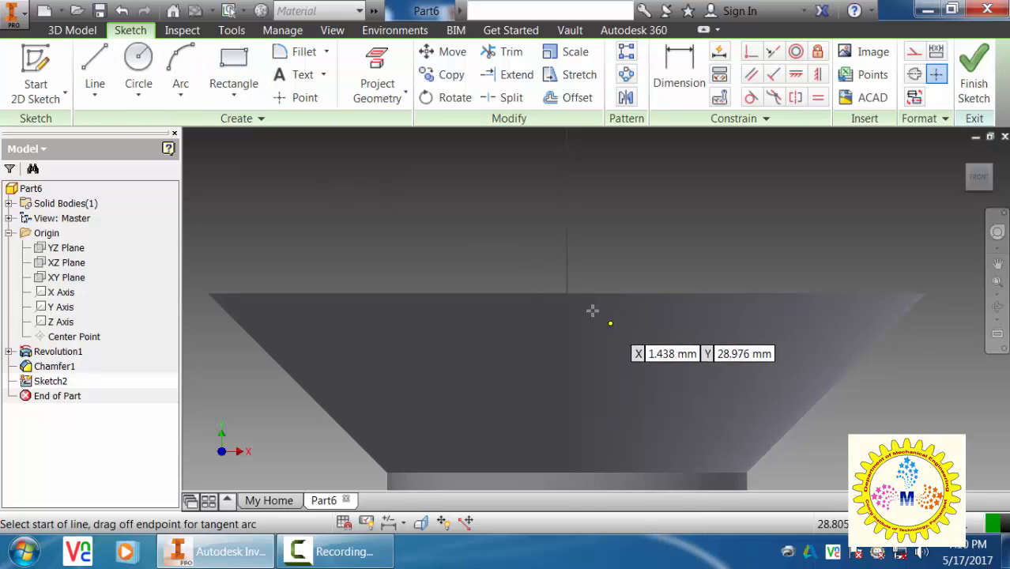
pyautogui.click(567, 293)
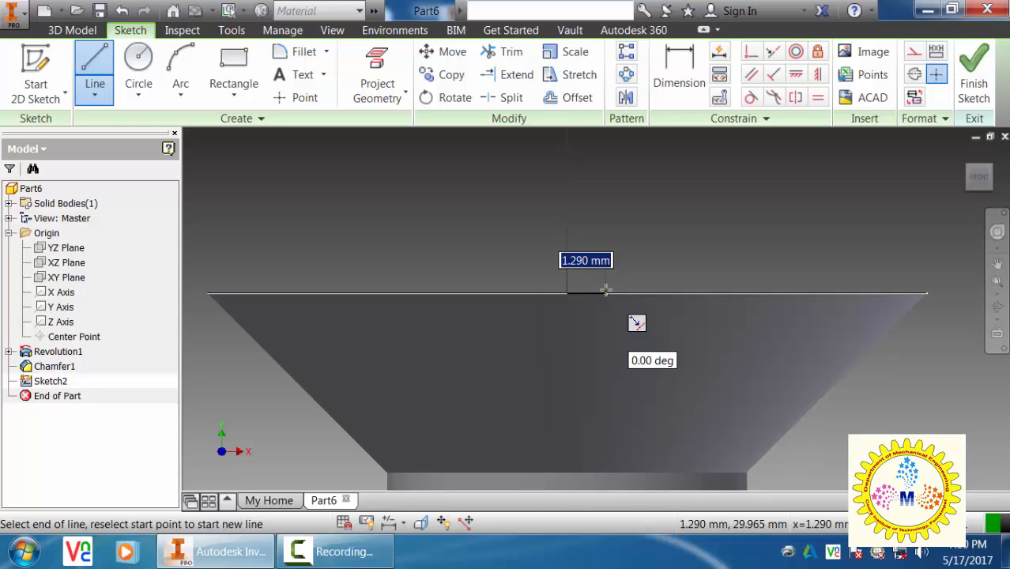
pyautogui.click(597, 293)
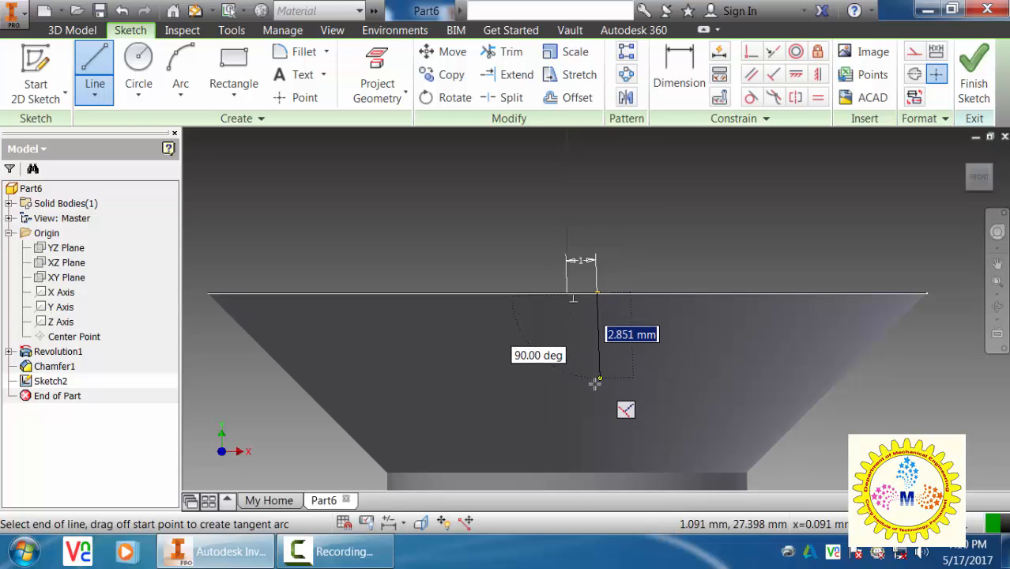
pyautogui.moveTo(584, 418); pyautogui.dragTo(629, 136, button='middle')
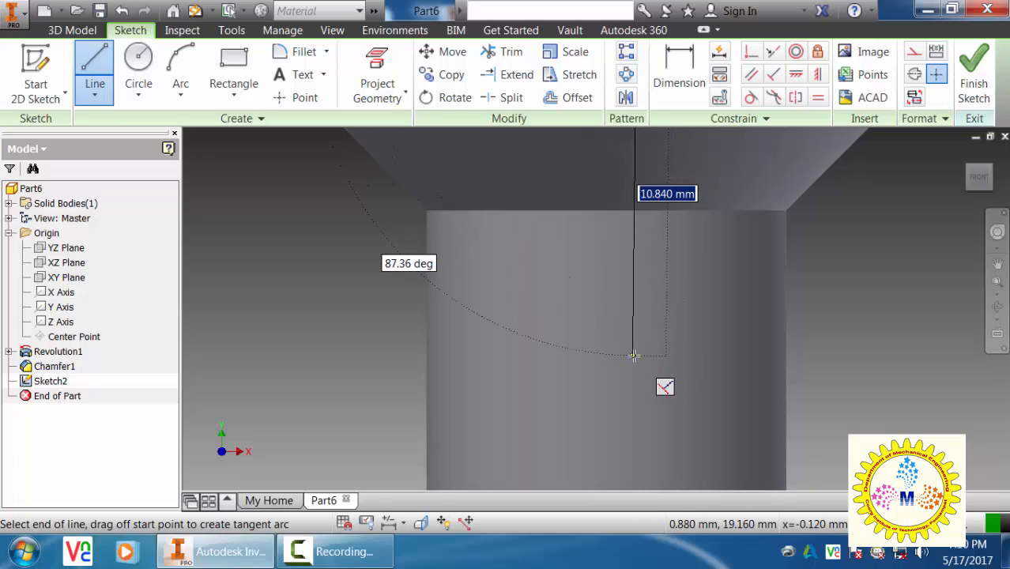
pyautogui.scroll(-3, 633, 356)
pyautogui.scroll(5, 633, 321)
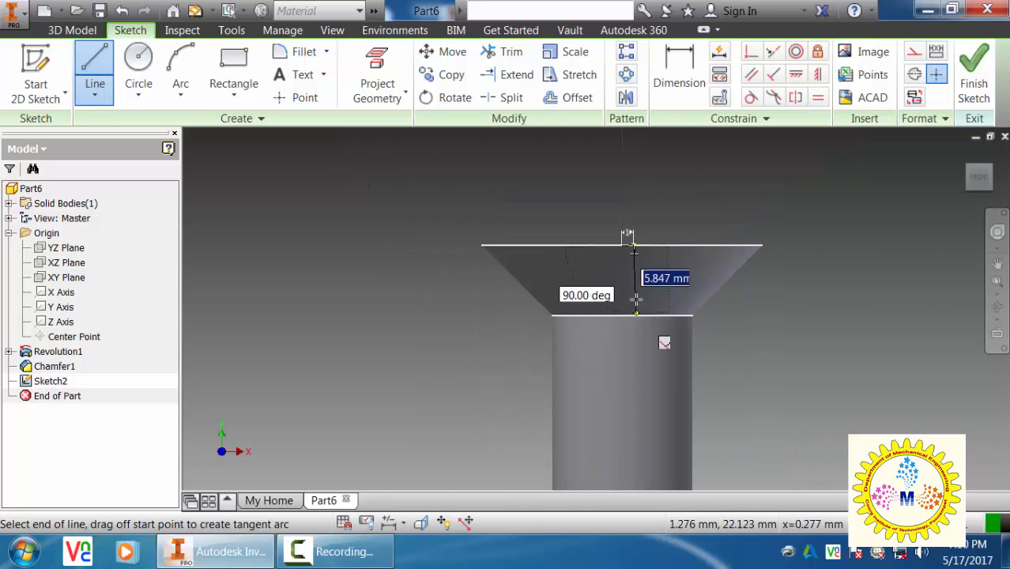
pyautogui.scroll(-2, 633, 320)
pyautogui.moveTo(633, 320); pyautogui.dragTo(629, 377, button='middle')
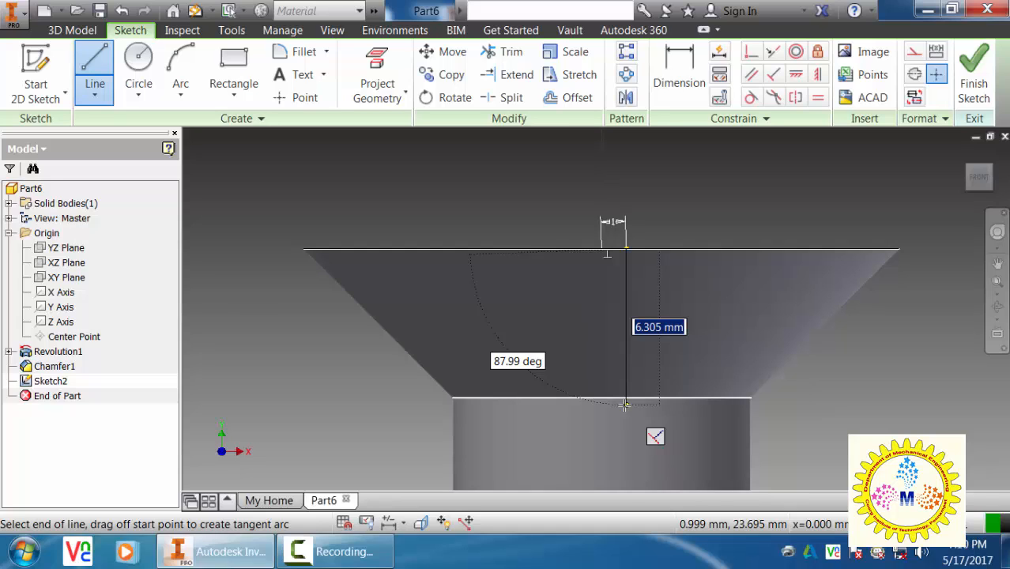
pyautogui.write('3')
pyautogui.press('Return')
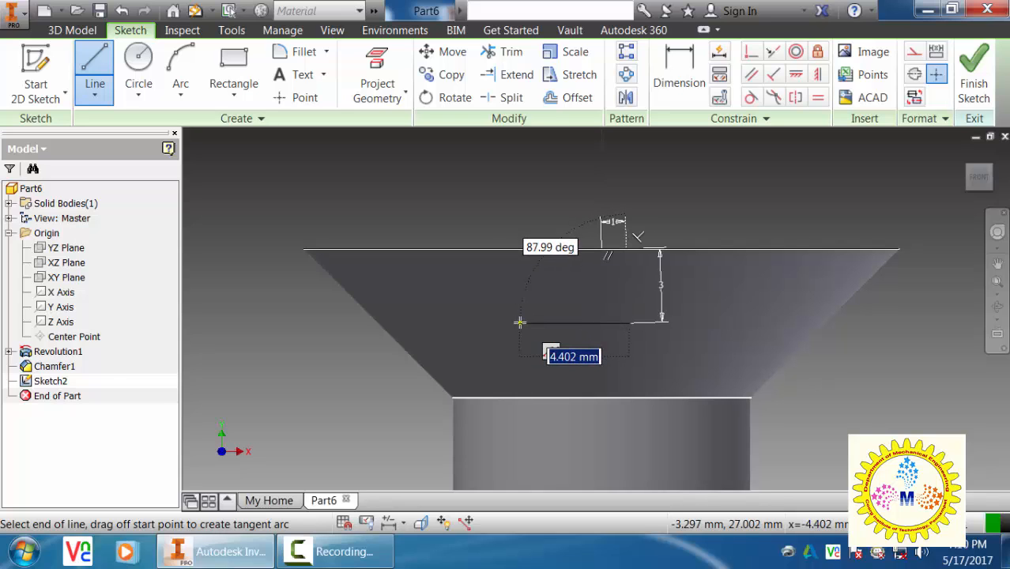
pyautogui.write('2')
pyautogui.press('Return')
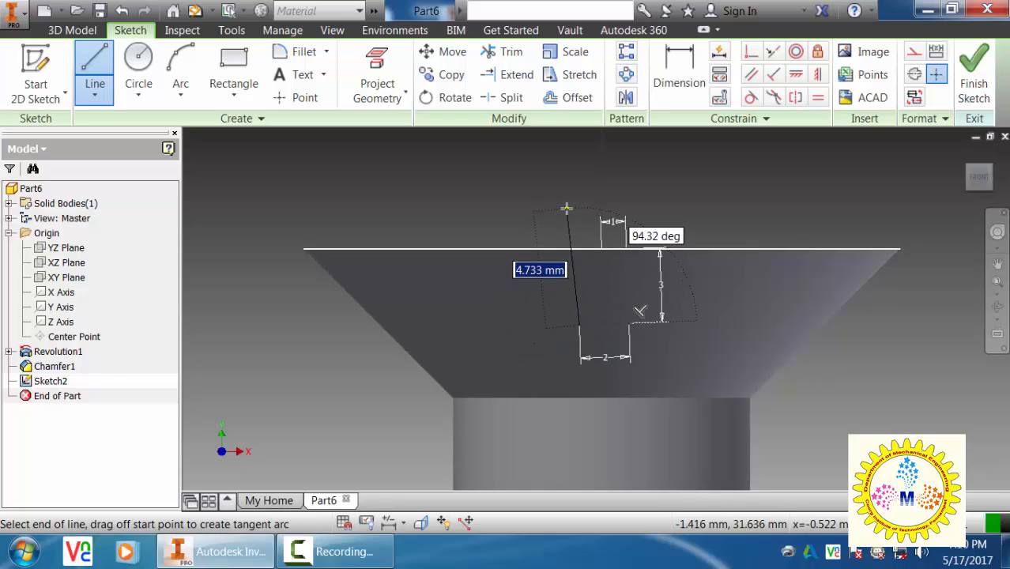
pyautogui.press('Escape')
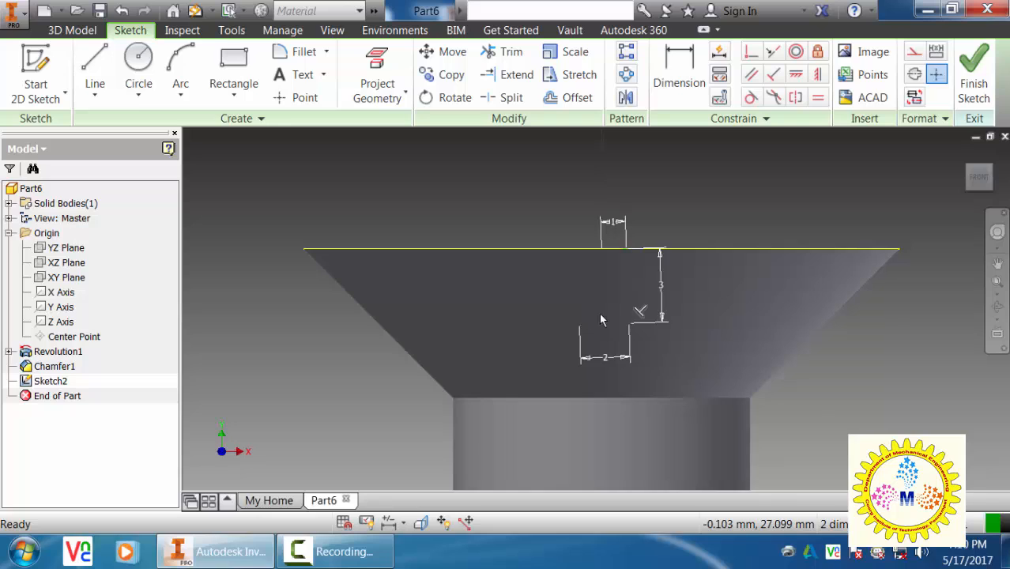
# Undo all the slot lines drawn in the head sketch
pyautogui.hotkey('ctrl', 'z')
pyautogui.click(95, 67)
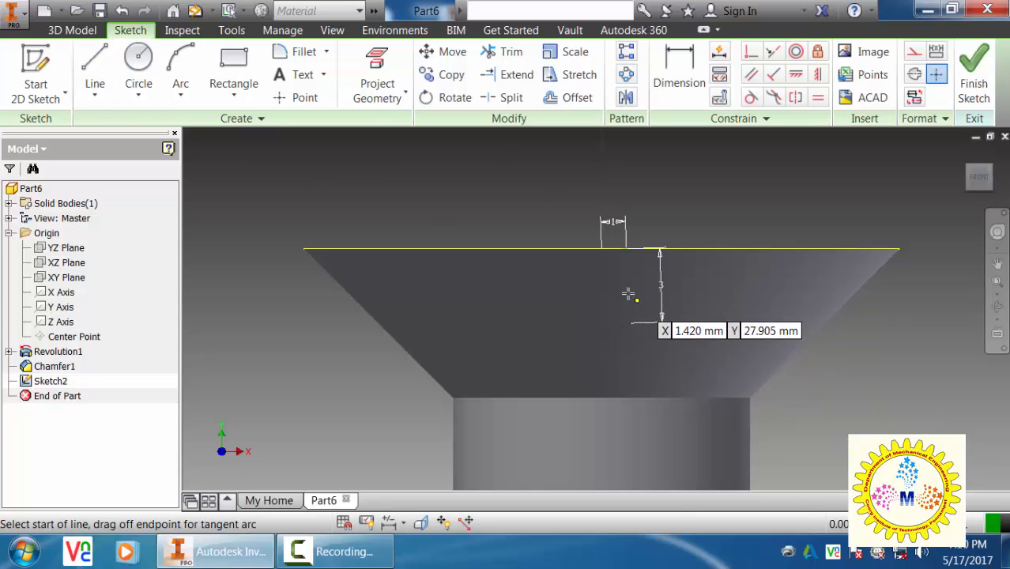
pyautogui.hotkey('ctrl', 'y')
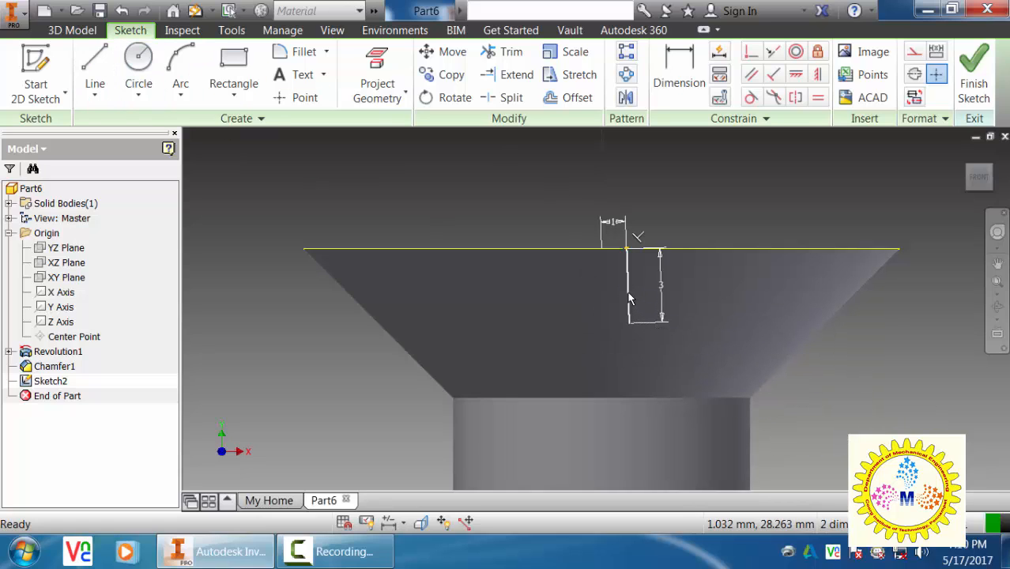
pyautogui.hotkey('ctrl', 'z')
pyautogui.click(95, 67)
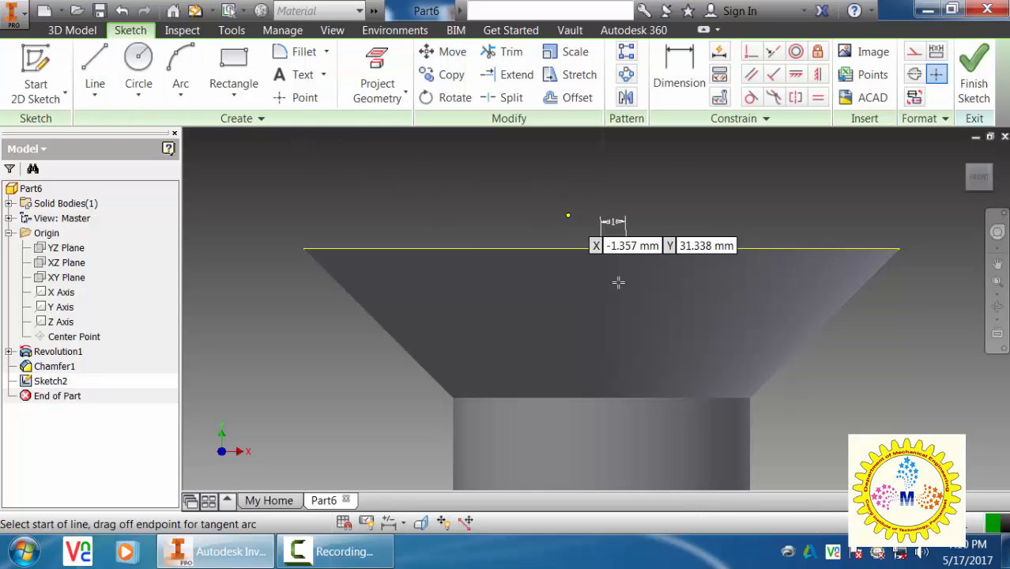
pyautogui.hotkey('ctrl', 'y')
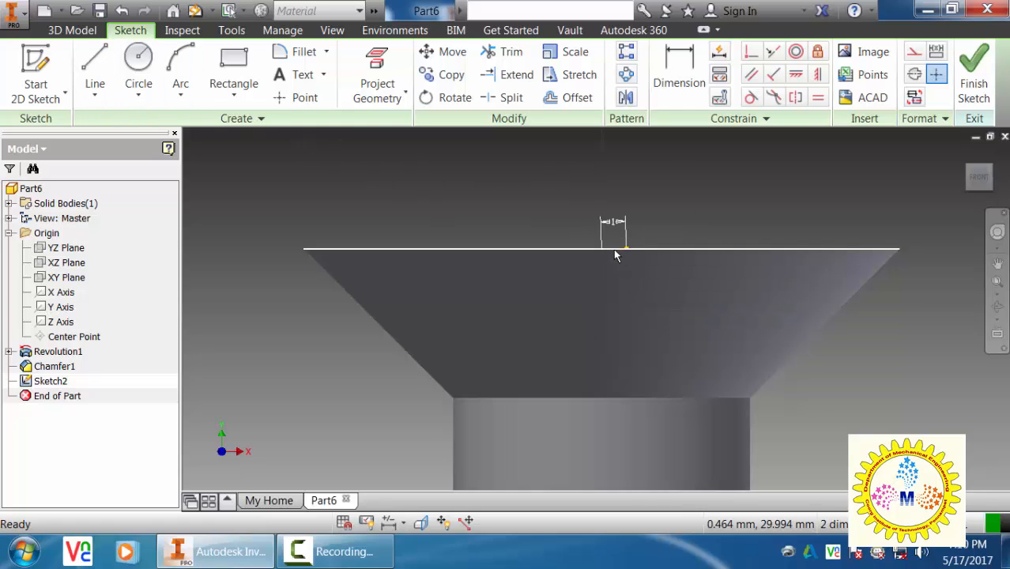
pyautogui.hotkey('ctrl', 'z')
# Sketch a 1 mm line from the head's top center along the top edge, then a 3 mm line downward at 90 degrees
pyautogui.click(95, 67)
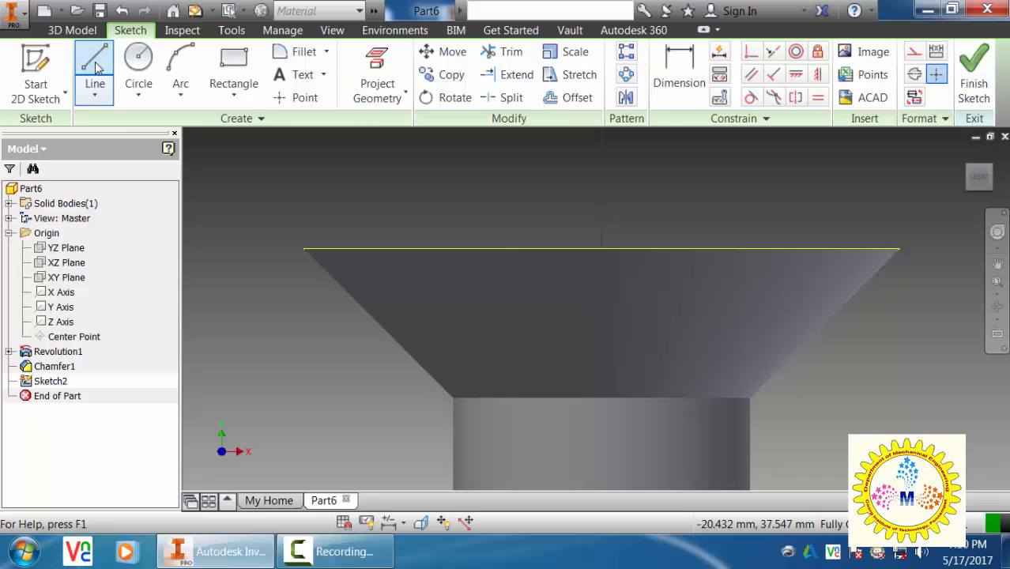
pyautogui.click(601, 249)
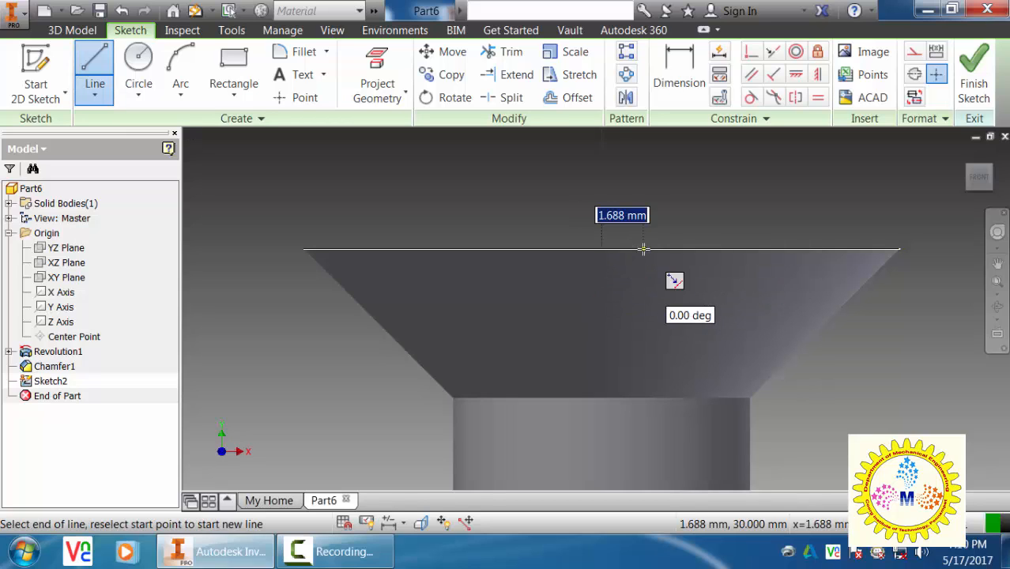
pyautogui.write('1')
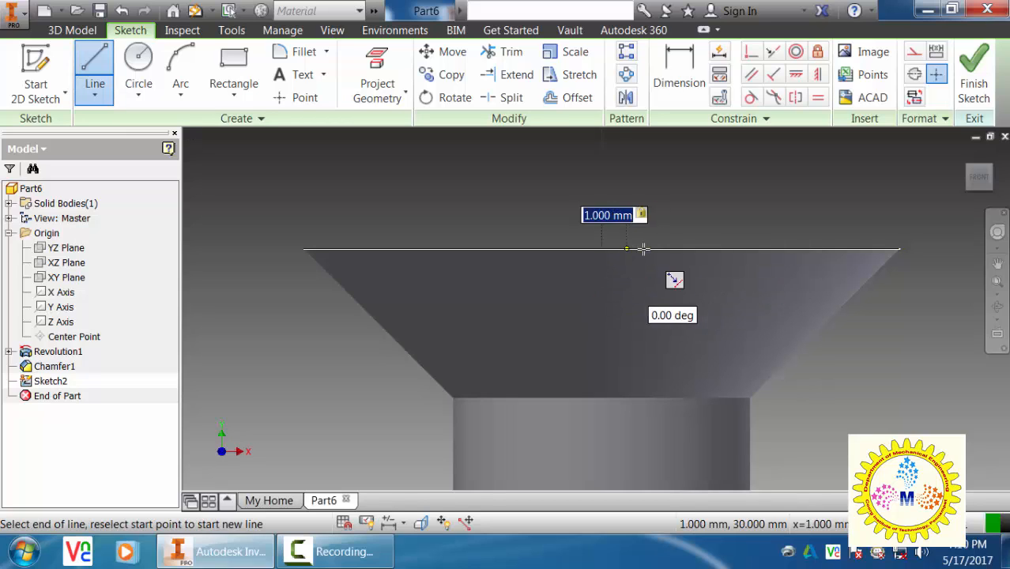
pyautogui.press('Return')
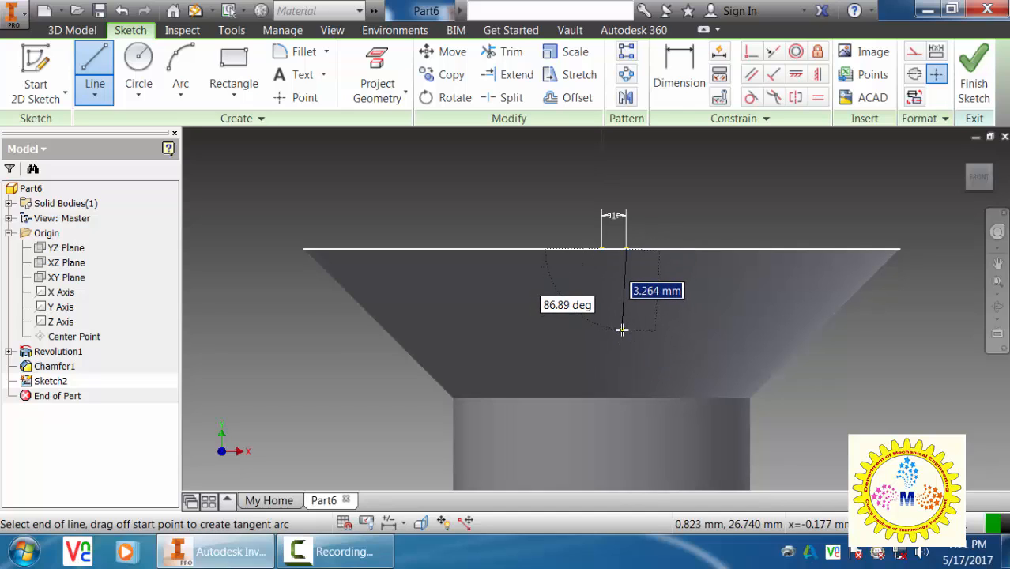
pyautogui.press('Tab')
pyautogui.write('9')
pyautogui.press('Tab')
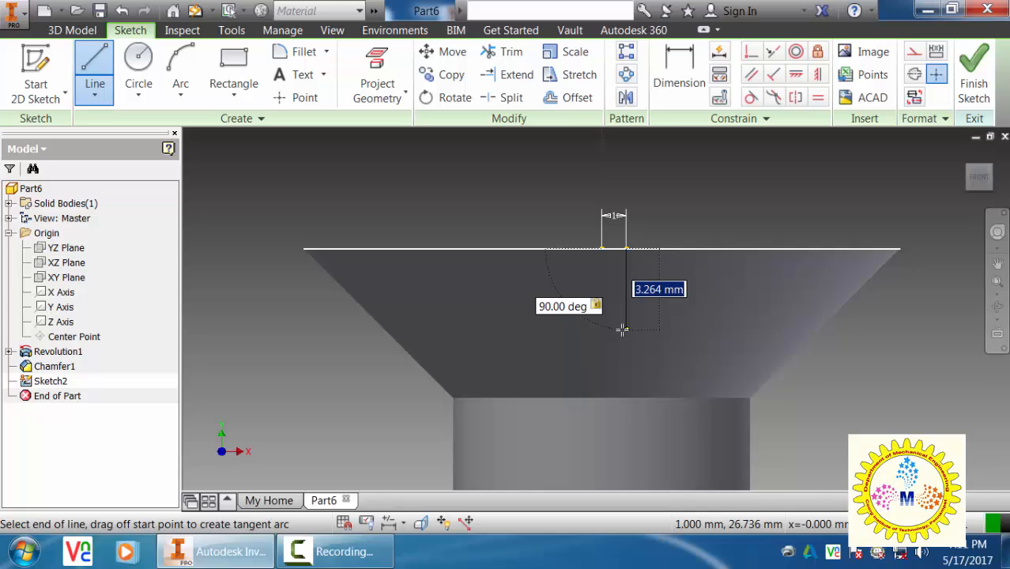
pyautogui.write('3')
pyautogui.press('Return')
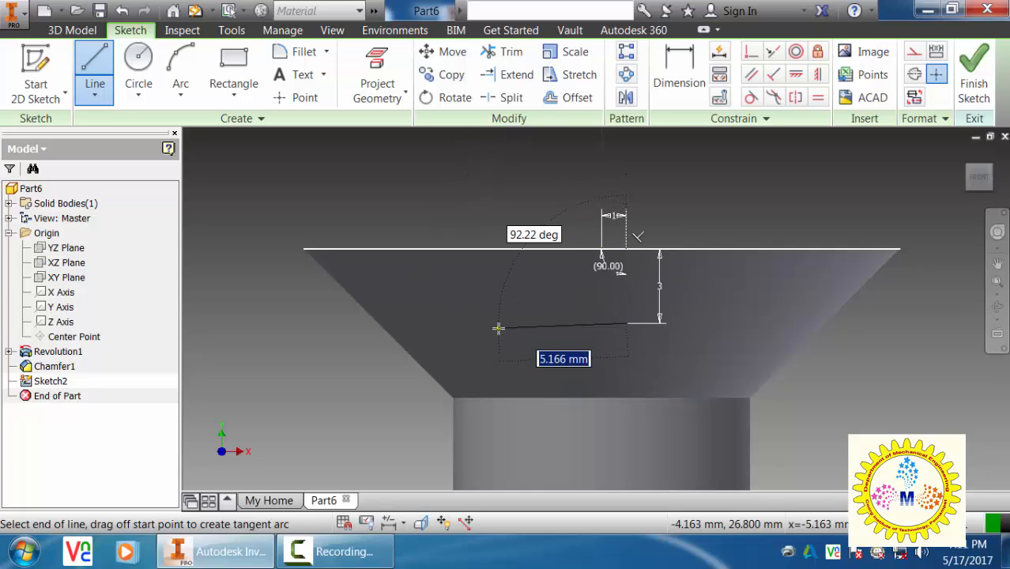
# Complete the slot rectangle with a 2 mm bottom line and a 3 mm side at 90 degrees, closing it along the head's top edge
pyautogui.press('Tab')
pyautogui.write('90')
pyautogui.press('Tab')
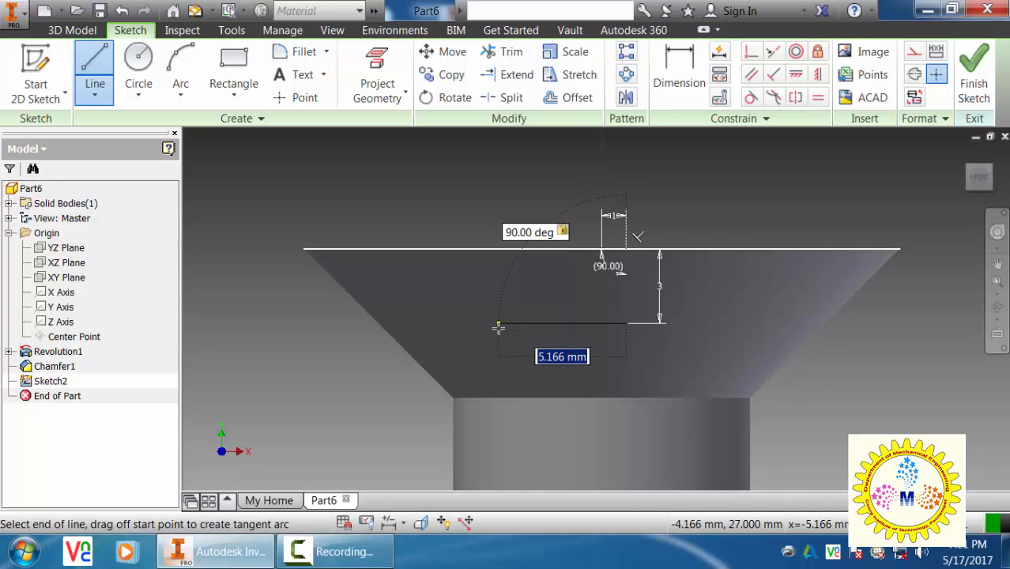
pyautogui.write('2')
pyautogui.press('Return')
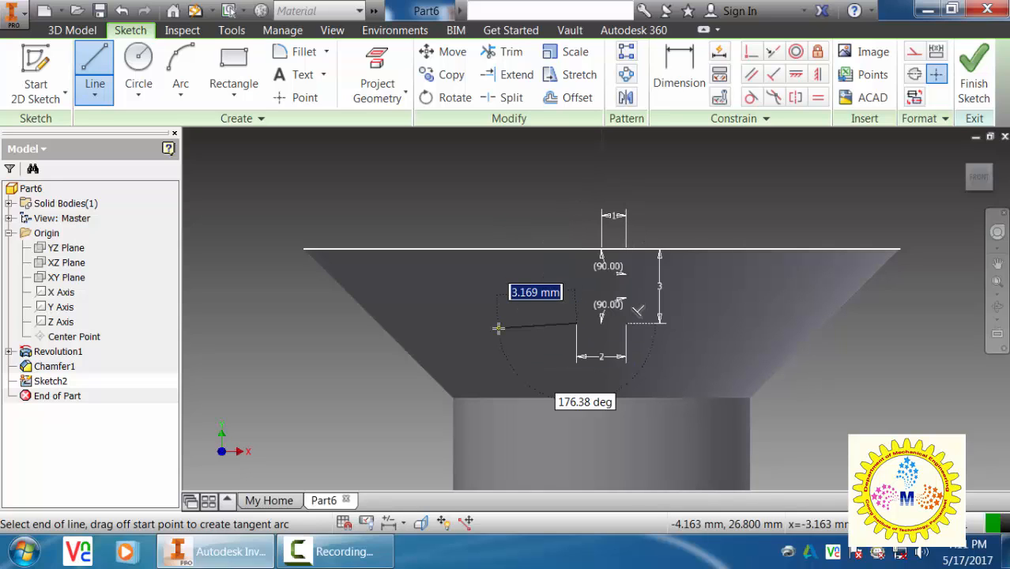
pyautogui.press('Tab')
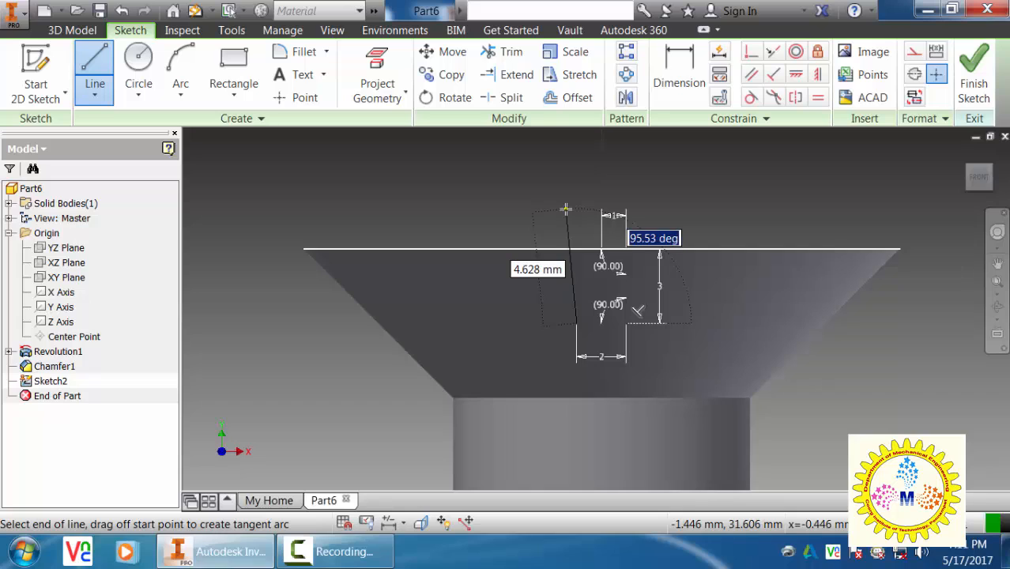
pyautogui.write('90')
pyautogui.press('Tab')
pyautogui.write('3')
pyautogui.press('Return')
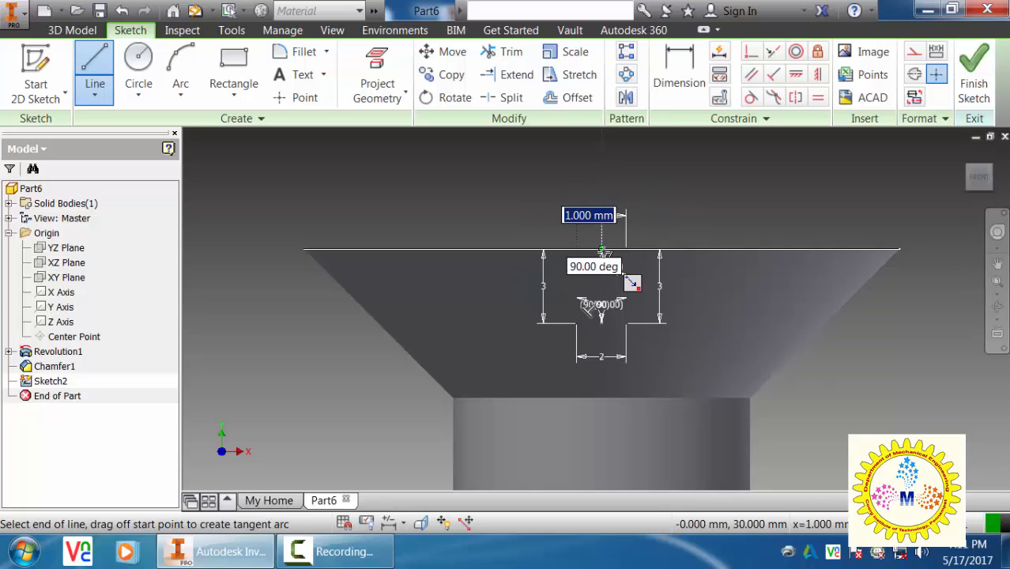
pyautogui.press('Escape')
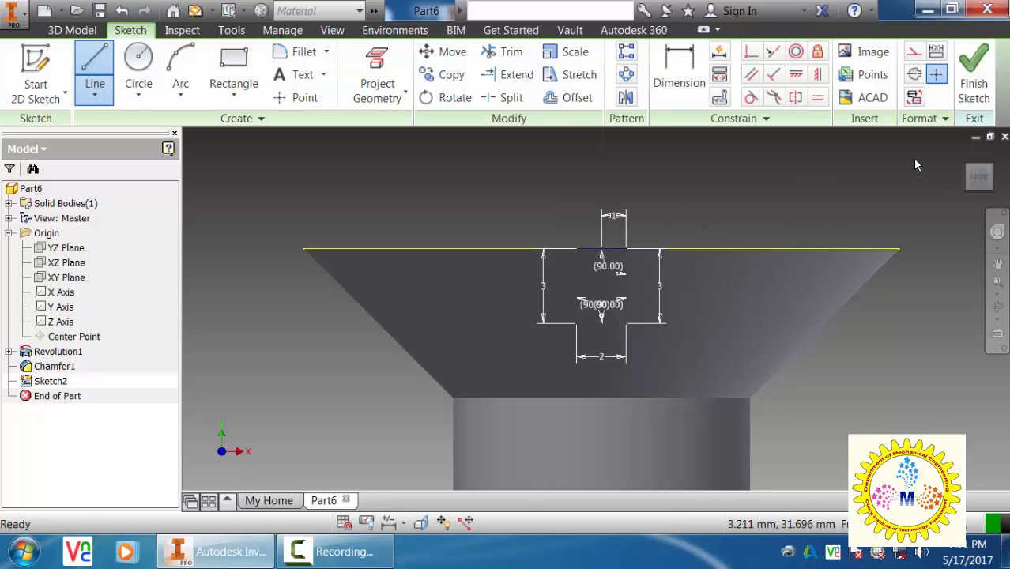
# Finish the sketch and cut-extrude the slot profile symmetrically across the screw head with a distance of 44.5 mm
pyautogui.click(967, 91)
pyautogui.press('e')
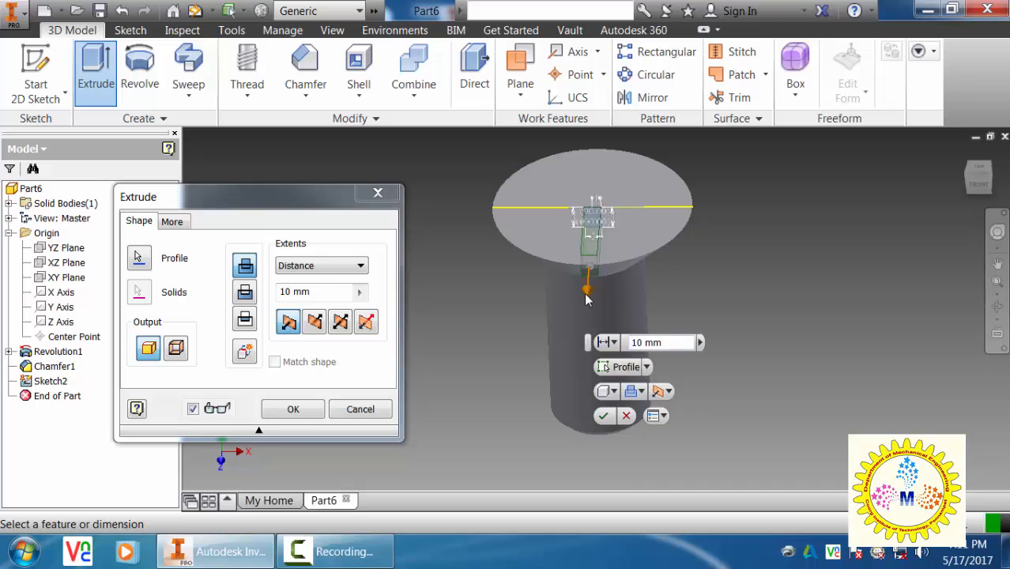
pyautogui.moveTo(588, 299); pyautogui.dragTo(582, 348)
pyautogui.click(348, 322)
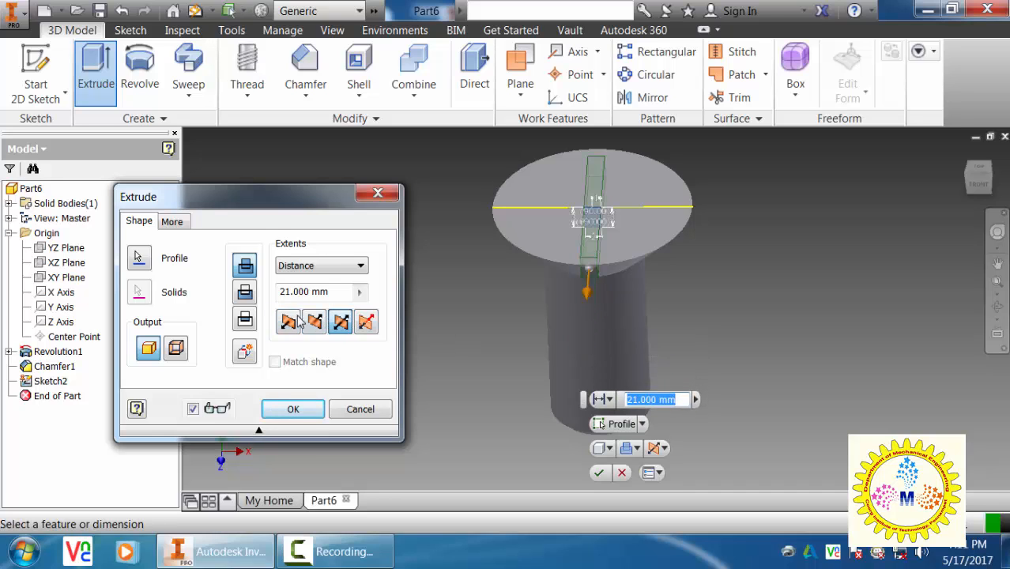
pyautogui.click(245, 293)
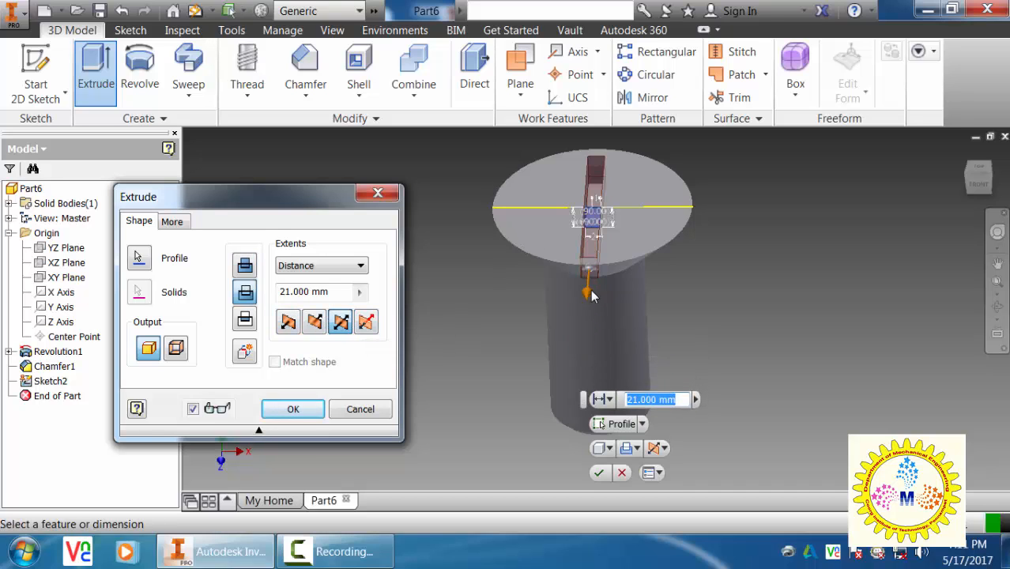
pyautogui.moveTo(591, 289); pyautogui.dragTo(583, 346)
pyautogui.click(293, 409)
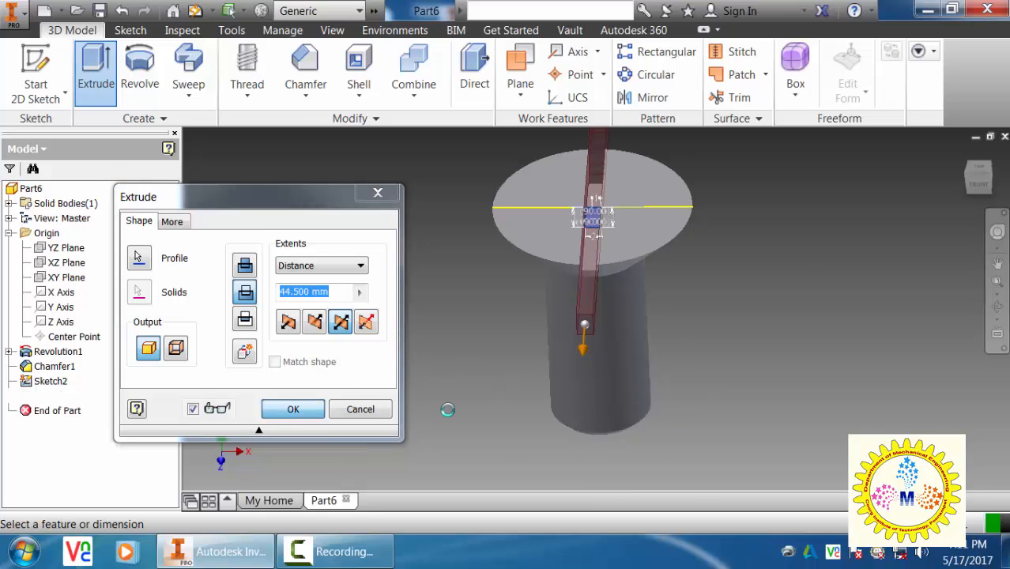
# Thread the screw's cylindrical shank face with full length off, 0 mm offset and a 21 mm thread length
pyautogui.press('F4')
pyautogui.moveTo(801, 281); pyautogui.dragTo(794, 228)
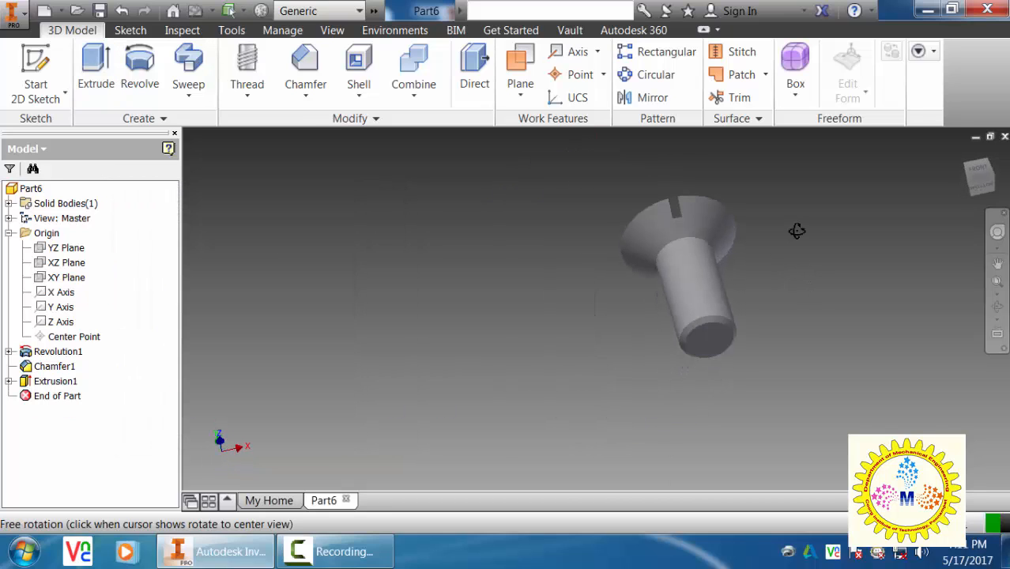
pyautogui.moveTo(778, 256); pyautogui.dragTo(733, 314, button='middle')
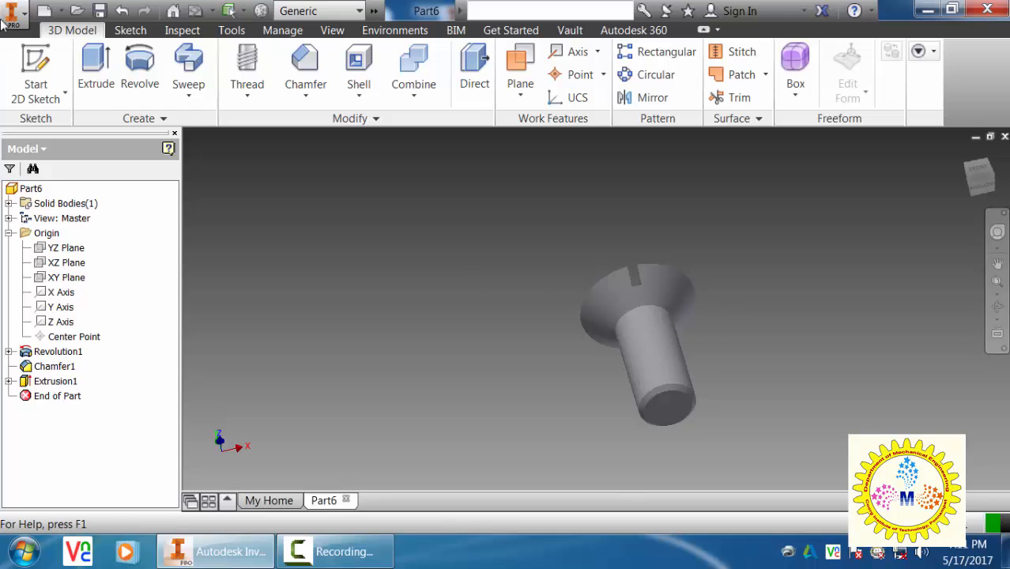
pyautogui.click(248, 64)
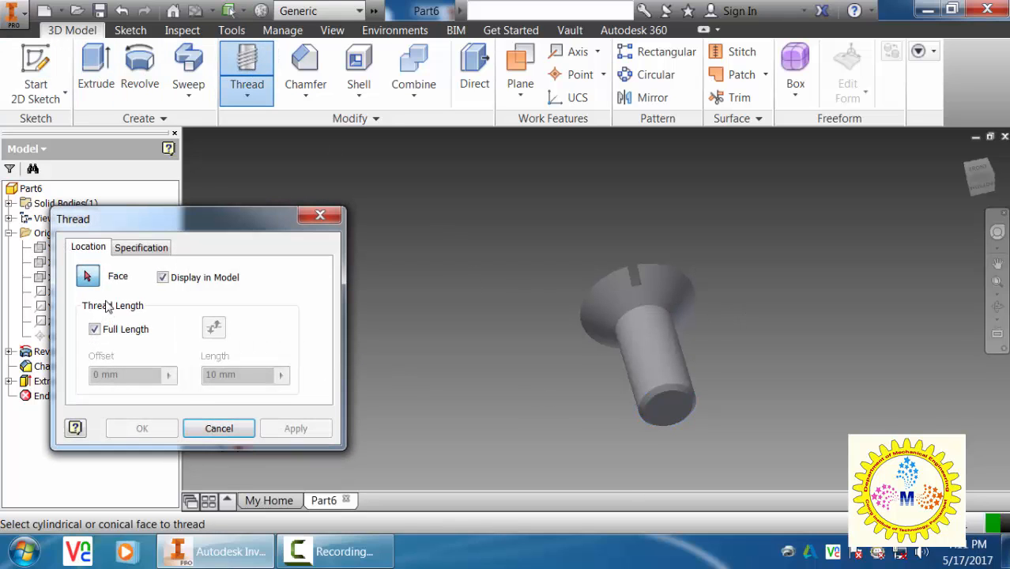
pyautogui.click(95, 328)
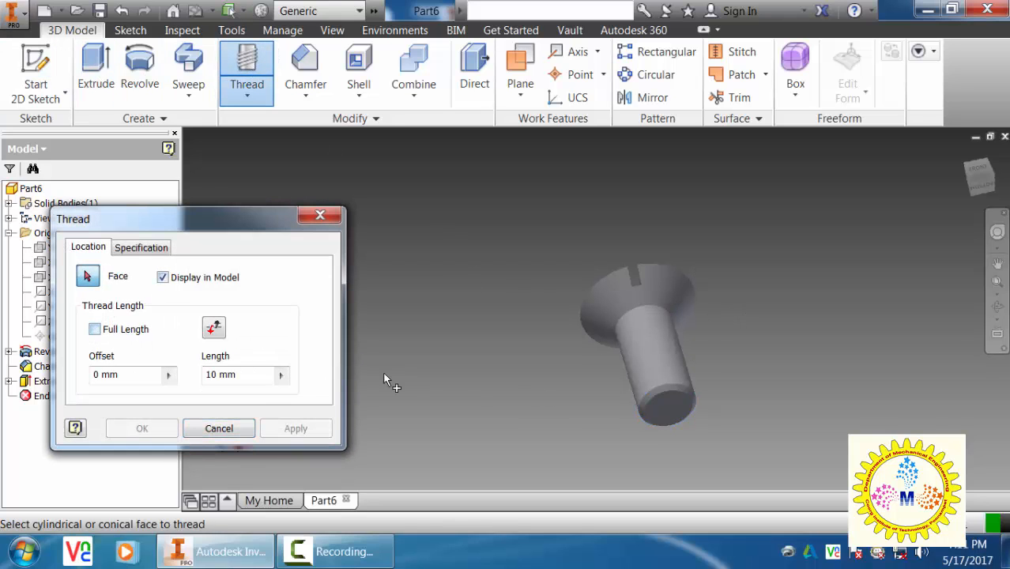
pyautogui.click(653, 386)
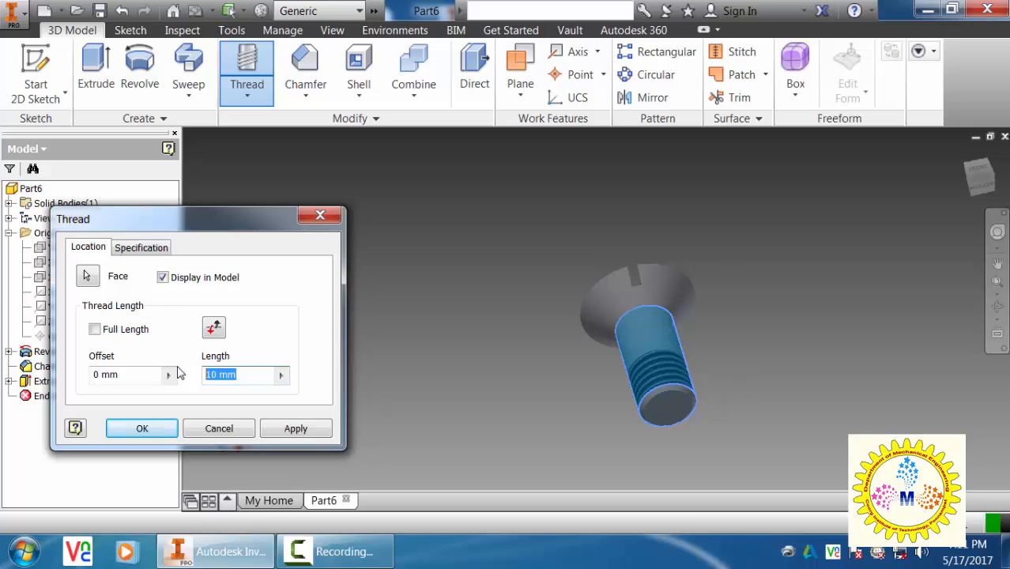
pyautogui.write('21')
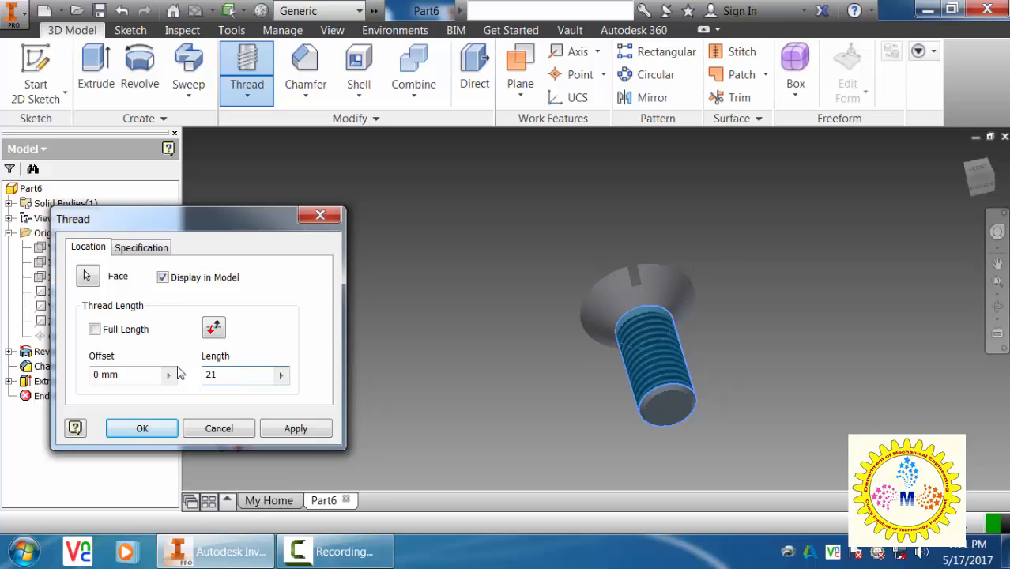
pyautogui.keyDown('shift'); pyautogui.moveTo(766, 314); pyautogui.dragTo(769, 354, button='middle'); pyautogui.keyUp('shift')
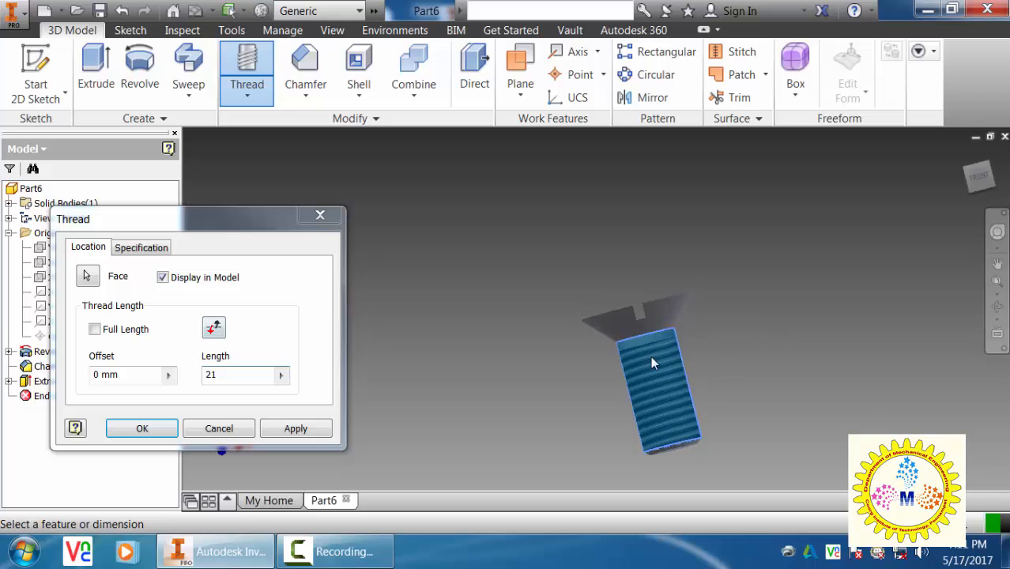
pyautogui.scroll(-6, 649, 331)
pyautogui.scroll(6, 711, 348)
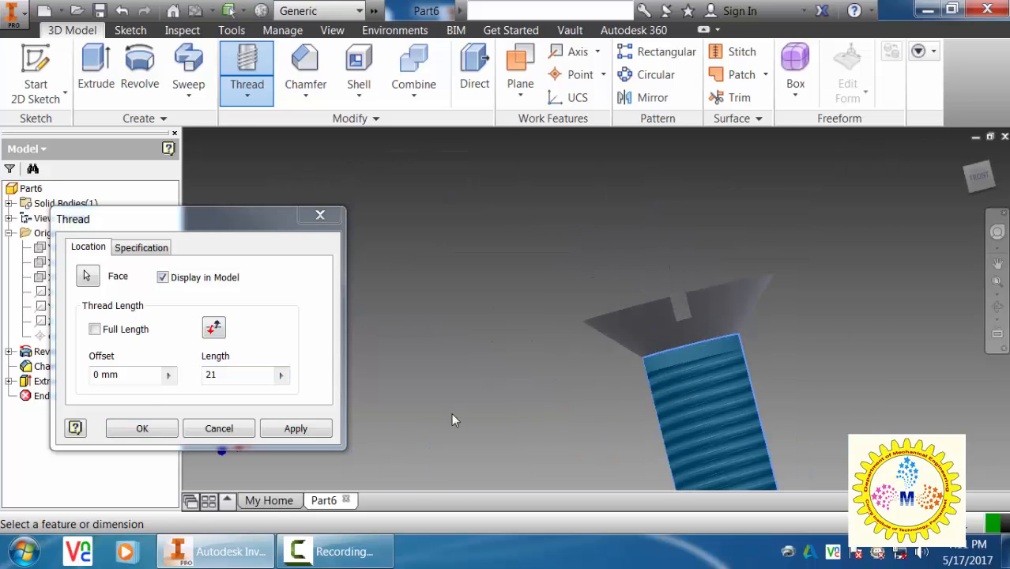
pyautogui.click(165, 429)
pyautogui.middleClick(446, 203)
pyautogui.middleClick(445, 203)
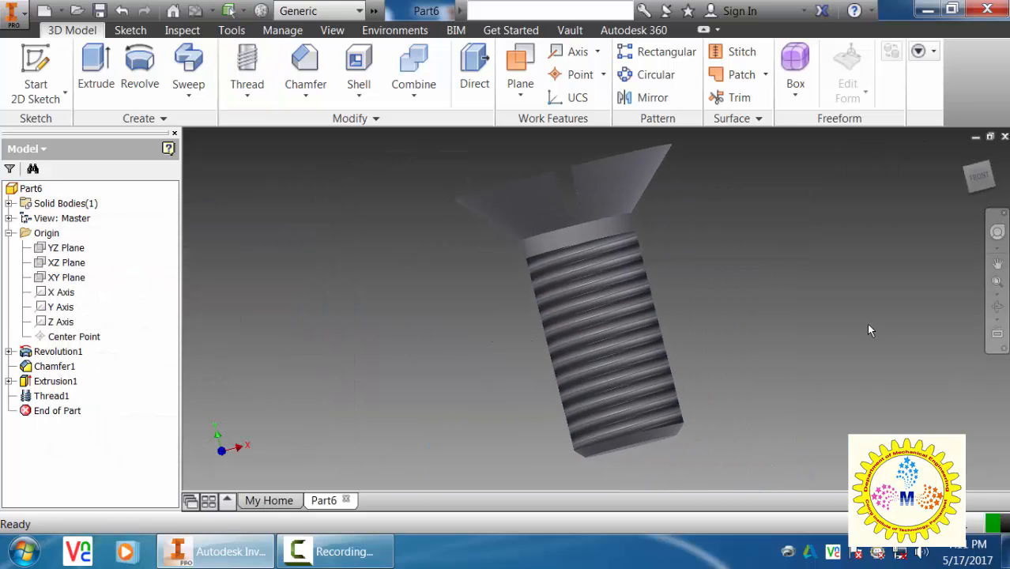
# Set the part's material to Steel, Alloy in its physical iProperties
pyautogui.moveTo(849, 291)
pyautogui.keyDown('shift'); pyautogui.mouseDown(button='middle')
pyautogui.moveTo(852, 334)
pyautogui.moveTo(853, 305)
pyautogui.mouseUp(button='middle'); pyautogui.keyUp('shift')
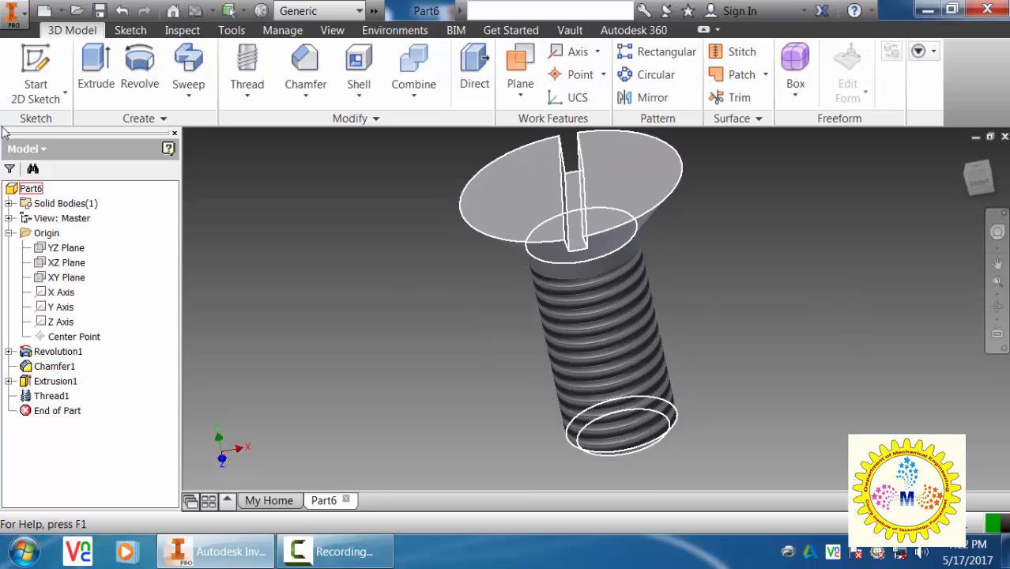
pyautogui.click(12, 12)
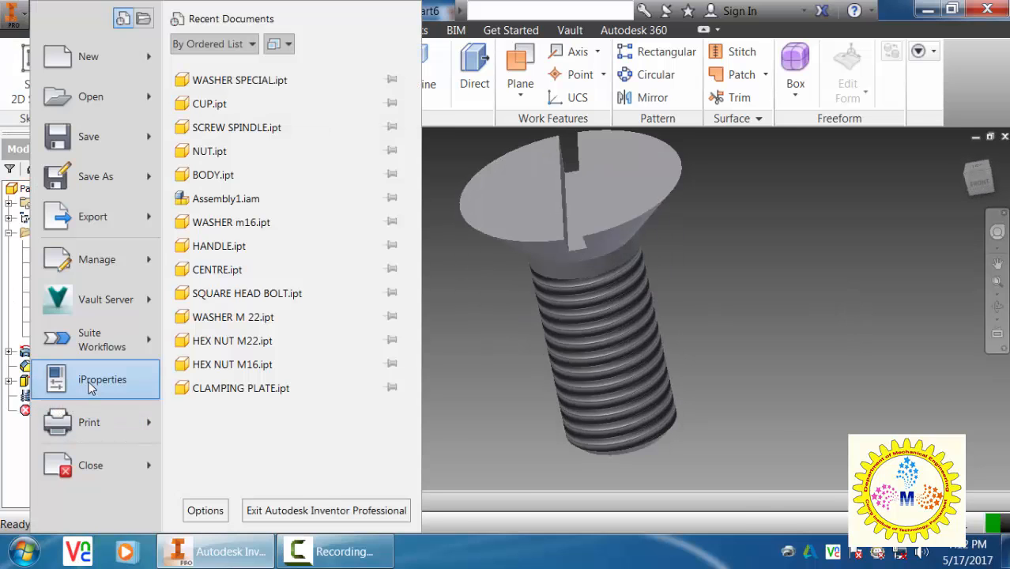
pyautogui.click(459, 266)
pyautogui.click(611, 72)
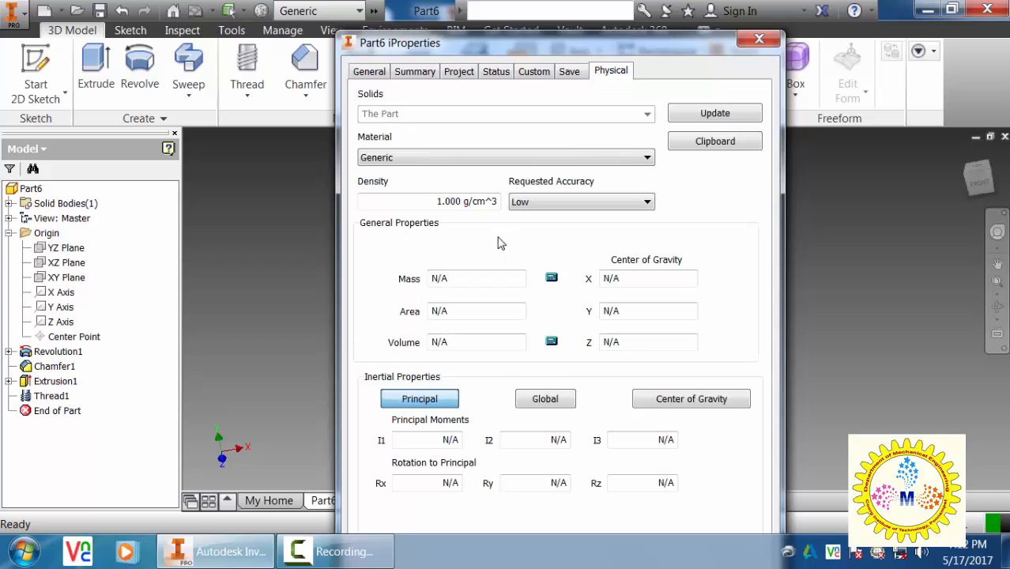
pyautogui.click(449, 158)
pyautogui.scroll(-6, 419, 364)
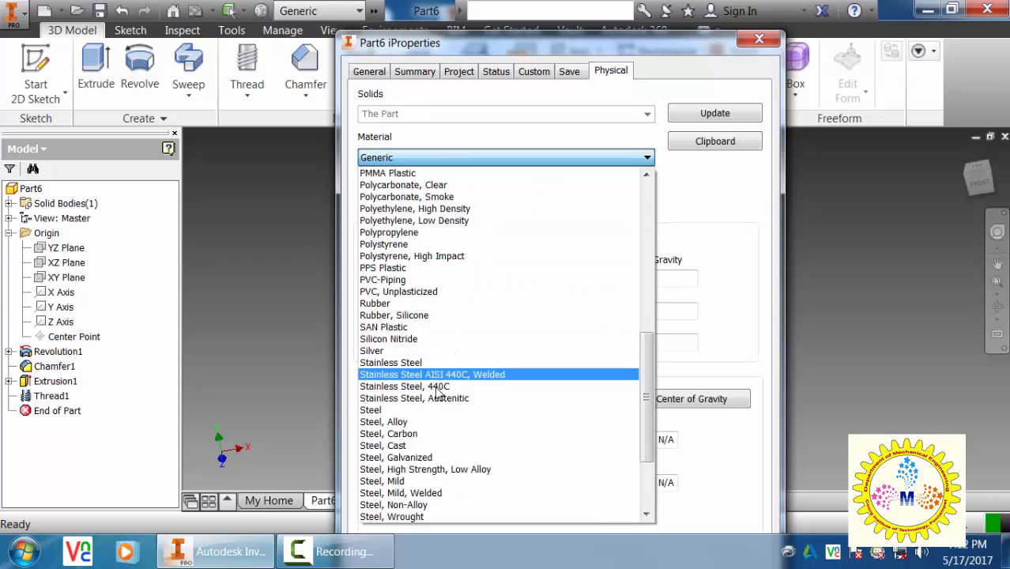
pyautogui.click(418, 422)
pyautogui.press('Escape')
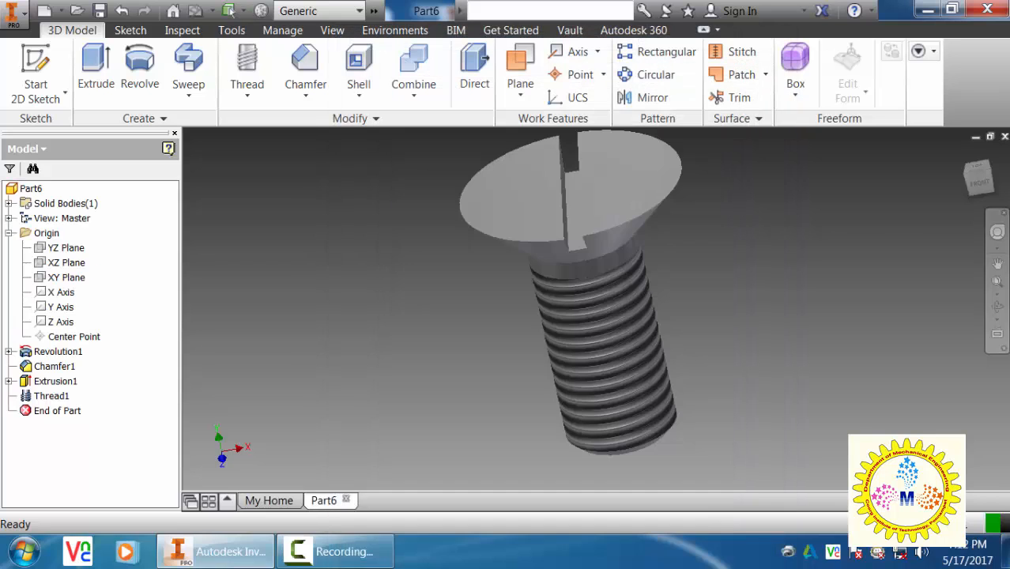
# Save the screw part in the Screw Jack folder as CSK SCREW
pyautogui.keyDown('shift'); pyautogui.moveTo(762, 356); pyautogui.dragTo(801, 302, button='middle'); pyautogui.keyUp('shift')
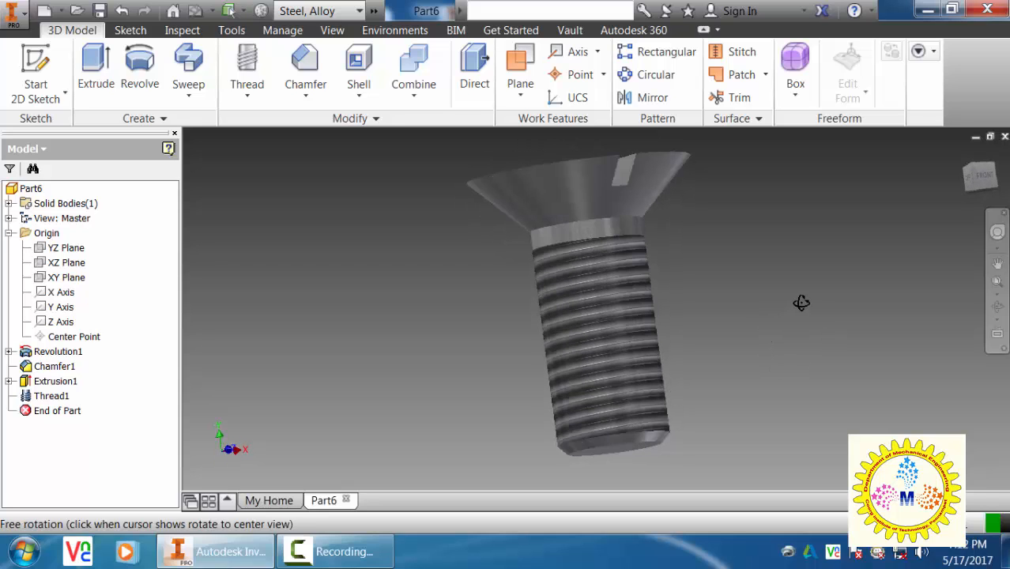
pyautogui.click(11, 15)
pyautogui.click(72, 184)
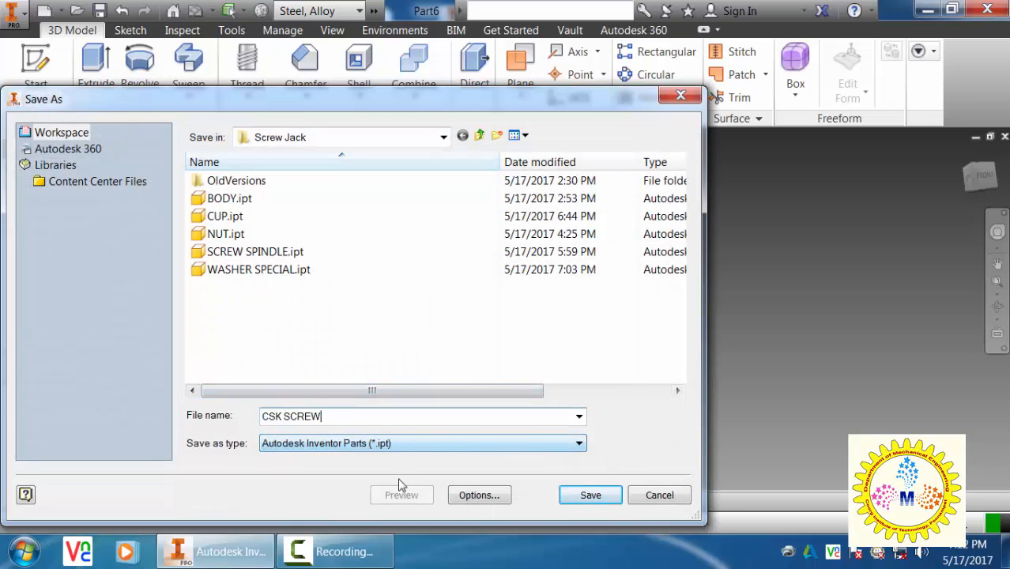
pyautogui.write('CSK SCREW')
pyautogui.click(590, 496)
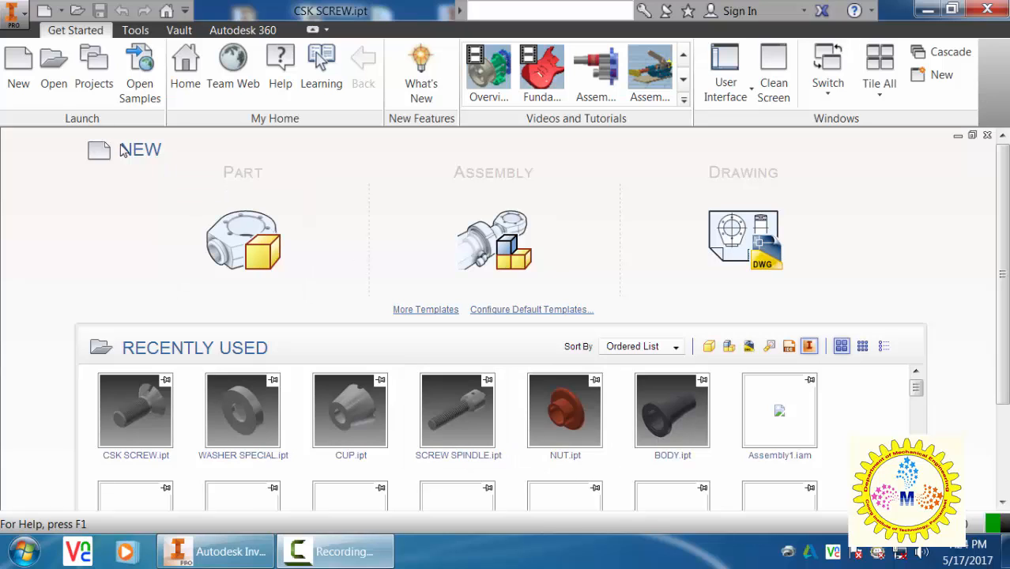
# Create a new part from the metric Standard (mm).ipt template and start a 2D sketch on the XY plane
pyautogui.click(21, 79)
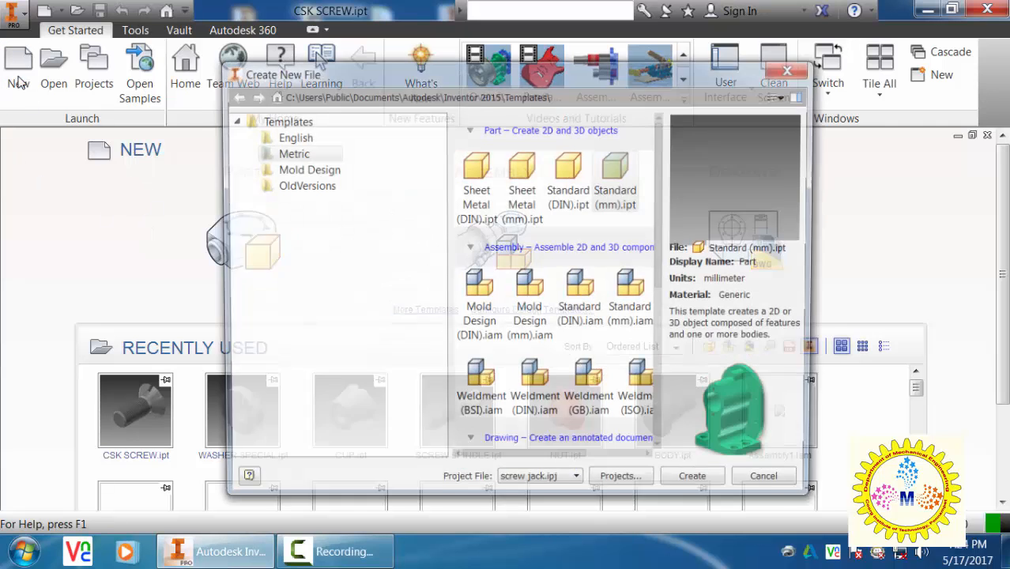
pyautogui.doubleClick(618, 176)
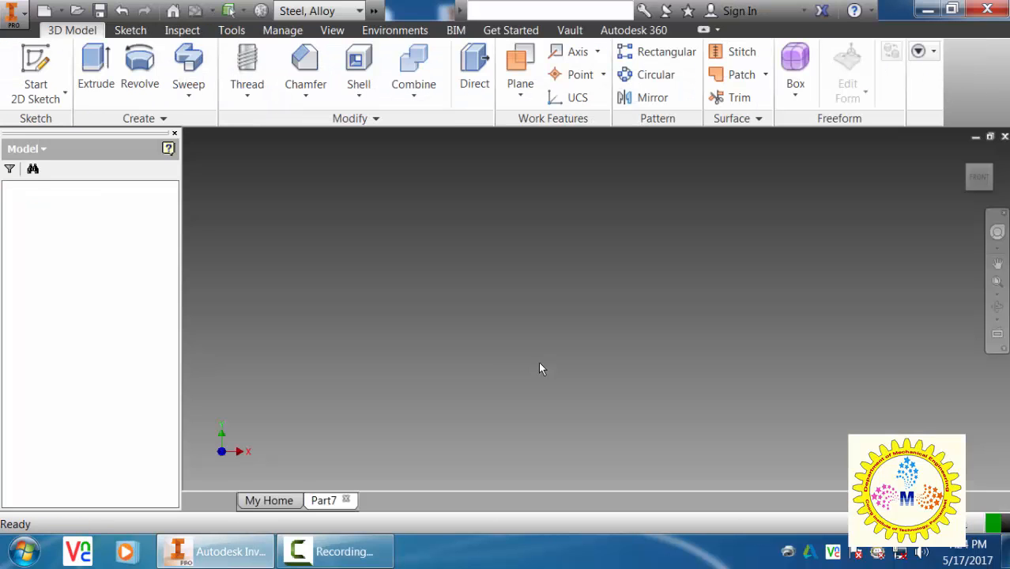
pyautogui.click(60, 102)
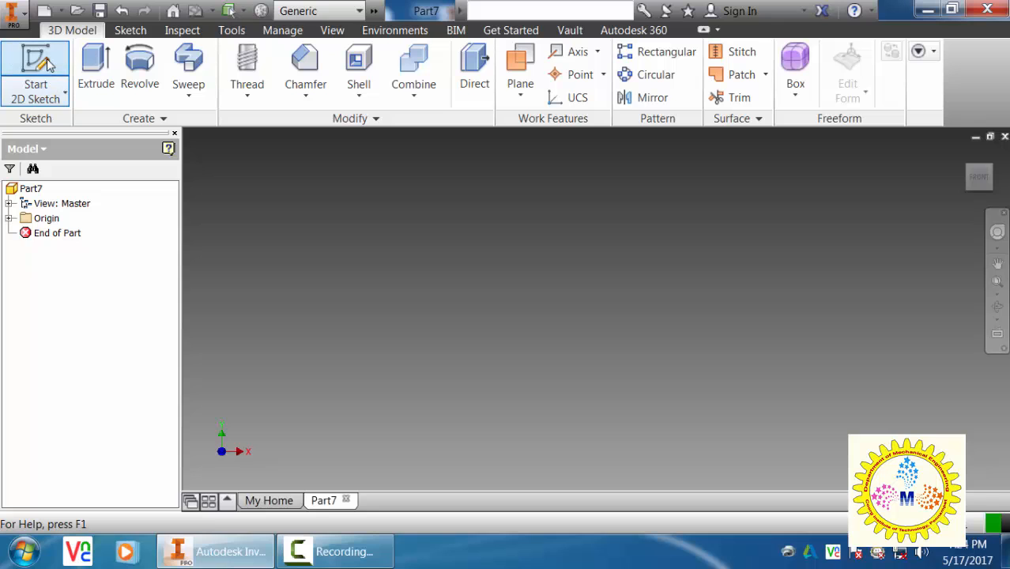
pyautogui.click(605, 230)
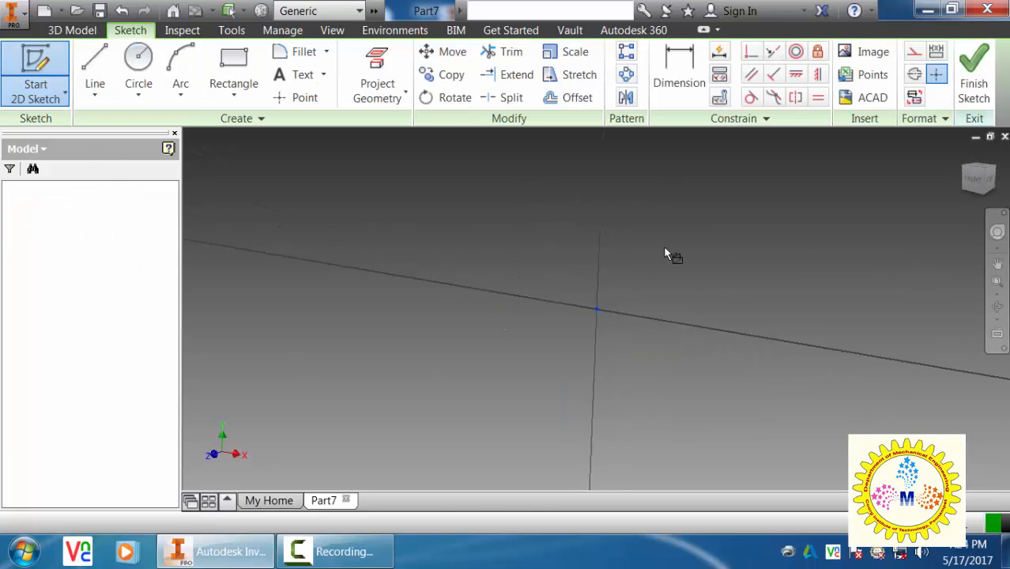
pyautogui.moveTo(537, 300); pyautogui.dragTo(283, 363, button='middle')
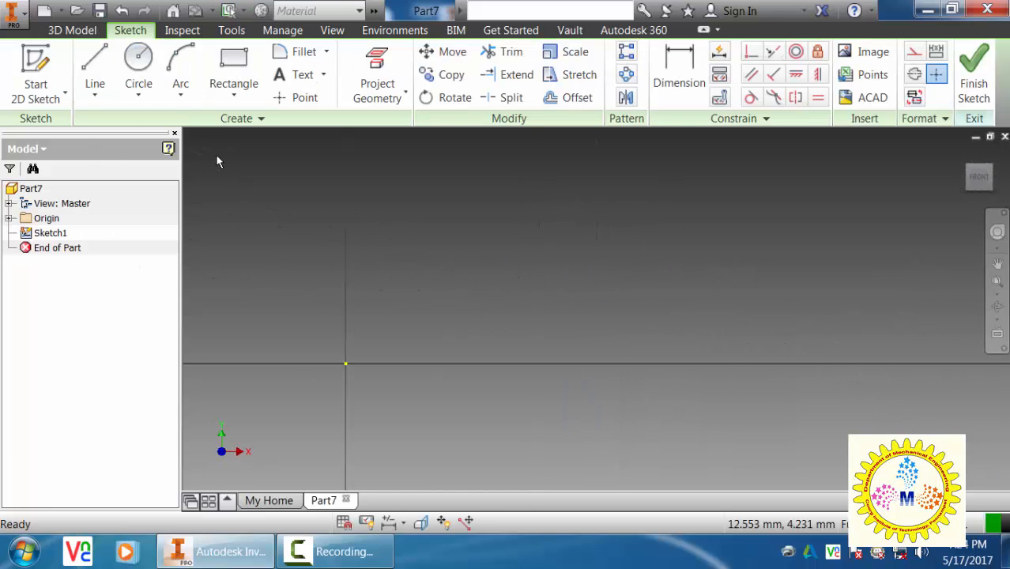
# Sketch a closed half-profile from the origin, about 55 mm long, stepping up through a slanted line to about 8 mm high
pyautogui.click(95, 72)
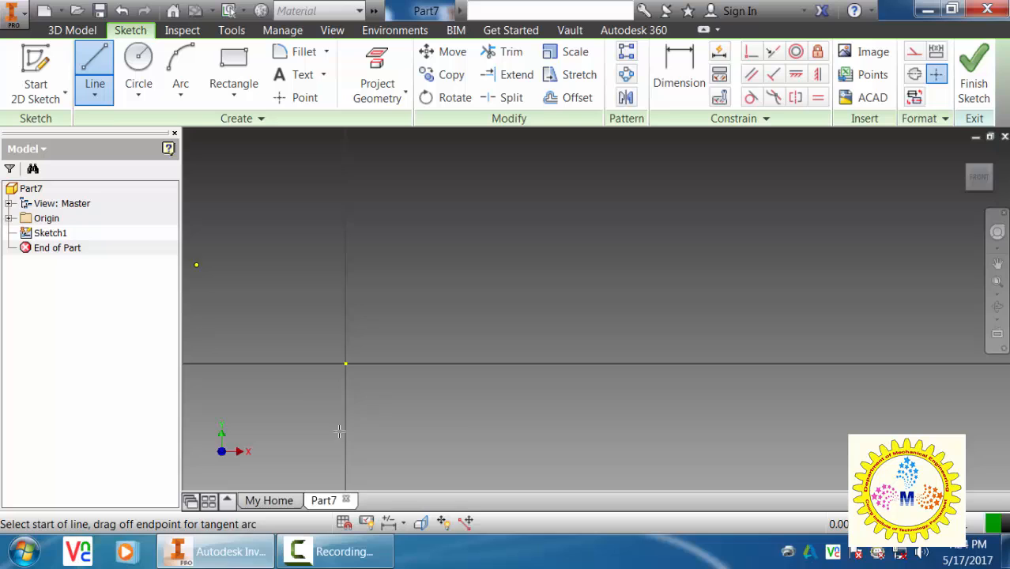
pyautogui.click(345, 355)
pyautogui.click(346, 326)
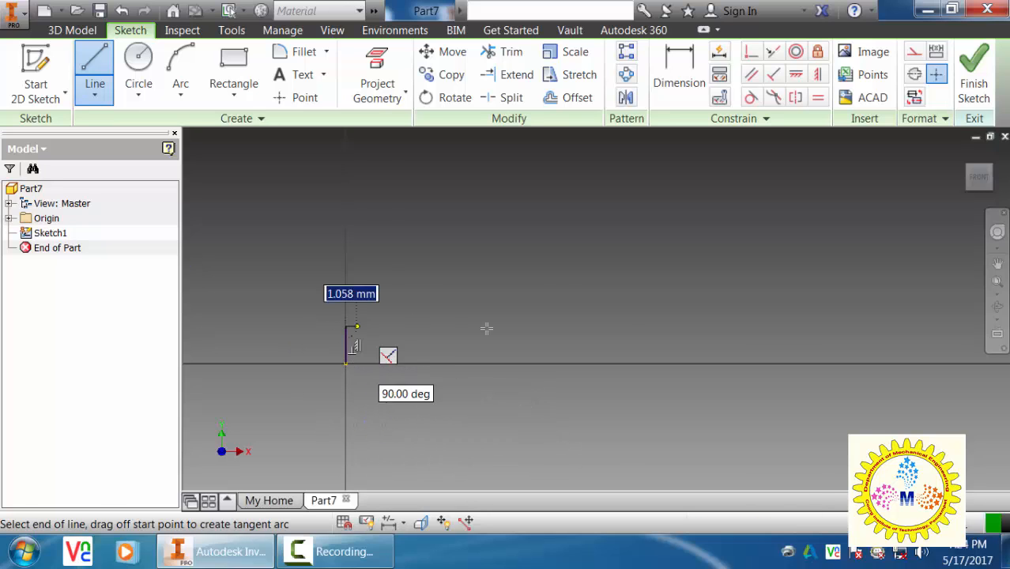
pyautogui.click(626, 323)
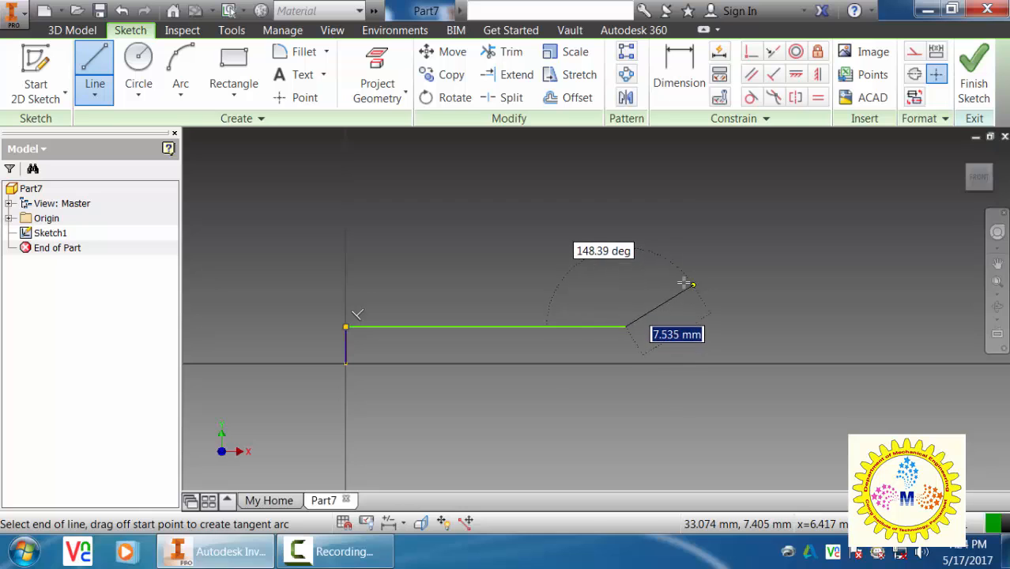
pyautogui.click(678, 282)
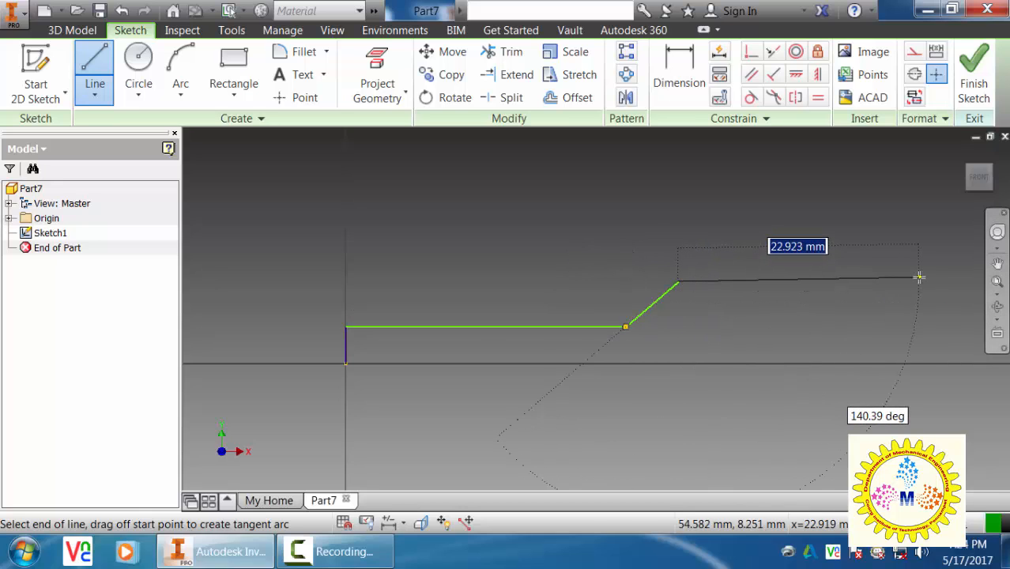
pyautogui.click(922, 283)
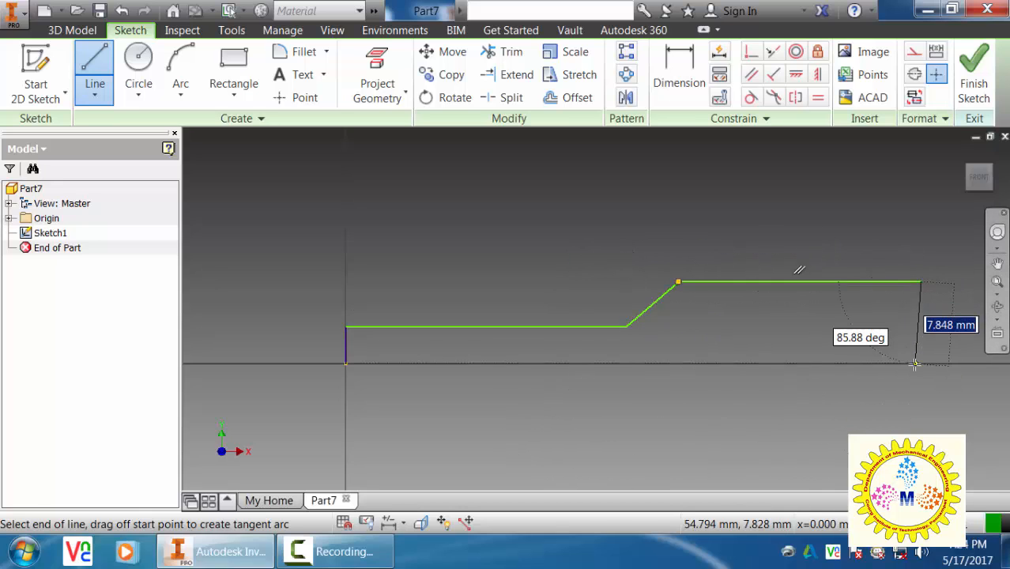
pyautogui.click(922, 364)
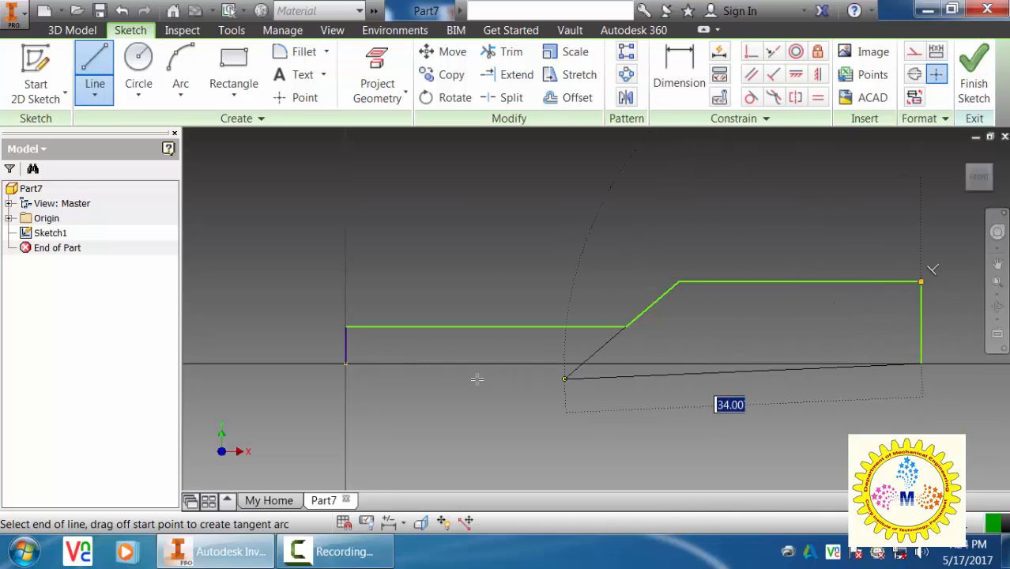
pyautogui.click(345, 365)
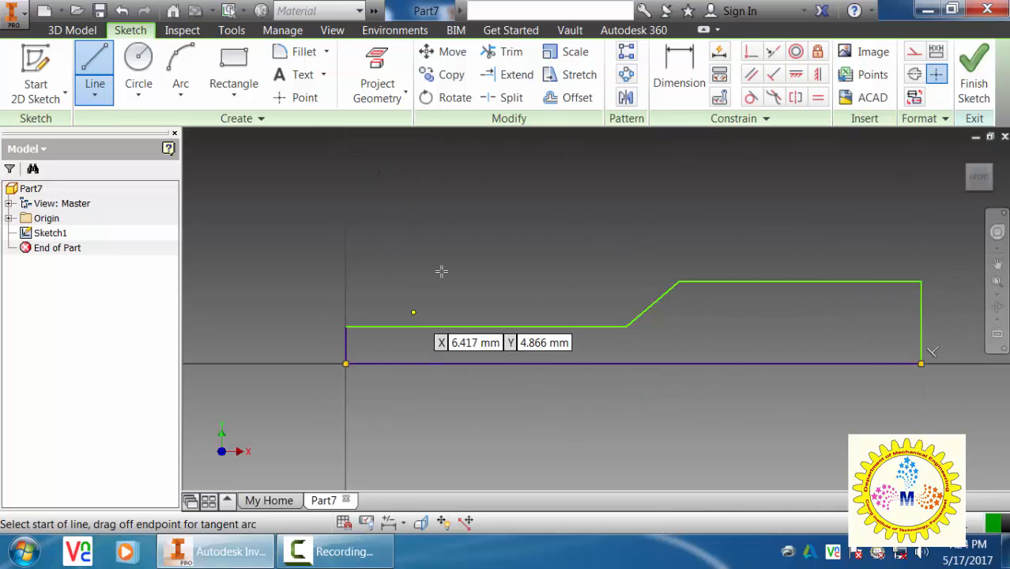
pyautogui.rightClick(442, 270)
pyautogui.click(510, 268)
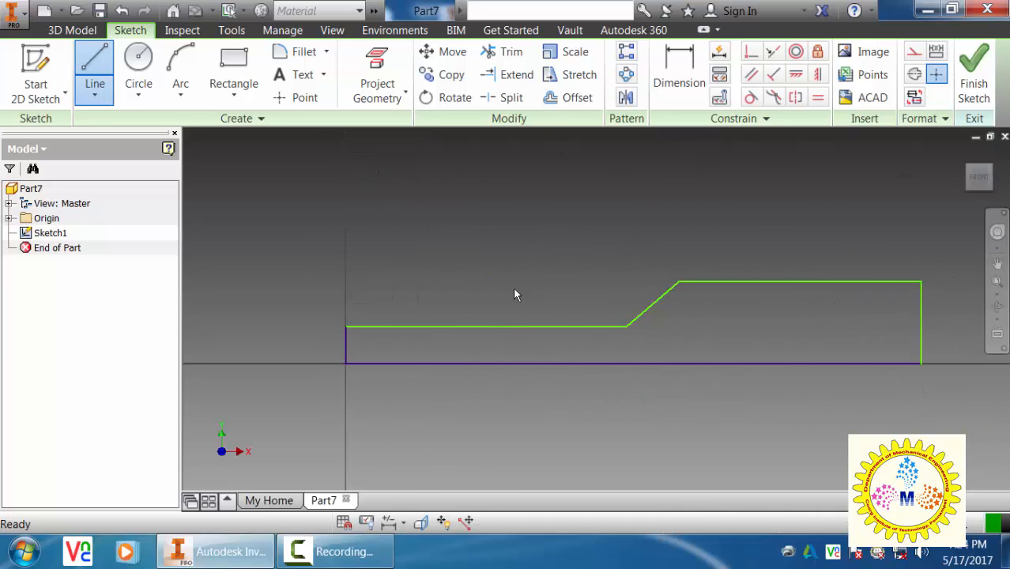
# Convert the profile's long bottom line to a centerline and dimension the lower section's diameter at 12 mm
pyautogui.click(512, 363)
pyautogui.click(937, 75)
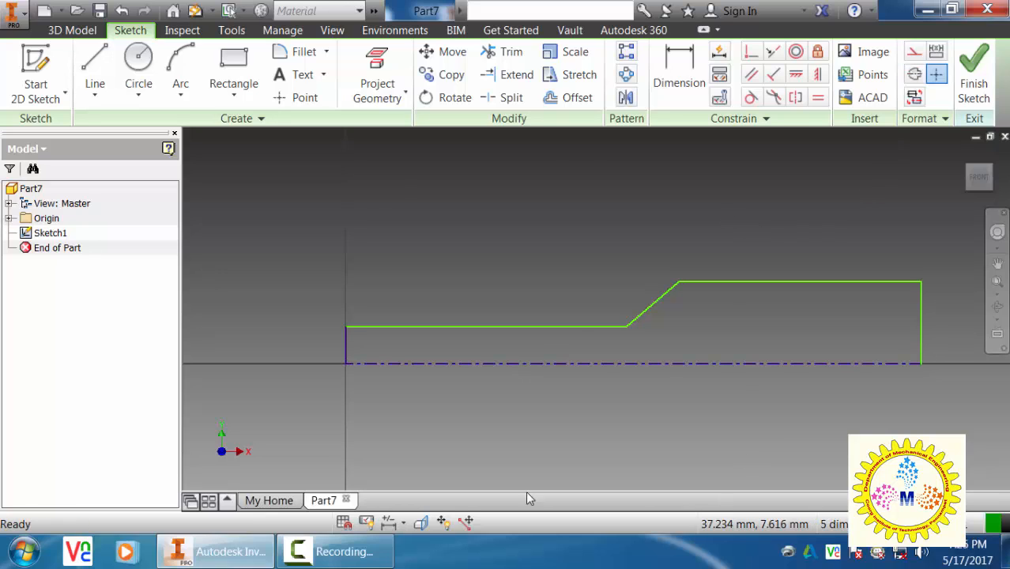
pyautogui.click(679, 62)
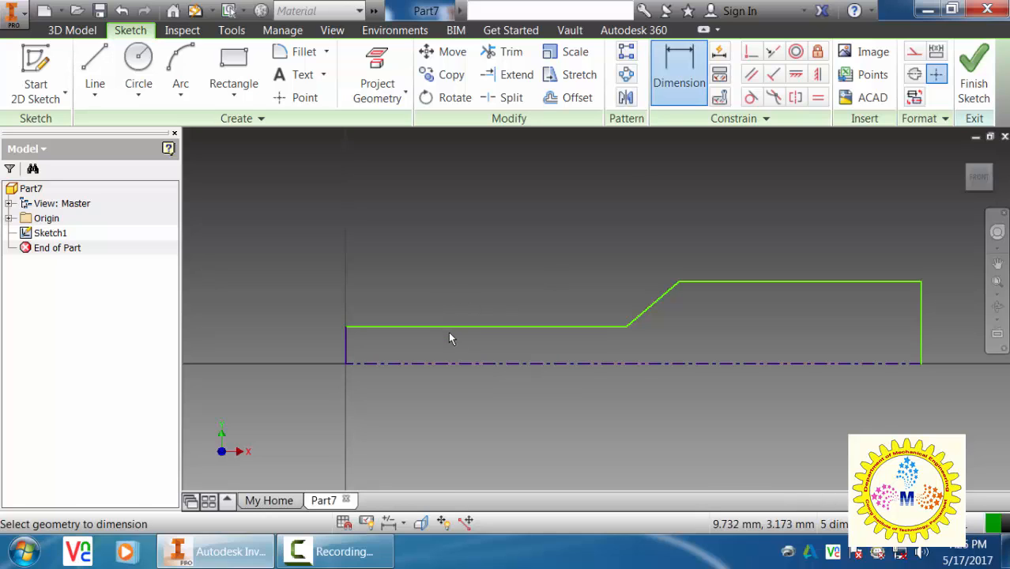
pyautogui.click(449, 325)
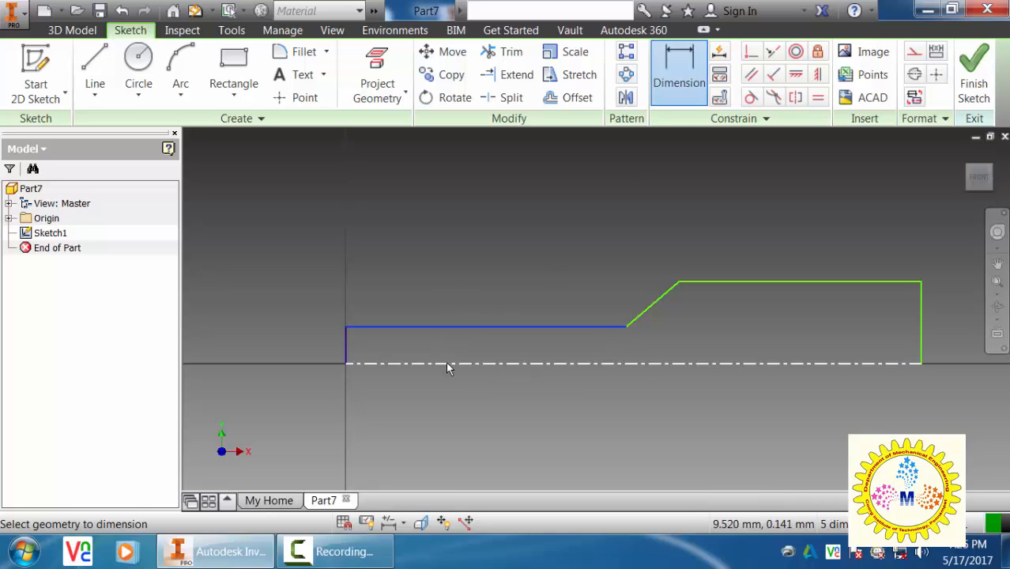
pyautogui.click(446, 361)
pyautogui.click(267, 353)
pyautogui.write('1')
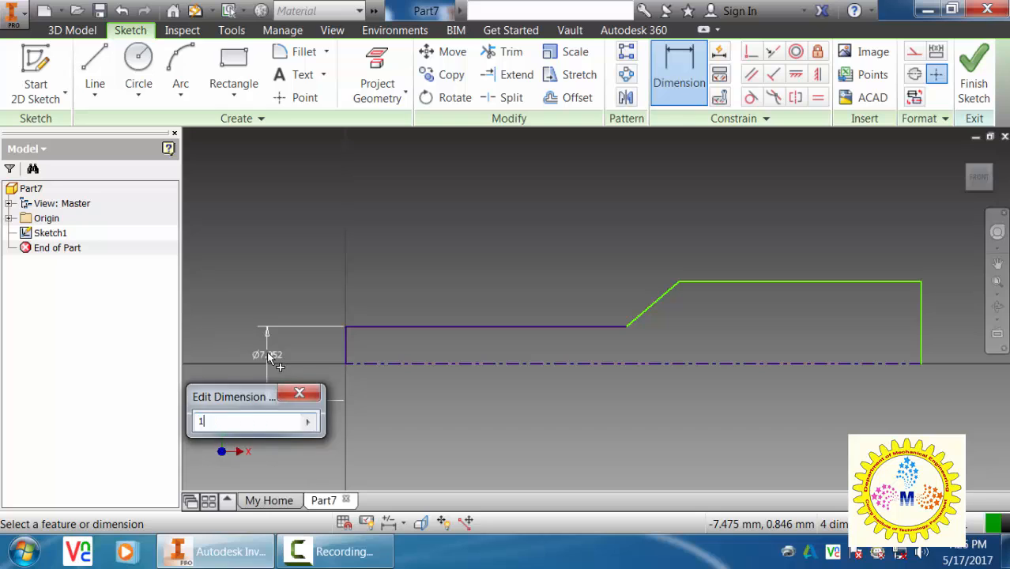
pyautogui.write('2')
pyautogui.press('Return')
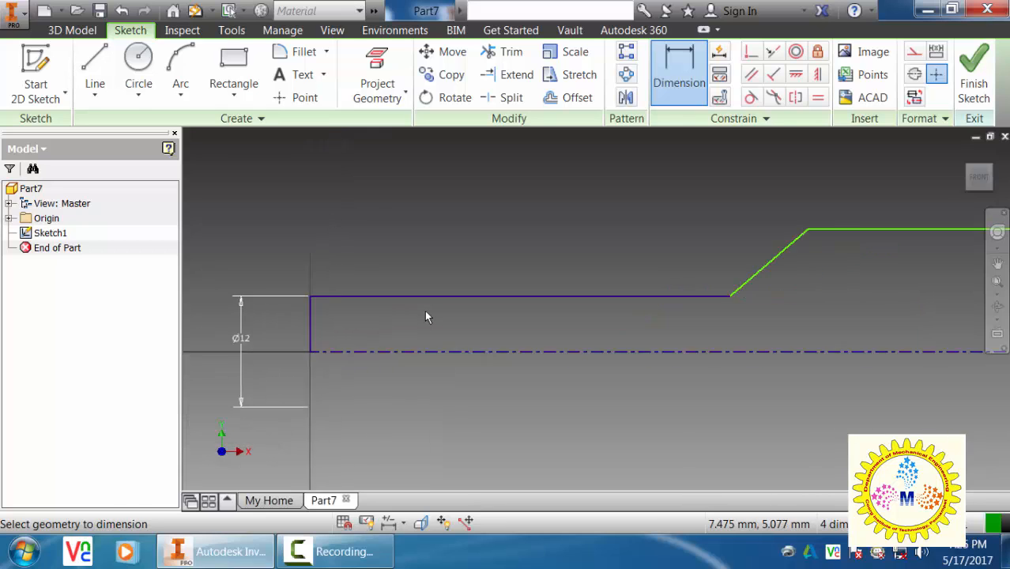
# Dimension the angle between the slanted line and the small section's vertical end line at 45 degrees
pyautogui.click(647, 270)
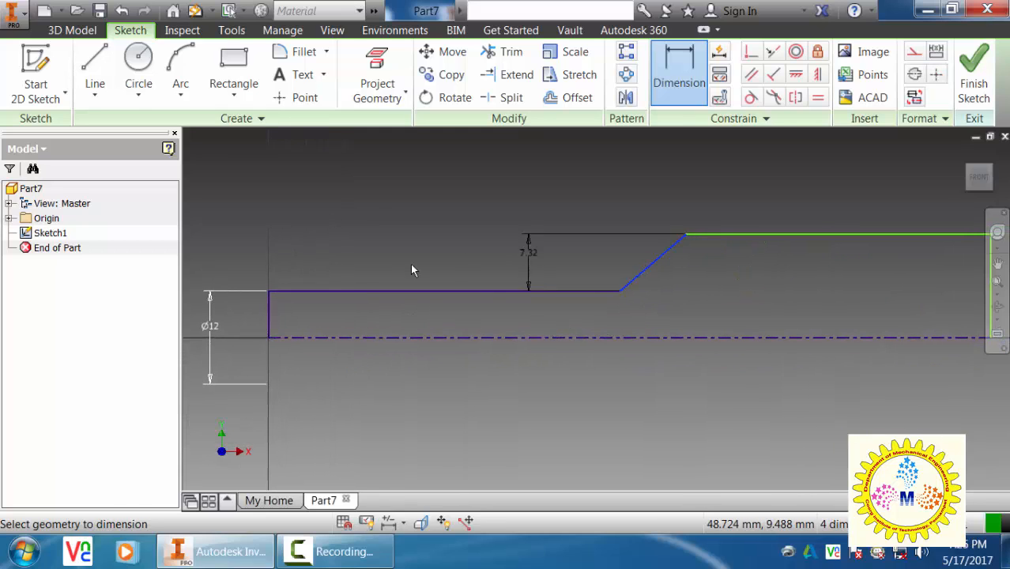
pyautogui.click(270, 332)
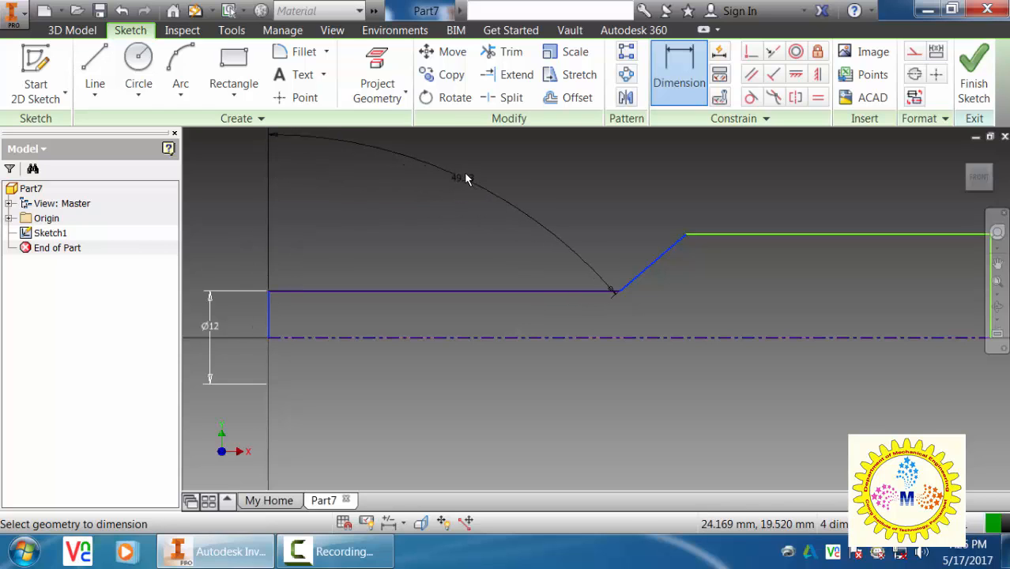
pyautogui.click(465, 170)
pyautogui.write('45')
pyautogui.press('Return')
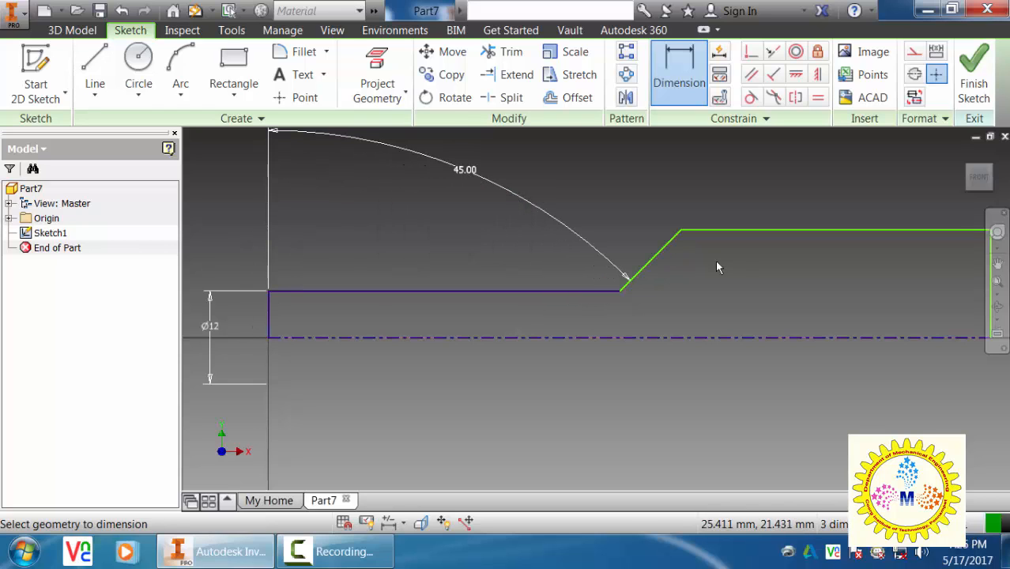
# Dimension the larger section's diameter about the centerline at 20 mm
pyautogui.moveTo(737, 258); pyautogui.dragTo(739, 313, button='middle')
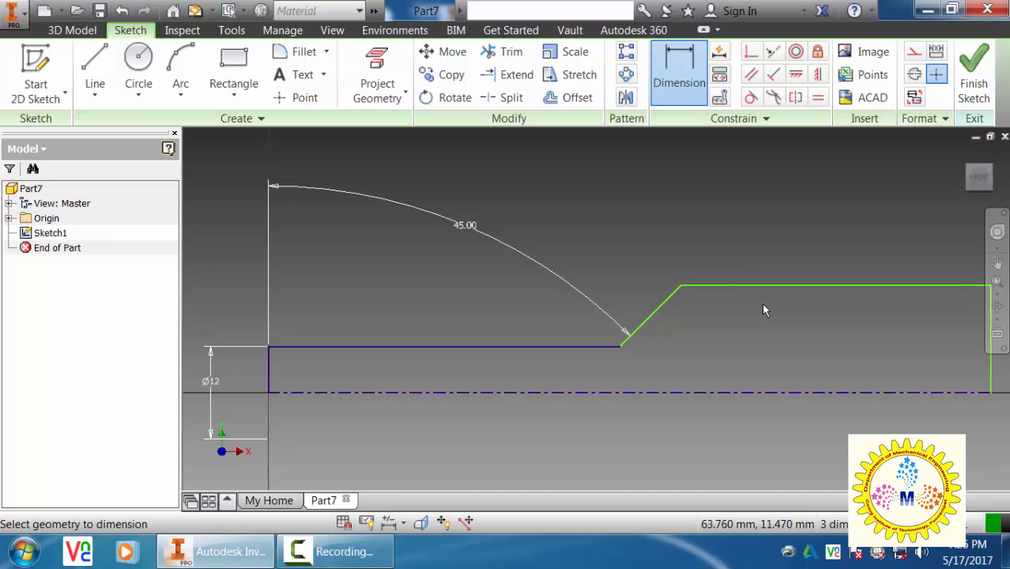
pyautogui.scroll(3, 762, 302)
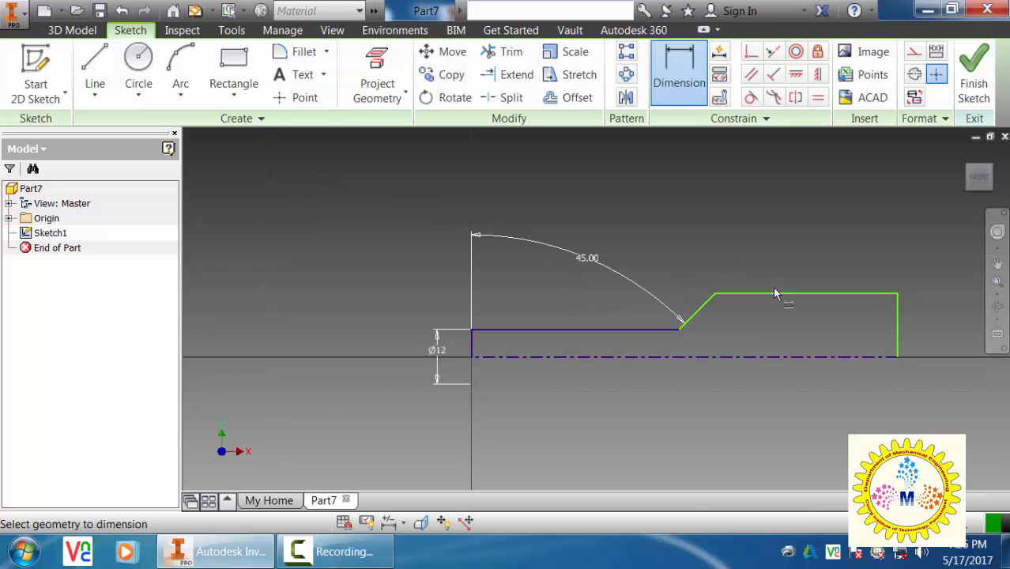
pyautogui.click(775, 293)
pyautogui.click(763, 357)
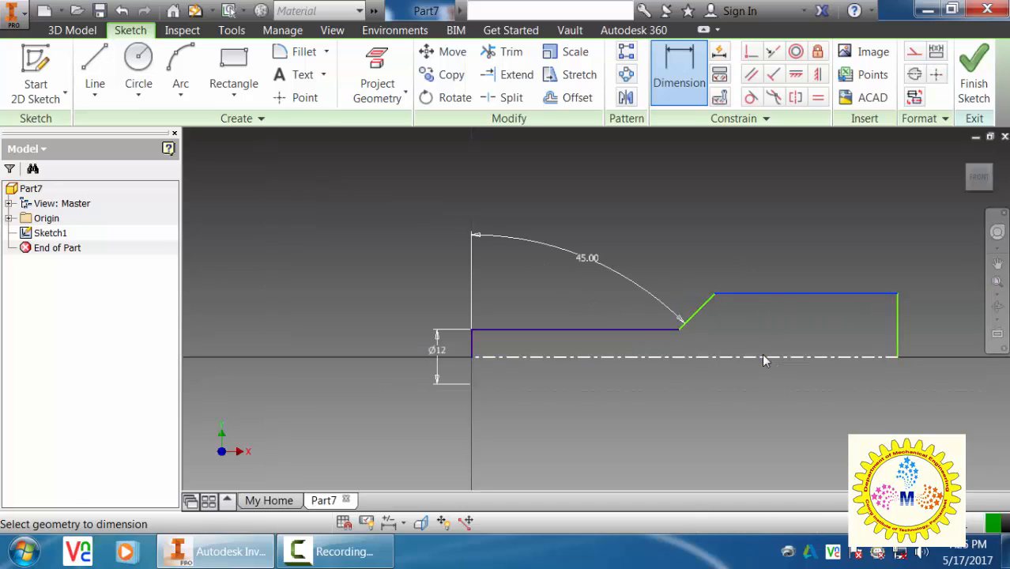
pyautogui.click(774, 332)
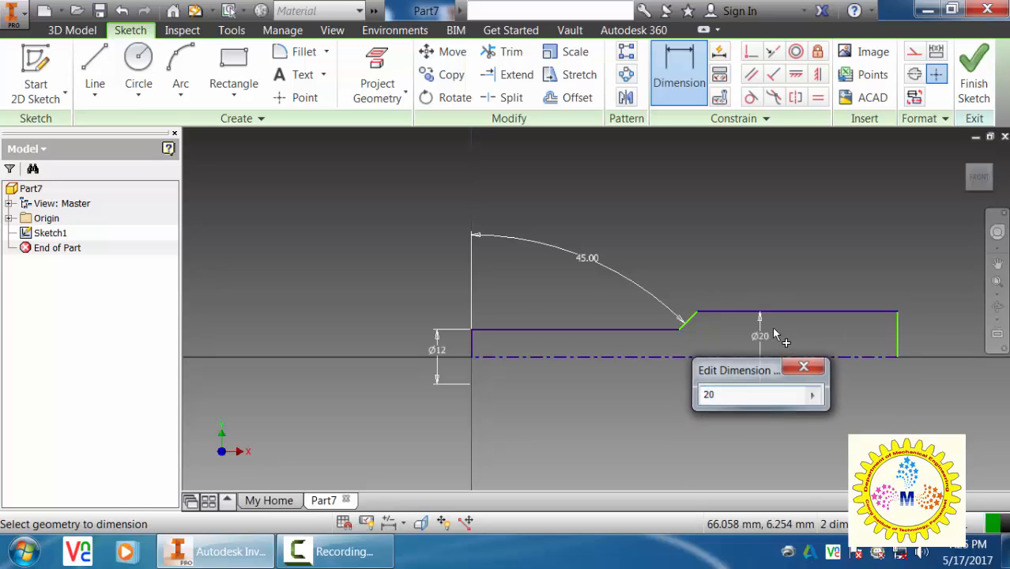
pyautogui.press('Return')
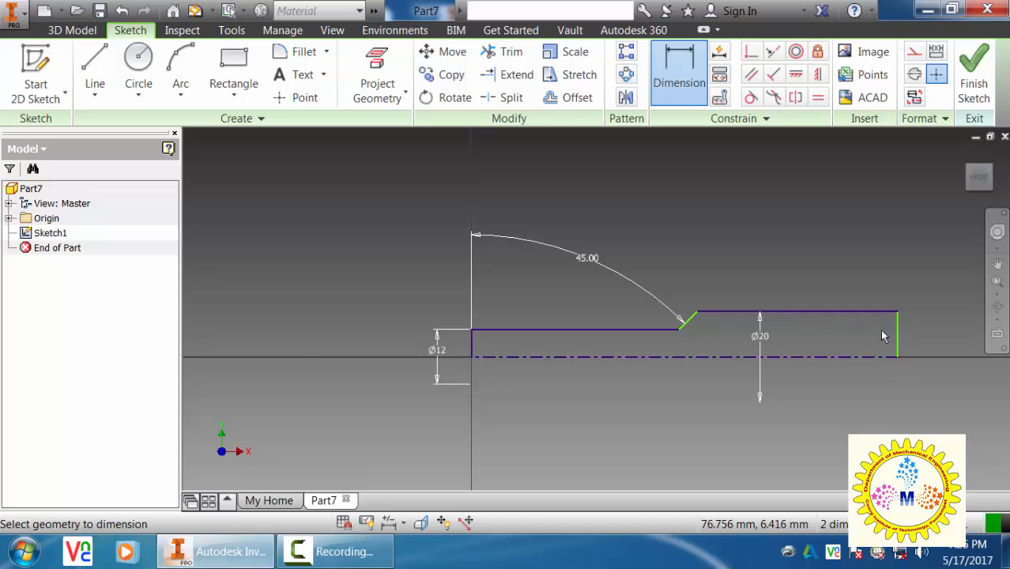
# Dimension the profile's overall length between its two vertical end lines at 275 mm
pyautogui.moveTo(805, 314)
pyautogui.mouseDown(button='middle')
pyautogui.moveTo(778, 332)
pyautogui.moveTo(710, 333)
pyautogui.mouseUp(button='middle')
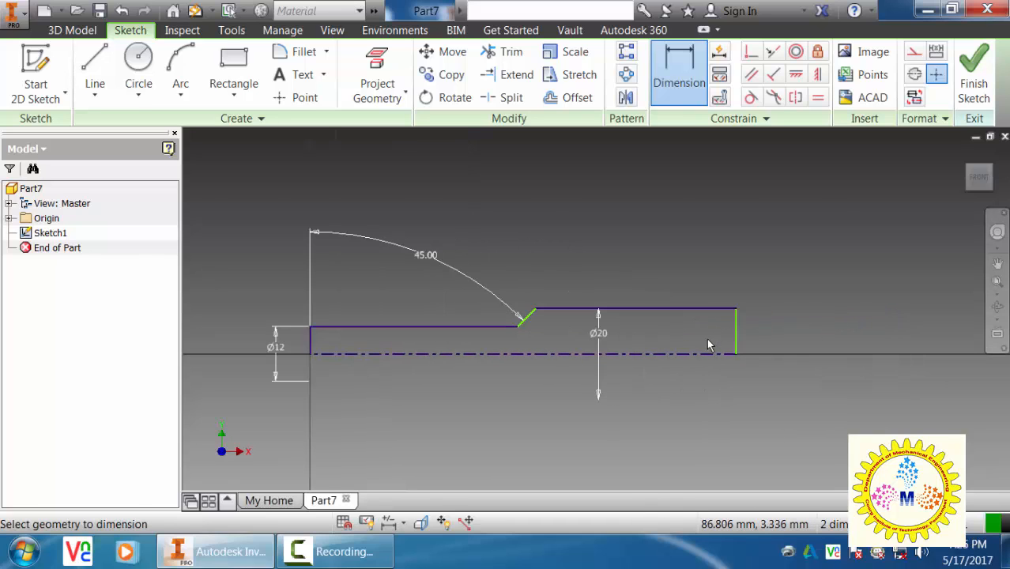
pyautogui.scroll(3, 708, 343)
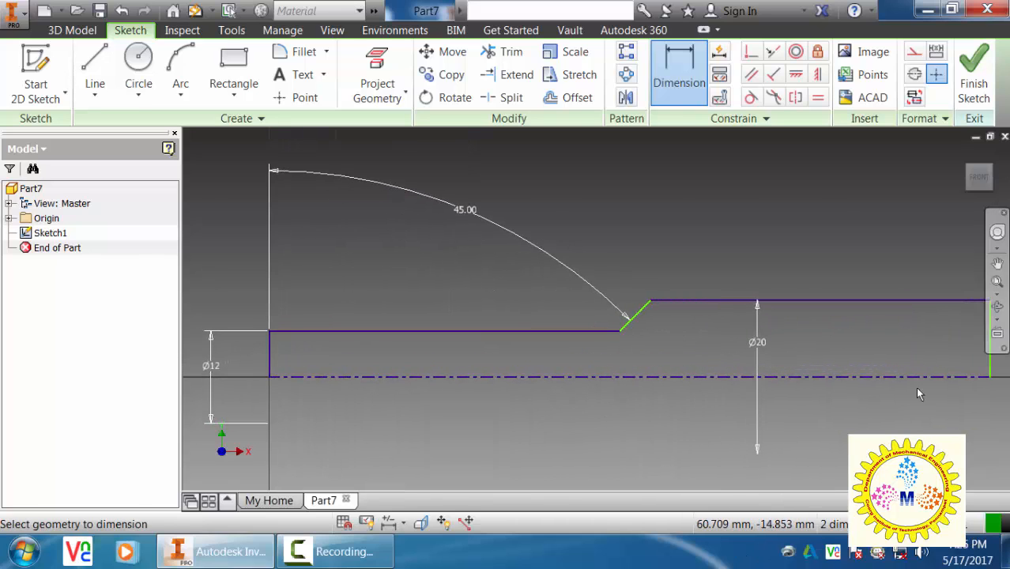
pyautogui.click(990, 356)
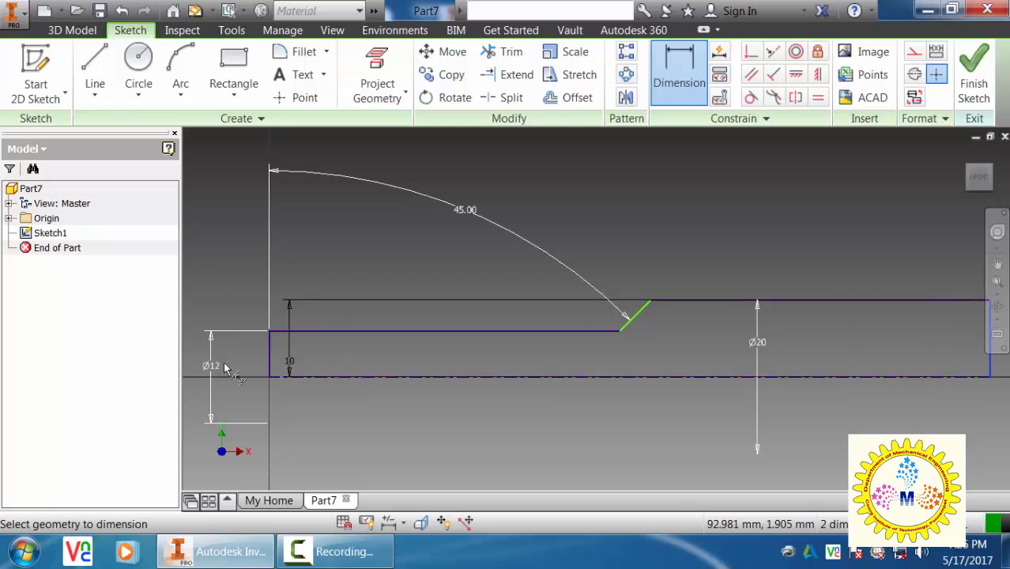
pyautogui.click(270, 360)
pyautogui.click(625, 431)
pyautogui.write('275')
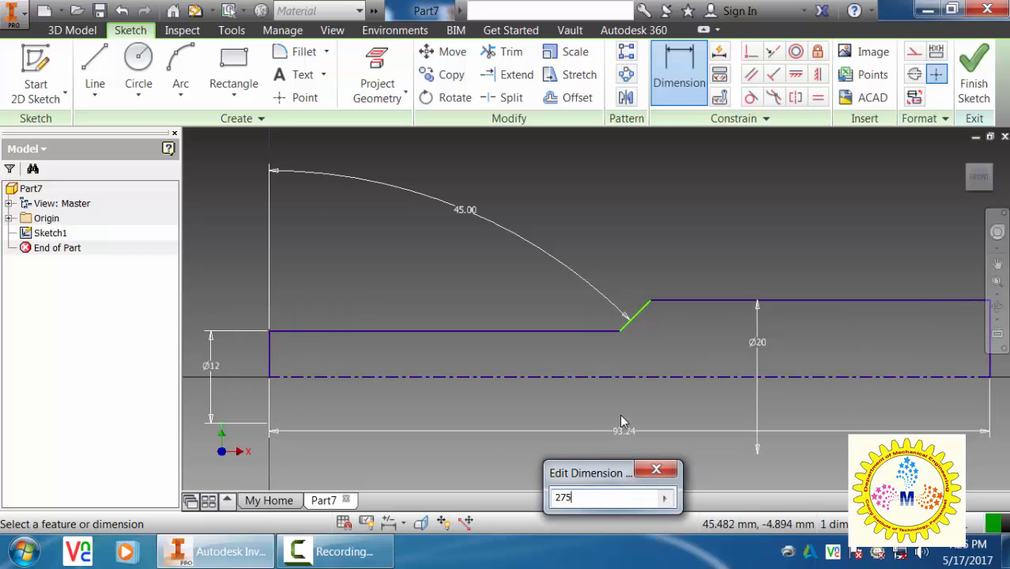
pyautogui.press('Return')
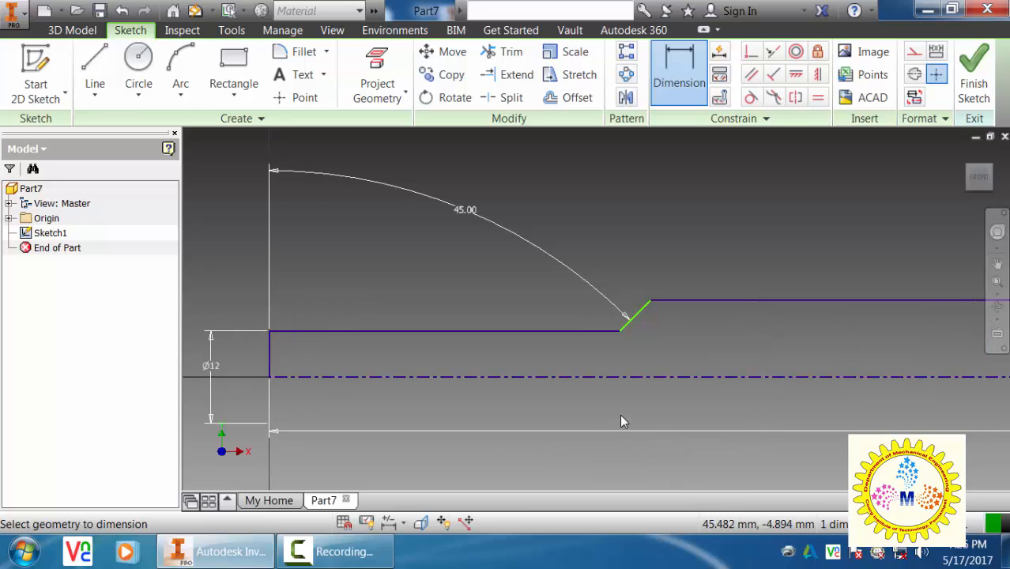
# Dimension the length of the 12 mm diameter section at 62 mm
pyautogui.click(585, 336)
pyautogui.click(566, 285)
pyautogui.write('62')
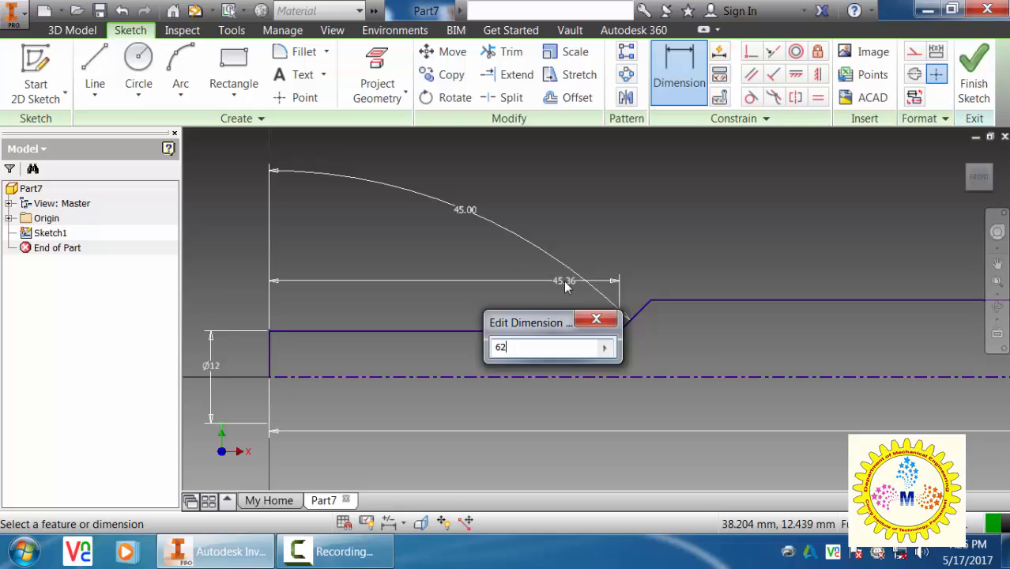
pyautogui.press('Return')
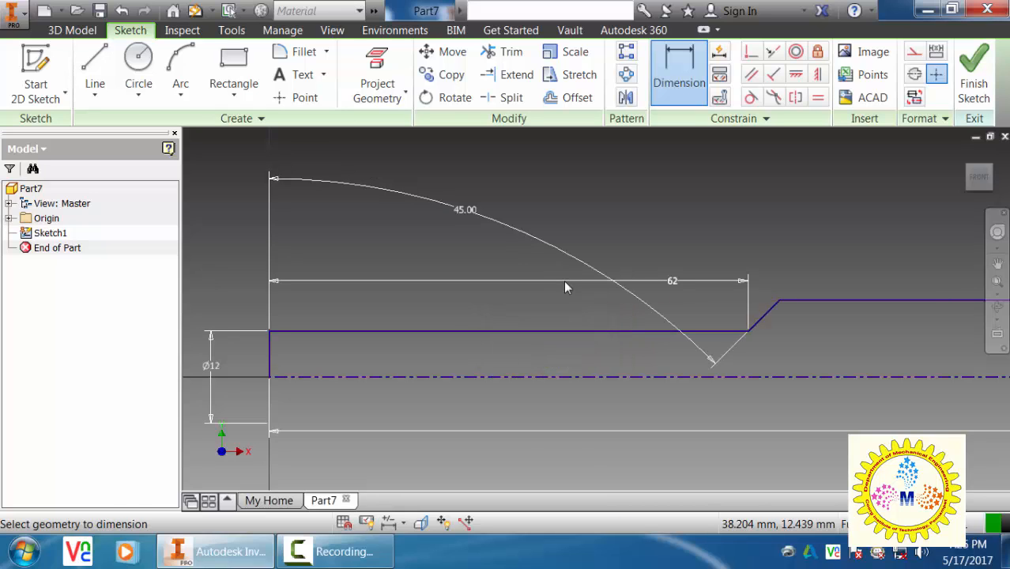
# Draw a center-point quarter arc at the large end, centered on the centerline's endpoint, from the upper corner down to the axis
pyautogui.middleClick(566, 283)
pyautogui.middleClick(565, 282)
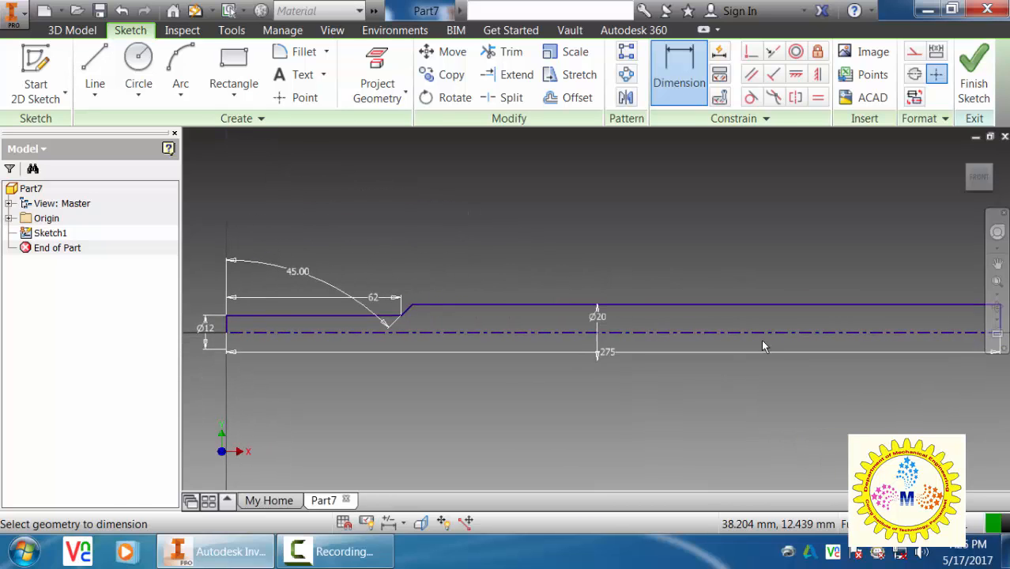
pyautogui.moveTo(873, 332); pyautogui.dragTo(404, 350, button='middle')
pyautogui.scroll(-3, 538, 326)
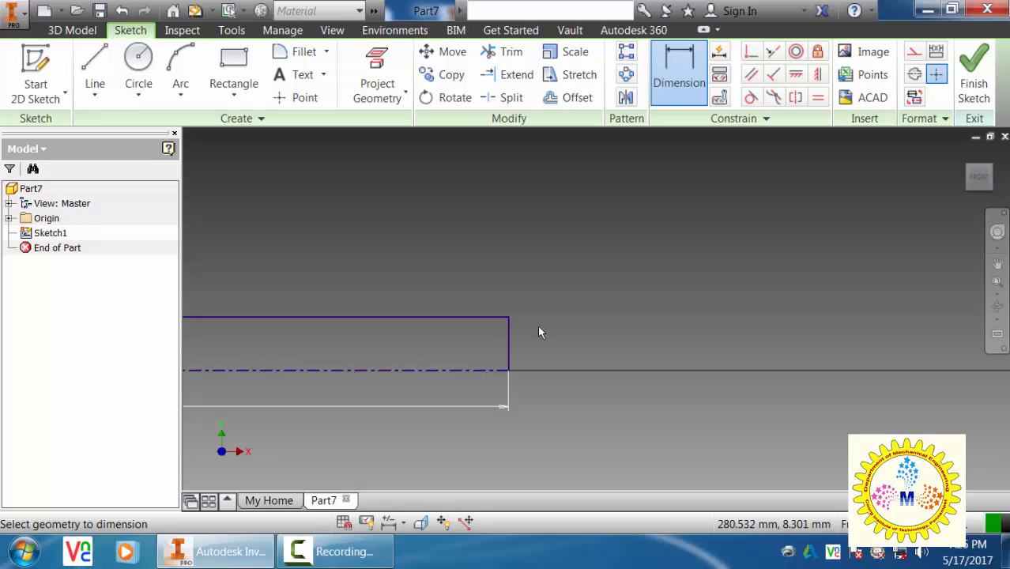
pyautogui.click(180, 93)
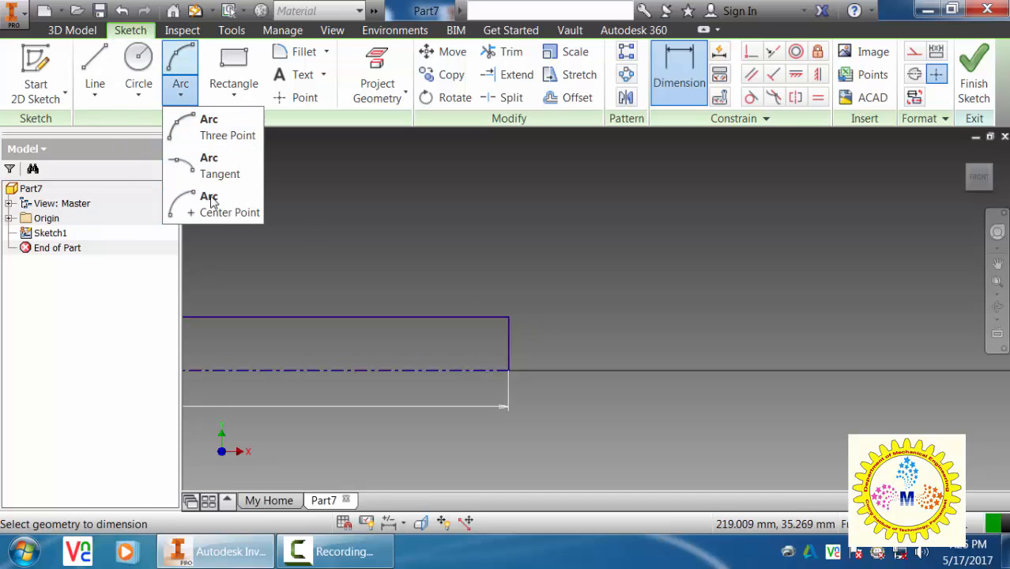
pyautogui.click(189, 207)
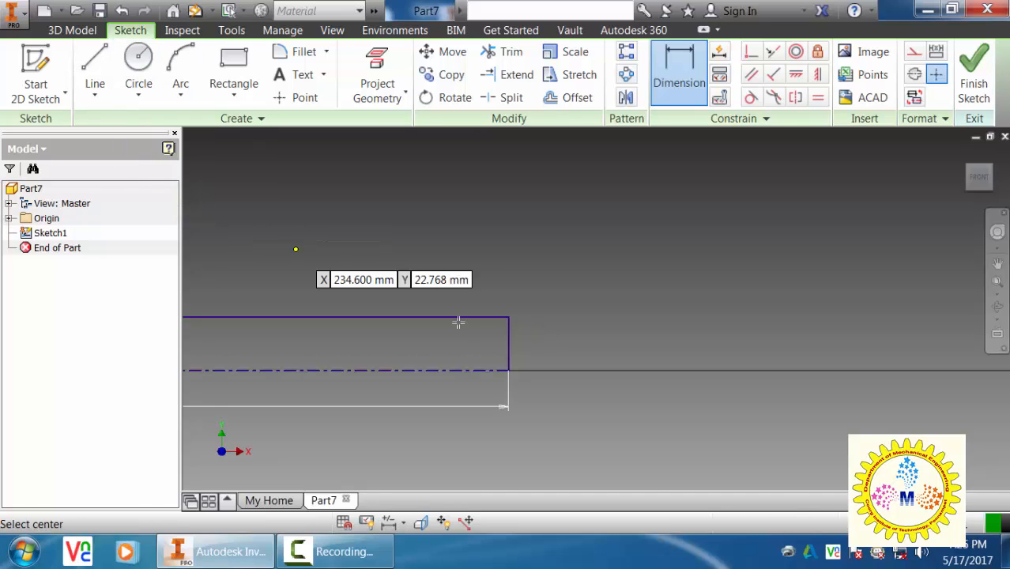
pyautogui.click(509, 369)
pyautogui.click(509, 317)
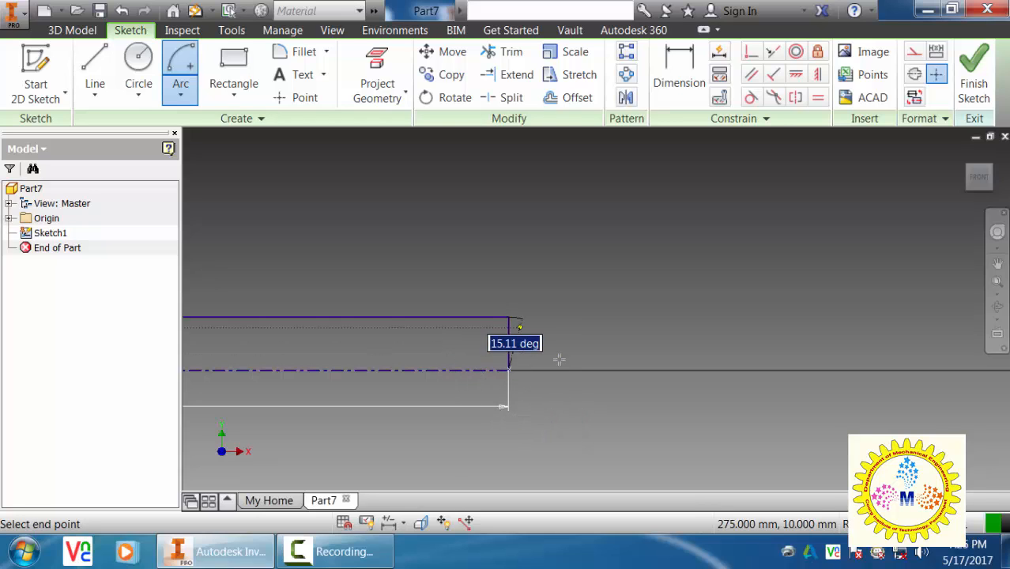
pyautogui.click(564, 369)
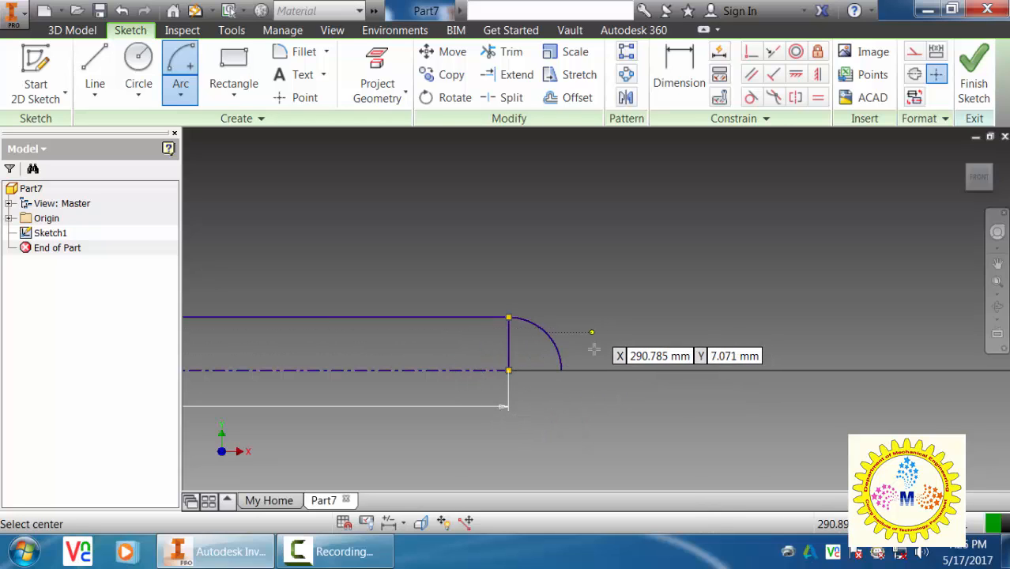
pyautogui.press('Escape')
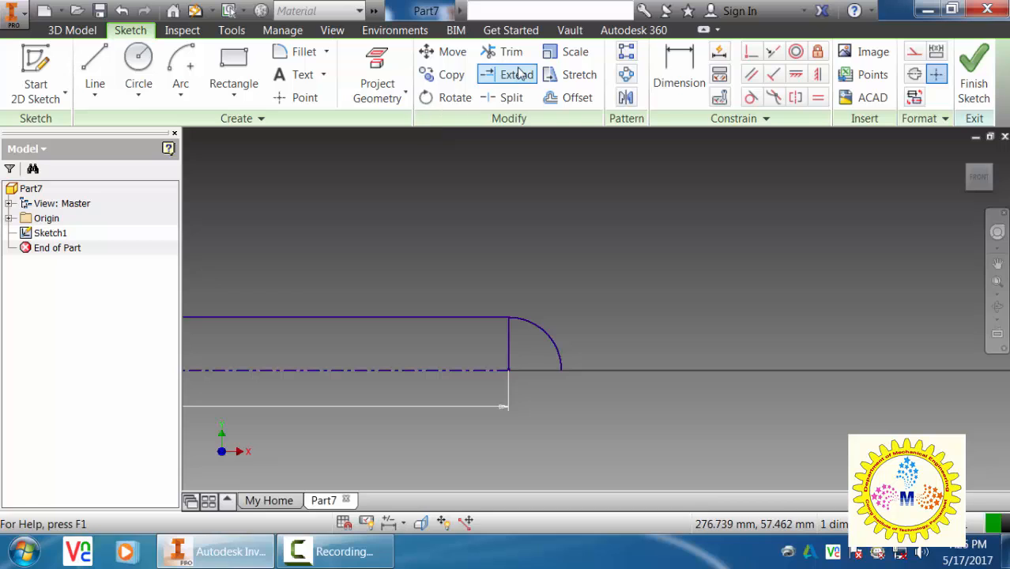
# Extend the centerline to the end of the arc and delete the vertical line inside the rounded end
pyautogui.click(517, 74)
pyautogui.click(470, 367)
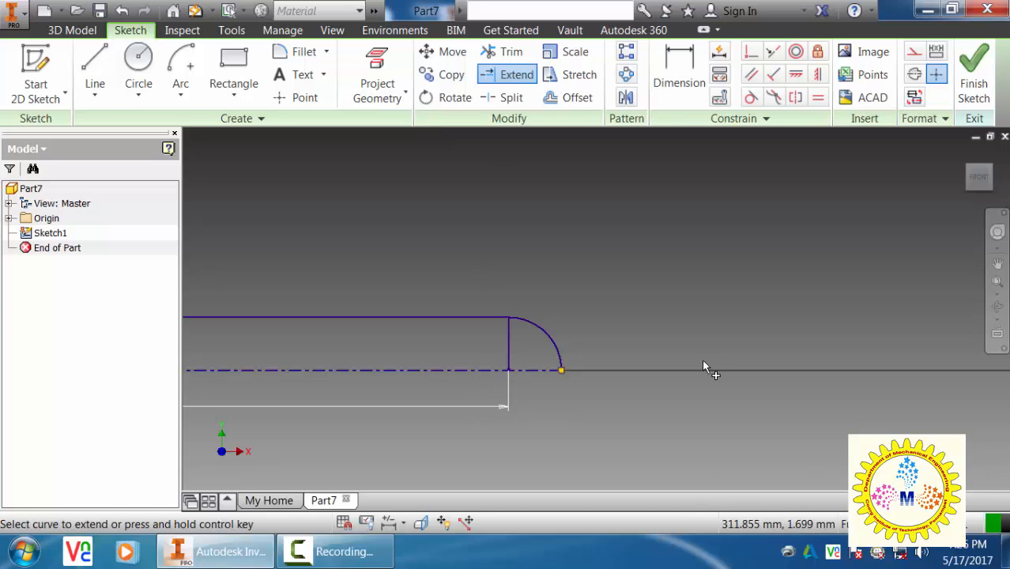
pyautogui.press('Escape')
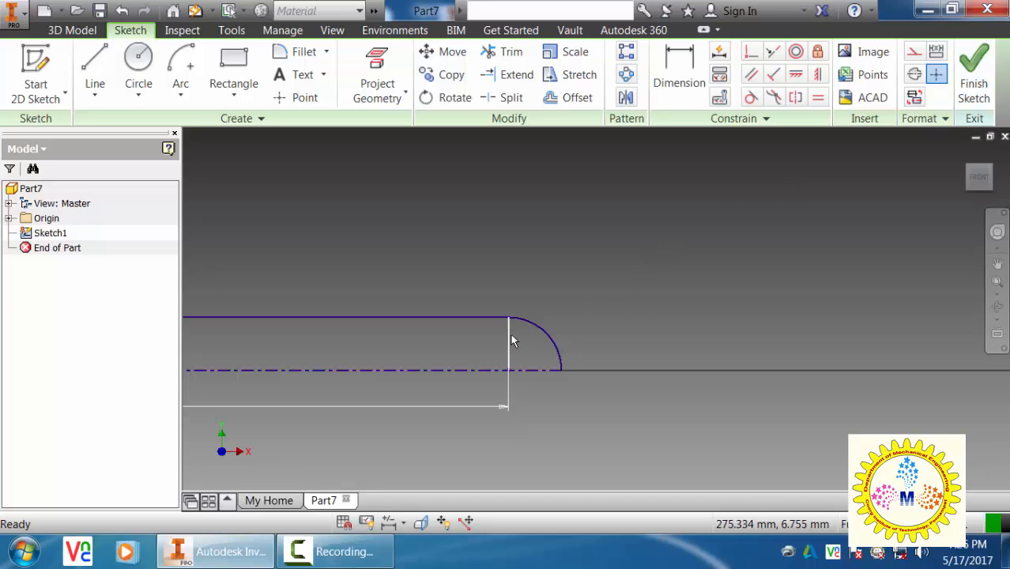
pyautogui.press('Delete')
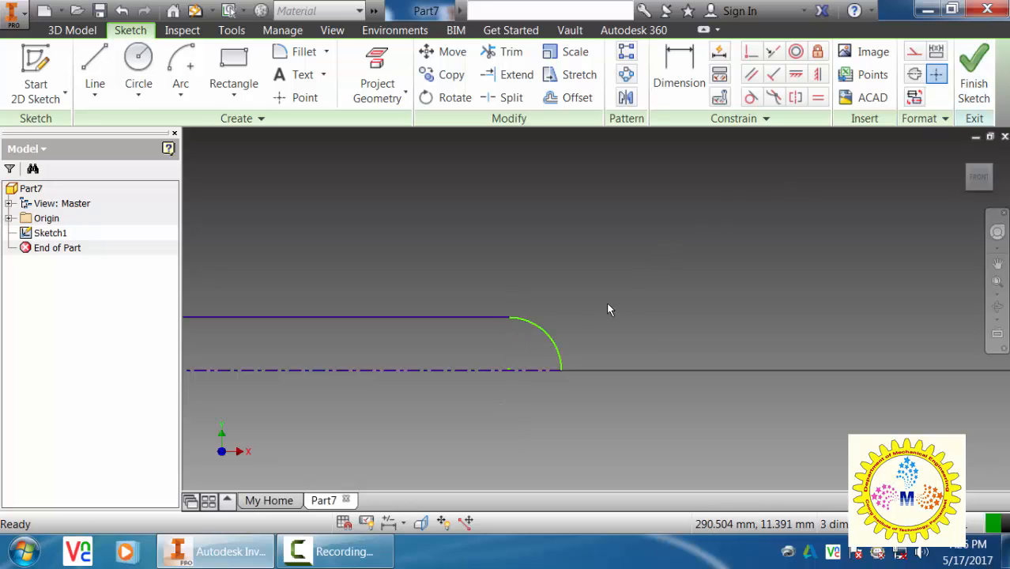
# Finish the sketch and revolve the profile fully around the centerline into a solid
pyautogui.press('Home')
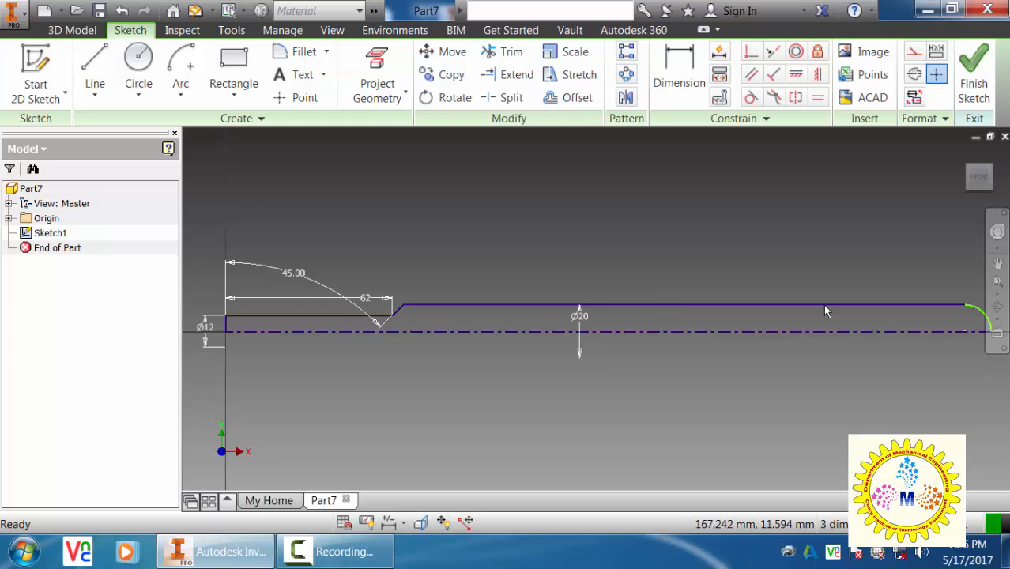
pyautogui.click(974, 79)
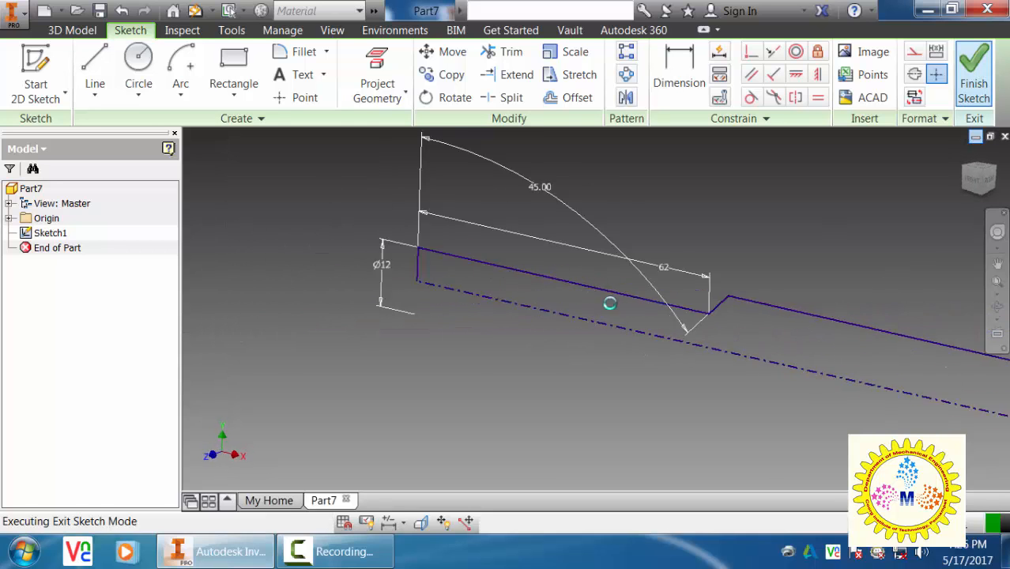
pyautogui.click(140, 75)
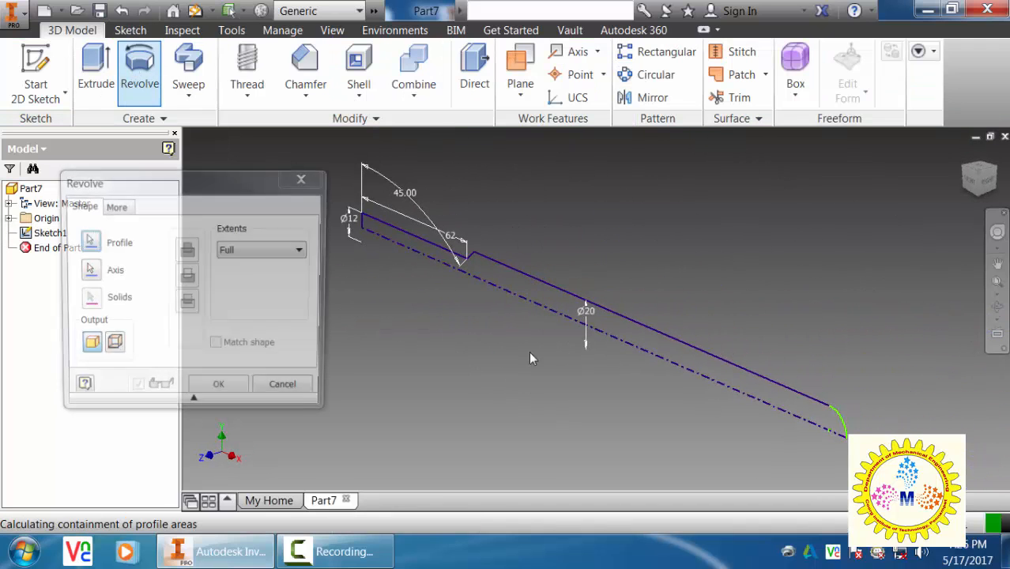
pyautogui.click(220, 385)
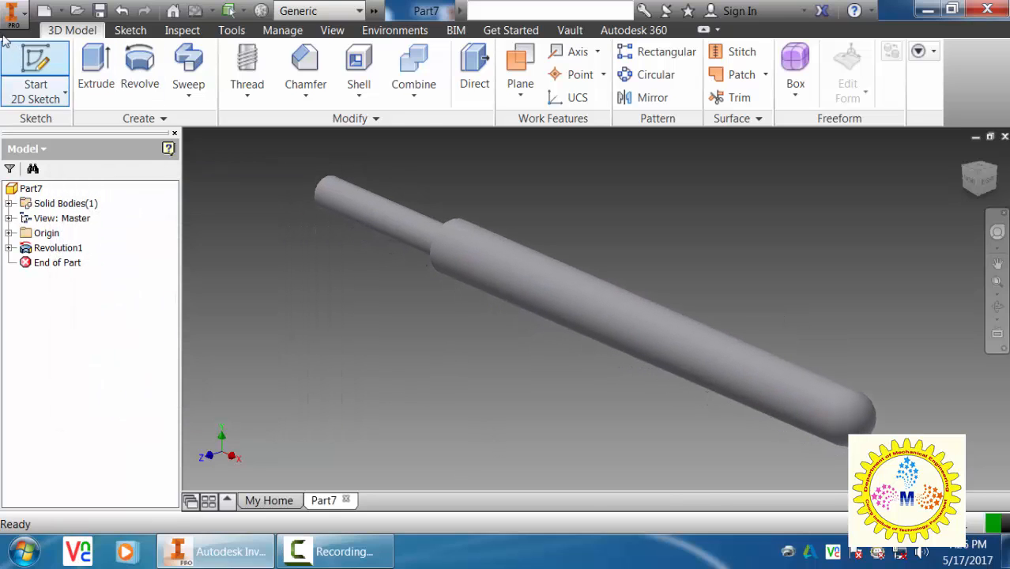
# Set the part's physical material to Steel, Alloy in its iProperties
pyautogui.click(12, 13)
pyautogui.click(253, 366)
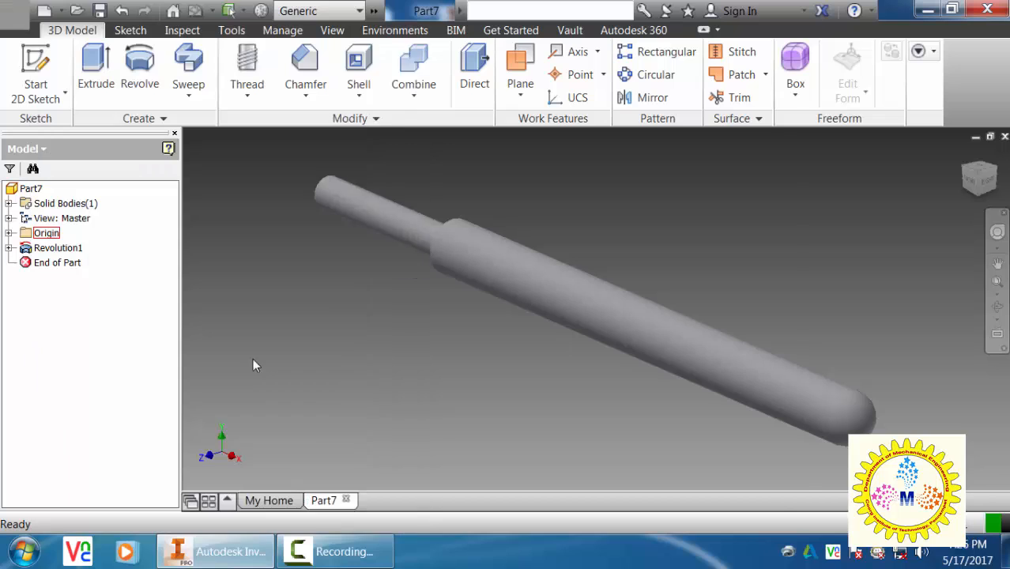
pyautogui.click(612, 71)
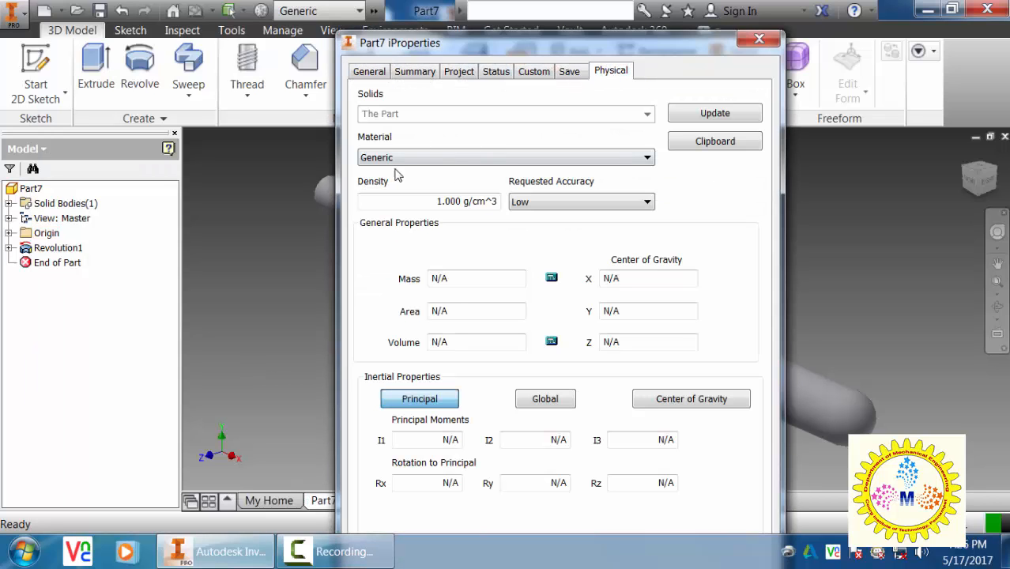
pyautogui.click(395, 159)
pyautogui.scroll(-6, 403, 379)
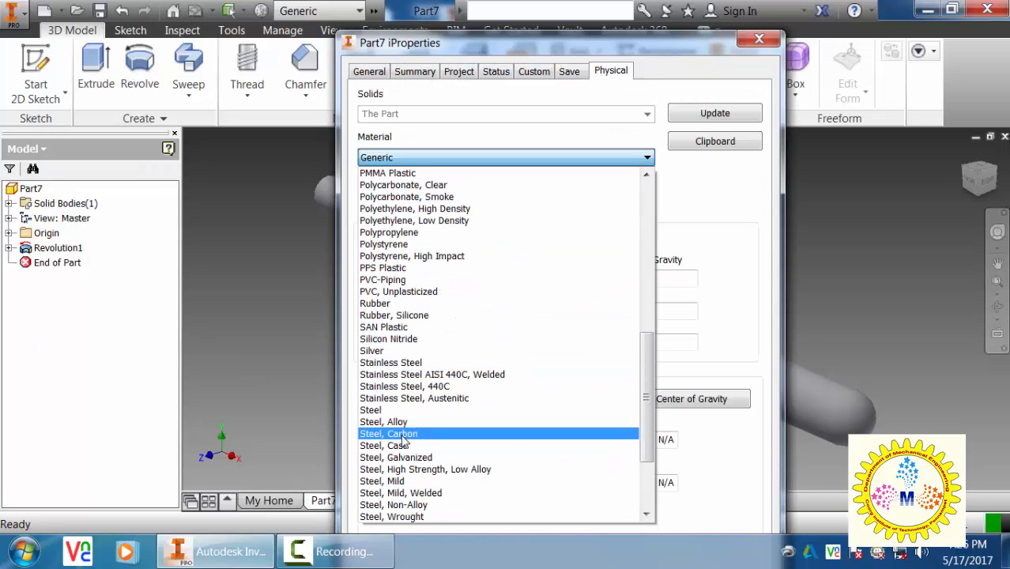
pyautogui.click(403, 434)
pyautogui.click(421, 158)
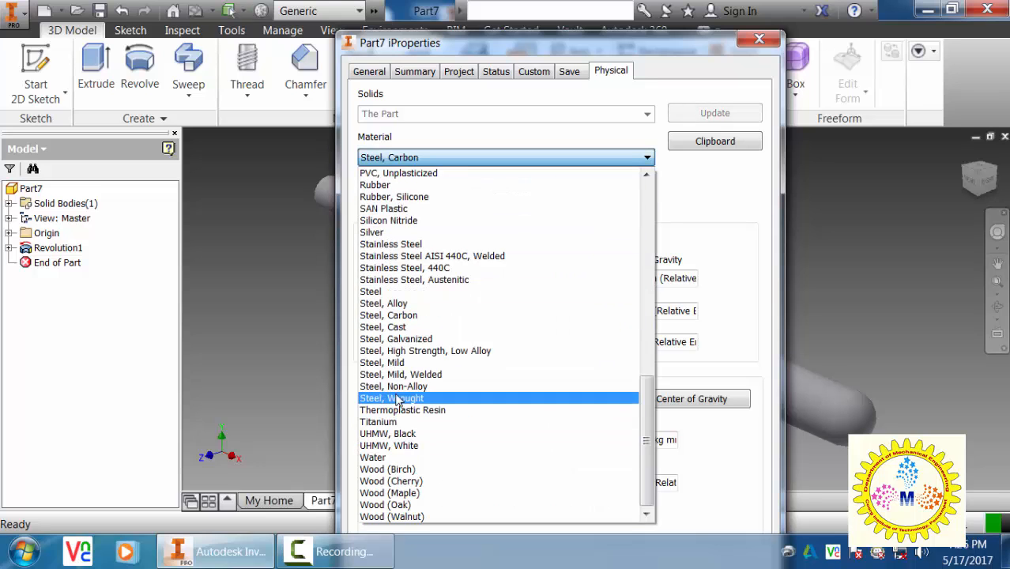
pyautogui.click(397, 303)
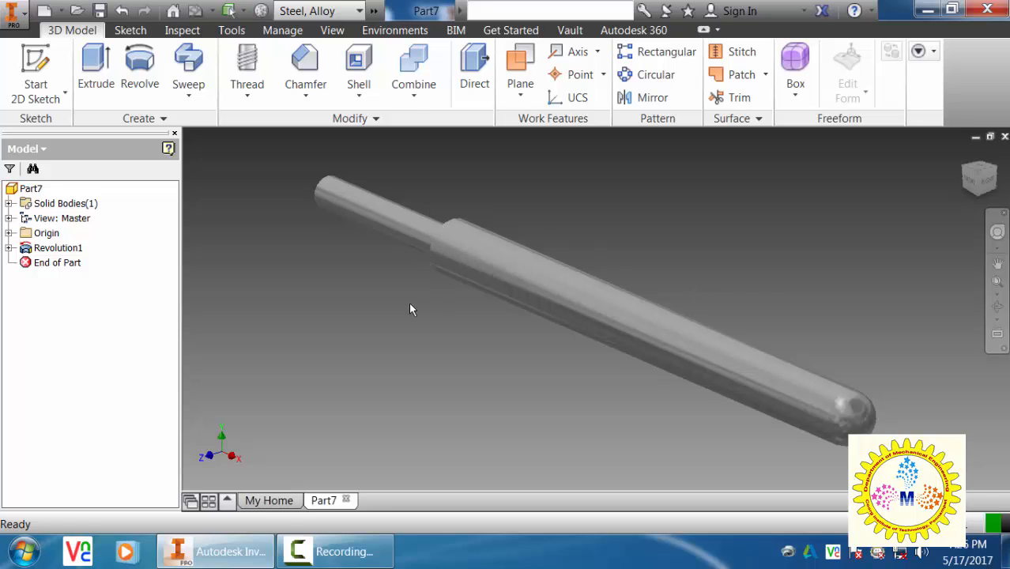
pyautogui.keyDown('shift'); pyautogui.moveTo(427, 310); pyautogui.dragTo(468, 297, button='middle'); pyautogui.keyUp('shift')
pyautogui.moveTo(500, 233); pyautogui.dragTo(580, 304, button='middle')
pyautogui.keyDown('shift'); pyautogui.moveTo(336, 240); pyautogui.dragTo(404, 255, button='middle'); pyautogui.keyUp('shift')
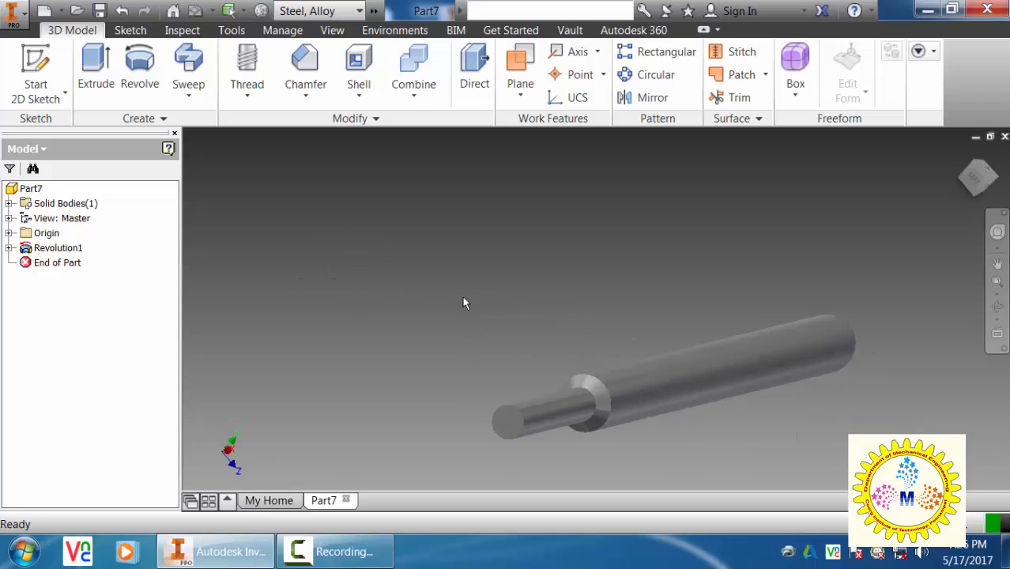
# Chamfer the edge of the thin end's flat face using distance and angle, 1 mm at 45 degrees
pyautogui.click(298, 89)
pyautogui.click(162, 290)
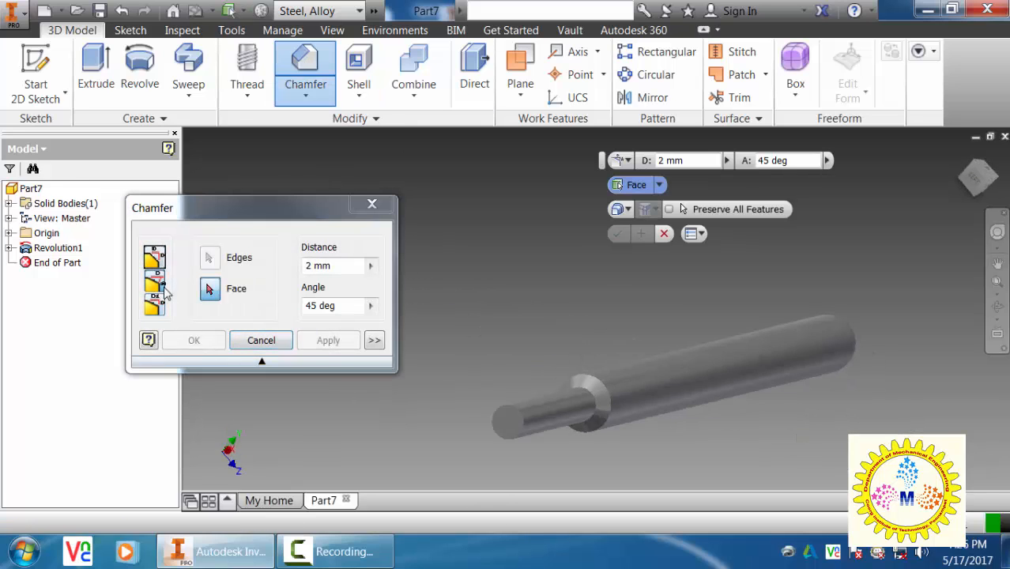
pyautogui.scroll(-3, 498, 415)
pyautogui.click(496, 414)
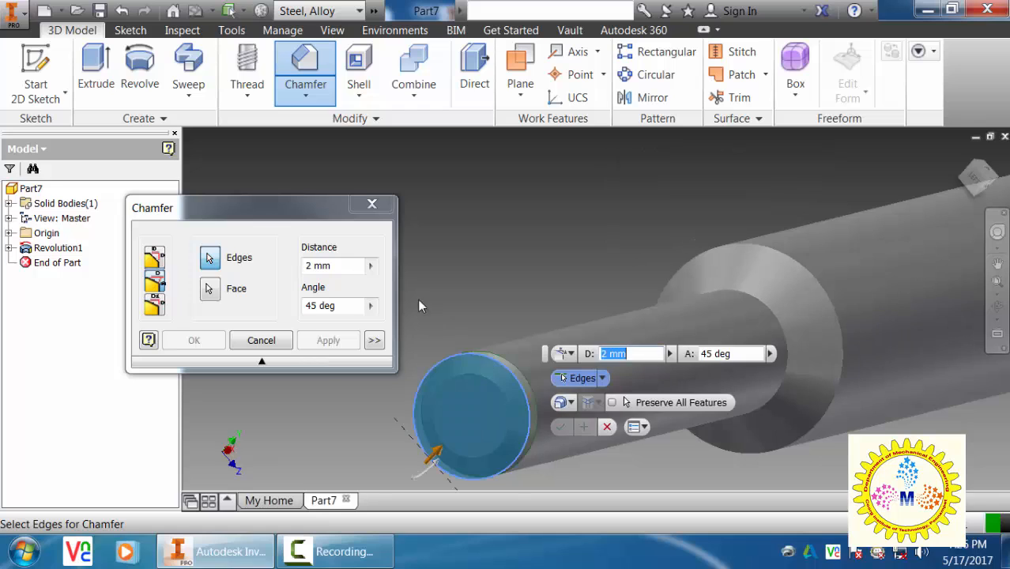
pyautogui.moveTo(342, 267); pyautogui.dragTo(258, 263)
pyautogui.write('1')
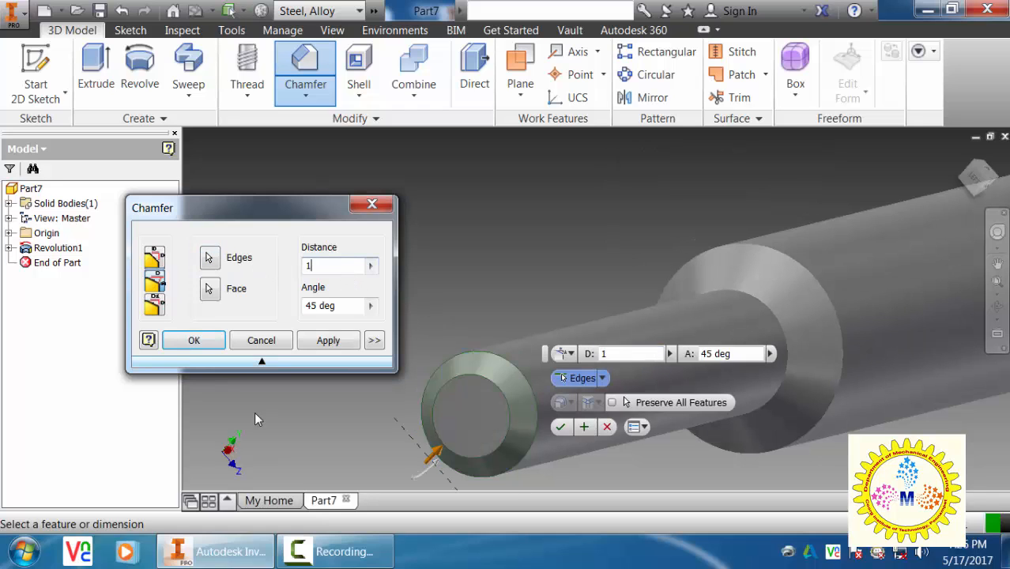
pyautogui.click(193, 340)
# Save the part as TOMMY BAR in the Screw Jack folder
pyautogui.scroll(2, 378, 270)
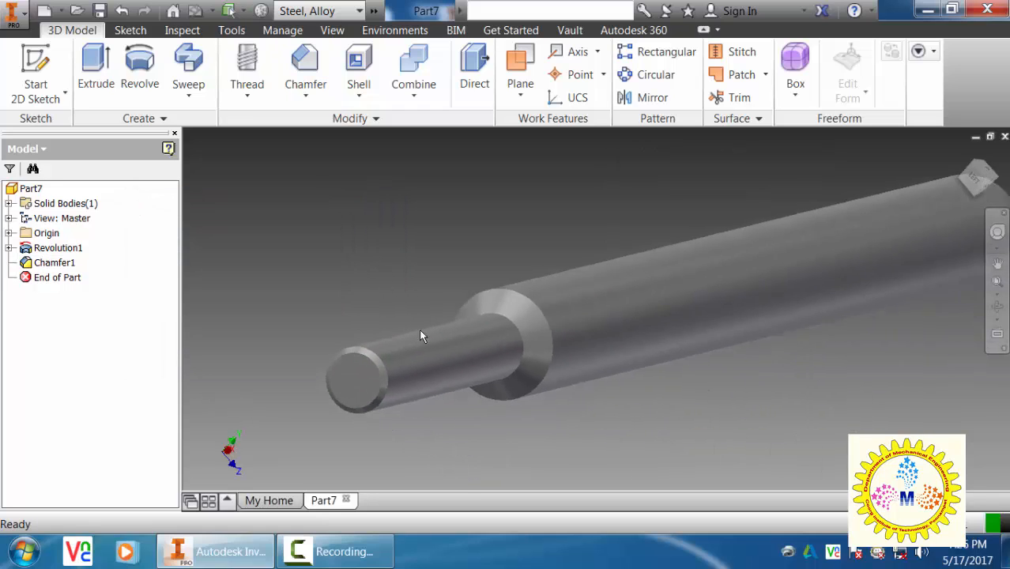
pyautogui.scroll(2, 421, 336)
pyautogui.keyDown('shift'); pyautogui.moveTo(756, 384); pyautogui.dragTo(690, 386, button='middle'); pyautogui.keyUp('shift')
pyautogui.click(978, 191)
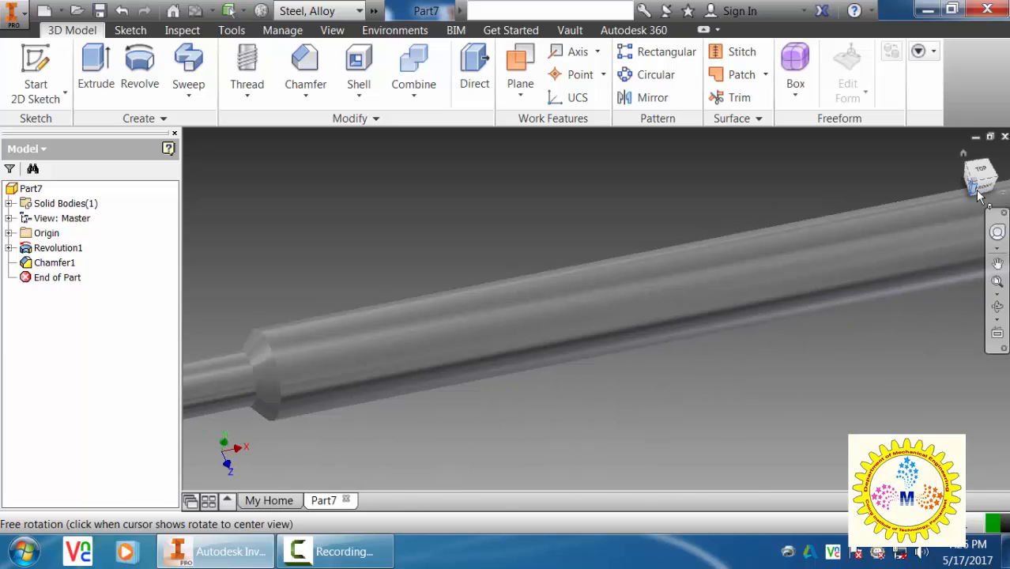
pyautogui.click(973, 184)
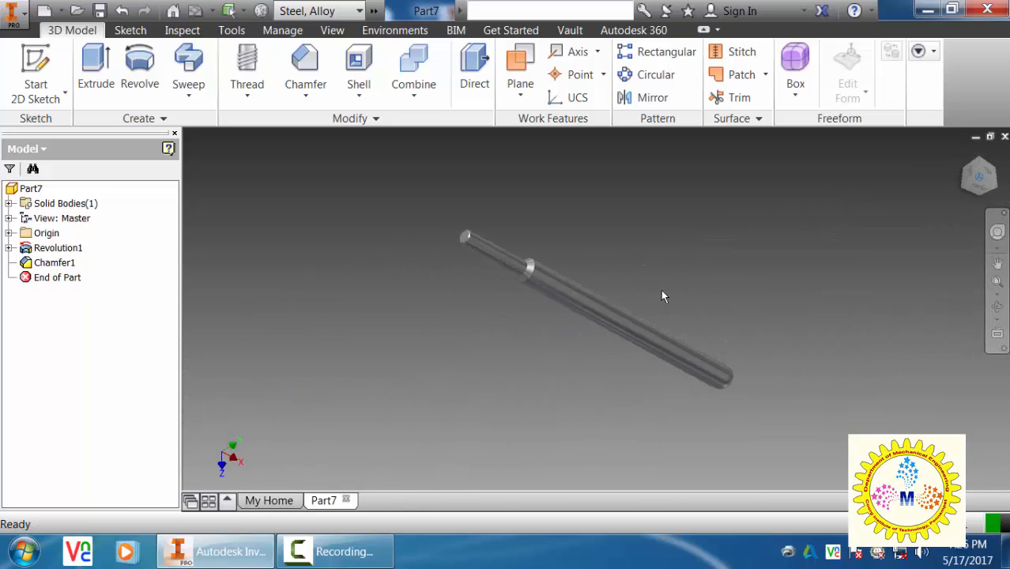
pyautogui.scroll(-3, 625, 295)
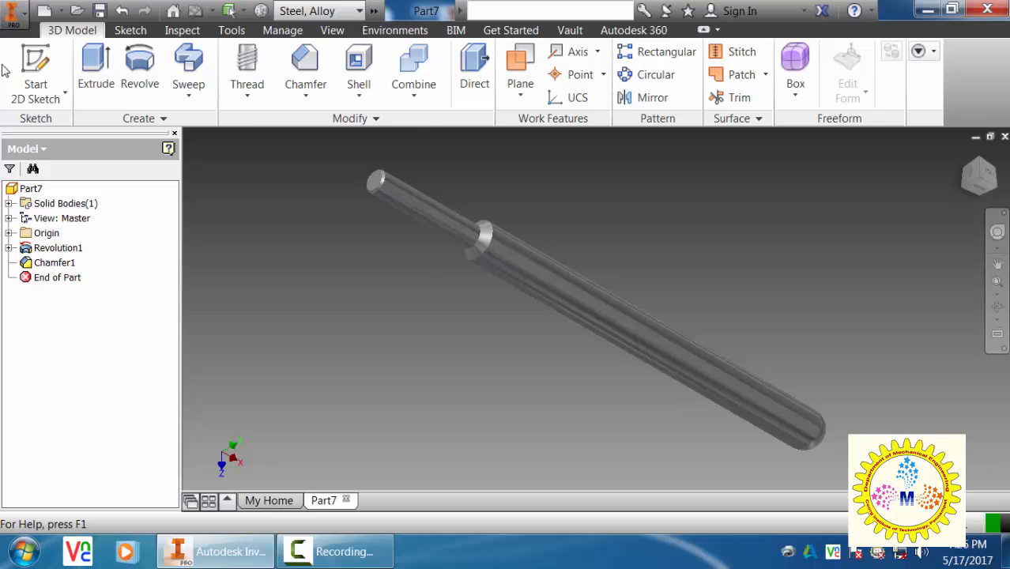
pyautogui.click(11, 12)
pyautogui.click(83, 175)
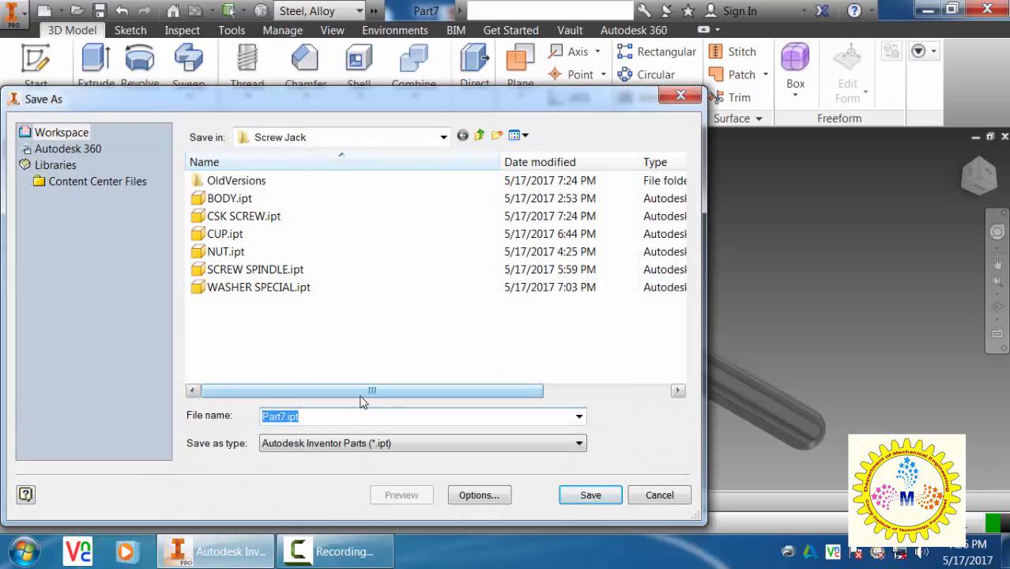
pyautogui.write('TOMMY BAR')
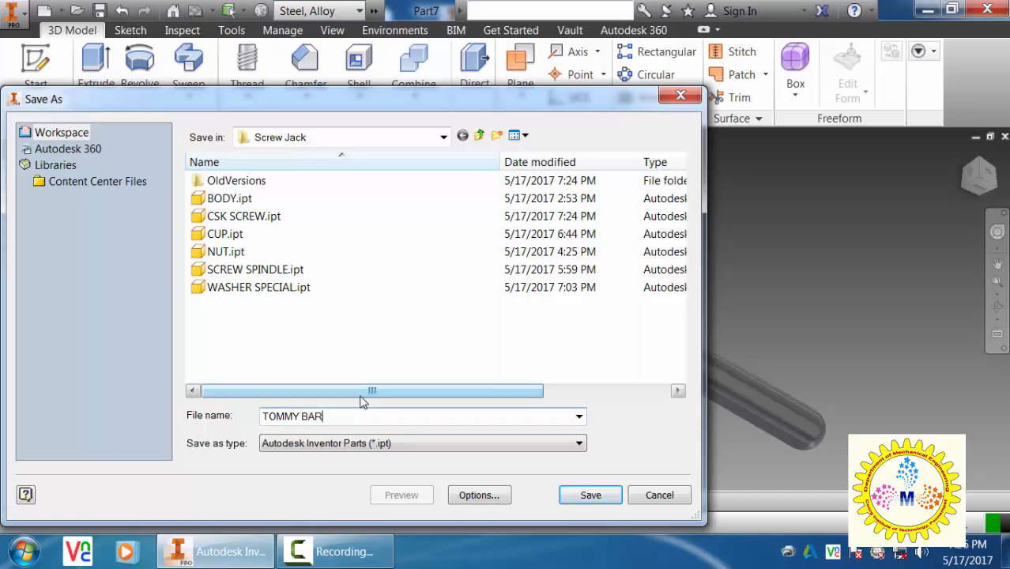
pyautogui.click(573, 495)
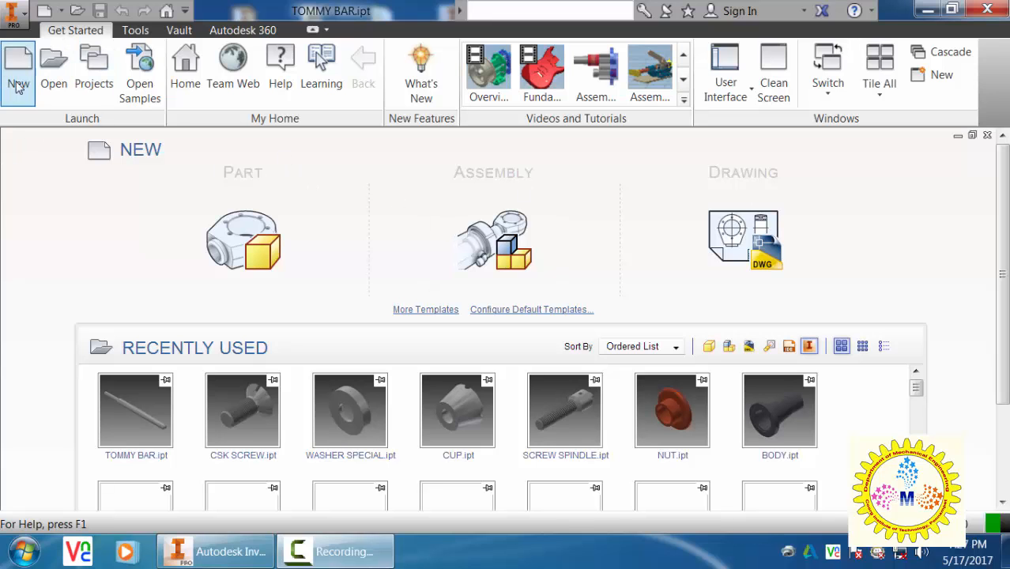
# Create a new assembly from the metric Standard (mm).iam template
pyautogui.click(17, 83)
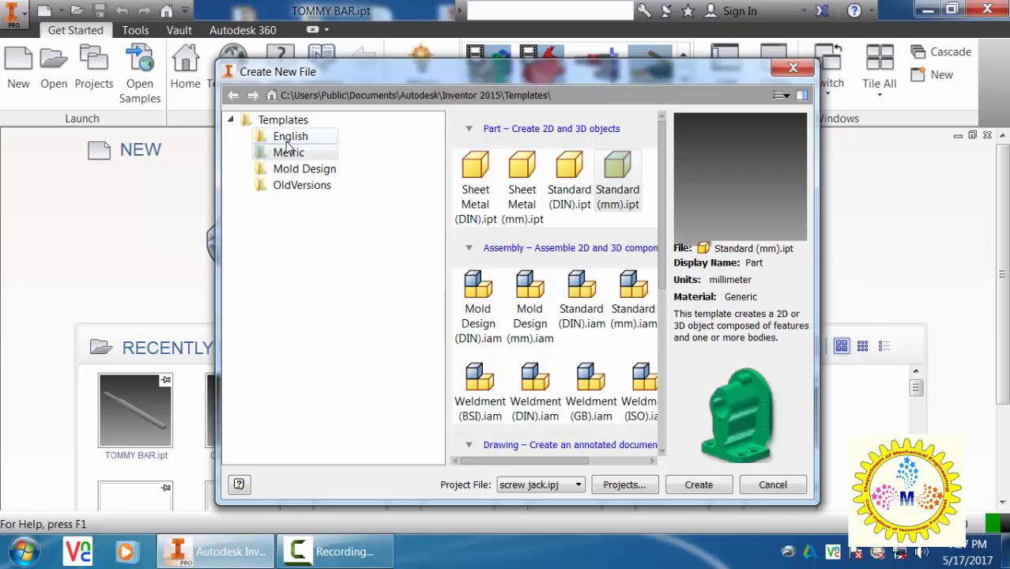
pyautogui.click(287, 155)
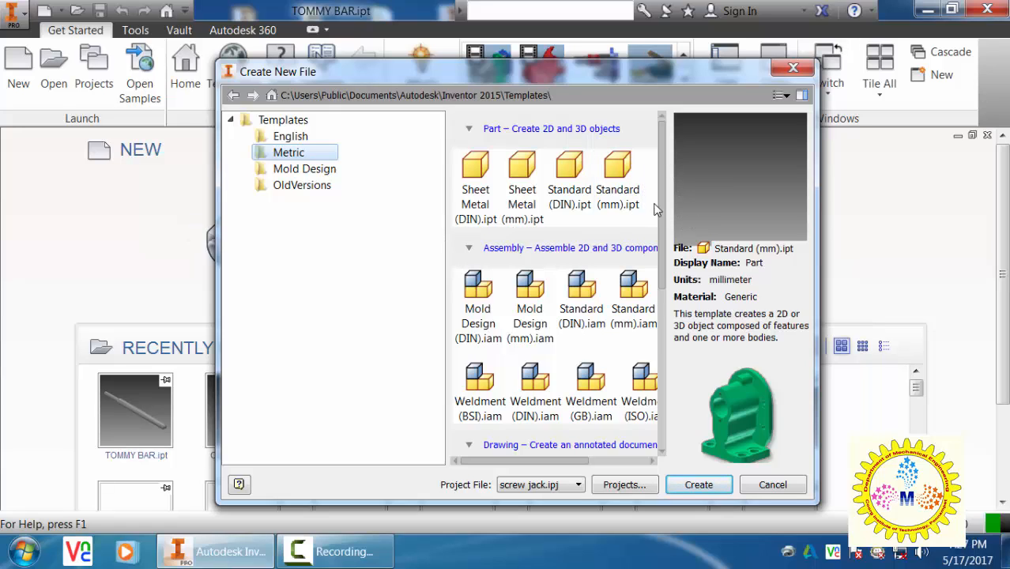
pyautogui.scroll(-1, 626, 255)
pyautogui.click(634, 273)
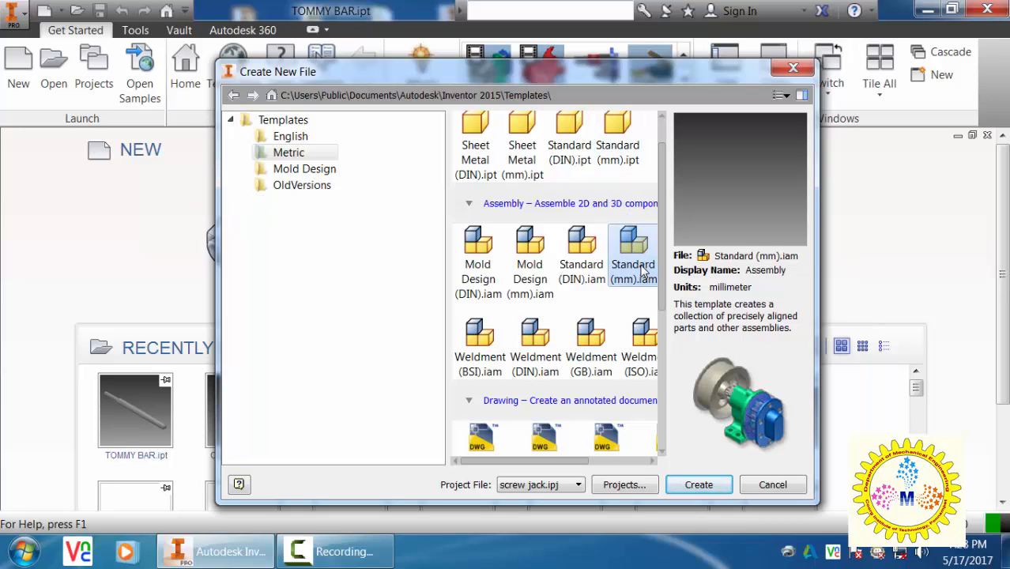
pyautogui.click(699, 485)
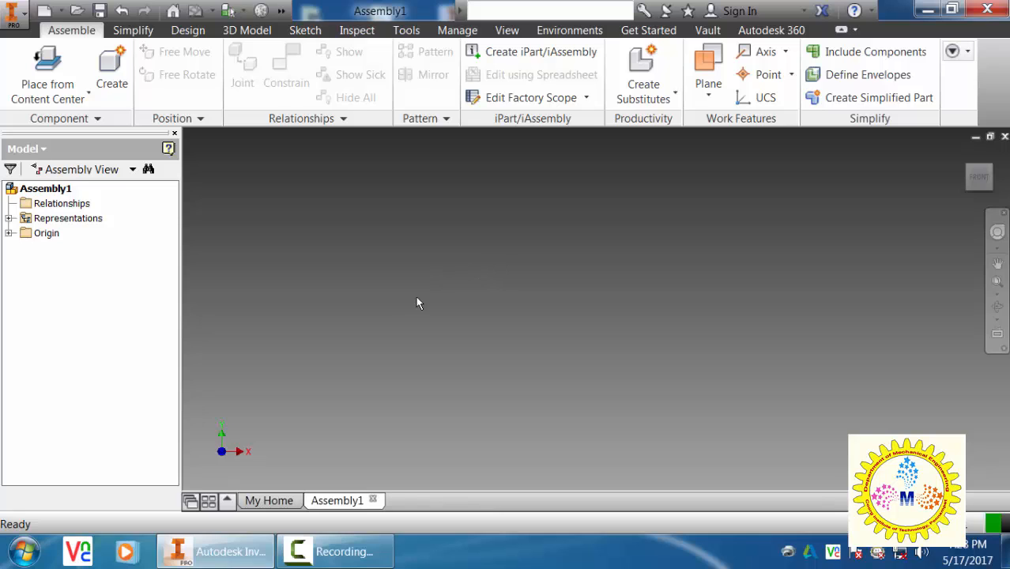
# Place one instance of BODY.ipt in the assembly
pyautogui.click(67, 105)
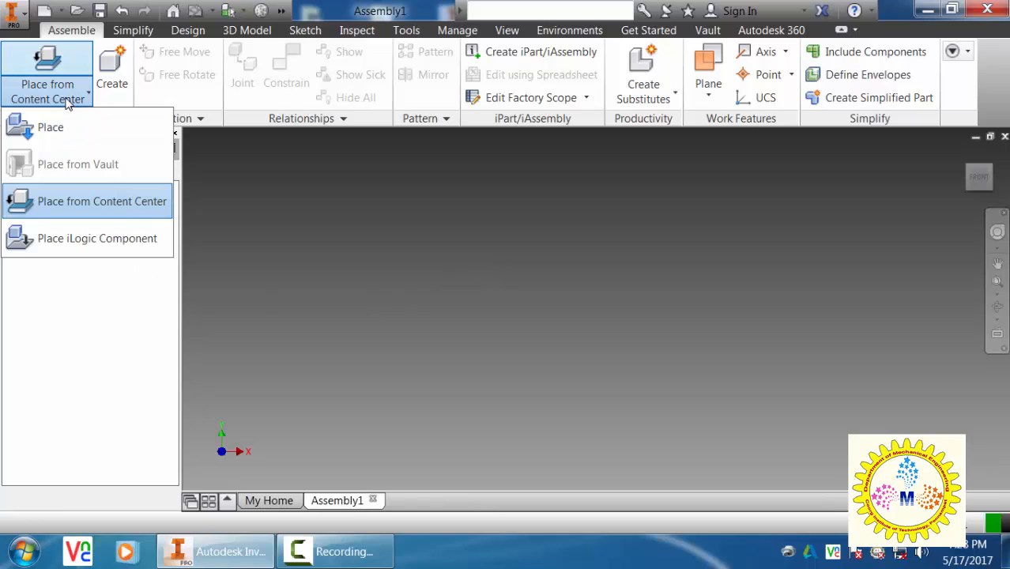
pyautogui.click(63, 136)
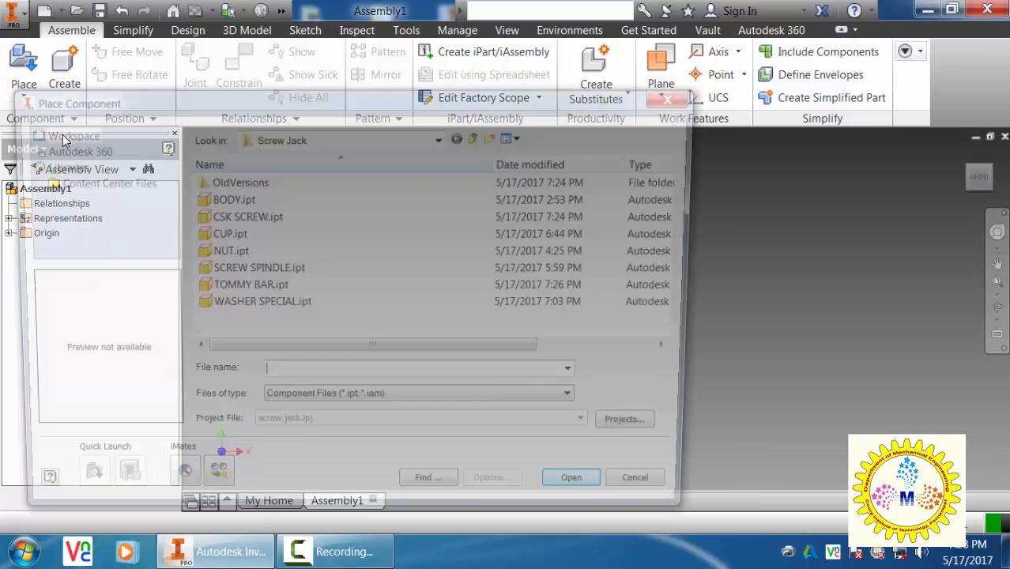
pyautogui.click(228, 199)
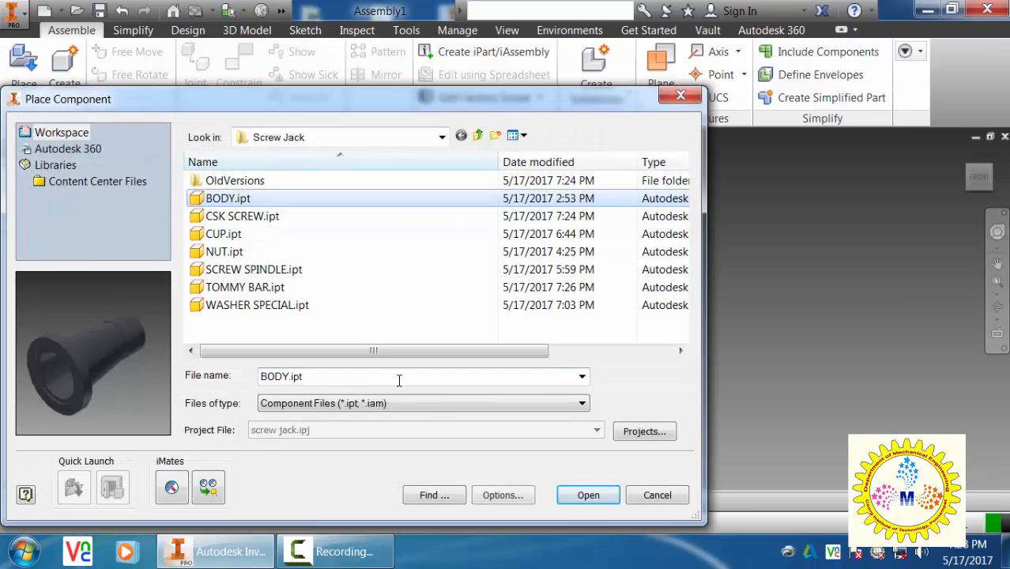
pyautogui.click(563, 498)
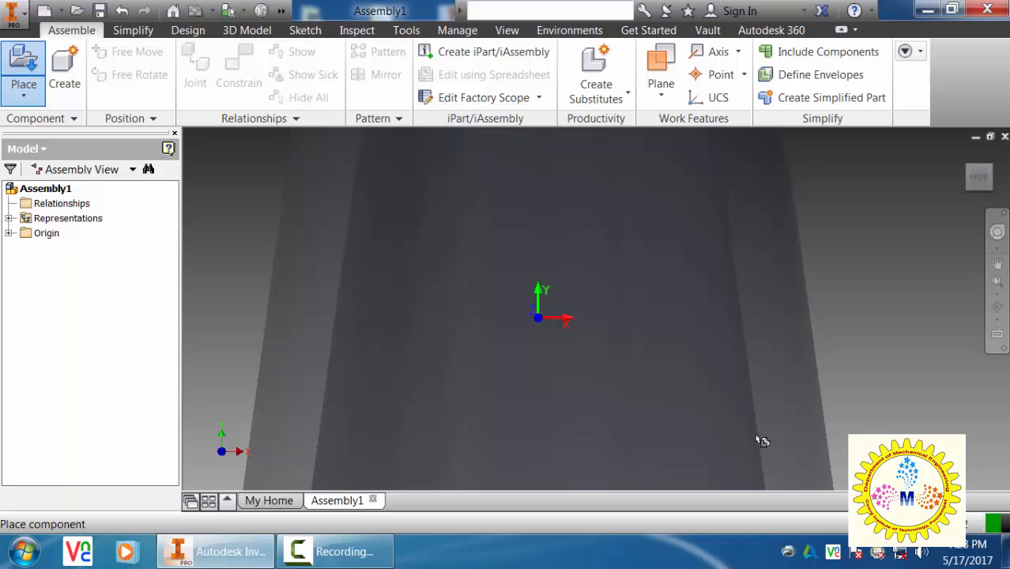
pyautogui.rightClick(762, 304)
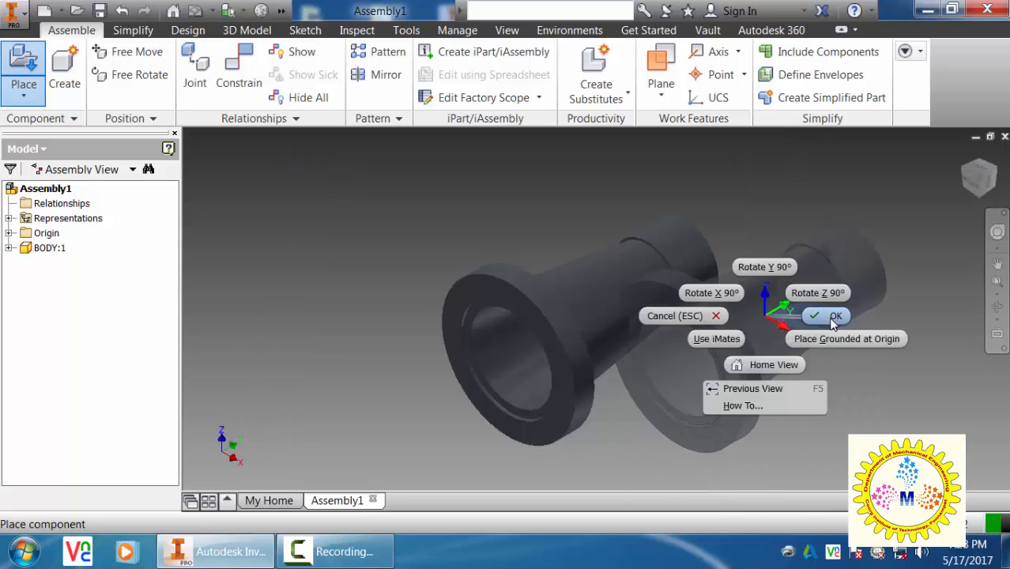
pyautogui.click(775, 330)
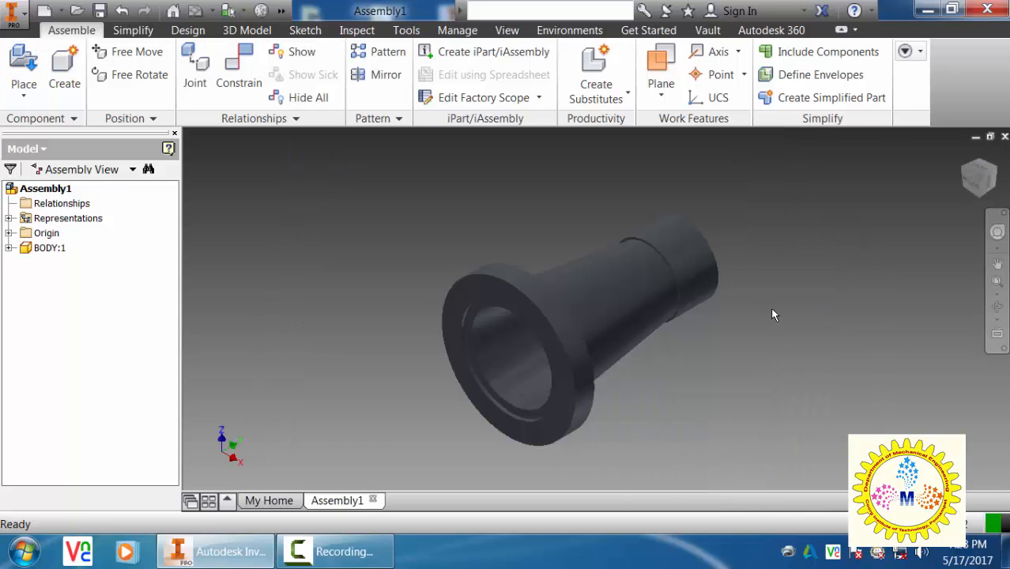
# Ground the body component so it is fixed in the assembly
pyautogui.keyDown('shift'); pyautogui.moveTo(770, 307); pyautogui.dragTo(742, 337, button='middle'); pyautogui.keyUp('shift')
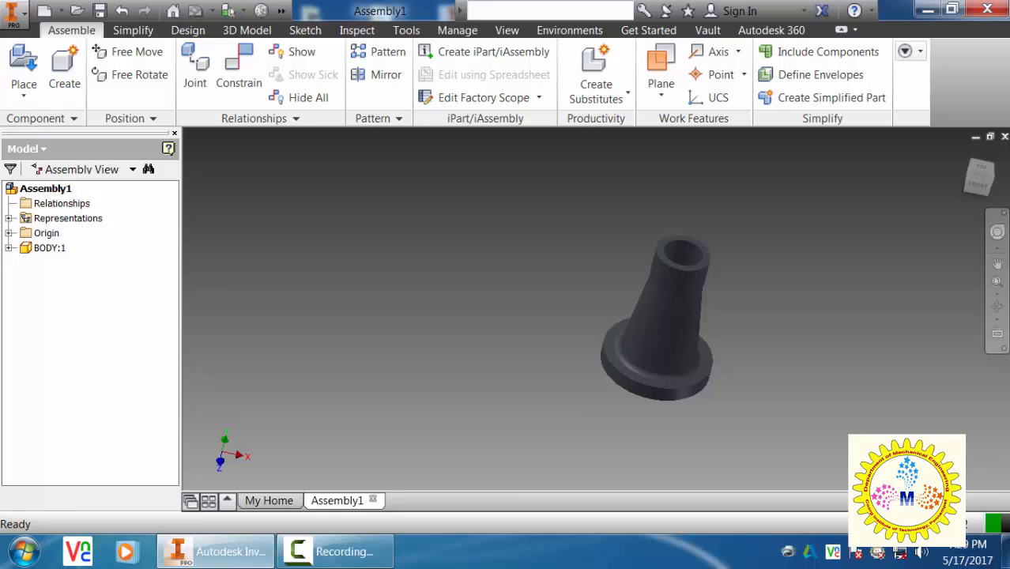
pyautogui.click(675, 328)
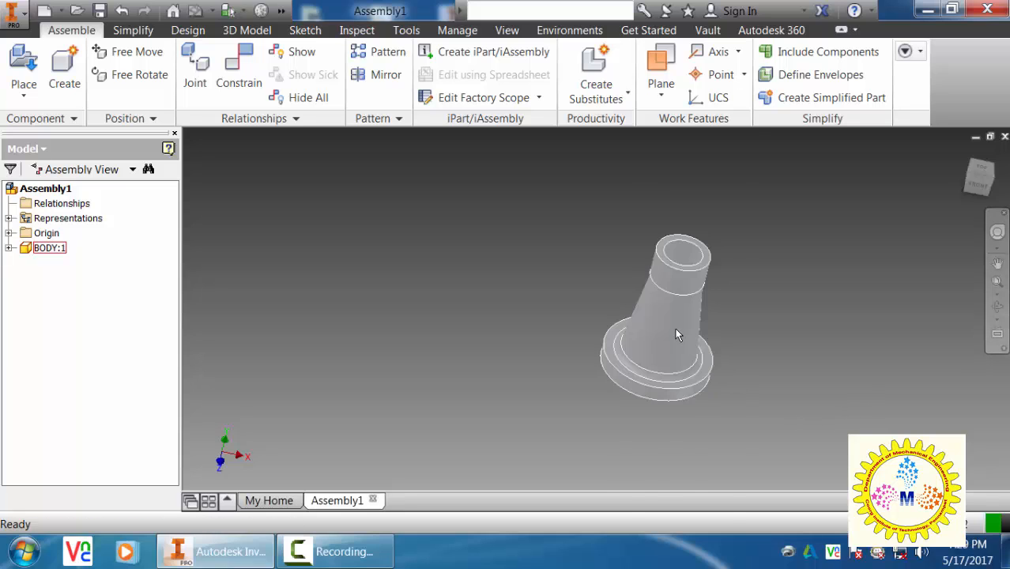
pyautogui.rightClick(675, 327)
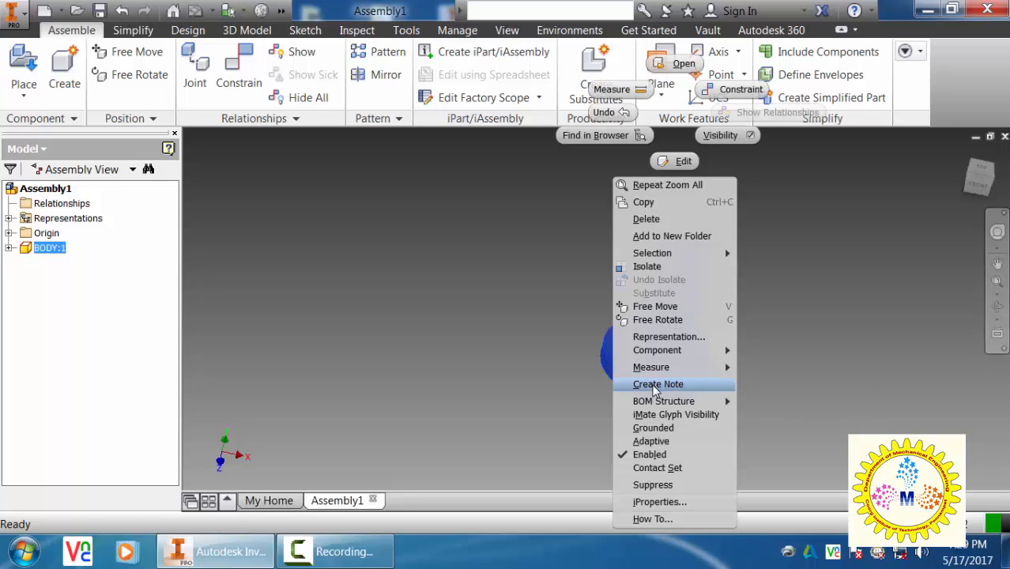
pyautogui.click(653, 429)
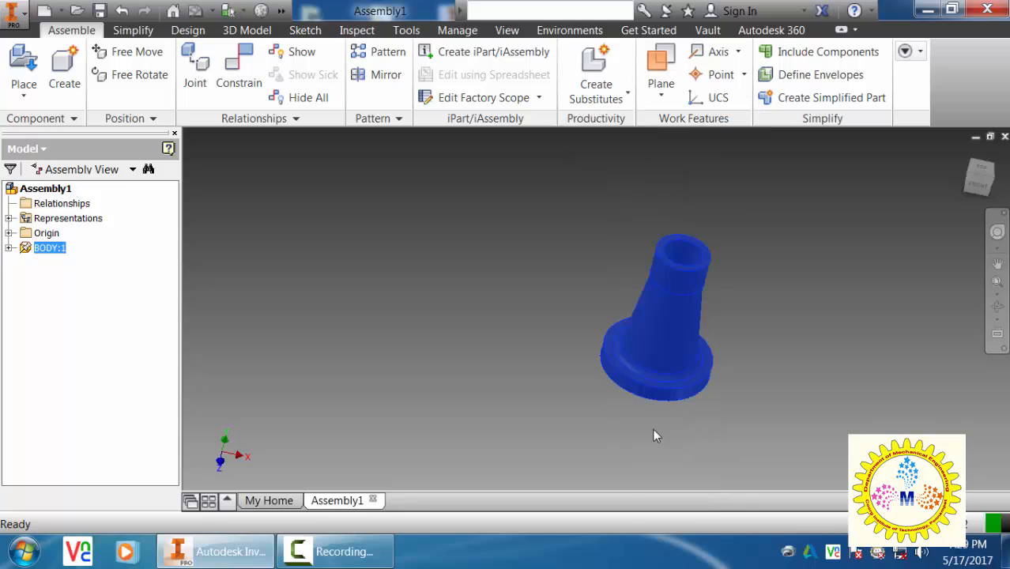
pyautogui.click(790, 314)
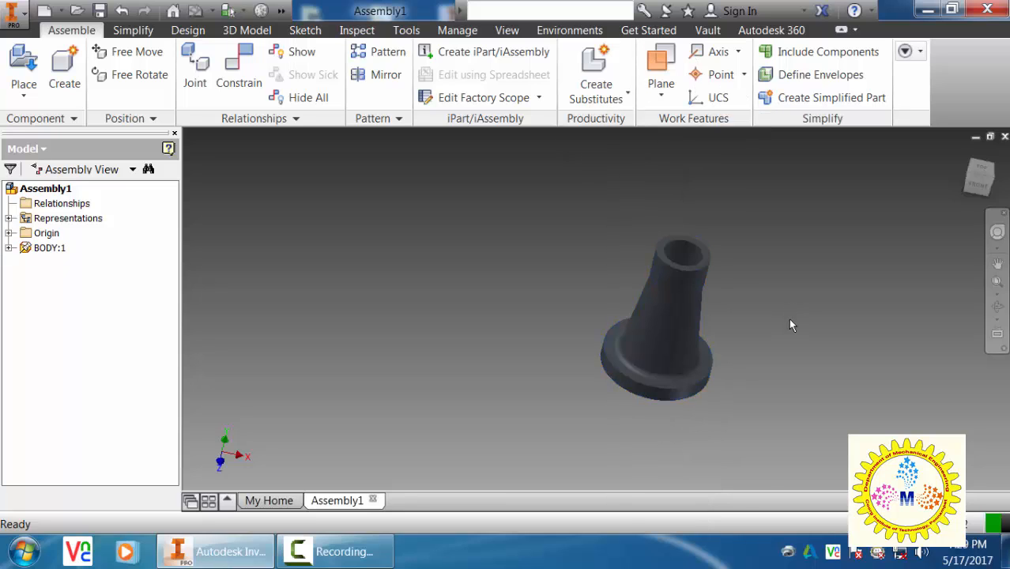
# Place one instance of NUT.ipt beside the upper end of the body
pyautogui.scroll(-3, 783, 320)
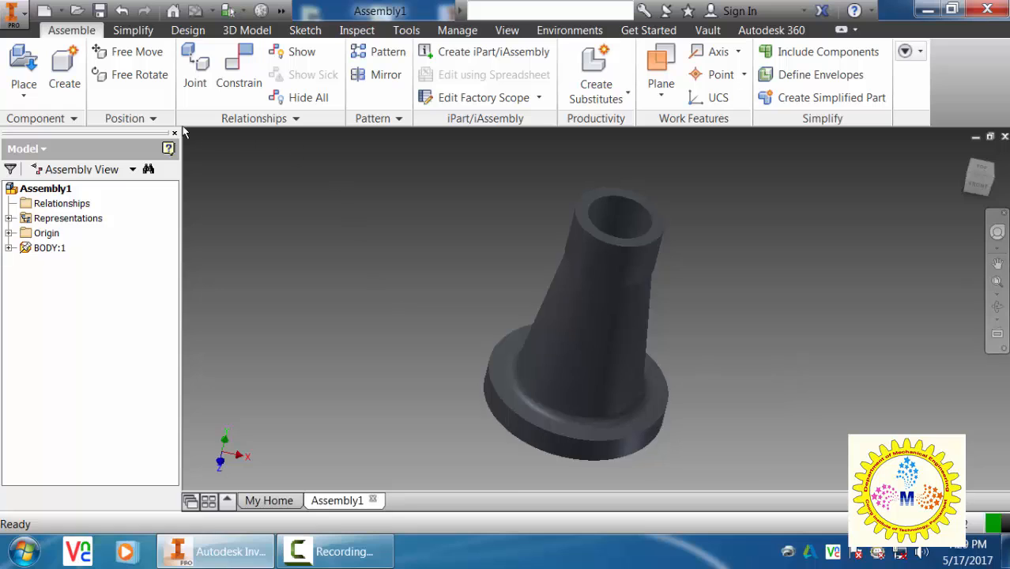
pyautogui.click(24, 98)
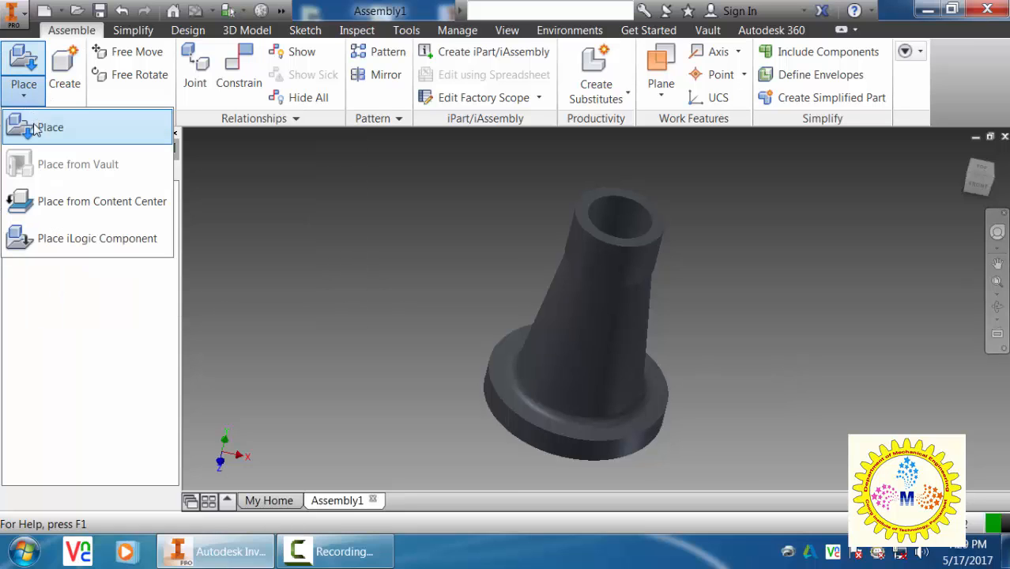
pyautogui.click(38, 130)
pyautogui.click(229, 251)
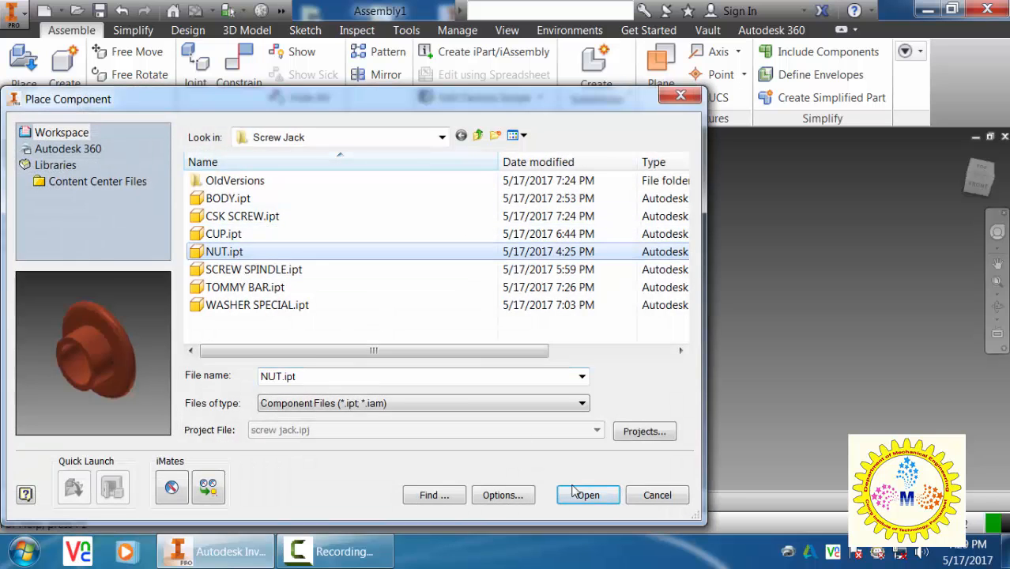
pyautogui.click(588, 495)
pyautogui.click(360, 248)
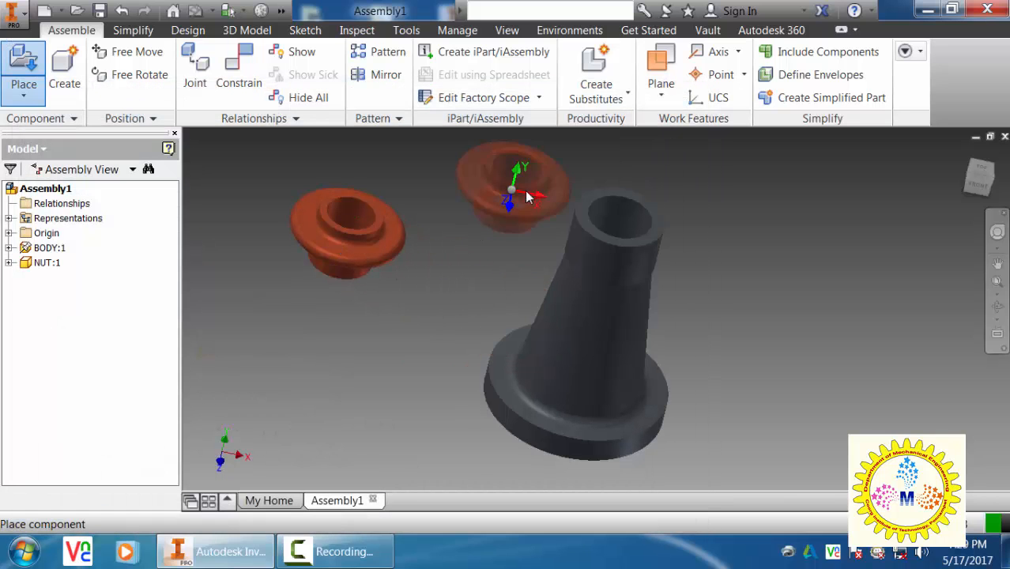
pyautogui.rightClick(501, 190)
pyautogui.click(571, 192)
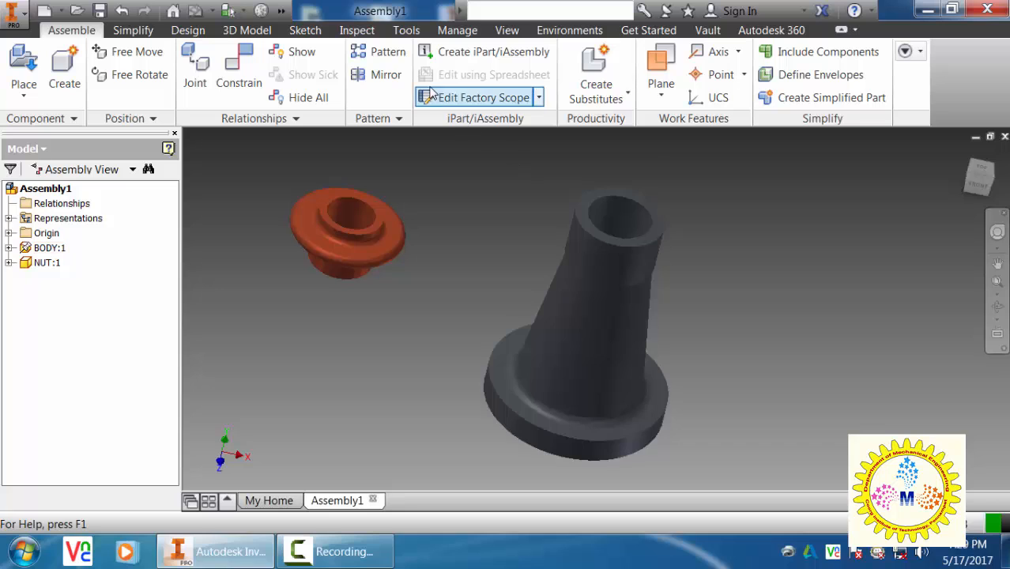
pyautogui.keyDown('shift'); pyautogui.moveTo(457, 211); pyautogui.dragTo(466, 194, button='middle'); pyautogui.keyUp('shift')
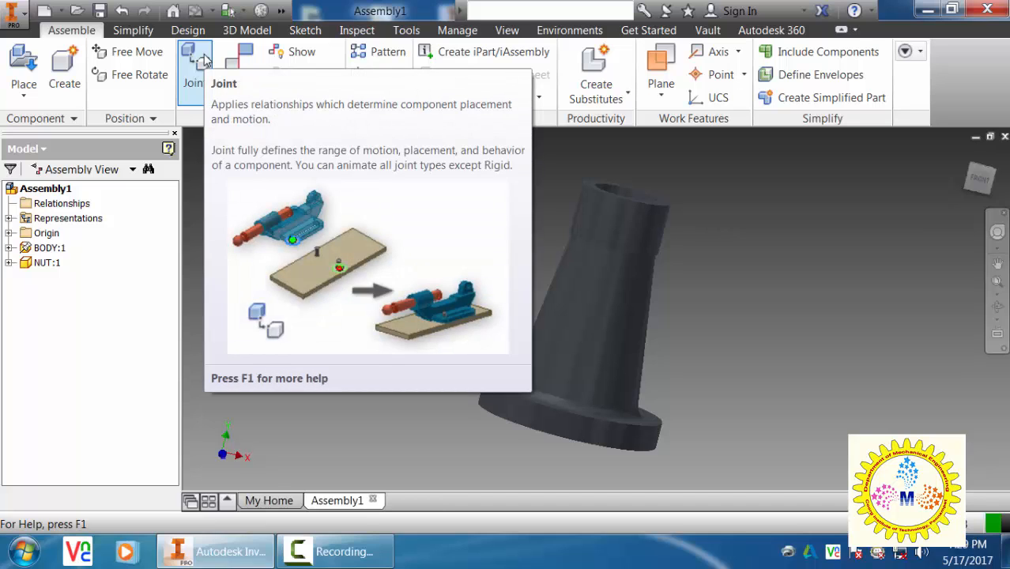
pyautogui.moveTo(431, 148); pyautogui.dragTo(394, 316, button='middle')
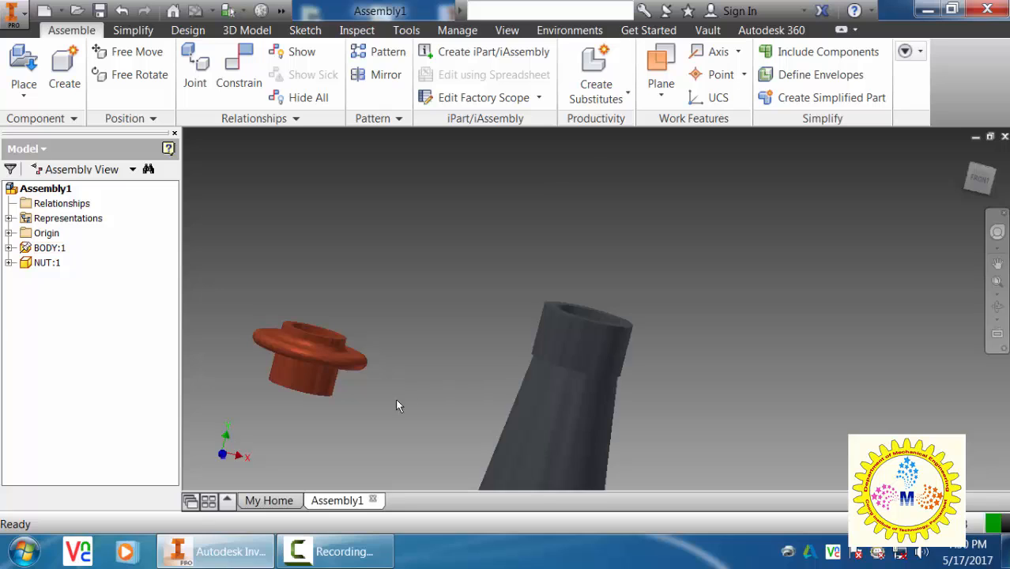
pyautogui.keyDown('shift'); pyautogui.moveTo(406, 375); pyautogui.dragTo(404, 351, button='middle'); pyautogui.keyUp('shift')
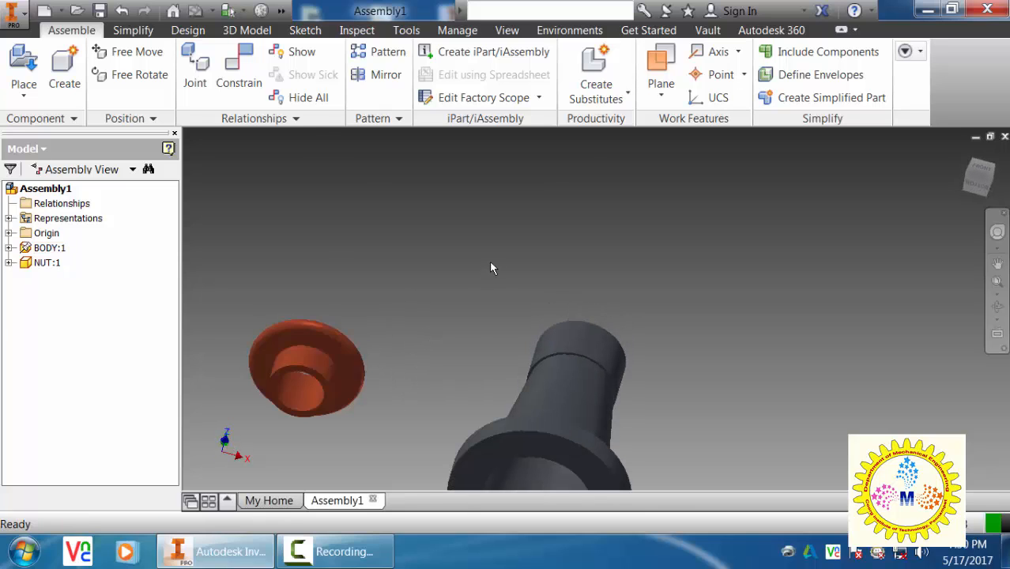
pyautogui.keyDown('shift'); pyautogui.moveTo(489, 260); pyautogui.dragTo(479, 318, button='middle'); pyautogui.keyUp('shift')
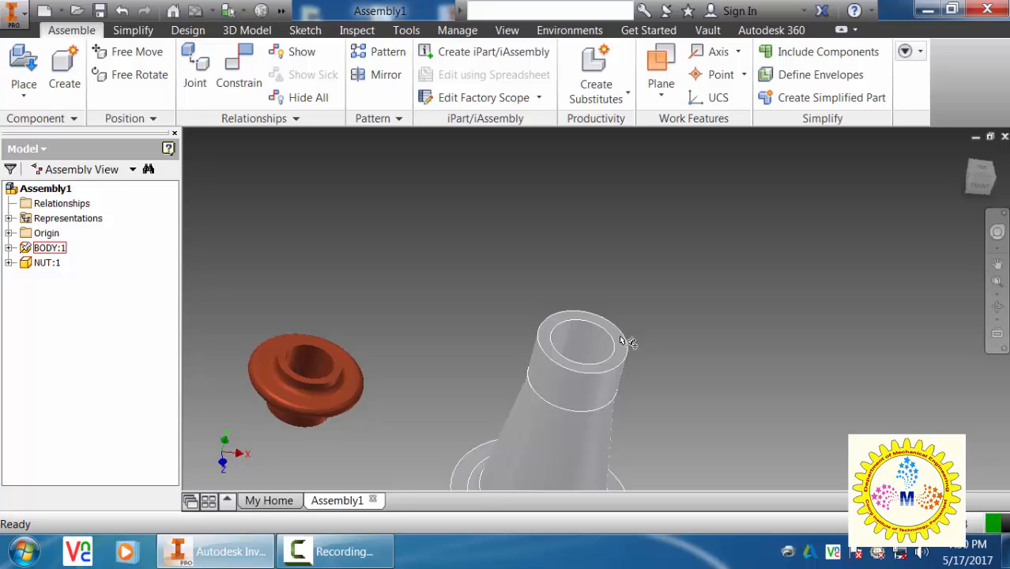
pyautogui.click(356, 192)
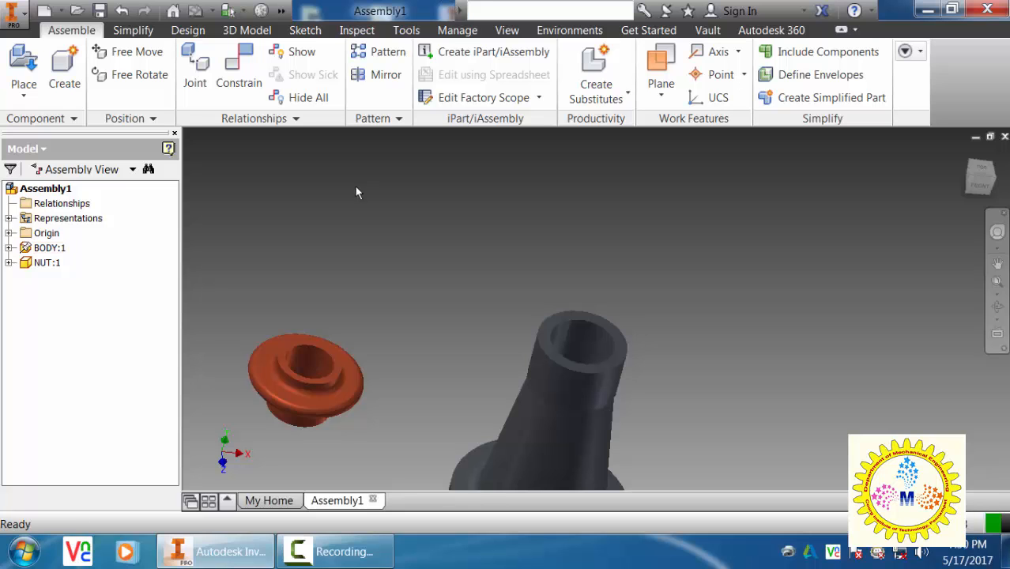
# Add a mate constraint aligning the axis of the nut's bore with the axis of the body's upper bore
pyautogui.click(255, 75)
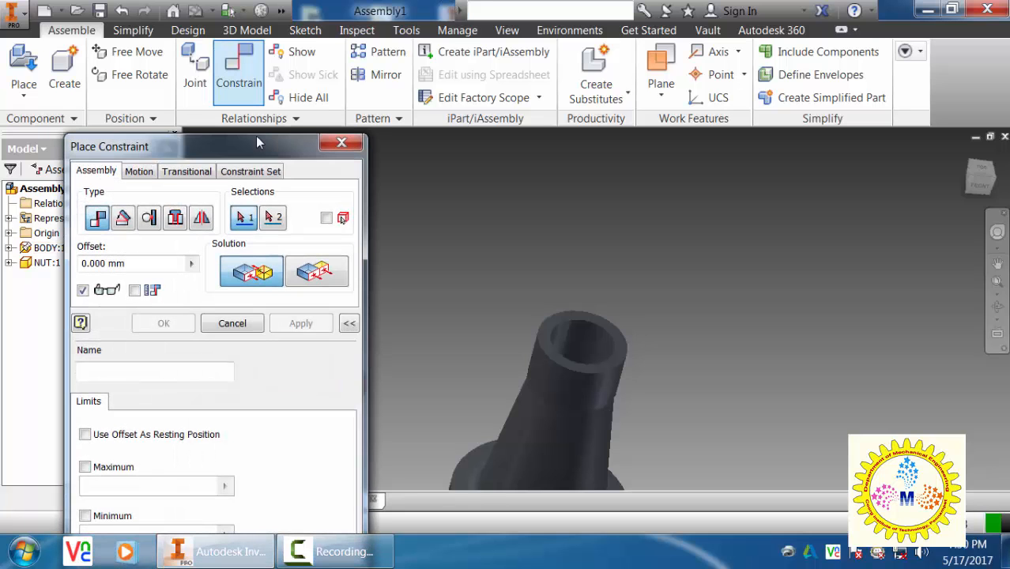
pyautogui.moveTo(180, 150); pyautogui.dragTo(183, 122)
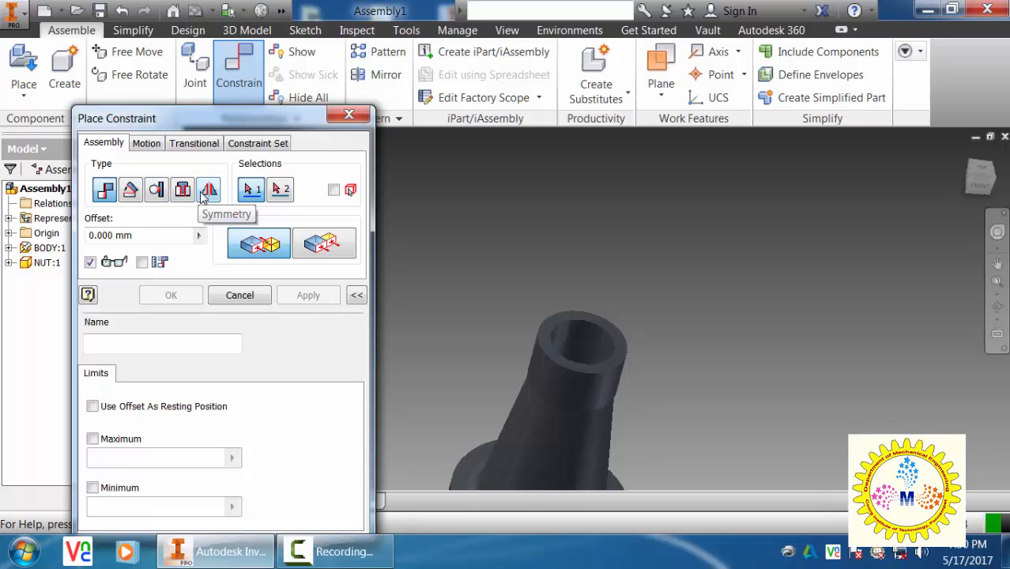
pyautogui.moveTo(188, 118); pyautogui.dragTo(41, 129)
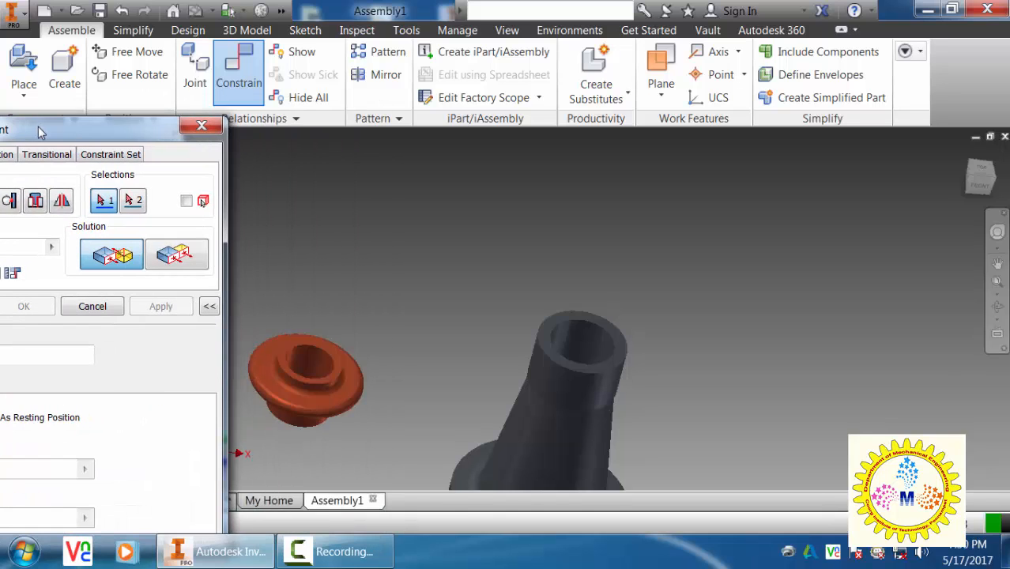
pyautogui.scroll(-2, 310, 368)
pyautogui.click(313, 369)
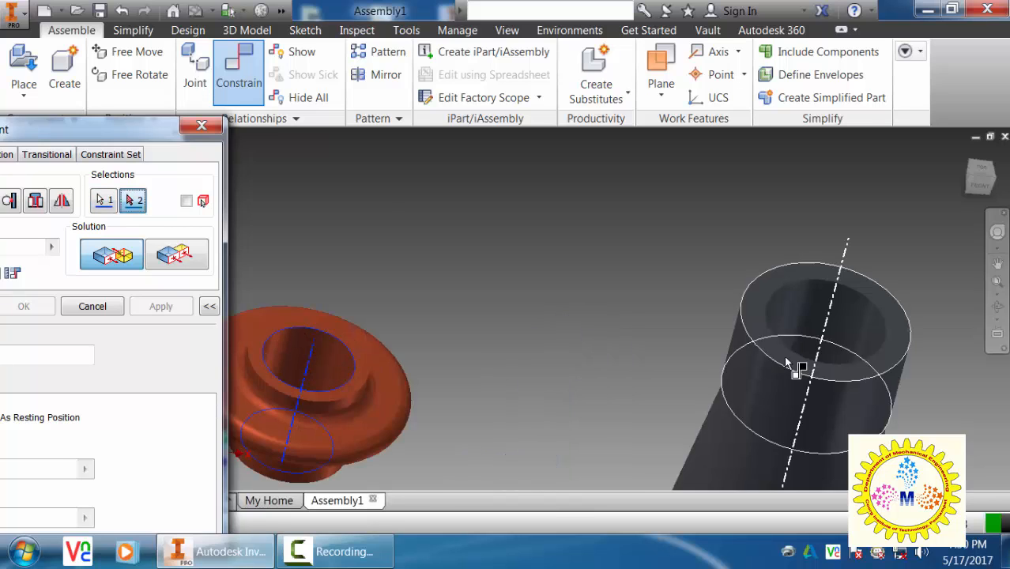
pyautogui.click(832, 318)
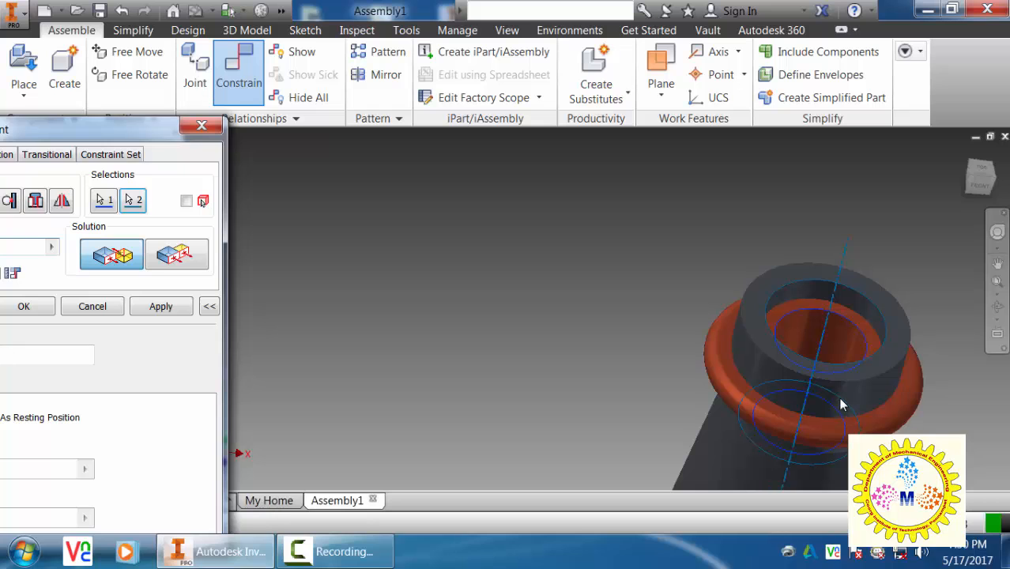
pyautogui.click(161, 306)
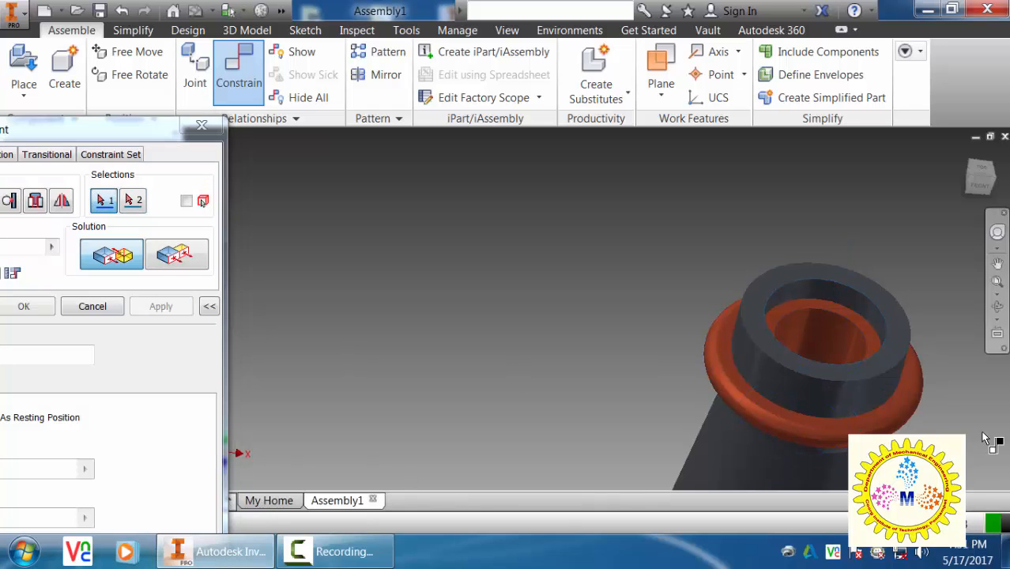
pyautogui.click(872, 427)
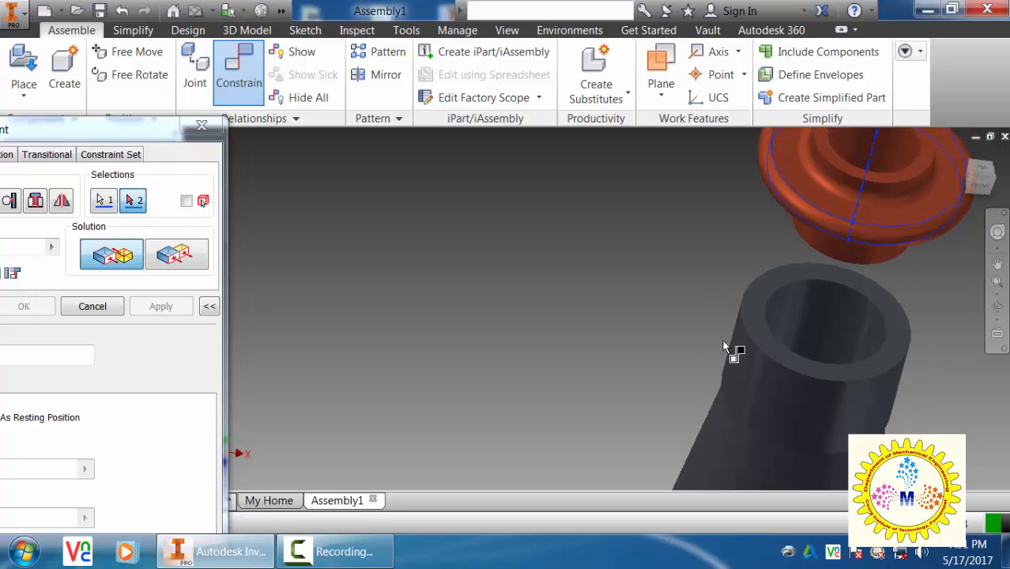
pyautogui.keyDown('shift'); pyautogui.moveTo(939, 362); pyautogui.dragTo(952, 316, button='middle'); pyautogui.keyUp('shift')
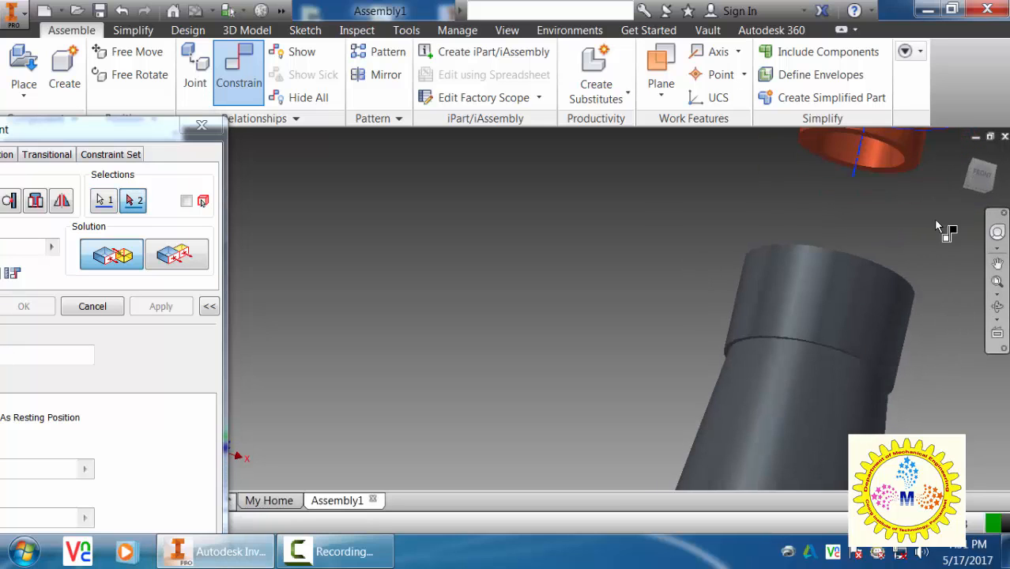
pyautogui.moveTo(938, 224); pyautogui.dragTo(842, 315, button='middle')
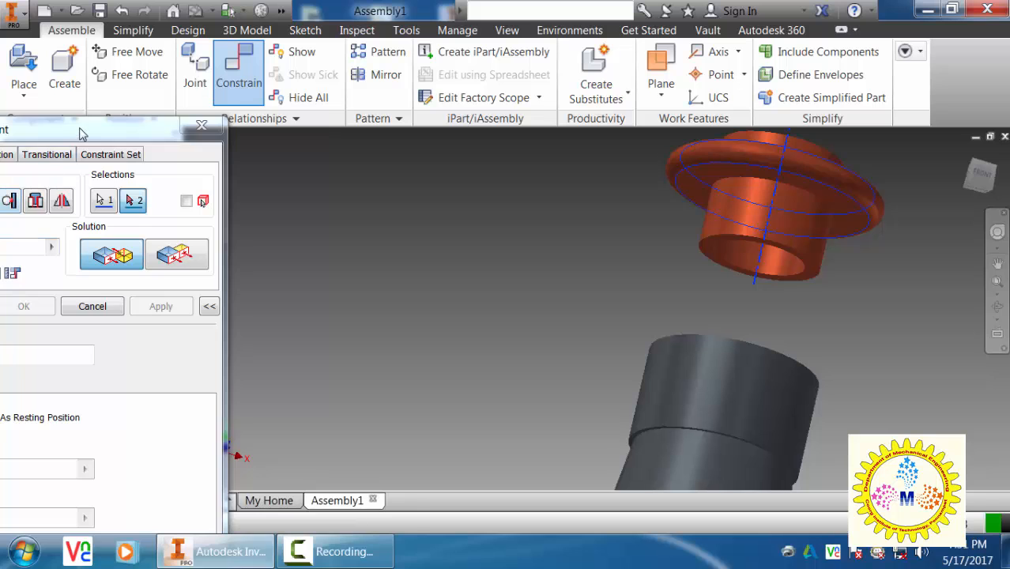
pyautogui.moveTo(76, 129); pyautogui.dragTo(261, 130)
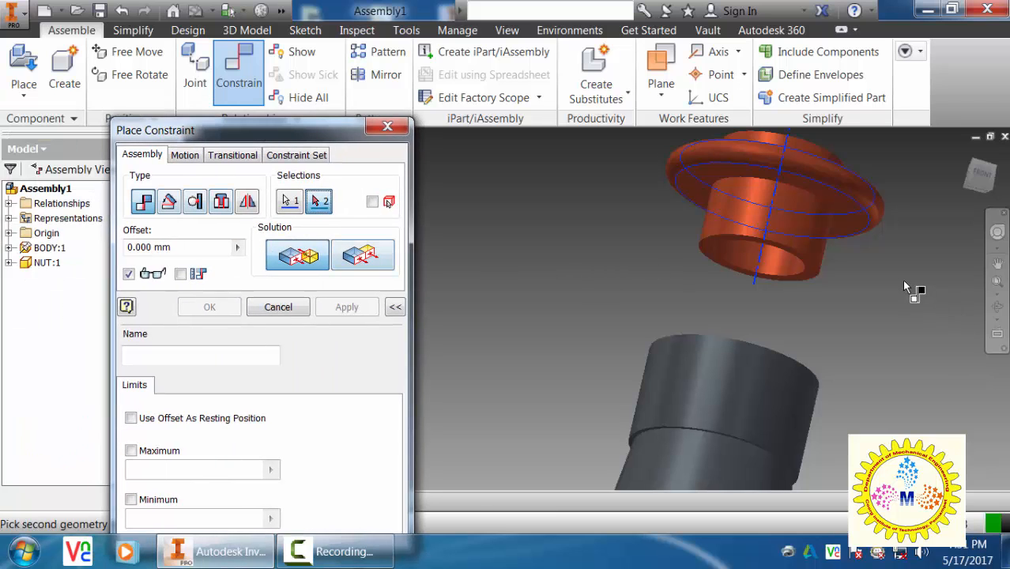
pyautogui.keyDown('shift'); pyautogui.moveTo(902, 280); pyautogui.dragTo(870, 267, button='middle'); pyautogui.keyUp('shift')
pyautogui.scroll(3, 865, 277)
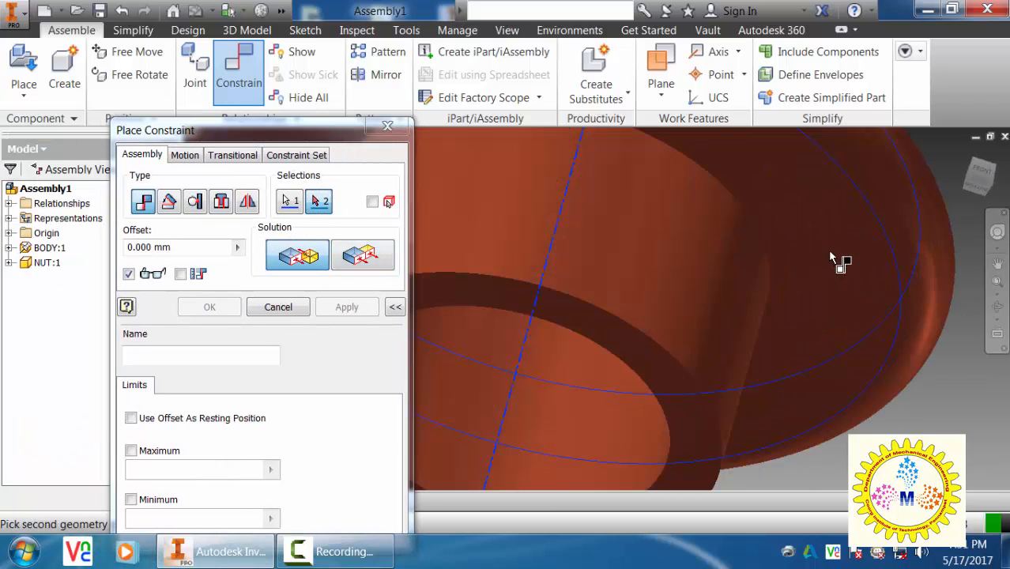
pyautogui.scroll(-5, 850, 266)
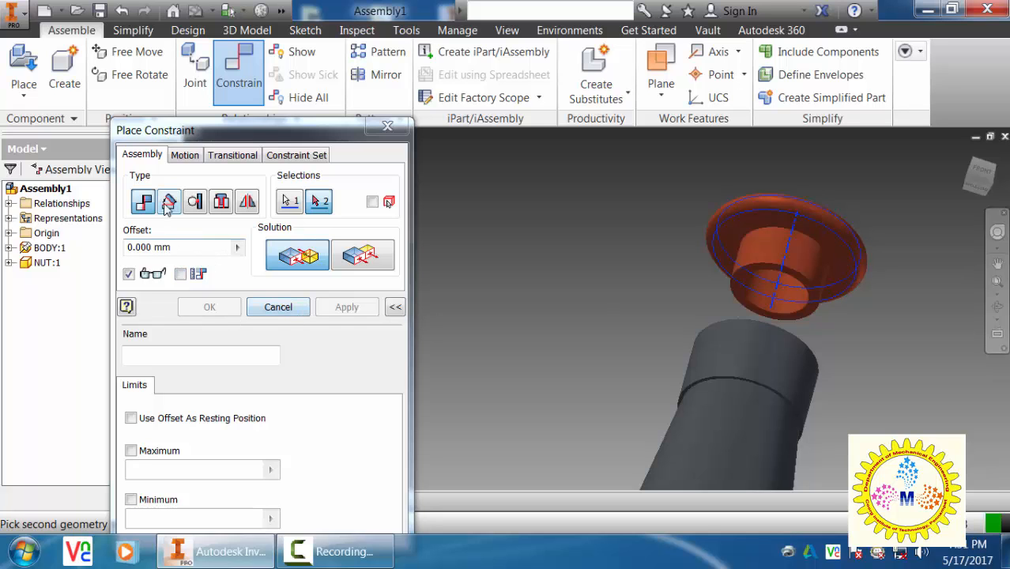
pyautogui.click(280, 308)
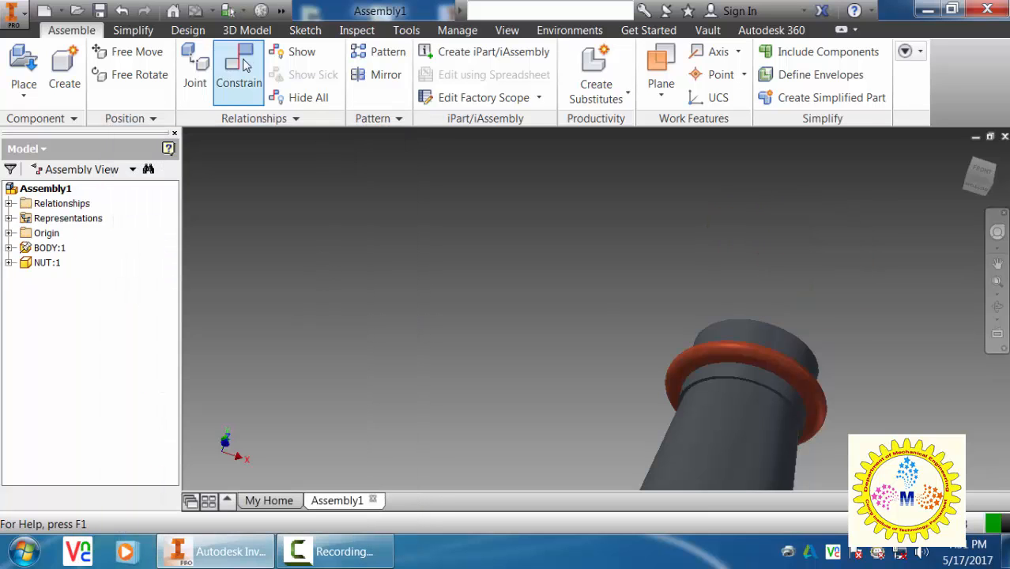
pyautogui.click(245, 68)
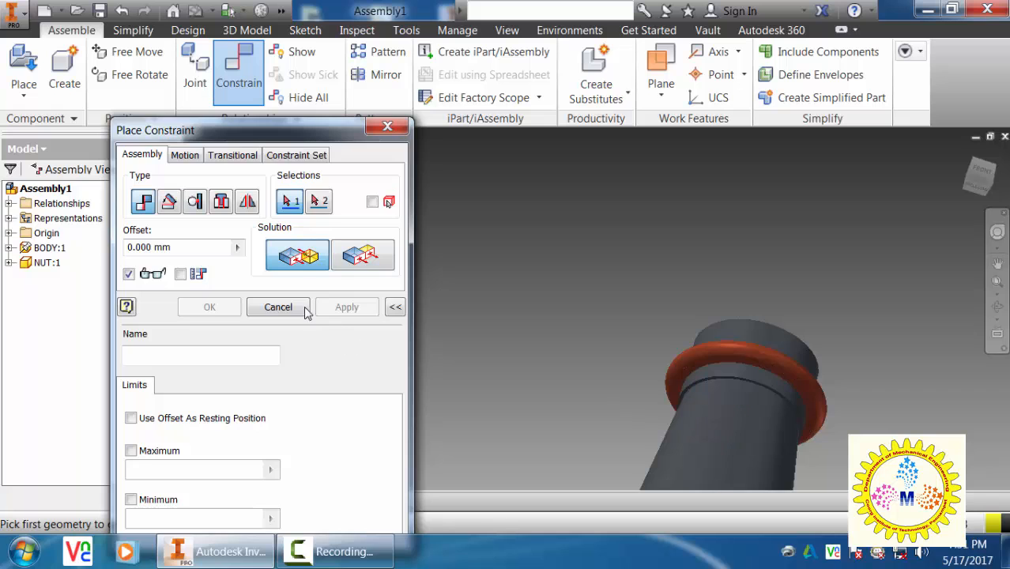
pyautogui.click(278, 307)
# Slide the nut clear above the body and mate its flange underside to the body's top face with 0 mm offset
pyautogui.moveTo(796, 376); pyautogui.dragTo(827, 202)
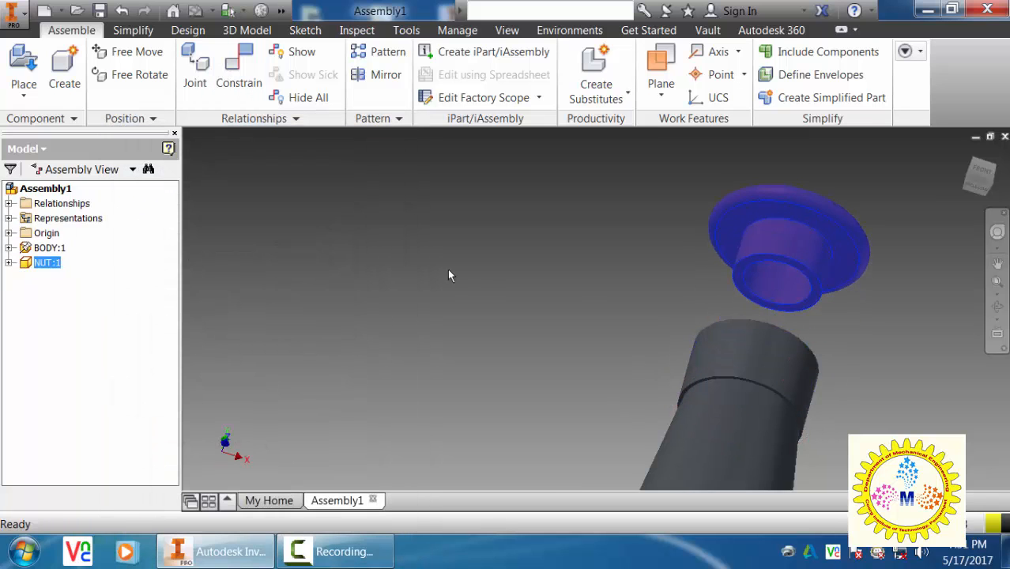
pyautogui.click(449, 270)
pyautogui.click(238, 71)
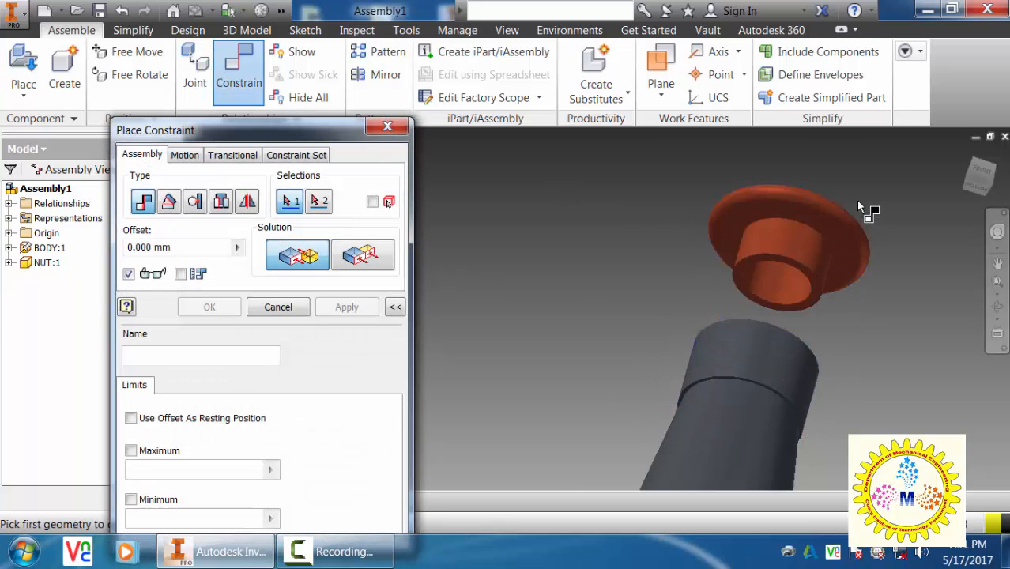
pyautogui.scroll(3, 856, 200)
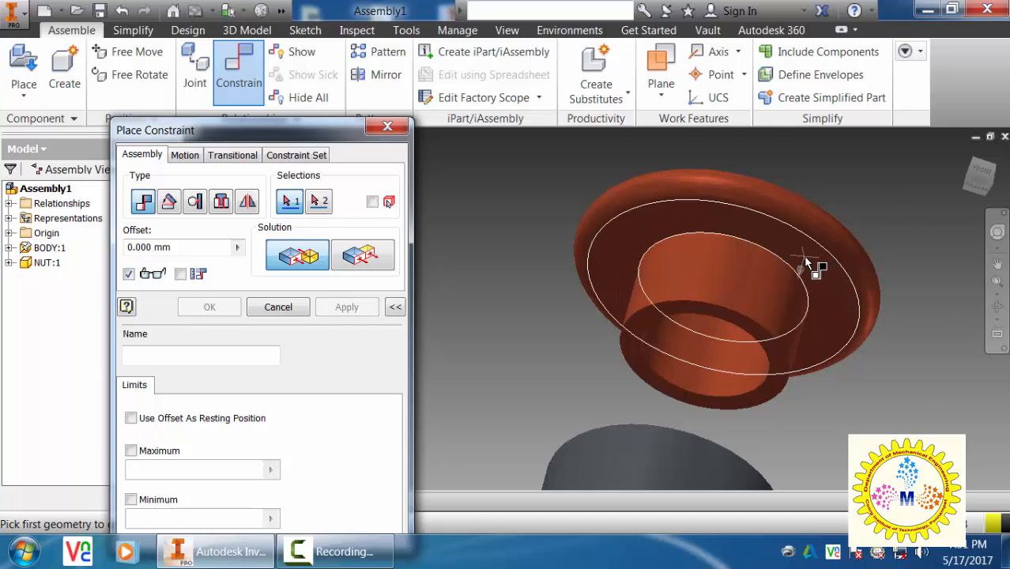
pyautogui.scroll(2, 804, 255)
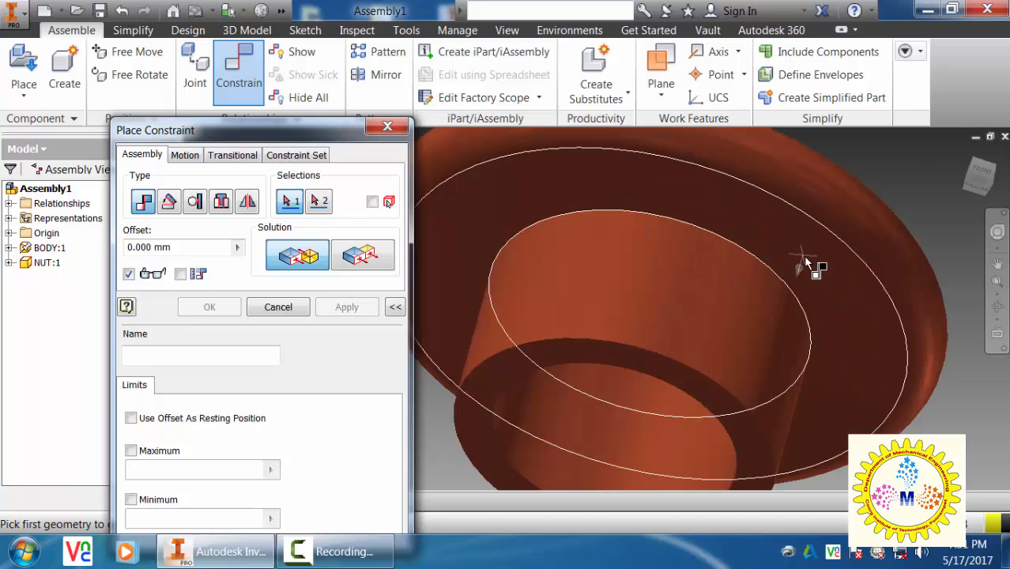
pyautogui.click(803, 256)
pyautogui.scroll(-5, 803, 256)
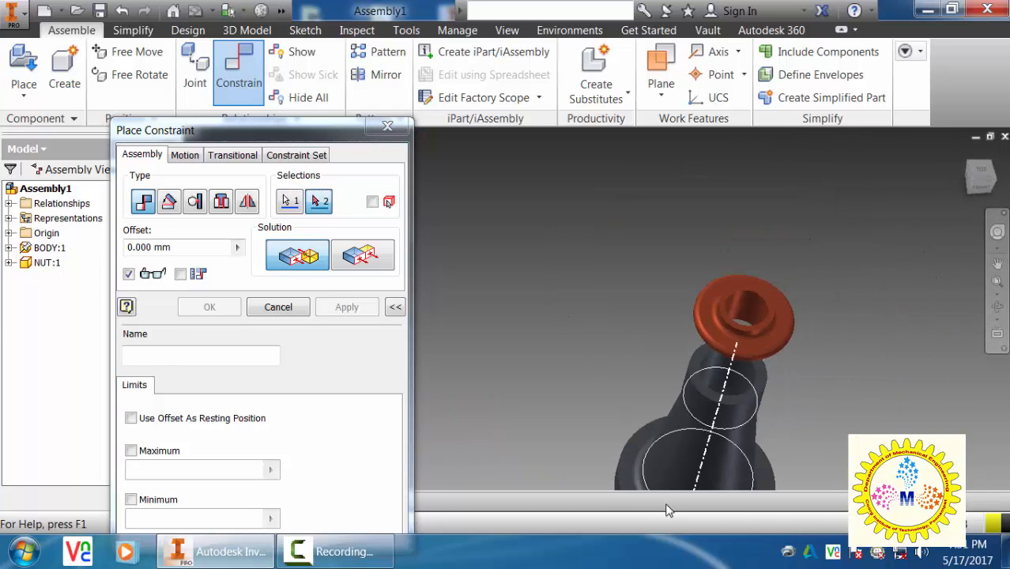
pyautogui.scroll(4, 726, 418)
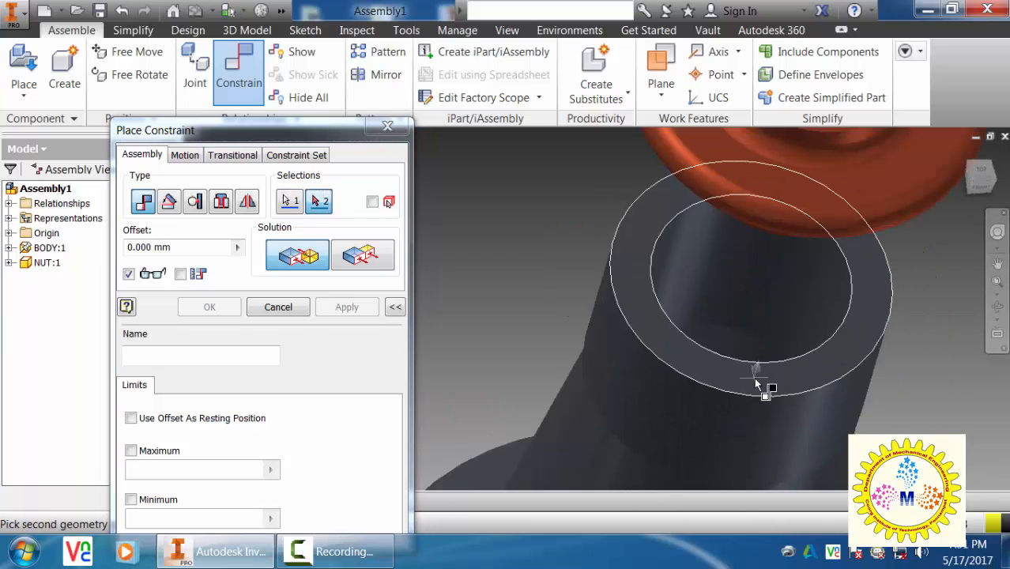
pyautogui.click(757, 385)
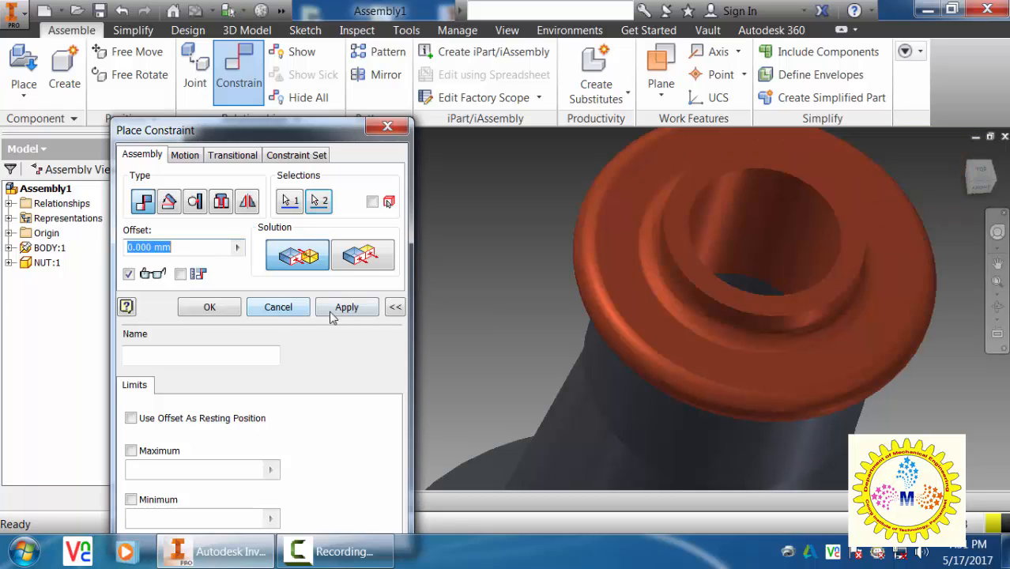
pyautogui.click(346, 307)
pyautogui.press('Escape')
# Try moving the seated nut to check its freedom of movement on the body
pyautogui.scroll(-4, 466, 299)
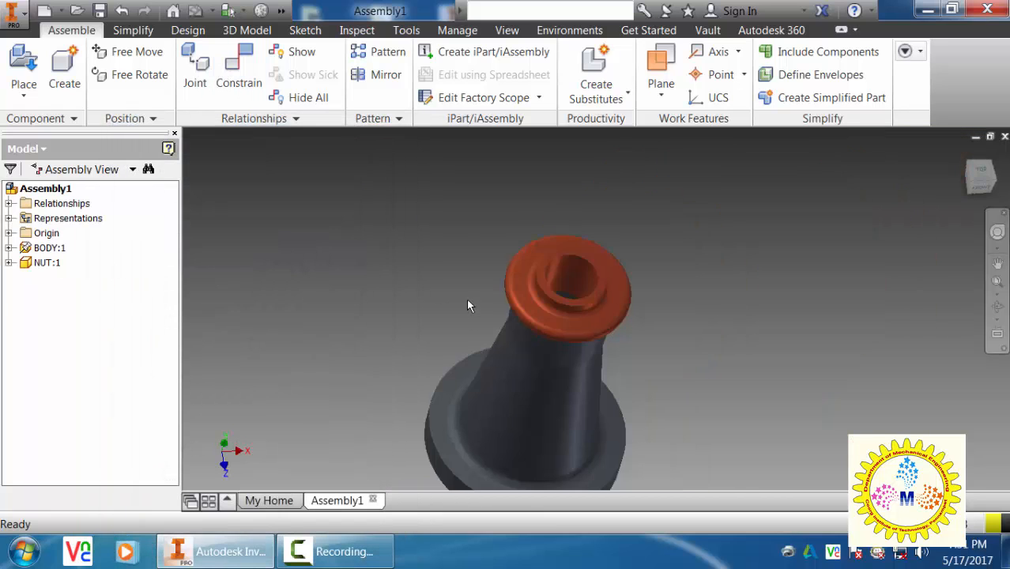
pyautogui.keyDown('shift'); pyautogui.moveTo(598, 320); pyautogui.dragTo(585, 312, button='middle'); pyautogui.keyUp('shift')
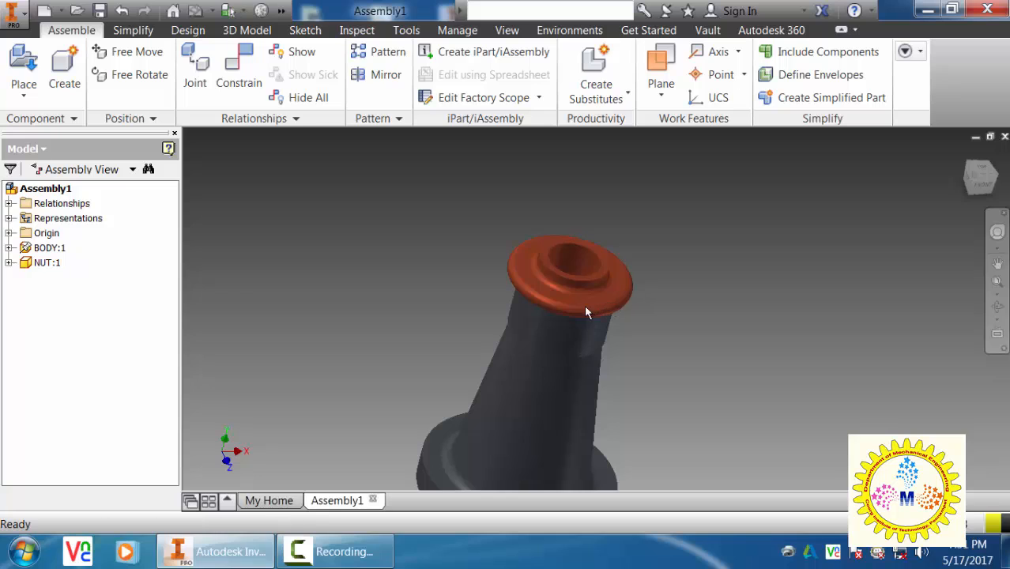
pyautogui.moveTo(624, 286); pyautogui.dragTo(570, 279)
pyautogui.click(860, 293)
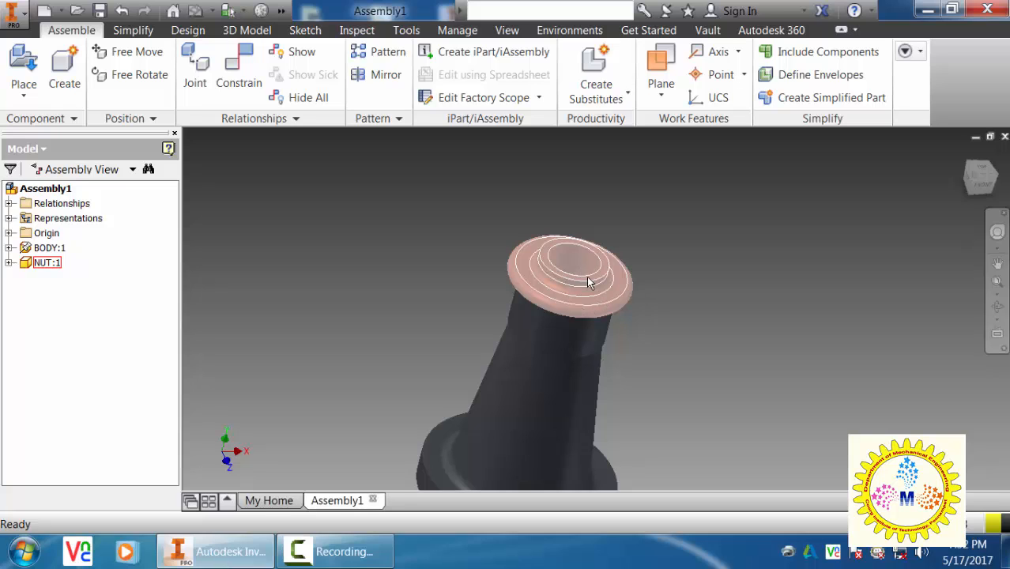
pyautogui.moveTo(588, 282)
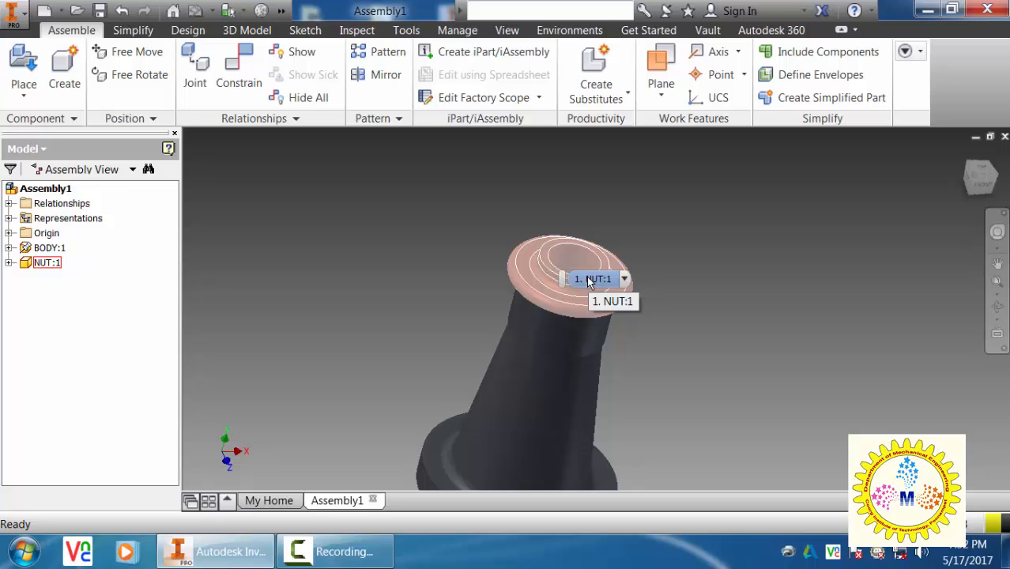
# Place one instance of SCREW SPINDLE.ipt beside the body and nut
pyautogui.click(23, 105)
pyautogui.click(40, 126)
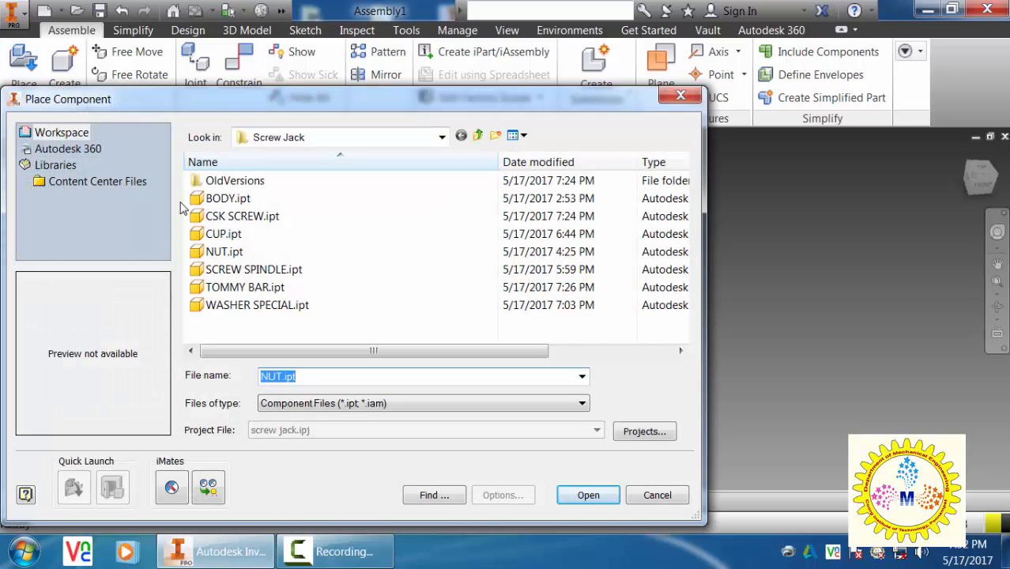
pyautogui.click(234, 272)
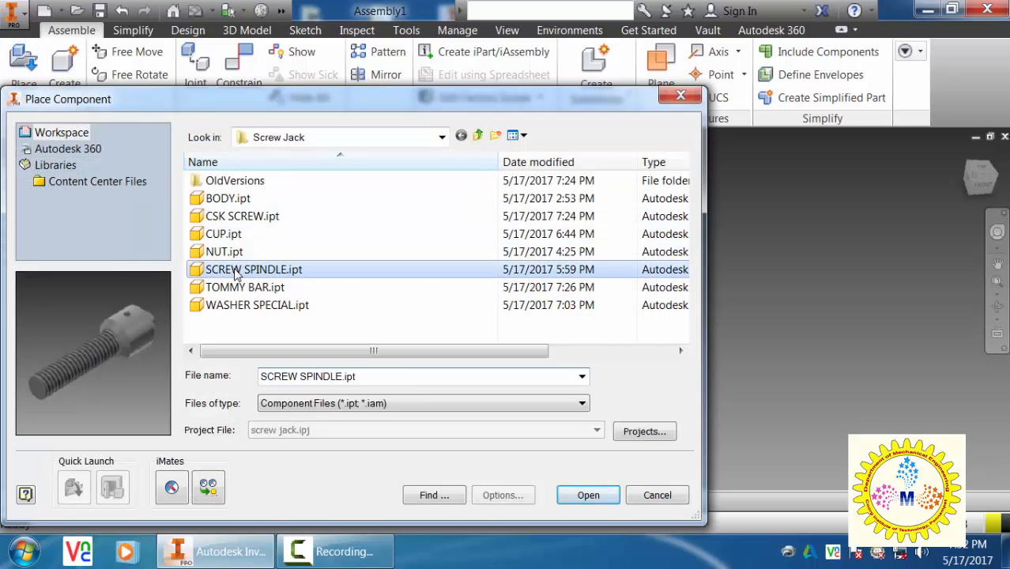
pyautogui.click(586, 495)
pyautogui.click(372, 287)
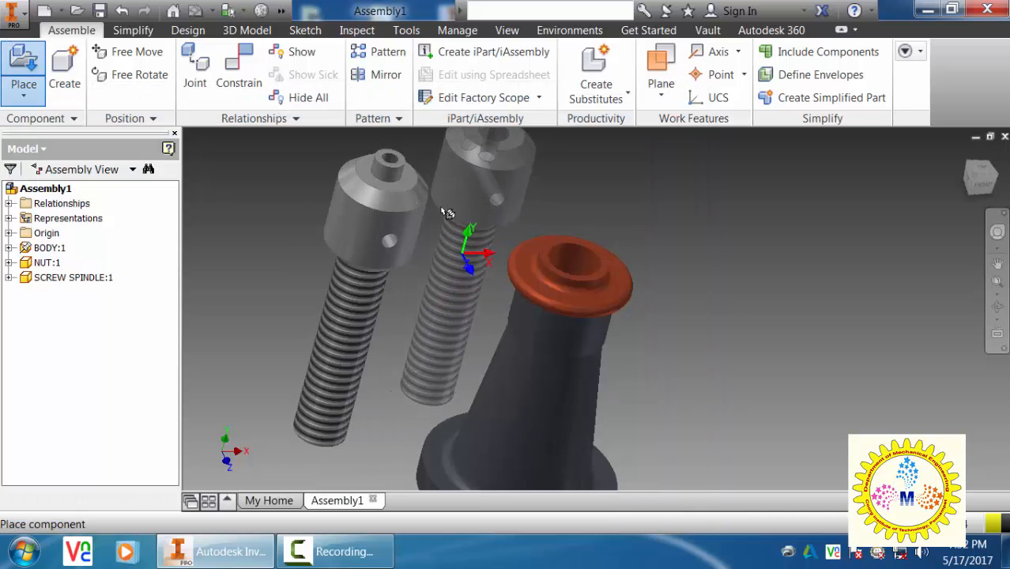
pyautogui.rightClick(445, 200)
pyautogui.click(516, 203)
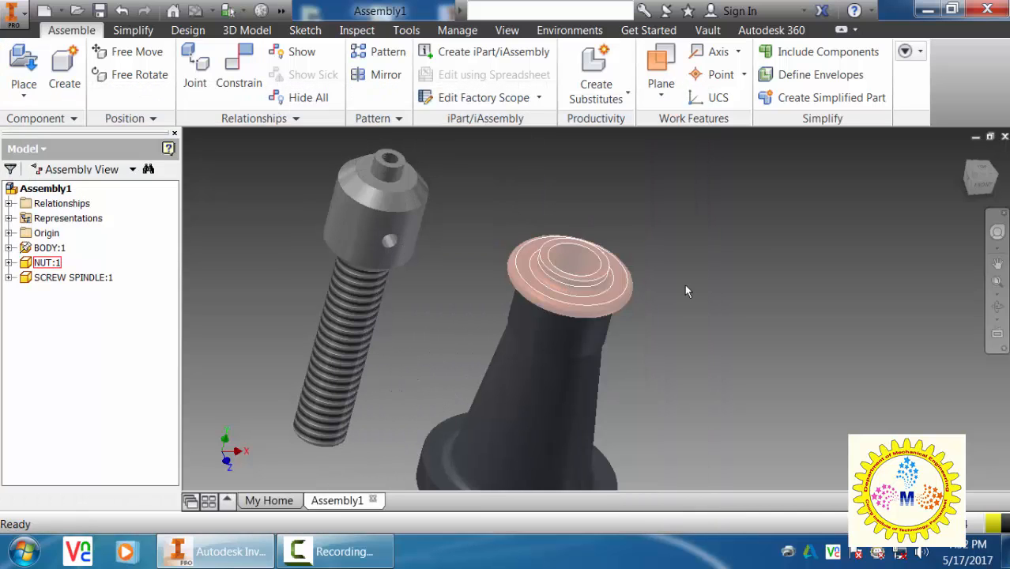
# Add a mate constraint aligning the axis of the screw spindle's threaded shank with the axis of the nut's bore
pyautogui.keyDown('shift'); pyautogui.moveTo(760, 282); pyautogui.dragTo(755, 251, button='middle'); pyautogui.keyUp('shift')
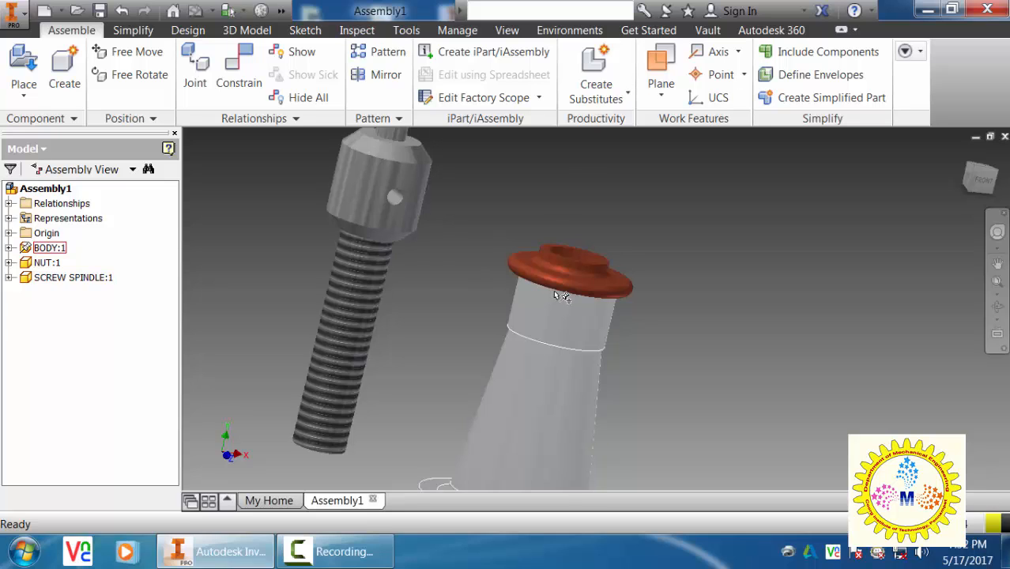
pyautogui.moveTo(560, 294)
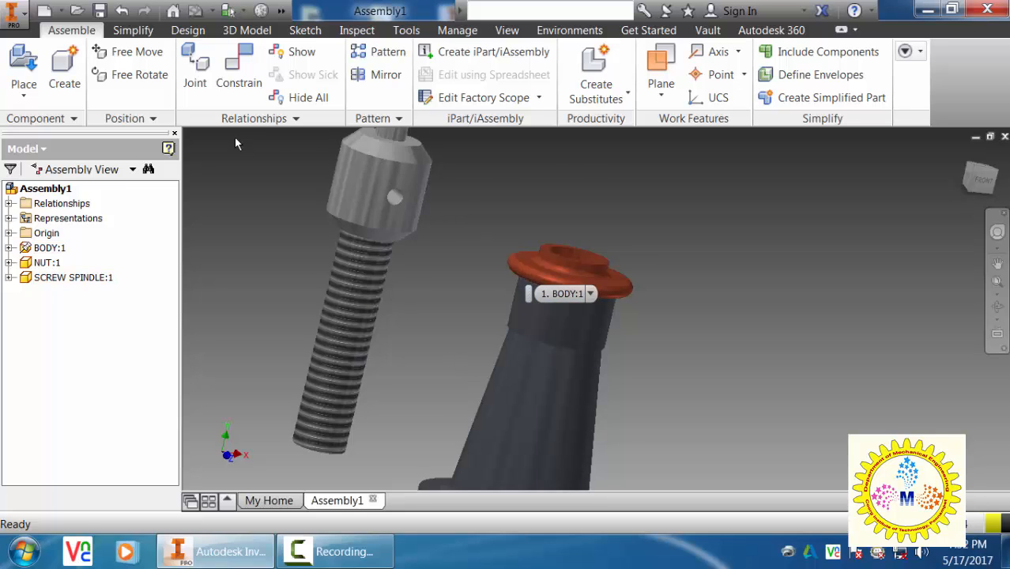
pyautogui.click(239, 73)
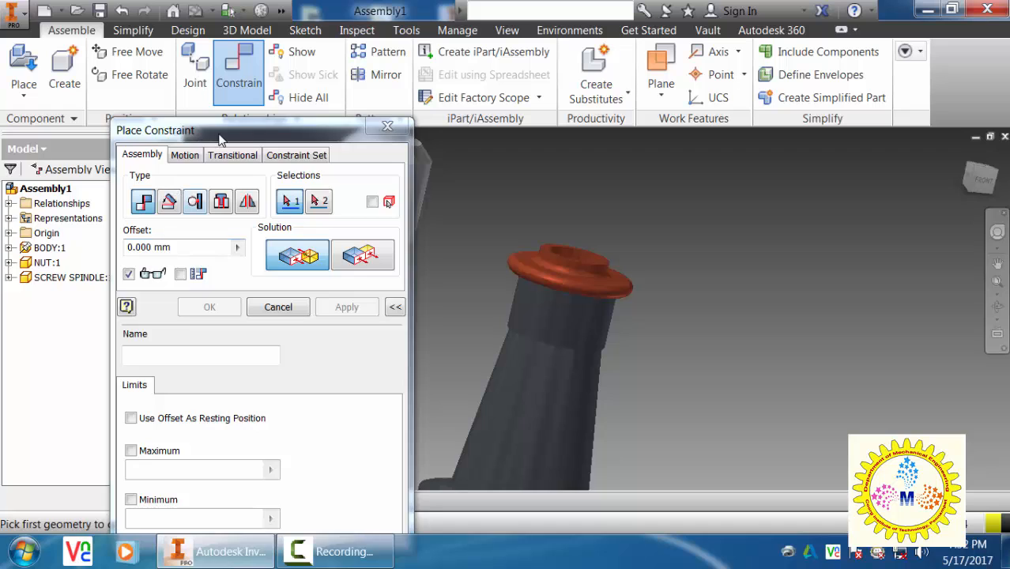
pyautogui.moveTo(220, 136); pyautogui.dragTo(4, 169)
pyautogui.click(354, 315)
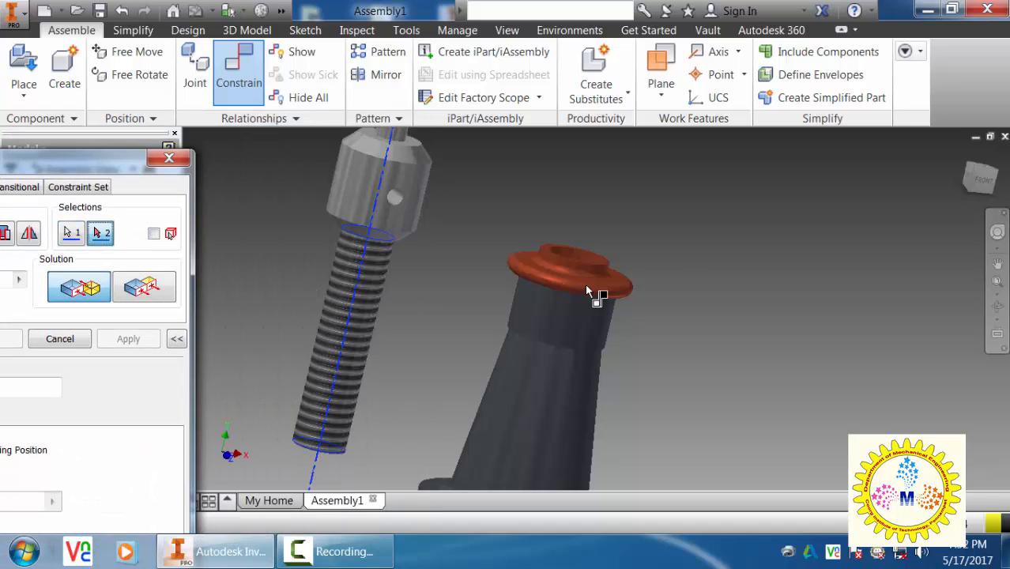
pyautogui.click(577, 261)
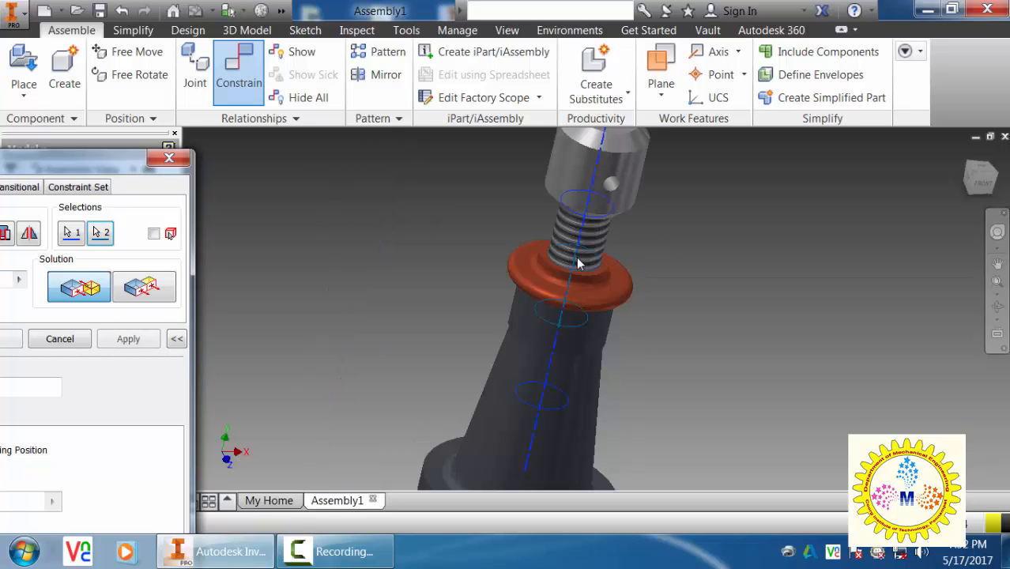
pyautogui.click(133, 342)
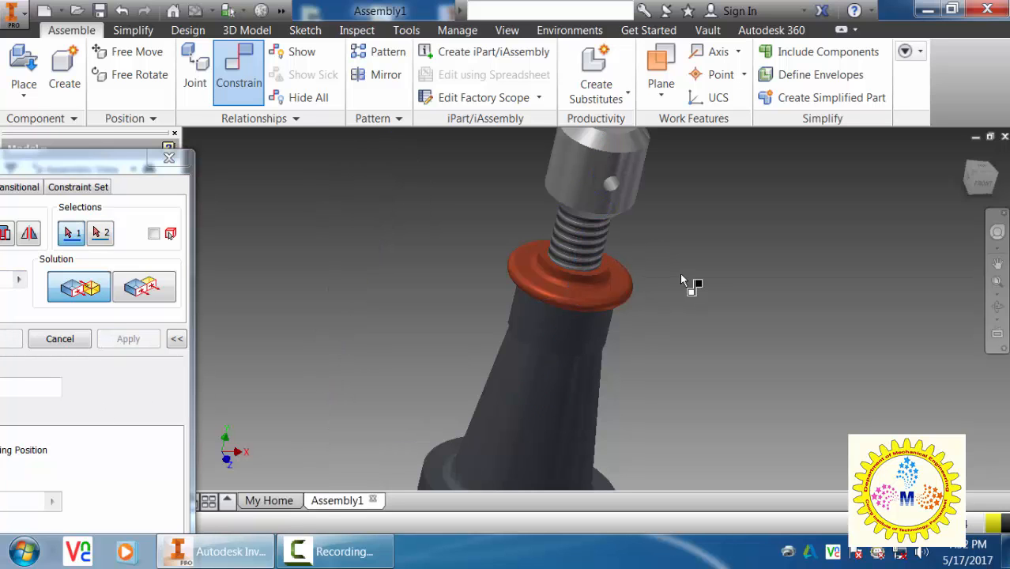
# Mate the annular underside of the screw spindle's head to the nut's top face
pyautogui.keyDown('shift'); pyautogui.moveTo(684, 275); pyautogui.dragTo(681, 207, button='middle'); pyautogui.keyUp('shift')
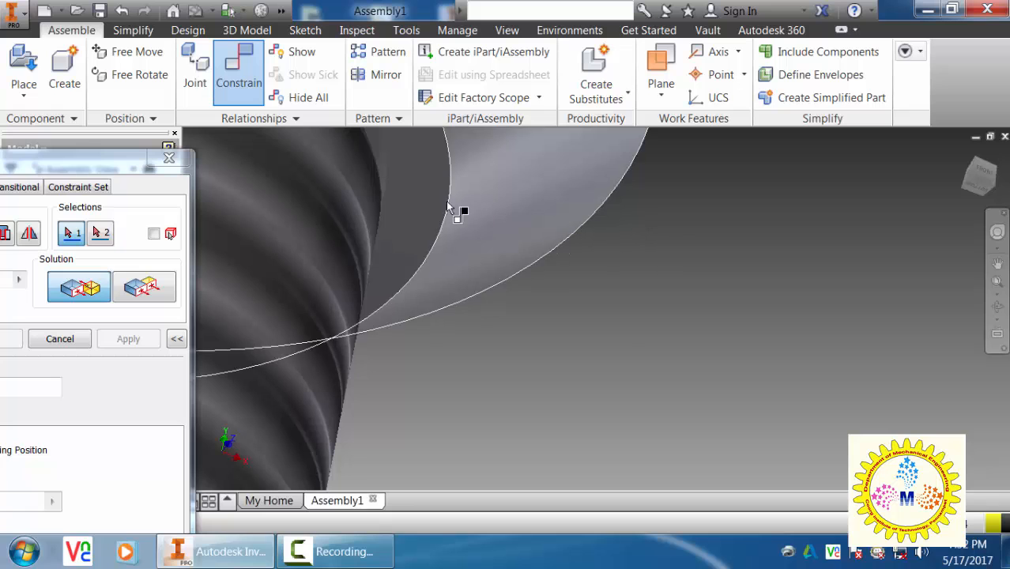
pyautogui.click(429, 199)
pyautogui.scroll(-5, 750, 207)
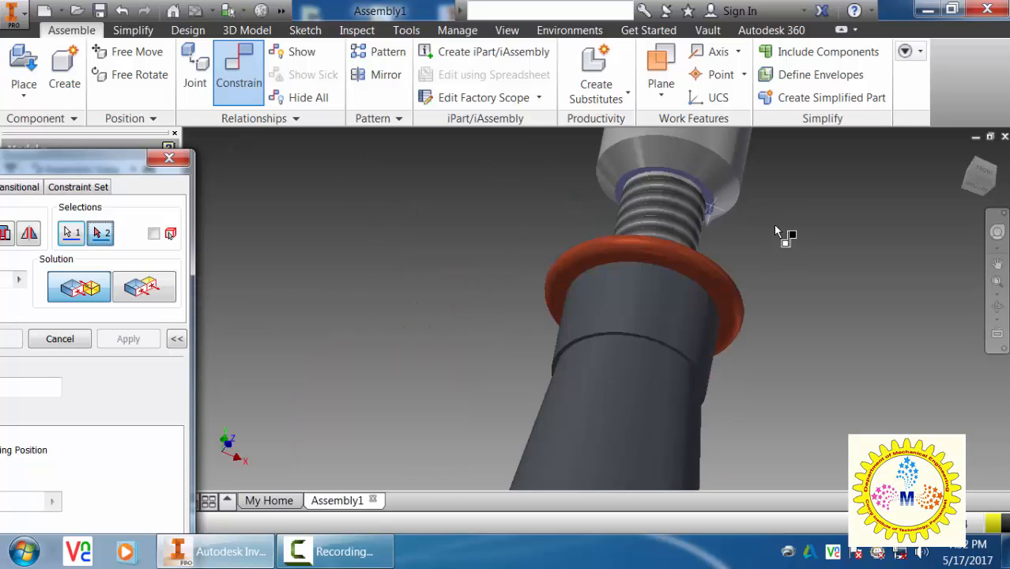
pyautogui.keyDown('shift'); pyautogui.moveTo(776, 229); pyautogui.dragTo(766, 288, button='middle'); pyautogui.keyUp('shift')
pyautogui.scroll(3, 741, 308)
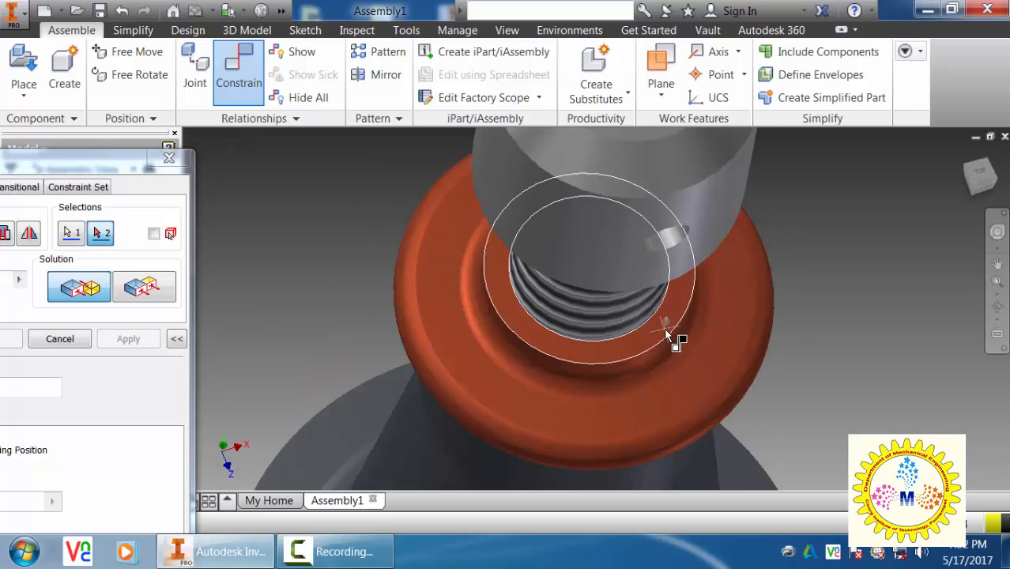
pyautogui.click(628, 366)
pyautogui.click(128, 340)
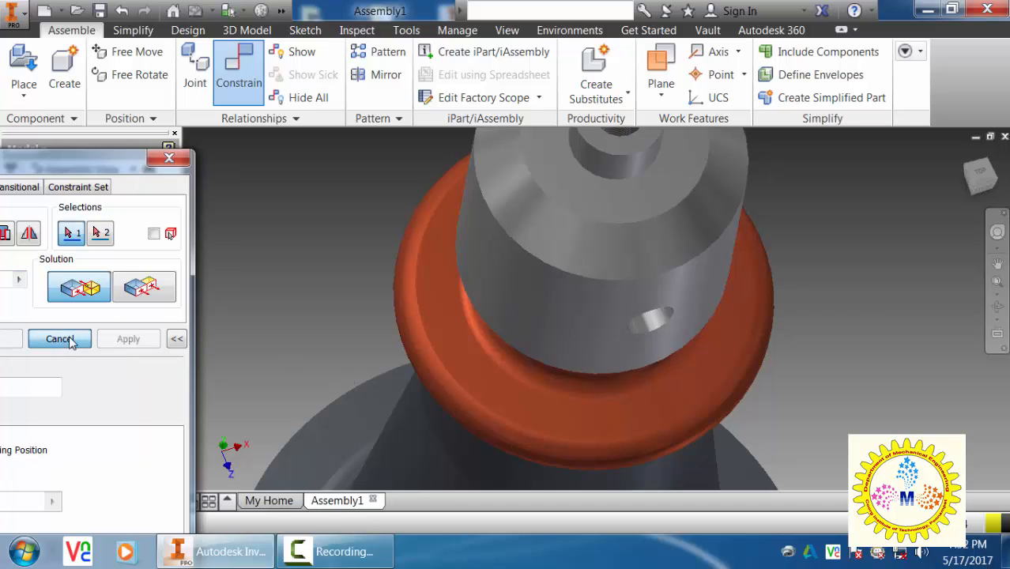
pyautogui.click(60, 338)
pyautogui.scroll(-2, 930, 295)
pyautogui.scroll(-3, 930, 295)
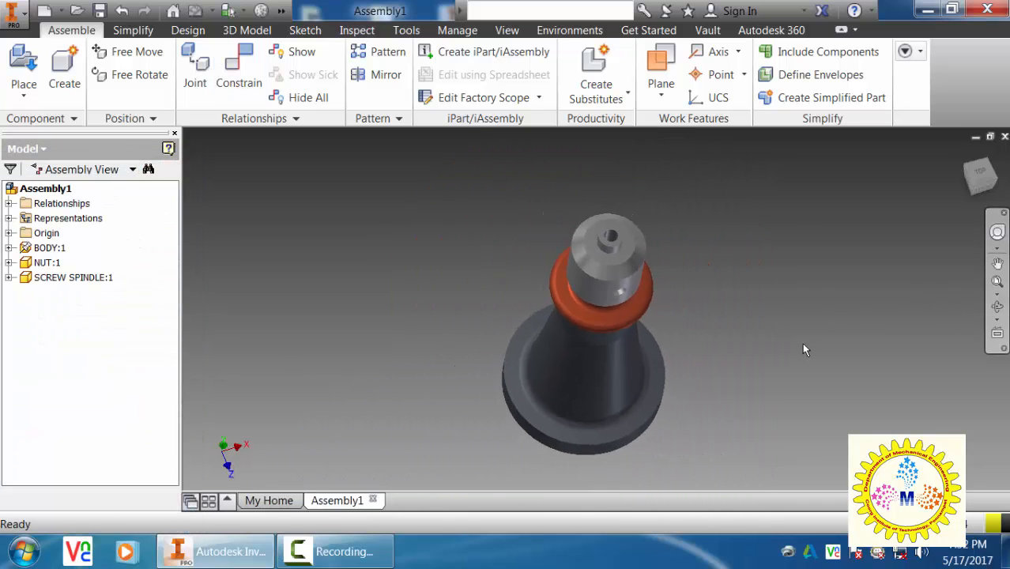
# Place one instance of CUP.ipt beside the screw spindle's head
pyautogui.keyDown('shift'); pyautogui.moveTo(805, 350); pyautogui.dragTo(815, 300, button='middle'); pyautogui.keyUp('shift')
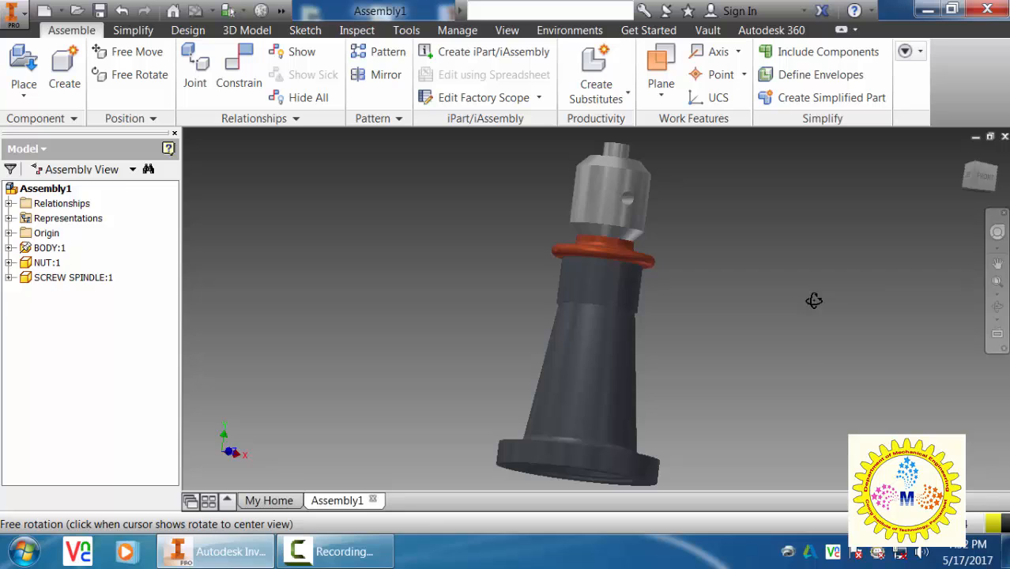
pyautogui.keyDown('shift'); pyautogui.moveTo(815, 301); pyautogui.dragTo(805, 338, button='middle'); pyautogui.keyUp('shift')
pyautogui.scroll(3, 753, 239)
pyautogui.scroll(-2, 745, 229)
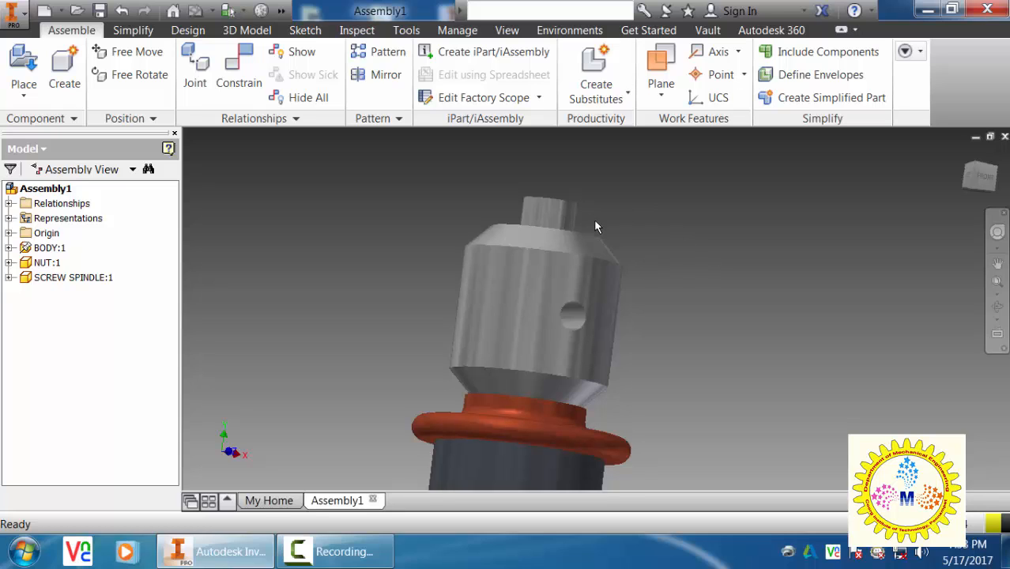
pyautogui.moveTo(739, 238)
pyautogui.keyDown('shift'); pyautogui.mouseDown(button='middle')
pyautogui.moveTo(728, 280)
pyautogui.moveTo(744, 230)
pyautogui.moveTo(748, 237)
pyautogui.mouseUp(button='middle'); pyautogui.keyUp('shift')
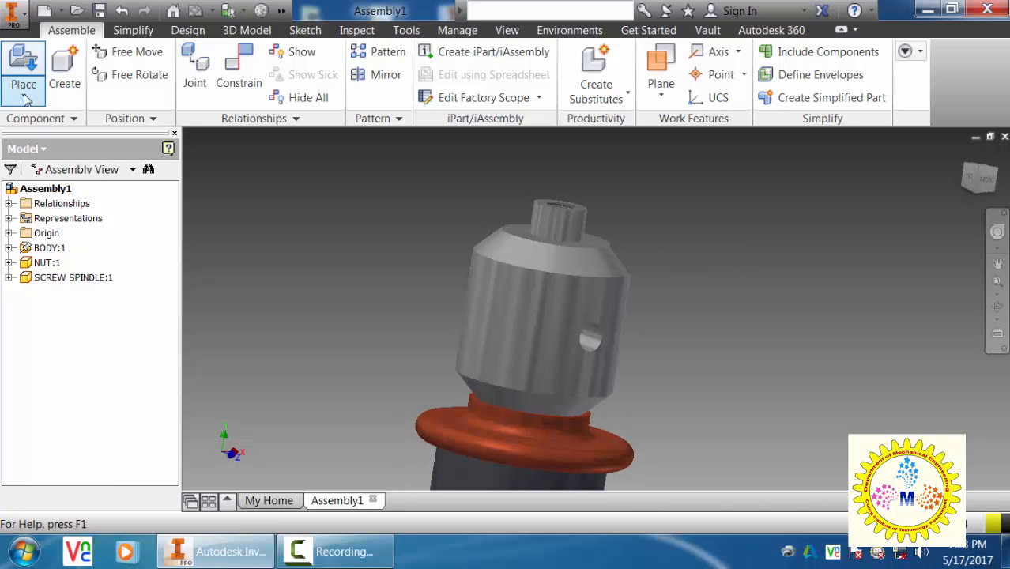
pyautogui.click(24, 94)
pyautogui.click(44, 126)
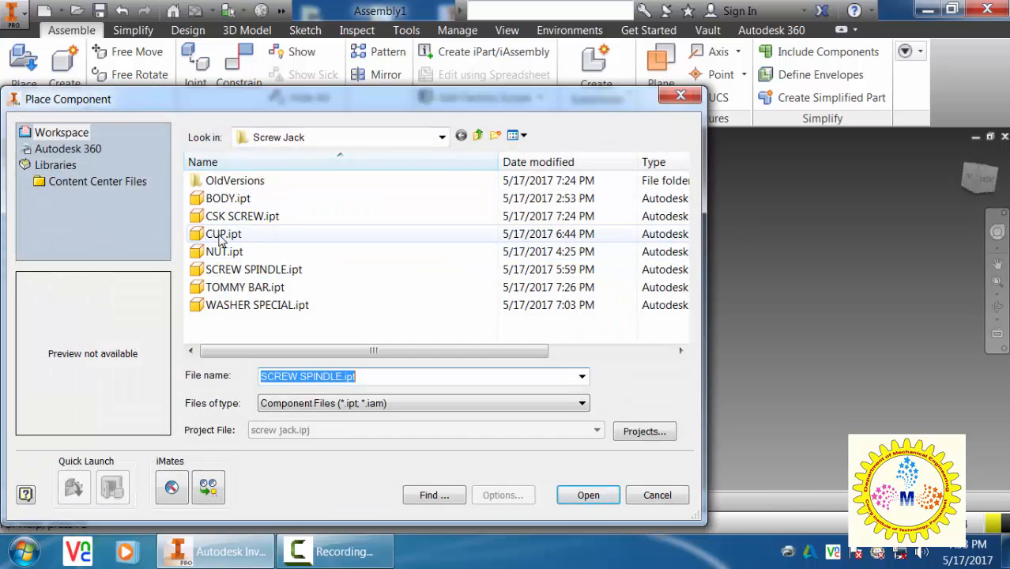
pyautogui.click(227, 234)
pyautogui.click(585, 495)
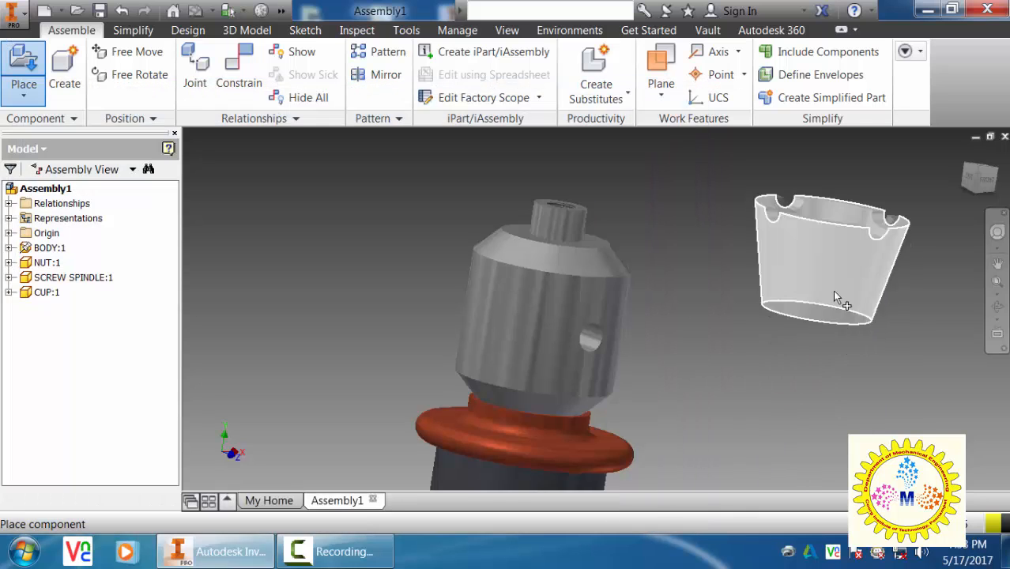
pyautogui.click(832, 290)
pyautogui.rightClick(761, 341)
pyautogui.click(818, 345)
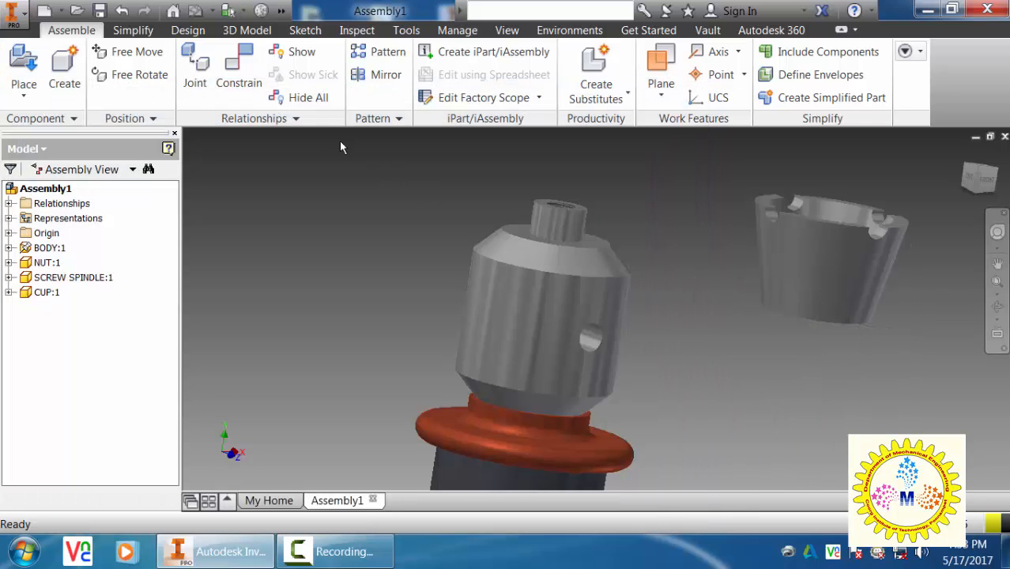
# Add a mate constraint aligning the cup's axis with the axis of the screw spindle's cylindrical head, with 0 mm offset
pyautogui.click(239, 71)
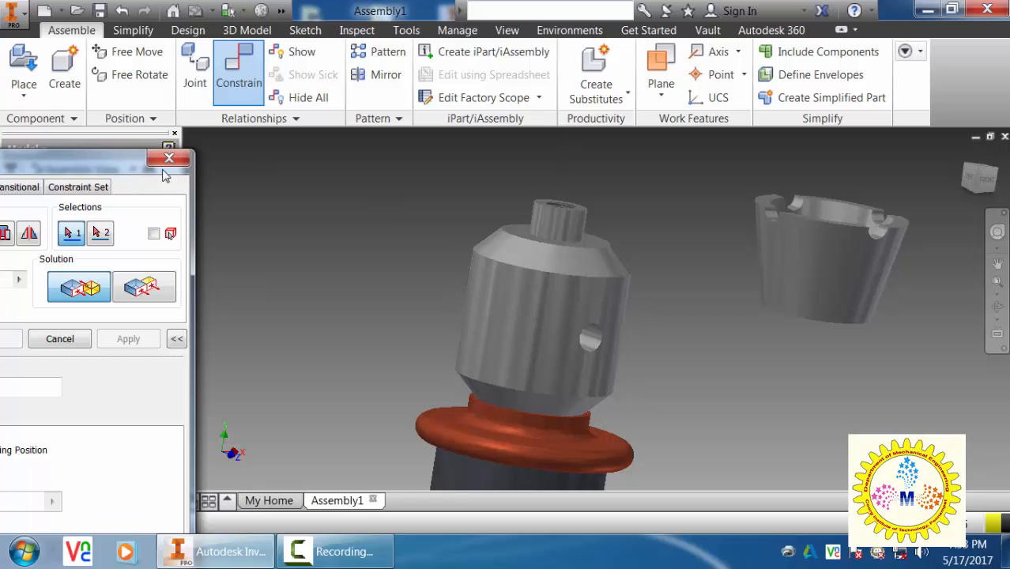
pyautogui.moveTo(90, 163); pyautogui.dragTo(301, 130)
pyautogui.keyDown('shift'); pyautogui.moveTo(827, 352); pyautogui.dragTo(831, 324, button='middle'); pyautogui.keyUp('shift')
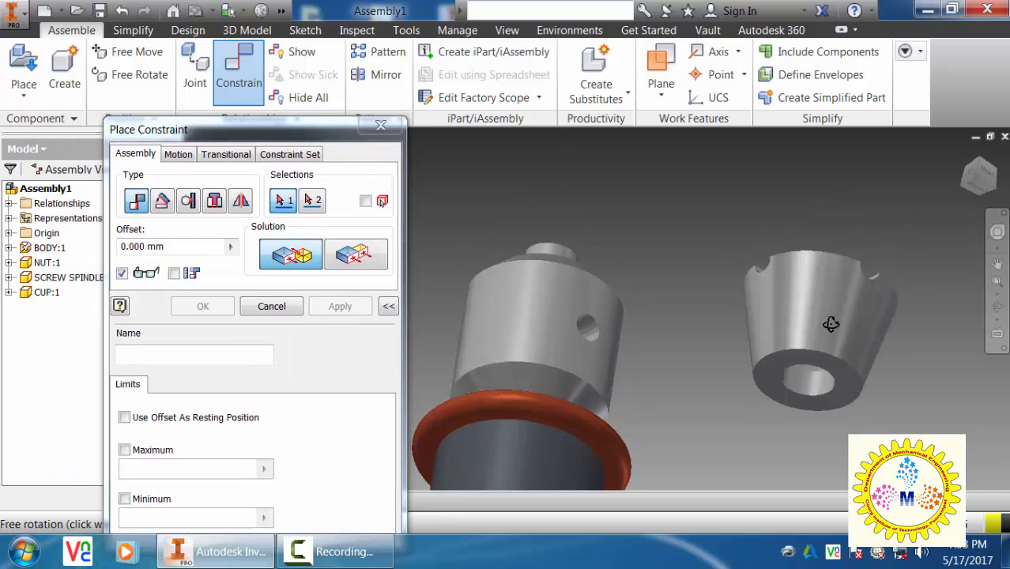
pyautogui.click(815, 345)
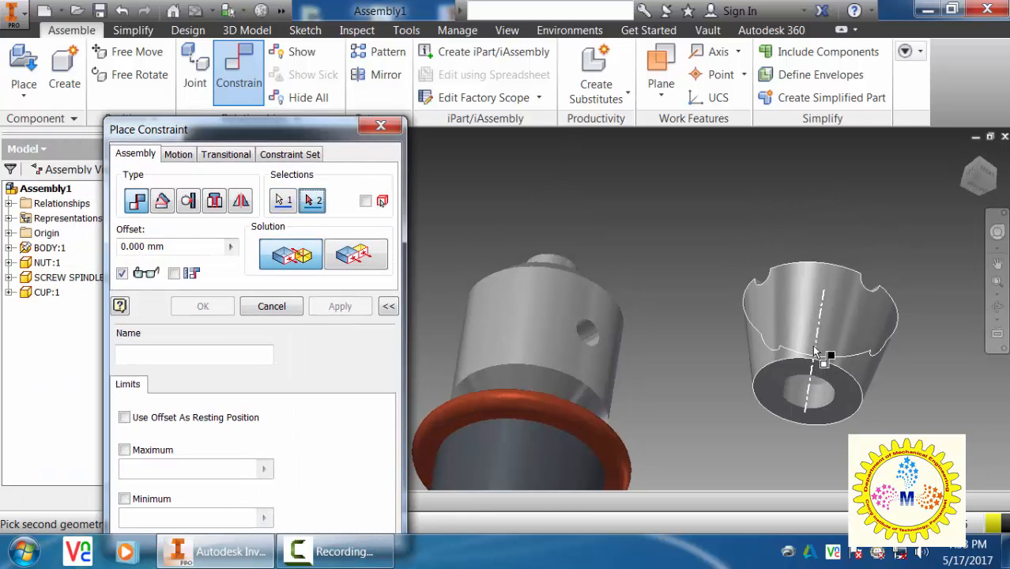
pyautogui.click(551, 283)
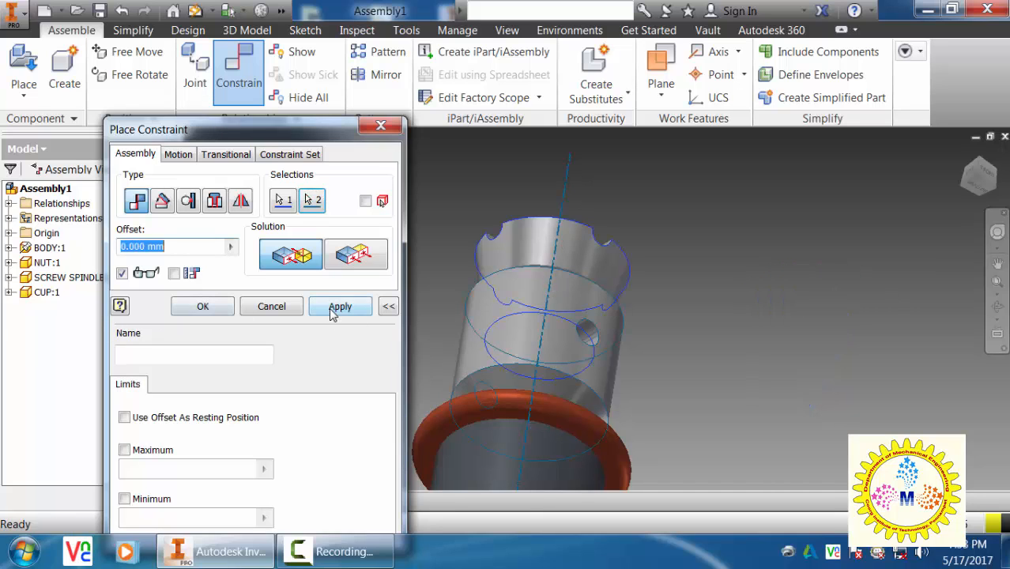
pyautogui.click(332, 312)
pyautogui.press('Escape')
# Slide the cup clear above the spindle and mate its underside to the flat shoulder around the spindle's top boss with 0 mm offset
pyautogui.moveTo(564, 254); pyautogui.dragTo(593, 133)
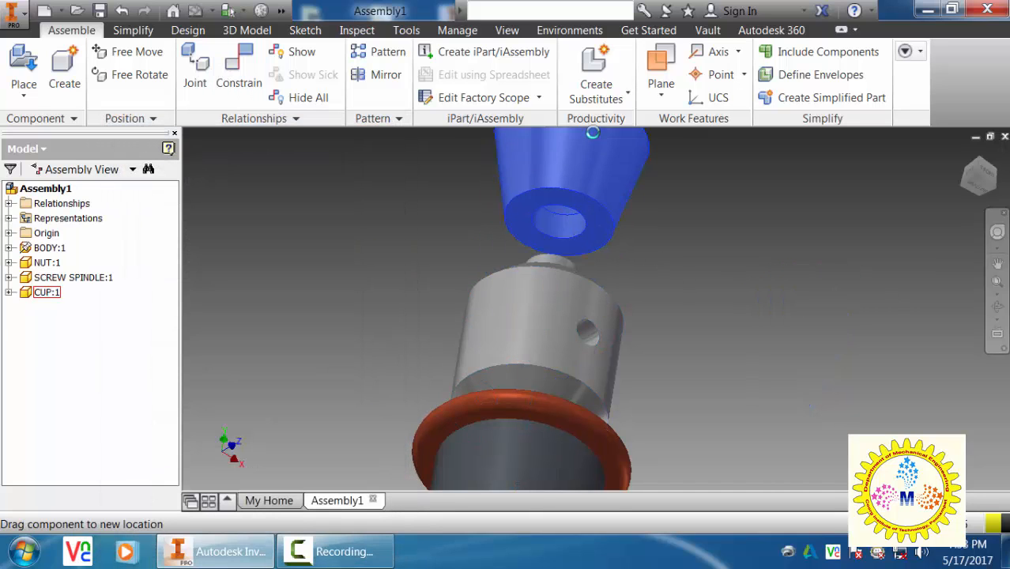
pyautogui.click(779, 281)
pyautogui.click(208, 65)
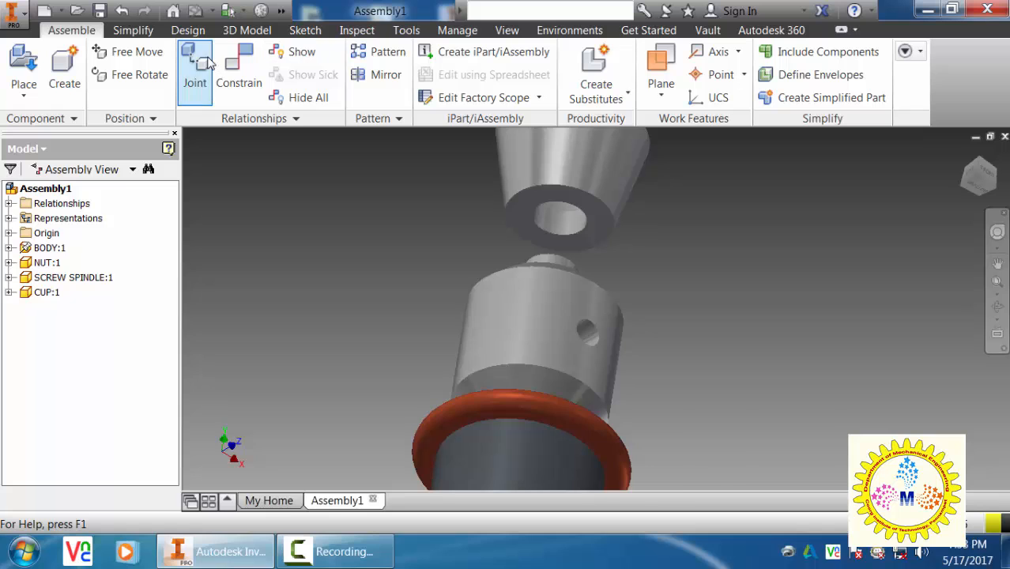
pyautogui.click(252, 82)
pyautogui.scroll(-4, 714, 271)
pyautogui.moveTo(751, 269); pyautogui.dragTo(862, 320, button='middle')
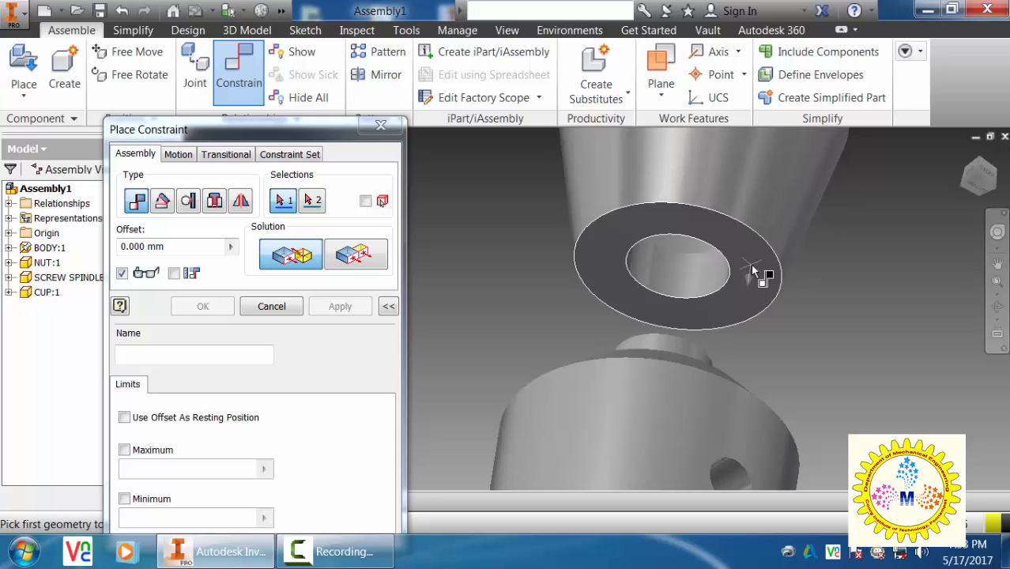
pyautogui.moveTo(751, 264)
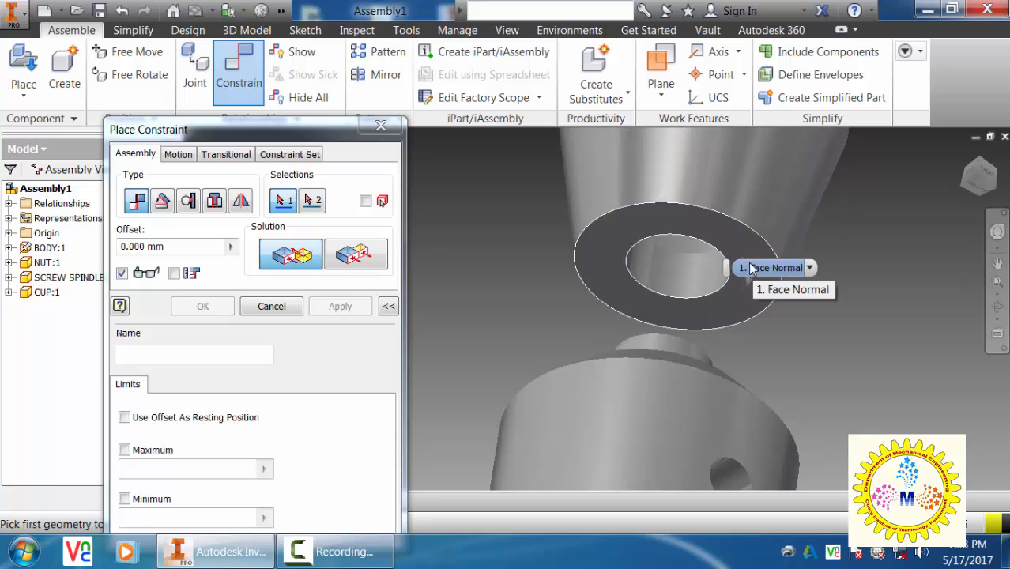
pyautogui.click(785, 298)
pyautogui.scroll(4, 837, 357)
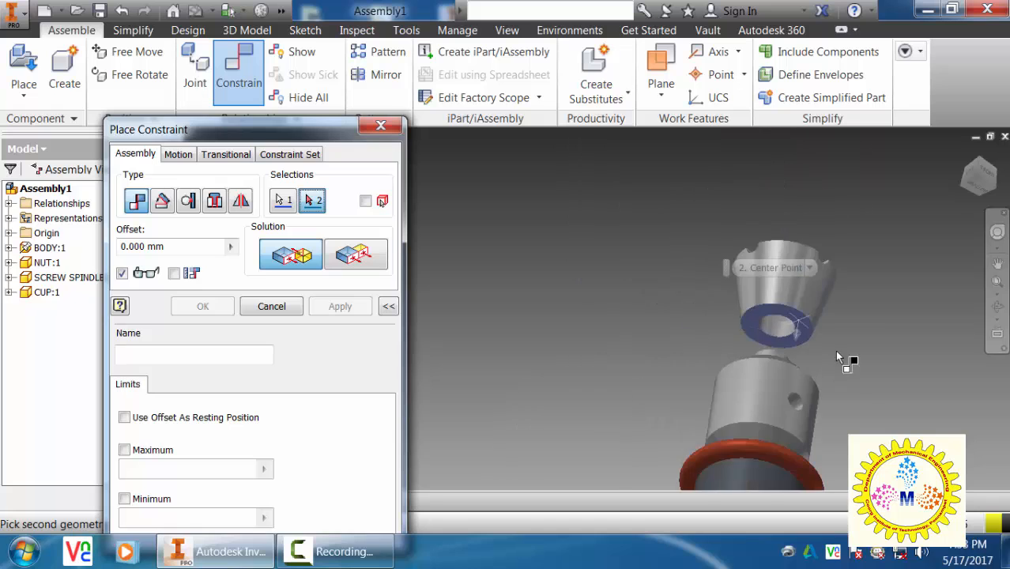
pyautogui.keyDown('shift'); pyautogui.moveTo(837, 358); pyautogui.dragTo(856, 363, button='middle'); pyautogui.keyUp('shift')
pyautogui.scroll(-5, 823, 383)
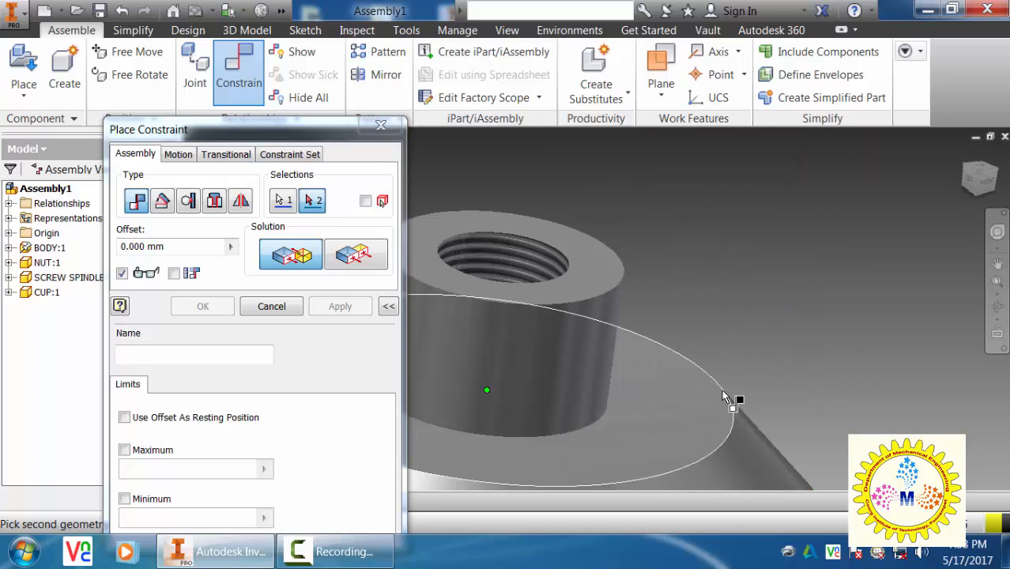
pyautogui.click(677, 406)
pyautogui.click(202, 308)
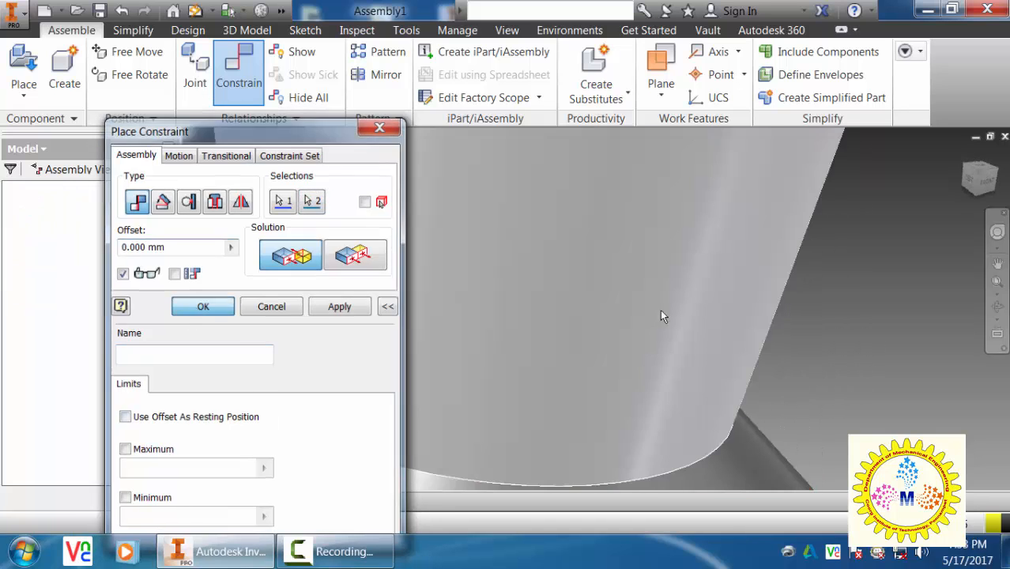
# Place one instance of WASHER SPECIAL.ipt beside the cup
pyautogui.scroll(4, 837, 280)
pyautogui.scroll(3, 839, 286)
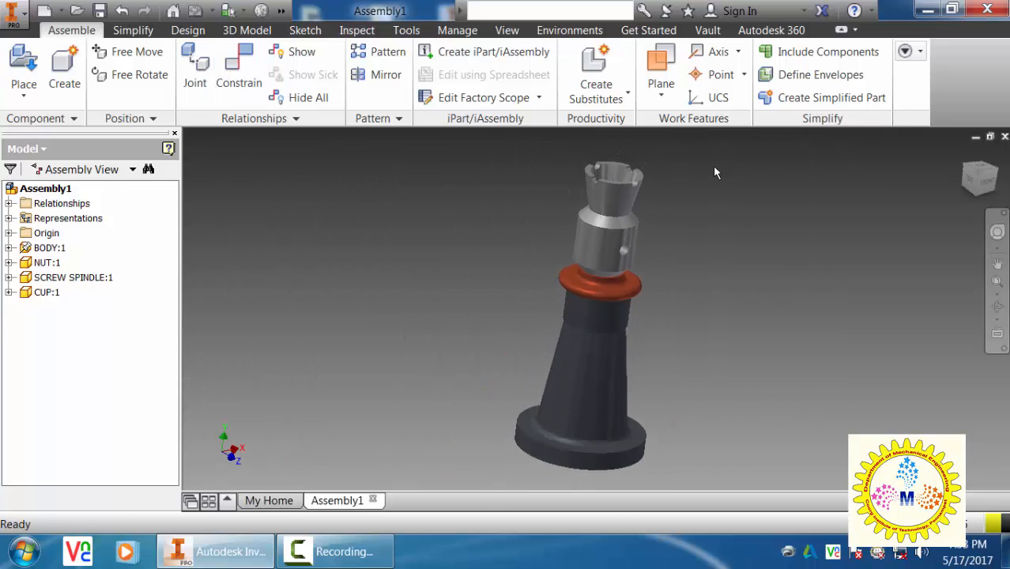
pyautogui.keyDown('shift'); pyautogui.moveTo(713, 166); pyautogui.dragTo(712, 194, button='middle'); pyautogui.keyUp('shift')
pyautogui.scroll(-2, 693, 212)
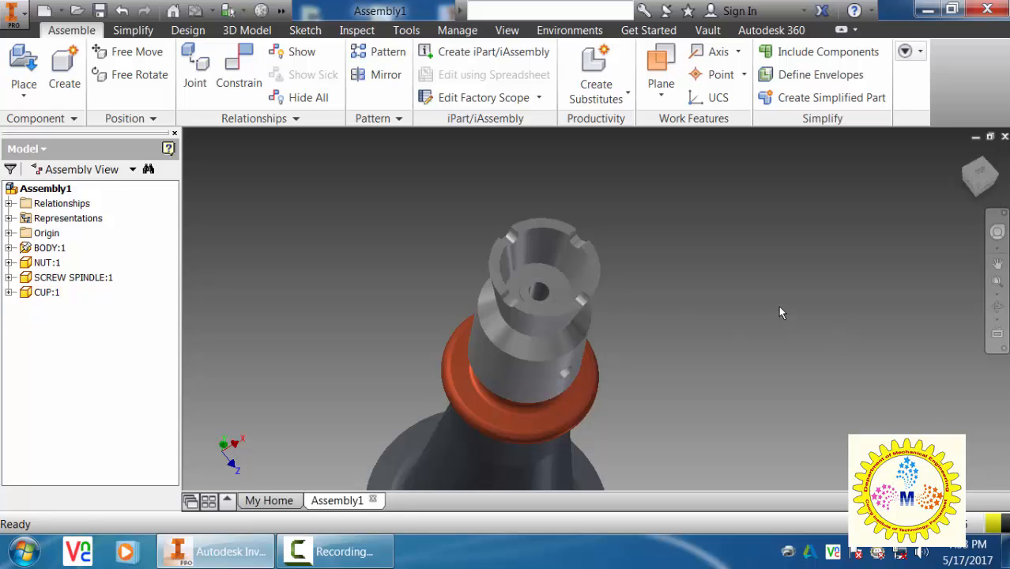
pyautogui.click(23, 95)
pyautogui.click(29, 126)
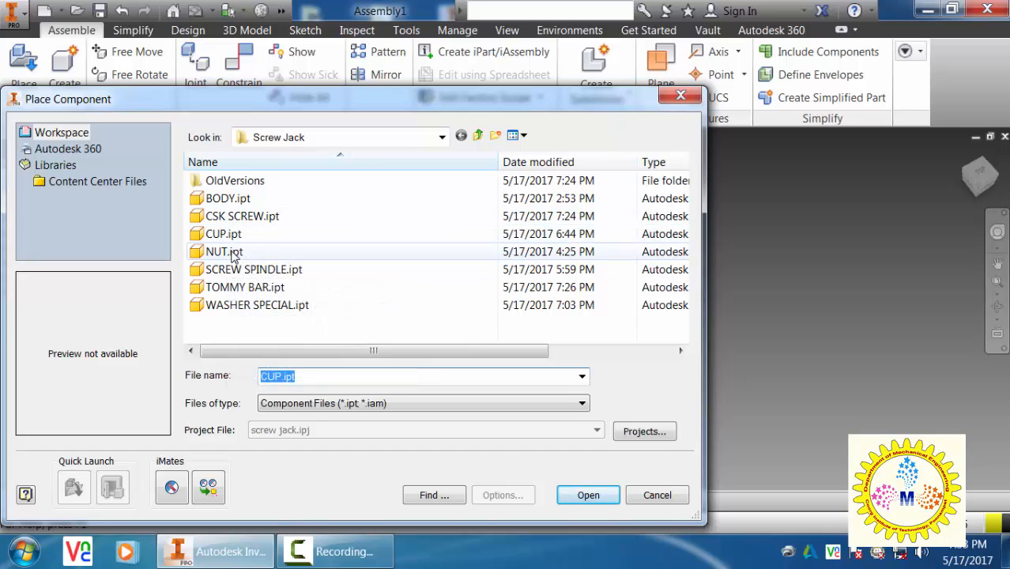
pyautogui.click(243, 307)
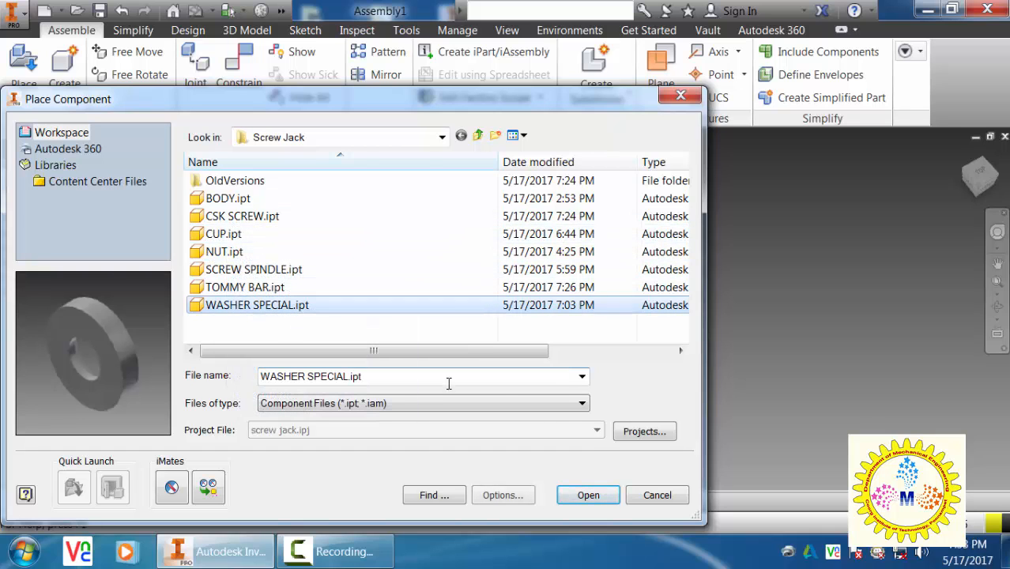
pyautogui.click(588, 495)
pyautogui.click(780, 275)
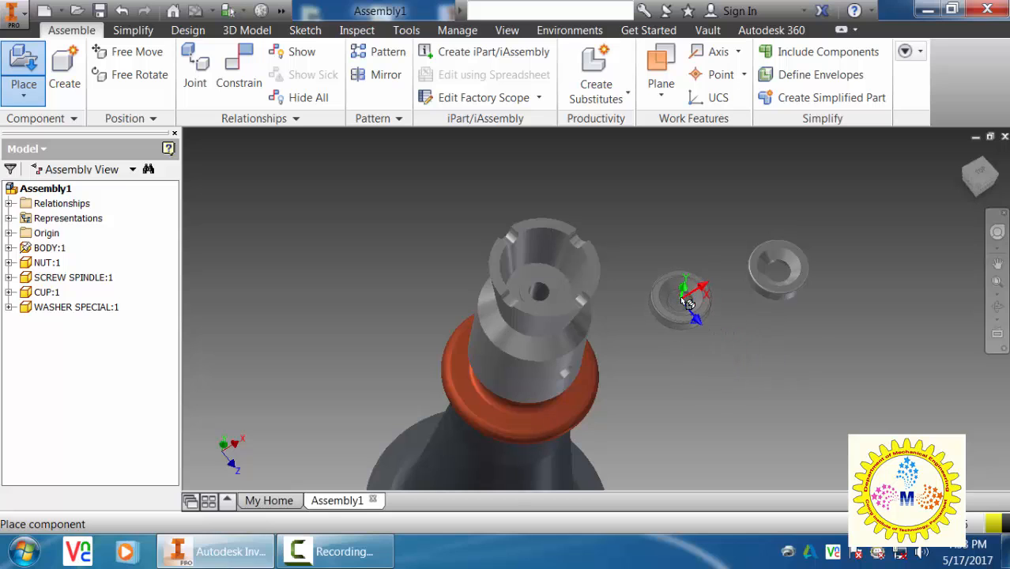
pyautogui.rightClick(688, 305)
pyautogui.click(744, 296)
# Mate the special washer's axis to the axis of the threaded hole in the spindle's top end with 0 mm offset
pyautogui.moveTo(794, 356)
pyautogui.keyDown('shift'); pyautogui.mouseDown(button='middle')
pyautogui.moveTo(801, 333)
pyautogui.moveTo(801, 349)
pyautogui.mouseUp(button='middle'); pyautogui.keyUp('shift')
pyautogui.scroll(-3, 804, 325)
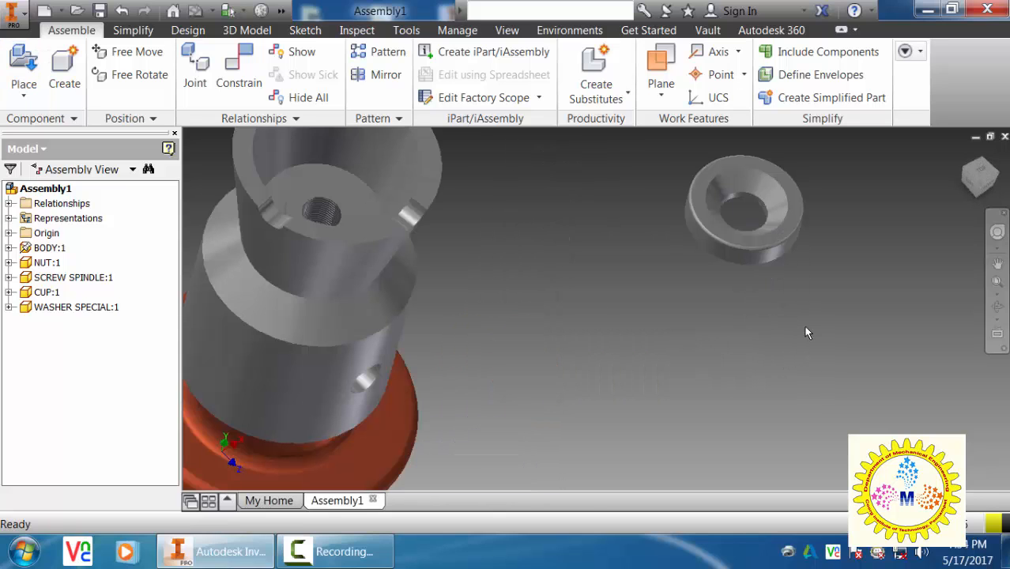
pyautogui.click(257, 74)
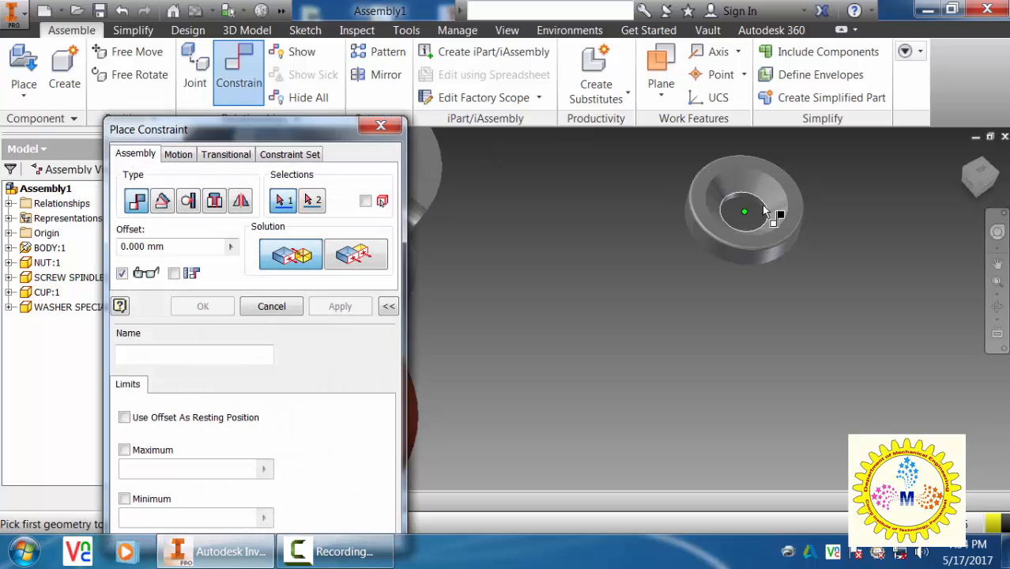
pyautogui.click(774, 237)
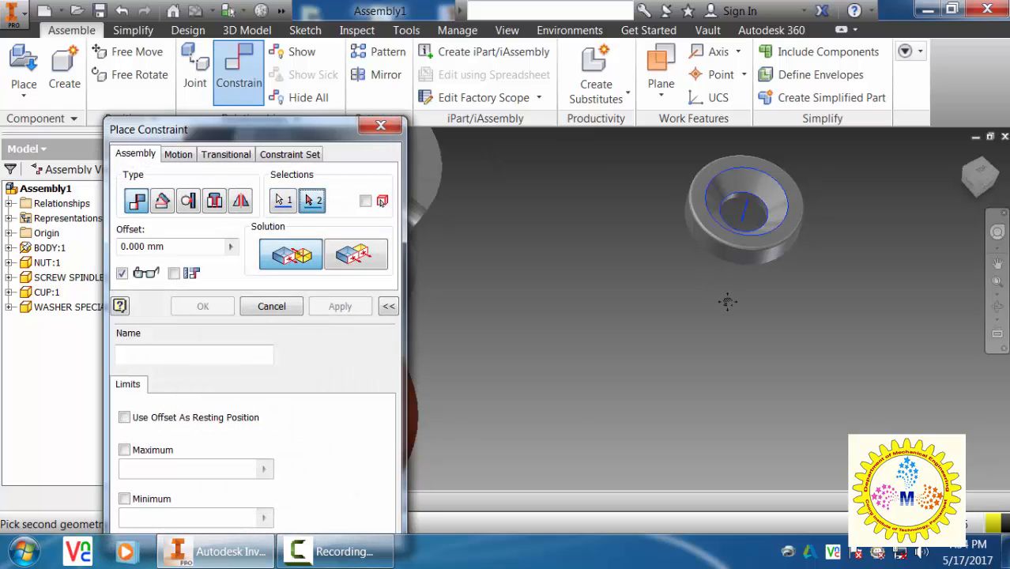
pyautogui.moveTo(728, 302); pyautogui.dragTo(963, 432, button='middle')
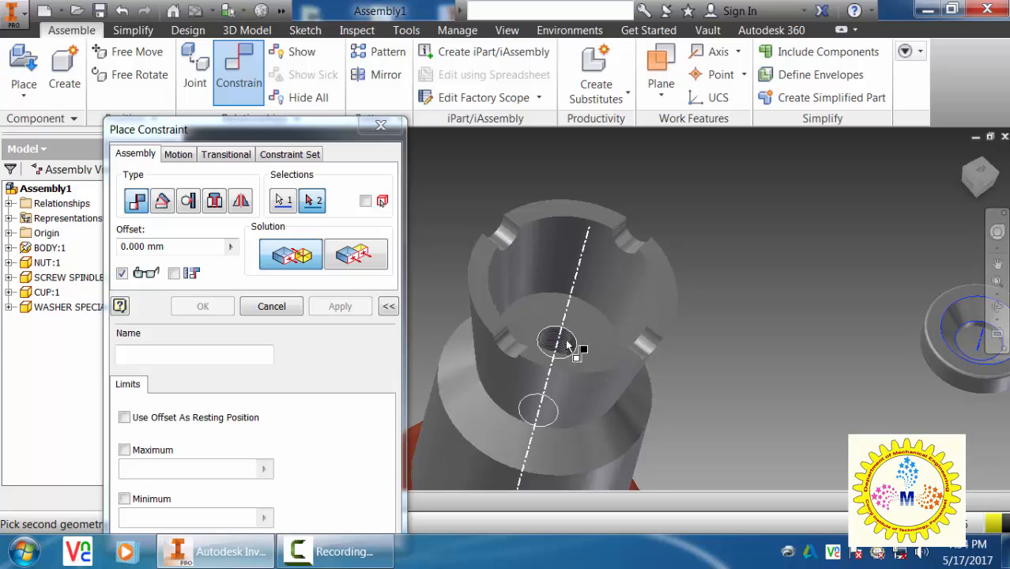
pyautogui.click(566, 345)
pyautogui.click(340, 306)
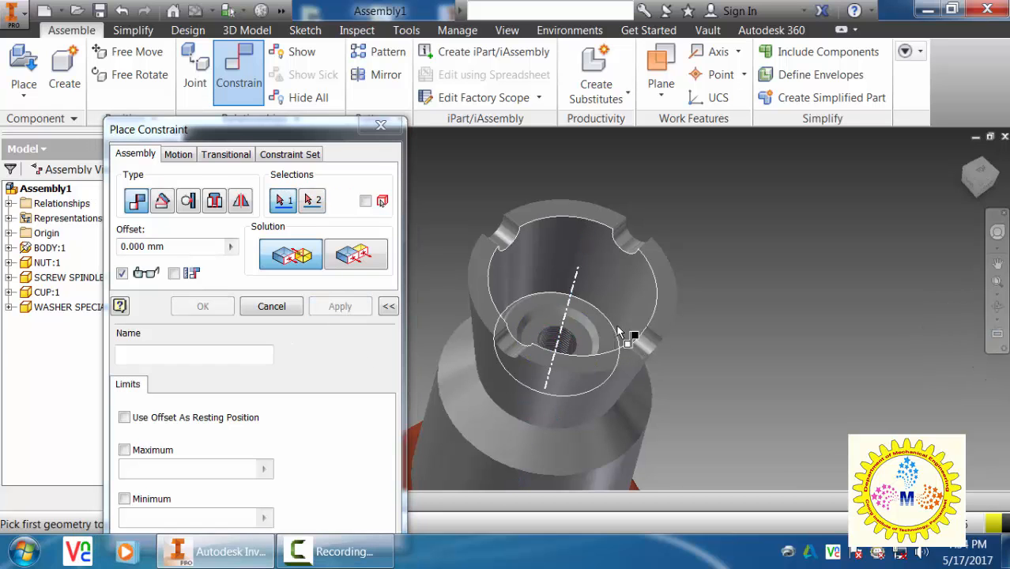
pyautogui.click(268, 307)
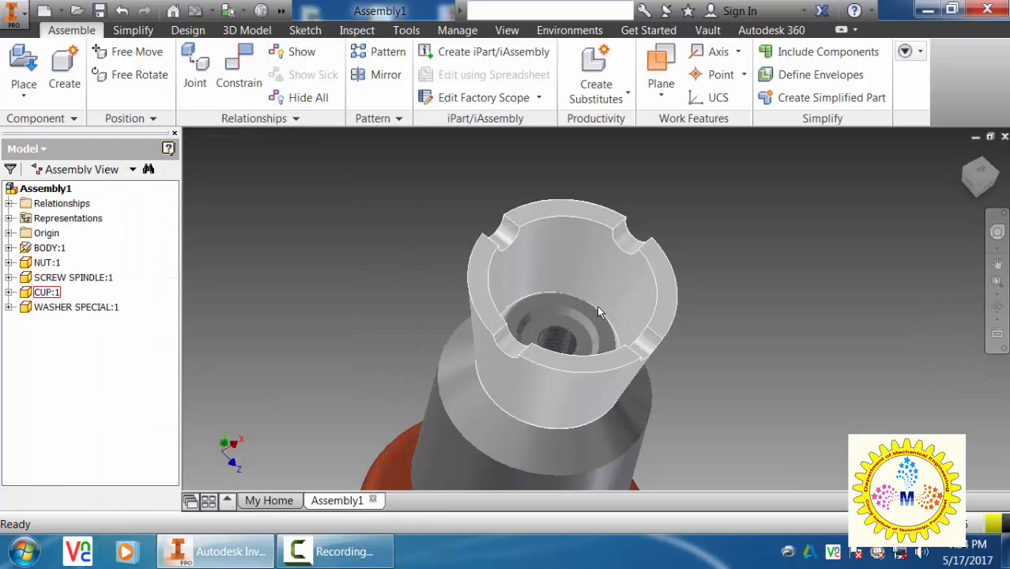
# Lift the special washer above the cup and mate its underside to the flat face around the threaded hole inside the cup, 0 mm offset
pyautogui.moveTo(588, 317); pyautogui.dragTo(730, 181)
pyautogui.click(807, 397)
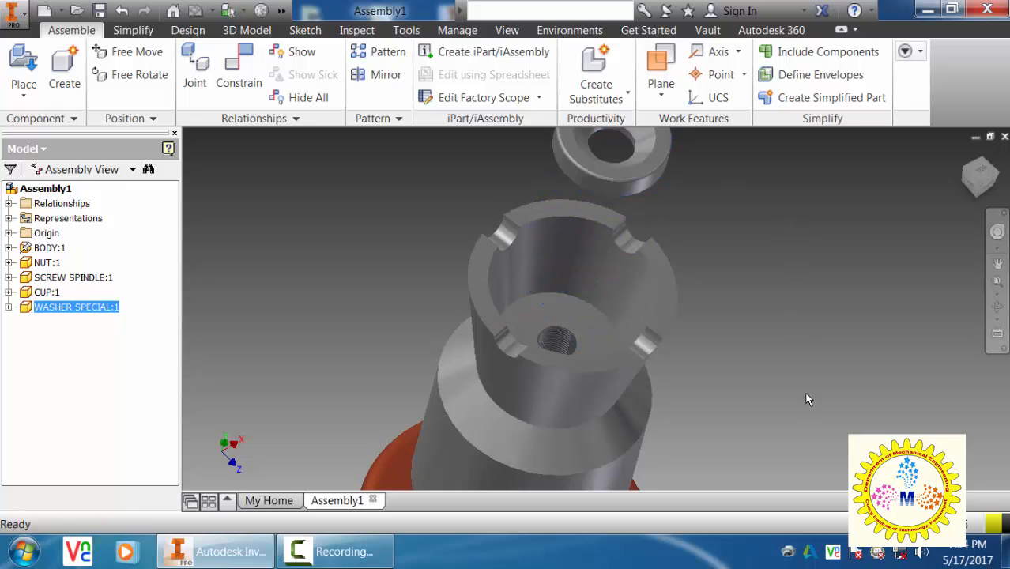
pyautogui.keyDown('shift'); pyautogui.moveTo(806, 397); pyautogui.dragTo(796, 357, button='middle'); pyautogui.keyUp('shift')
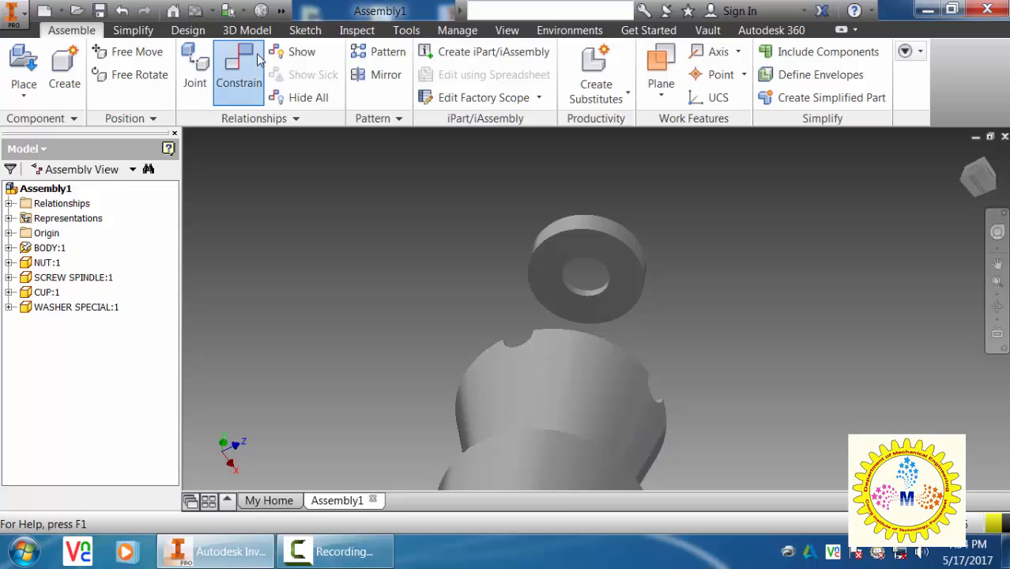
pyautogui.click(239, 75)
pyautogui.click(621, 267)
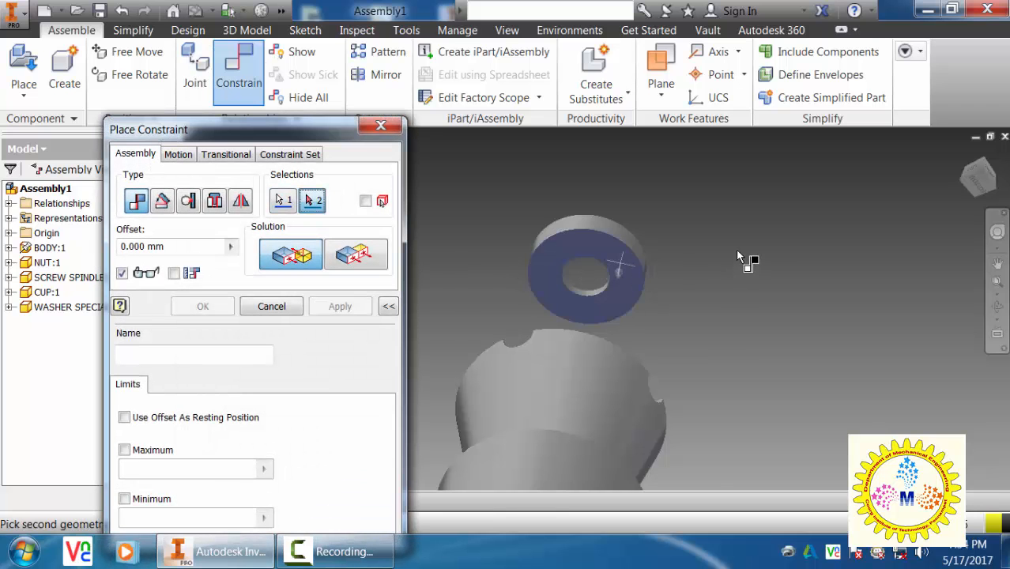
pyautogui.scroll(5, 757, 249)
pyautogui.keyDown('shift'); pyautogui.moveTo(761, 251); pyautogui.dragTo(754, 334, button='middle'); pyautogui.keyUp('shift')
pyautogui.scroll(-5, 709, 310)
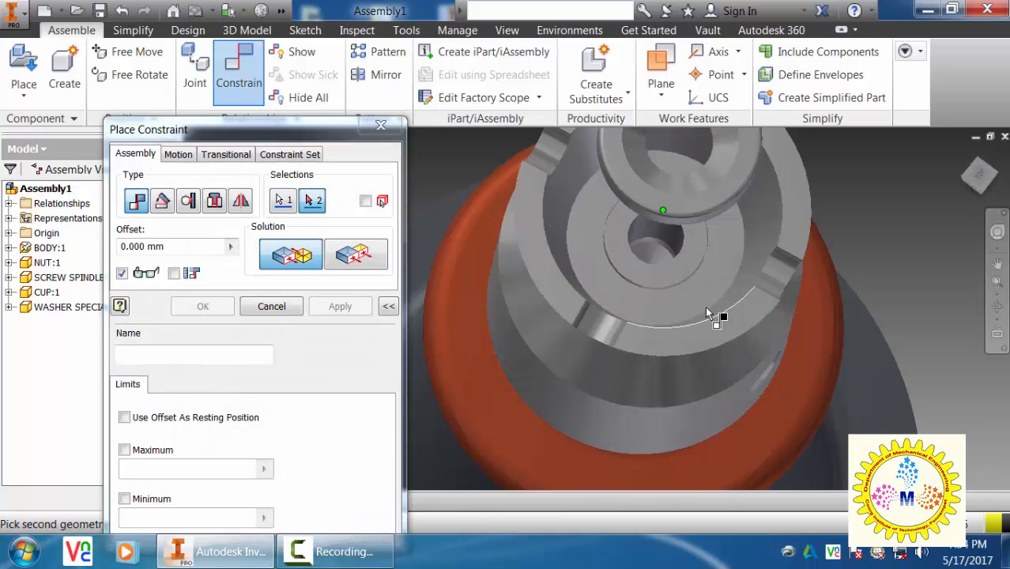
pyautogui.click(702, 276)
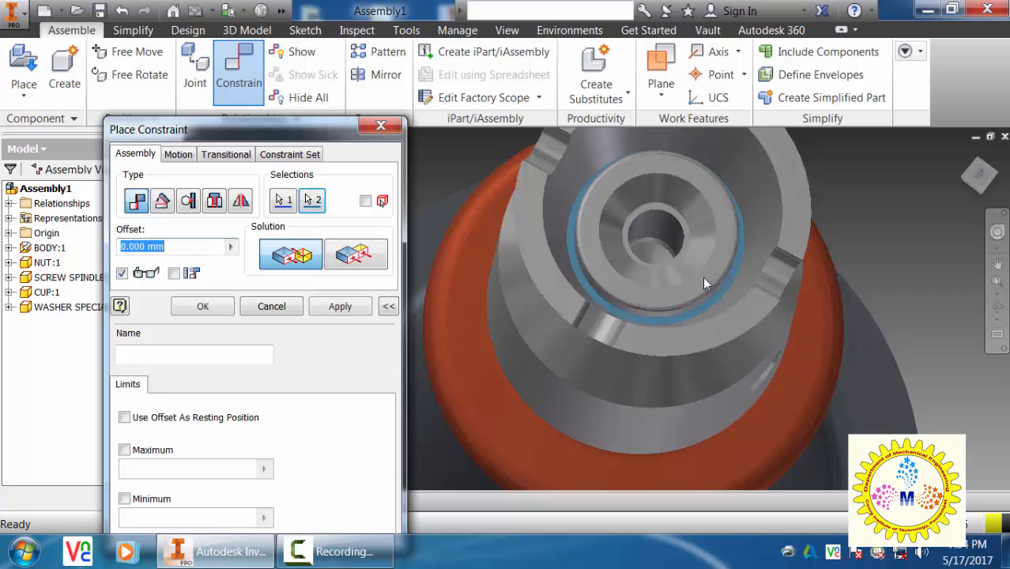
pyautogui.click(328, 314)
pyautogui.click(272, 306)
# Place one instance of CSK SCREW.ipt beside the cup
pyautogui.scroll(5, 794, 354)
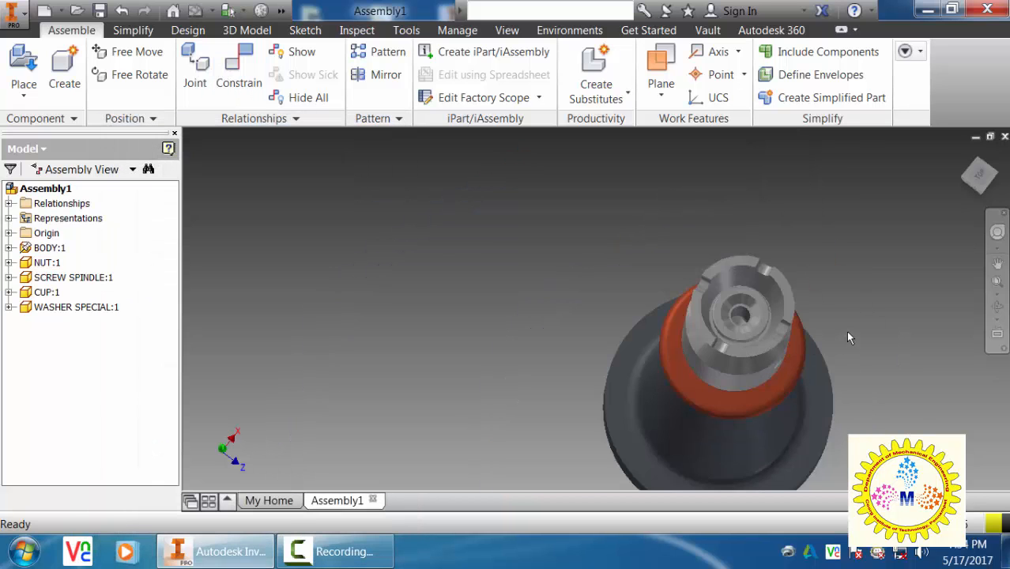
pyautogui.keyDown('shift'); pyautogui.moveTo(846, 330); pyautogui.dragTo(831, 316, button='middle'); pyautogui.keyUp('shift')
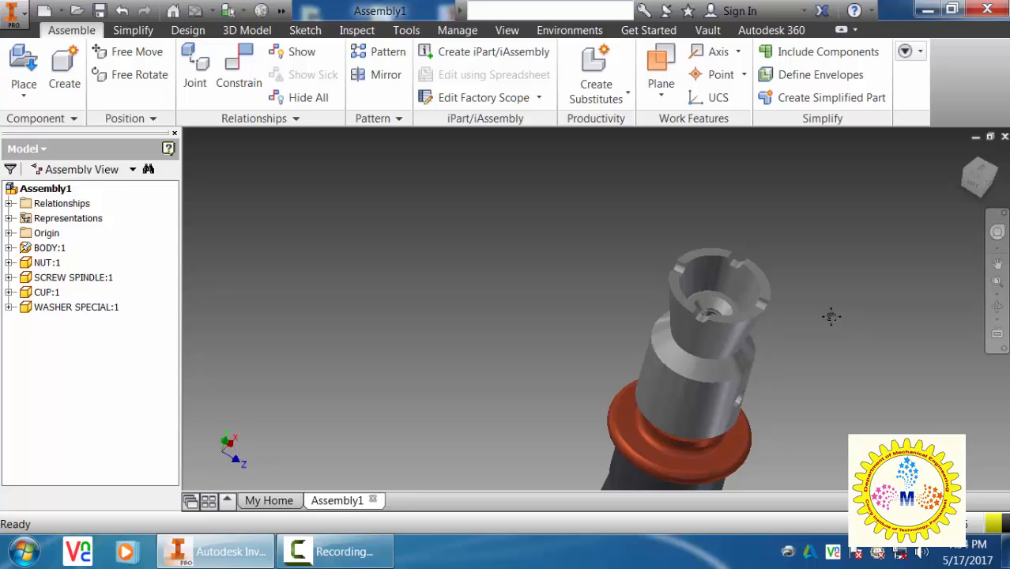
pyautogui.click(24, 87)
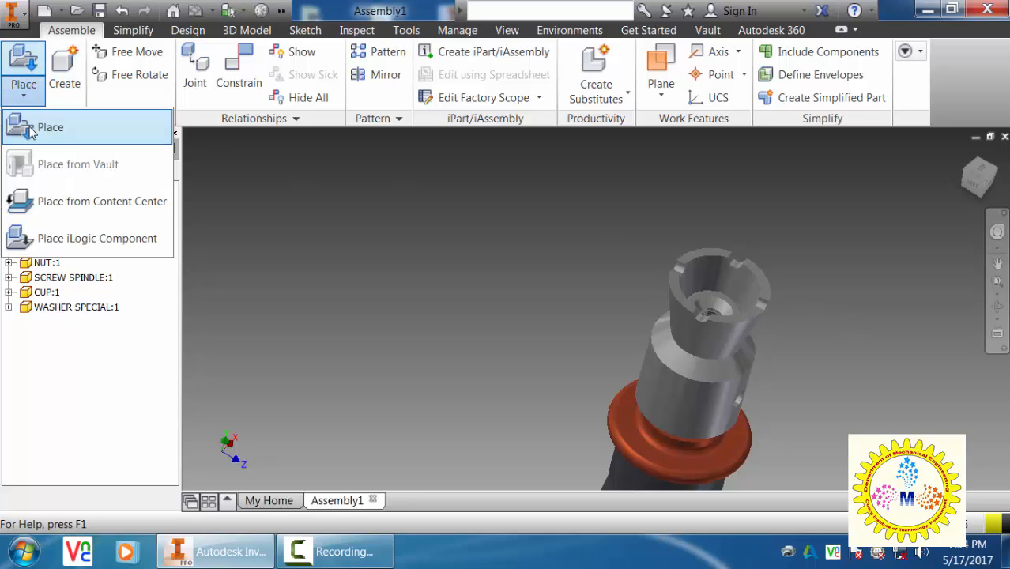
pyautogui.click(47, 127)
pyautogui.click(242, 216)
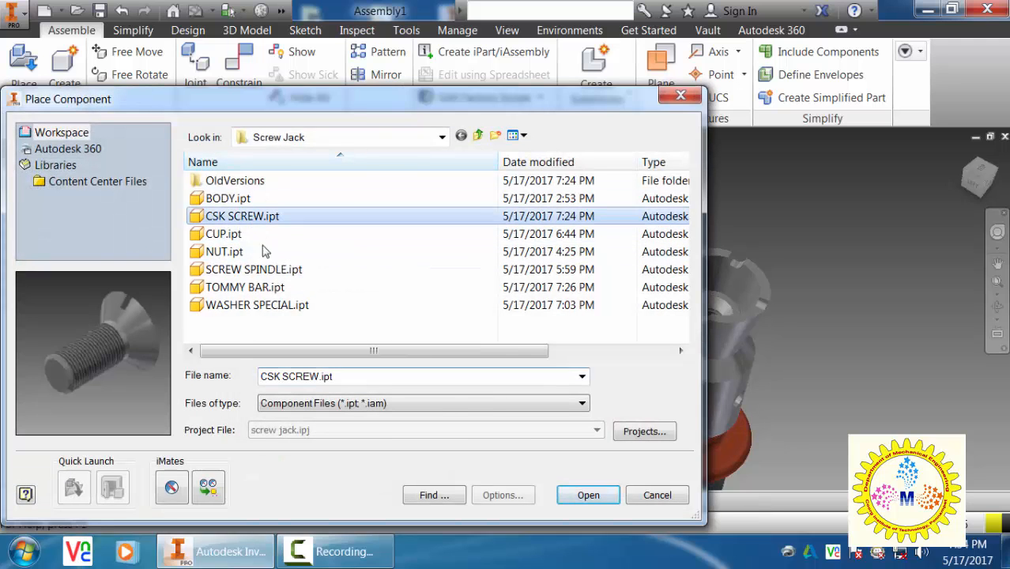
pyautogui.click(588, 495)
pyautogui.click(503, 277)
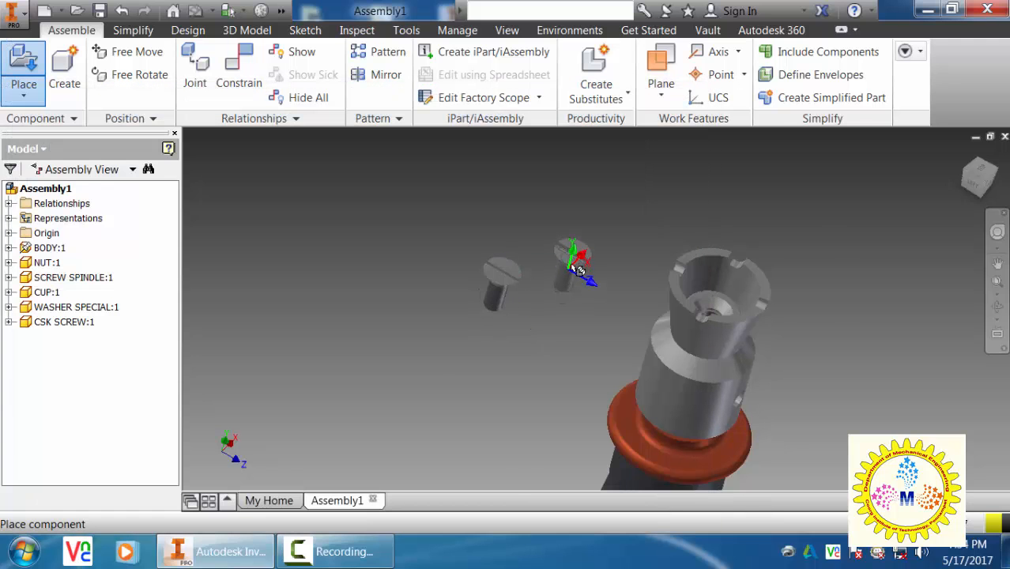
pyautogui.rightClick(576, 268)
pyautogui.click(475, 261)
# Mate the countersunk screw's axis to the special washer's axis with 0 mm offset and lift the screw clear above the cup
pyautogui.click(239, 71)
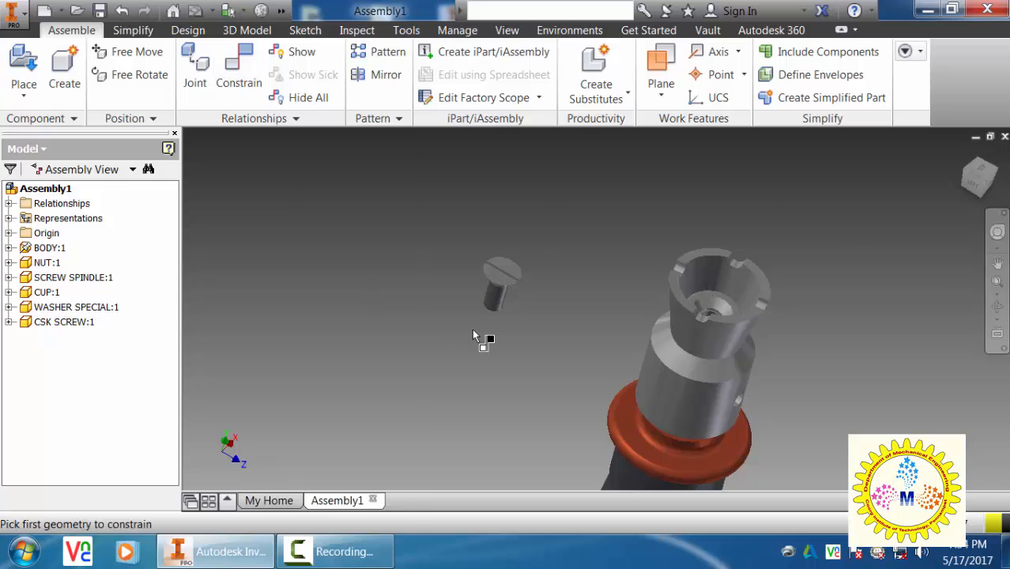
pyautogui.scroll(3, 473, 336)
pyautogui.click(516, 280)
pyautogui.moveTo(652, 285); pyautogui.dragTo(484, 447, button='middle')
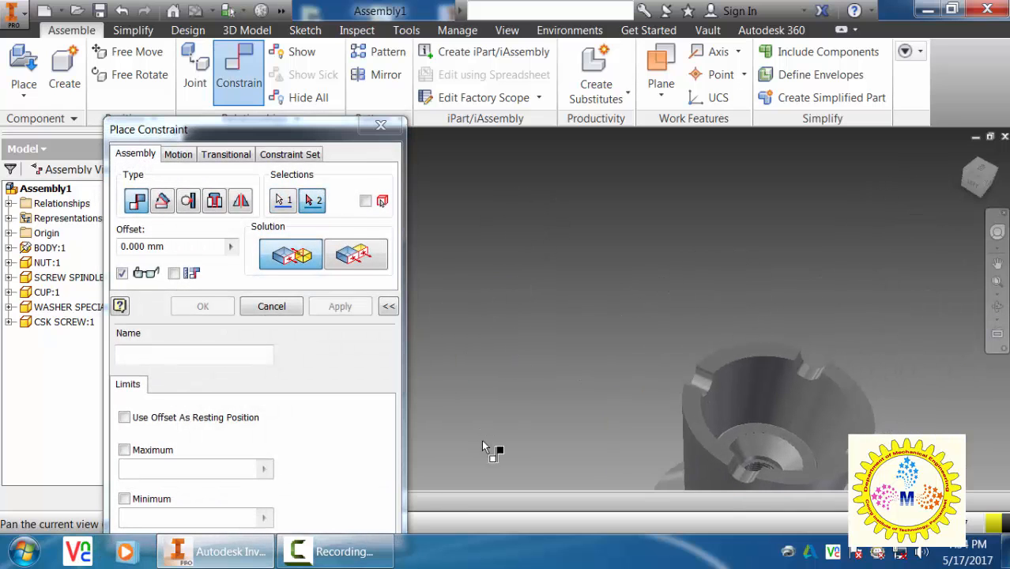
pyautogui.click(779, 461)
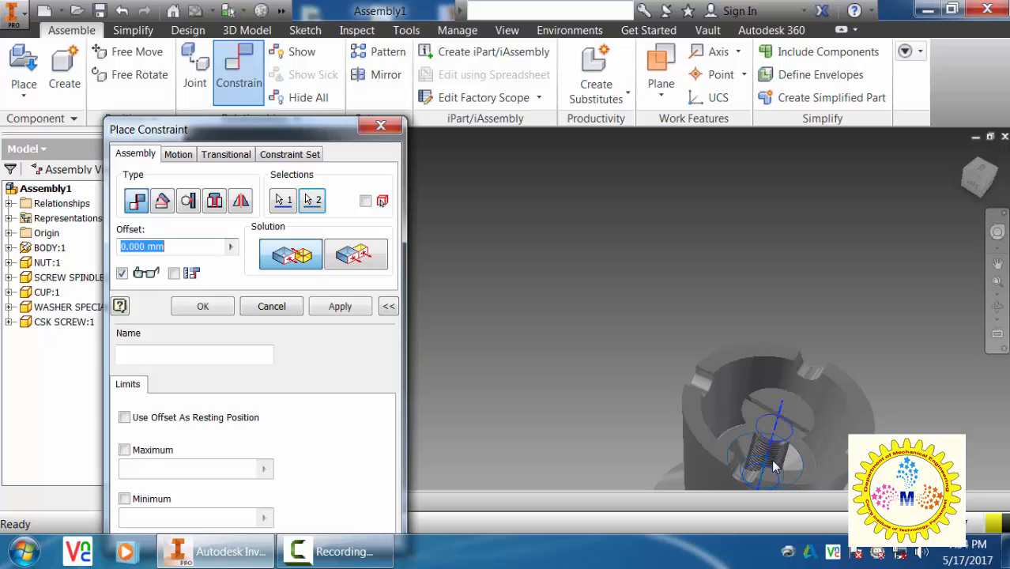
pyautogui.click(339, 313)
pyautogui.keyDown('shift'); pyautogui.moveTo(968, 447); pyautogui.dragTo(960, 372, button='middle'); pyautogui.keyUp('shift')
pyautogui.click(271, 306)
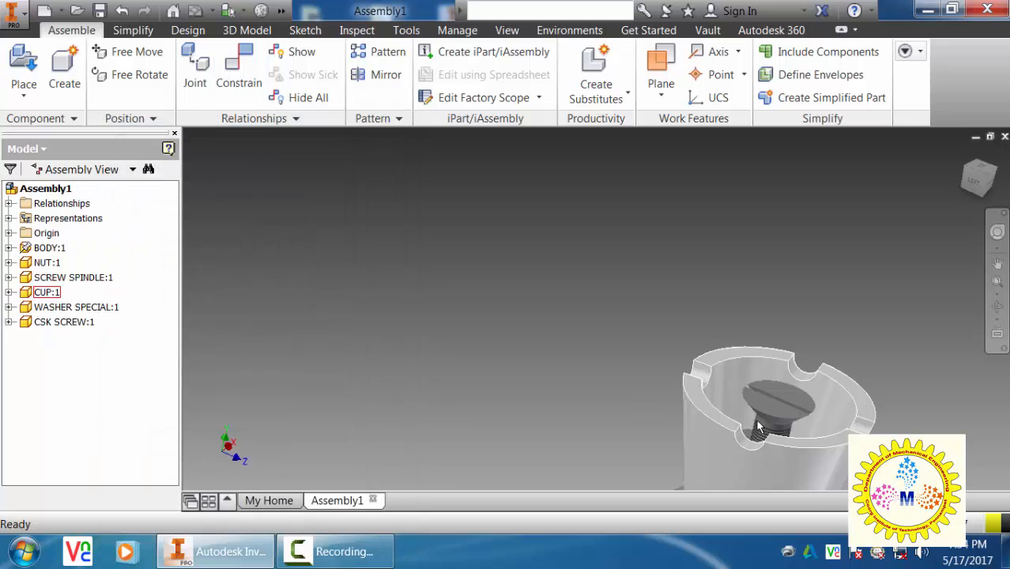
pyautogui.moveTo(759, 428); pyautogui.dragTo(811, 212)
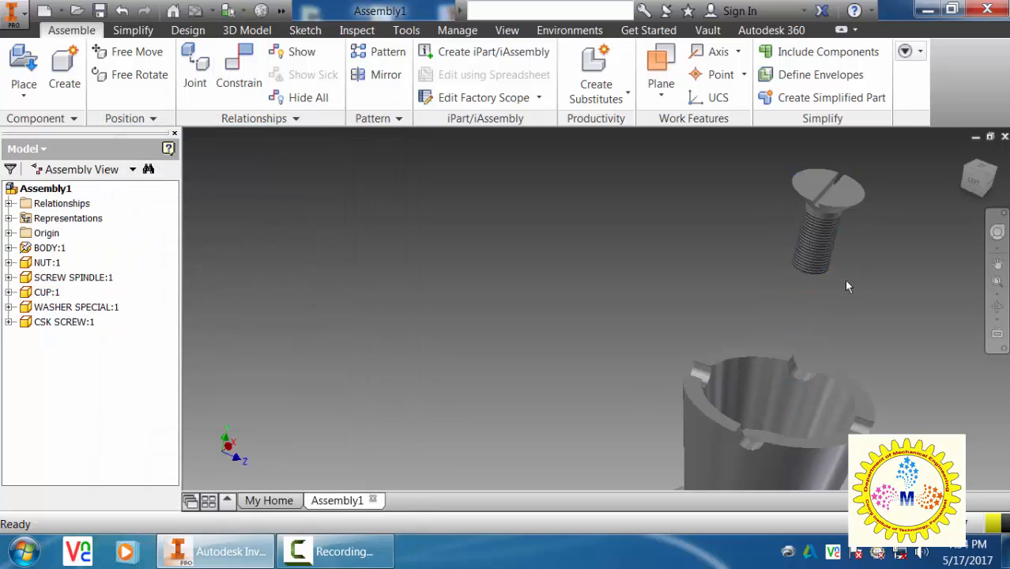
pyautogui.keyDown('shift'); pyautogui.moveTo(867, 309); pyautogui.dragTo(861, 272, button='middle'); pyautogui.keyUp('shift')
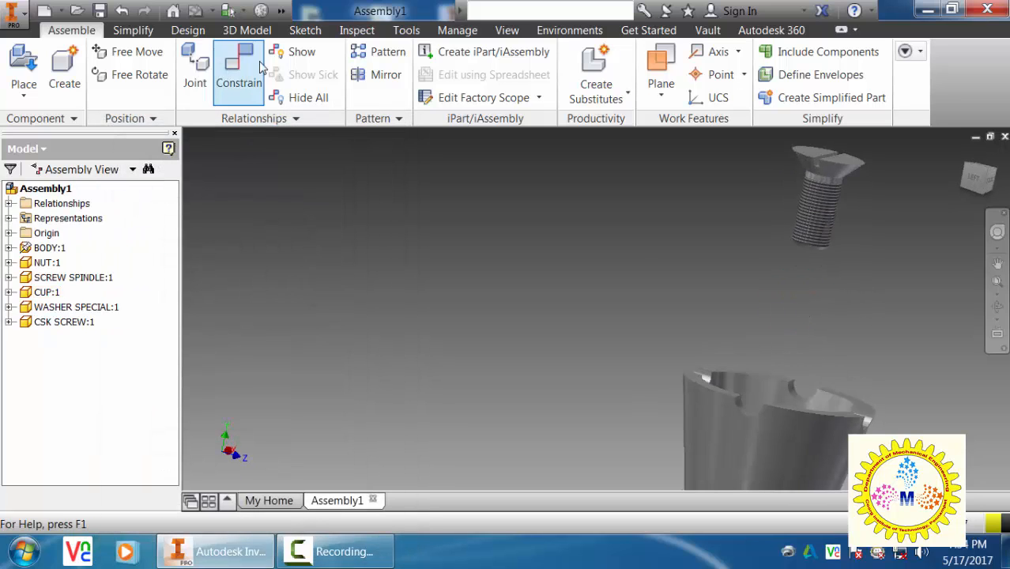
pyautogui.scroll(-5, 862, 198)
pyautogui.moveTo(842, 175); pyautogui.dragTo(828, 311, button='middle')
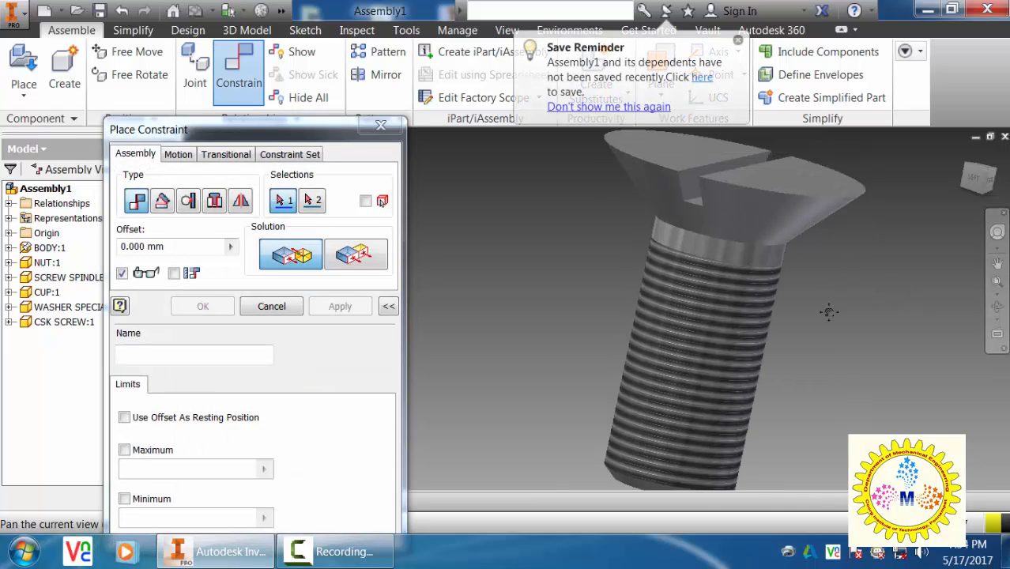
pyautogui.click(757, 234)
pyautogui.scroll(5, 895, 306)
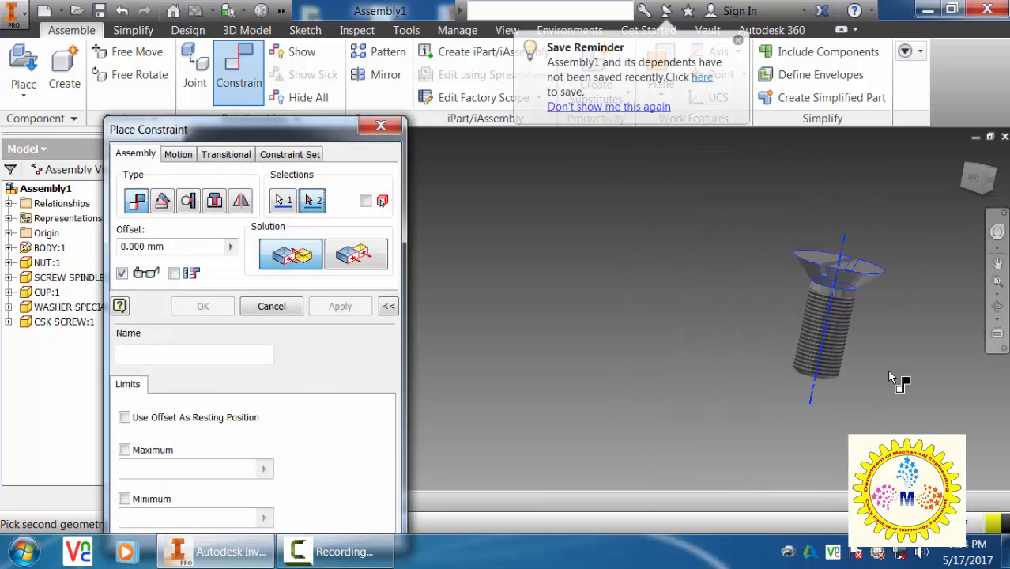
pyautogui.moveTo(889, 373); pyautogui.dragTo(844, 156, button='middle')
pyautogui.scroll(6, 868, 231)
pyautogui.keyDown('shift'); pyautogui.moveTo(882, 241); pyautogui.dragTo(858, 265, button='middle'); pyautogui.keyUp('shift')
pyautogui.scroll(-5, 845, 278)
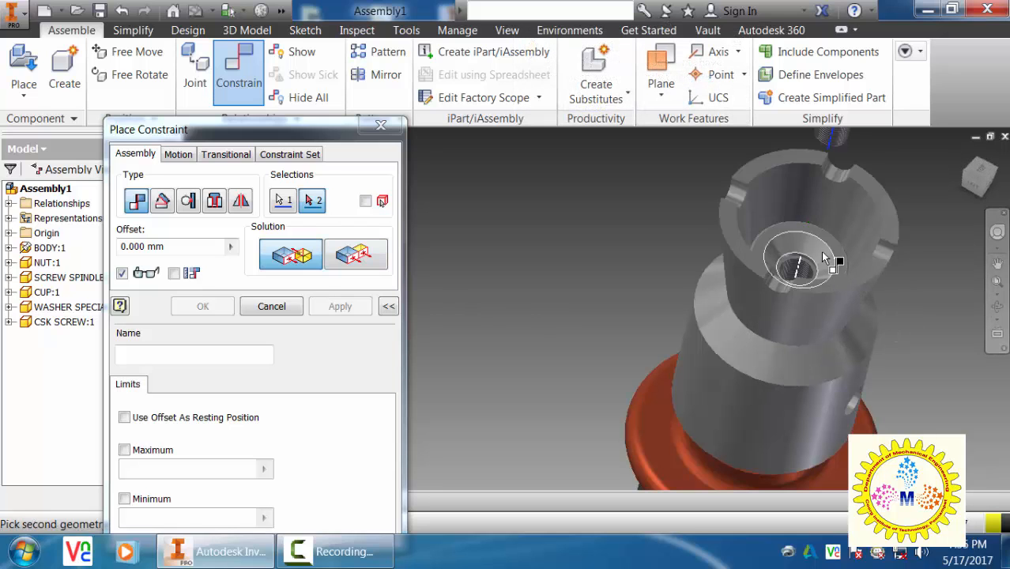
pyautogui.click(819, 250)
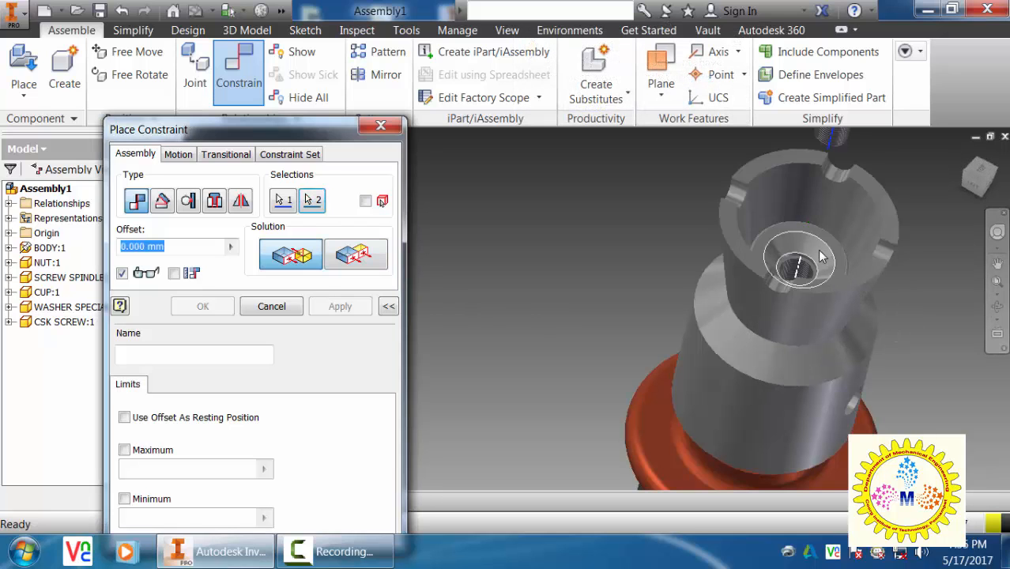
pyautogui.click(366, 256)
pyautogui.click(289, 311)
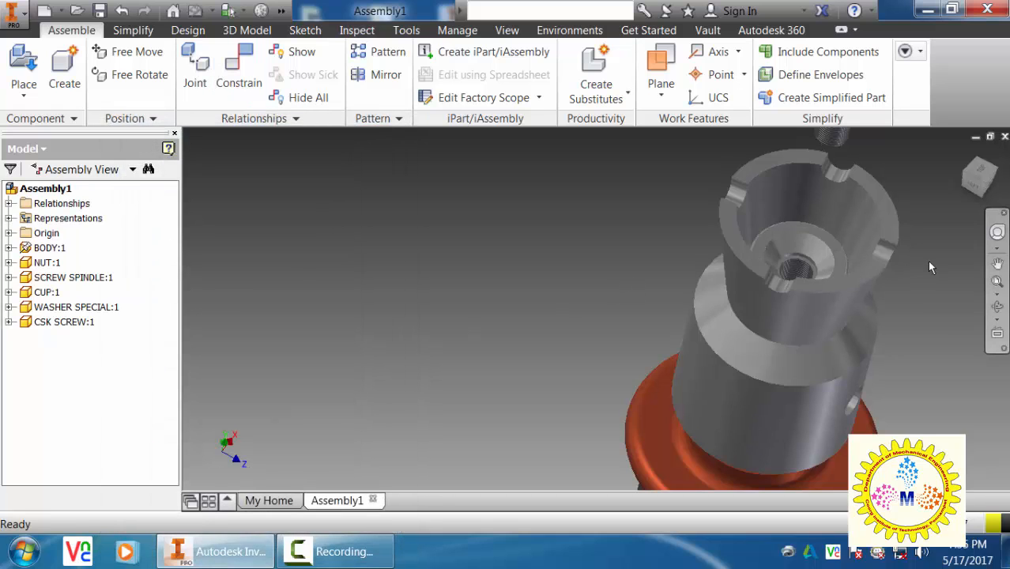
# Mate the circular outer edge of the screw head to the upper edge of the washer's countersink with 0 mm offset
pyautogui.keyDown('shift'); pyautogui.moveTo(930, 268); pyautogui.dragTo(817, 389, button='middle'); pyautogui.keyUp('shift')
pyautogui.click(238, 71)
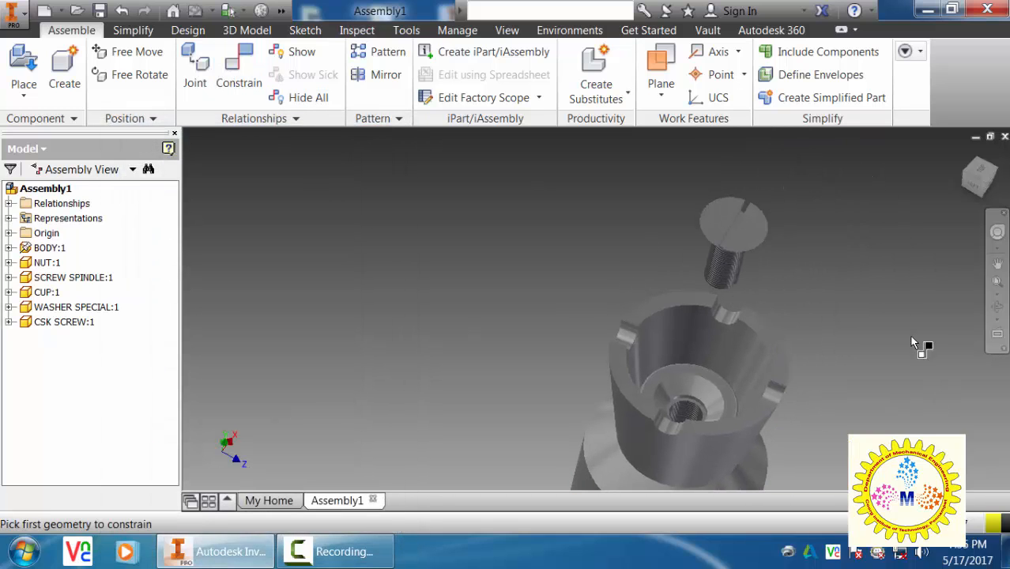
pyautogui.scroll(-3, 769, 242)
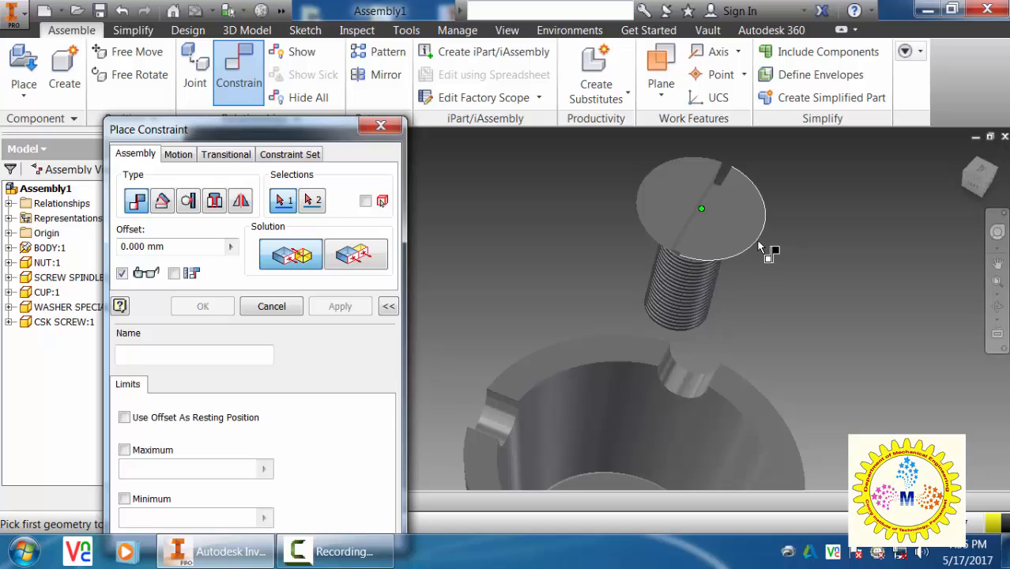
pyautogui.click(759, 249)
pyautogui.moveTo(733, 424); pyautogui.dragTo(702, 402, button='middle')
pyautogui.click(714, 390)
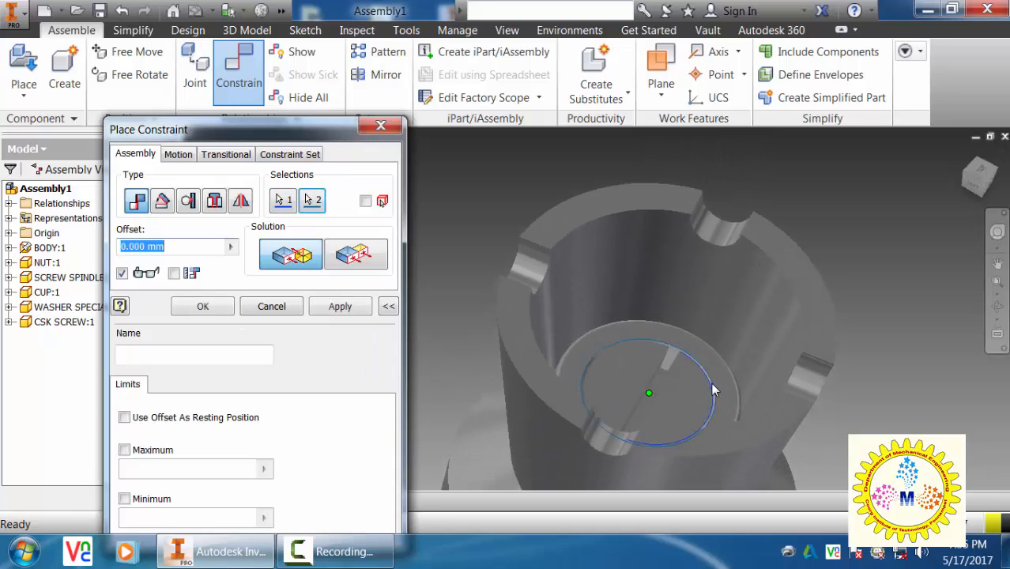
pyautogui.click(340, 307)
pyautogui.scroll(3, 873, 390)
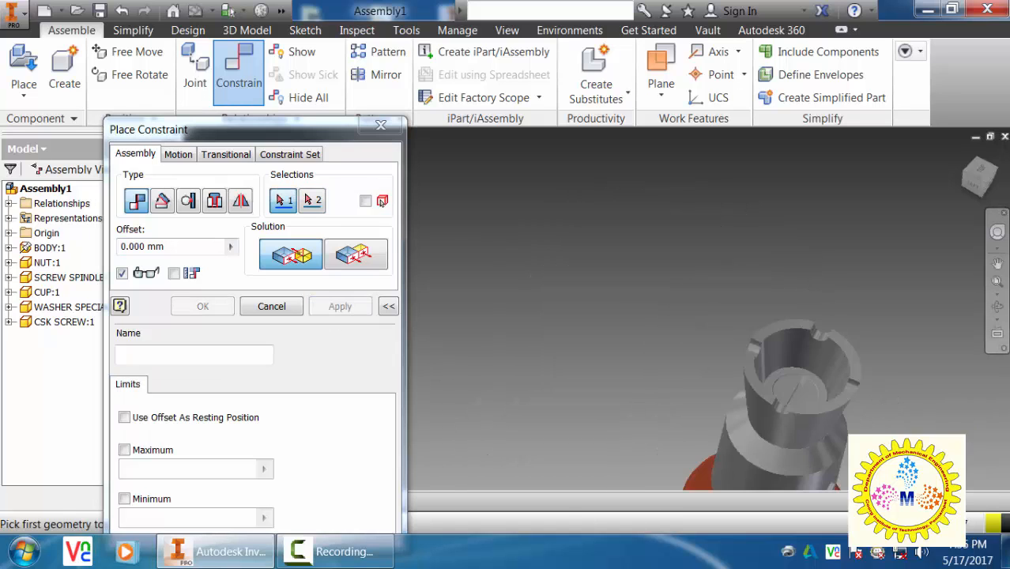
pyautogui.keyDown('shift'); pyautogui.moveTo(879, 472); pyautogui.dragTo(895, 400, button='middle'); pyautogui.keyUp('shift')
pyautogui.scroll(4, 894, 401)
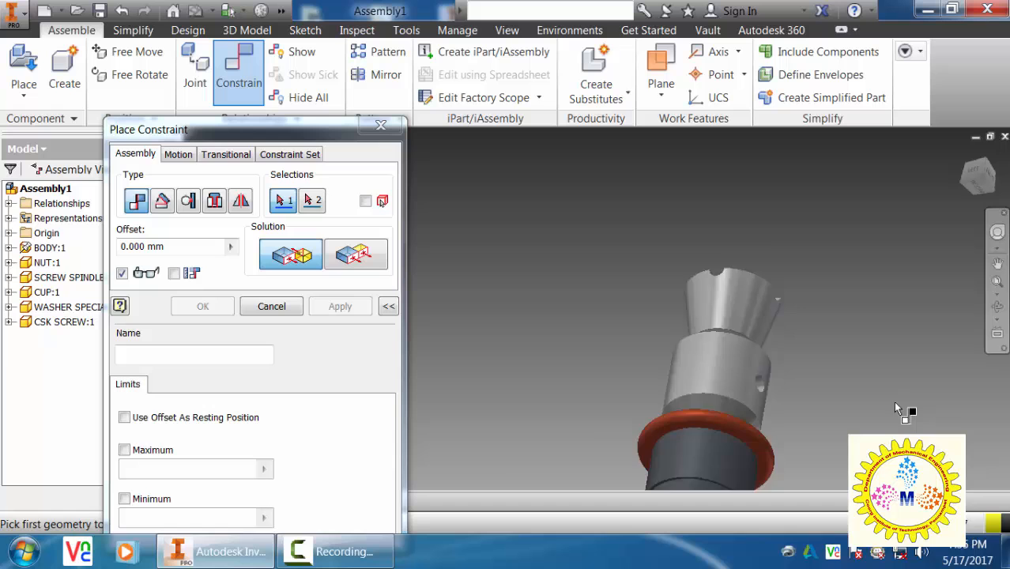
pyautogui.click(272, 307)
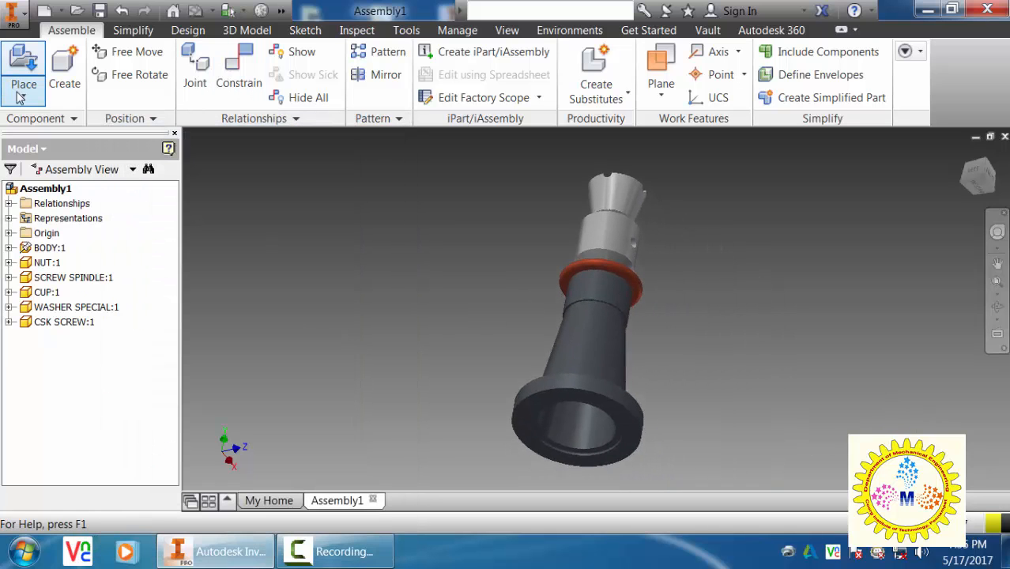
# Place one instance of TOMMY BAR.ipt beside the jack
pyautogui.click(20, 95)
pyautogui.click(34, 127)
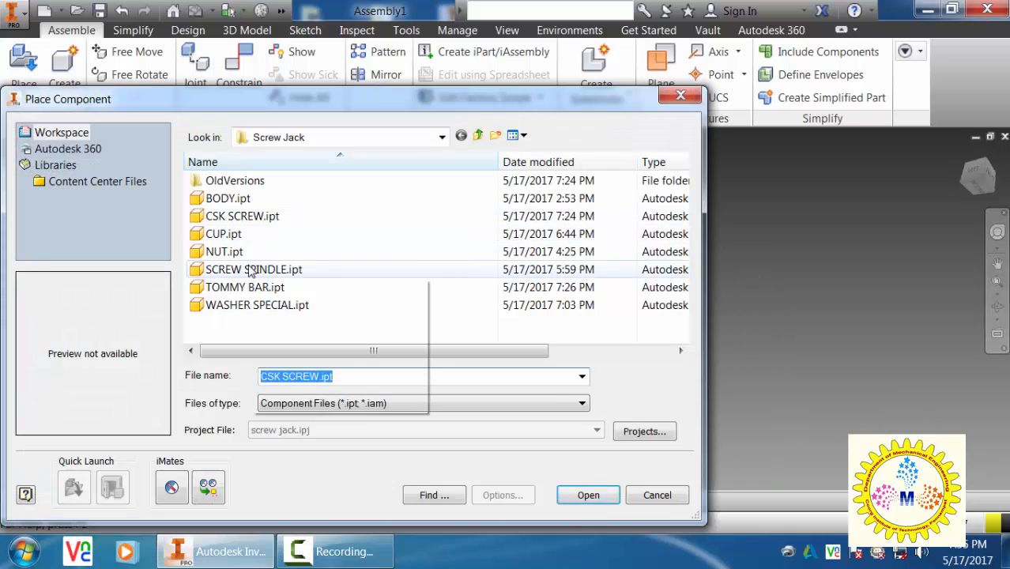
pyautogui.click(245, 288)
pyautogui.click(585, 496)
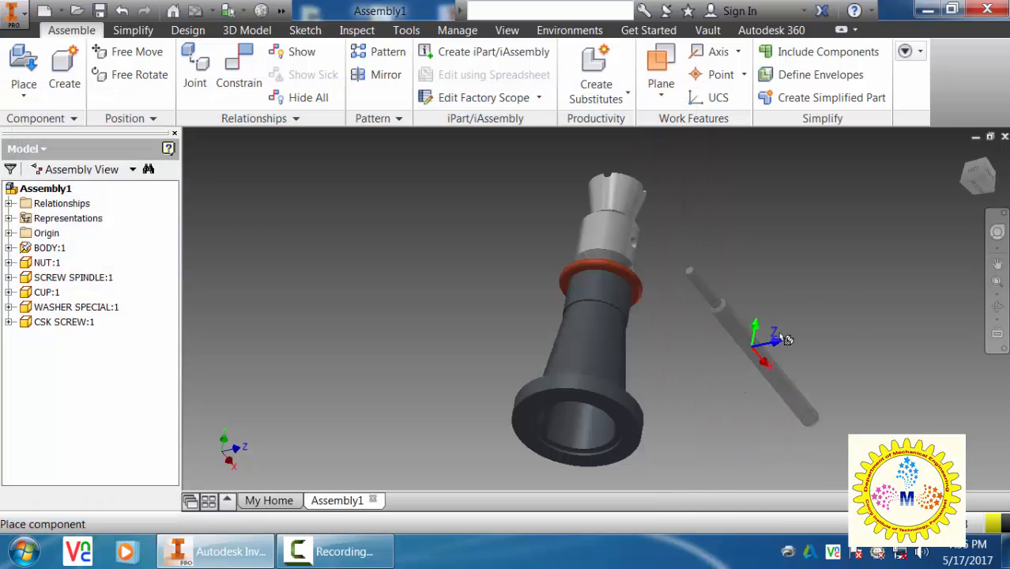
pyautogui.click(828, 282)
pyautogui.rightClick(739, 314)
pyautogui.click(791, 313)
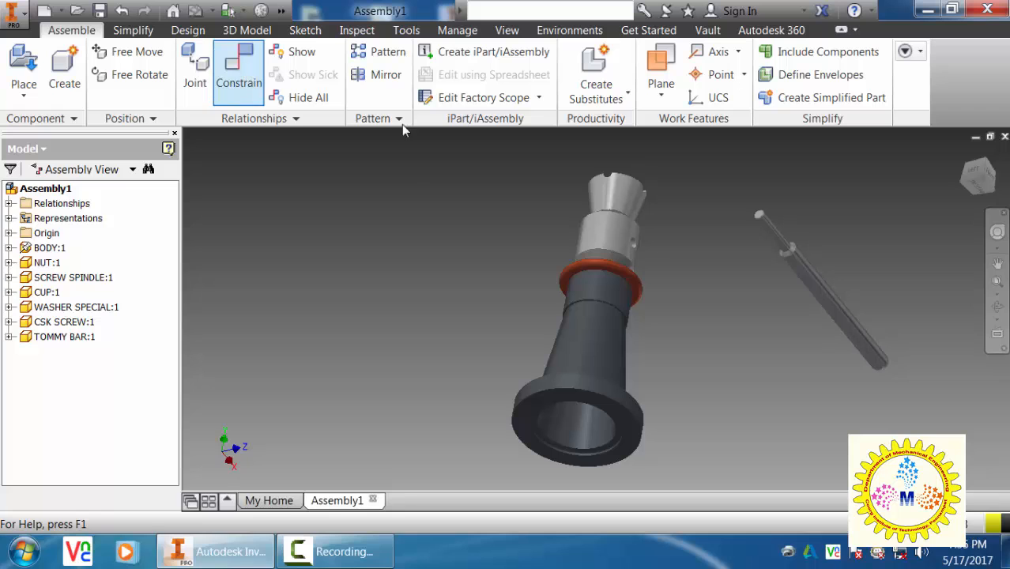
# Mate the axis of the tommy bar's thin end to the axis of the cross hole in the spindle head with 0 mm offset
pyautogui.click(239, 75)
pyautogui.scroll(2, 731, 218)
pyautogui.click(819, 300)
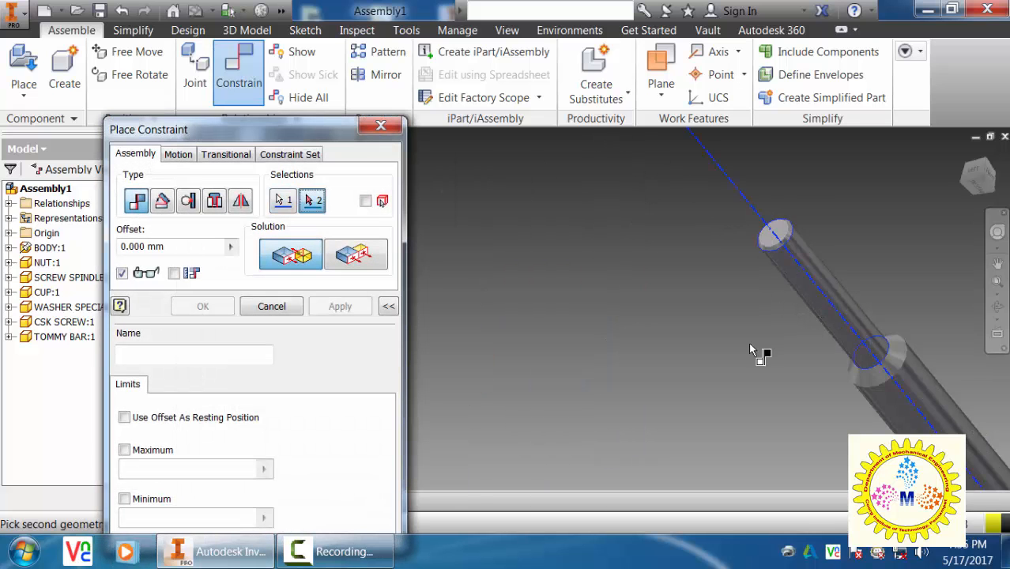
pyautogui.scroll(-3, 759, 350)
pyautogui.scroll(4, 648, 345)
pyautogui.click(704, 350)
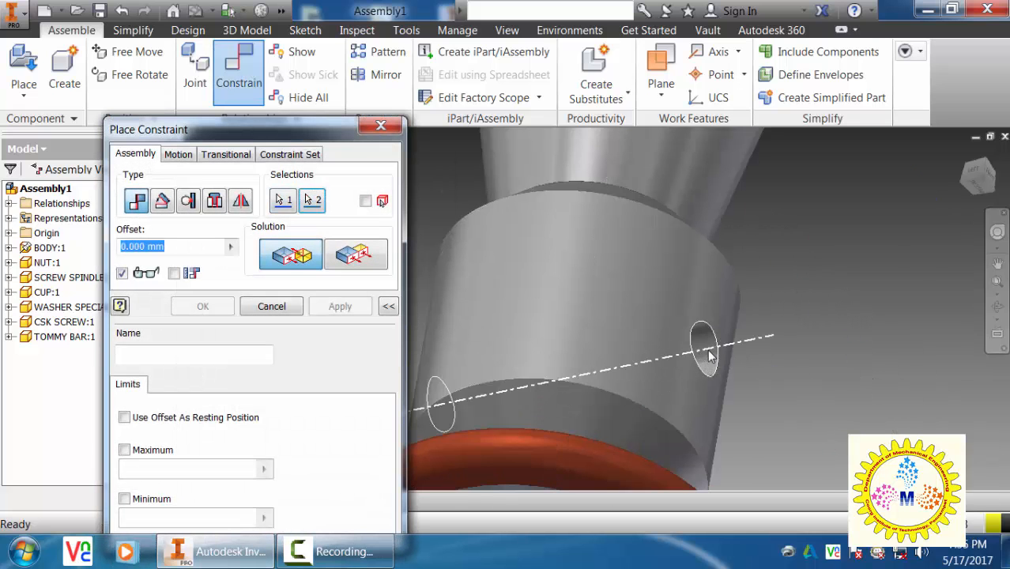
pyautogui.click(340, 306)
pyautogui.scroll(-2, 743, 402)
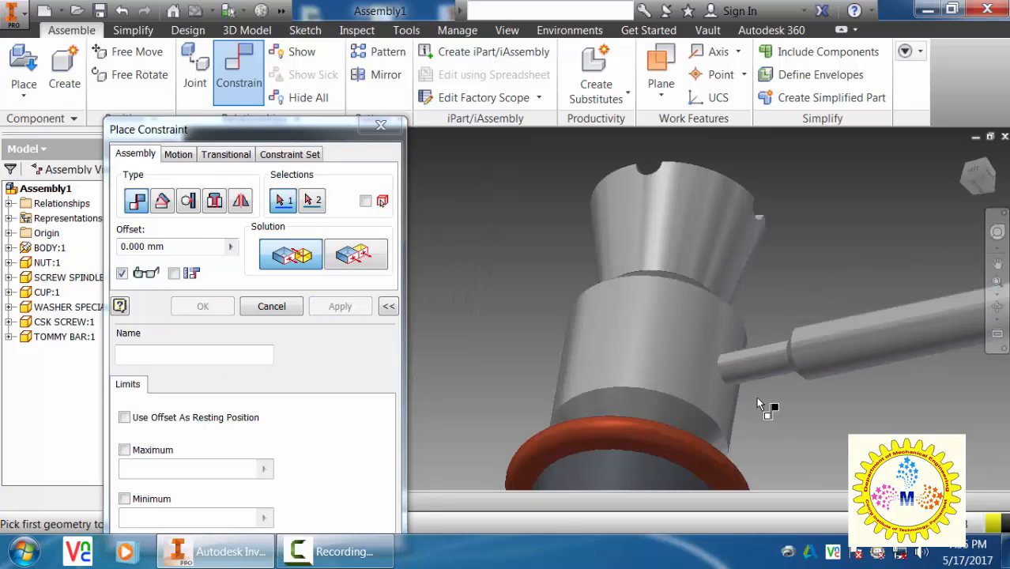
pyautogui.click(273, 310)
# Slide the tommy bar outward along the cross hole's axis until it is well clear of the spindle head
pyautogui.scroll(-4, 688, 410)
pyautogui.keyDown('shift'); pyautogui.moveTo(774, 419); pyautogui.dragTo(799, 418, button='middle'); pyautogui.keyUp('shift')
pyautogui.moveTo(759, 375); pyautogui.dragTo(934, 379)
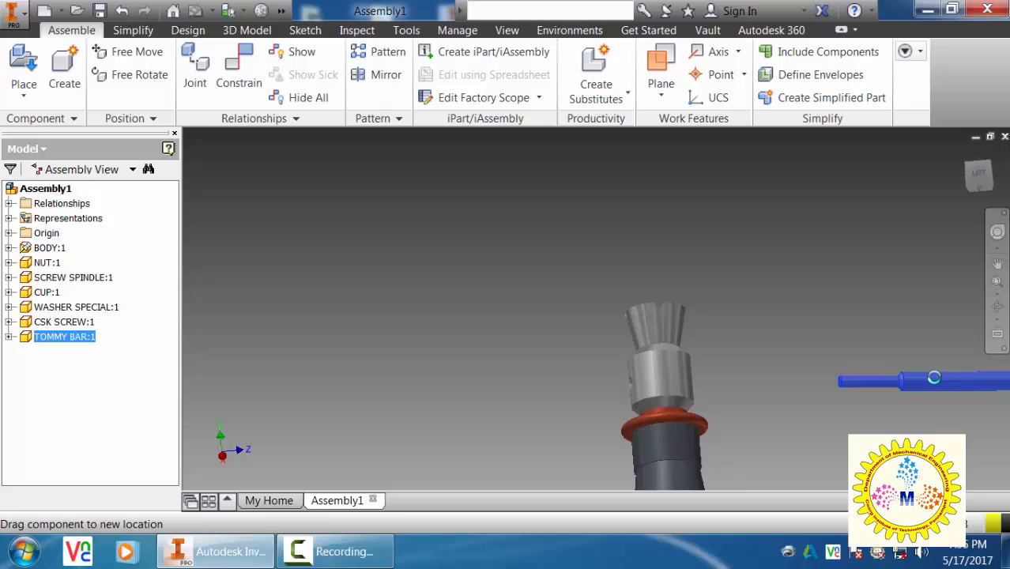
pyautogui.click(745, 467)
# Constrain the tommy bar's thin end face tangent to the spindle head's cylindrical surface with 0 mm offset and the Inside solution
pyautogui.scroll(5, 854, 393)
pyautogui.keyDown('shift'); pyautogui.moveTo(756, 409); pyautogui.dragTo(785, 410, button='middle'); pyautogui.keyUp('shift')
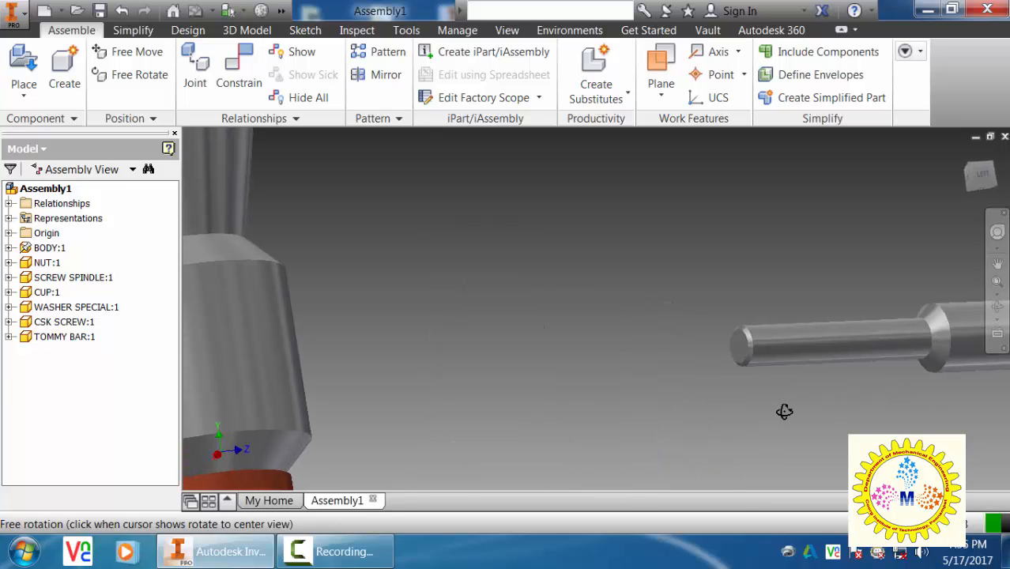
pyautogui.scroll(-3, 638, 379)
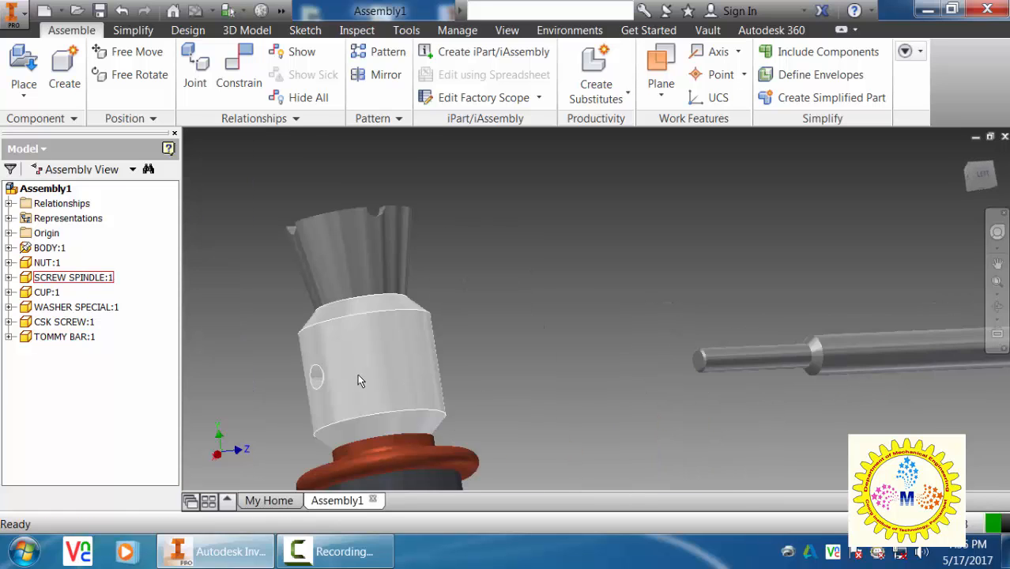
pyautogui.click(239, 72)
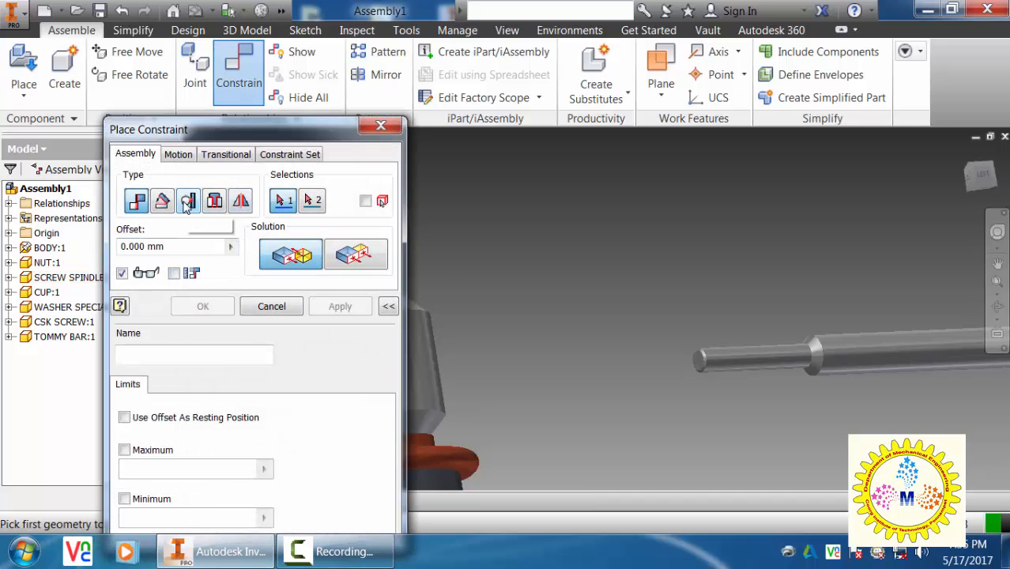
pyautogui.click(187, 202)
pyautogui.keyDown('shift'); pyautogui.moveTo(650, 429); pyautogui.dragTo(690, 424, button='middle'); pyautogui.keyUp('shift')
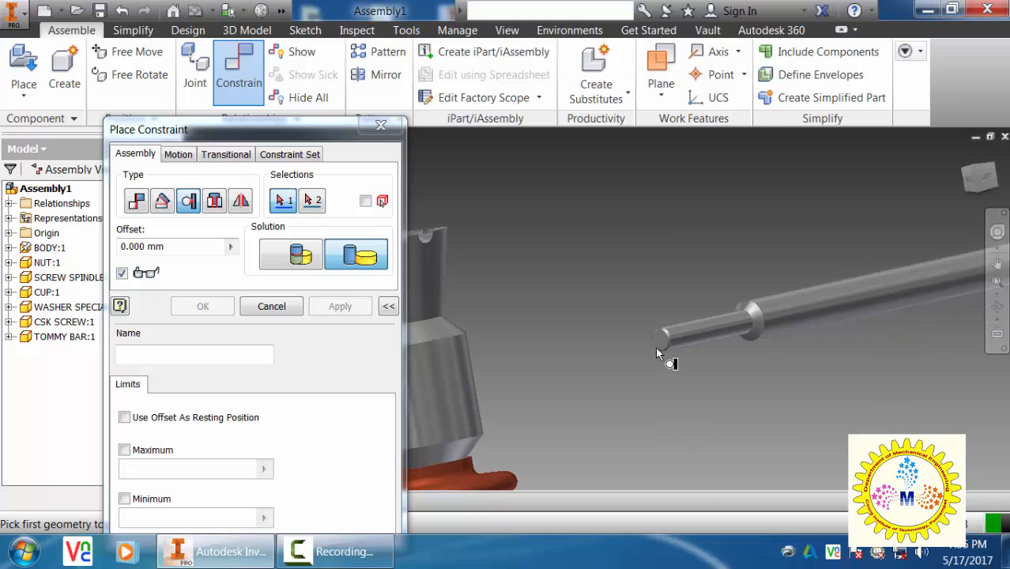
pyautogui.scroll(3, 656, 346)
pyautogui.click(666, 335)
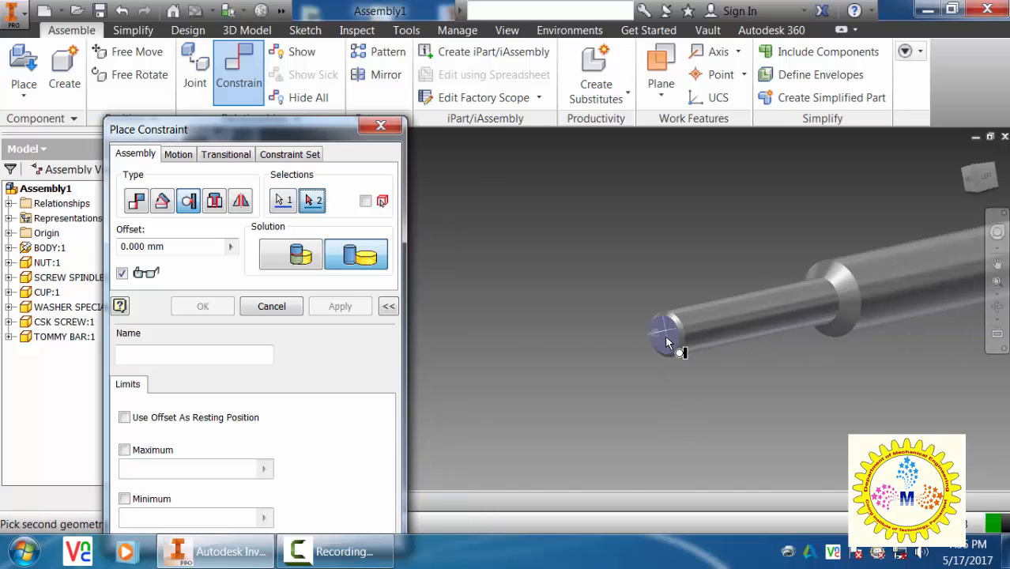
pyautogui.scroll(-3, 632, 360)
pyautogui.click(603, 373)
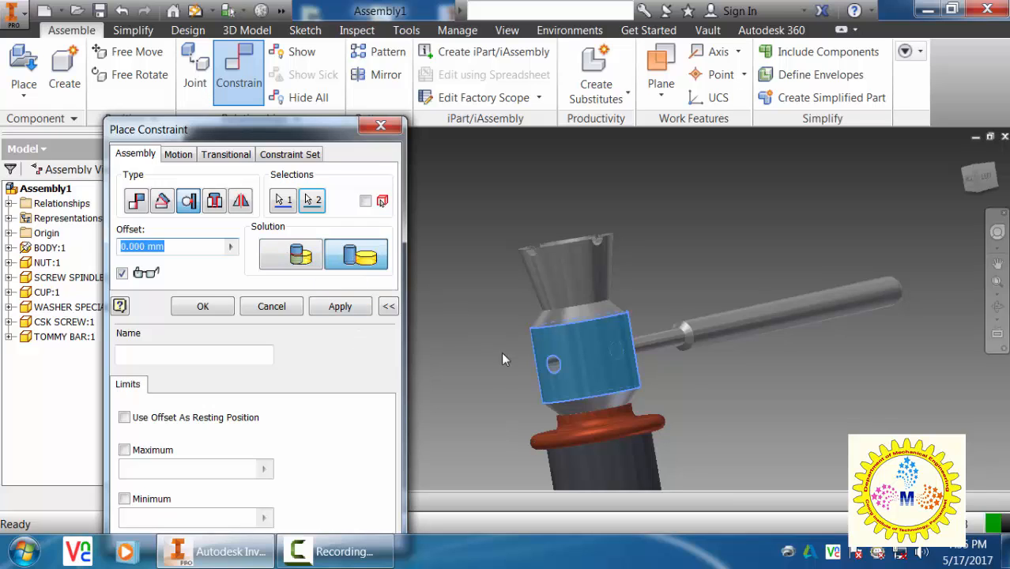
pyautogui.click(304, 264)
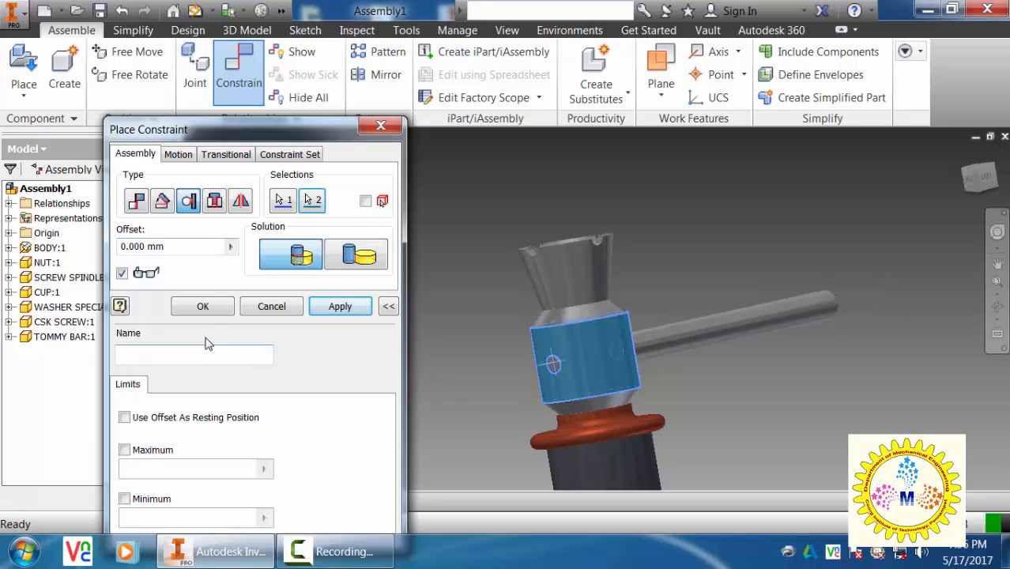
pyautogui.click(203, 307)
# Examine the whole screw jack assembly with the tommy bar fitted from several angles
pyautogui.press('F6')
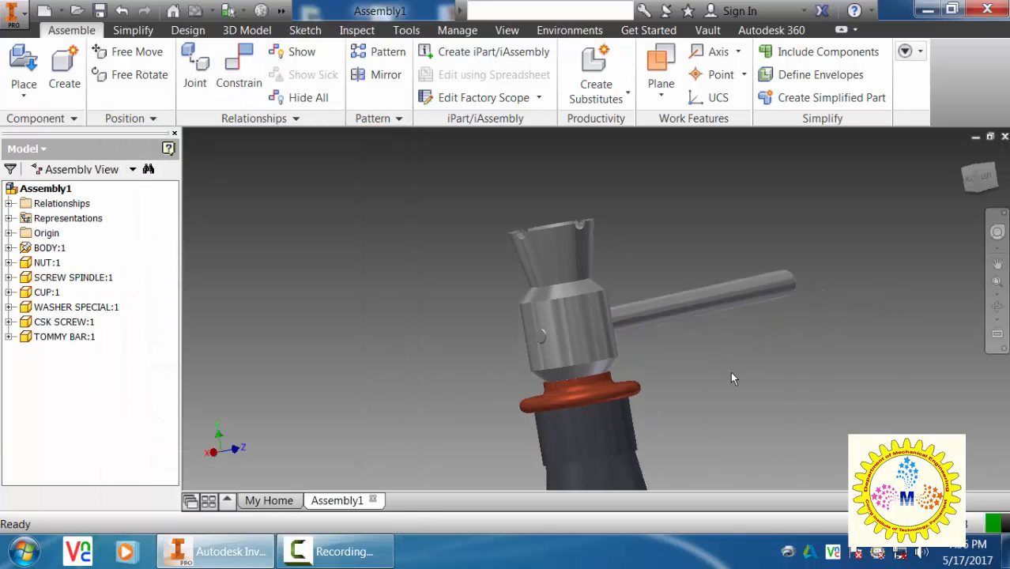
pyautogui.keyDown('shift'); pyautogui.moveTo(843, 377); pyautogui.dragTo(717, 399, button='middle'); pyautogui.keyUp('shift')
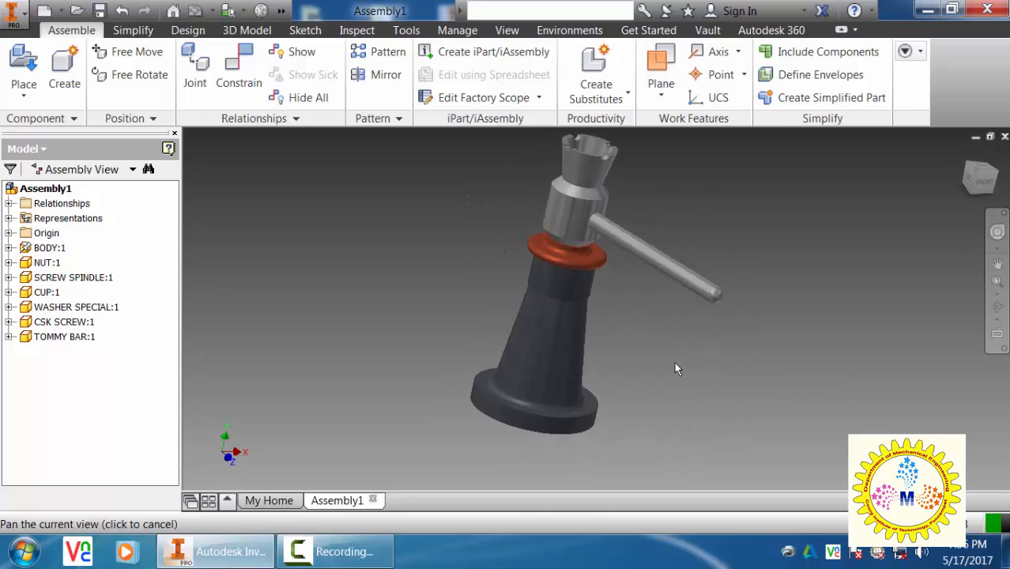
pyautogui.keyDown('shift'); pyautogui.moveTo(675, 365); pyautogui.dragTo(650, 327, button='middle'); pyautogui.keyUp('shift')
pyautogui.moveTo(683, 338); pyautogui.dragTo(684, 352, button='middle')
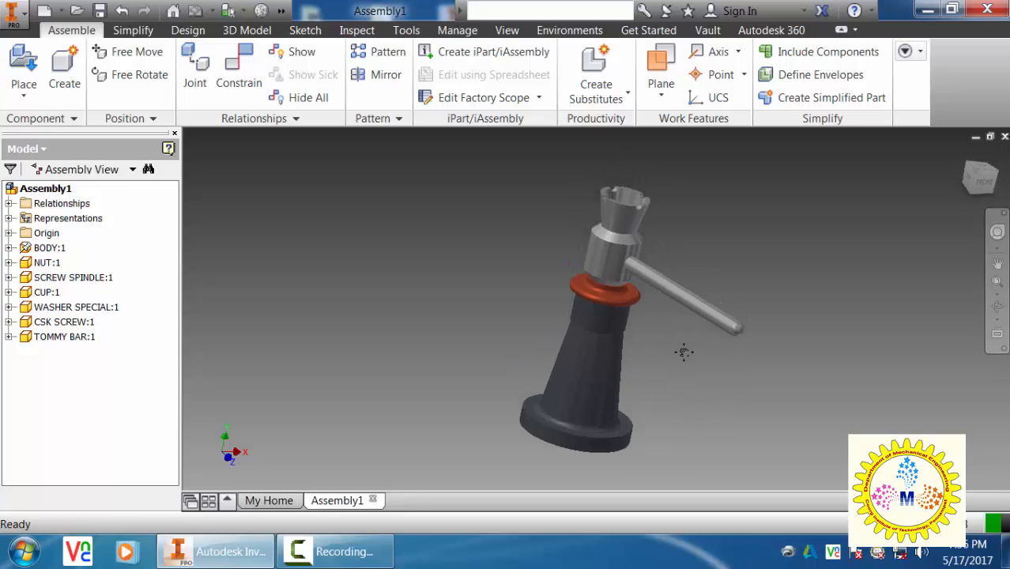
pyautogui.middleClick(685, 352)
pyautogui.middleClick(685, 351)
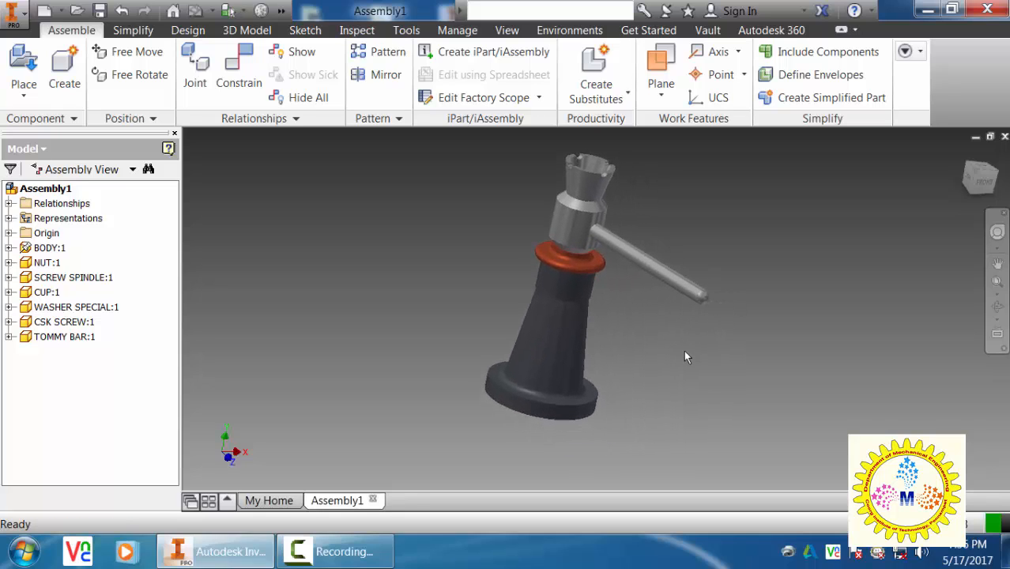